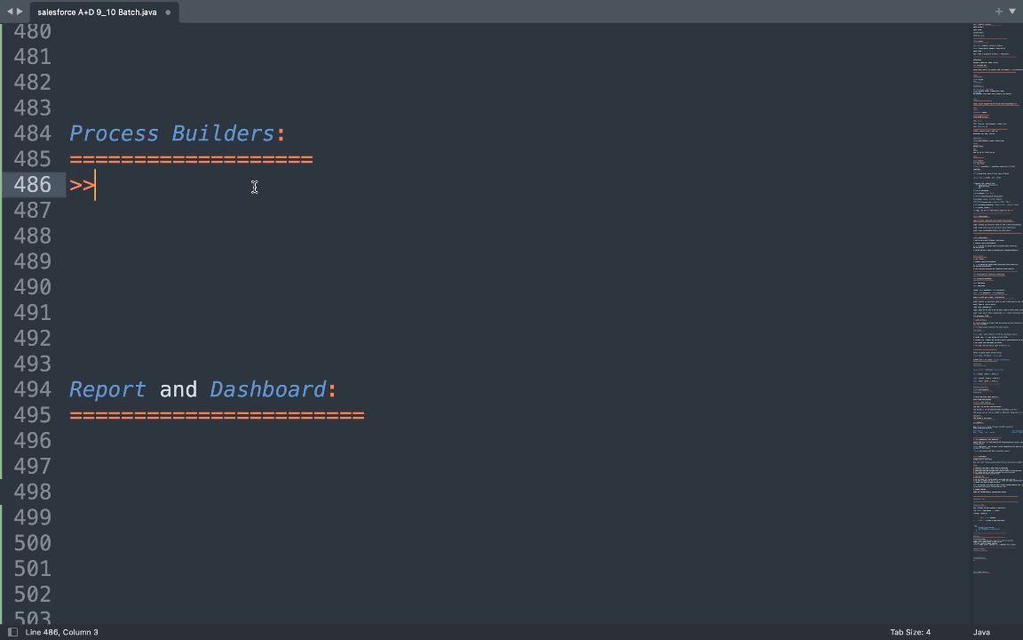
# Add Process Builders notes '>automation tool' and '>> advance version of both workflow and approval process.'.
pyautogui.write('tio')
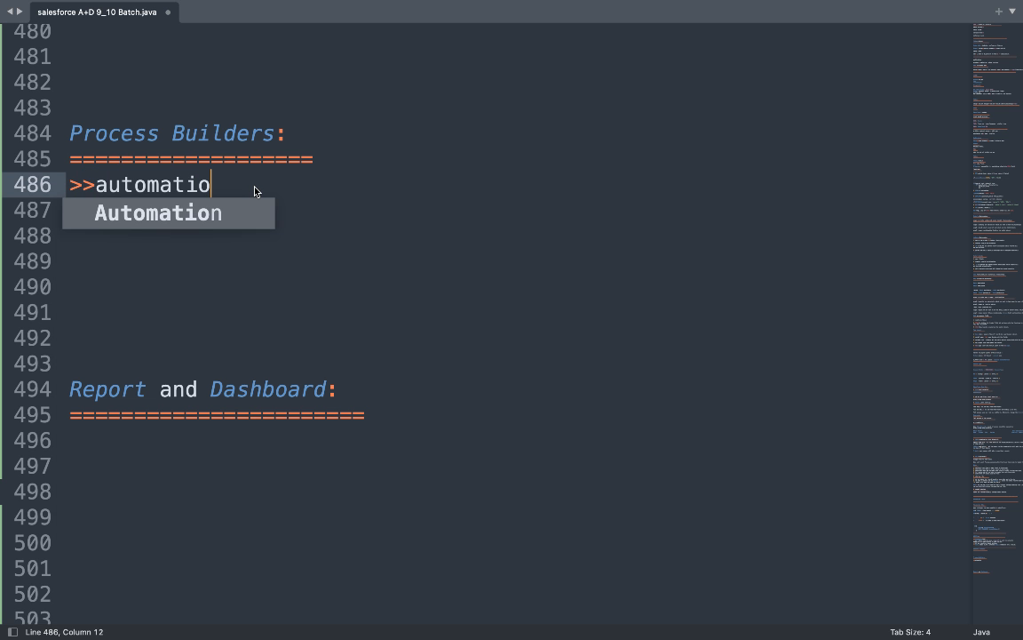
pyautogui.write('n tool')
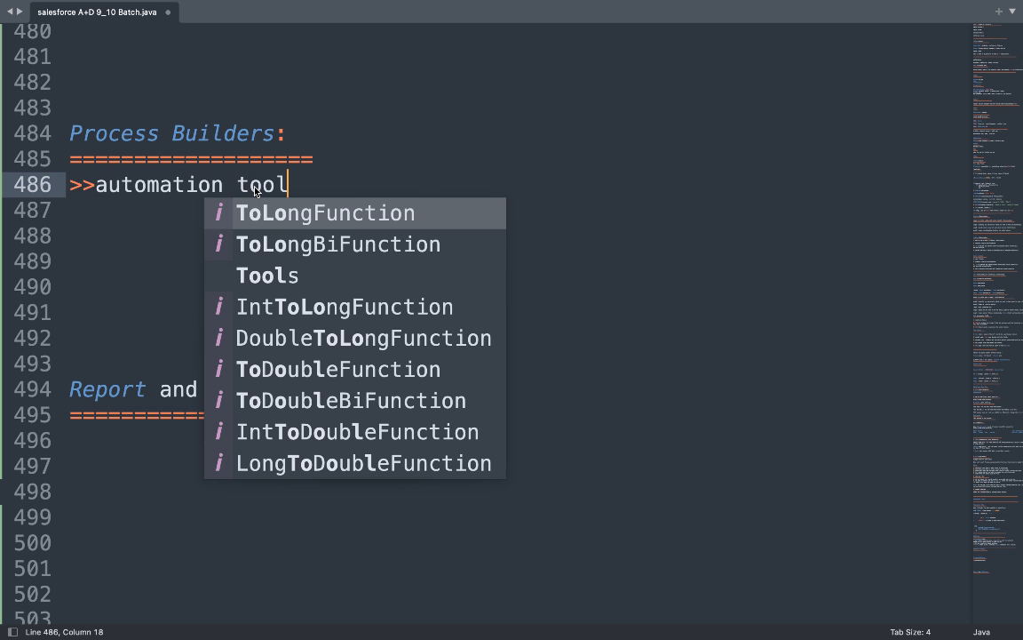
pyautogui.press('Return')
pyautogui.write('>> ')
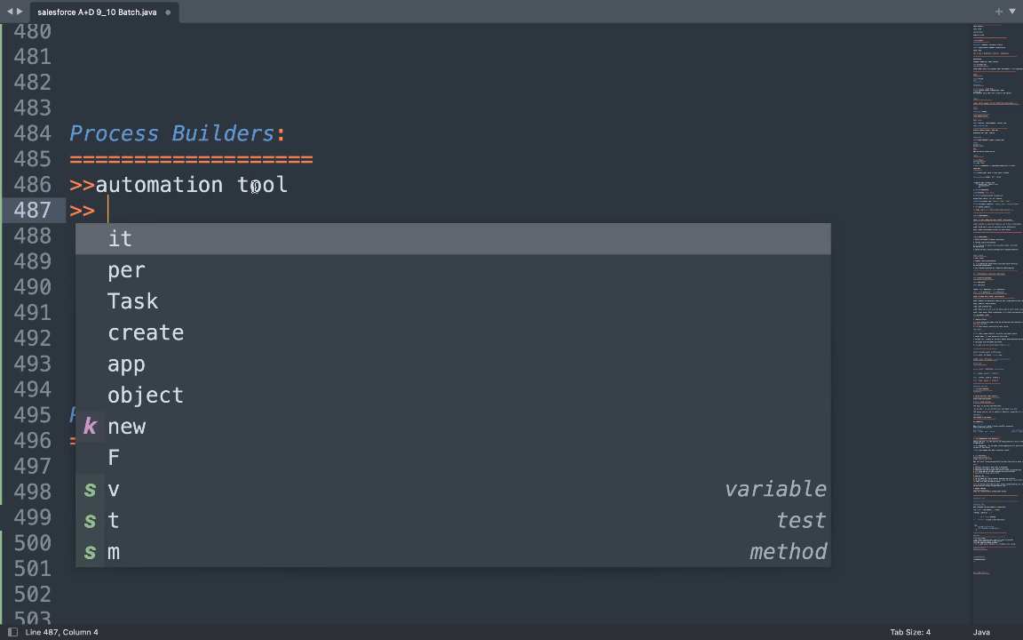
pyautogui.write('advance ')
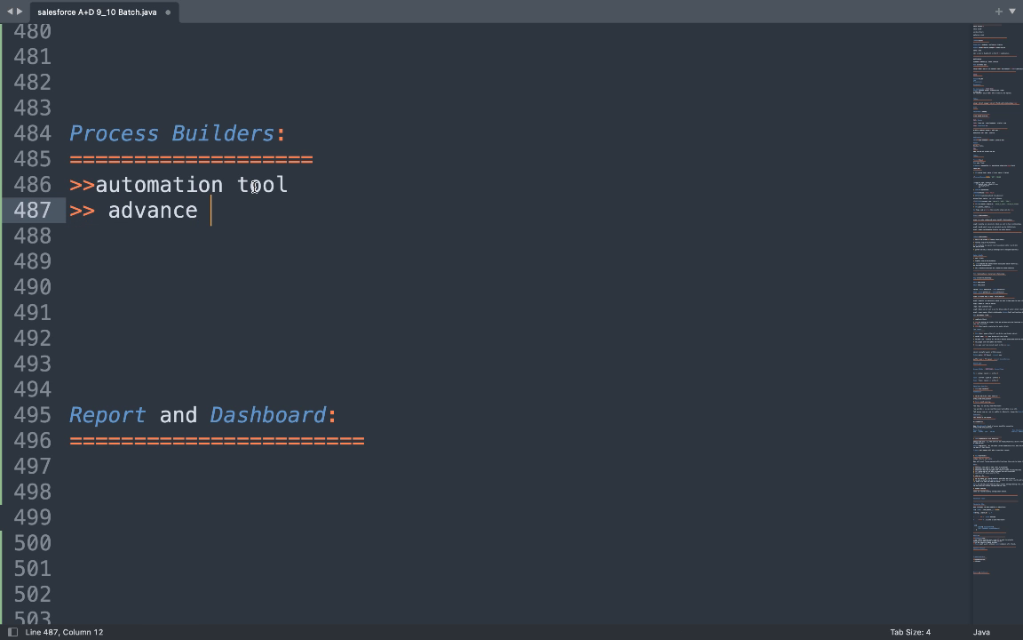
pyautogui.write('version ')
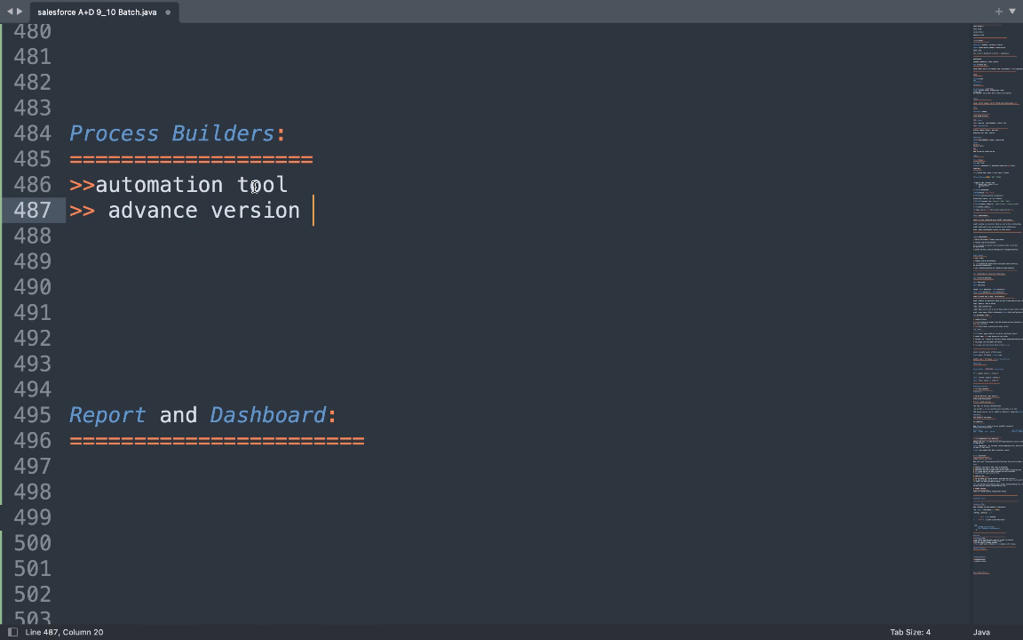
pyautogui.write('of both ')
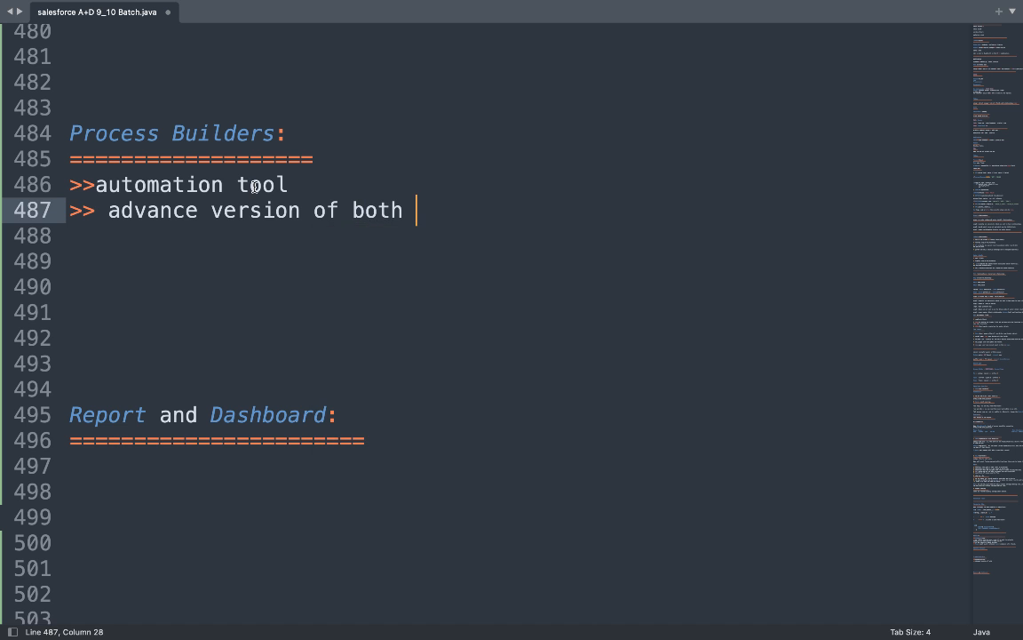
pyautogui.write('workflowe')
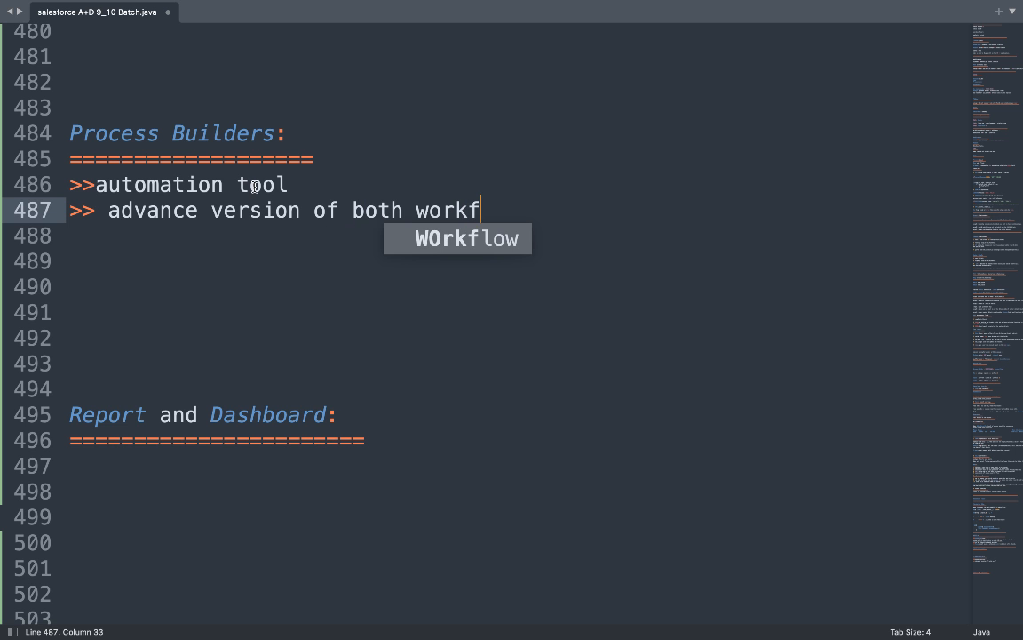
pyautogui.press('BackSpace')
pyautogui.press('BackSpace')
pyautogui.write('an')
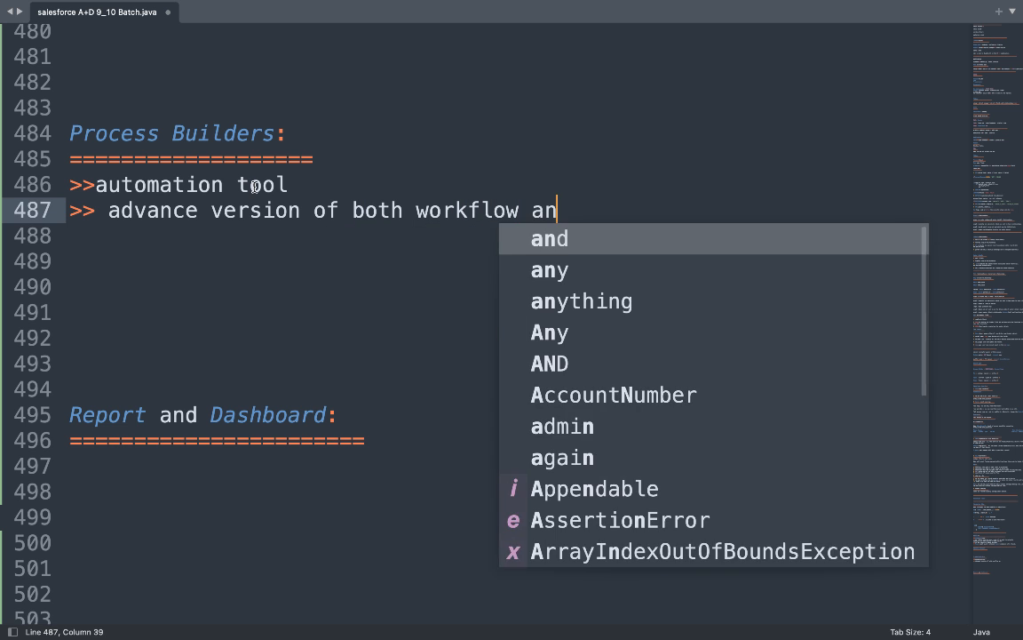
pyautogui.write('d approv')
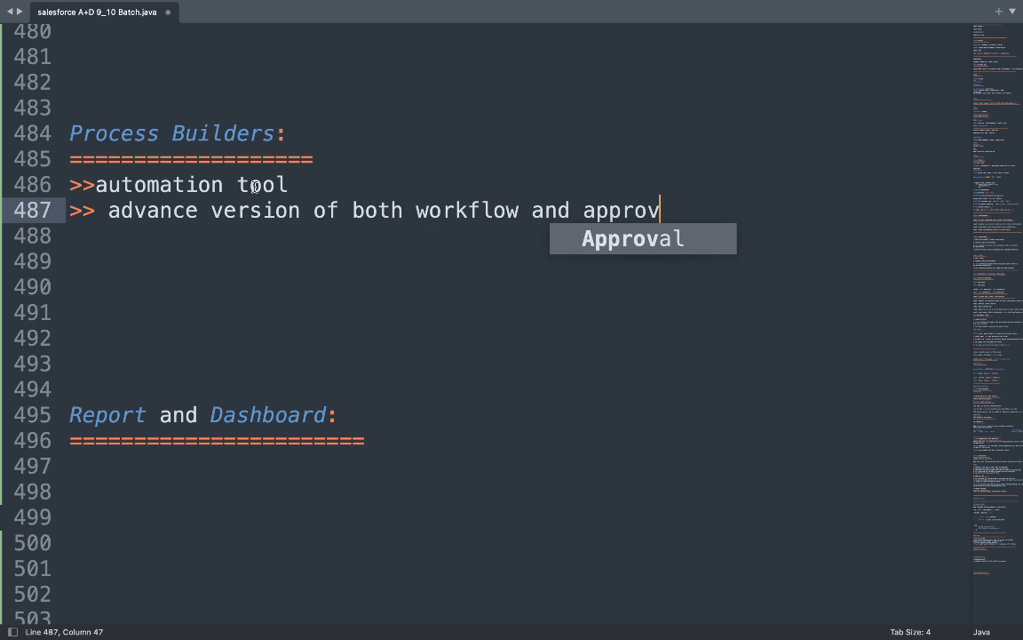
pyautogui.write('al proc')
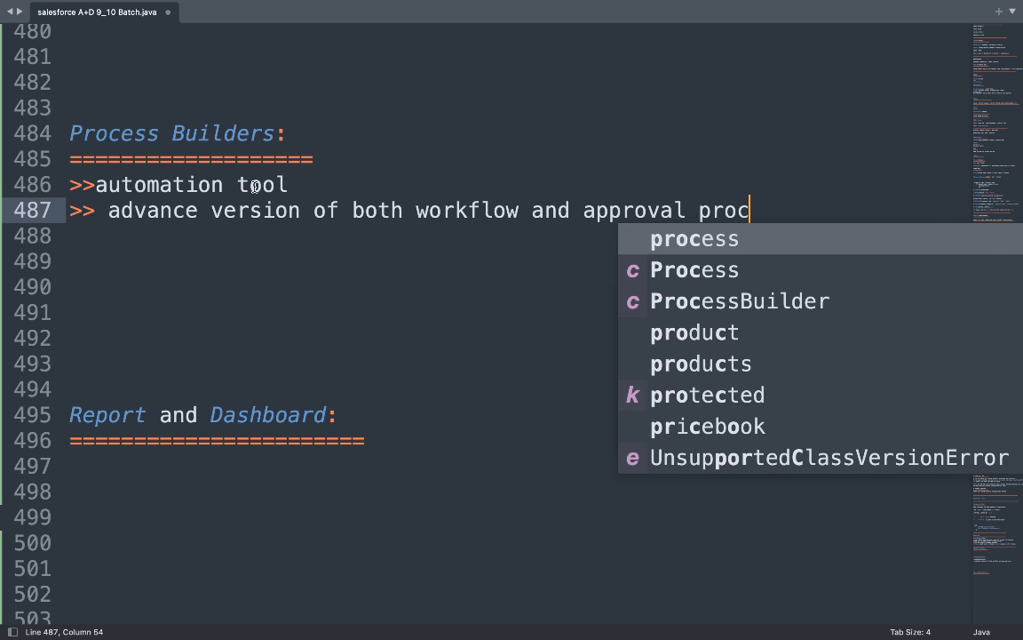
pyautogui.write('ess.')
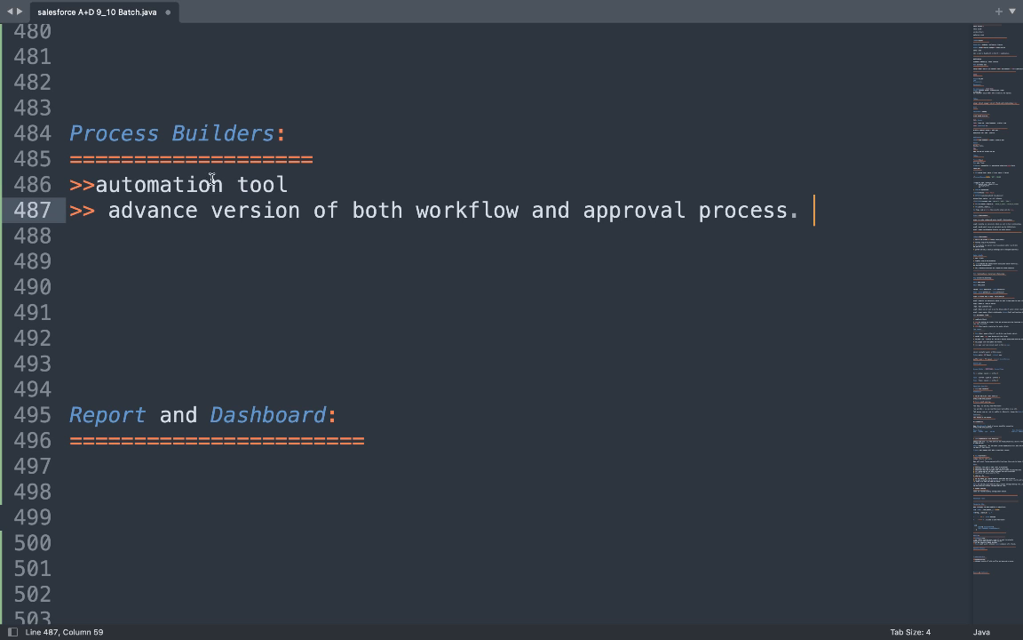
# Add blank lines after the Workflow notes and begin the line 'Object: workflow:'.
pyautogui.scroll(2, 112, 140)
pyautogui.scroll(-4, 114, 140)
pyautogui.scroll(6, 115, 139)
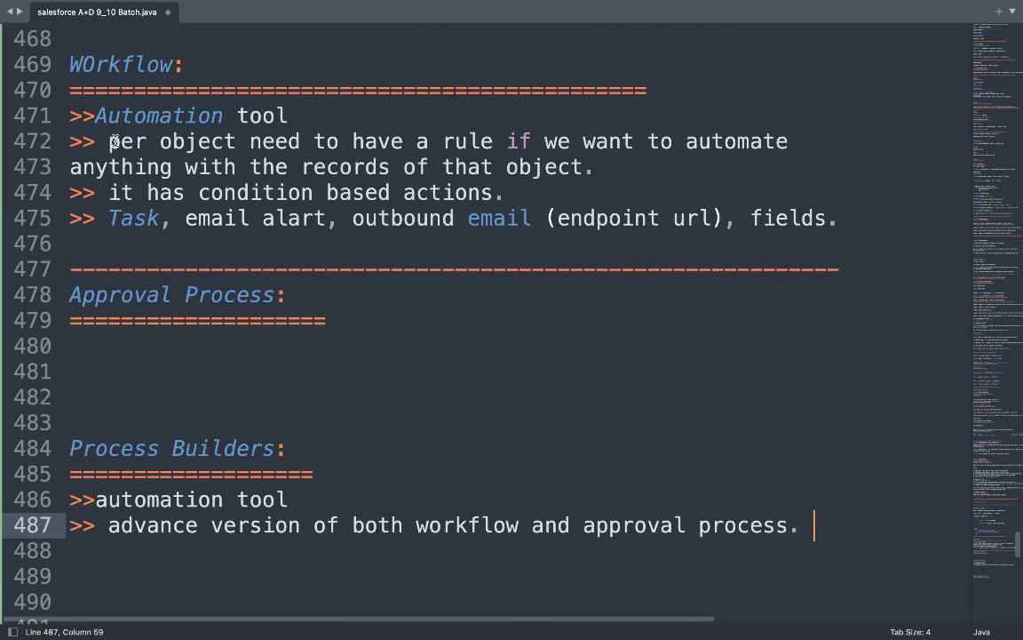
pyautogui.scroll(-1, 116, 139)
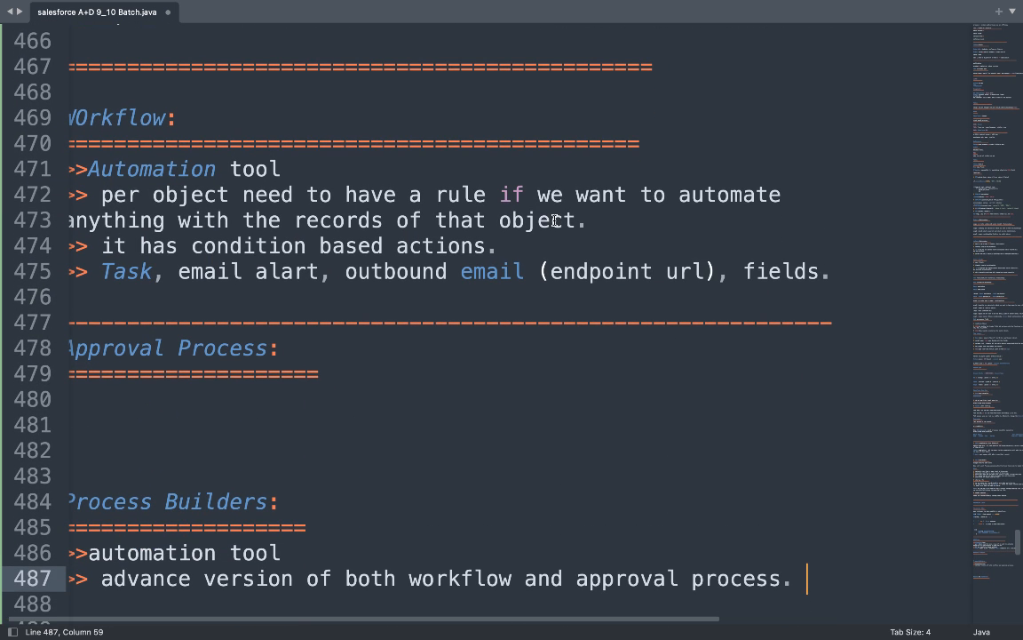
pyautogui.click(857, 280)
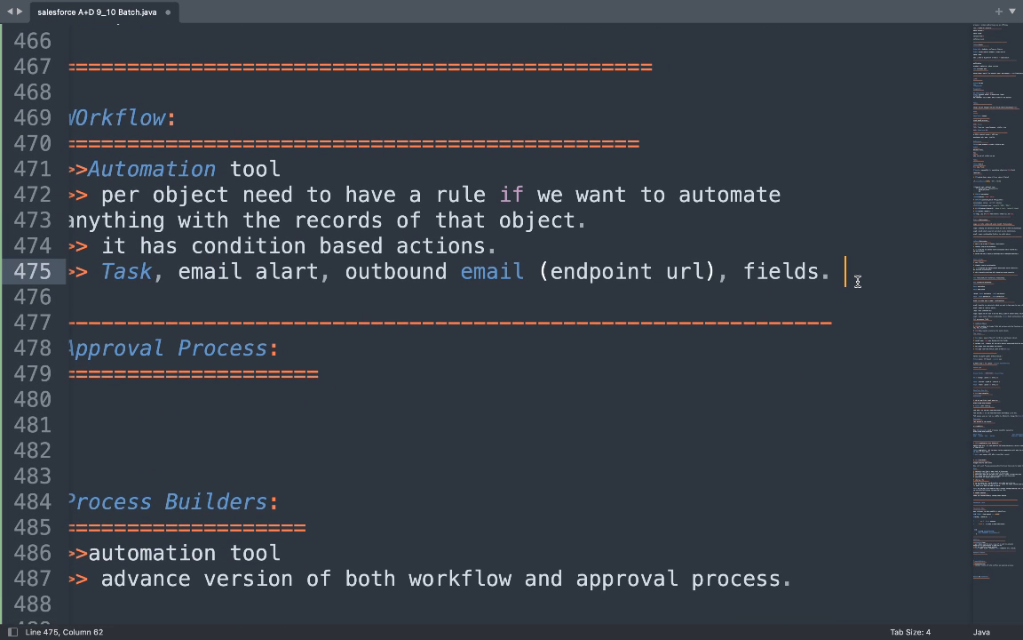
pyautogui.press('Return')
pyautogui.press('Return')
pyautogui.press('Return')
pyautogui.scroll(-1, 857, 281)
pyautogui.write('Ob')
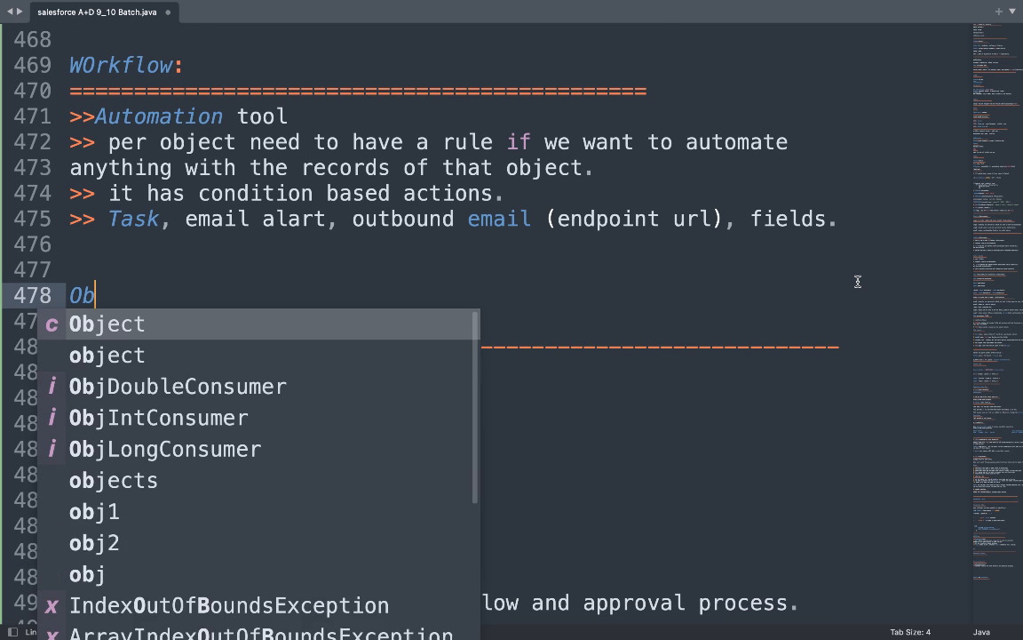
pyautogui.write('ject: ')
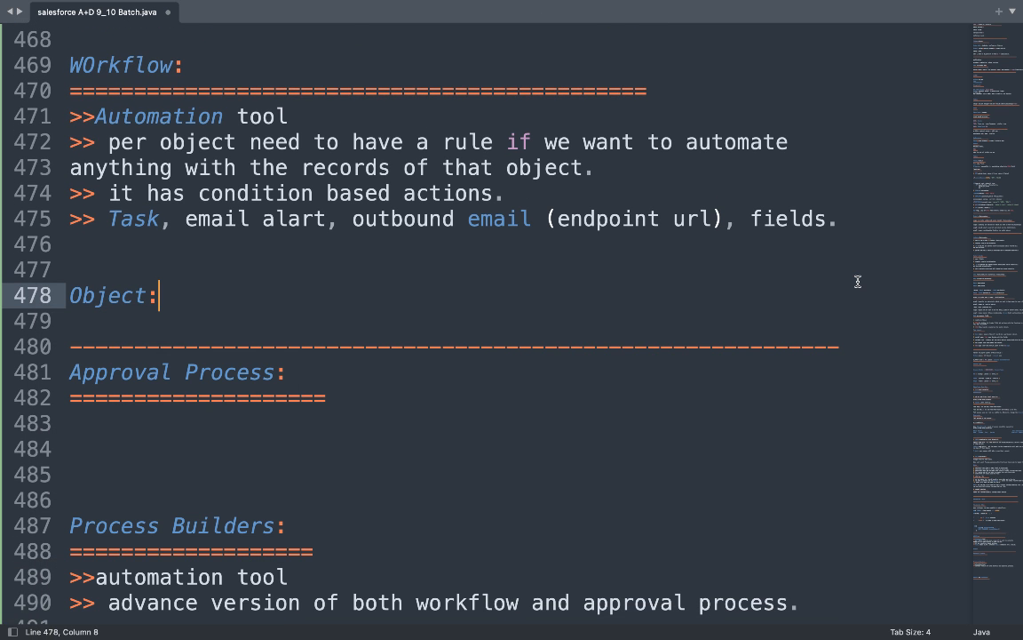
pyautogui.write('wor')
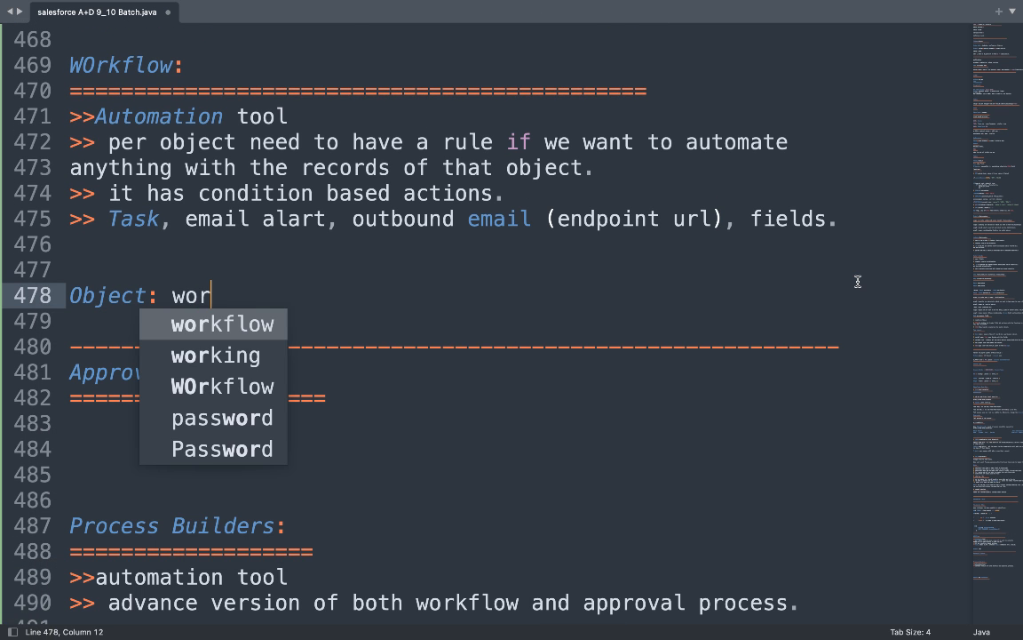
pyautogui.write('kflow:')
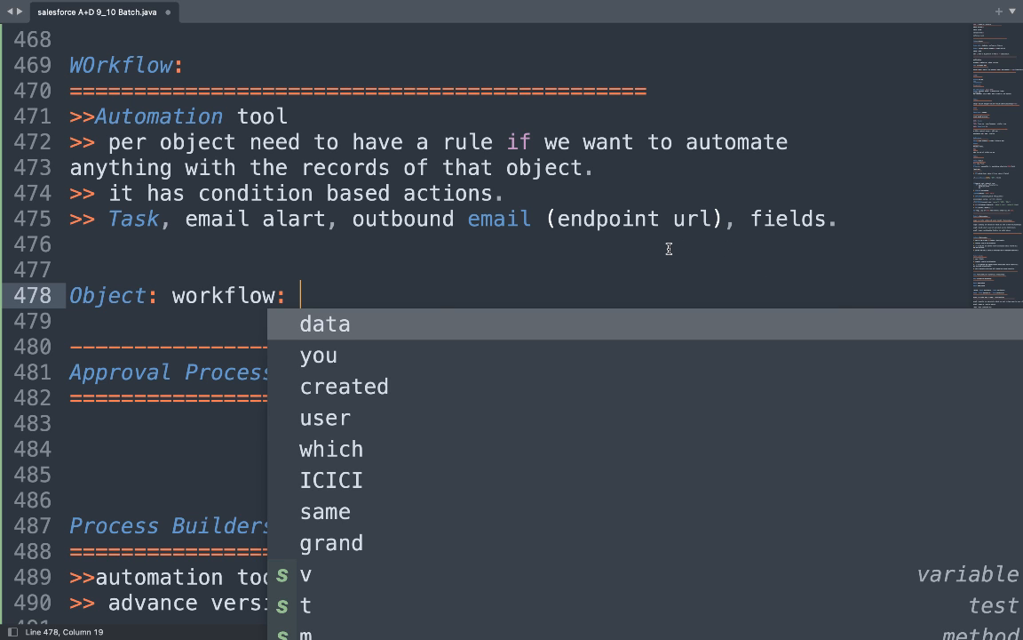
# Complete the line with 'new DATA: save : database >>call workflow'.
pyautogui.doubleClick(232, 292)
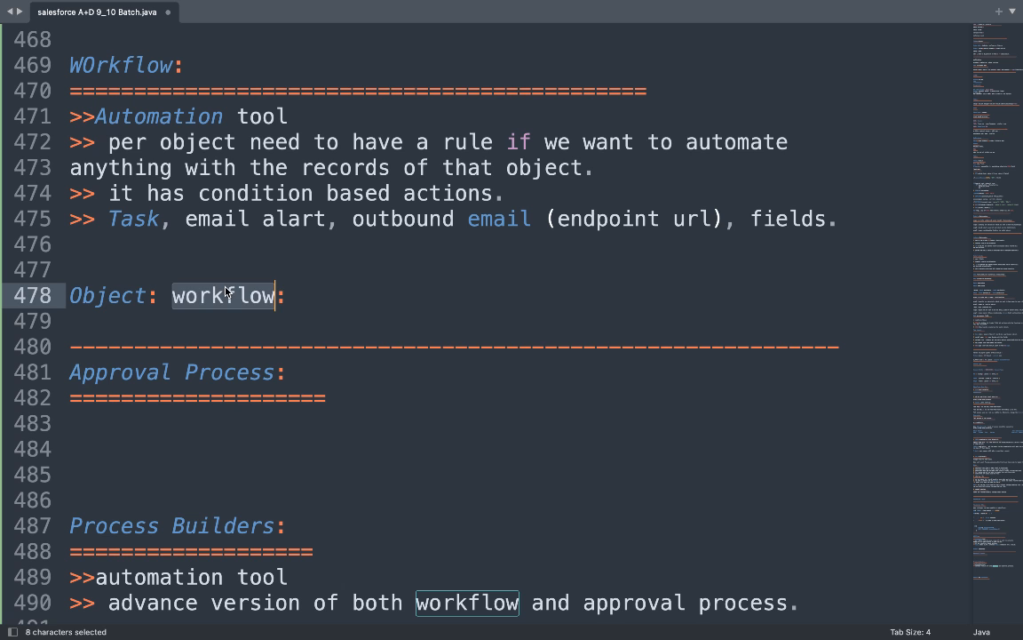
pyautogui.click(305, 288)
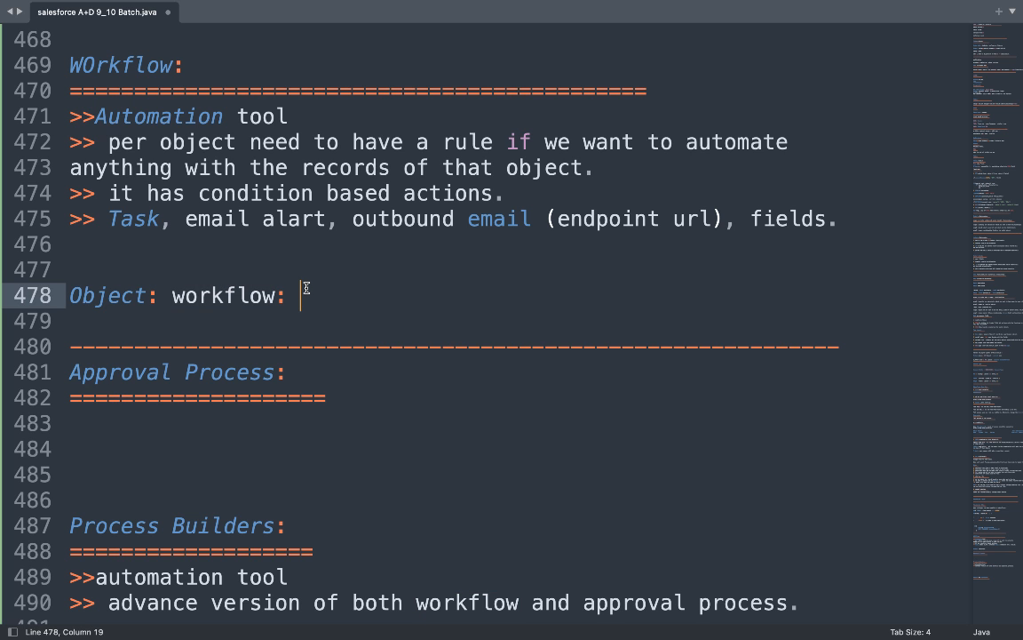
pyautogui.write('DATA')
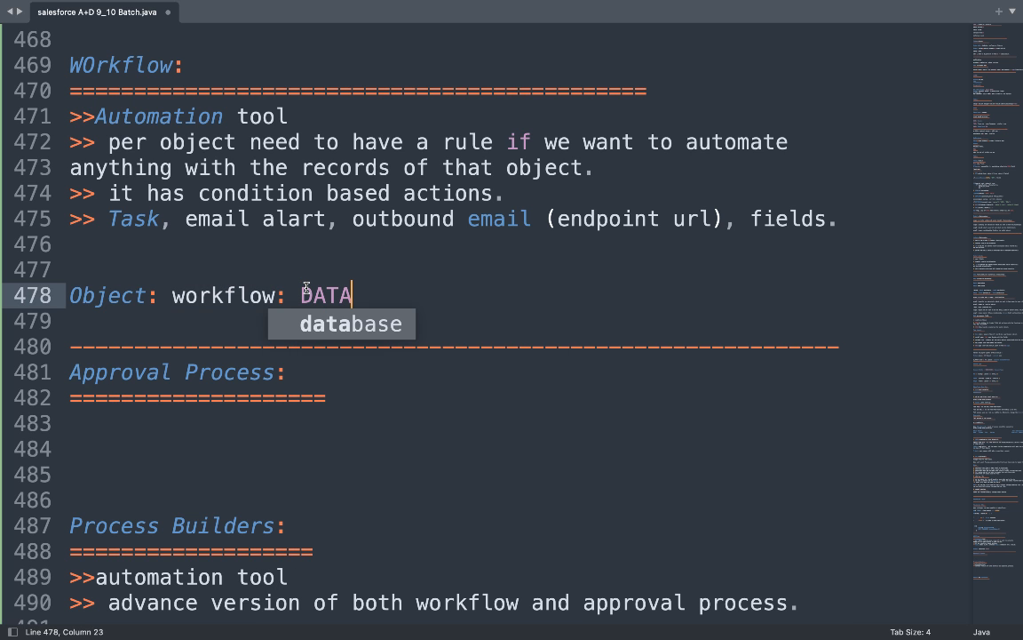
pyautogui.press('Left')
pyautogui.press('Left')
pyautogui.press('Left')
pyautogui.press('Left')
pyautogui.press('Left')
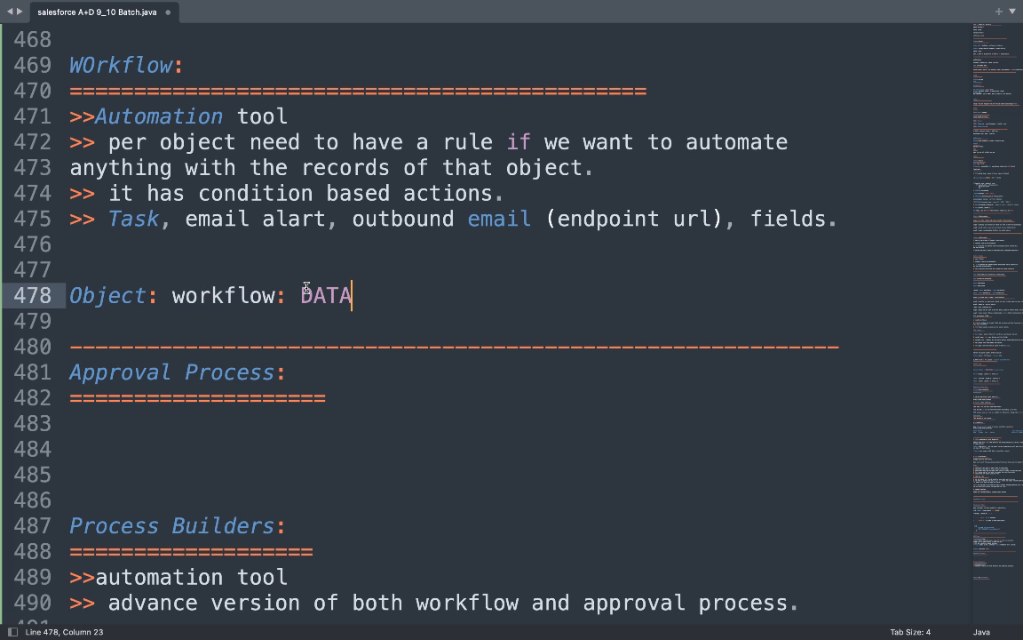
pyautogui.write('new')
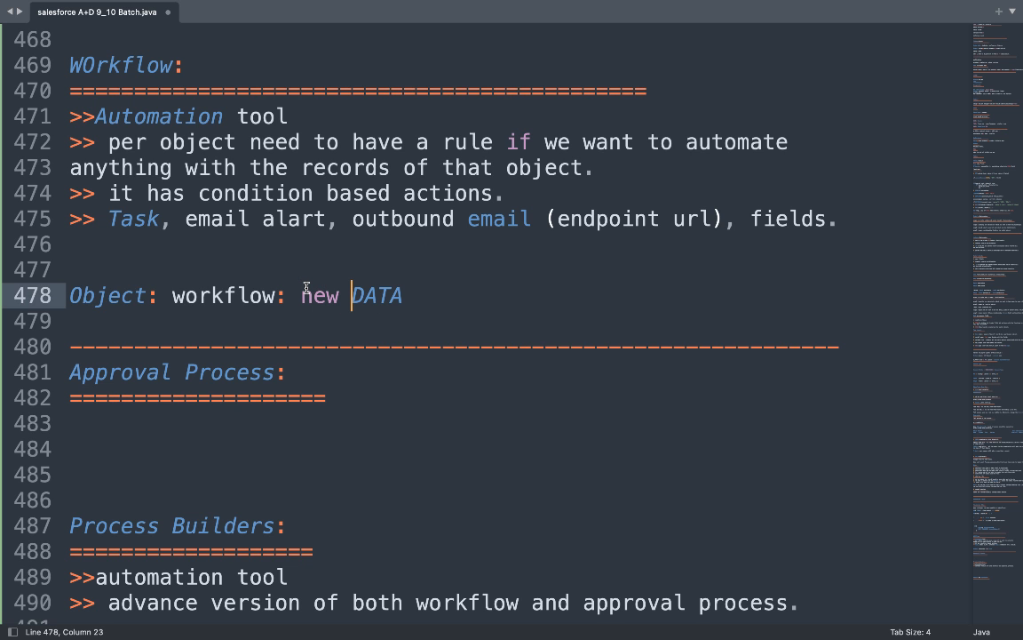
pyautogui.press('Right')
pyautogui.press('Right')
pyautogui.press('Right')
pyautogui.press('Right')
pyautogui.write(': save ')
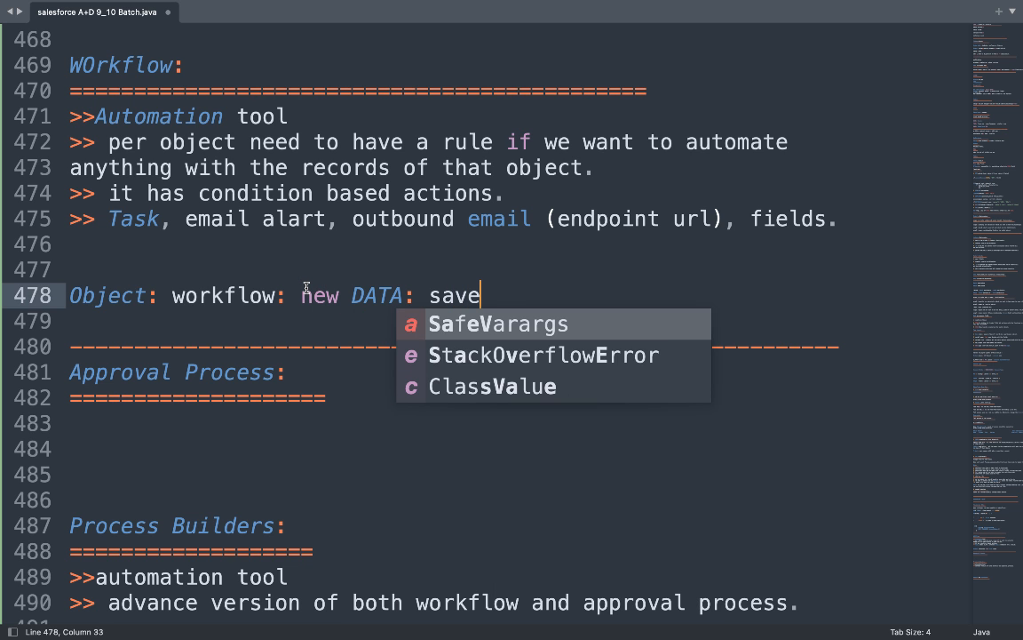
pyautogui.write(': data')
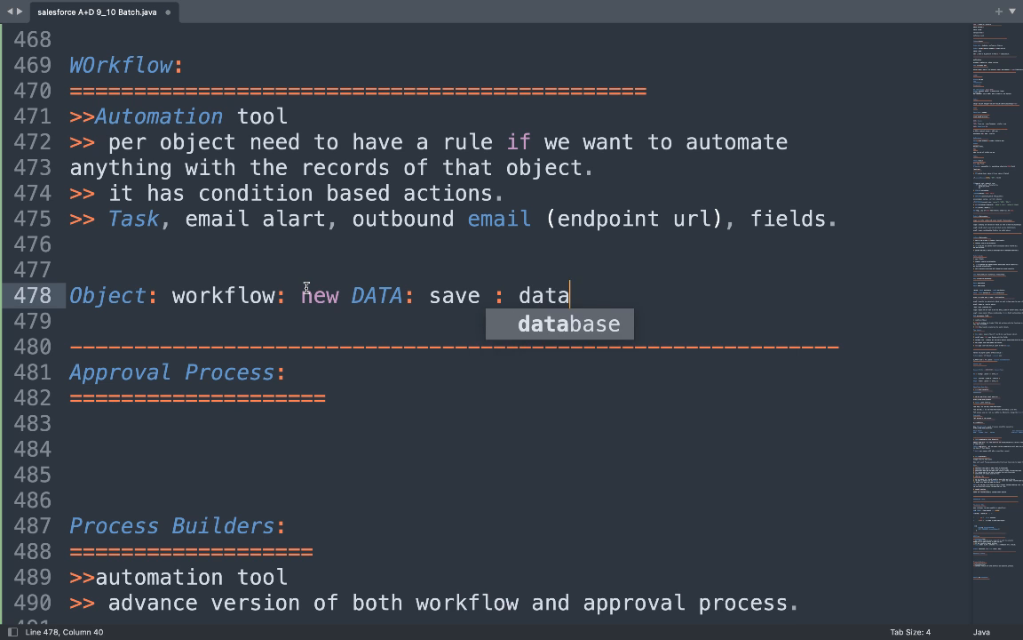
pyautogui.write('base >>')
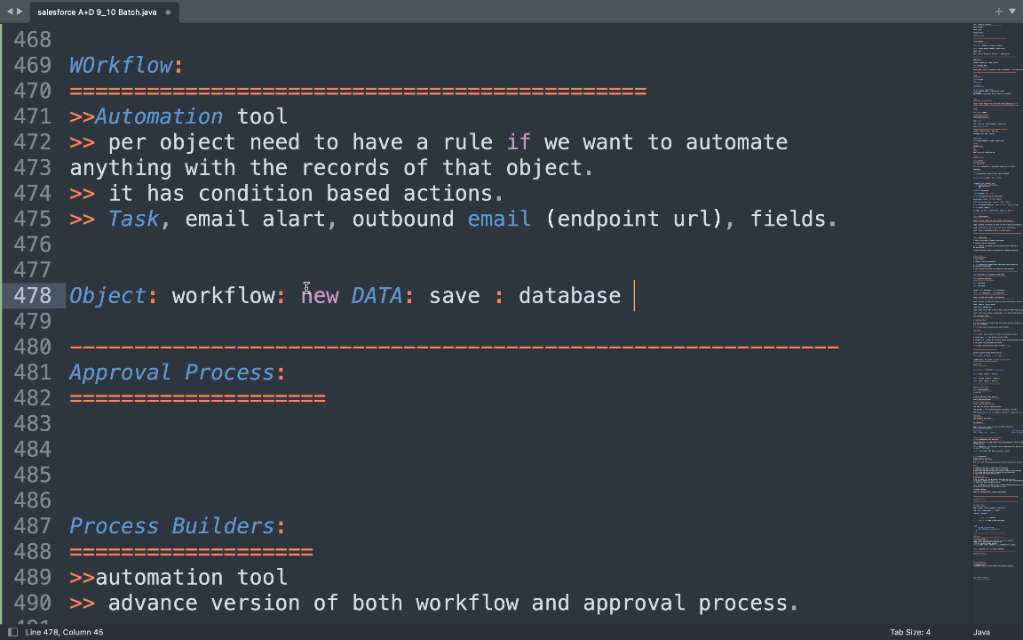
pyautogui.write('ca')
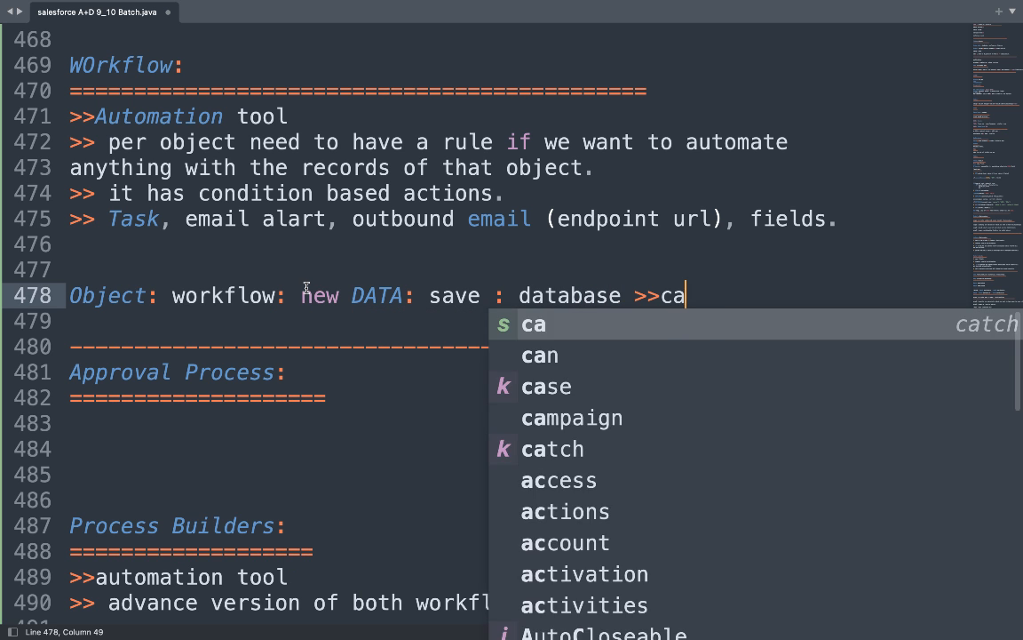
pyautogui.write('ll workf')
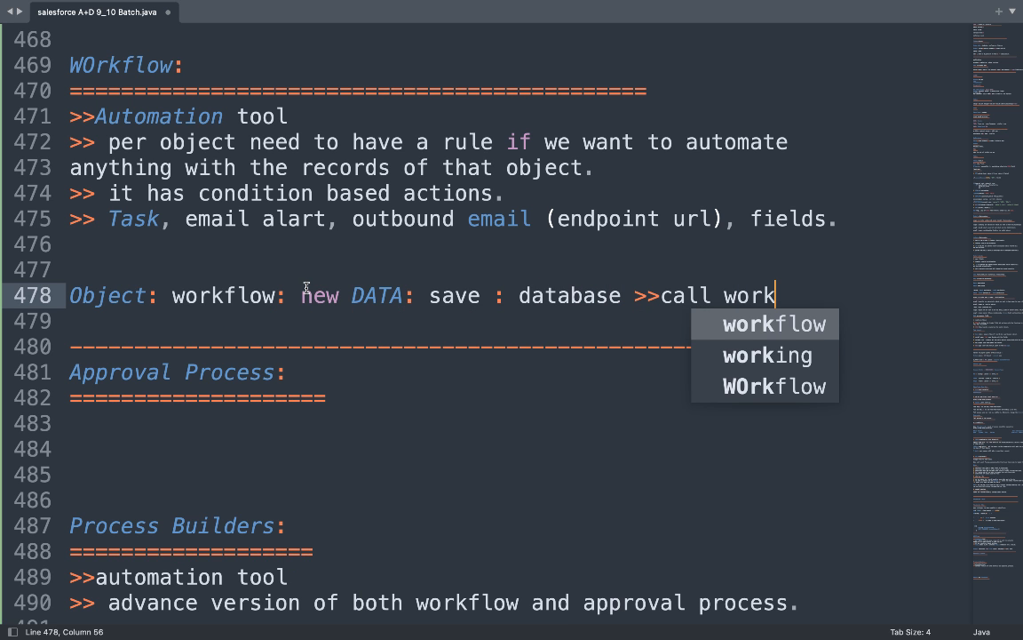
pyautogui.press('Return')
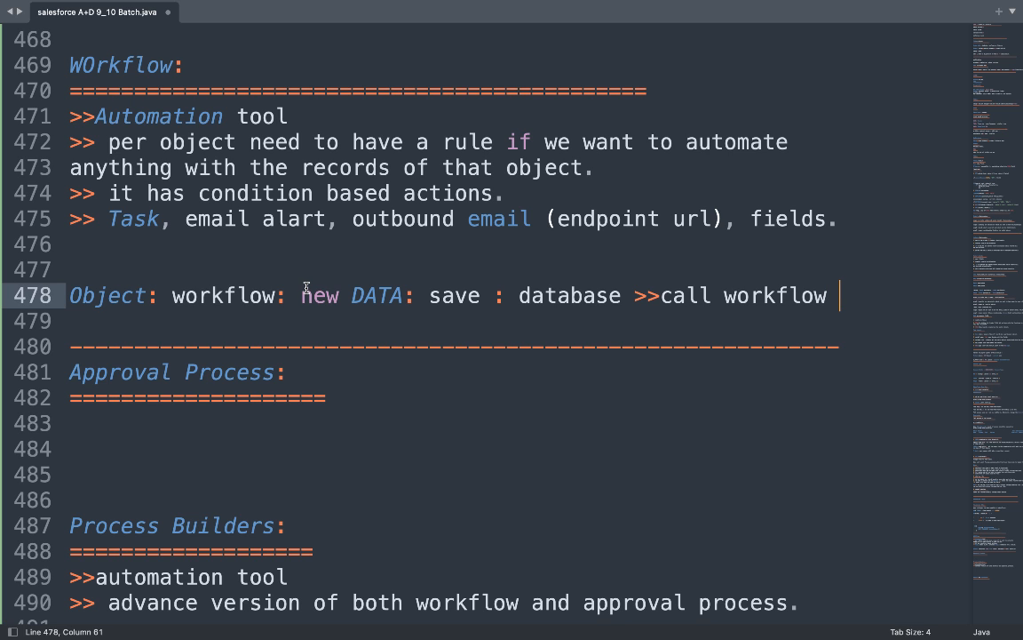
pyautogui.doubleClick(391, 298)
# Highlight DATA, workflow and the whole workflow flow line on line 478 to explain it.
pyautogui.click(764, 296)
pyautogui.doubleClick(766, 296)
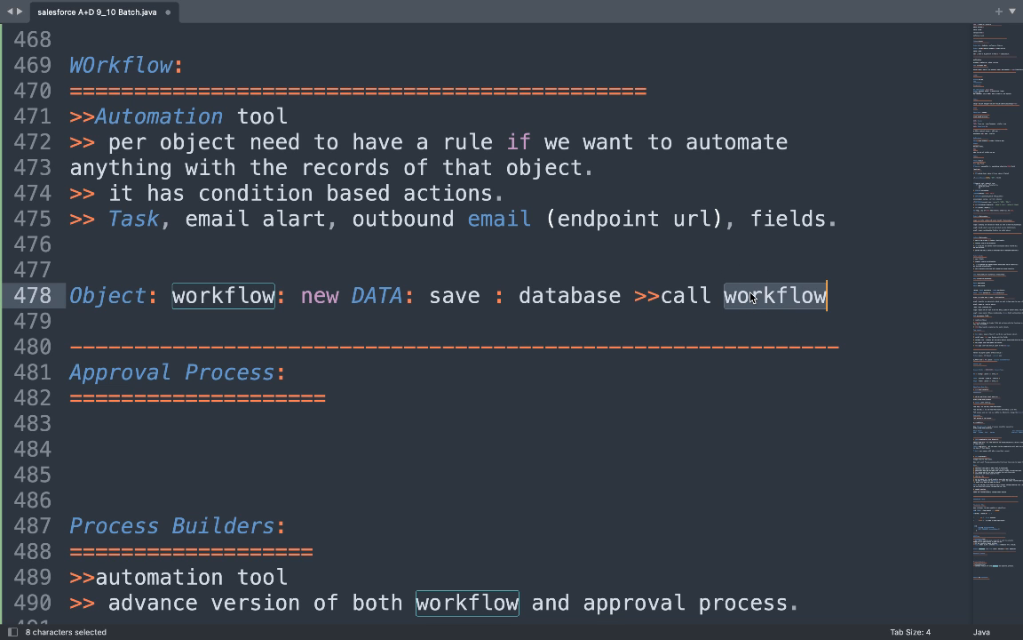
pyautogui.doubleClick(377, 295)
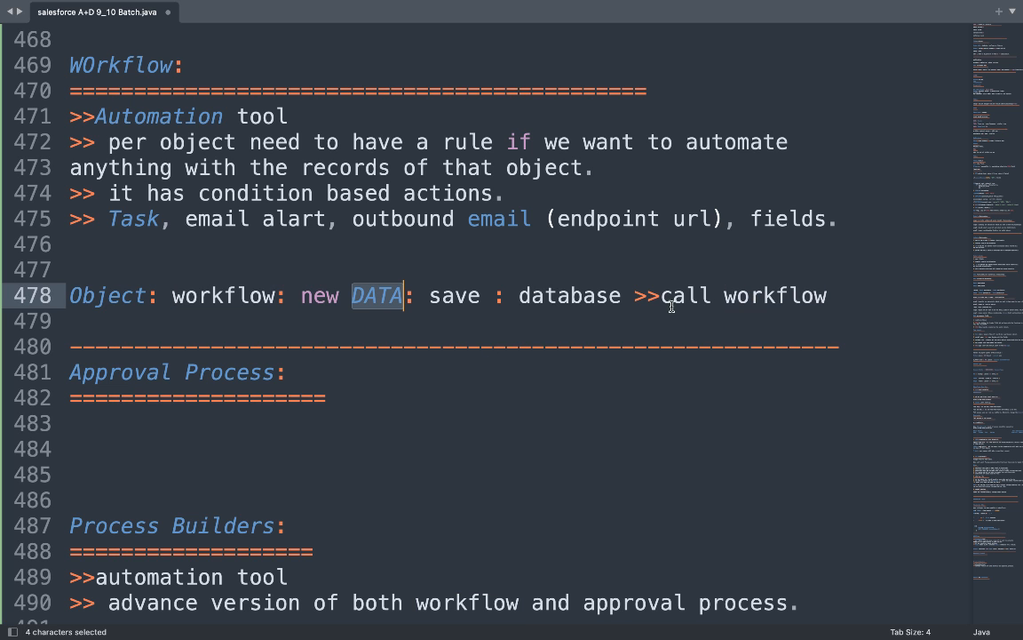
pyautogui.doubleClick(772, 296)
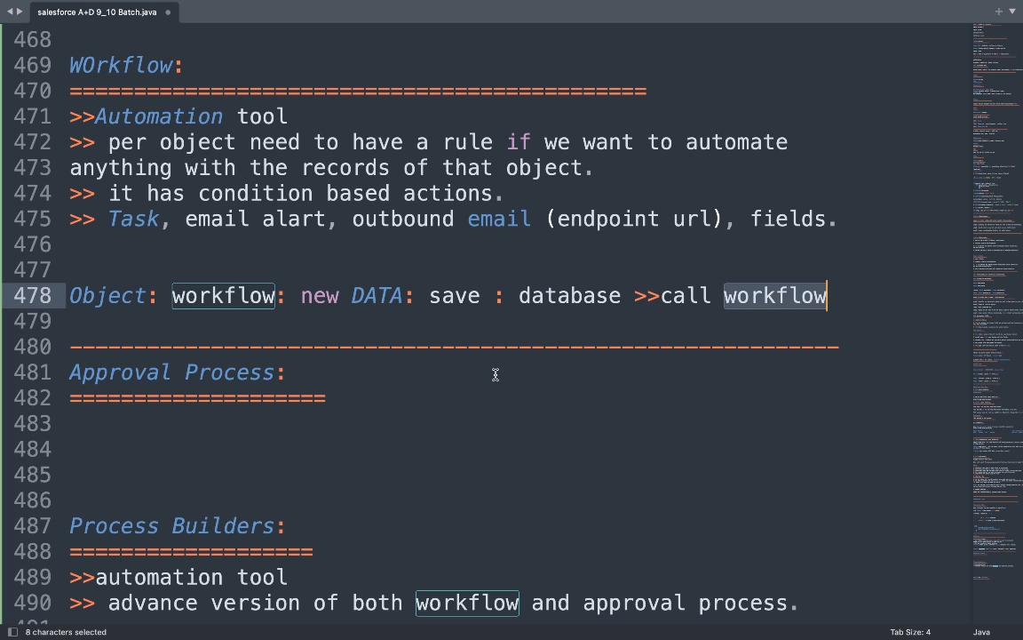
pyautogui.tripleClick(447, 293)
pyautogui.click(447, 293)
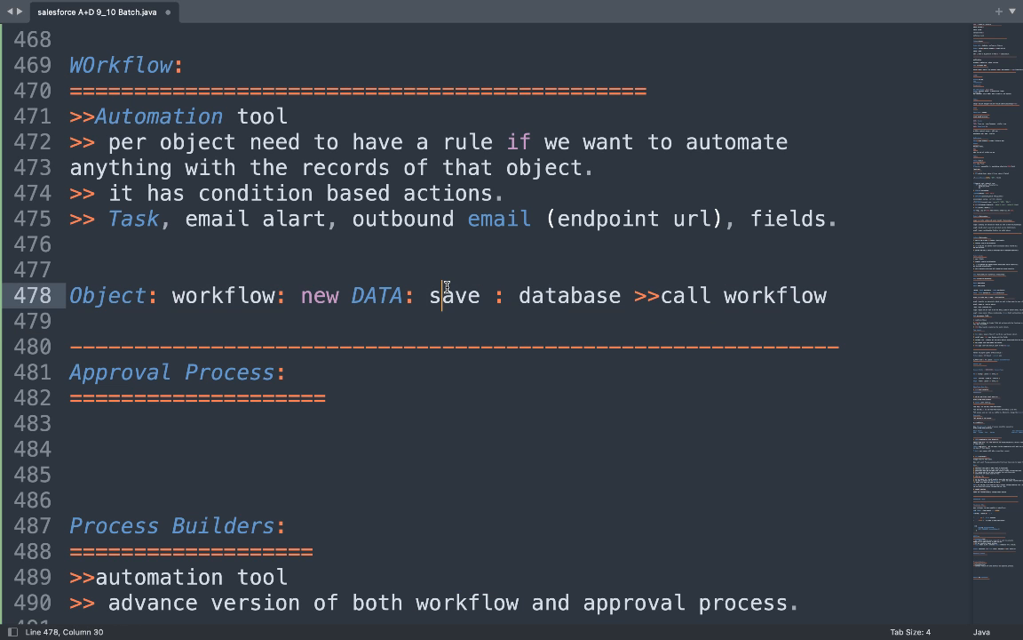
pyautogui.tripleClick(447, 288)
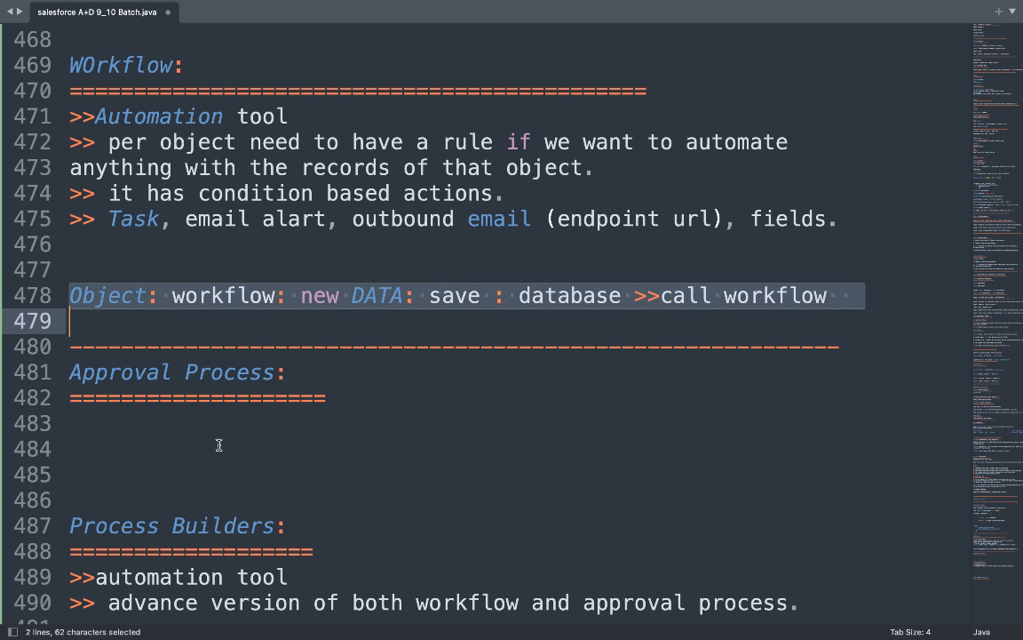
pyautogui.click(154, 446)
# Type 'objects:new data: approval: submit for approval:' on line 484.
pyautogui.write('object')
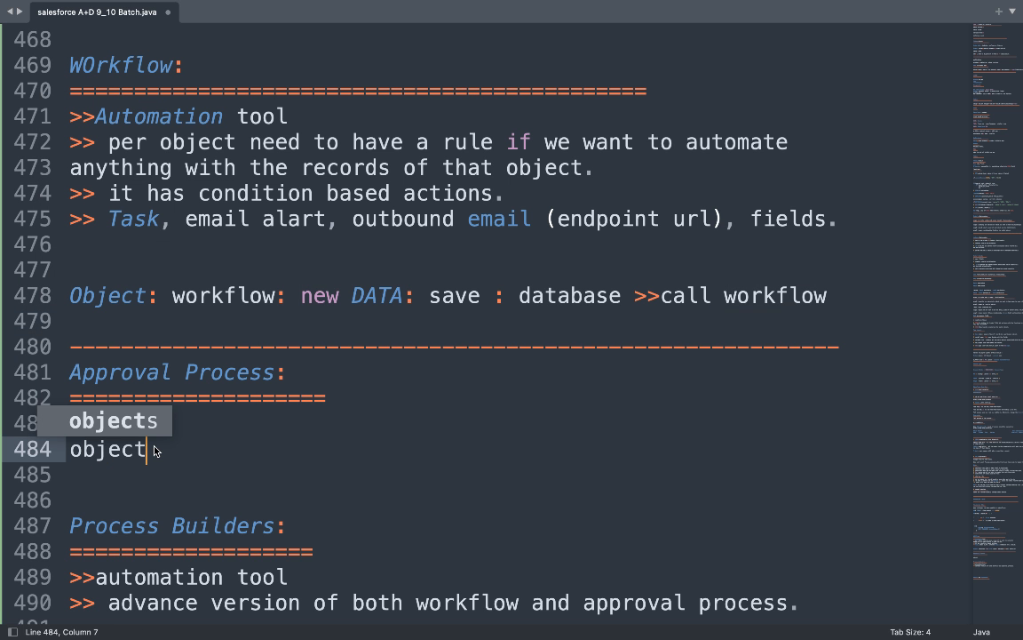
pyautogui.write('s: approv')
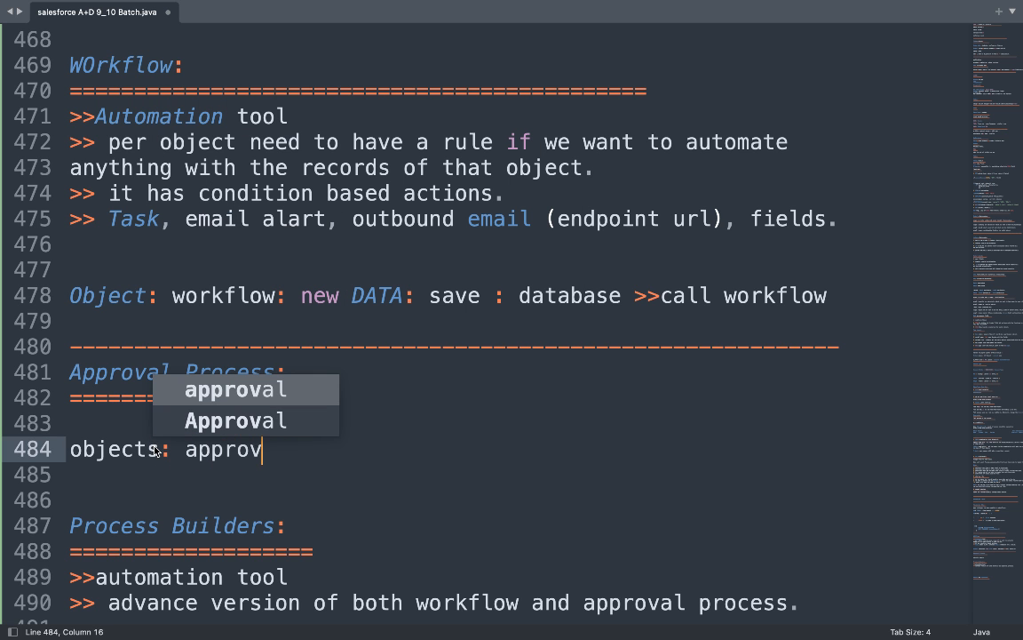
pyautogui.press('Tab')
pyautogui.write(': su')
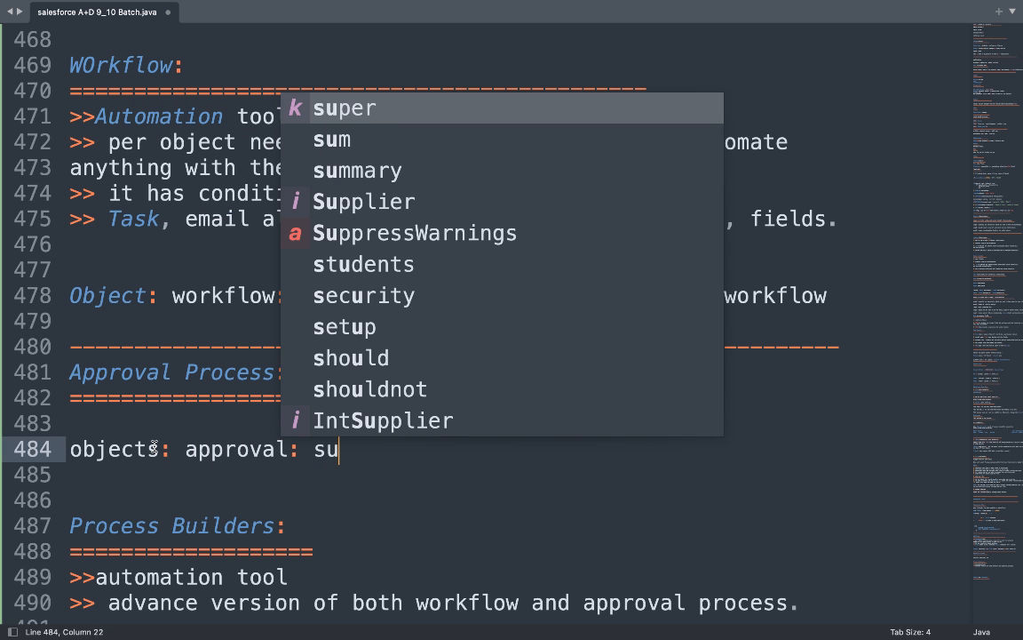
pyautogui.write('bm')
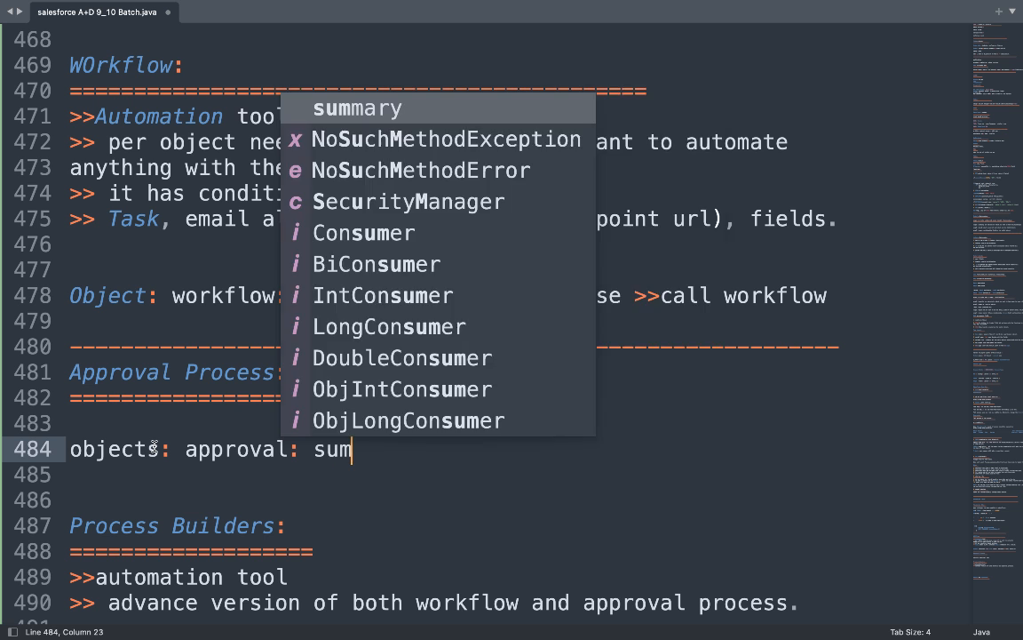
pyautogui.press('BackSpace')
pyautogui.write('bmit for')
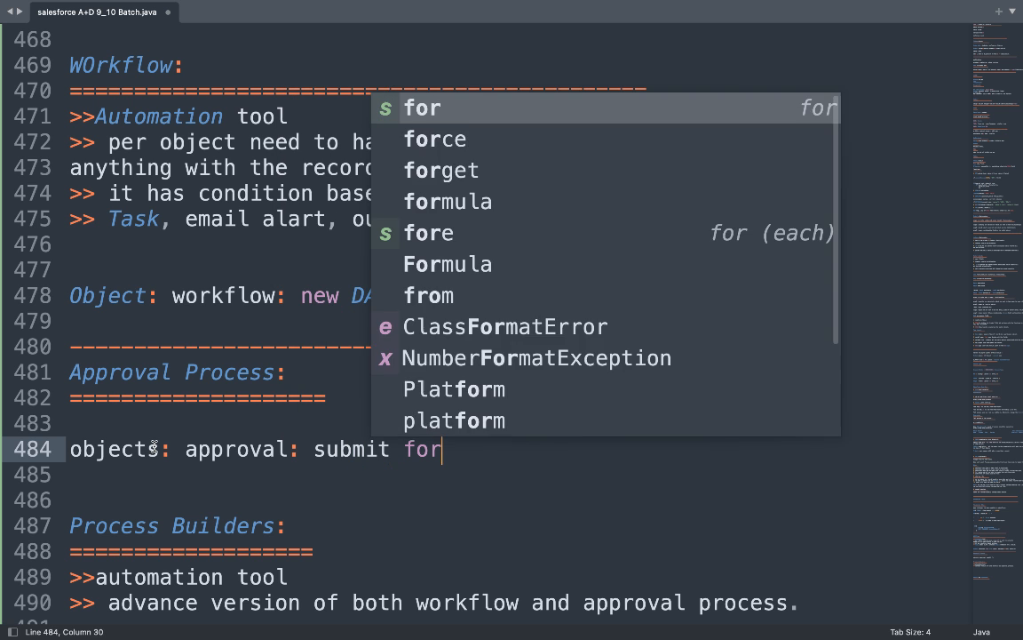
pyautogui.write(' approval:')
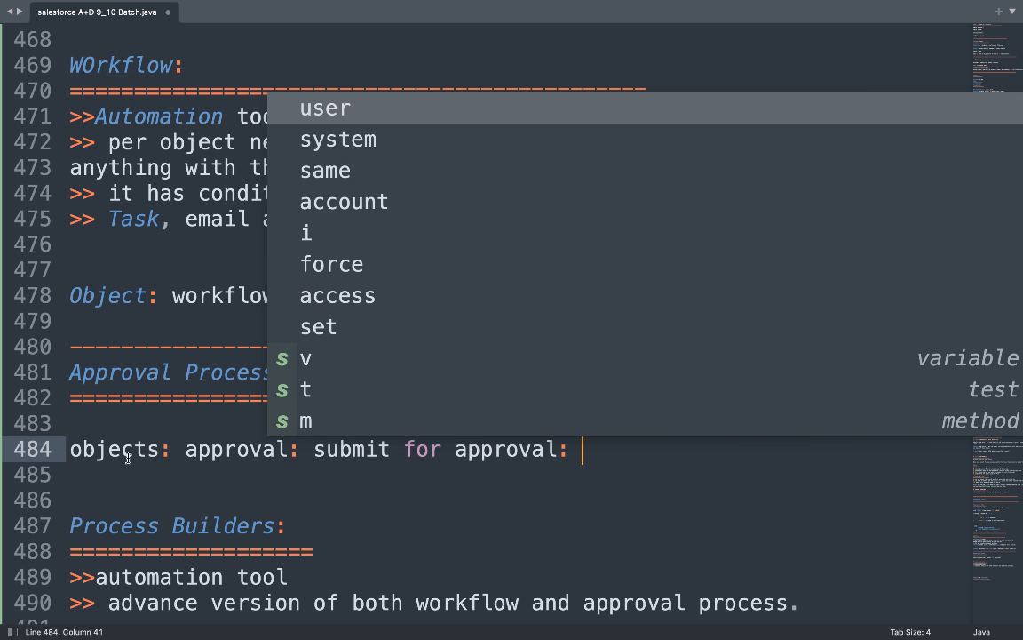
pyautogui.click(175, 449)
pyautogui.write('new ')
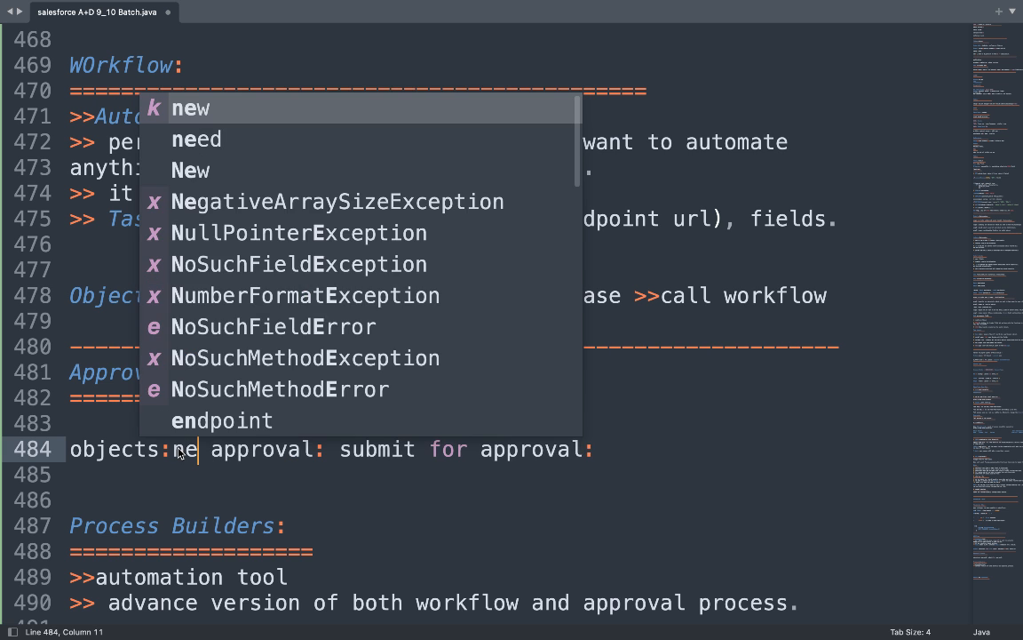
pyautogui.write('data')
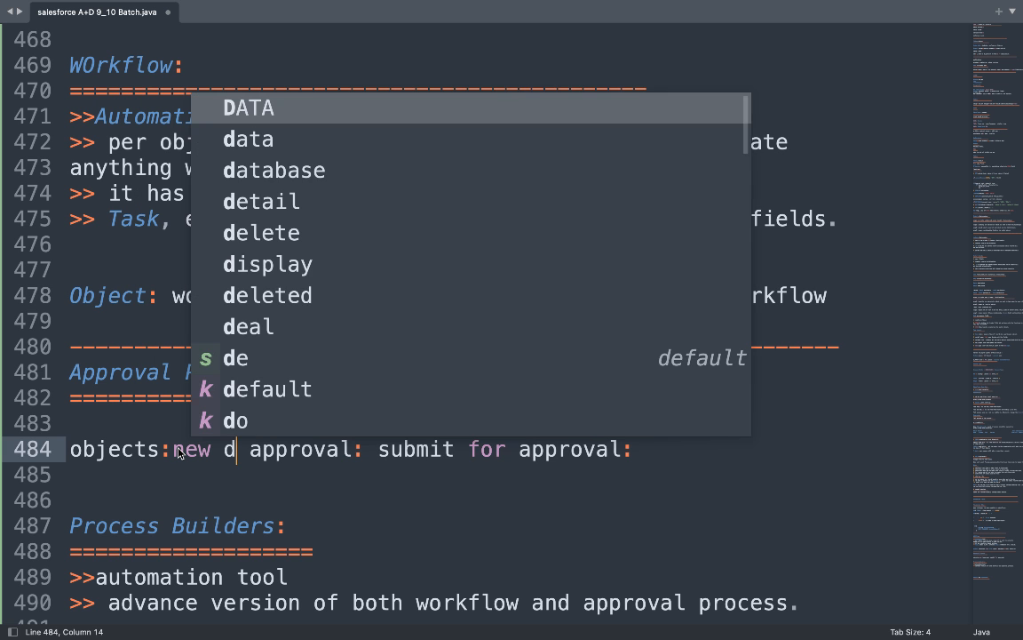
pyautogui.write(':')
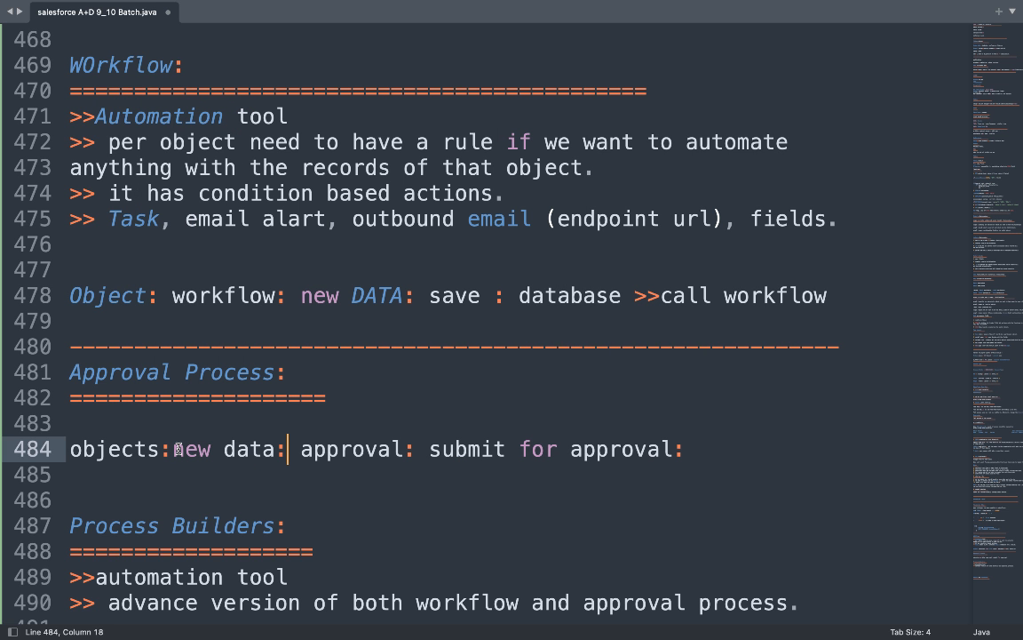
# Highlight approval and data, then finish the line with 'approval process'.
pyautogui.doubleClick(353, 451)
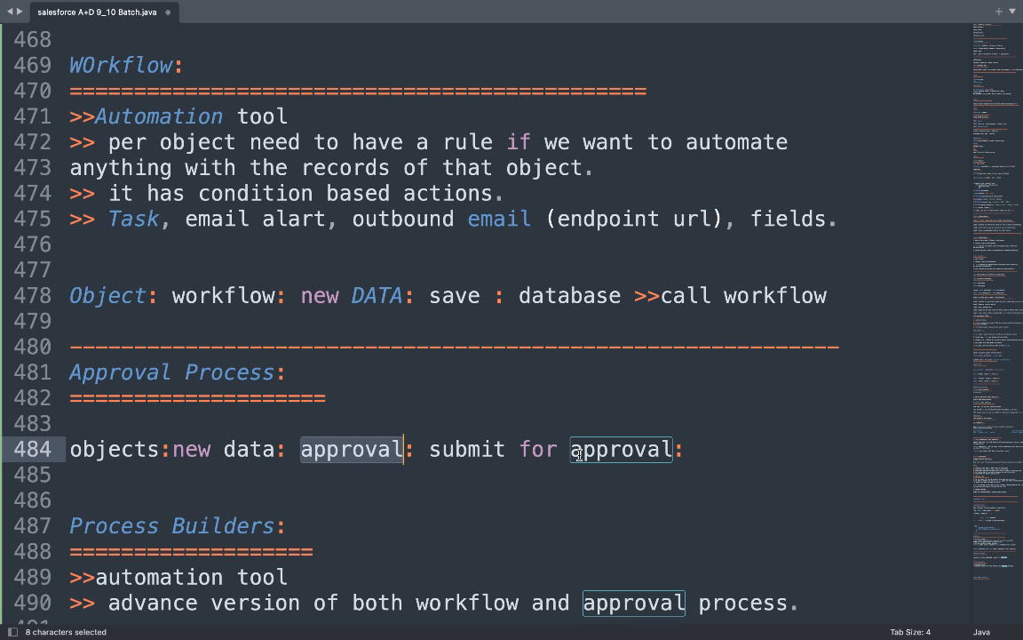
pyautogui.doubleClick(622, 452)
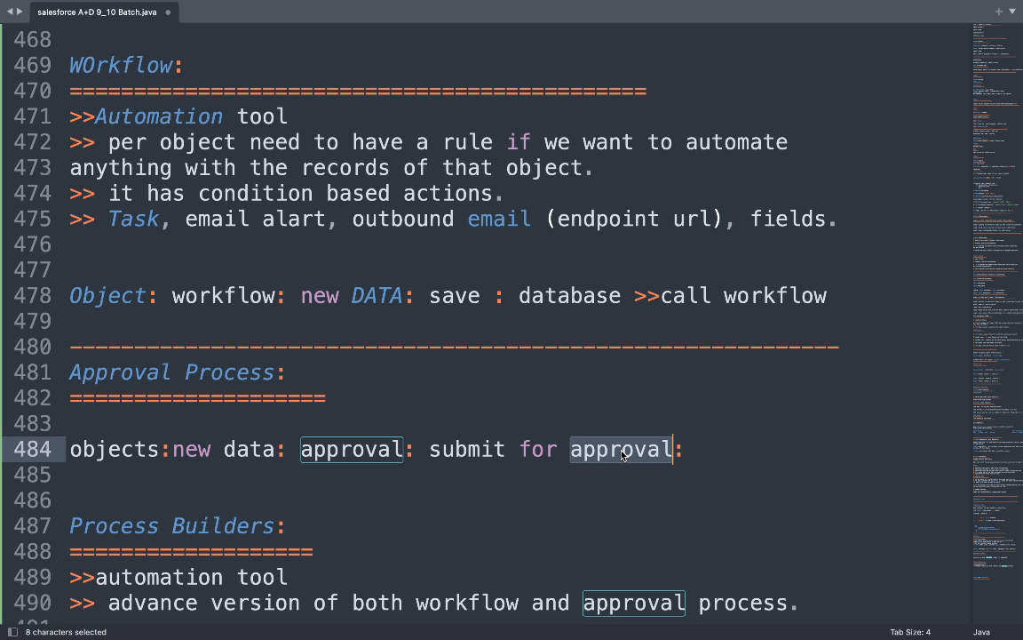
pyautogui.doubleClick(251, 452)
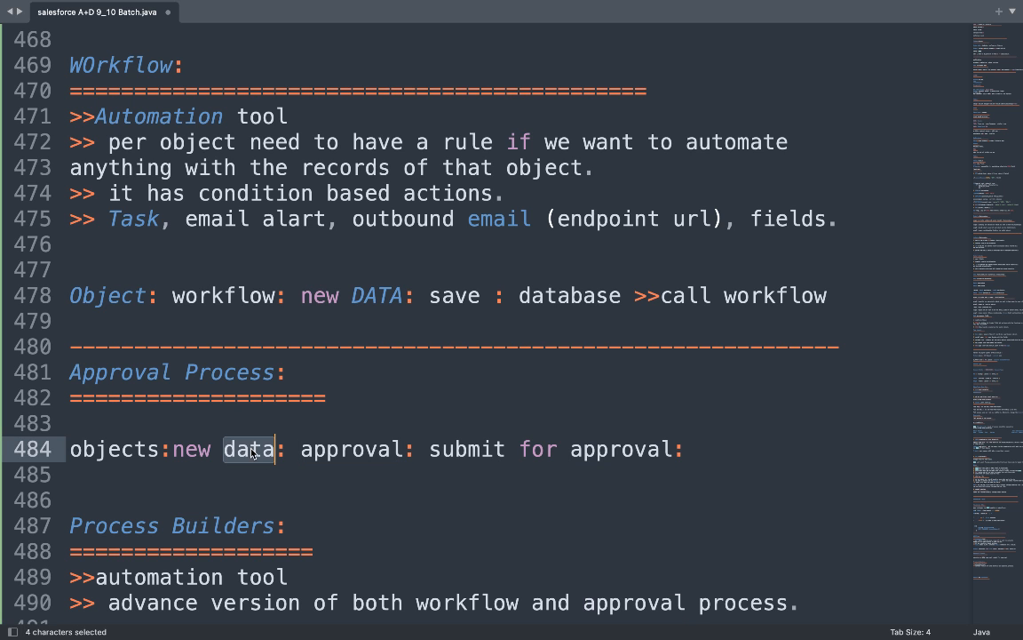
pyautogui.click(698, 451)
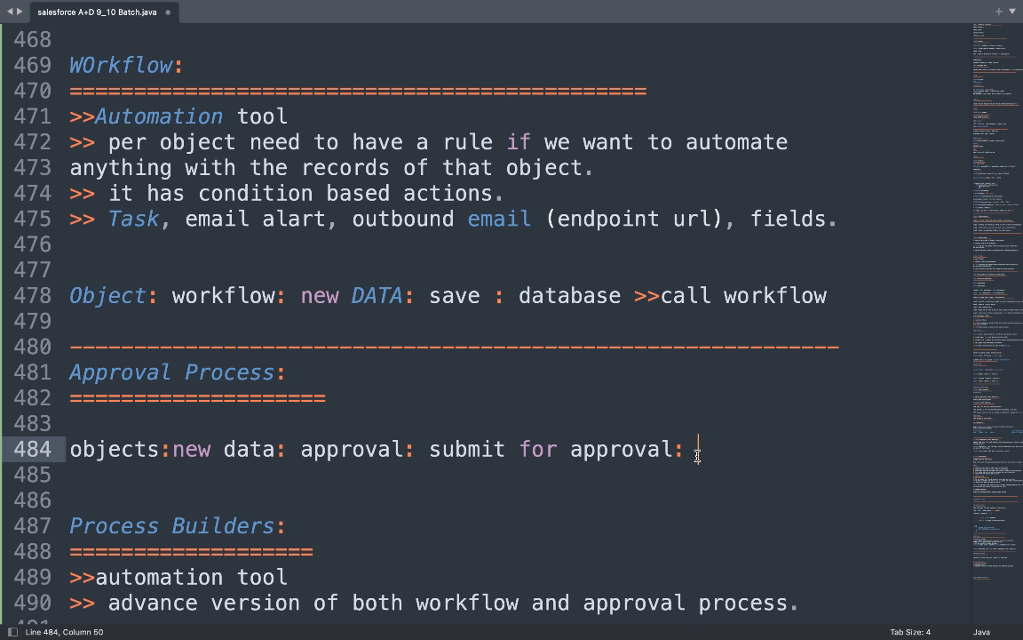
pyautogui.write('a')
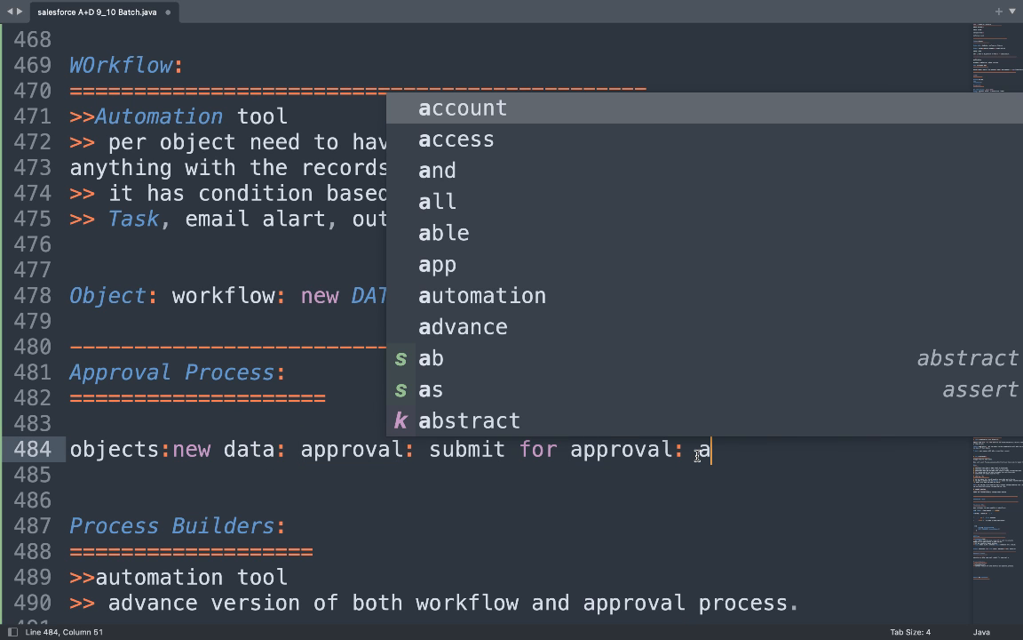
pyautogui.write('p')
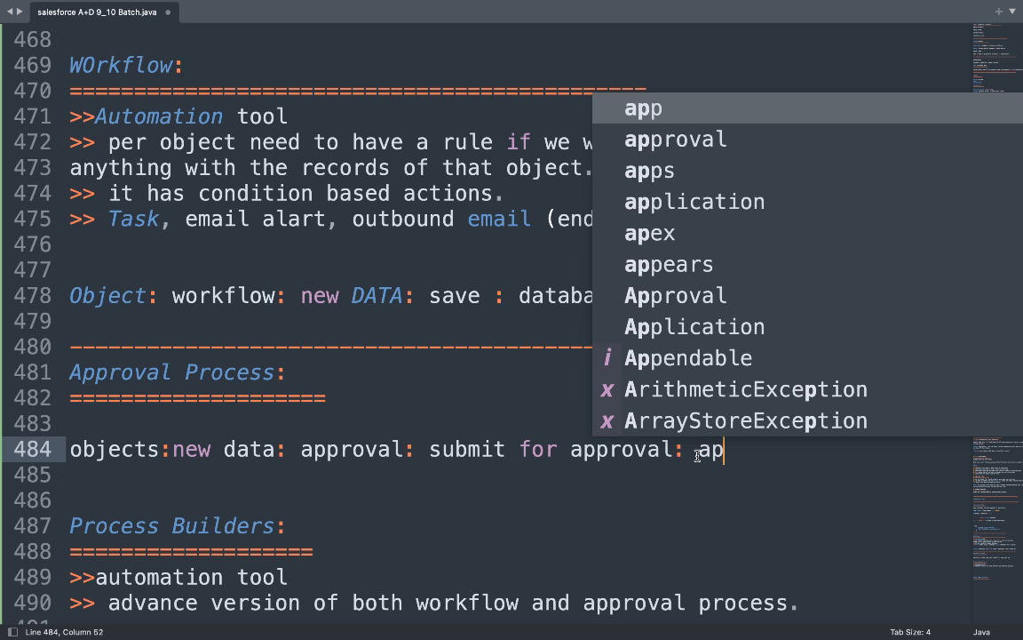
pyautogui.write('proval ')
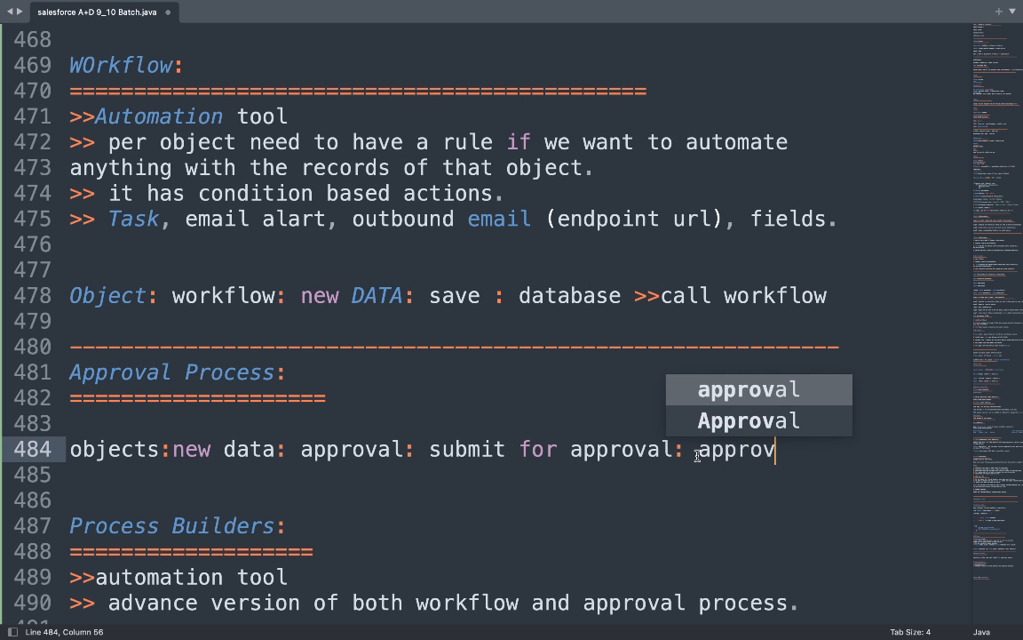
pyautogui.write('process')
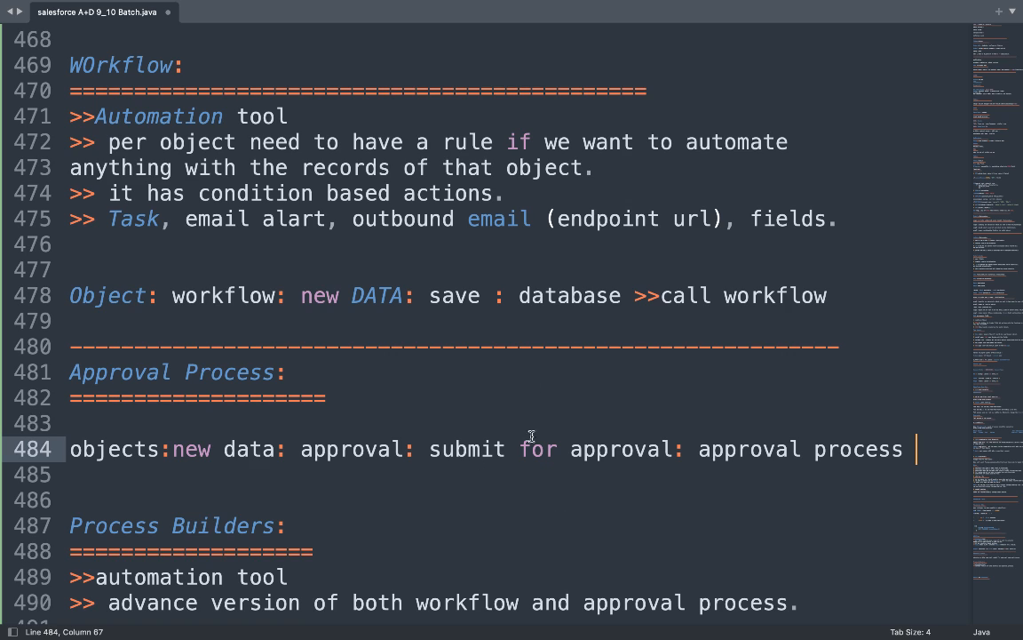
# Admit the waiting participant to the Google Meet call, then return to Sublime Text.
pyautogui.click(237, 447)
pyautogui.doubleClick(240, 448)
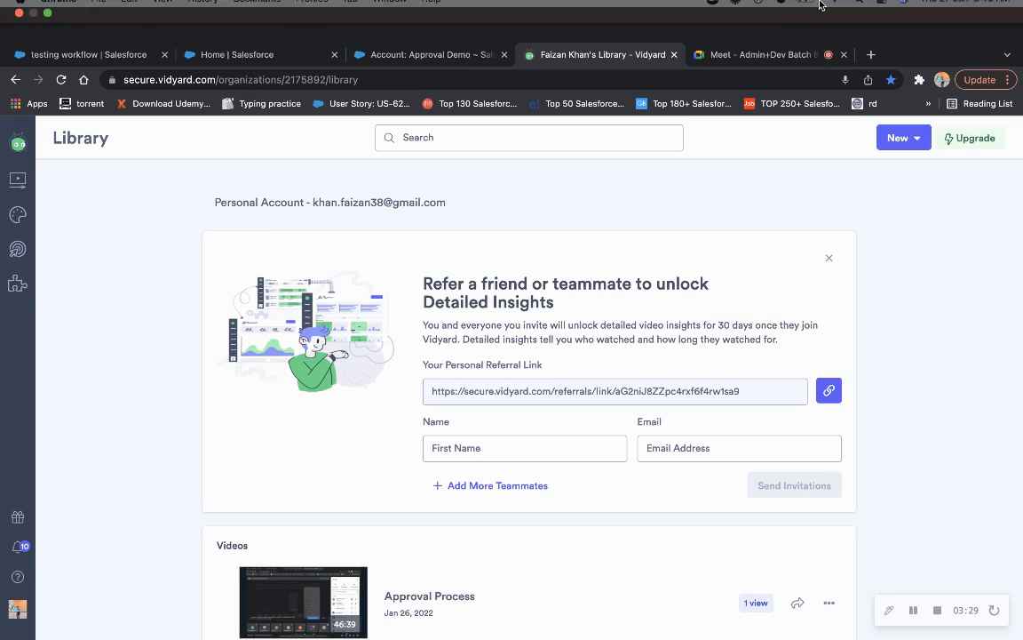
pyautogui.click(768, 55)
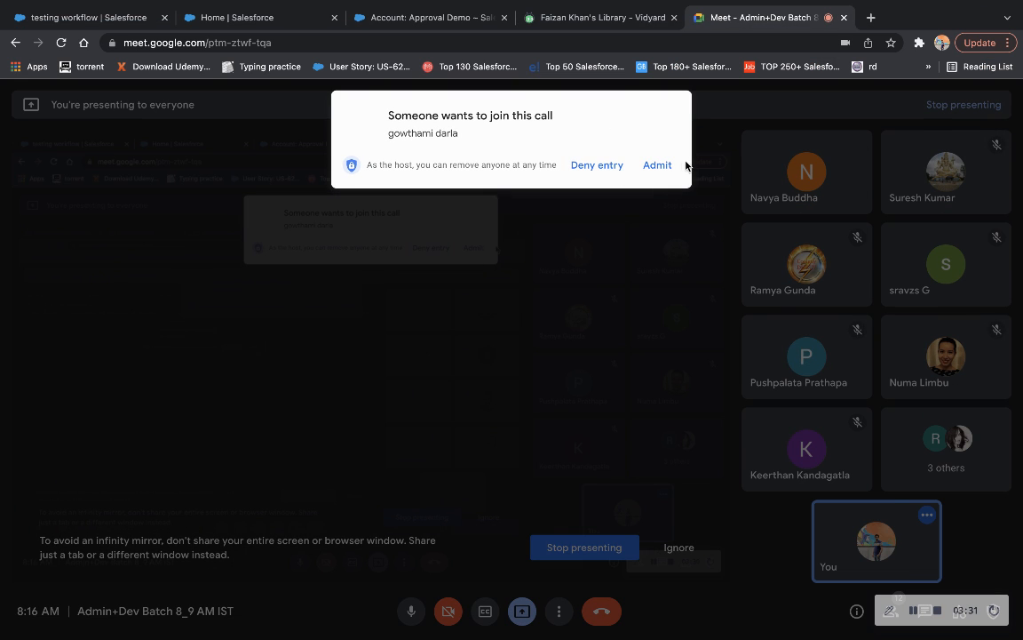
pyautogui.click(661, 167)
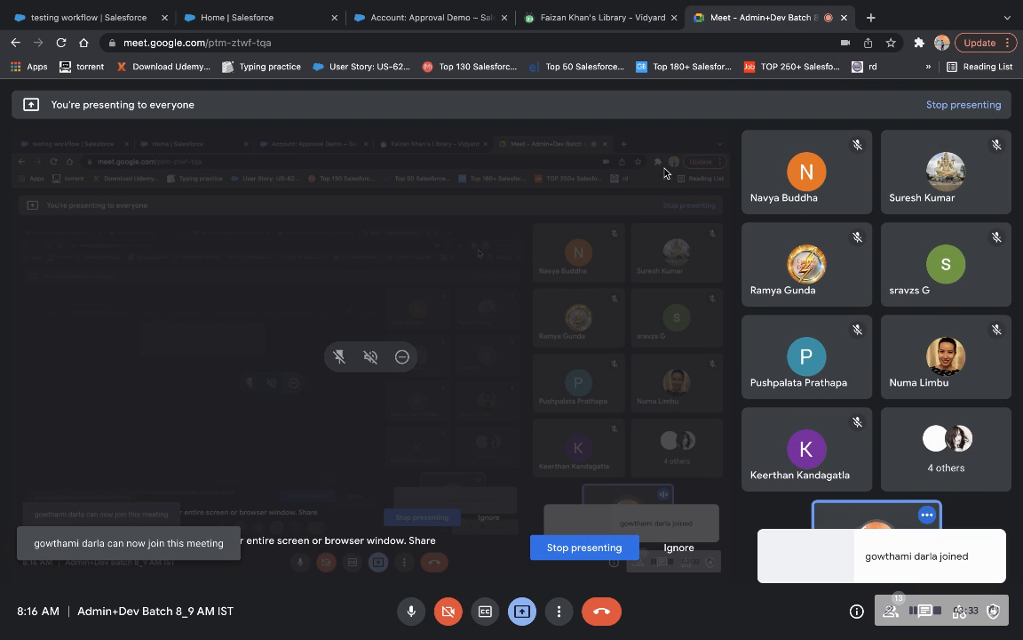
pyautogui.press('super+Tab')
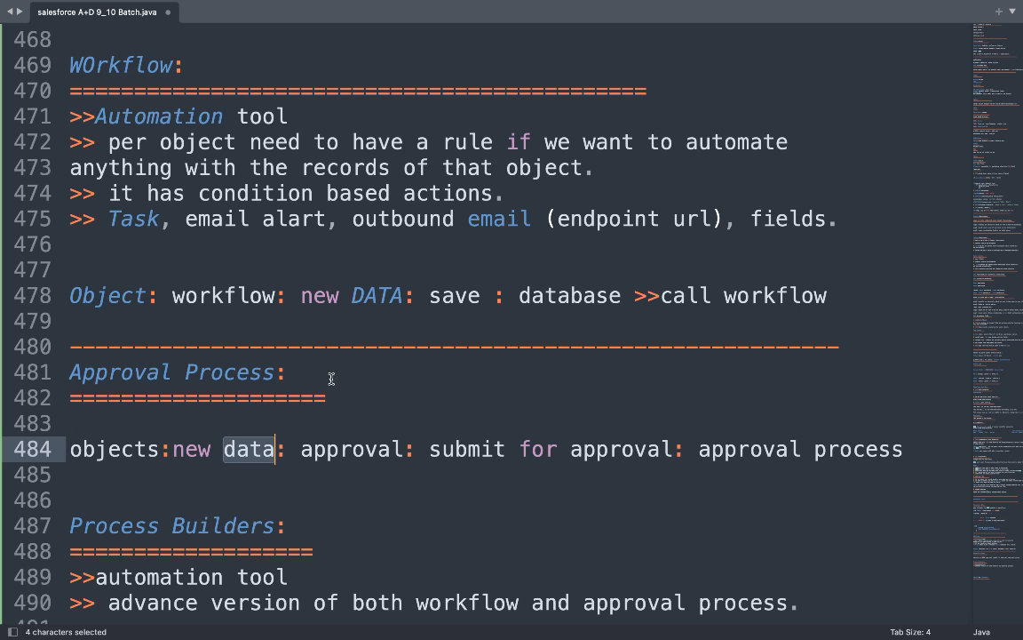
pyautogui.click(751, 293)
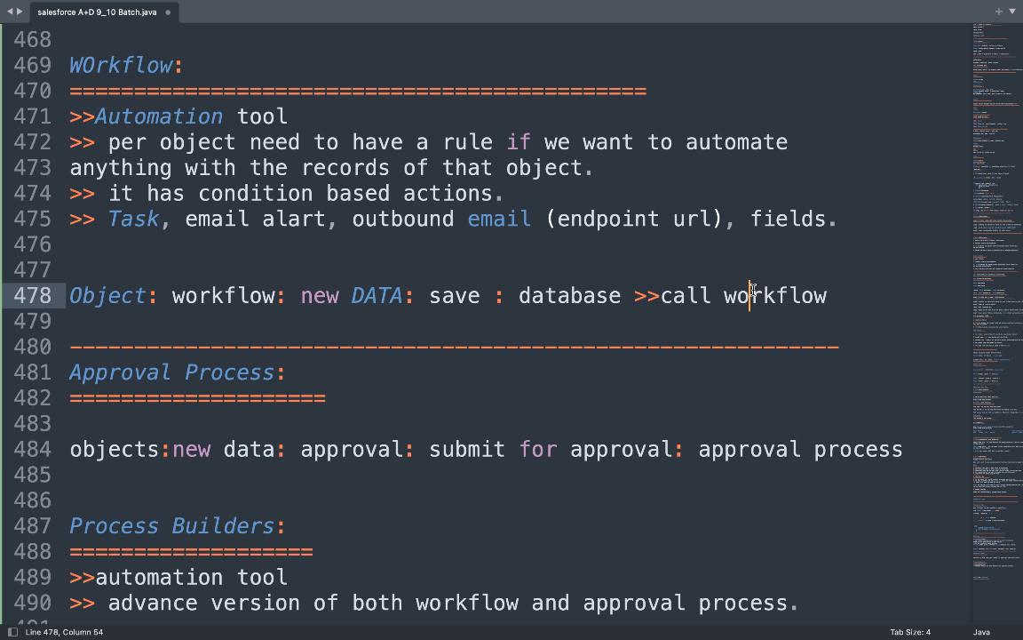
pyautogui.doubleClick(750, 294)
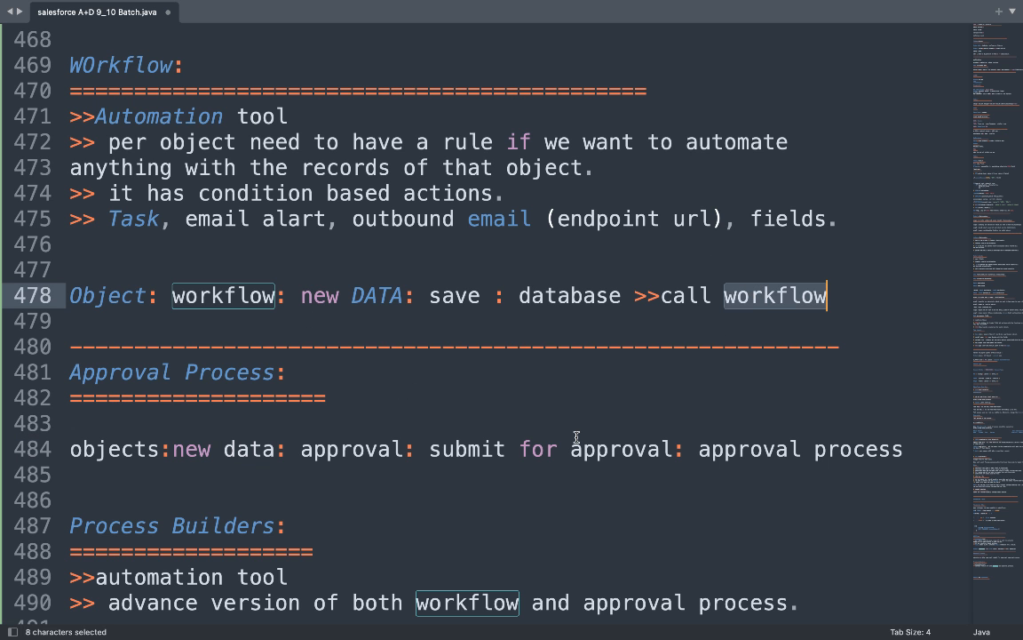
pyautogui.scroll(-5, 527, 482)
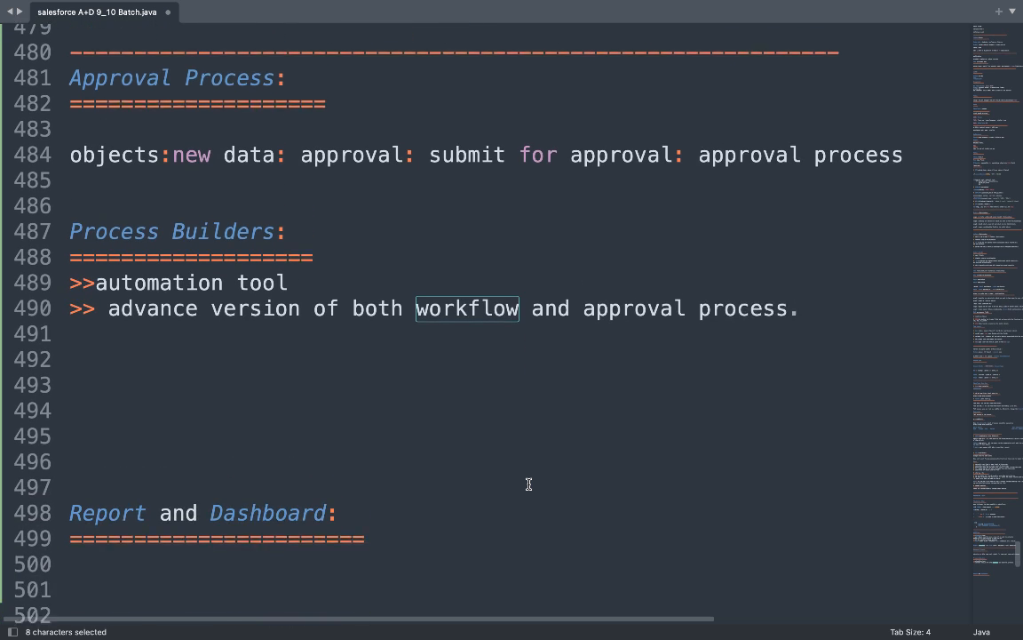
pyautogui.scroll(5, 527, 482)
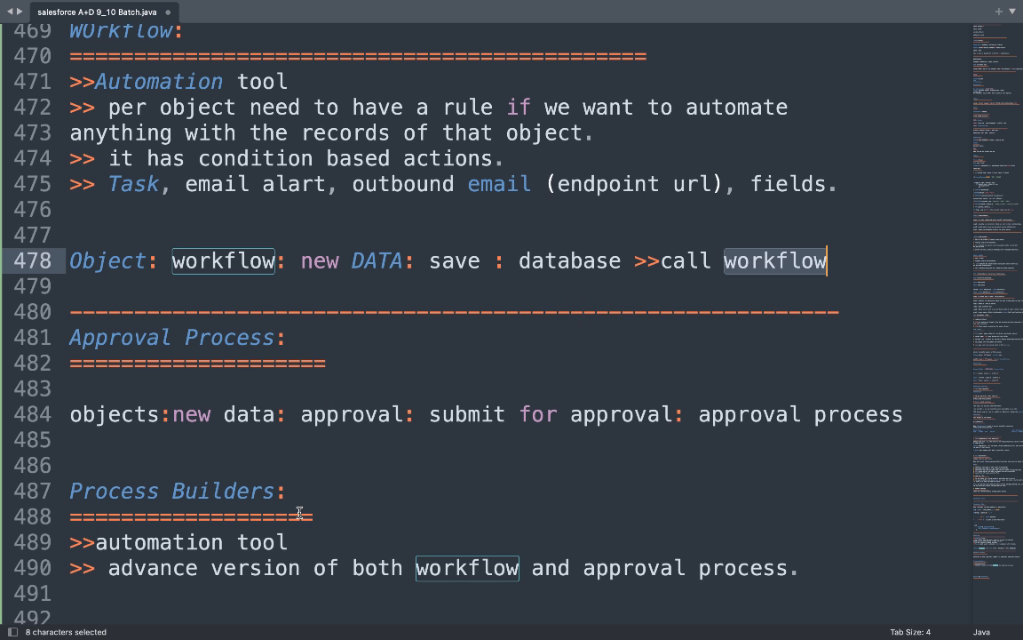
pyautogui.scroll(-3, 299, 509)
pyautogui.scroll(-2, 300, 509)
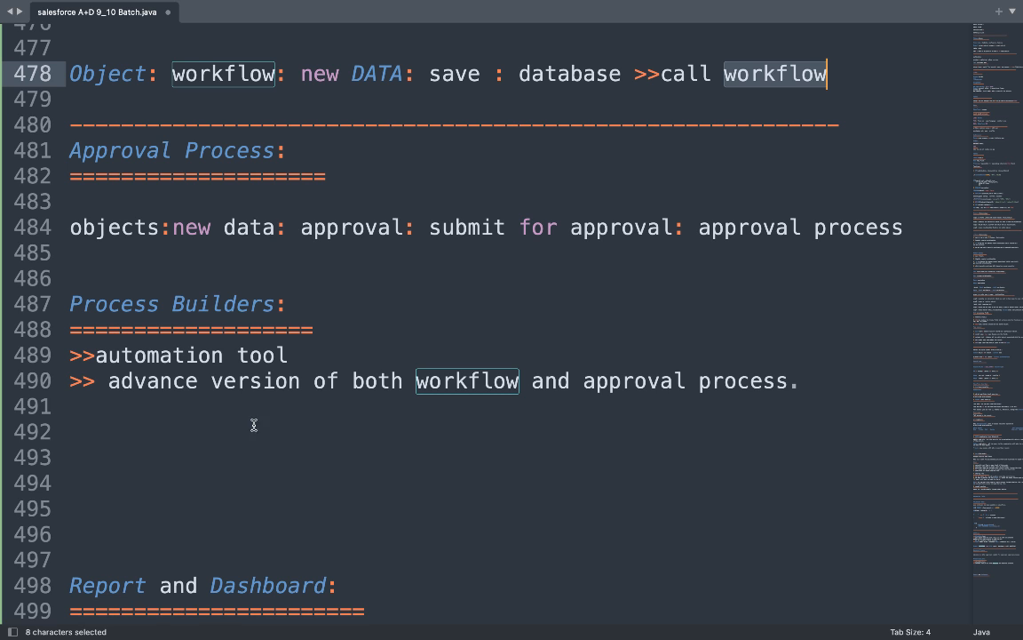
pyautogui.click(191, 412)
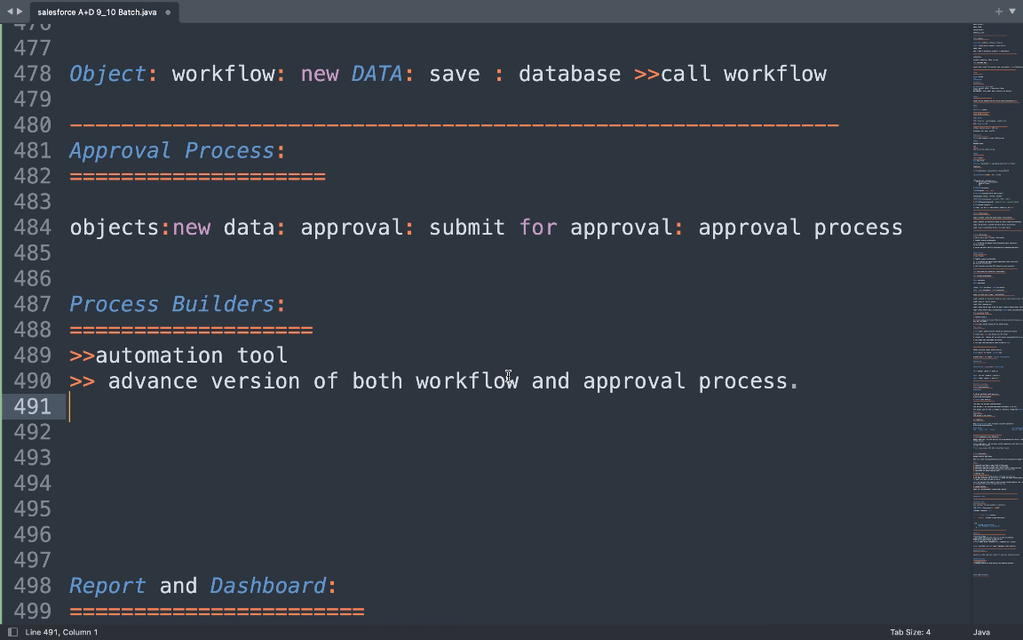
pyautogui.doubleClick(468, 380)
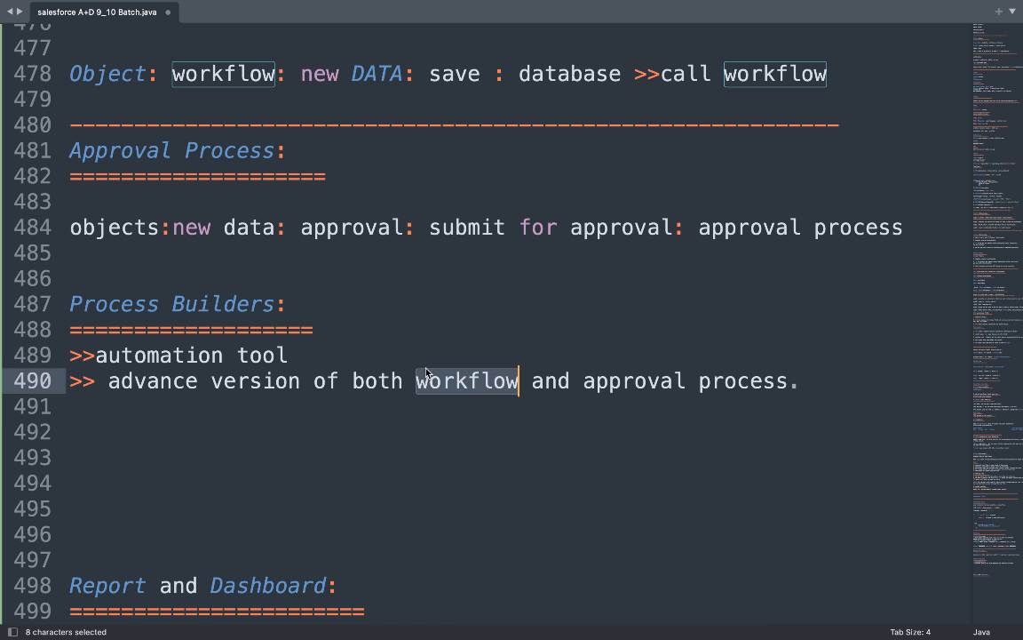
pyautogui.click(142, 304)
pyautogui.doubleClick(143, 304)
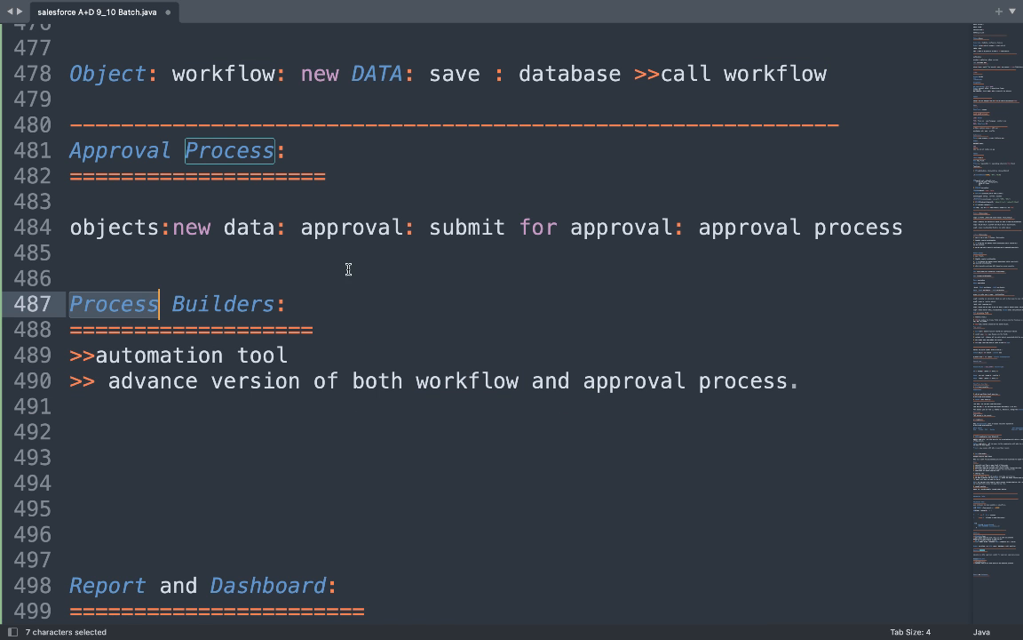
pyautogui.scroll(2, 329, 302)
pyautogui.scroll(3, 345, 254)
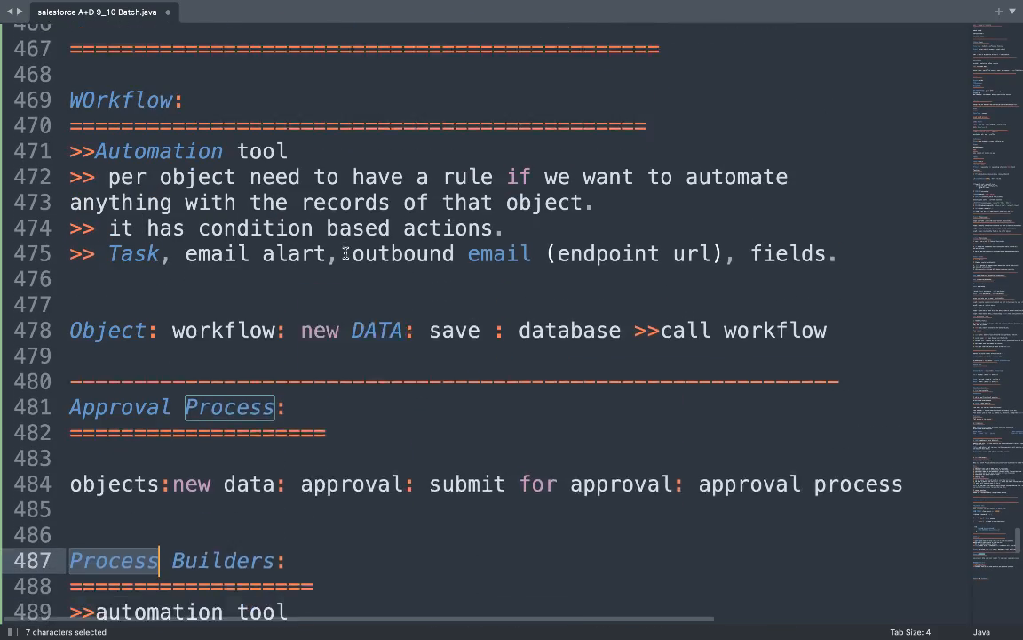
pyautogui.scroll(-4, 346, 253)
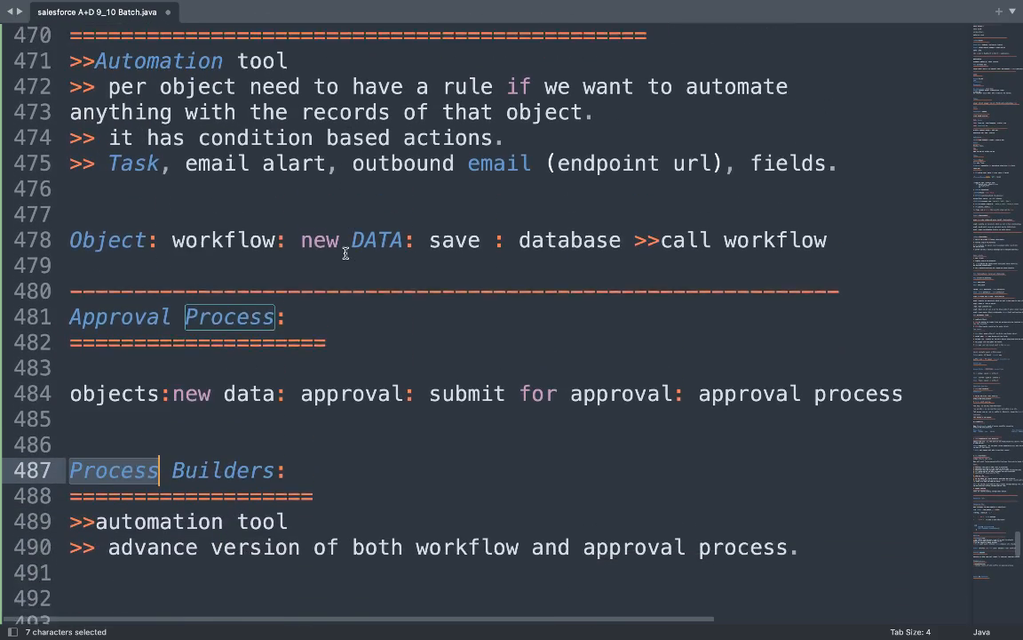
pyautogui.doubleClick(201, 398)
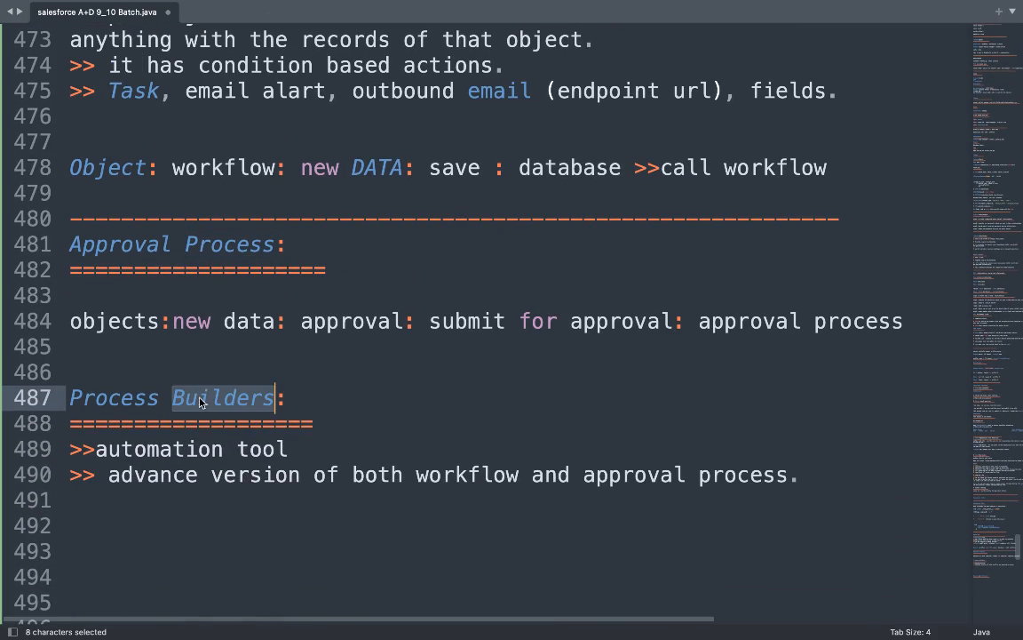
pyautogui.scroll(3, 326, 354)
pyautogui.scroll(-2, 326, 353)
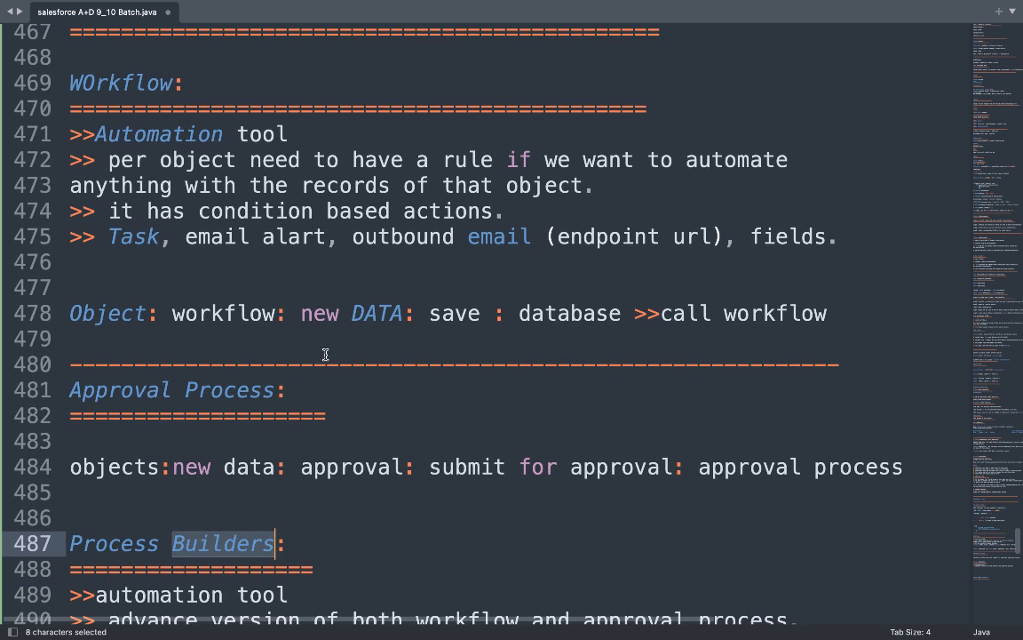
# Add a 'Drawbrack:' heading underlined with '===============' below the workflow Object line.
pyautogui.click(878, 312)
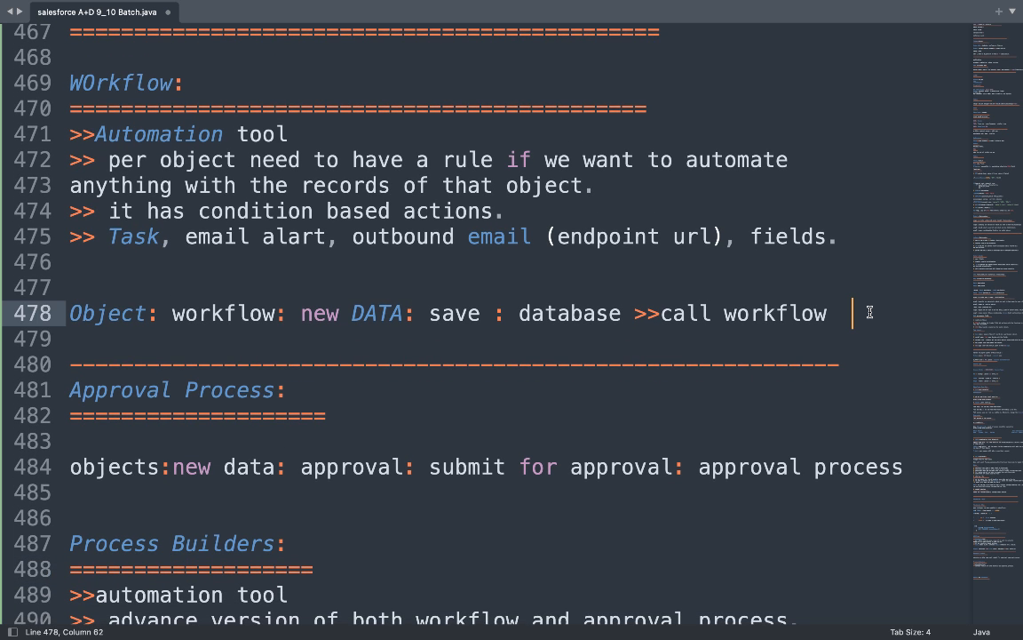
pyautogui.press('Return')
pyautogui.press('Return')
pyautogui.write('Dr')
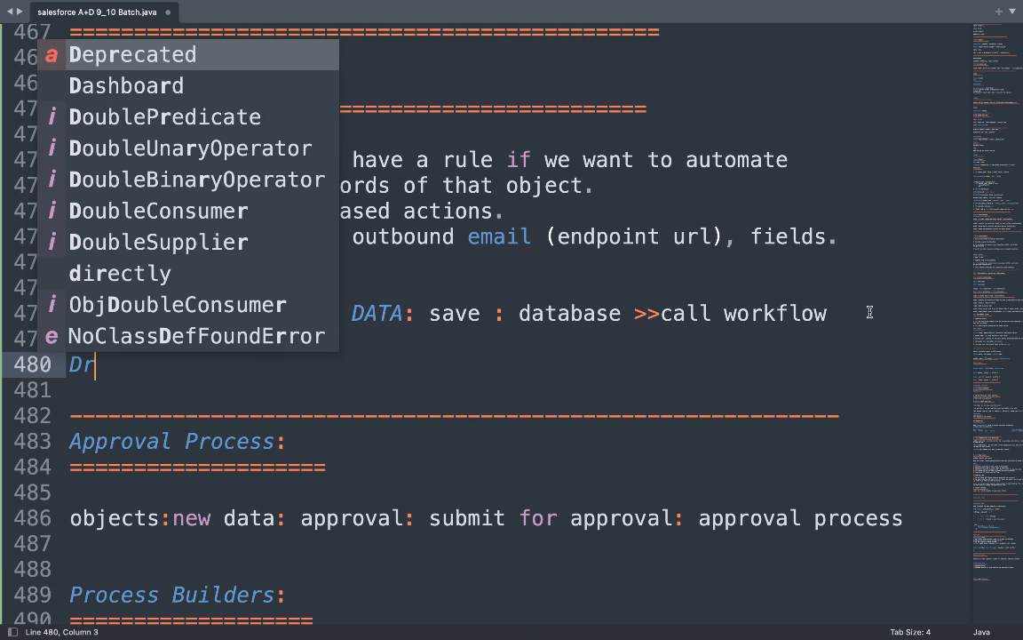
pyautogui.write('awbra')
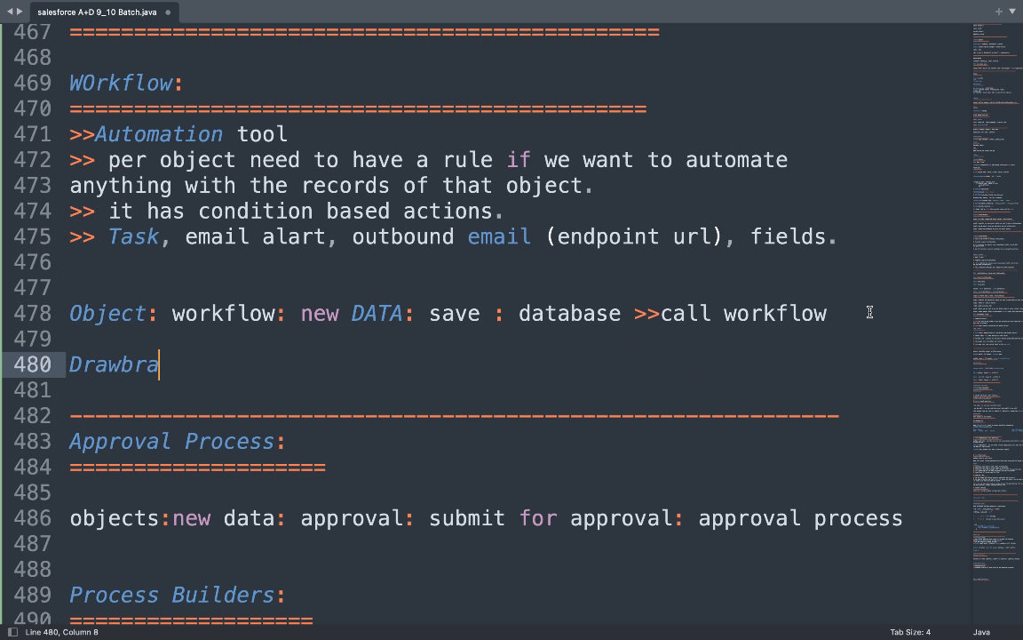
pyautogui.write('ck:')
pyautogui.press('Return')
pyautogui.write('==============')
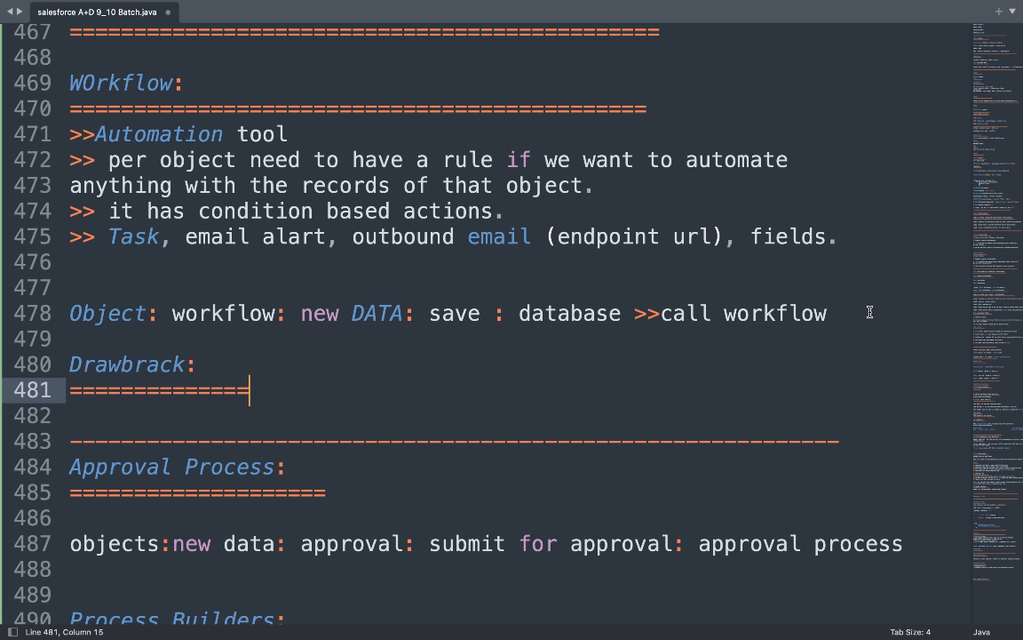
pyautogui.write('=')
pyautogui.press('Return')
pyautogui.press('Return')
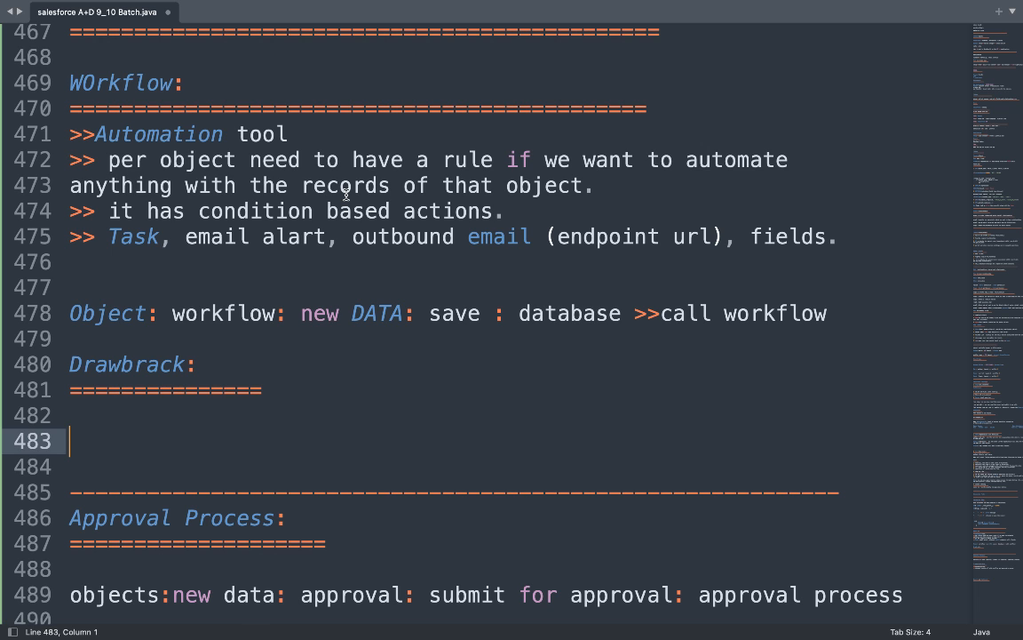
# Type '{Conditon, Action}' on line 483 under the Drawbrack heading.
pyautogui.write('{')
pyautogui.write('Condito')
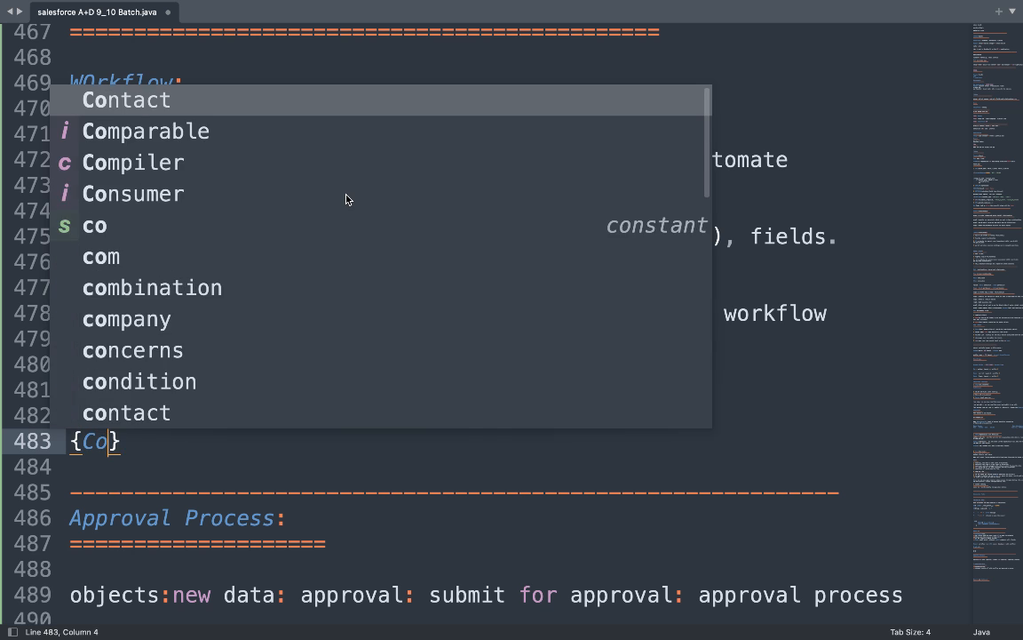
pyautogui.write('n')
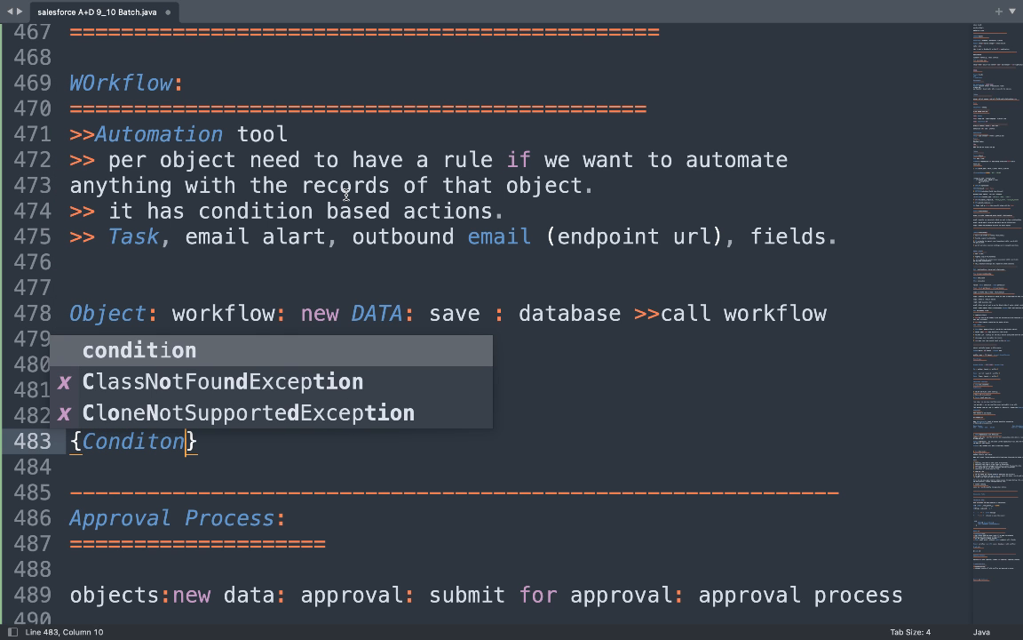
pyautogui.write(', Acti')
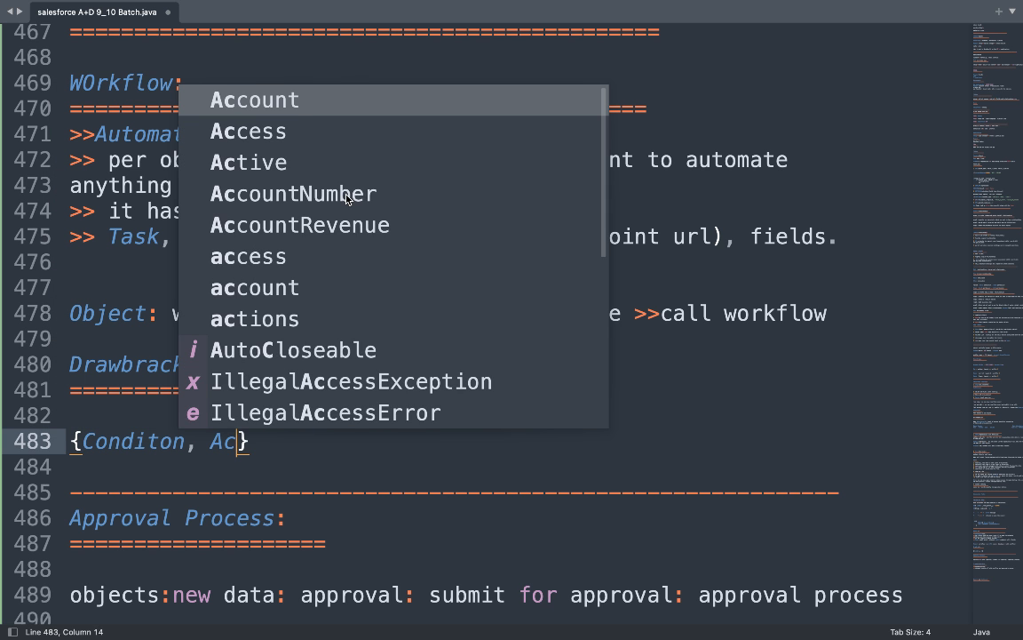
pyautogui.write('on')
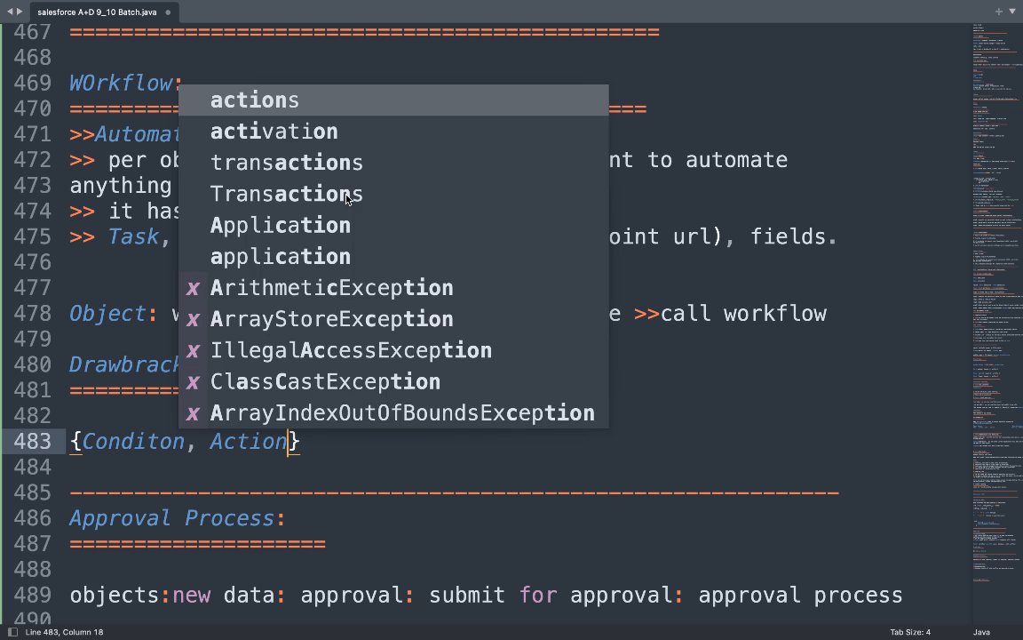
pyautogui.press('Right')
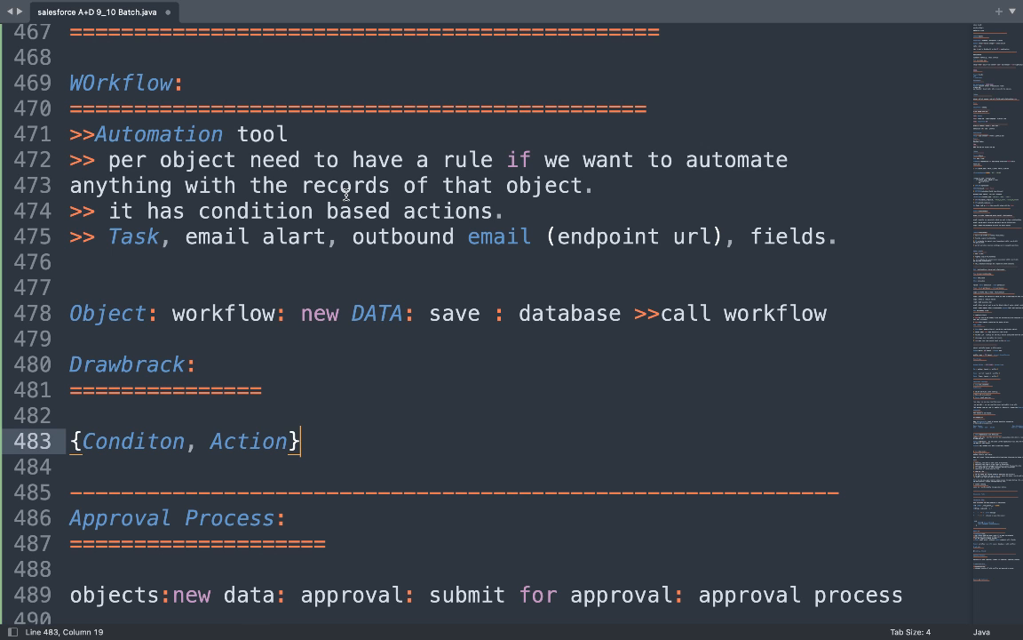
pyautogui.scroll(-3, 363, 242)
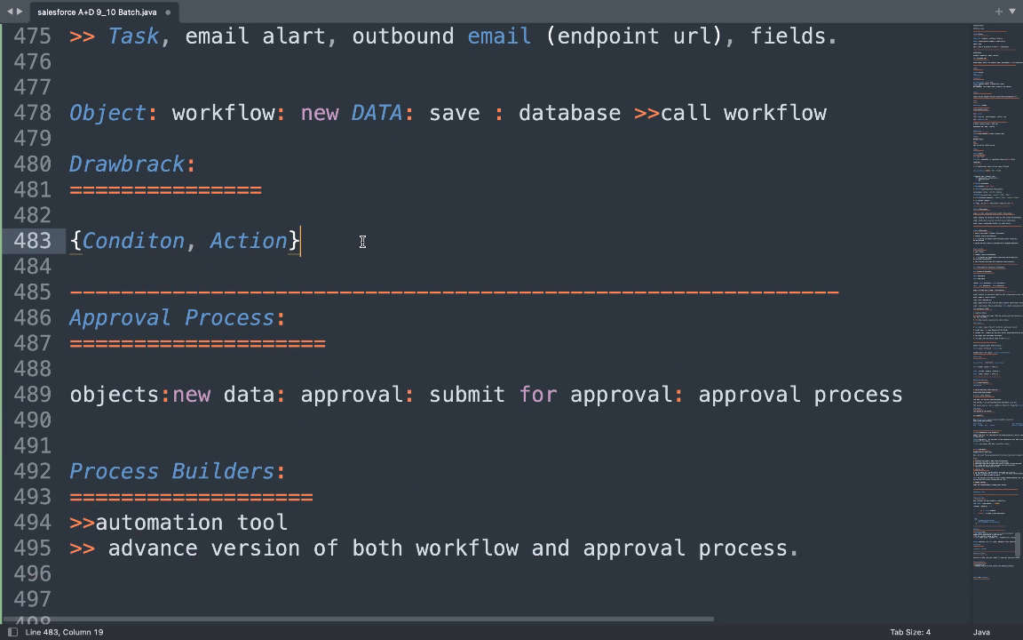
# Add a table header 'city weather condition' below the Conditon, Action line.
pyautogui.press('Return')
pyautogui.press('Return')
pyautogui.write('city')
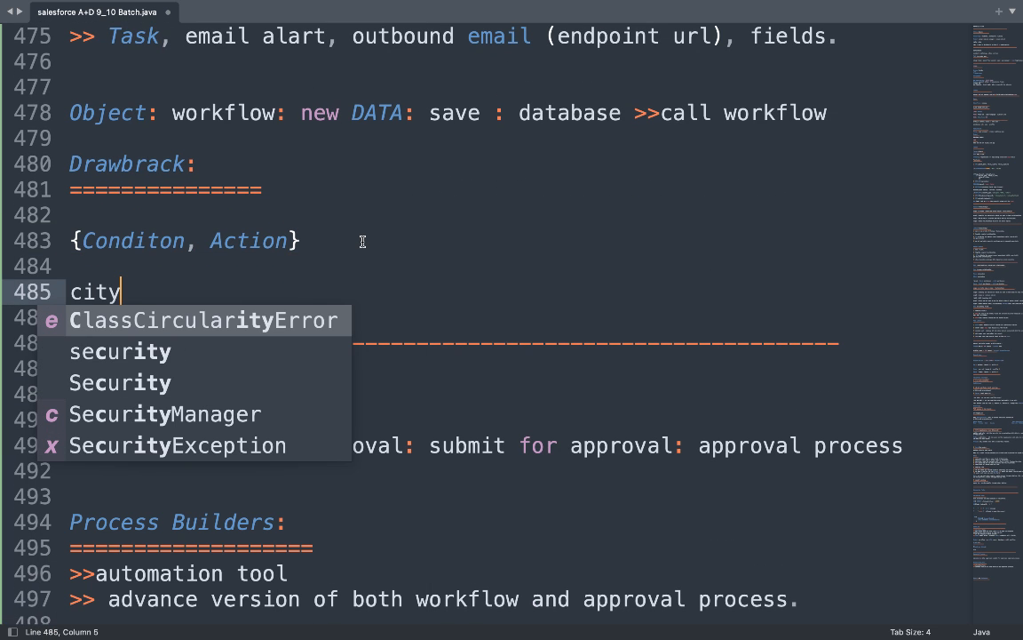
pyautogui.write('       w')
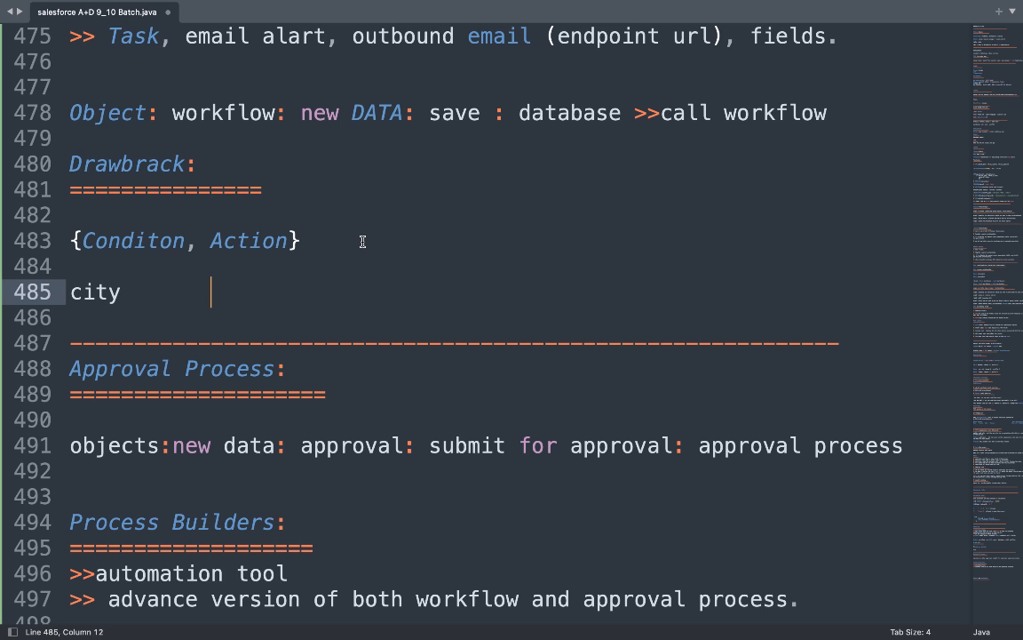
pyautogui.write('eather')
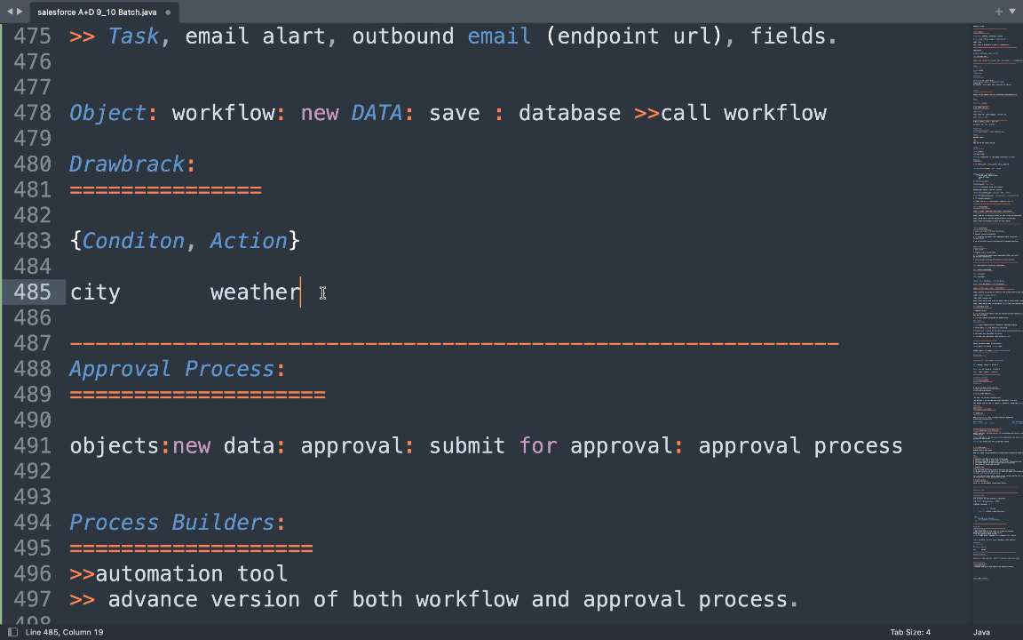
pyautogui.write('condition')
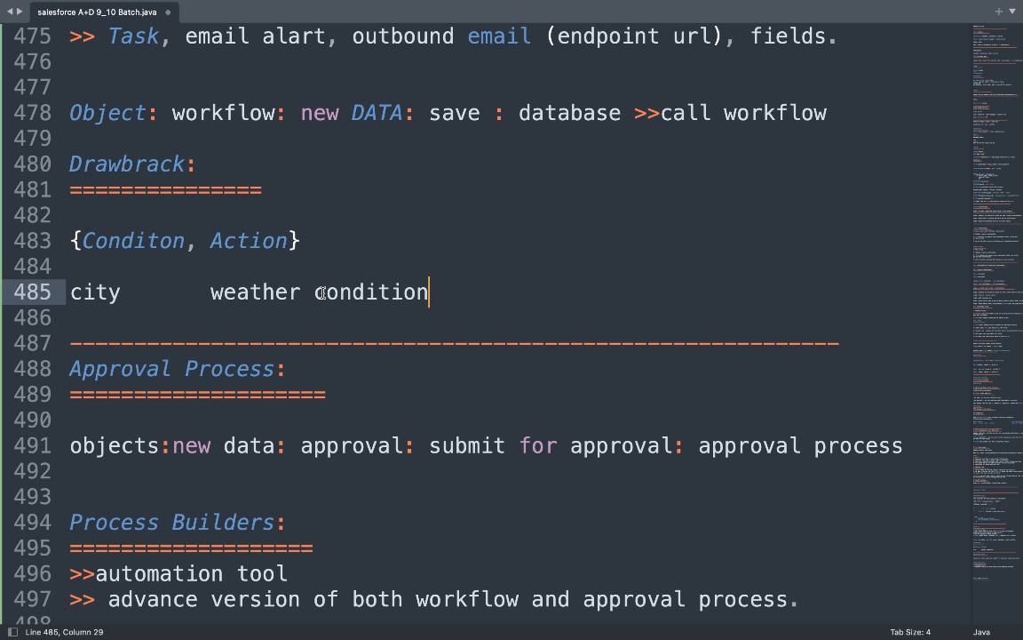
pyautogui.click(172, 291)
pyautogui.press('Return')
pyautogui.press('Return')
pyautogui.press('Return')
pyautogui.press('Return')
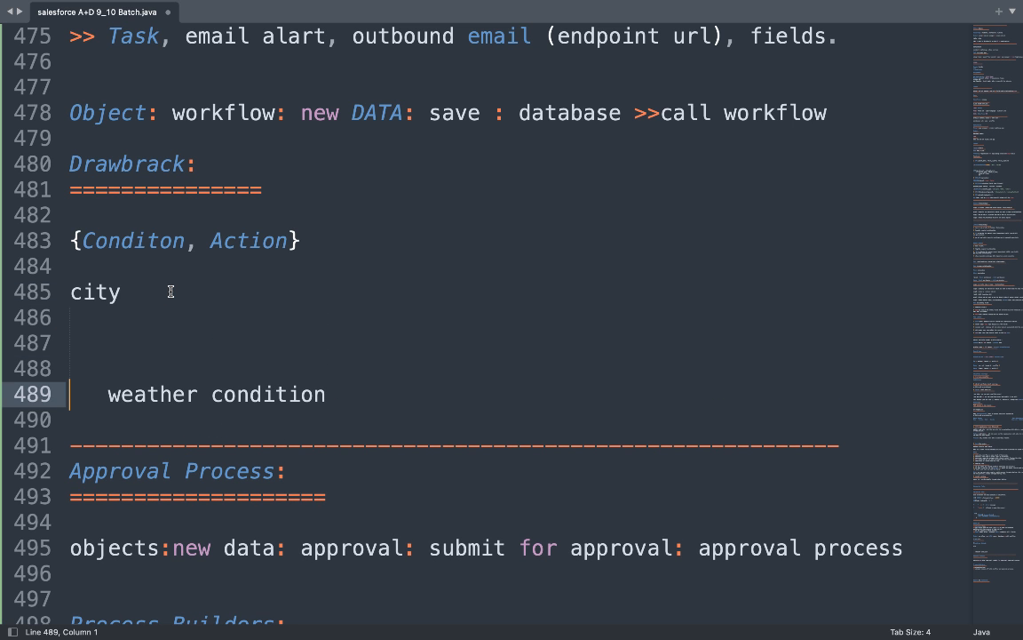
pyautogui.press('super+z')
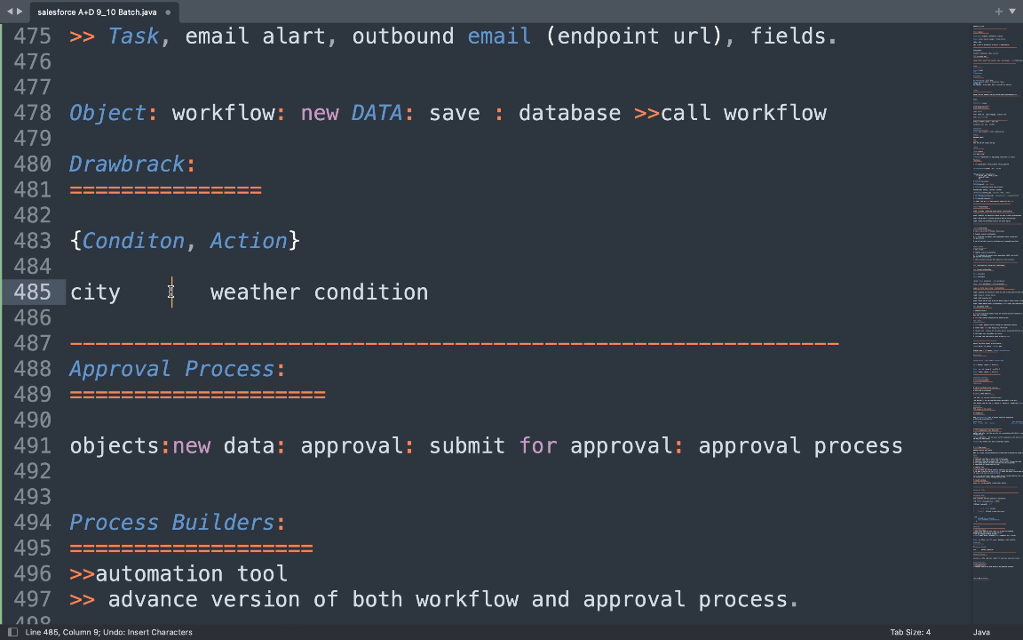
pyautogui.click(470, 281)
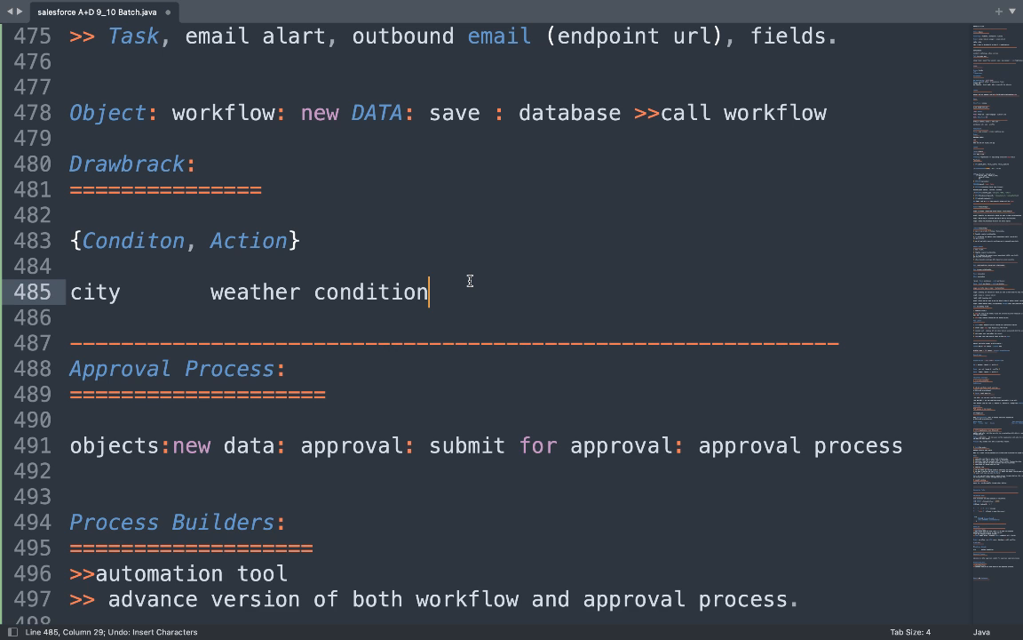
pyautogui.press('Return')
pyautogui.press('Return')
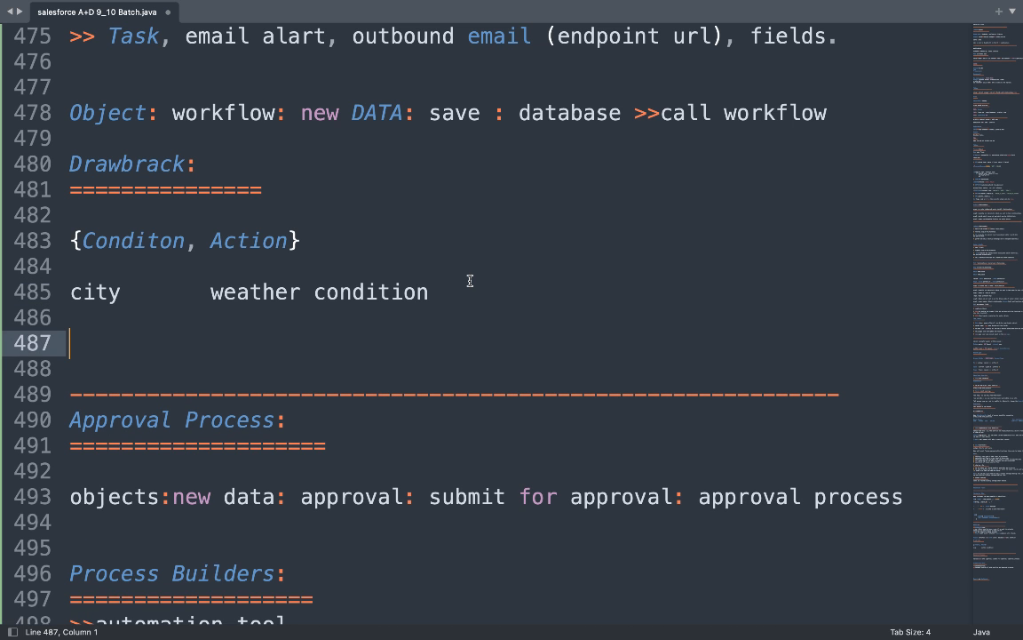
# Add table rows chennai hot, pune warm and shimla cold.
pyautogui.write('chennai      ')
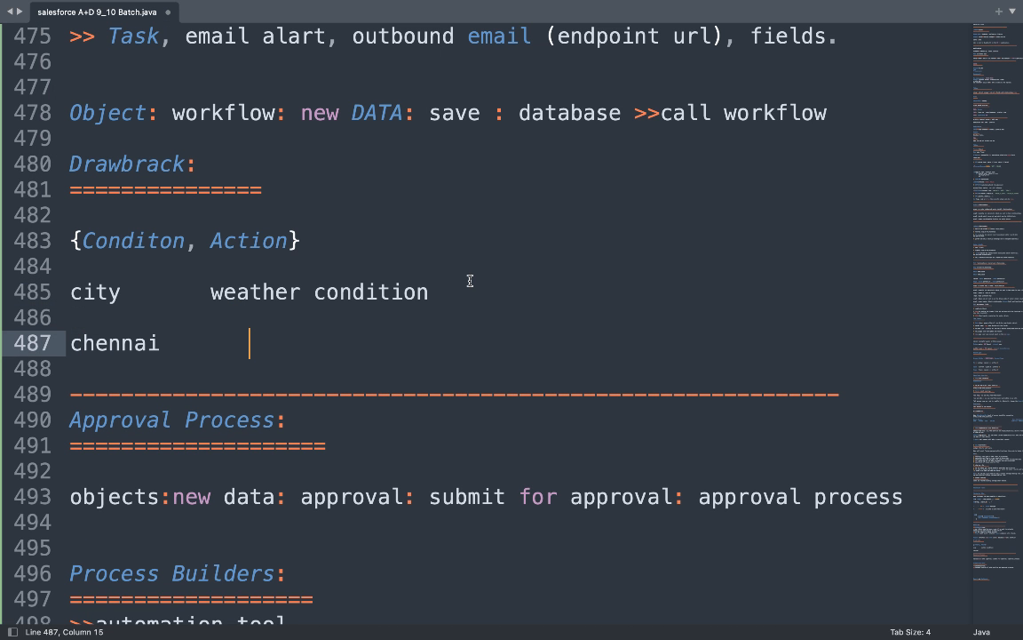
pyautogui.write(' hot')
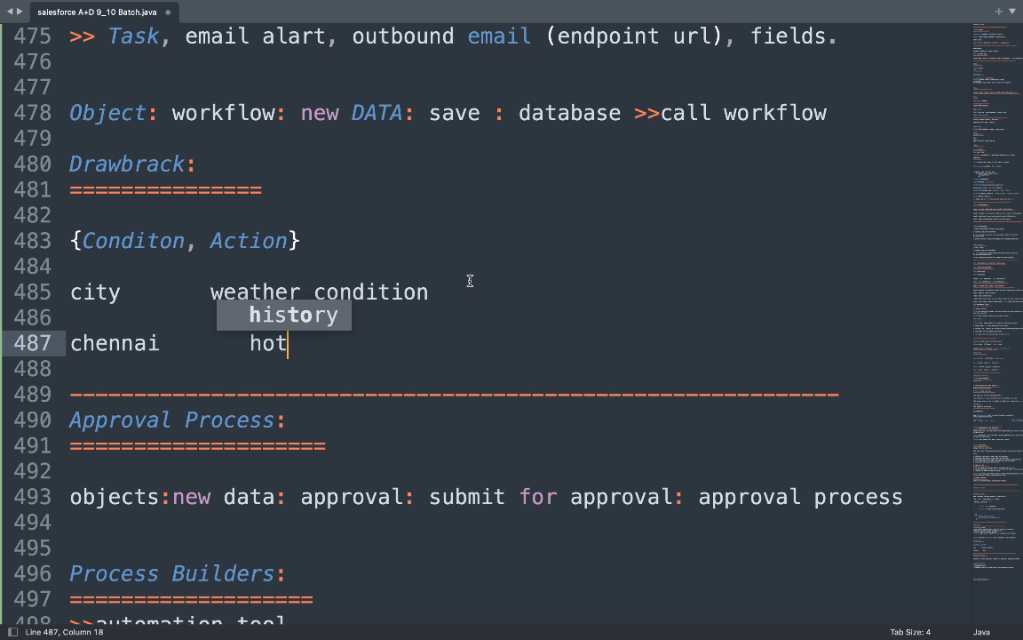
pyautogui.press('Return')
pyautogui.press('Return')
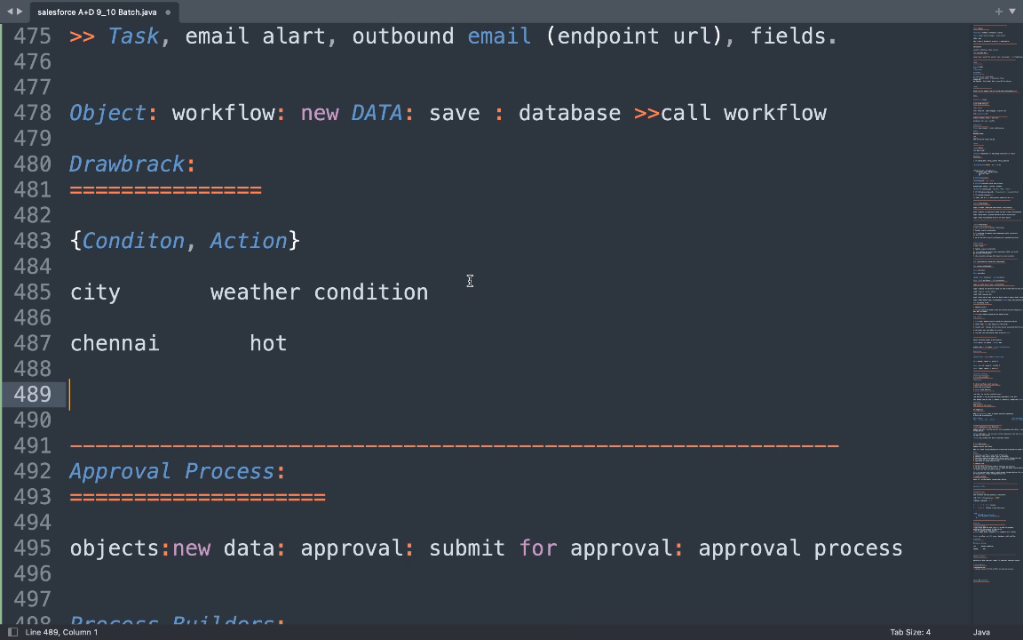
pyautogui.write('pune    ')
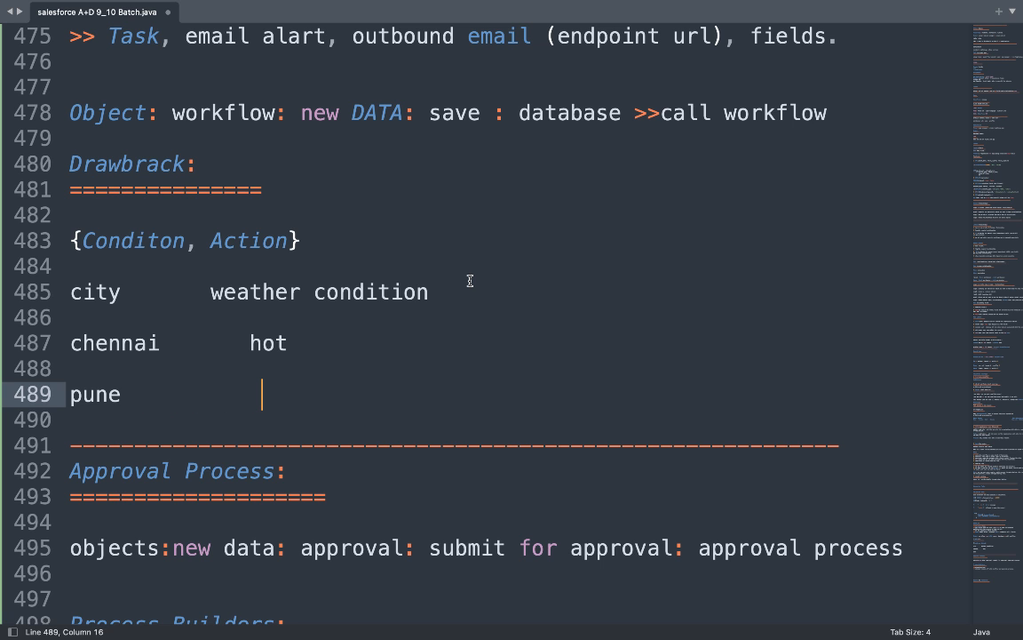
pyautogui.write('       warm')
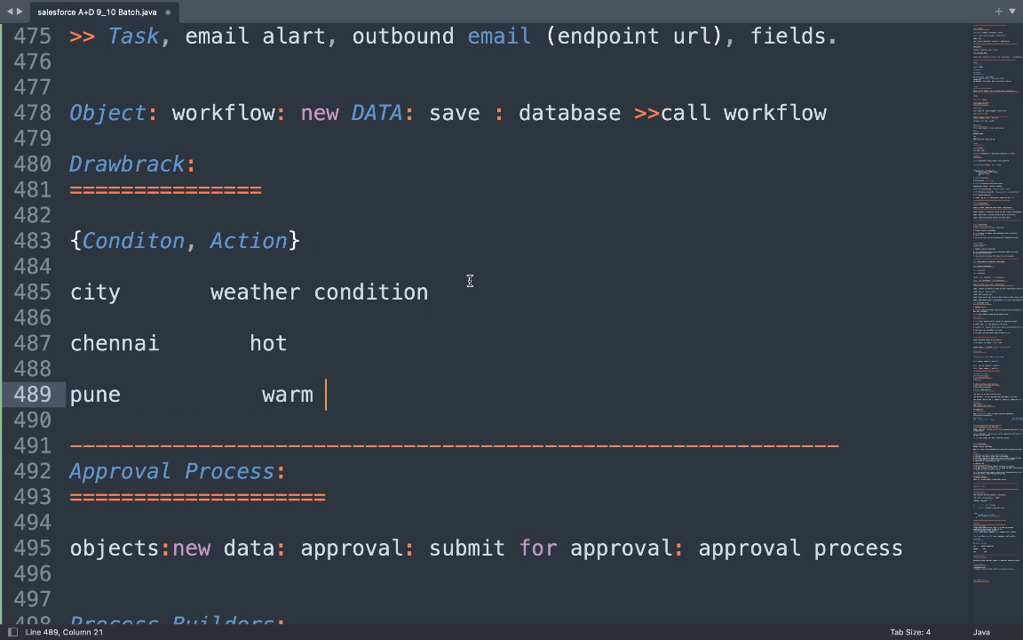
pyautogui.press('Return')
pyautogui.press('Return')
pyautogui.write('si')
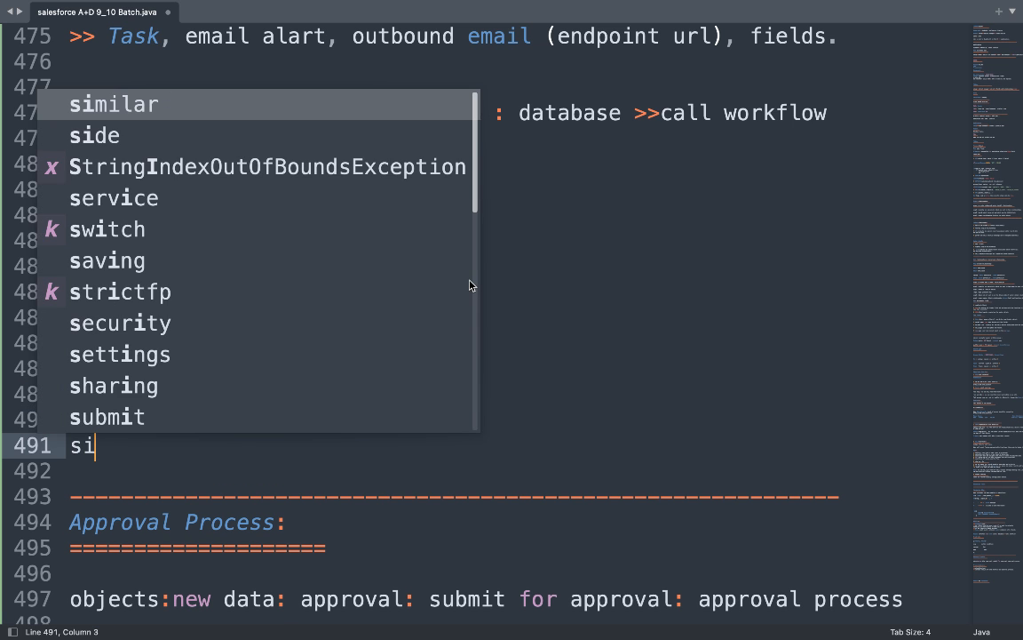
pyautogui.press('BackSpace')
pyautogui.write('himla')
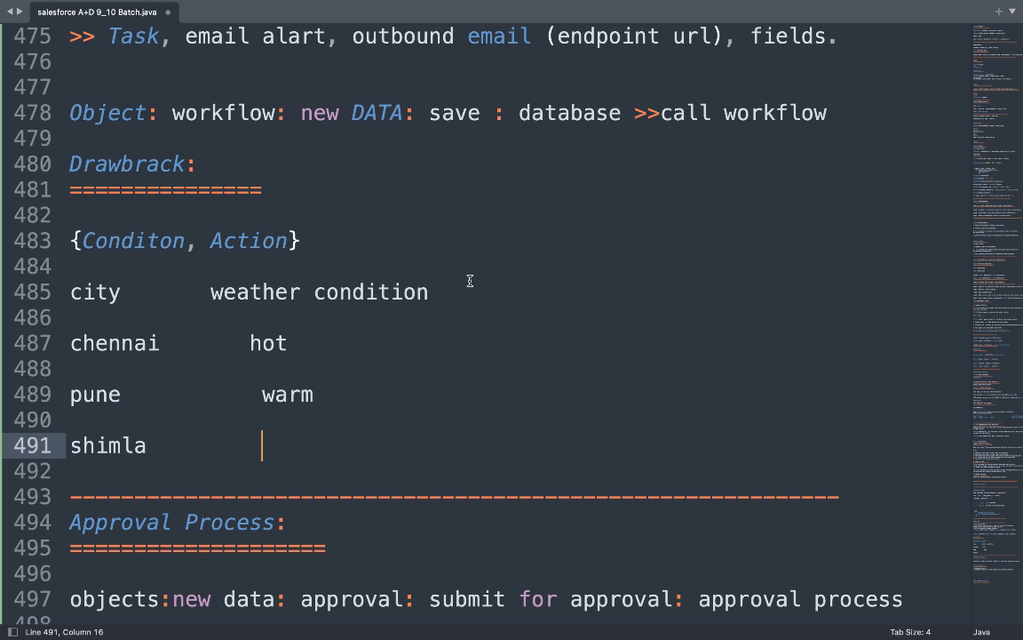
pyautogui.write('cold')
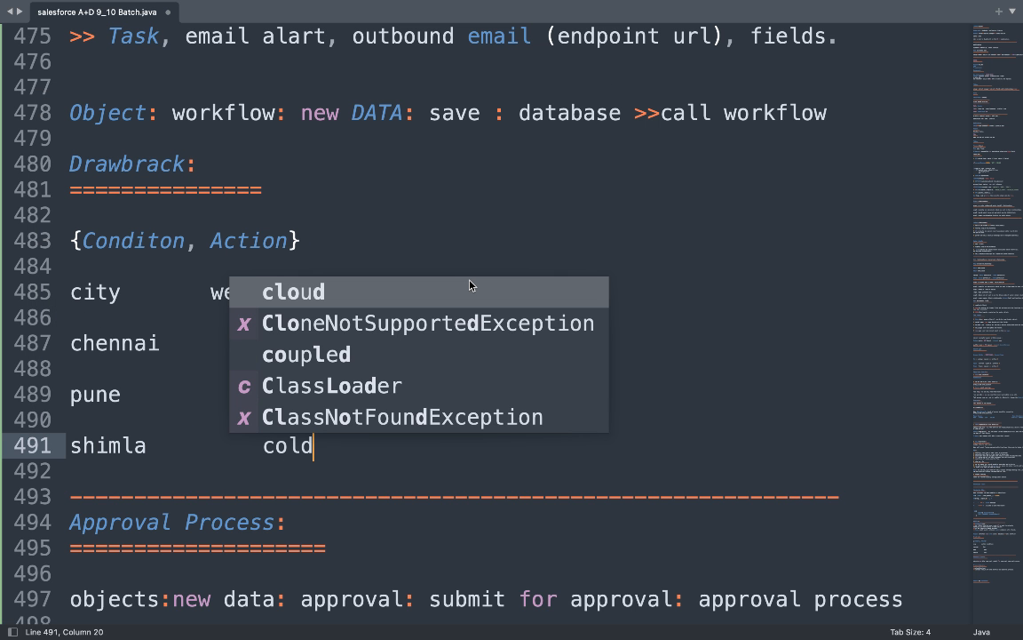
# Underline the table header with a row of equals signs.
pyautogui.click(553, 212)
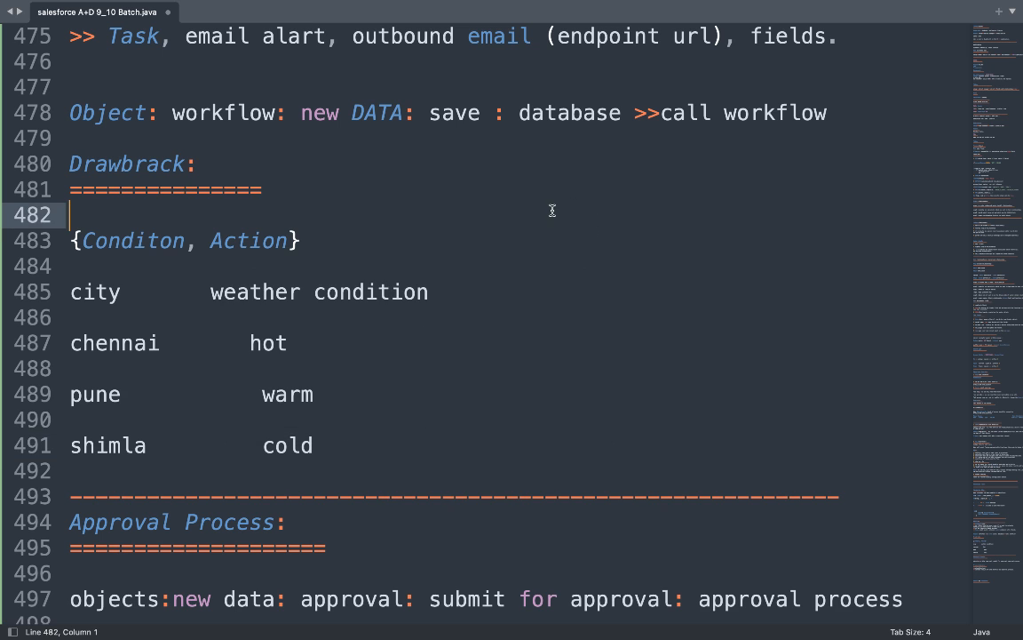
pyautogui.click(101, 309)
pyautogui.write('==')
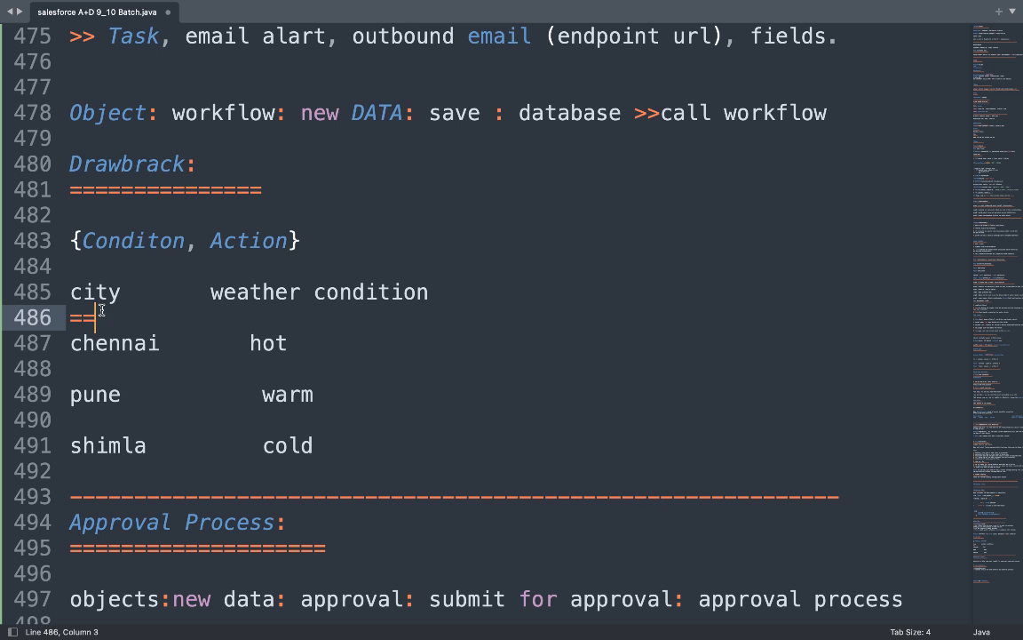
pyautogui.write('===============================')
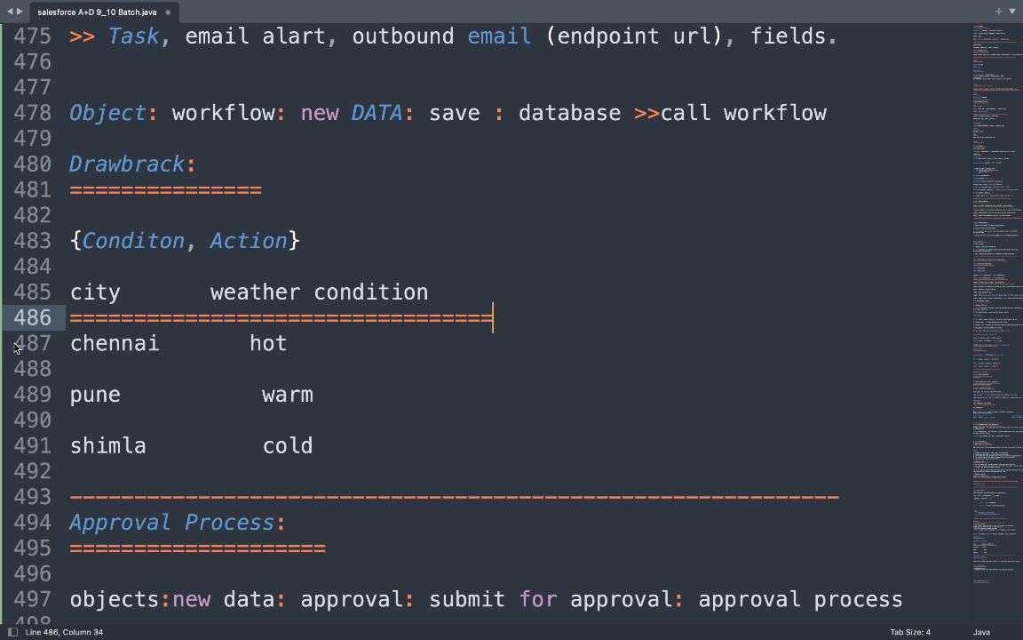
pyautogui.doubleClick(98, 349)
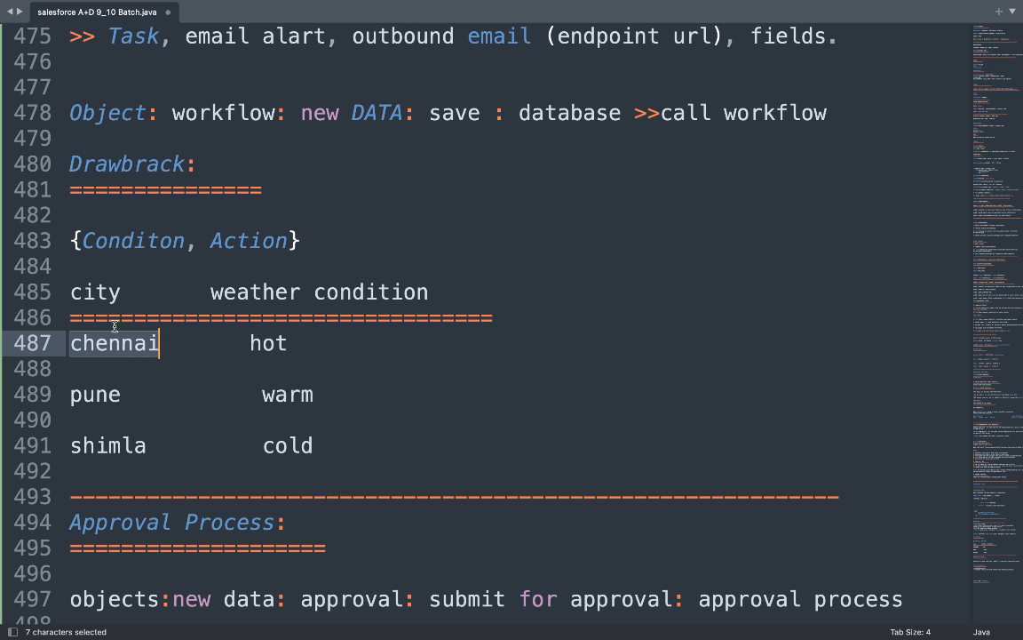
# Highlight each city and its weather (chennai hot, pune warm, shimla cold) to explain the table.
pyautogui.doubleClick(100, 295)
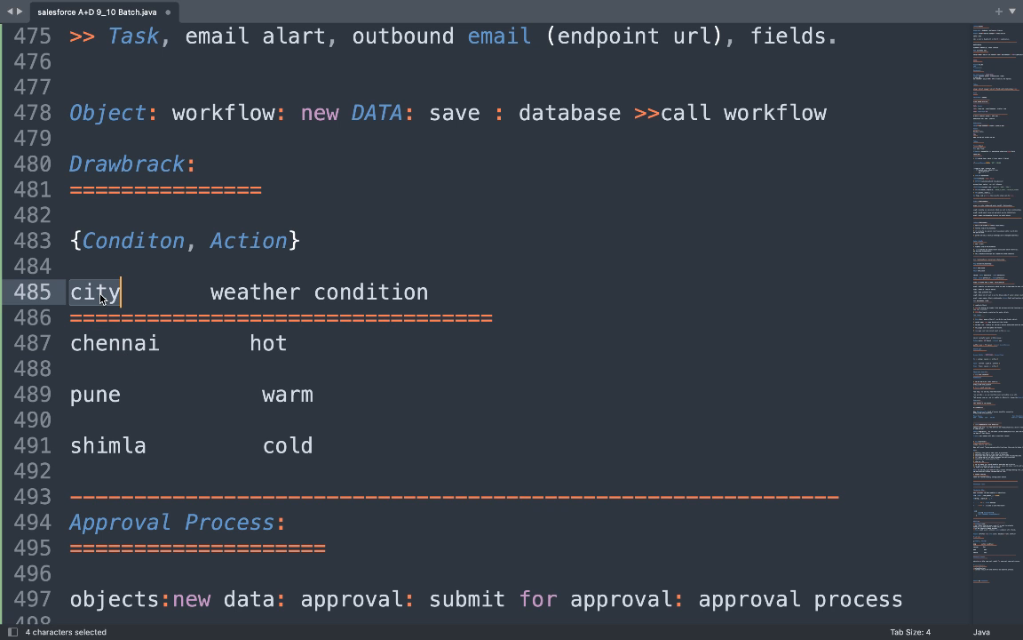
pyautogui.doubleClick(114, 345)
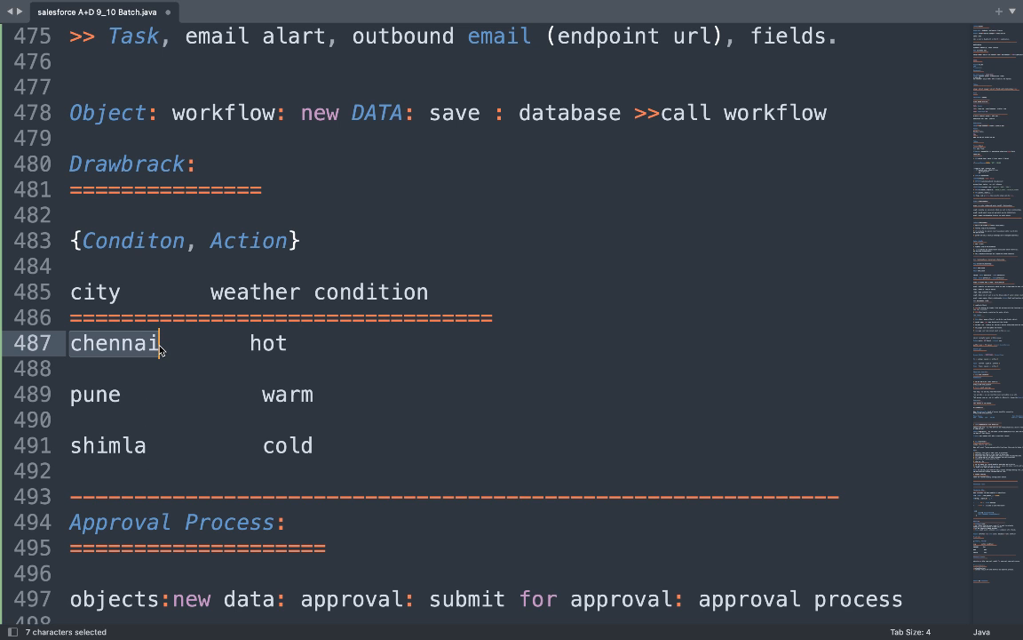
pyautogui.doubleClick(269, 344)
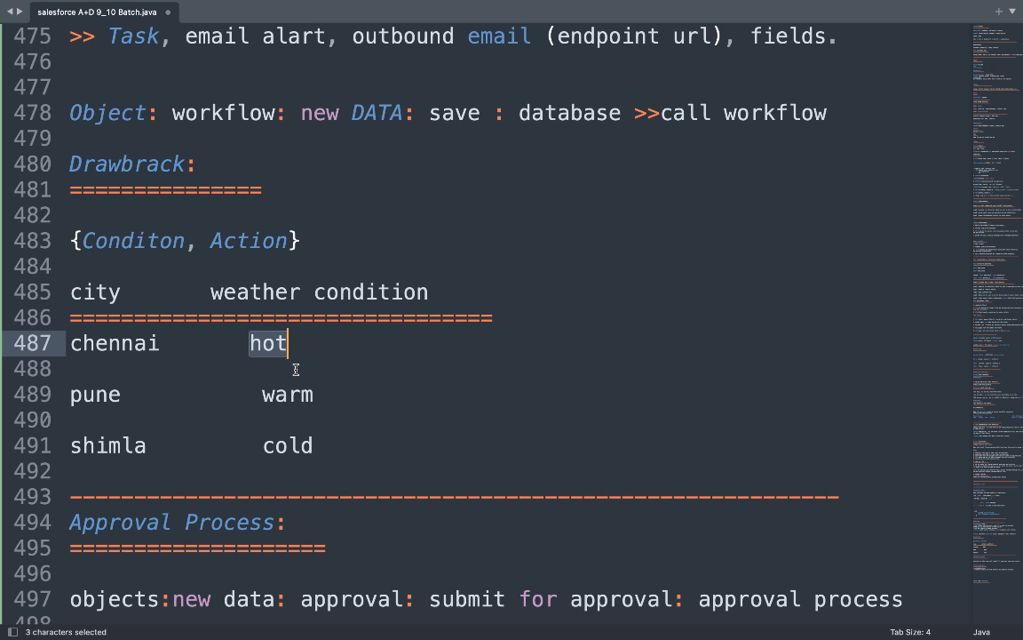
pyautogui.doubleClick(117, 346)
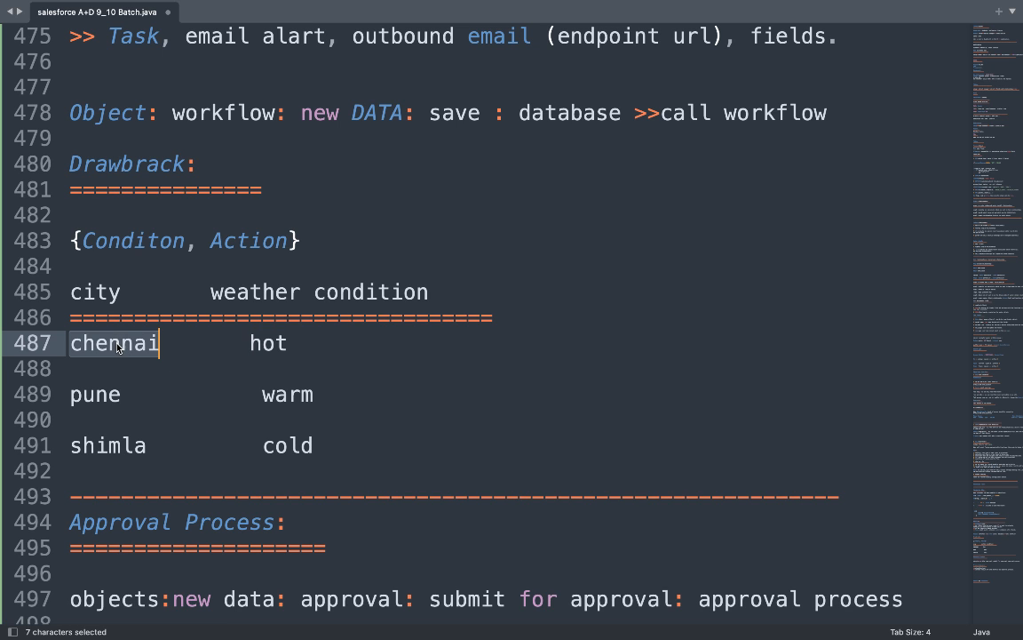
pyautogui.doubleClick(269, 347)
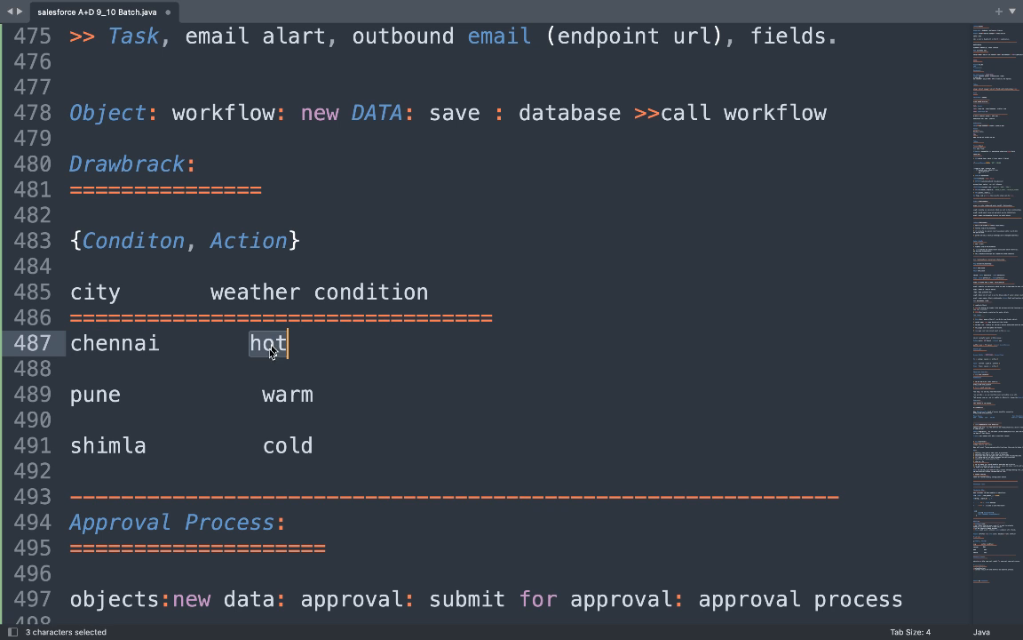
pyautogui.doubleClick(93, 393)
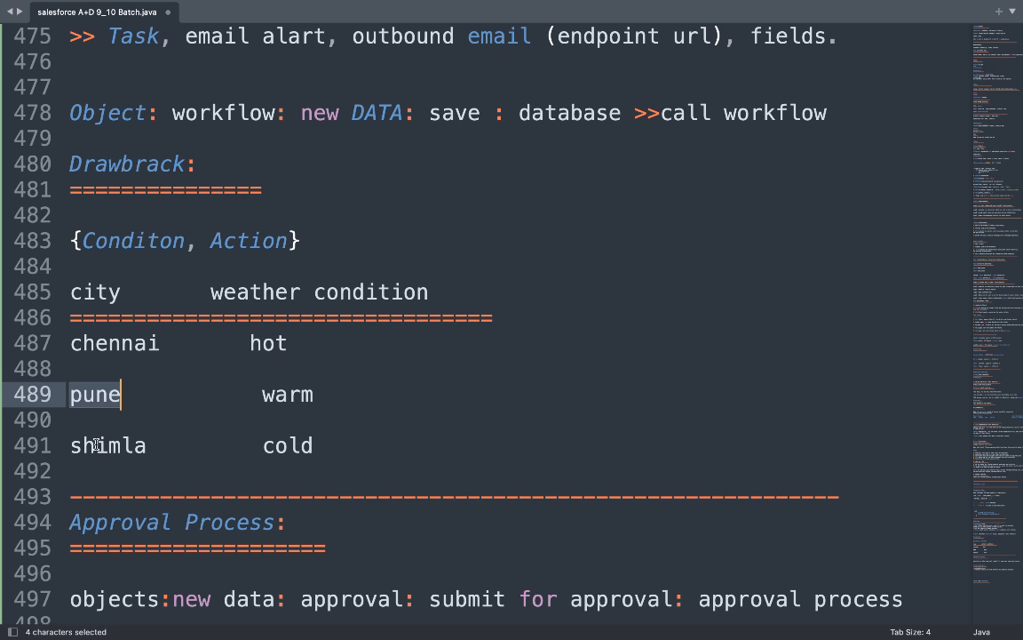
pyautogui.doubleClick(105, 444)
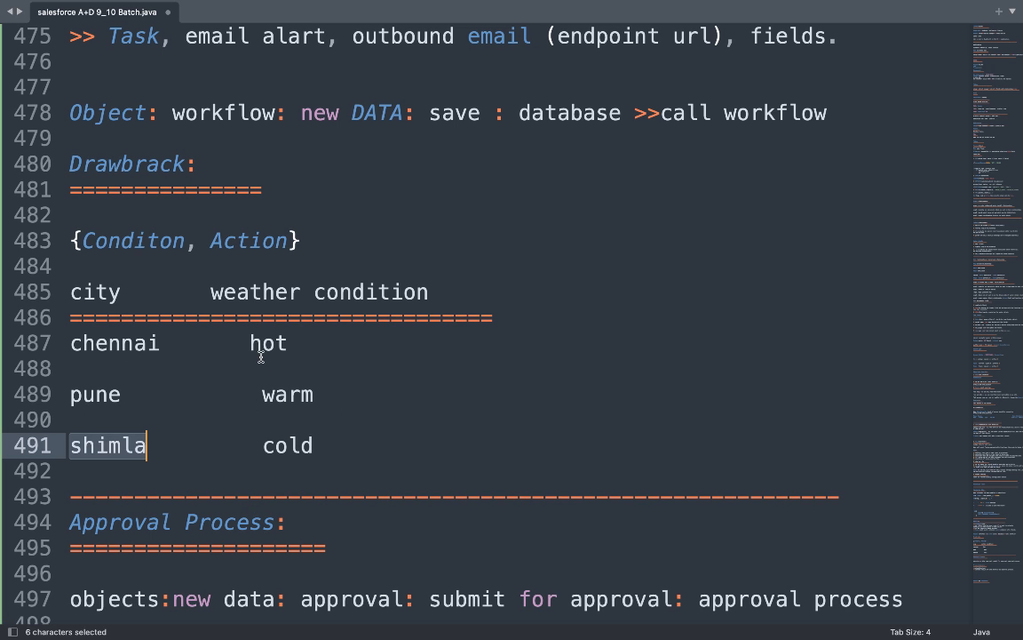
pyautogui.doubleClick(113, 343)
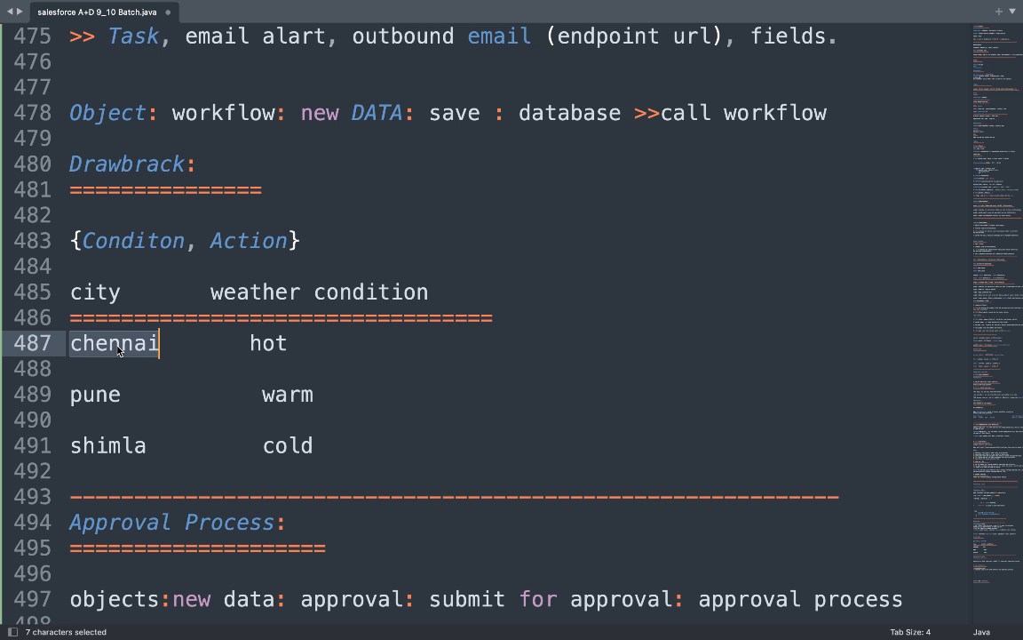
pyautogui.doubleClick(268, 343)
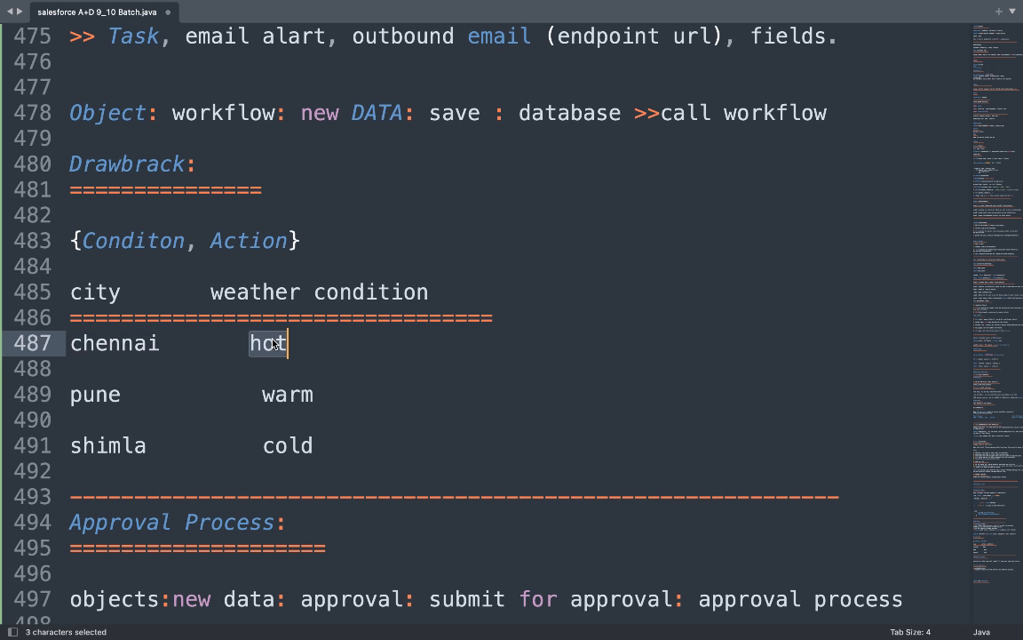
pyautogui.doubleClick(116, 395)
pyautogui.click(300, 395)
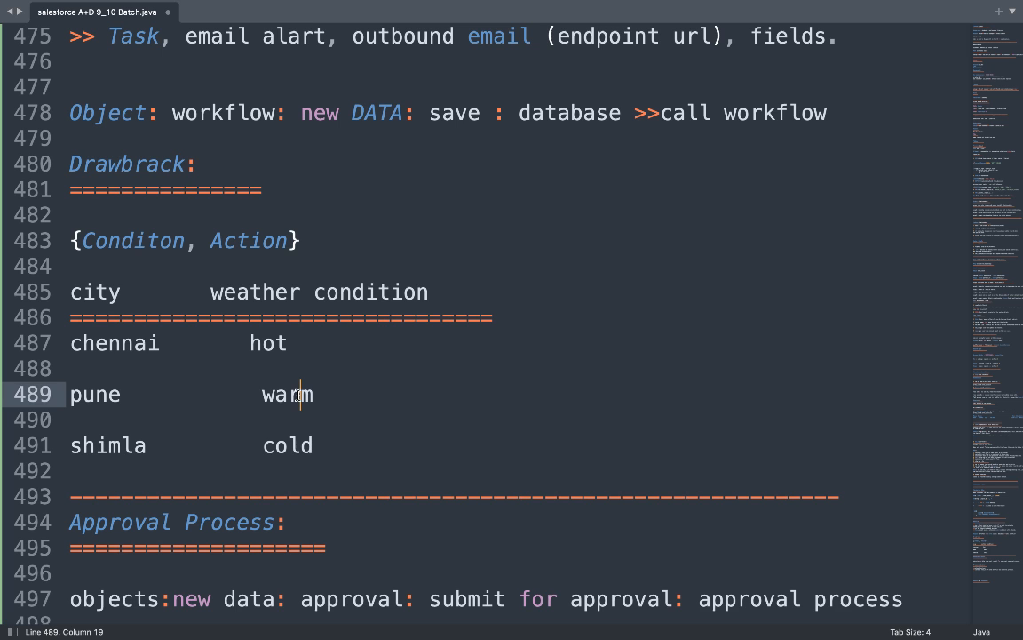
pyautogui.doubleClick(298, 394)
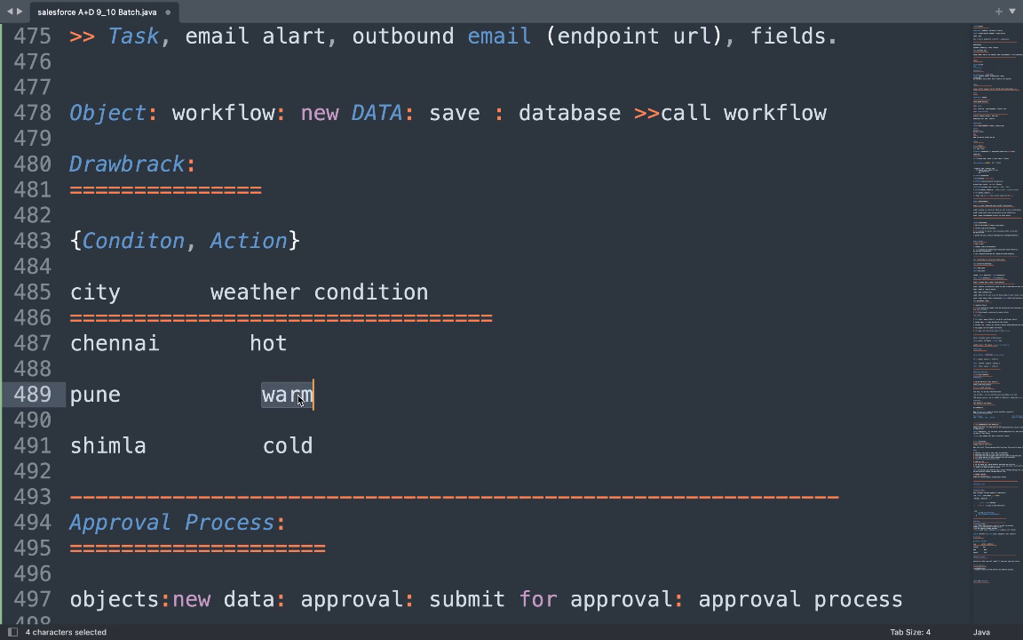
pyautogui.doubleClick(112, 449)
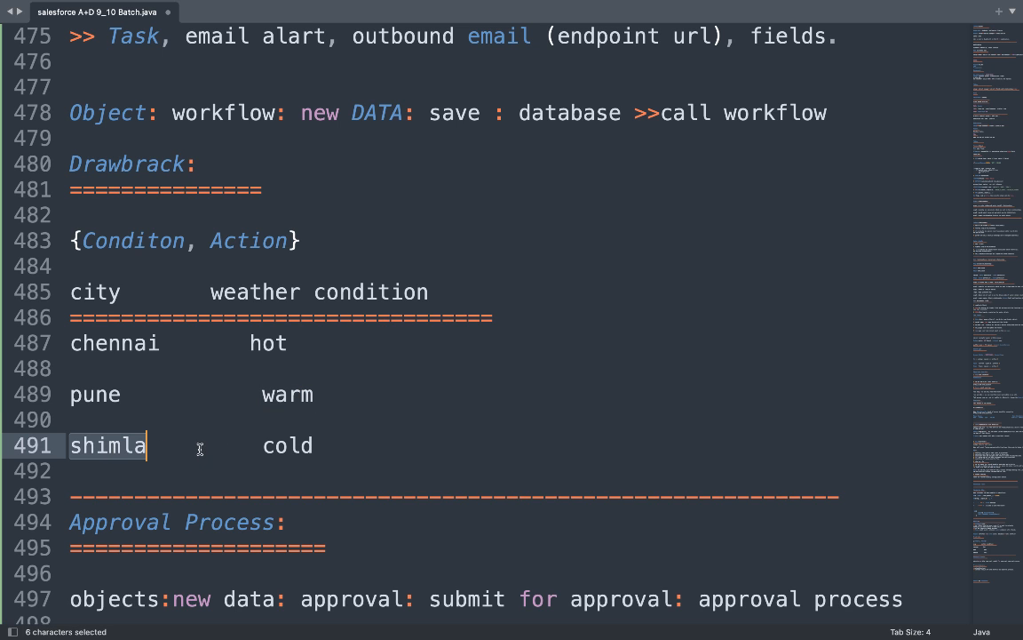
pyautogui.doubleClick(286, 445)
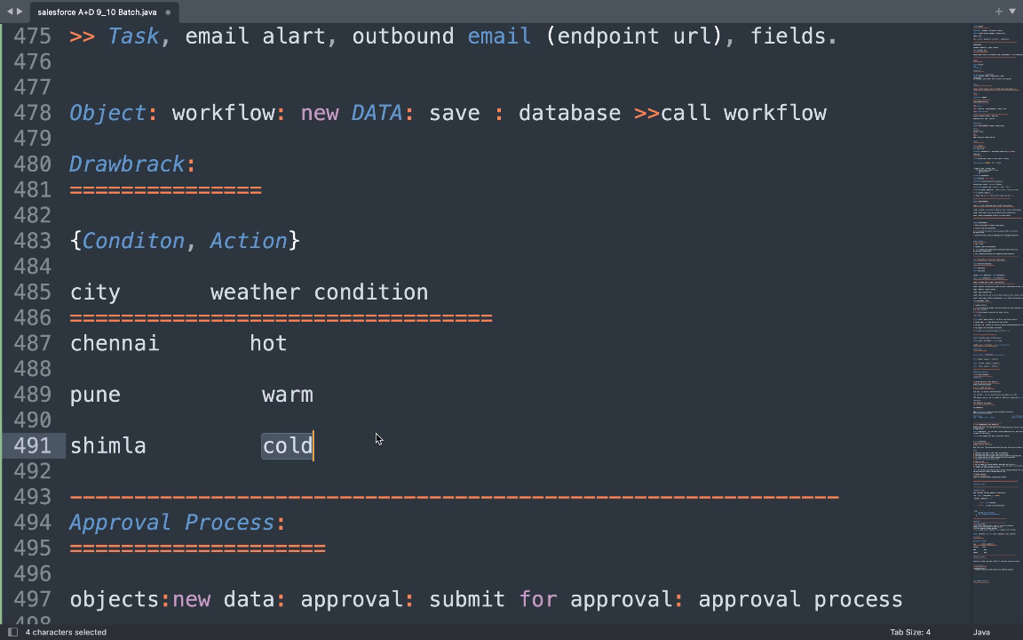
pyautogui.scroll(1, 365, 290)
pyautogui.scroll(5, 365, 289)
pyautogui.scroll(-3, 363, 290)
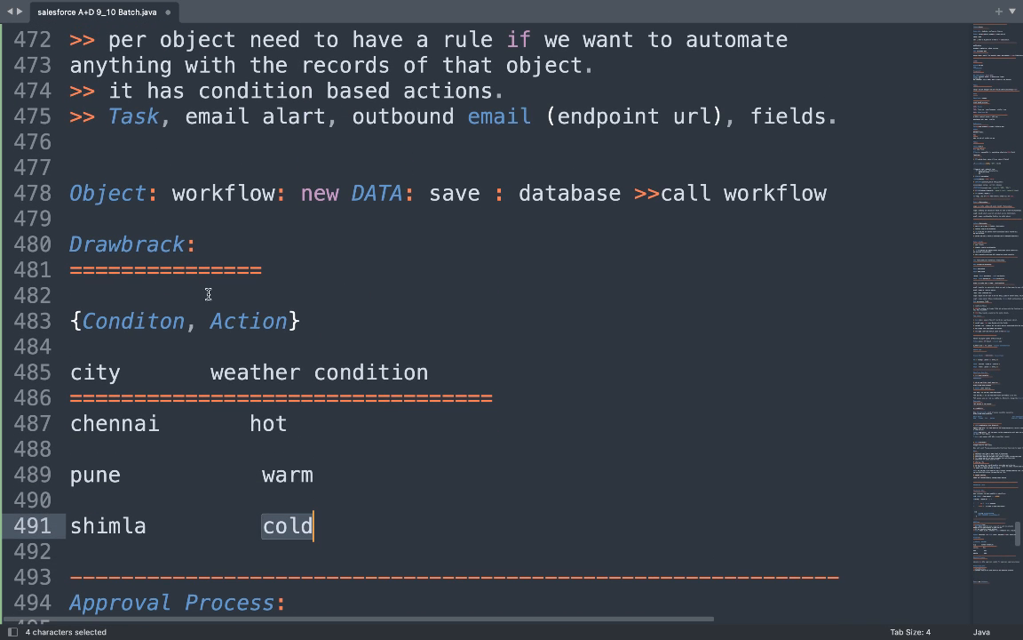
# Fix the Conditon spelling, then highlight Condition, Action and each city–weather pair as examples.
pyautogui.click(158, 321)
pyautogui.write('i')
pyautogui.doubleClick(157, 324)
pyautogui.click(219, 322)
pyautogui.doubleClick(217, 321)
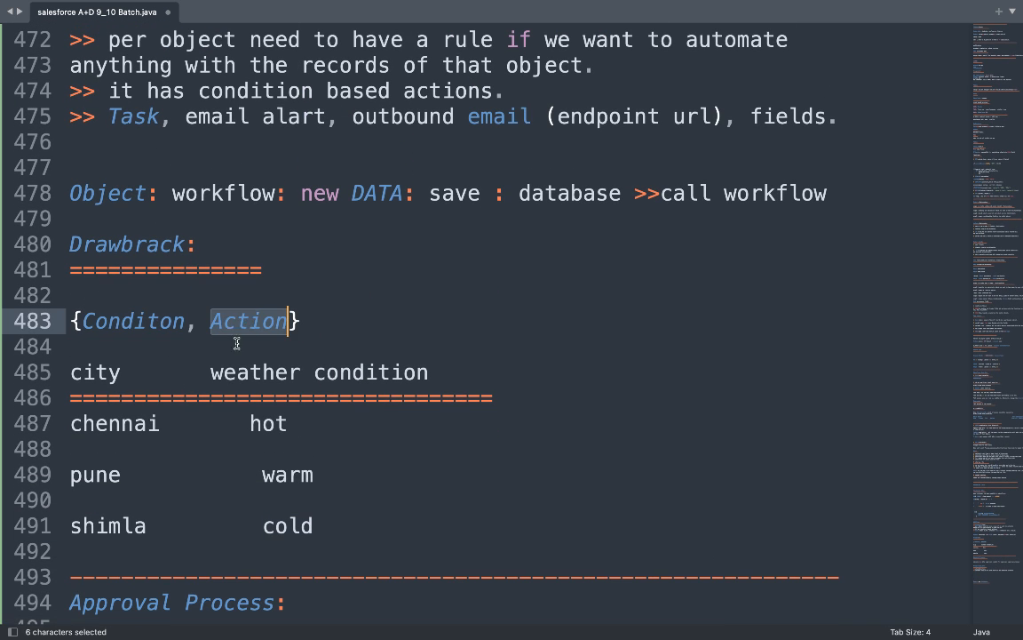
pyautogui.doubleClick(119, 431)
pyautogui.click(270, 425)
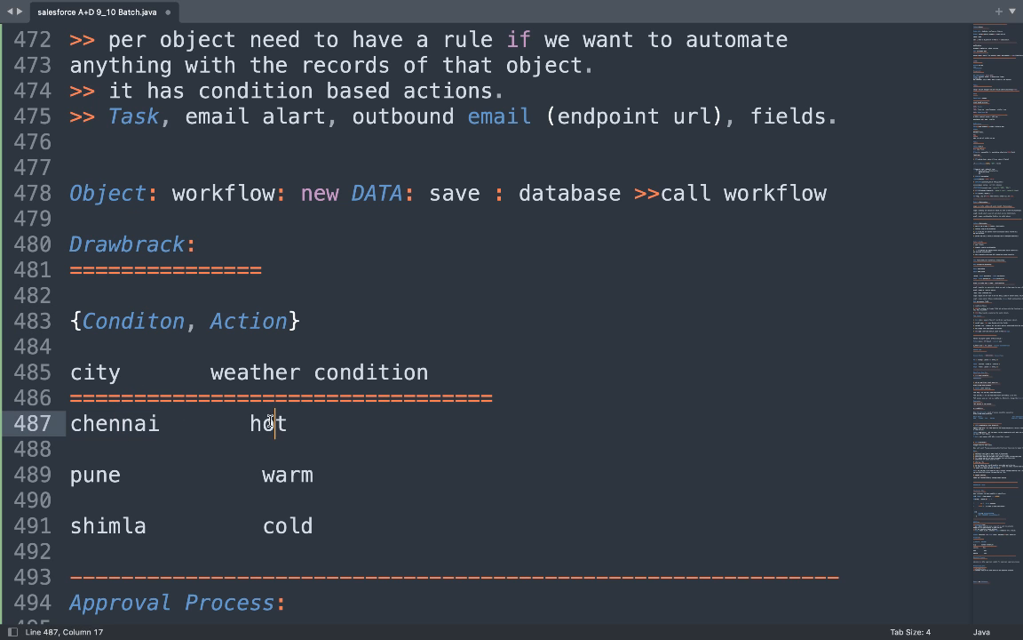
pyautogui.doubleClick(271, 425)
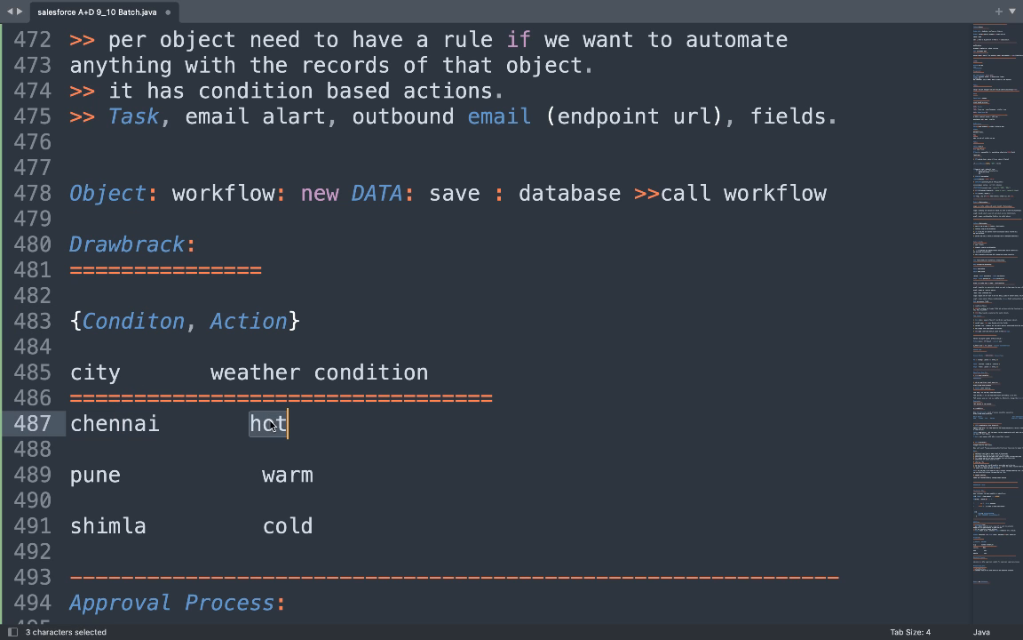
pyautogui.doubleClick(101, 475)
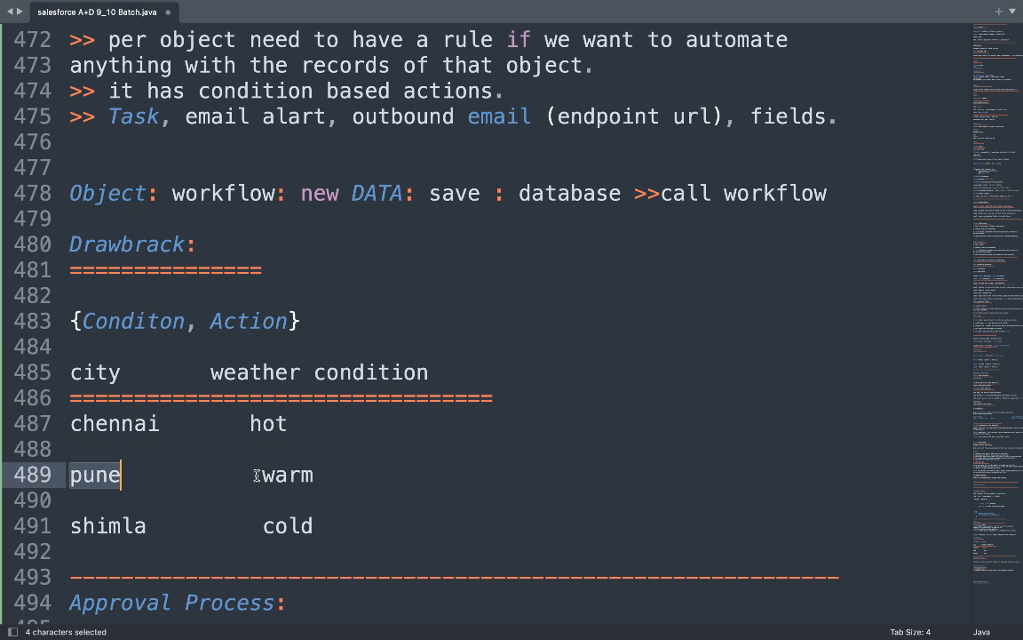
pyautogui.doubleClick(285, 472)
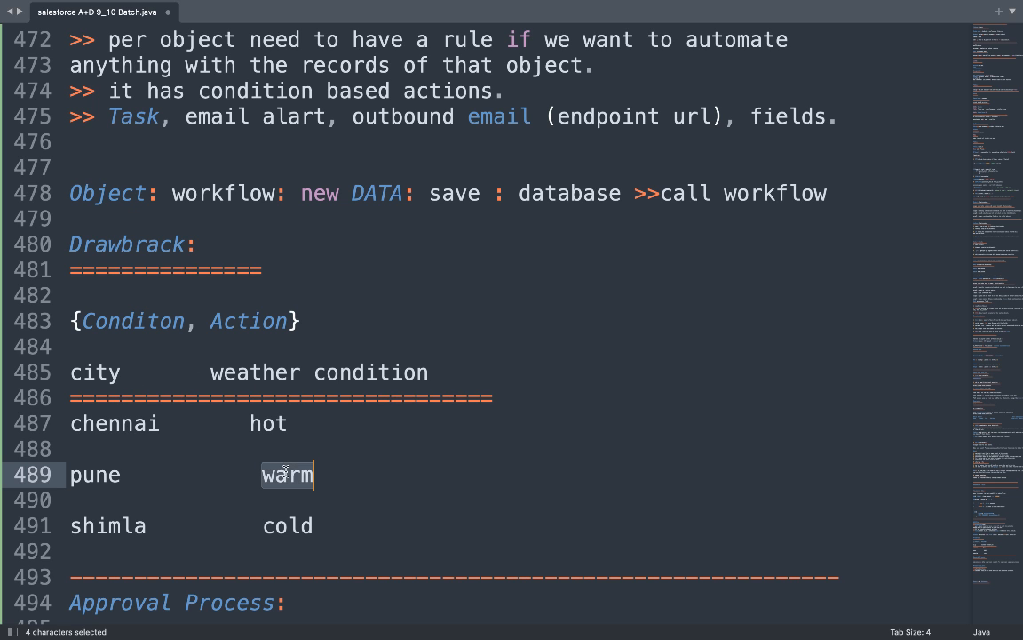
pyautogui.doubleClick(113, 525)
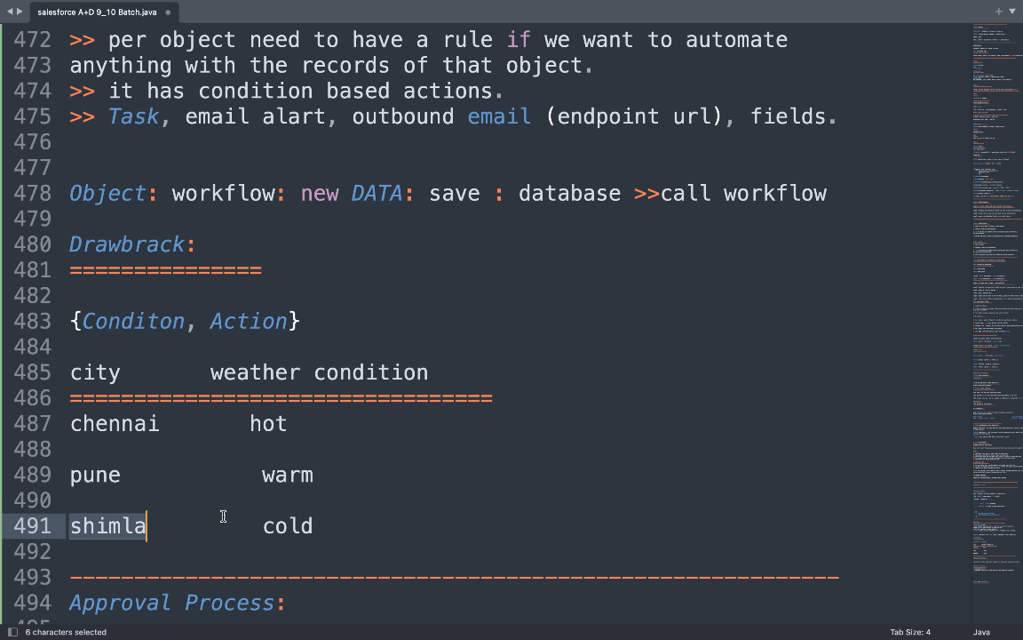
pyautogui.doubleClick(286, 530)
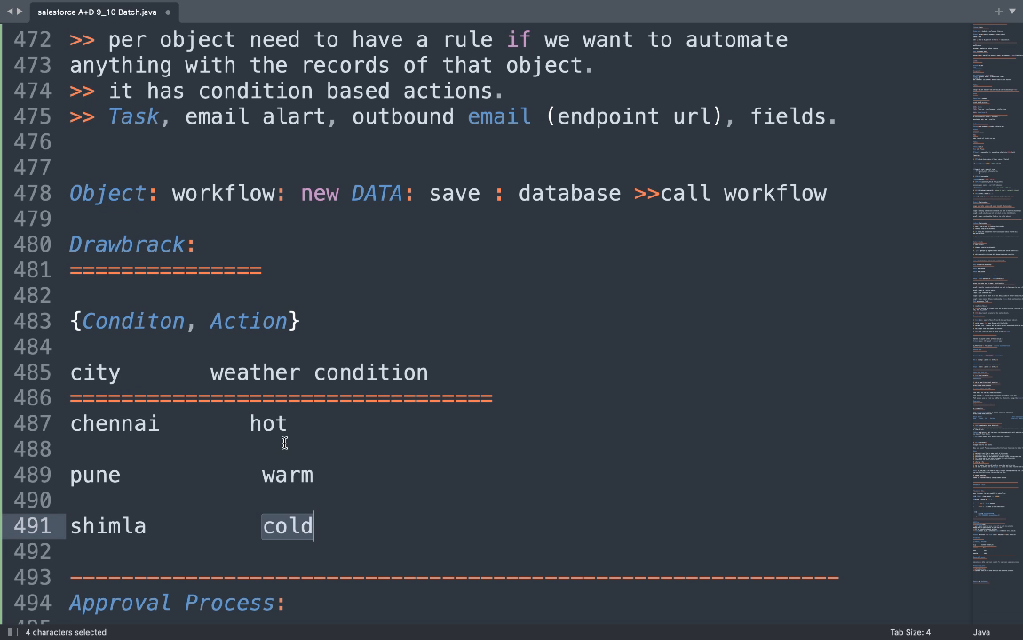
pyautogui.scroll(-3, 284, 442)
pyautogui.scroll(-8, 284, 443)
pyautogui.scroll(4, 284, 442)
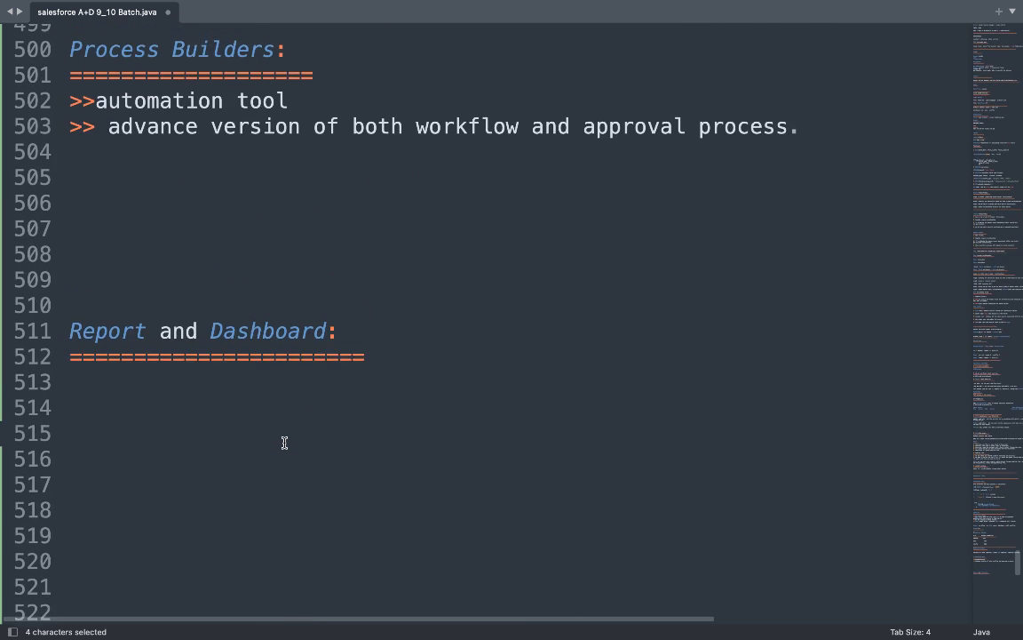
# Type '{condition1, Action1, else chec condition2, Action2 ....}' on line 505.
pyautogui.click(144, 312)
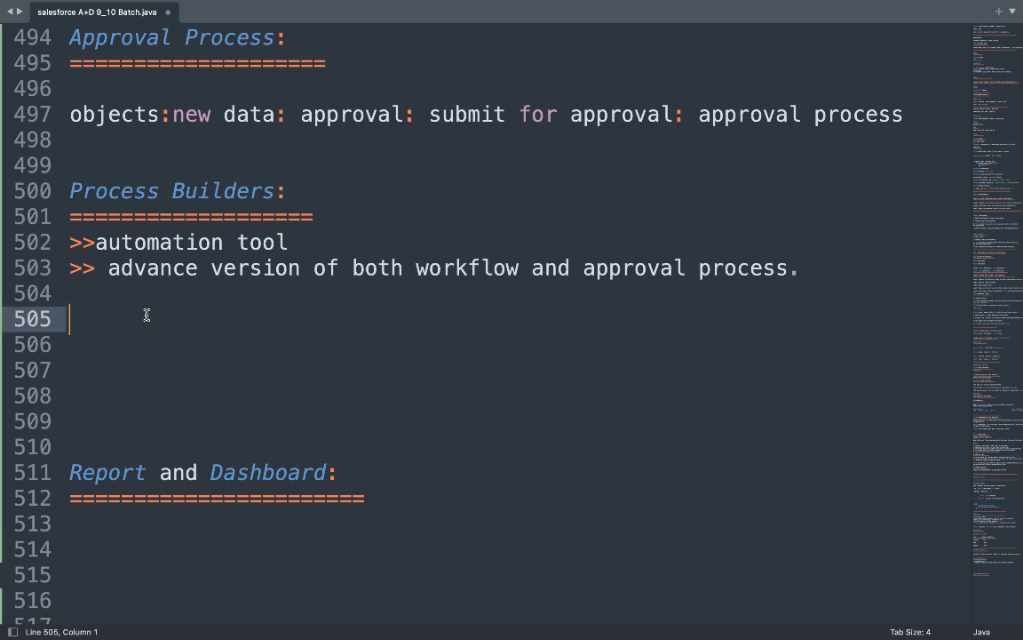
pyautogui.write('{}')
pyautogui.press('Left')
pyautogui.write('co')
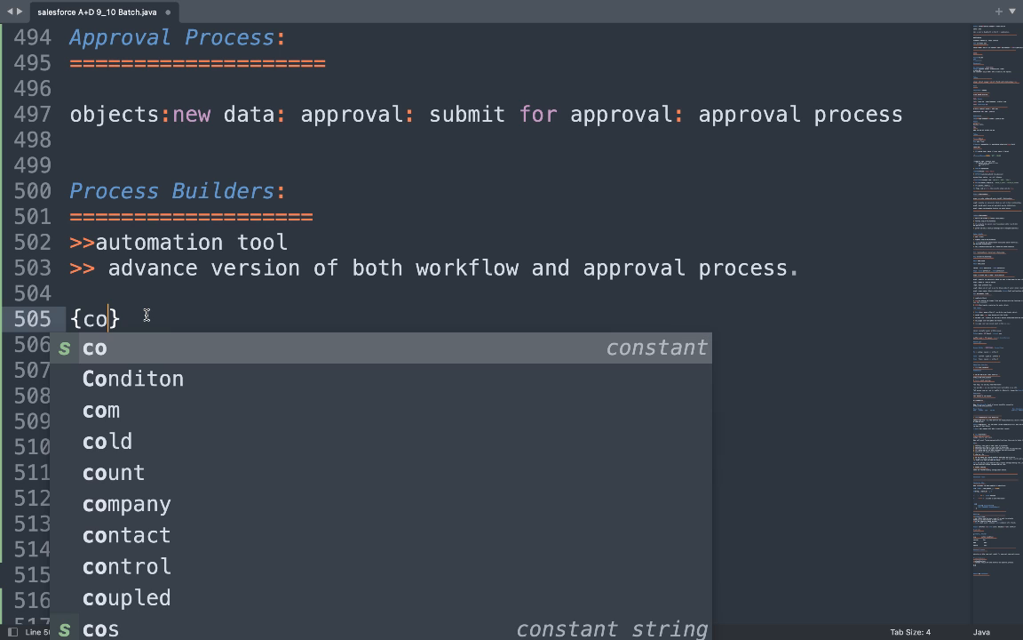
pyautogui.press('Return')
pyautogui.press('super+z')
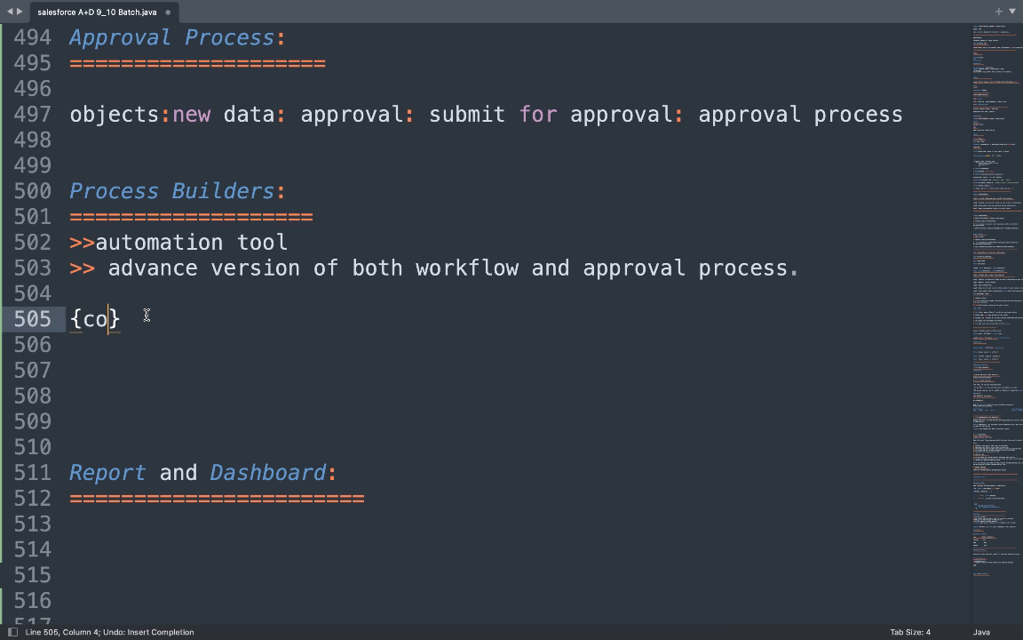
pyautogui.write('ndi')
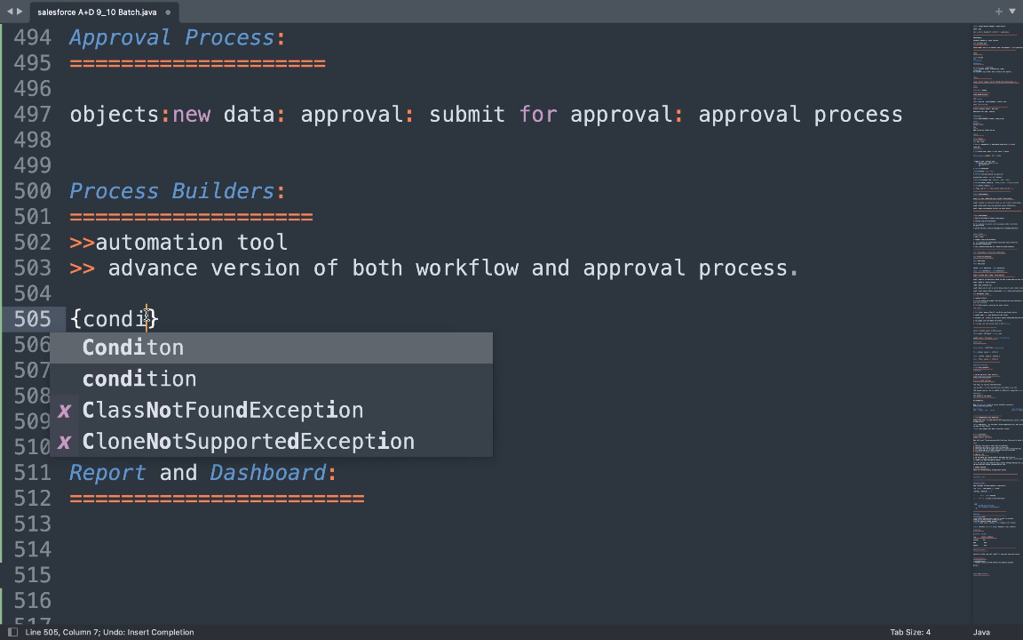
pyautogui.write('tion1, Act')
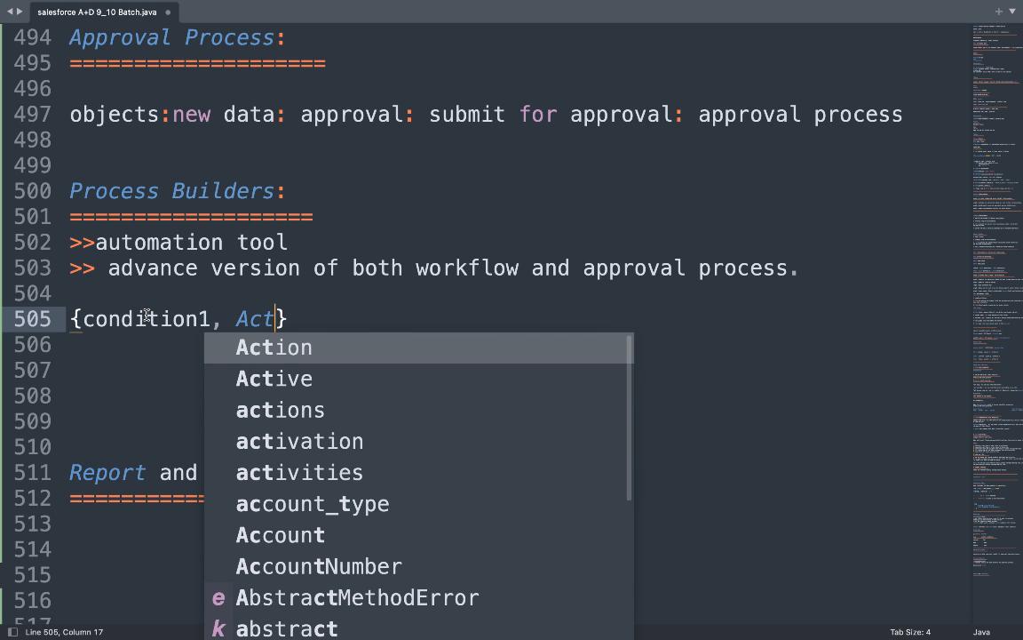
pyautogui.write('ion')
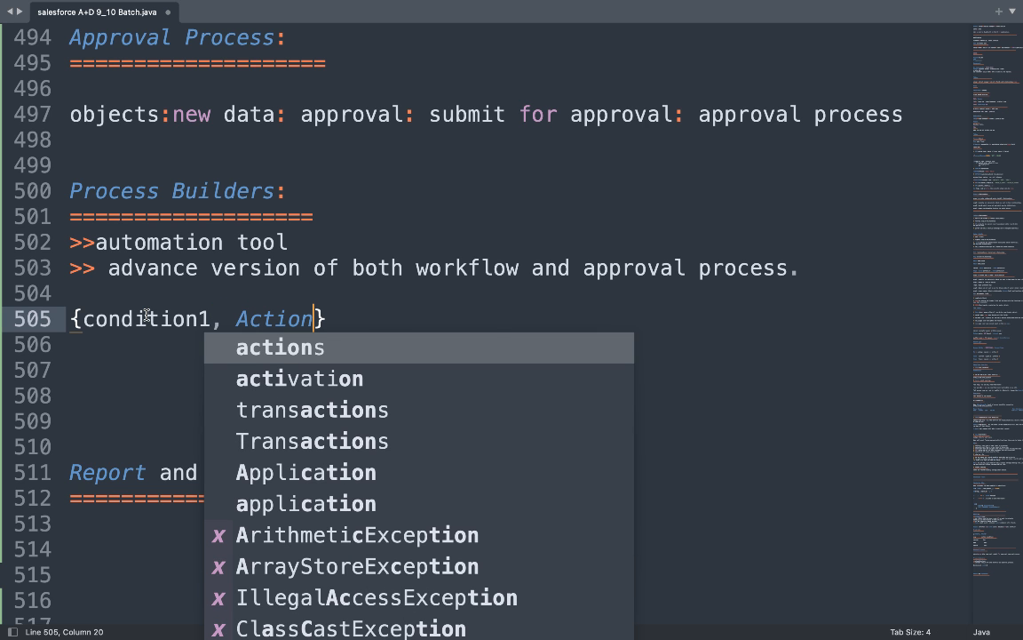
pyautogui.write('1')
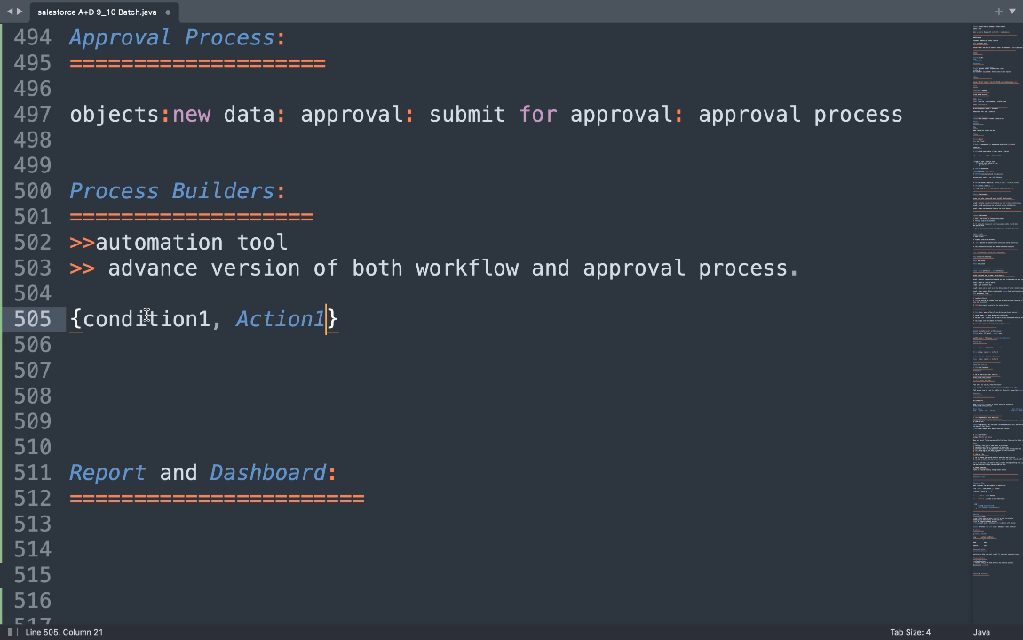
pyautogui.write(', ')
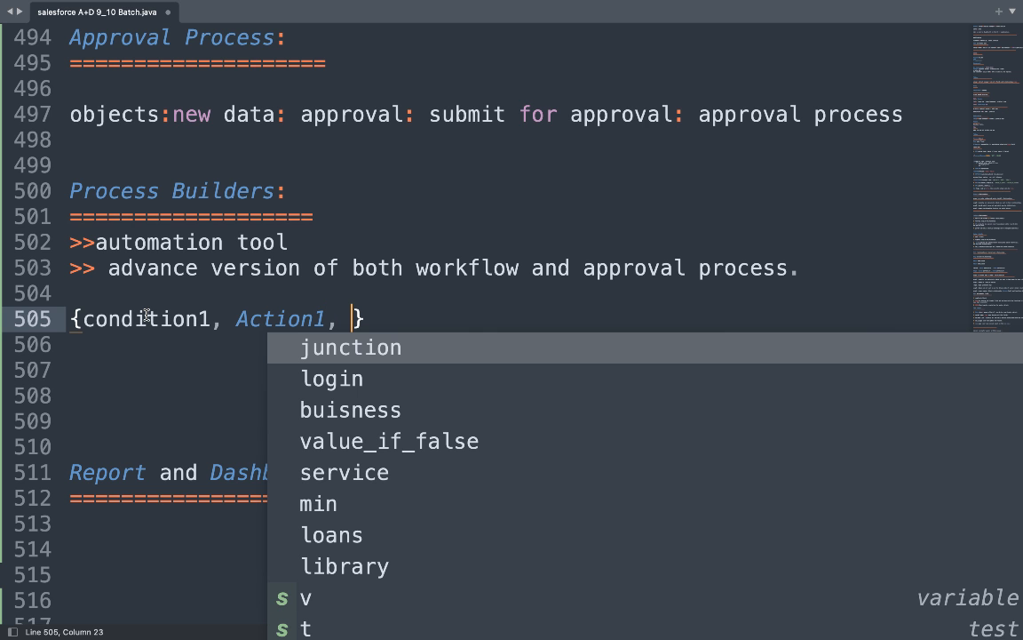
pyautogui.write('else c')
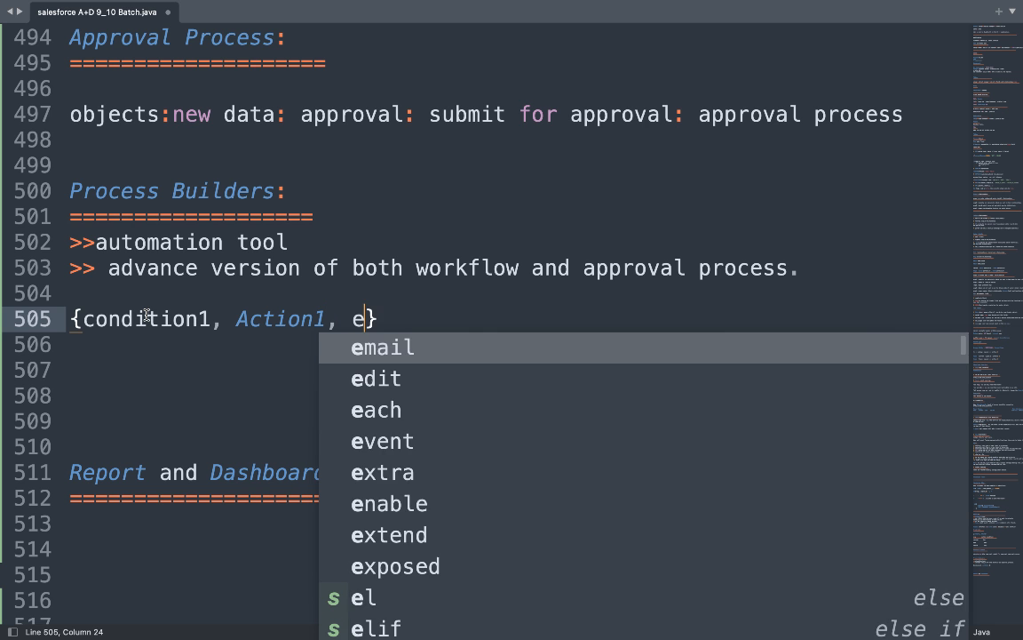
pyautogui.write('hec ')
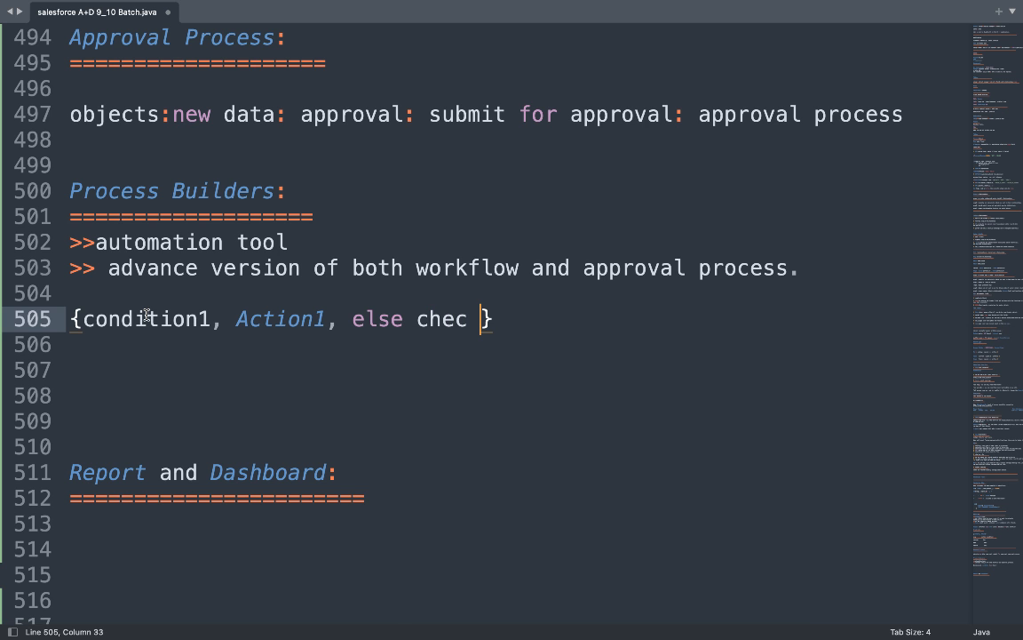
pyautogui.write('condition')
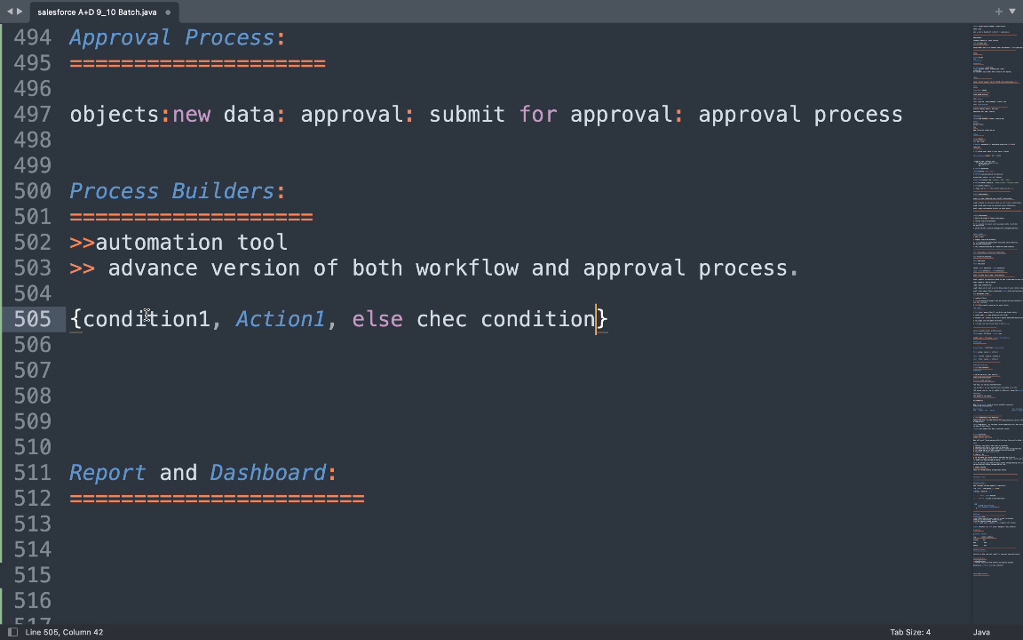
pyautogui.write('2, Acti')
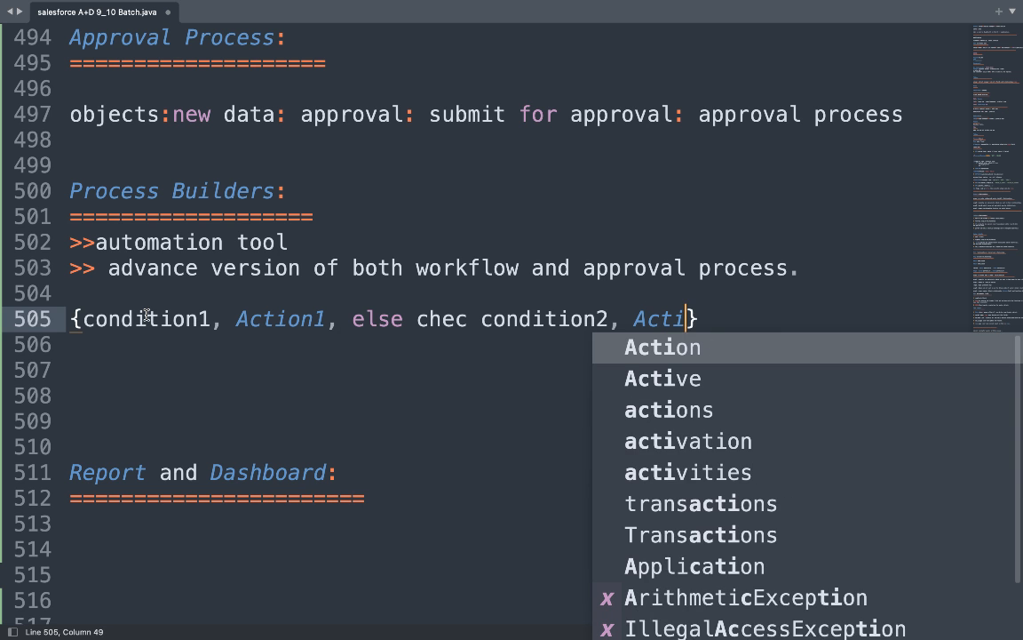
pyautogui.write('on2 ')
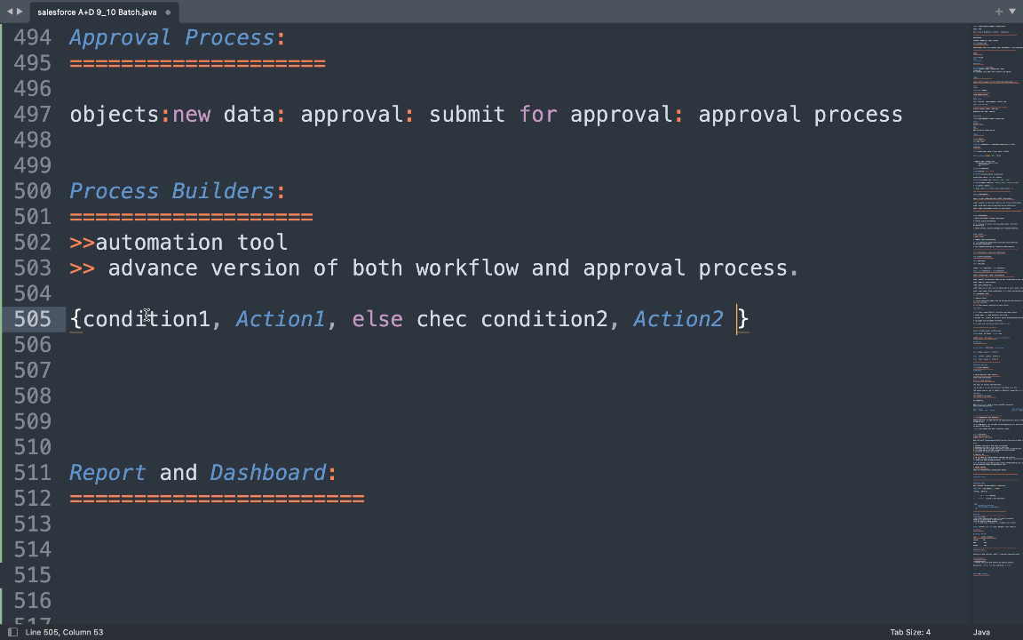
pyautogui.write('....')
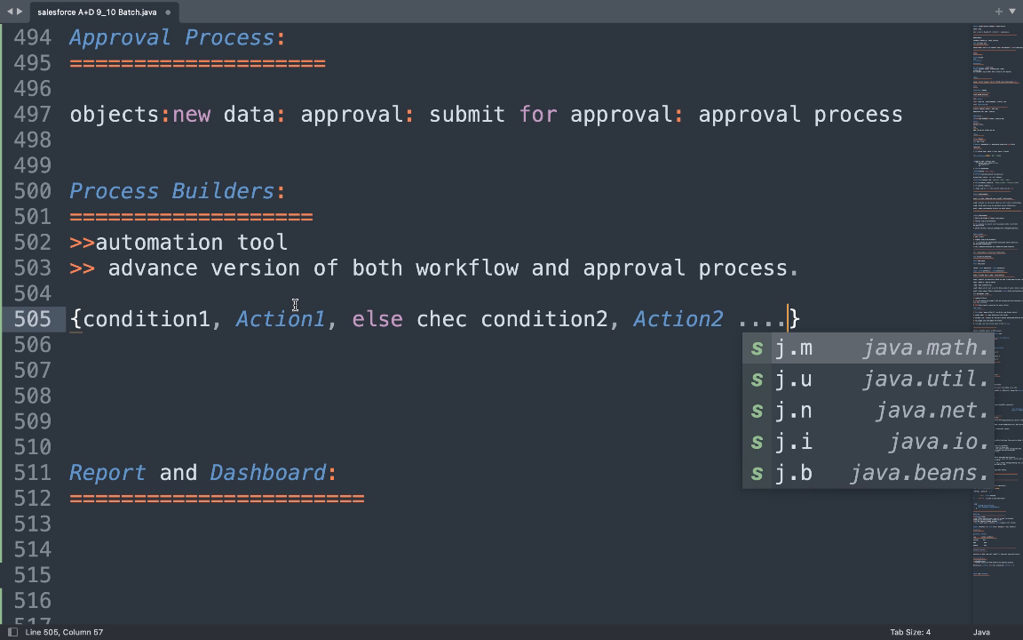
pyautogui.click(821, 316)
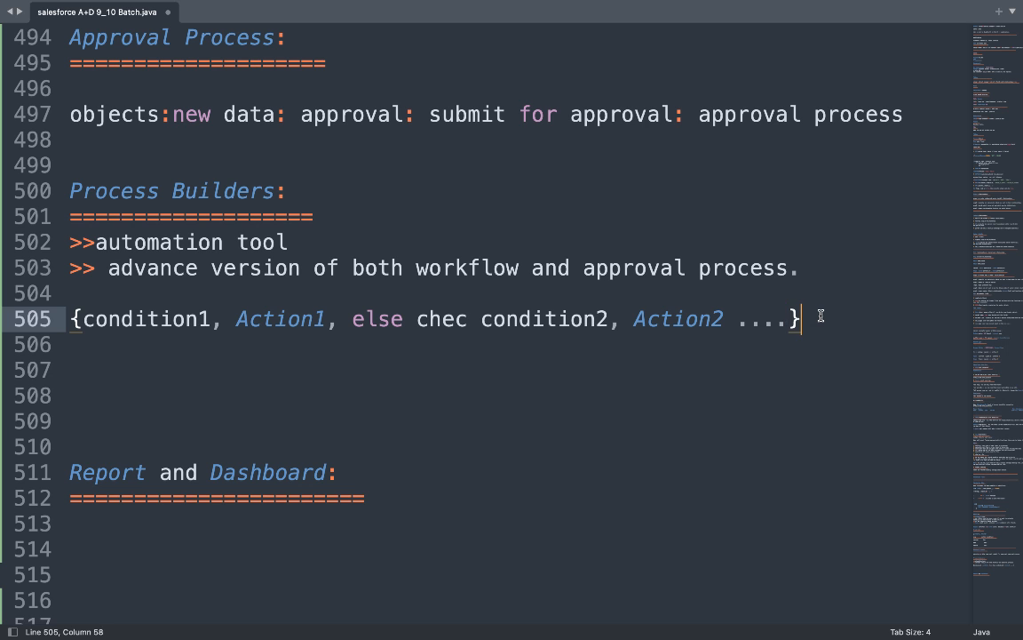
# Highlight condition1, Action1, condition2 and Action2, then add blank lines below.
pyautogui.doubleClick(530, 317)
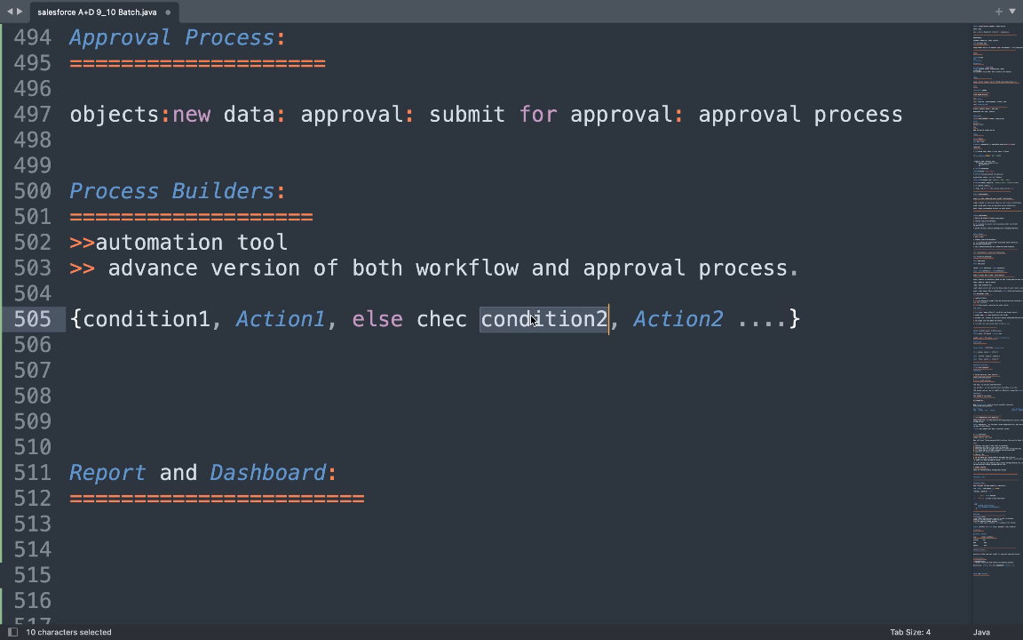
pyautogui.doubleClick(170, 320)
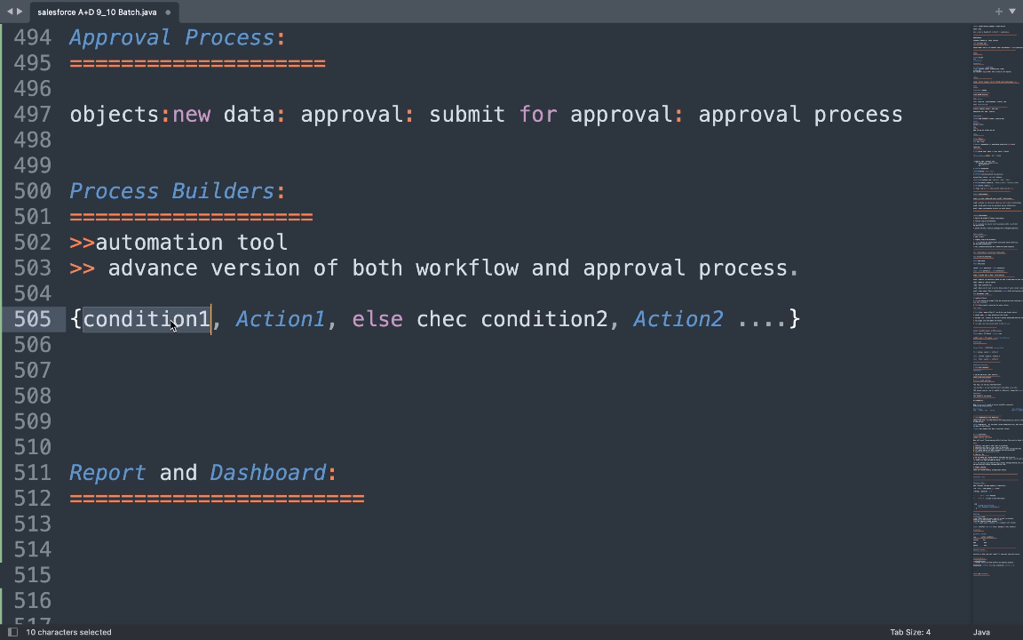
pyautogui.doubleClick(279, 320)
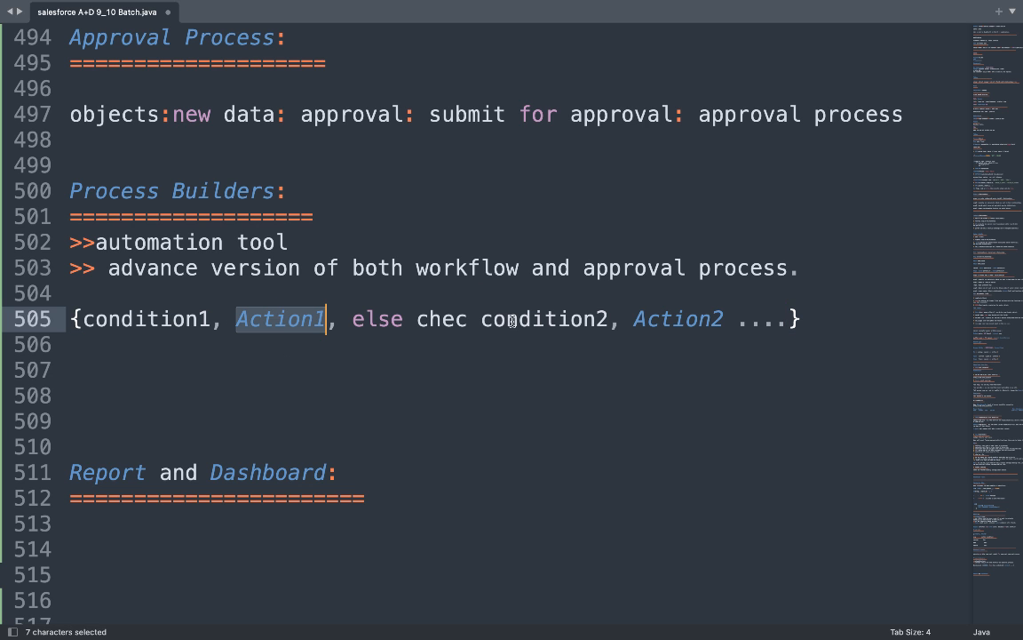
pyautogui.doubleClick(685, 320)
pyautogui.click(802, 322)
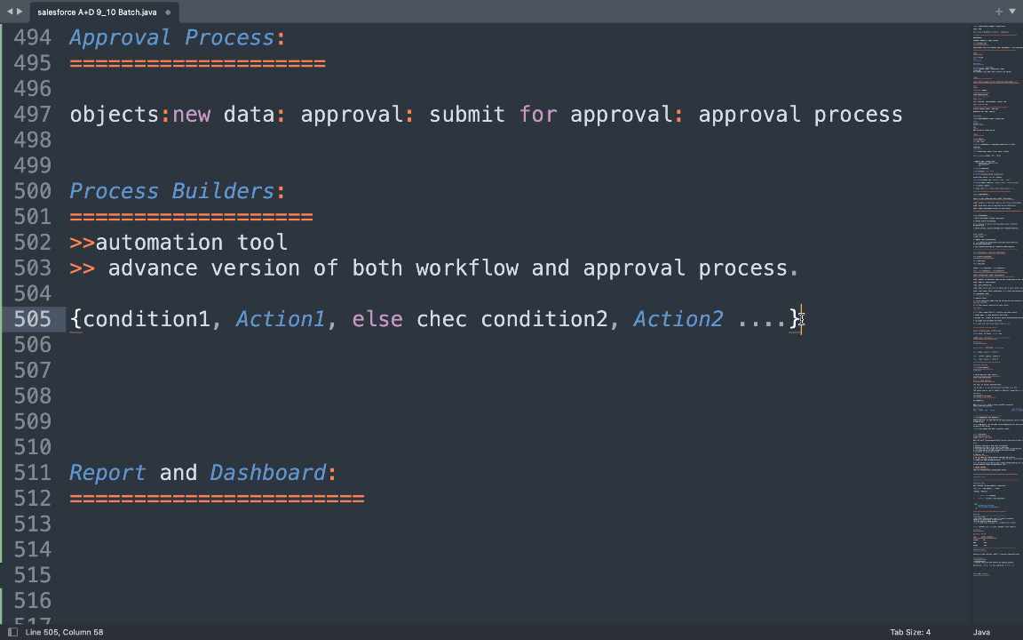
pyautogui.press('Return')
pyautogui.press('Return')
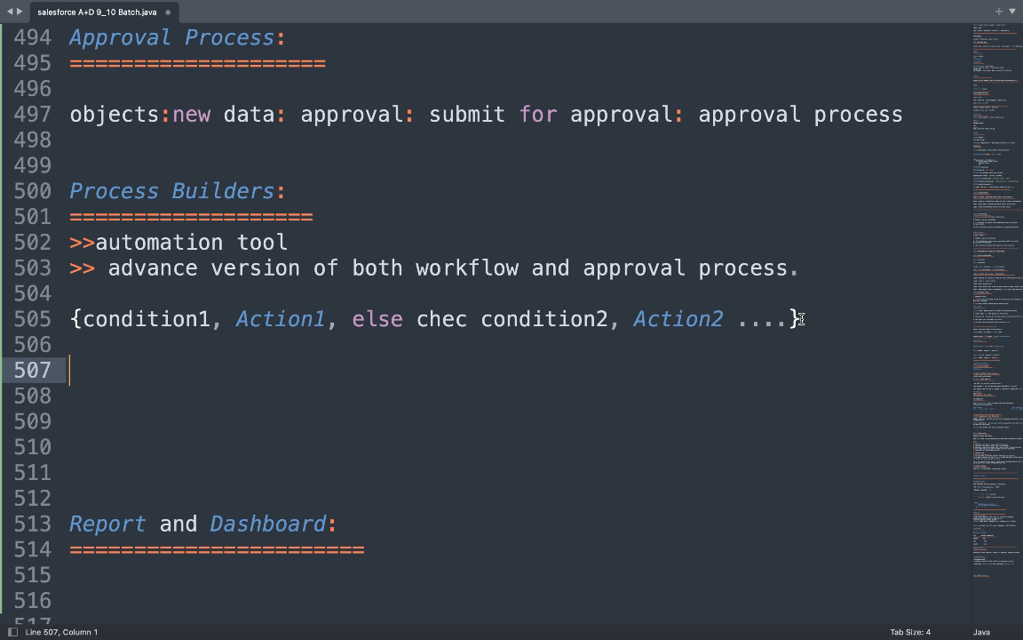
# Add '{if-else based actions}' on line 507 and highlight the 'if' after the opening brace.
pyautogui.write('{if-else')
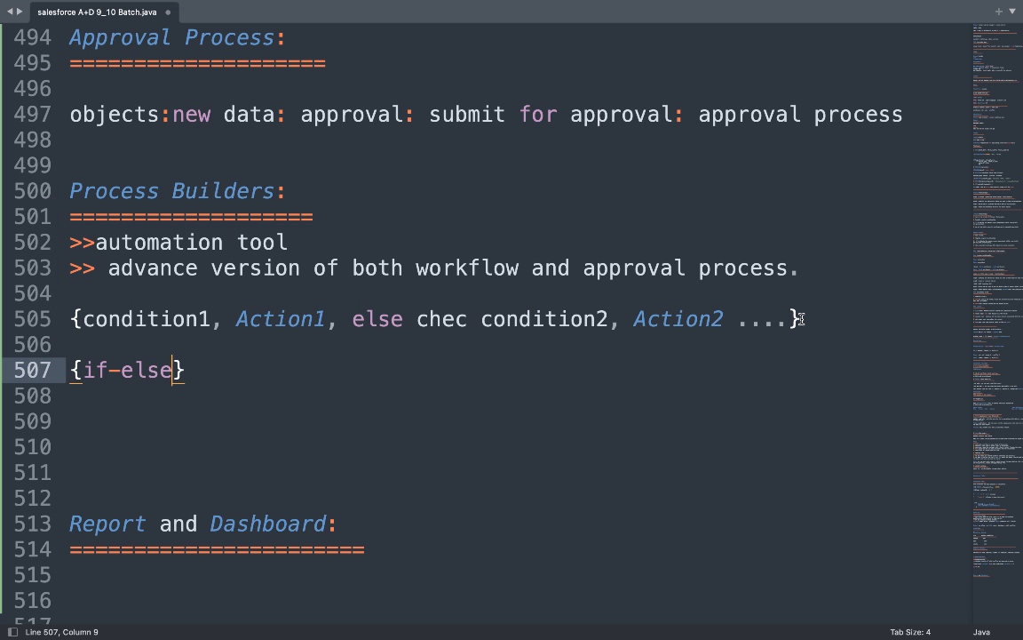
pyautogui.write(' based a')
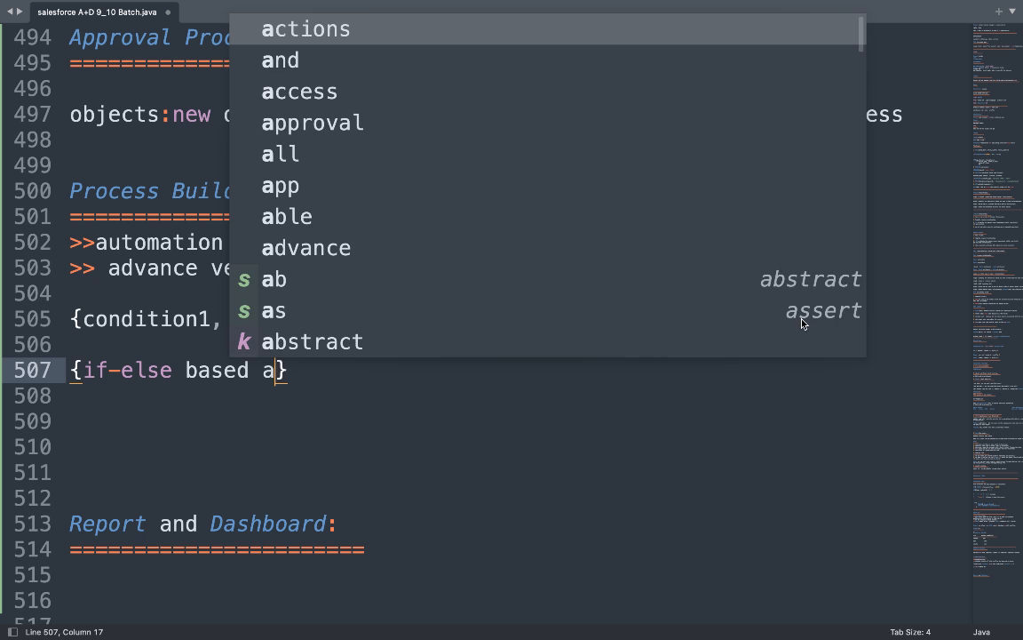
pyautogui.write('ctions')
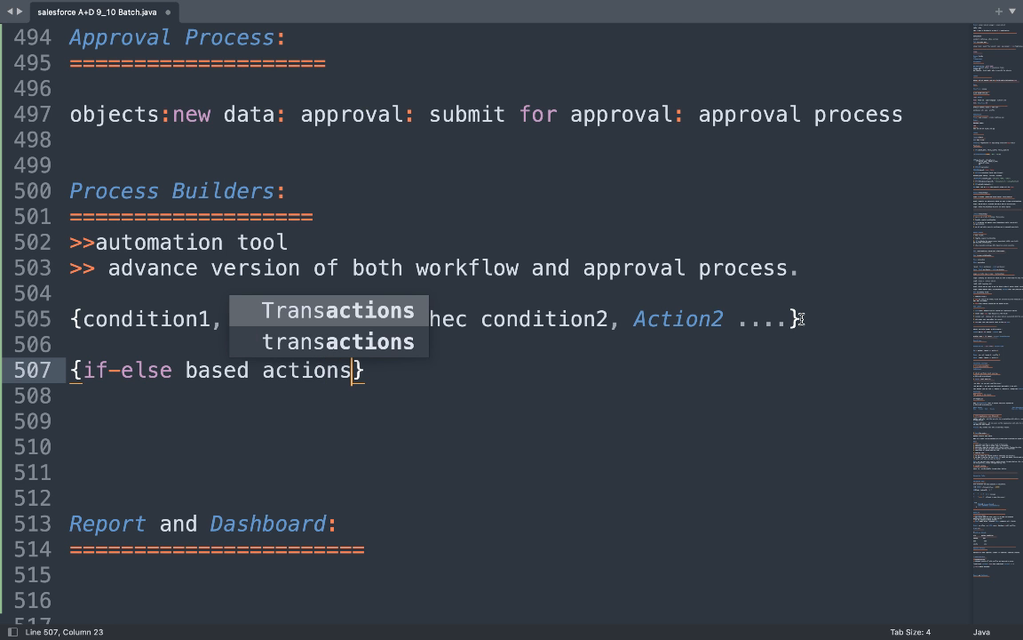
pyautogui.write('}')
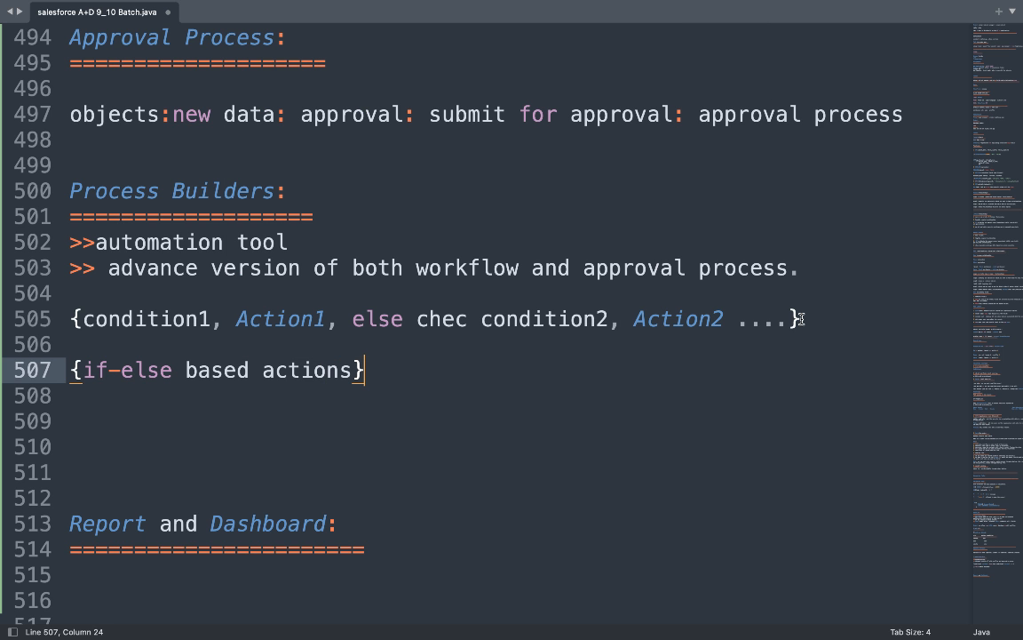
pyautogui.click(83, 371)
pyautogui.hotkey('shift', 'Right')
pyautogui.hotkey('shift', 'Right')
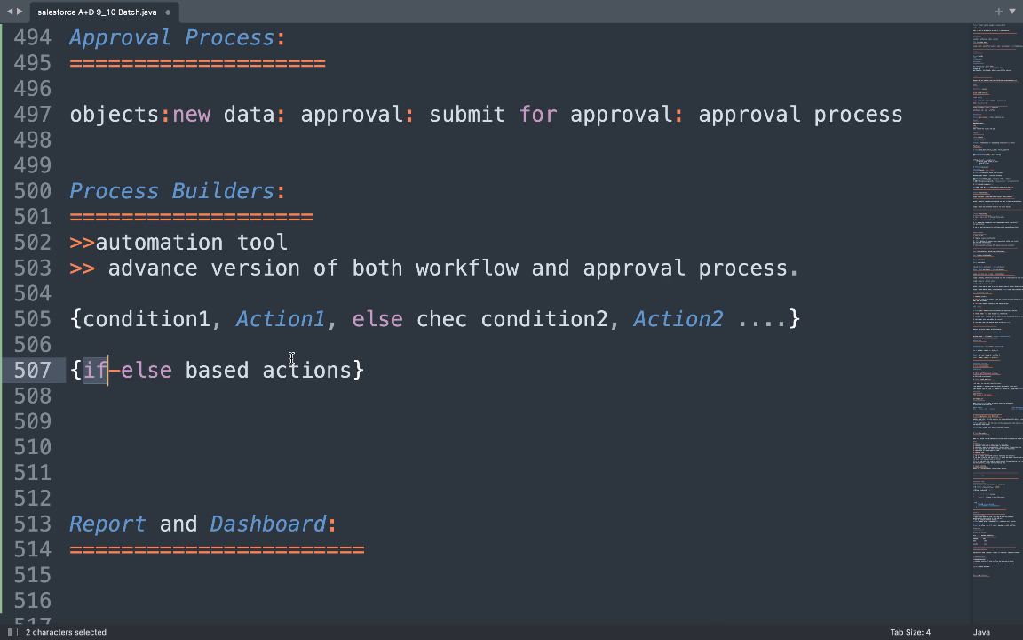
# Highlight the words 'Conditon' and 'Action' in the condition chain on line 483.
pyautogui.scroll(7, 291, 359)
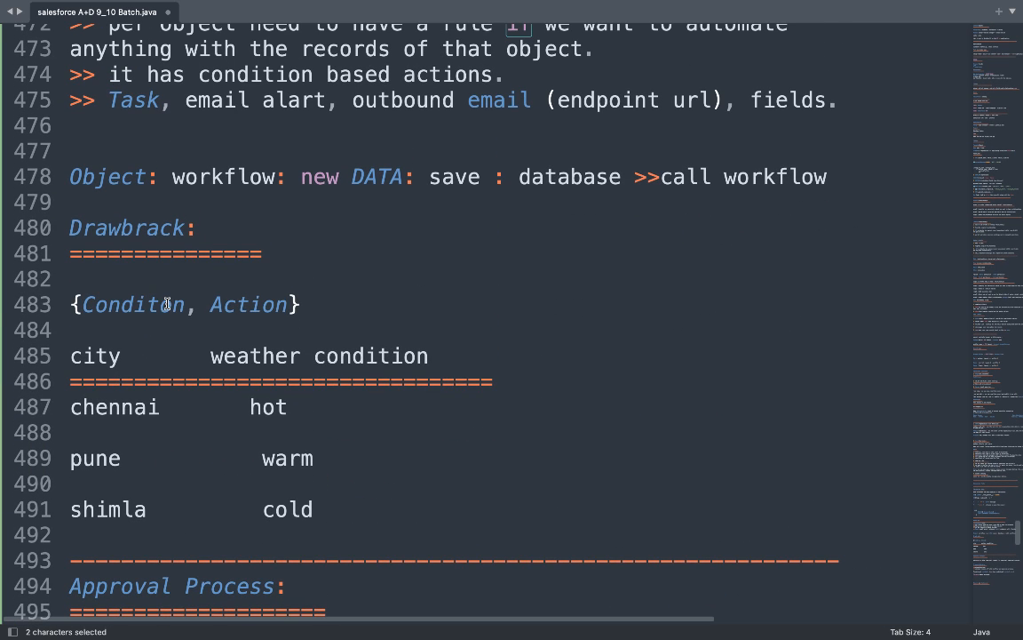
pyautogui.doubleClick(167, 304)
pyautogui.doubleClick(253, 305)
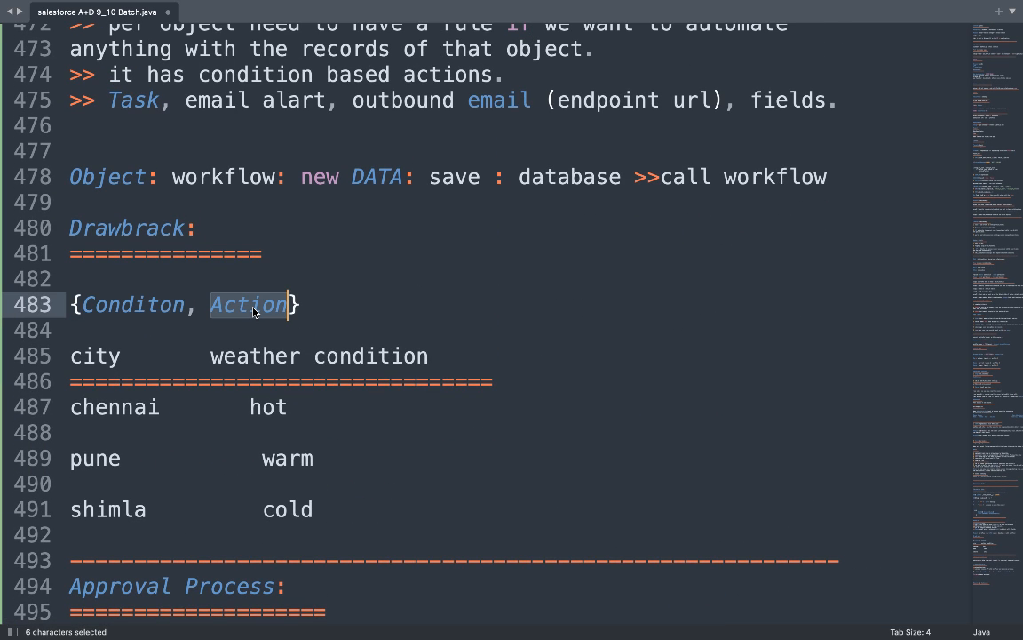
pyautogui.scroll(-9, 318, 399)
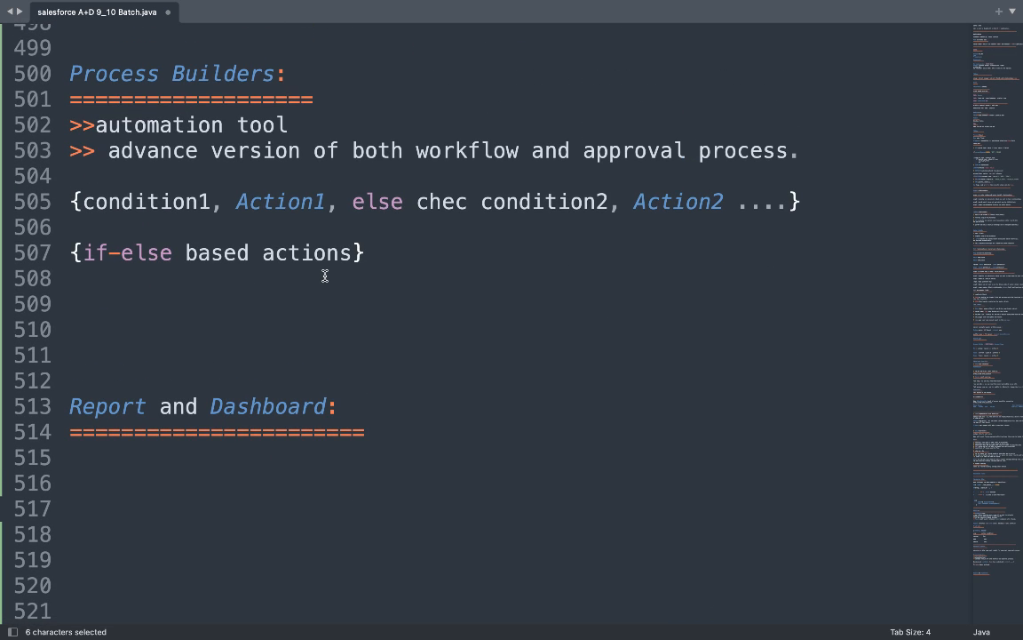
pyautogui.scroll(9, 327, 277)
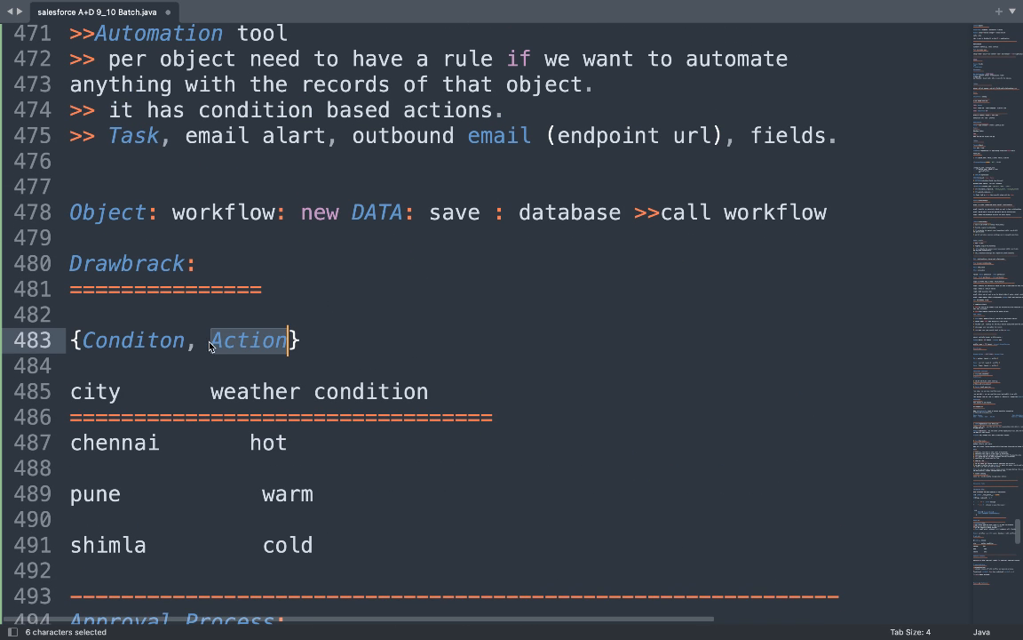
pyautogui.click(139, 343)
pyautogui.doubleClick(138, 343)
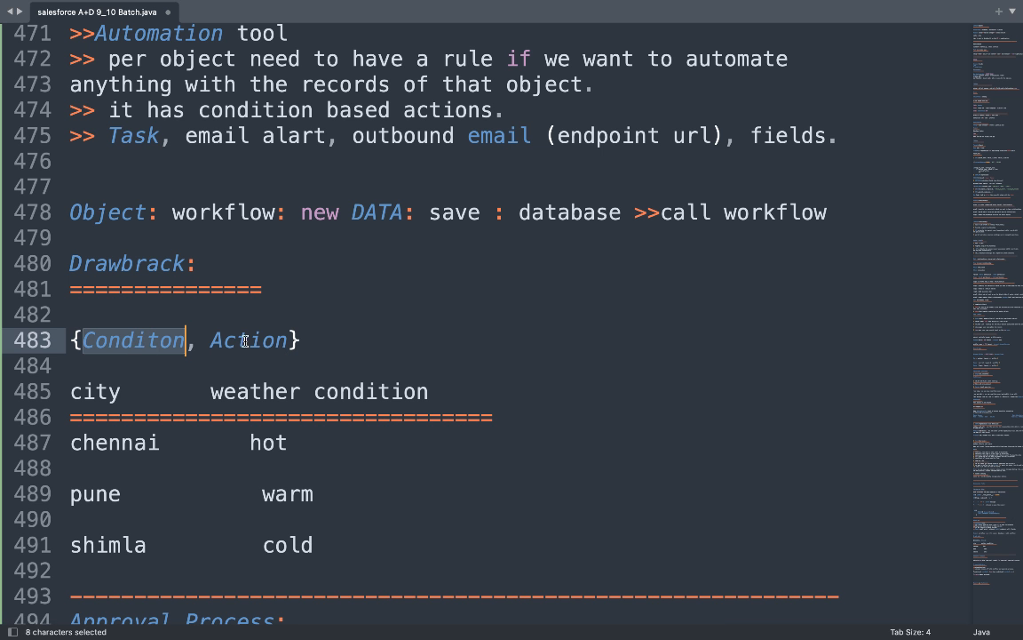
pyautogui.doubleClick(228, 340)
pyautogui.scroll(-10, 356, 388)
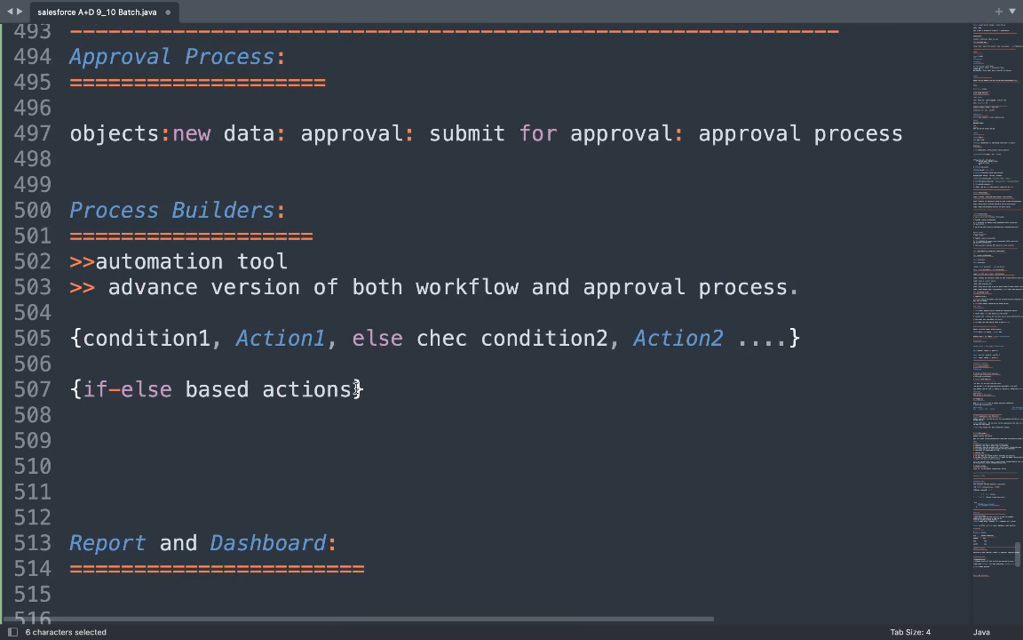
pyautogui.scroll(2, 353, 385)
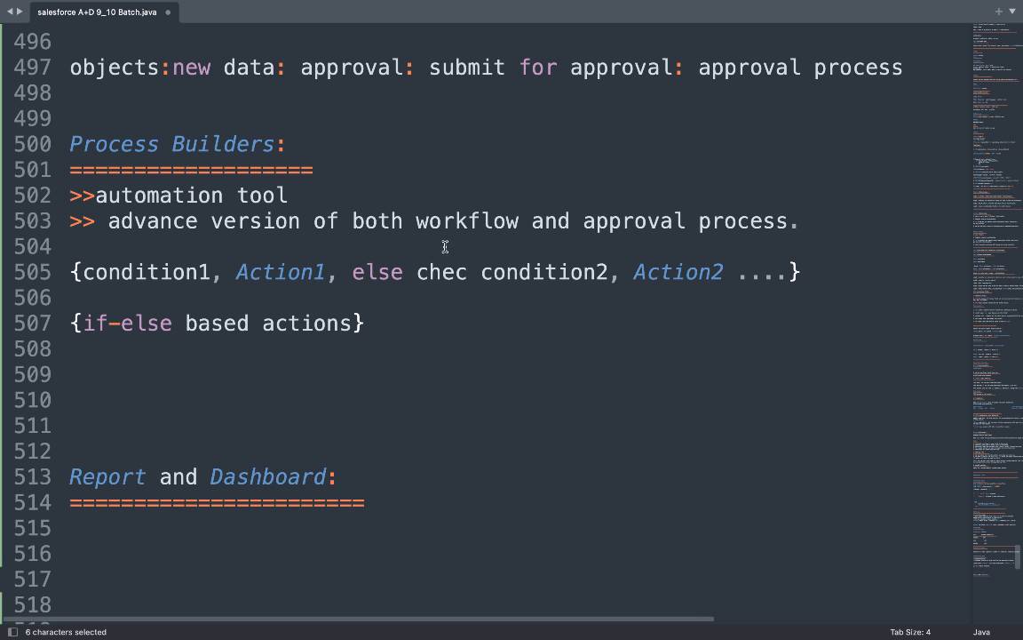
# Select the condition chain and '{if-else based actions}' lines under Process Builders.
pyautogui.moveTo(452, 322); pyautogui.dragTo(64, 262)
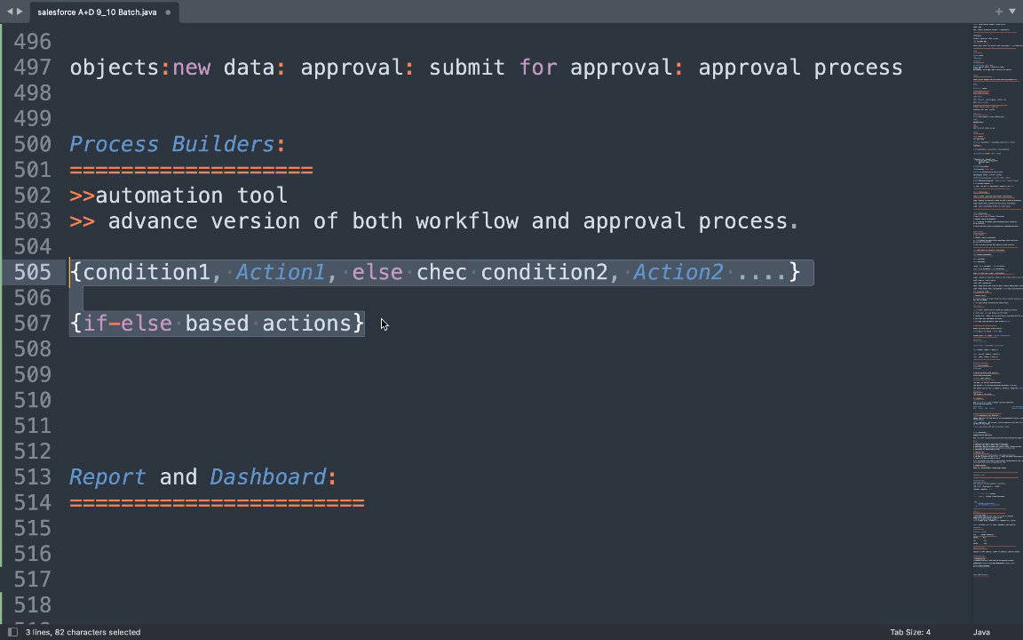
pyautogui.scroll(8, 444, 358)
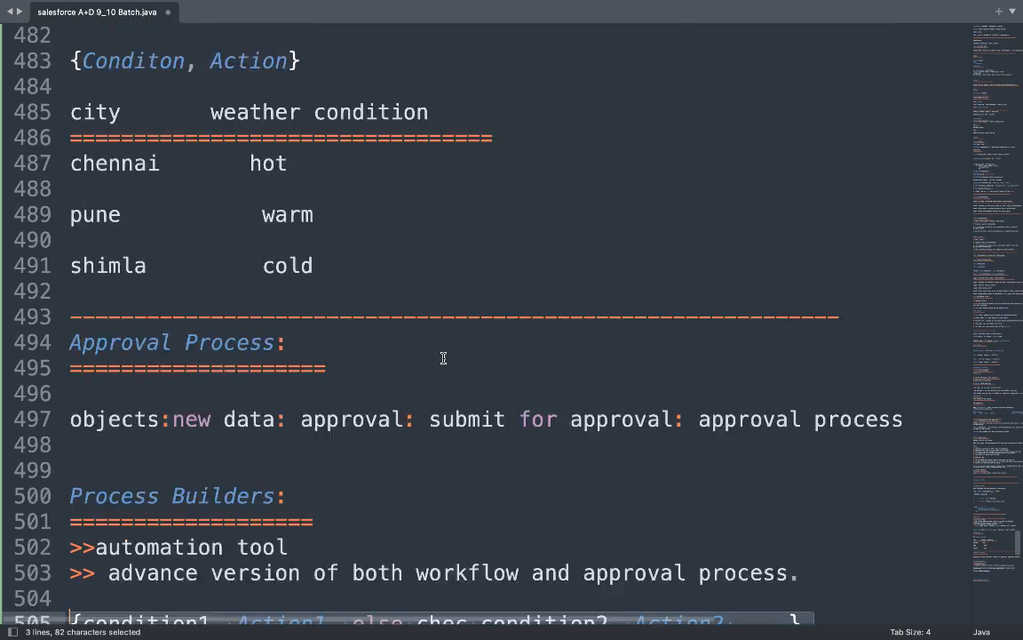
pyautogui.scroll(-5, 441, 357)
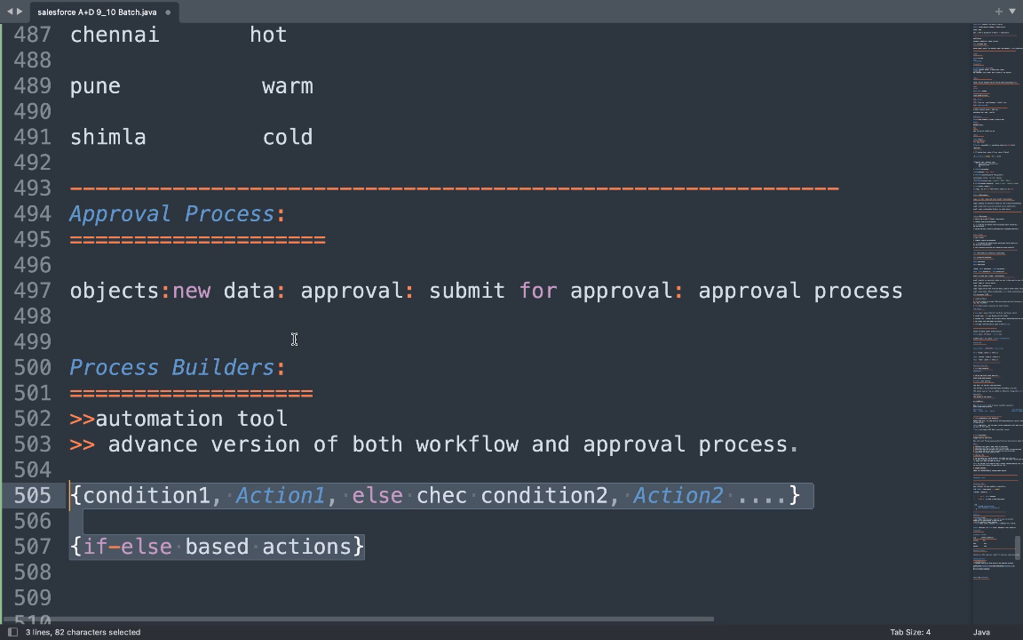
# Add a 'Drawback:' heading underlined with '===========' below the approval flow line.
pyautogui.click(935, 296)
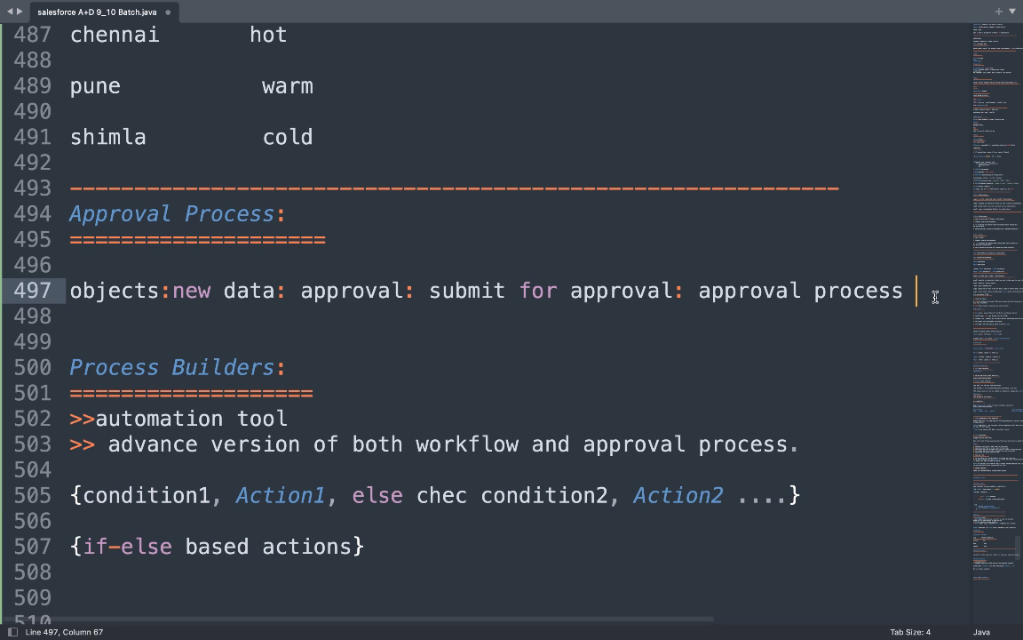
pyautogui.press('Return')
pyautogui.press('Return')
pyautogui.write('D')
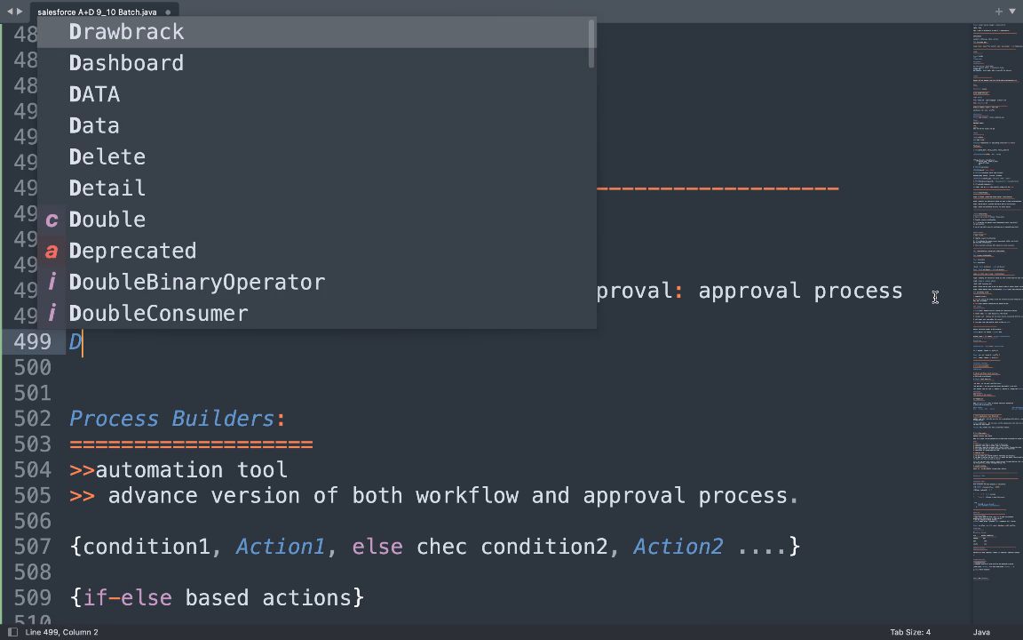
pyautogui.write('rawback:')
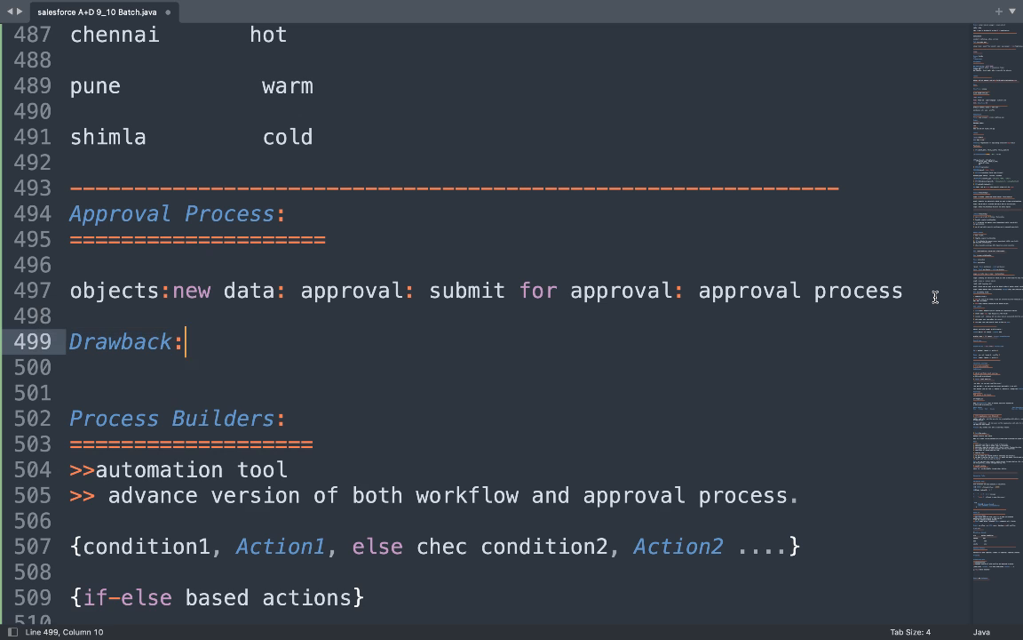
pyautogui.press('Return')
pyautogui.write('===========')
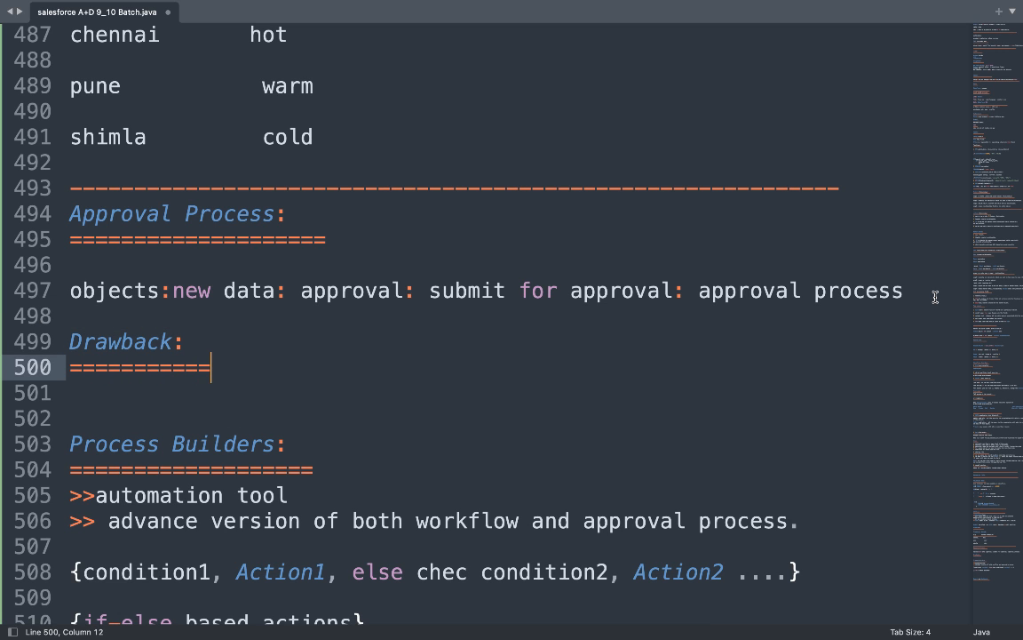
pyautogui.press('Return')
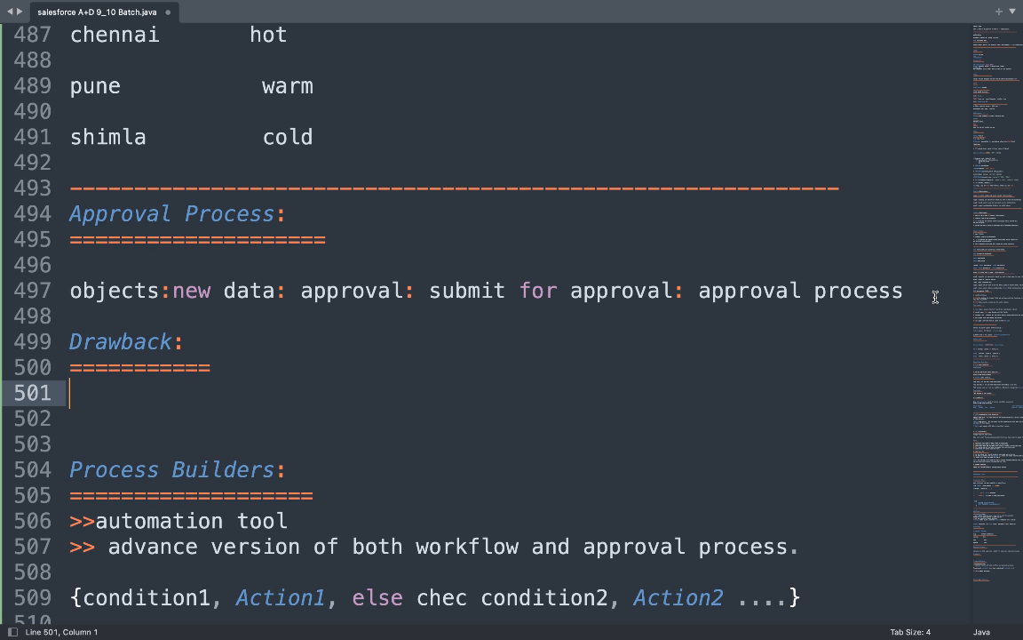
# Write the drawback: 'submit for approval need tobe performed manually.'.
pyautogui.write('submit')
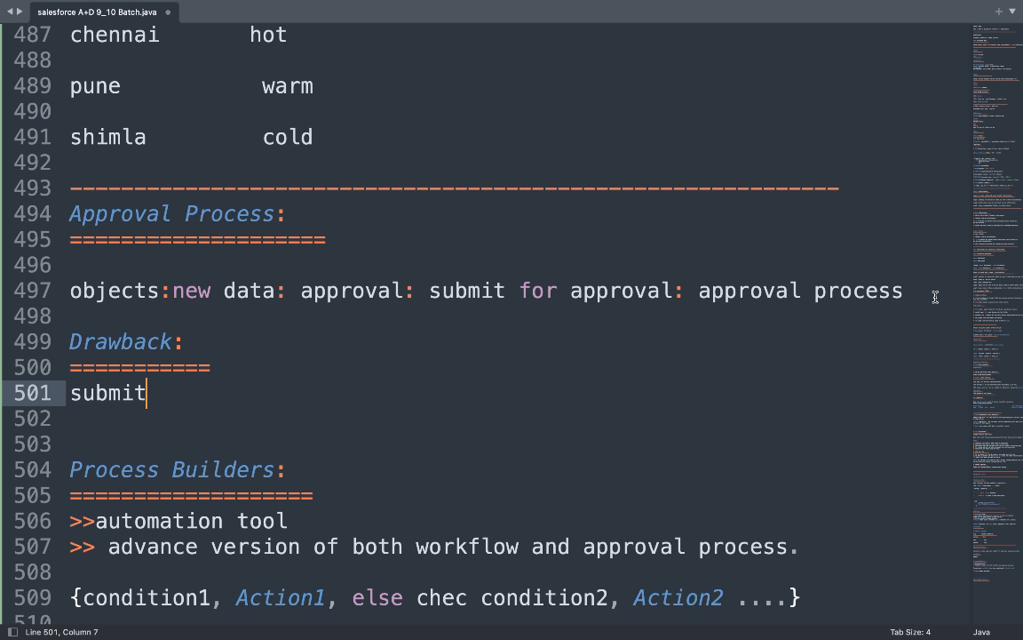
pyautogui.press('BackSpace')
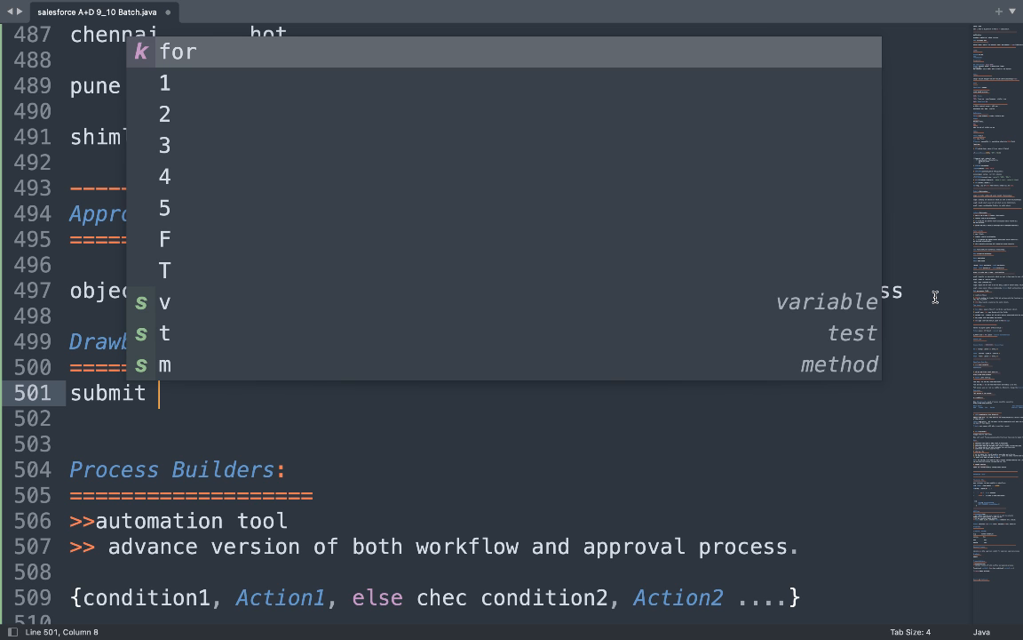
pyautogui.write('for appro')
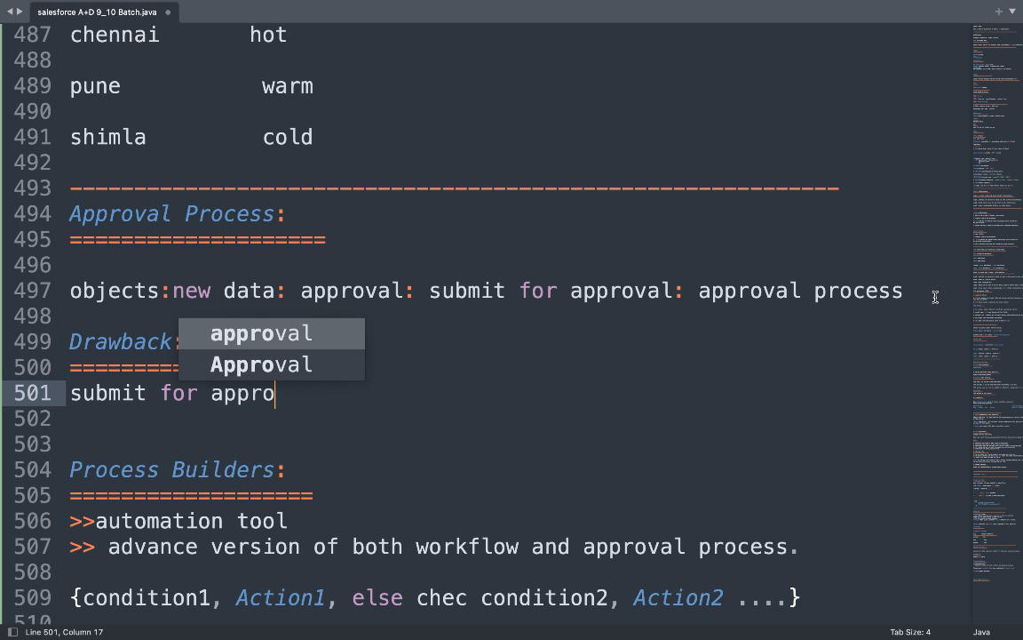
pyautogui.write('val ')
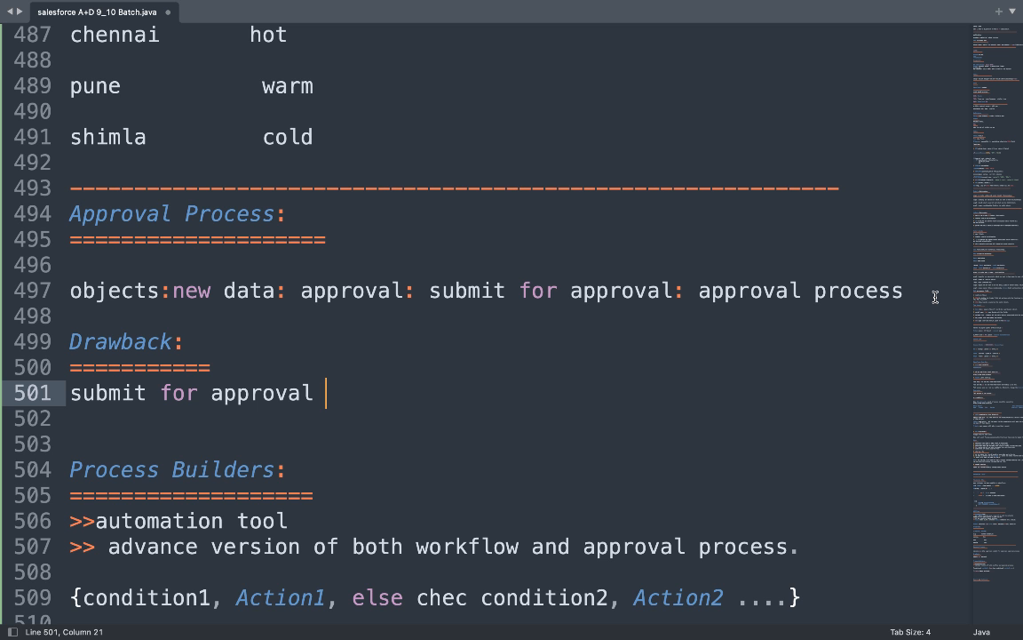
pyautogui.write('need ')
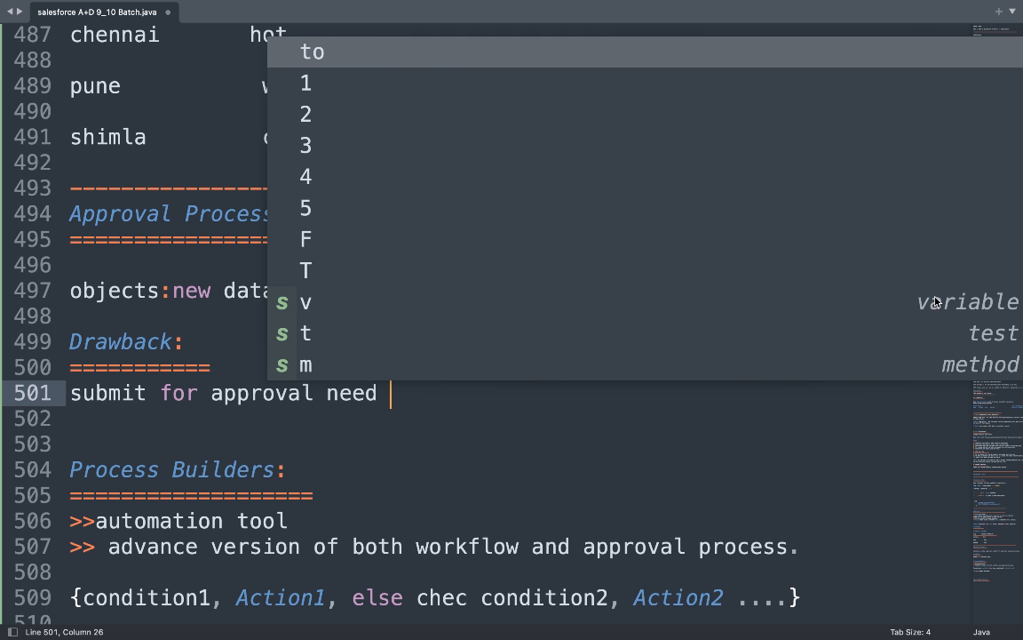
pyautogui.write('tobe ')
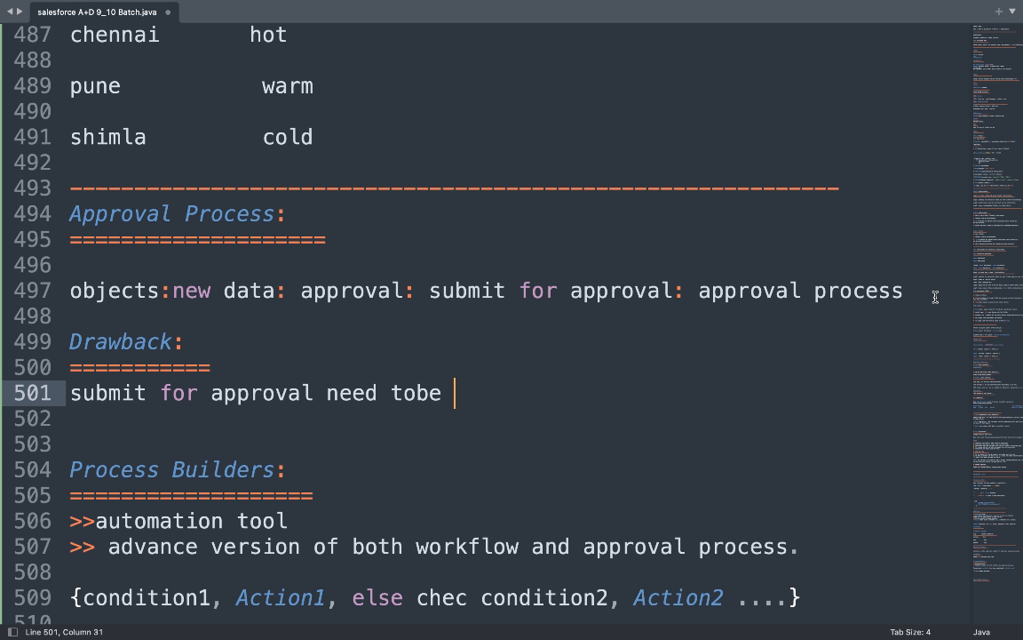
pyautogui.write('perfo')
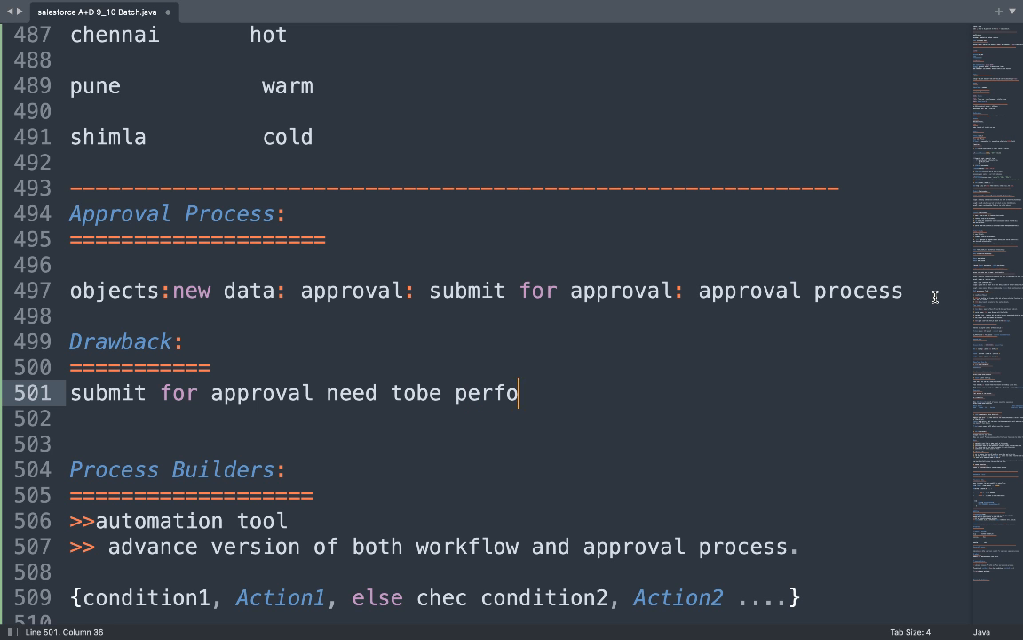
pyautogui.write('rmed manuall')
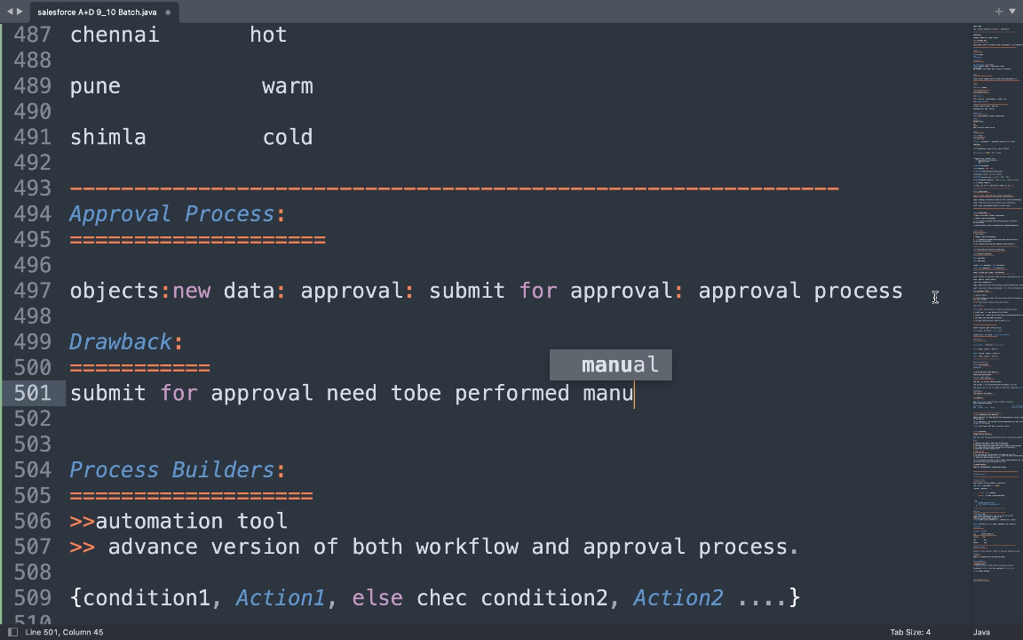
pyautogui.write('y.')
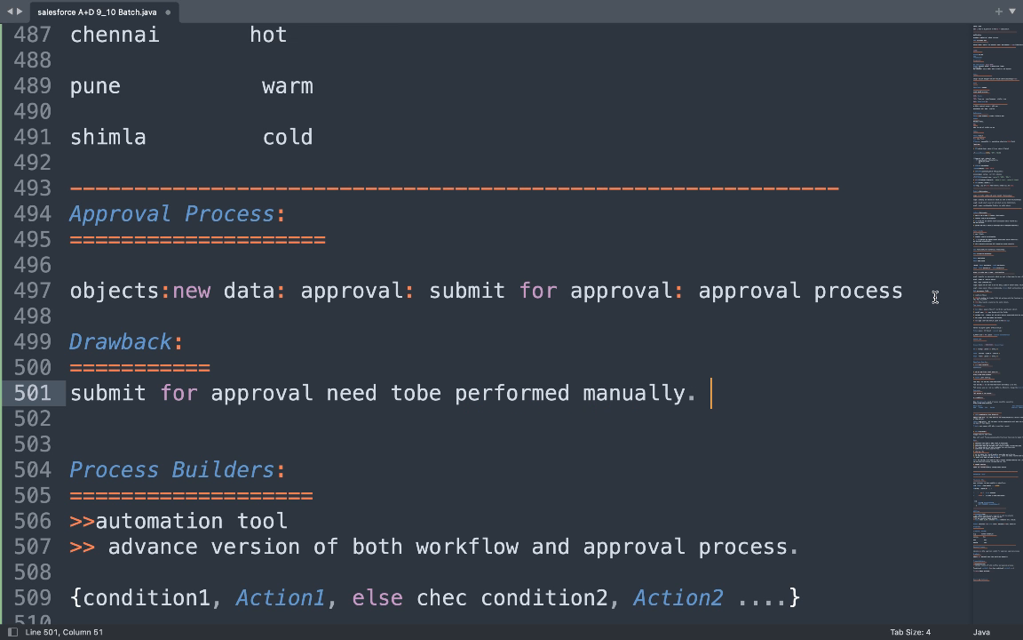
# Select the whole drawback sentence in the Approval Process notes.
pyautogui.doubleClick(521, 393)
pyautogui.tripleClick(521, 394)
pyautogui.scroll(-6, 521, 514)
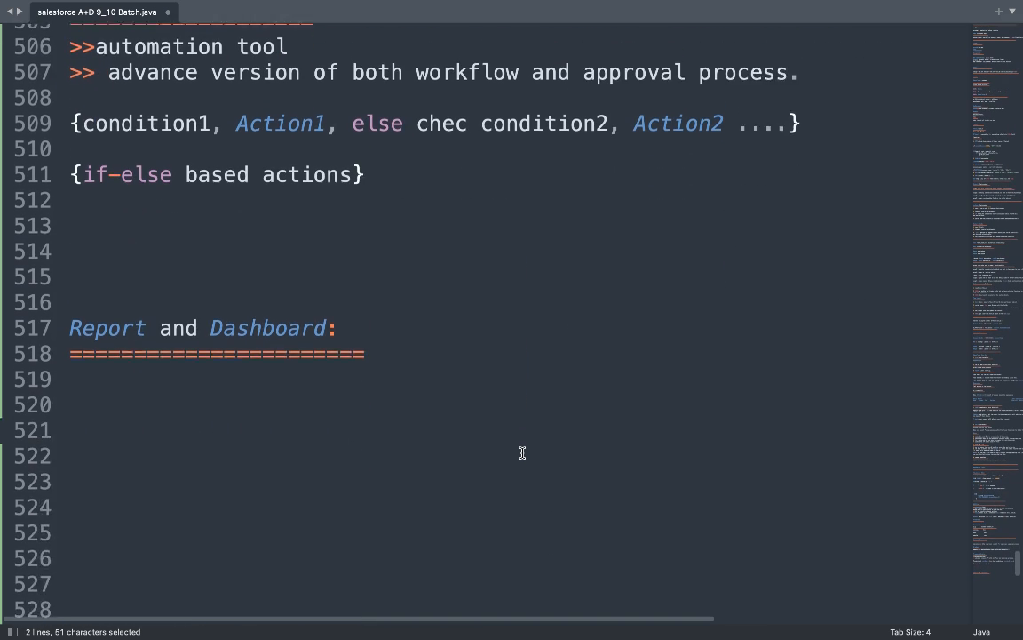
# Add the point '>> we can automate the process of submit for approval.' under Process Builders.
pyautogui.click(142, 212)
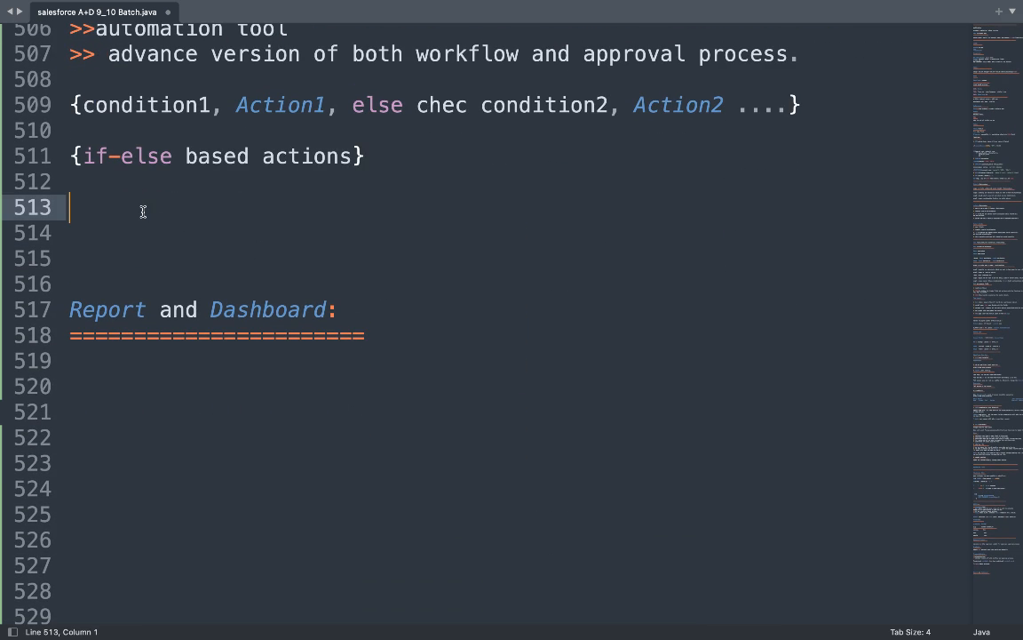
pyautogui.write('>> w')
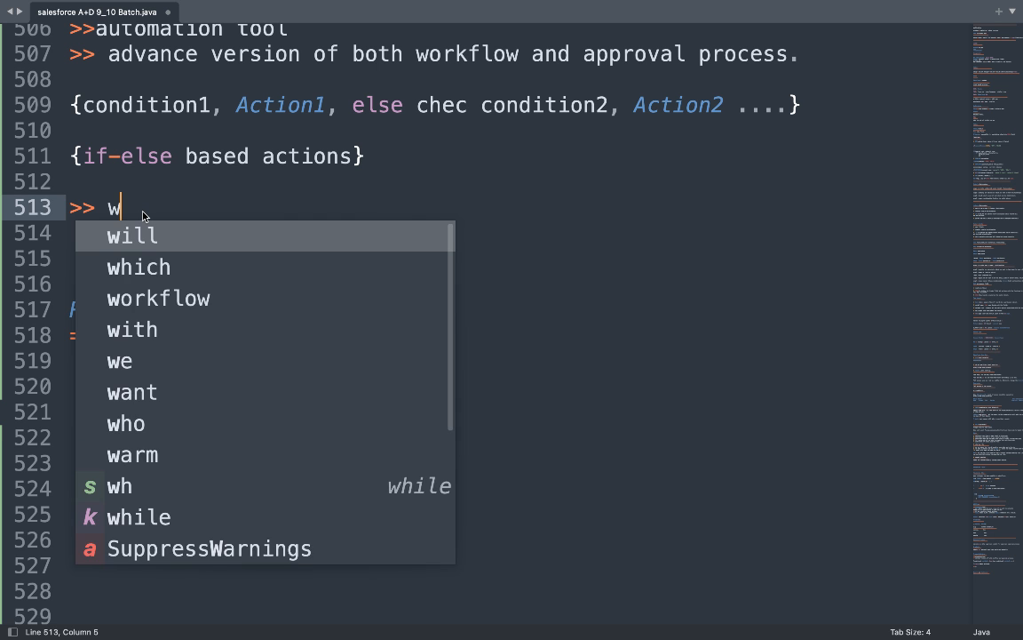
pyautogui.write('e can a')
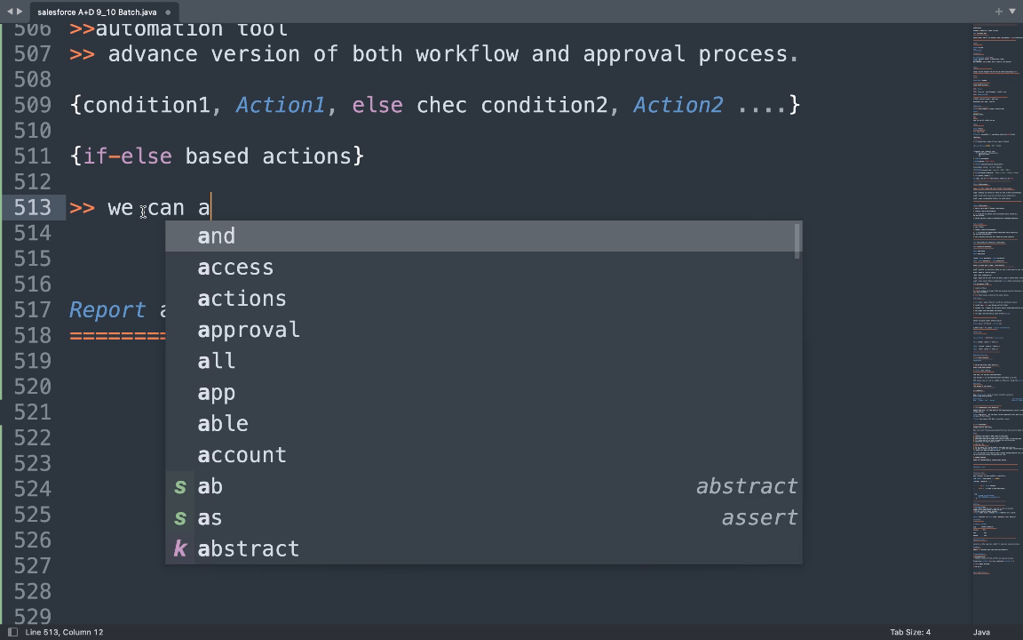
pyautogui.write('utomate t')
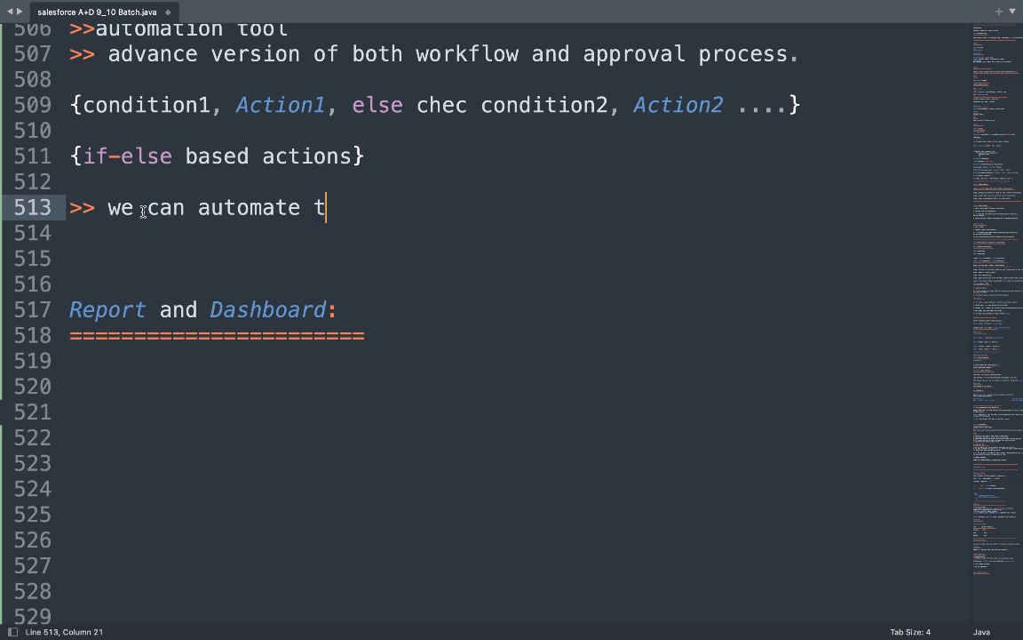
pyautogui.write('he proces')
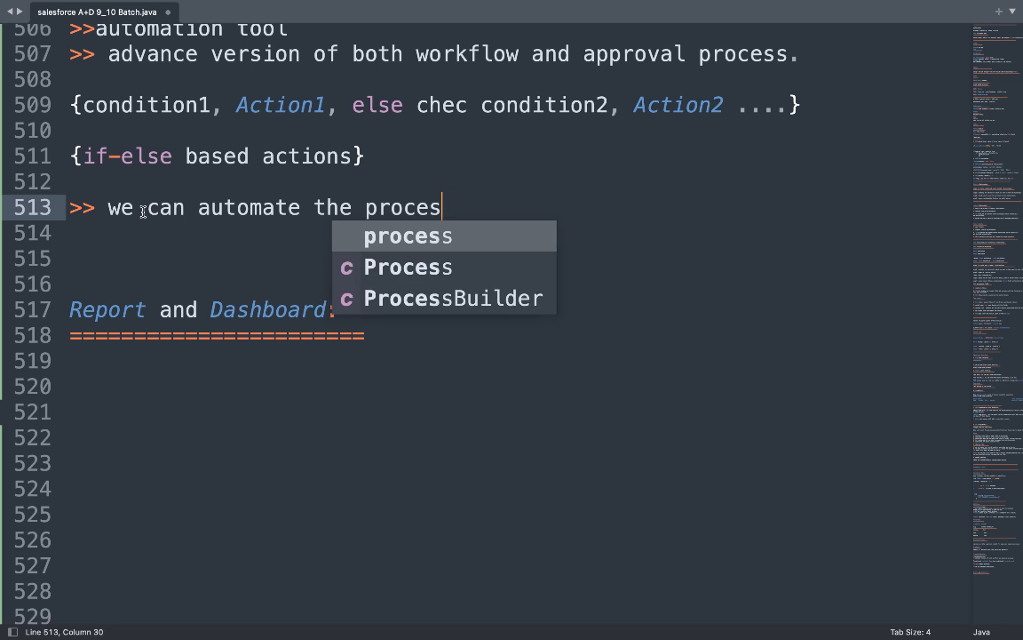
pyautogui.write('s of su')
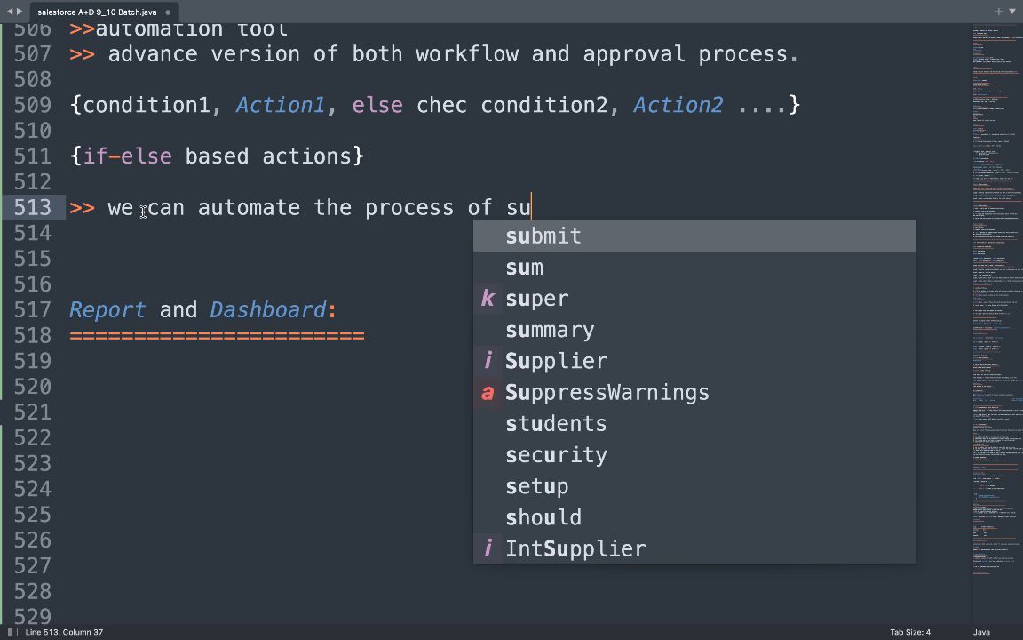
pyautogui.write('bmit for ')
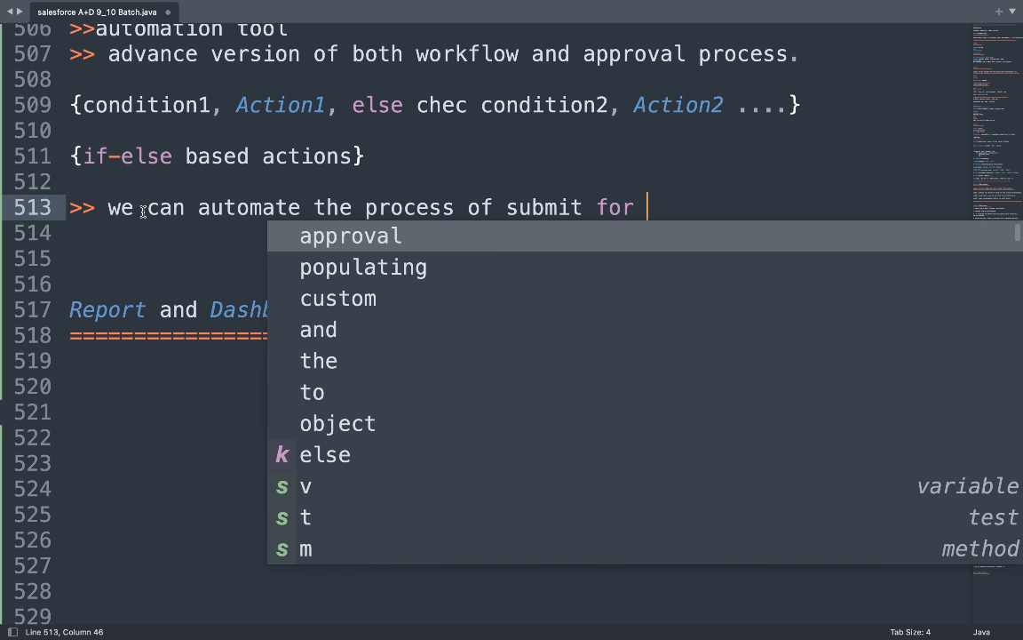
pyautogui.write('approvasl')
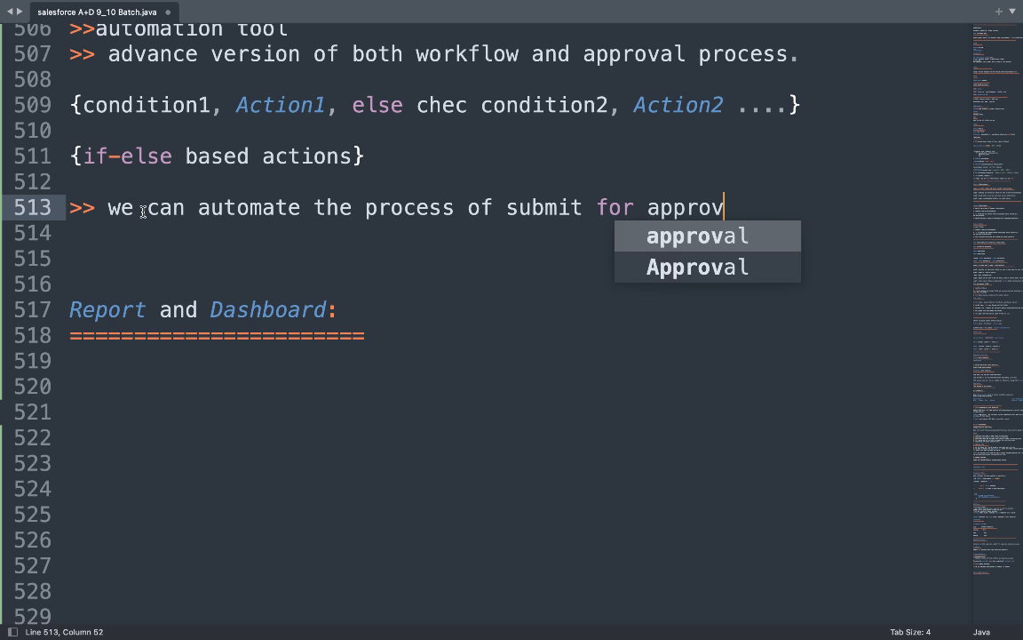
pyautogui.press('BackSpace')
pyautogui.press('BackSpace')
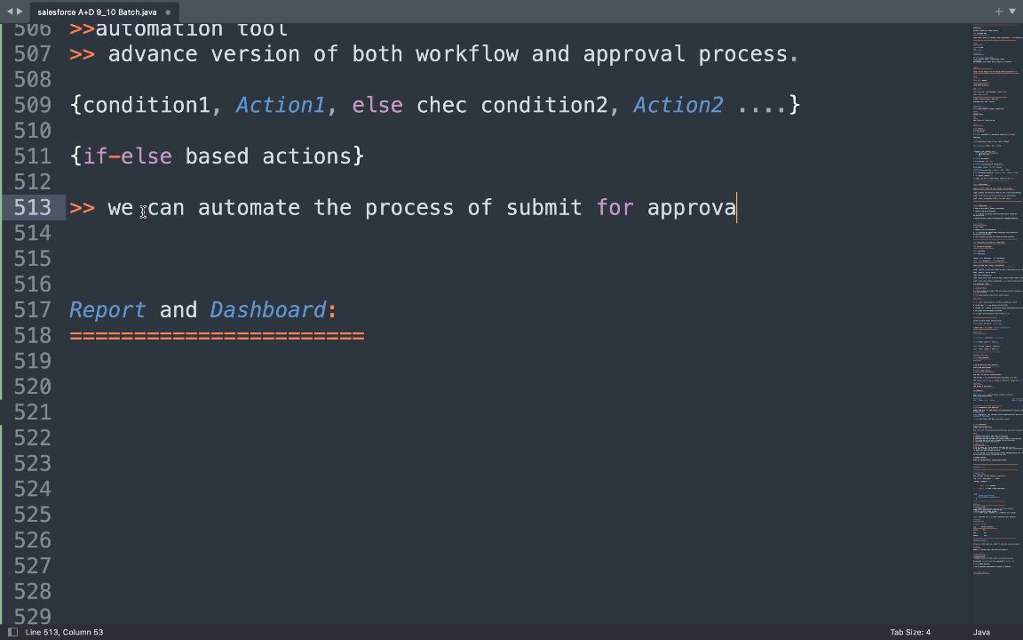
pyautogui.write('.')
pyautogui.press('BackSpace')
pyautogui.write('l.')
# Scroll through the notes and select 'Builders' in the Process Builders heading.
pyautogui.scroll(5, 153, 224)
pyautogui.scroll(10, 157, 229)
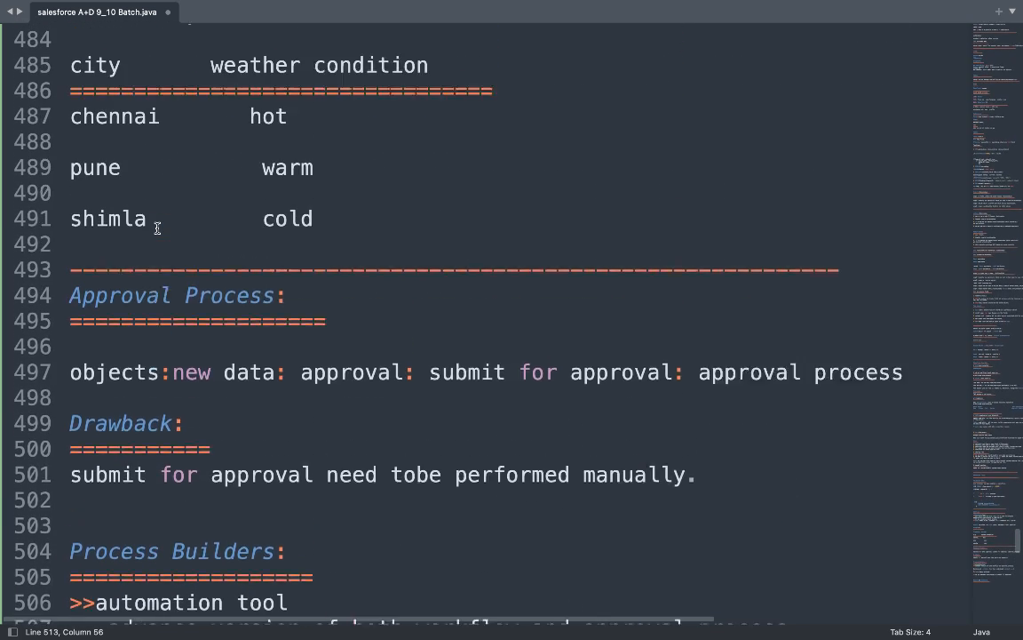
pyautogui.scroll(4, 158, 229)
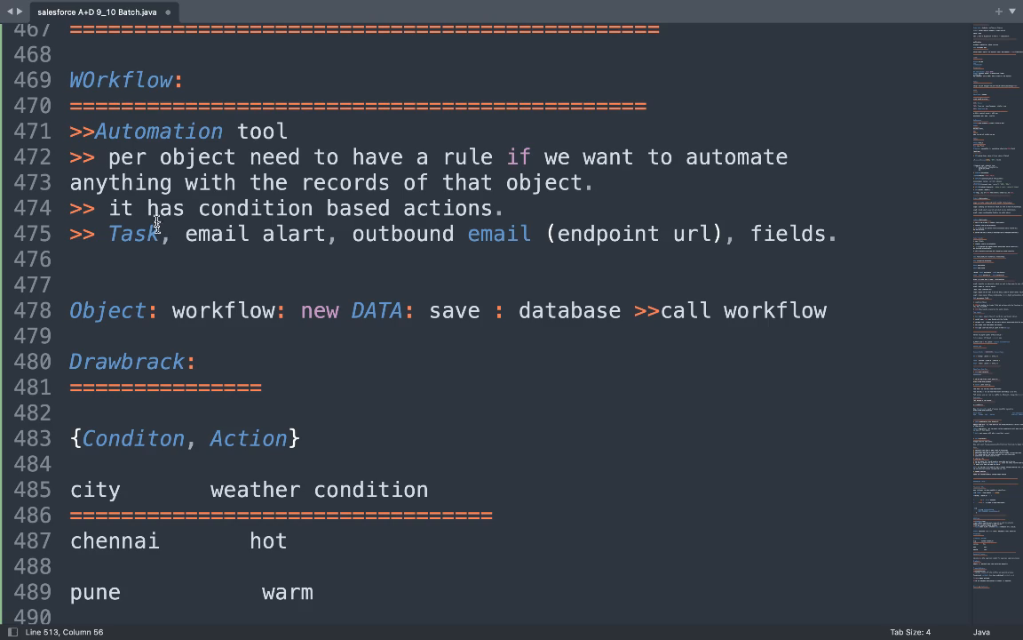
pyautogui.scroll(3, 180, 206)
pyautogui.scroll(-2, 181, 206)
pyautogui.scroll(8, 182, 206)
pyautogui.scroll(-13, 181, 206)
pyautogui.scroll(3, 182, 206)
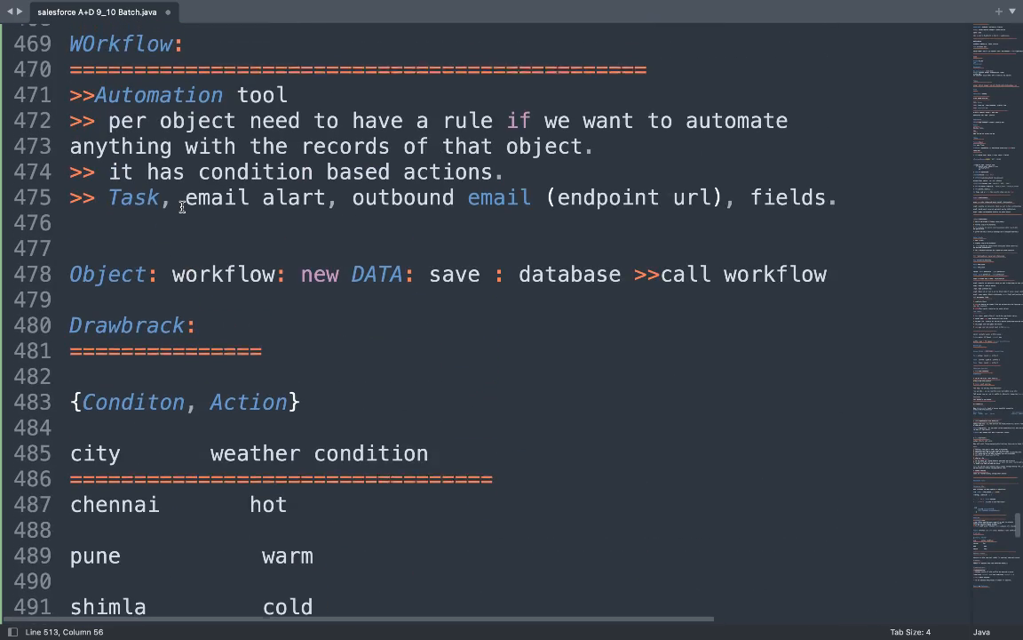
pyautogui.scroll(-1, 182, 207)
pyautogui.scroll(-4, 182, 207)
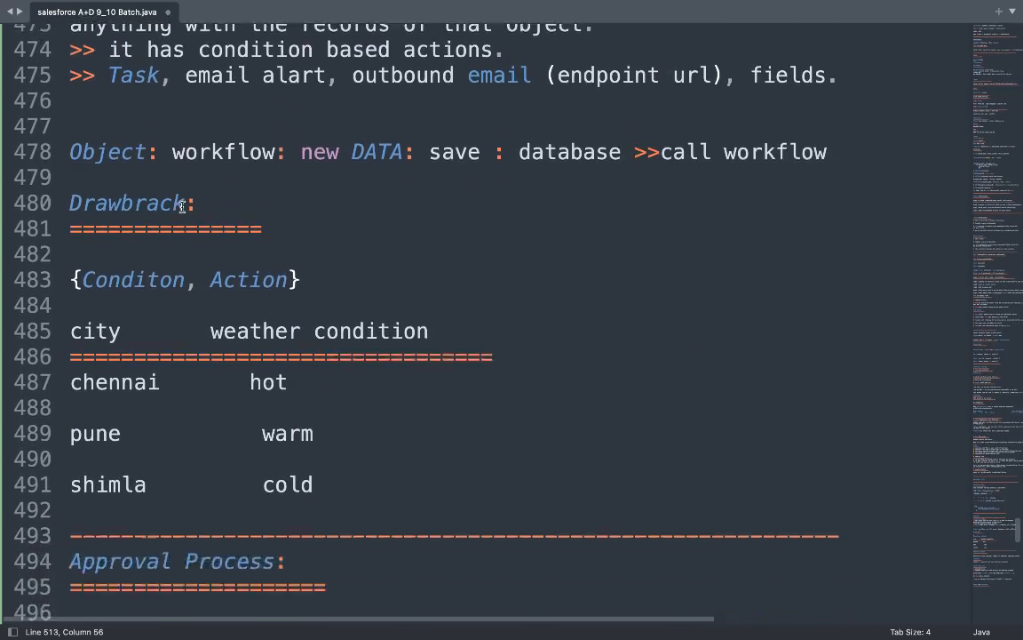
pyautogui.scroll(-3, 182, 207)
pyautogui.scroll(2, 182, 206)
pyautogui.scroll(-2, 182, 206)
pyautogui.scroll(1, 183, 206)
pyautogui.scroll(1, 182, 206)
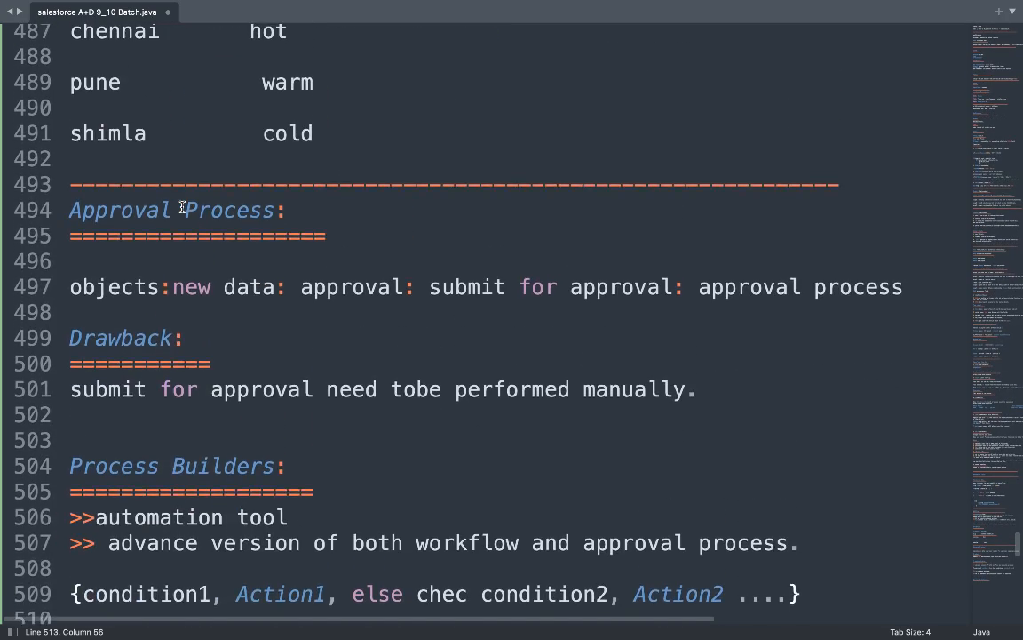
pyautogui.scroll(-3, 182, 207)
pyautogui.scroll(-1, 182, 206)
pyautogui.scroll(1, 182, 206)
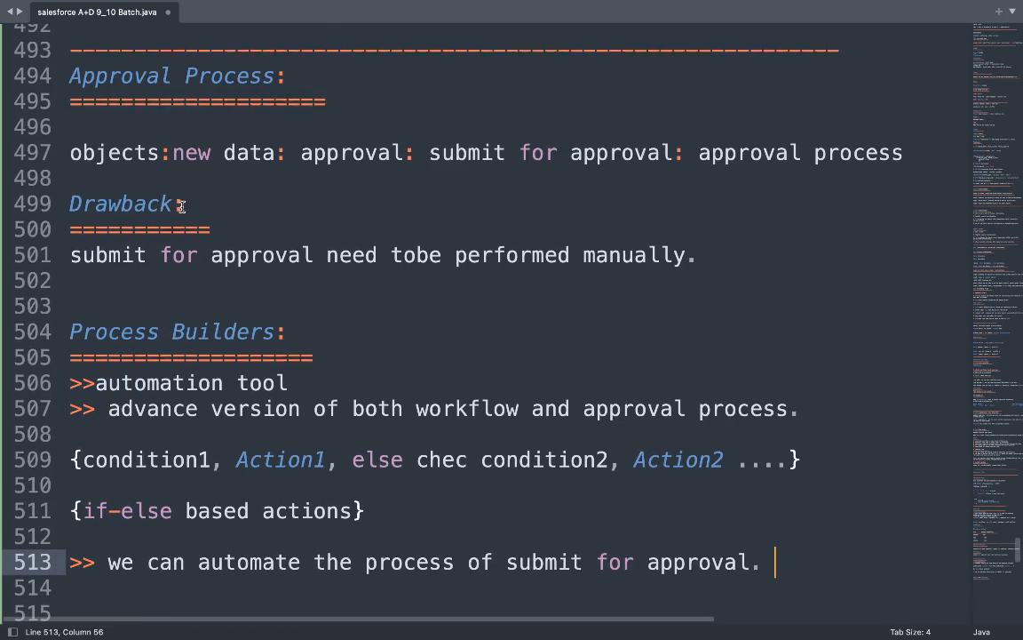
pyautogui.scroll(-1, 203, 332)
pyautogui.scroll(-1, 203, 332)
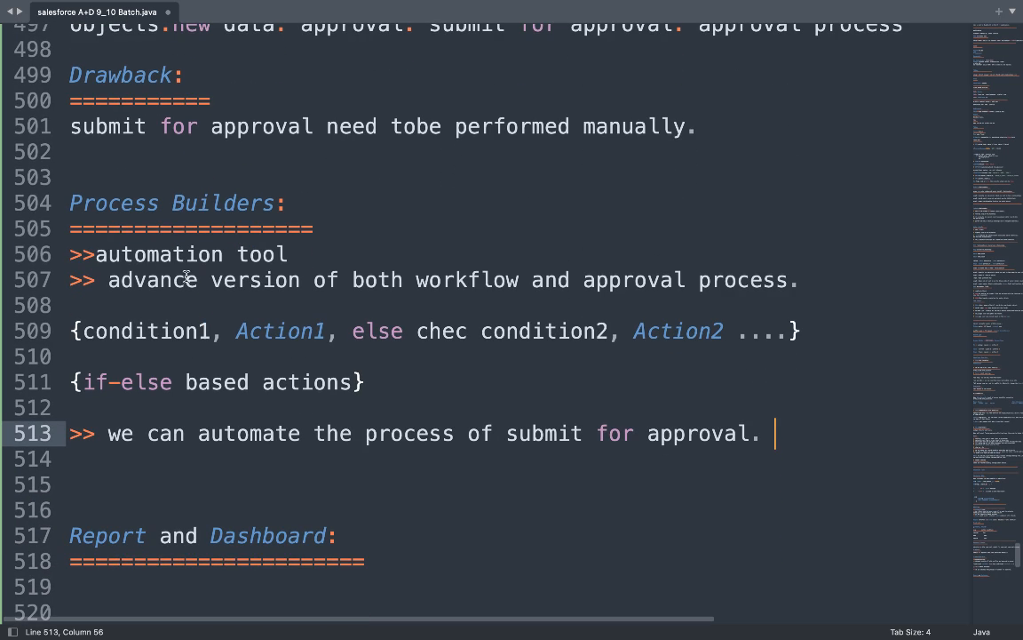
pyautogui.doubleClick(190, 202)
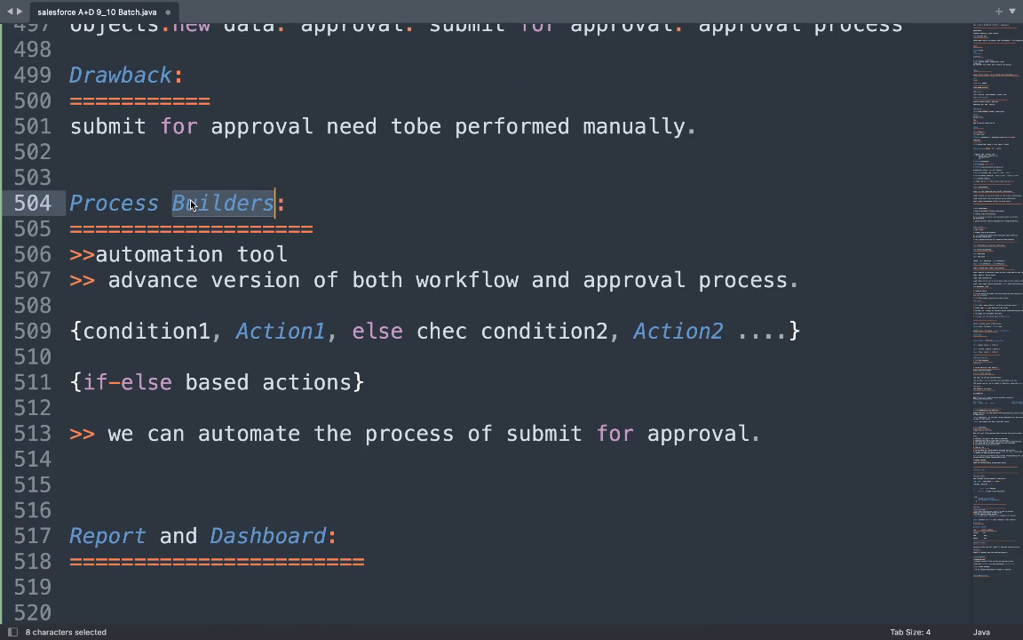
# Clear the selection on line 514 and switch to the Google Meet call in Chrome.
pyautogui.scroll(7, 190, 203)
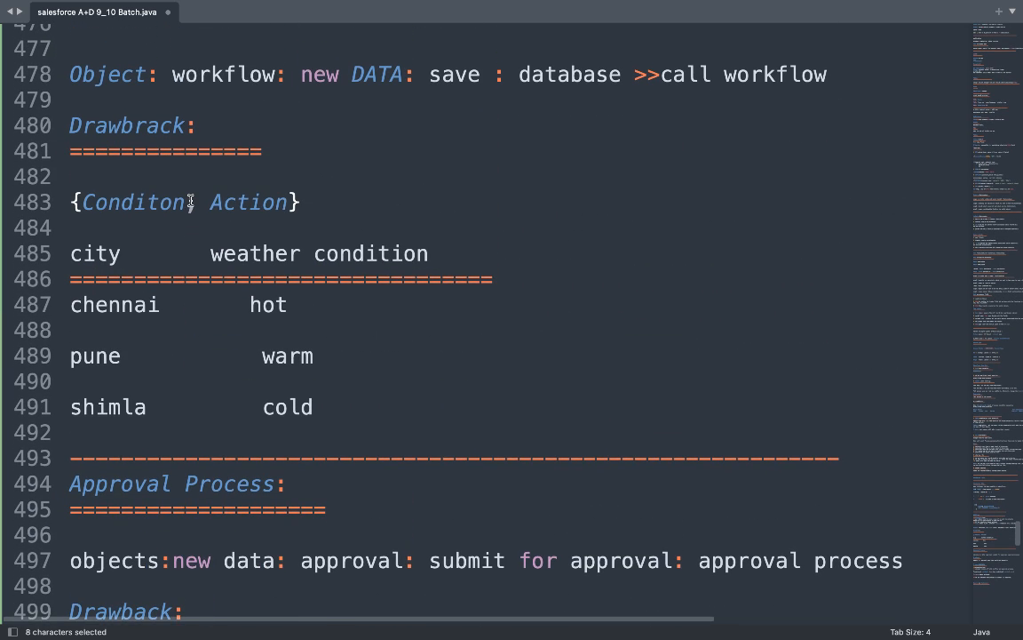
pyautogui.scroll(4, 190, 202)
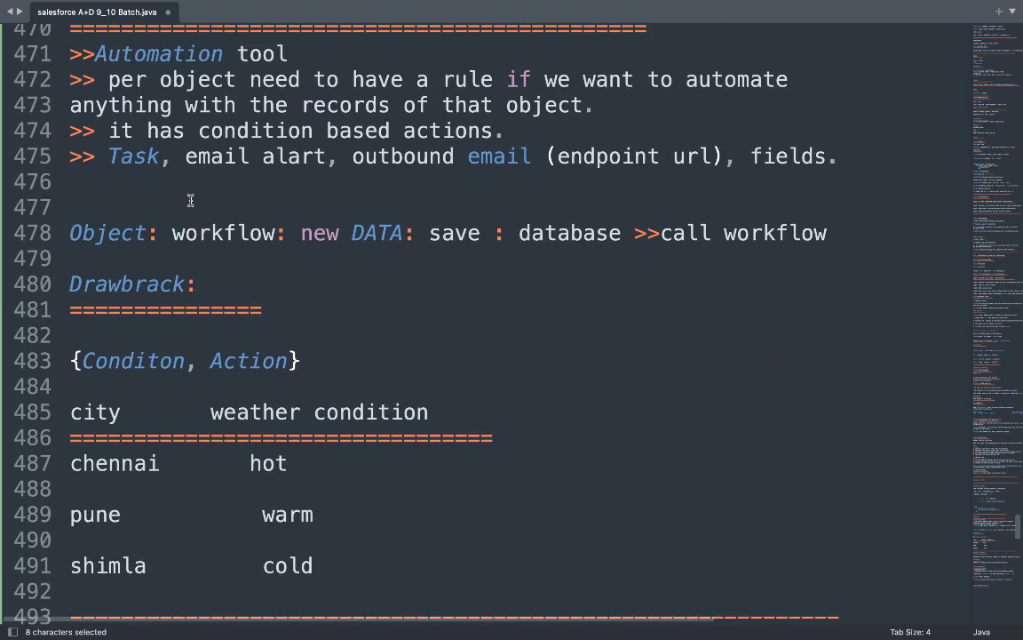
pyautogui.scroll(-7, 190, 201)
pyautogui.scroll(-6, 190, 200)
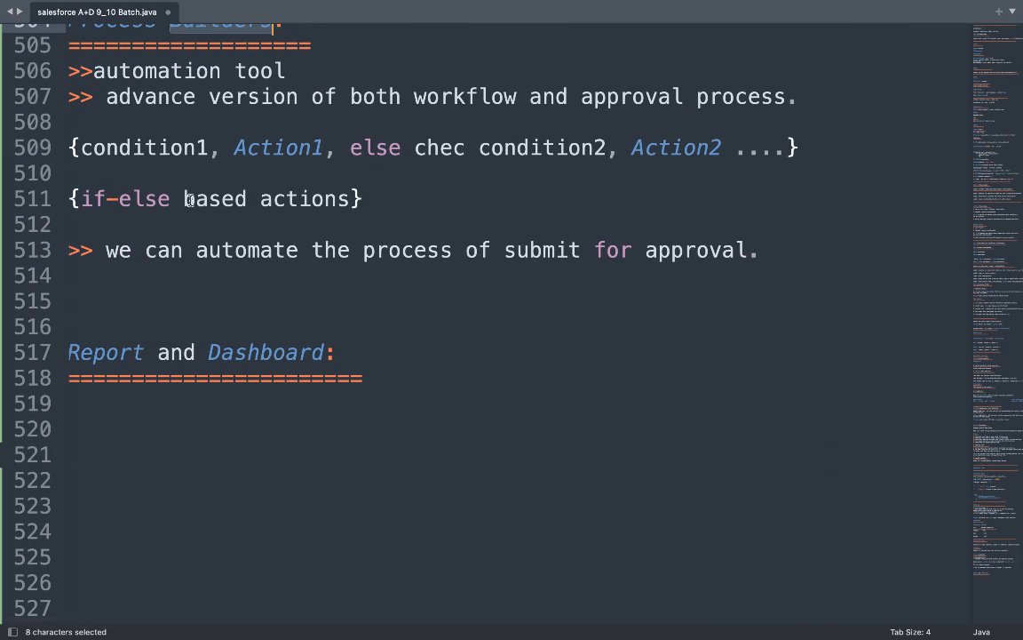
pyautogui.hscroll(-1, 190, 200)
pyautogui.click(108, 287)
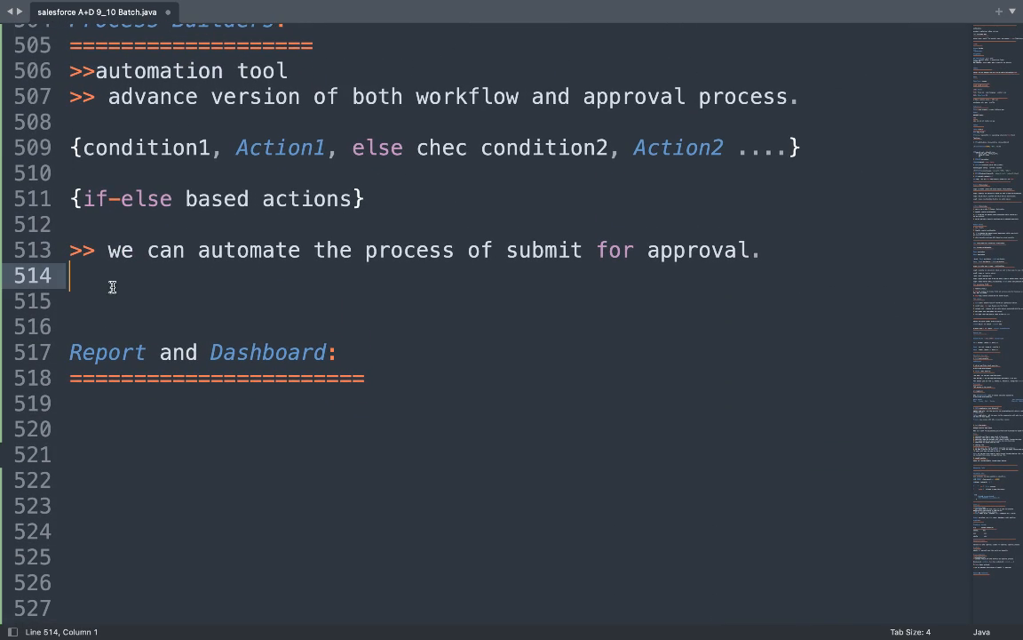
pyautogui.rightClick(128, 297)
pyautogui.hotkey('ctrl', 'Left')
pyautogui.hotkey('ctrl', 'Right')
pyautogui.hotkey('ctrl', 'Right')
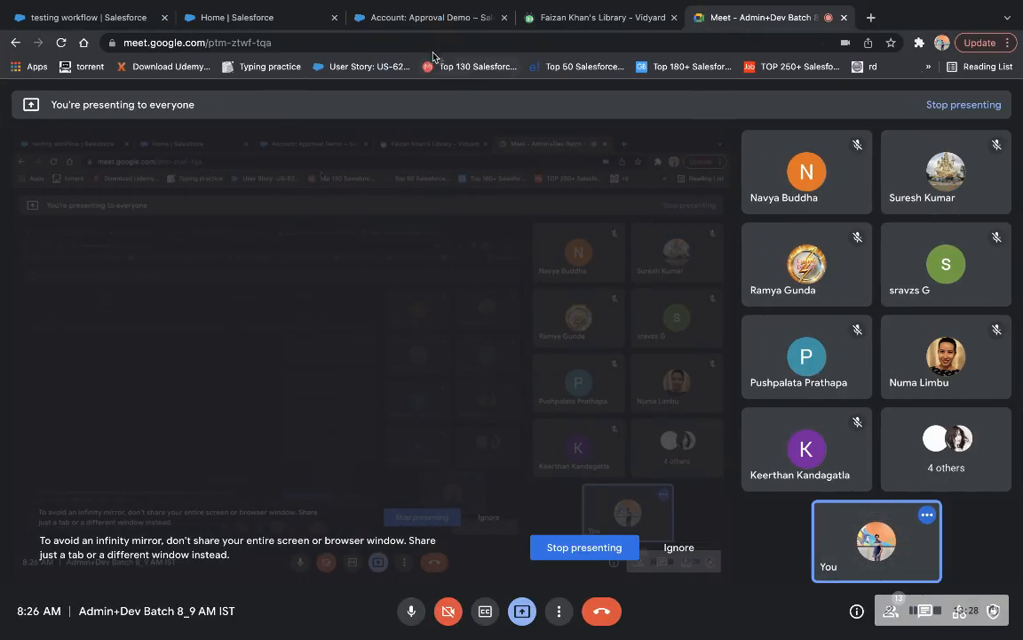
# Close the extra Lightning setup and account tabs and log in to Salesforce.
pyautogui.click(424, 19)
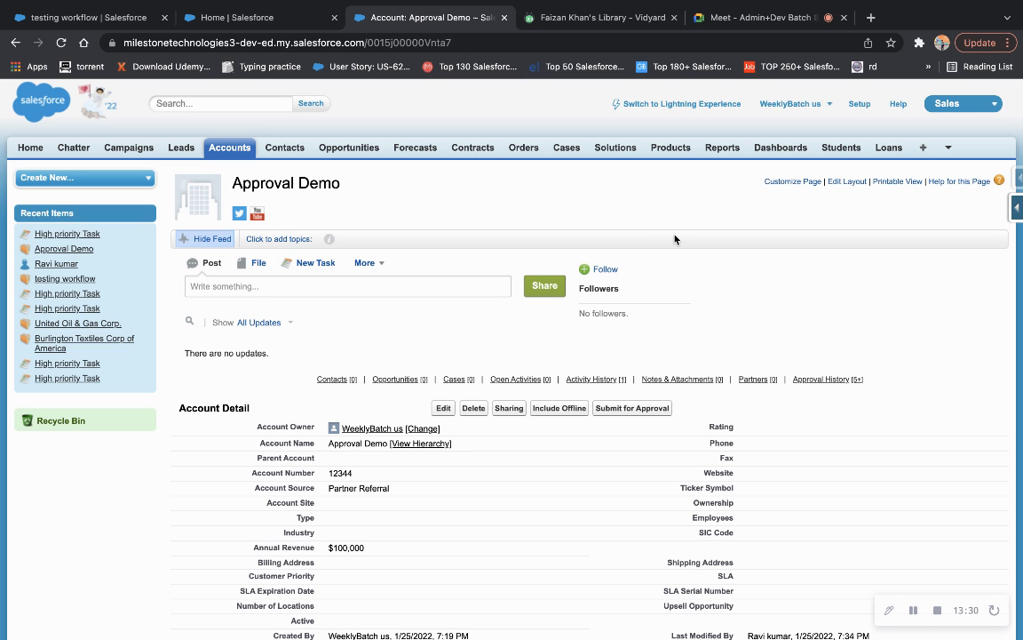
pyautogui.click(859, 105)
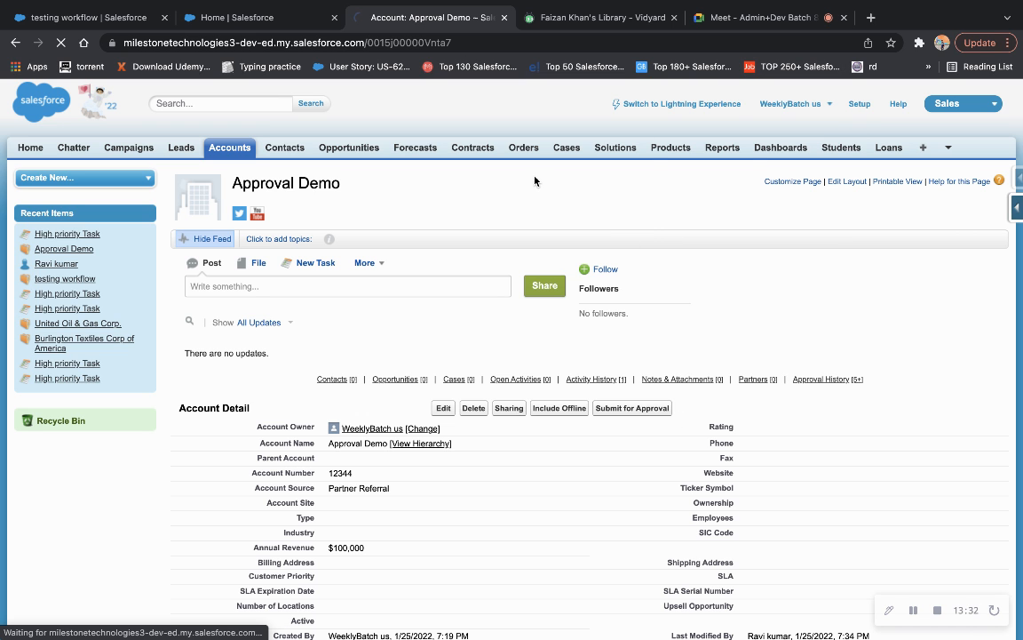
pyautogui.click(277, 20)
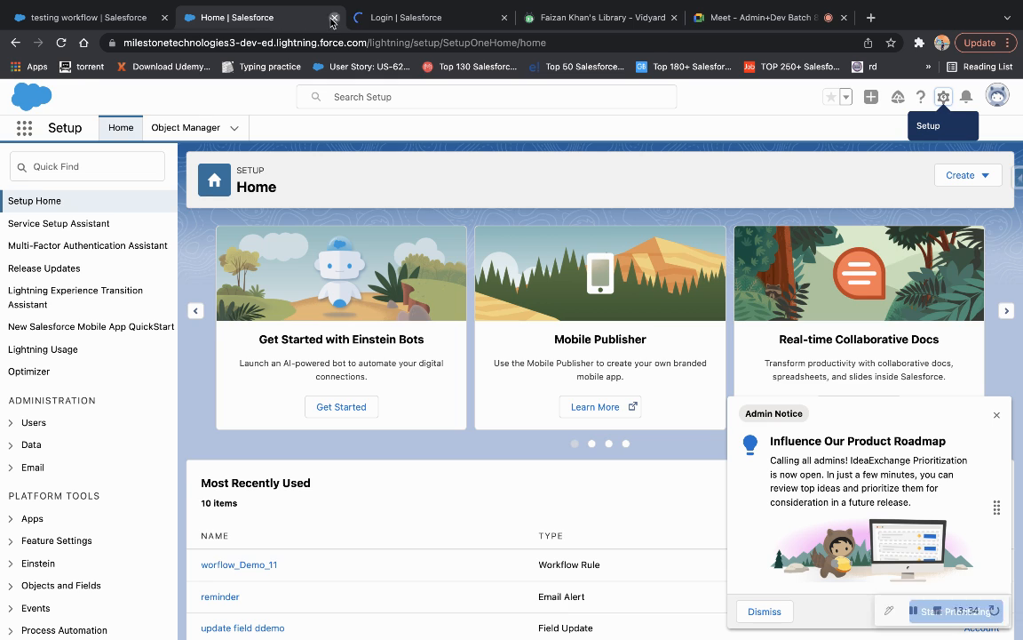
pyautogui.click(333, 18)
pyautogui.click(133, 18)
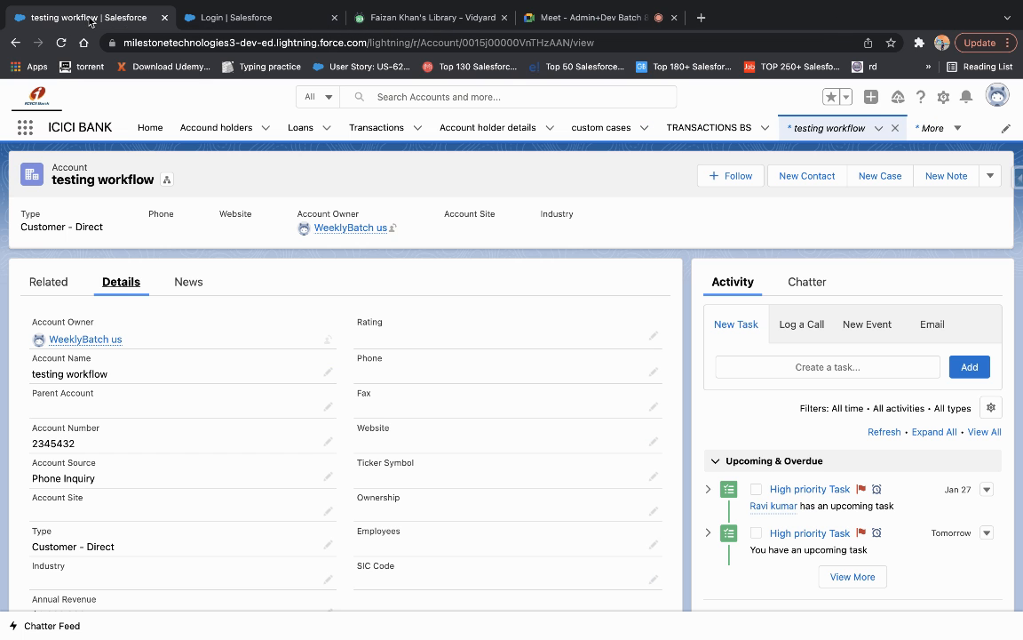
pyautogui.click(164, 18)
pyautogui.click(250, 423)
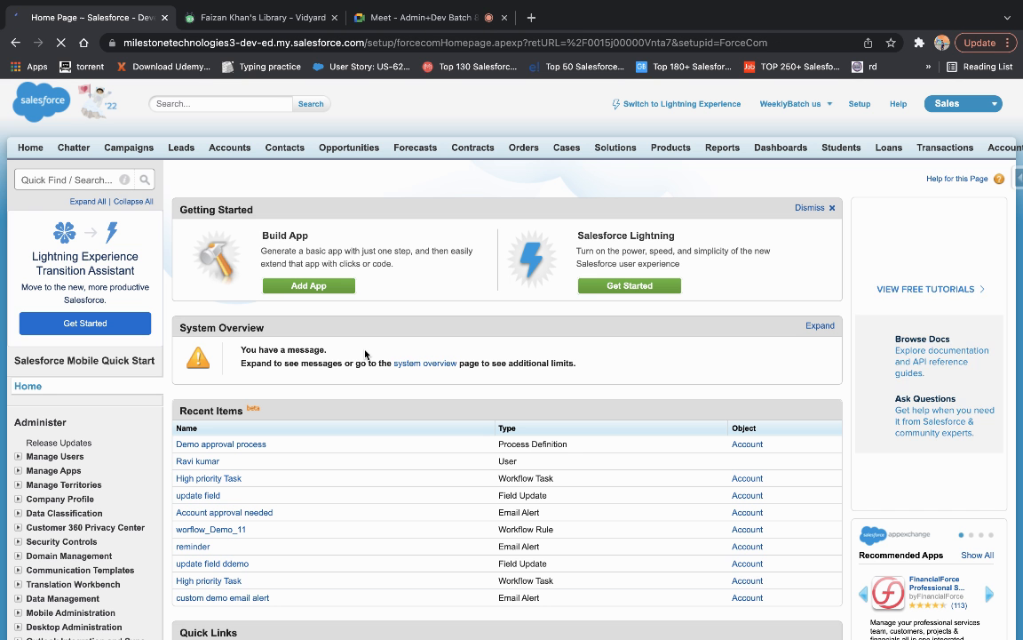
# Find Process Builder in Setup via Quick Find 'process bu' and start a new process.
pyautogui.click(860, 104)
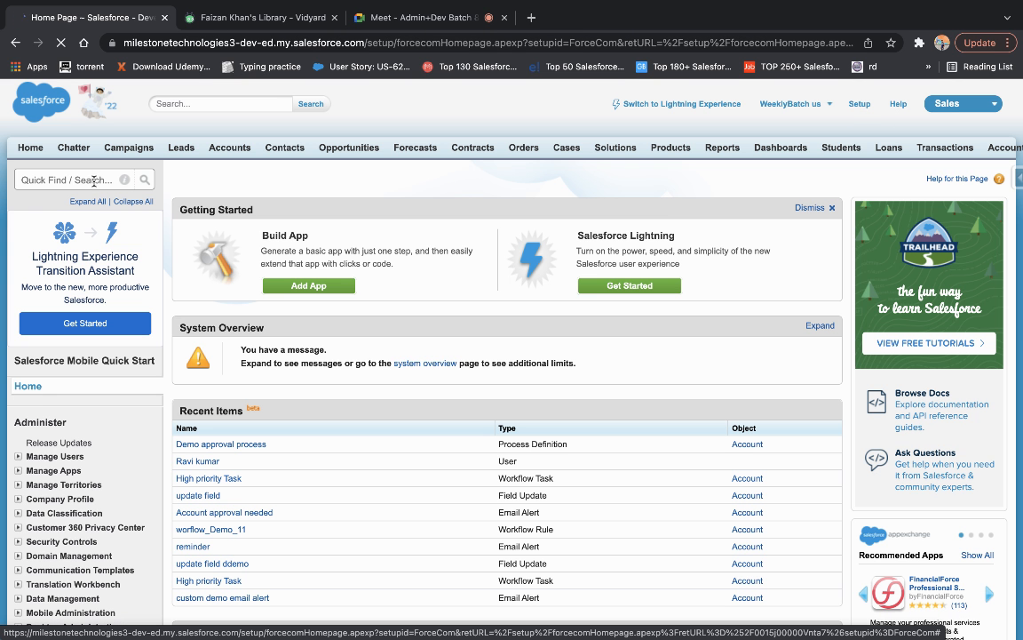
pyautogui.click(94, 180)
pyautogui.write('proc')
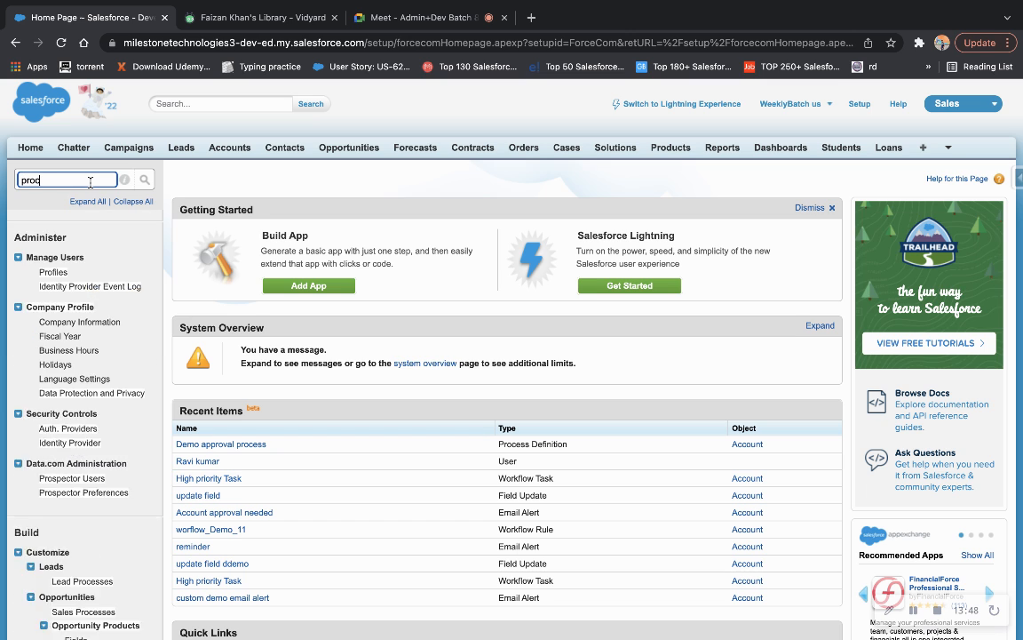
pyautogui.write('ess')
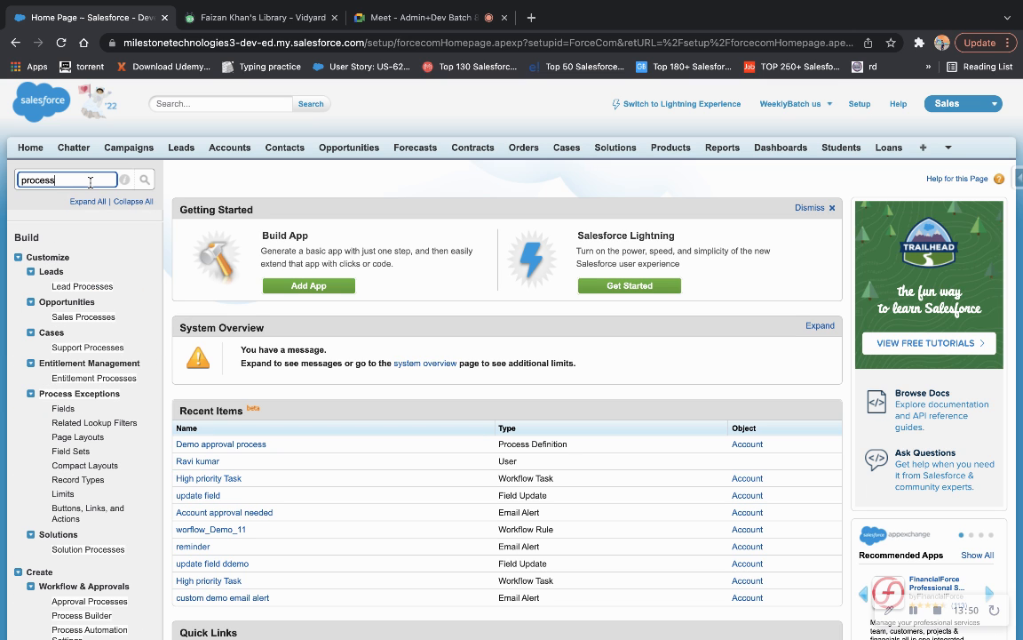
pyautogui.write(' buil')
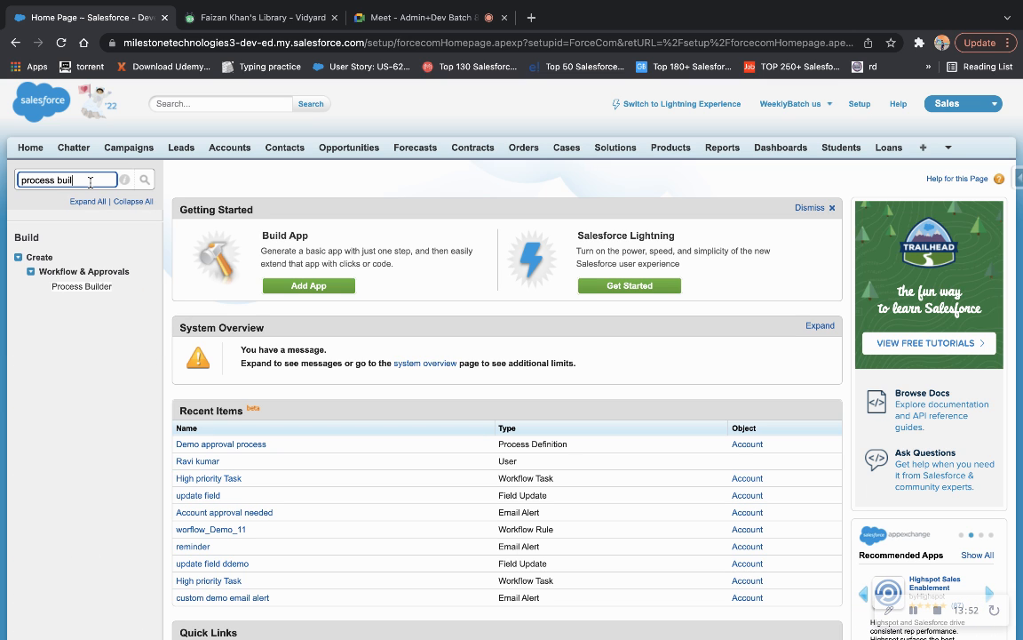
pyautogui.keyDown('ctrl'); pyautogui.click(82, 287); pyautogui.keyUp('ctrl')
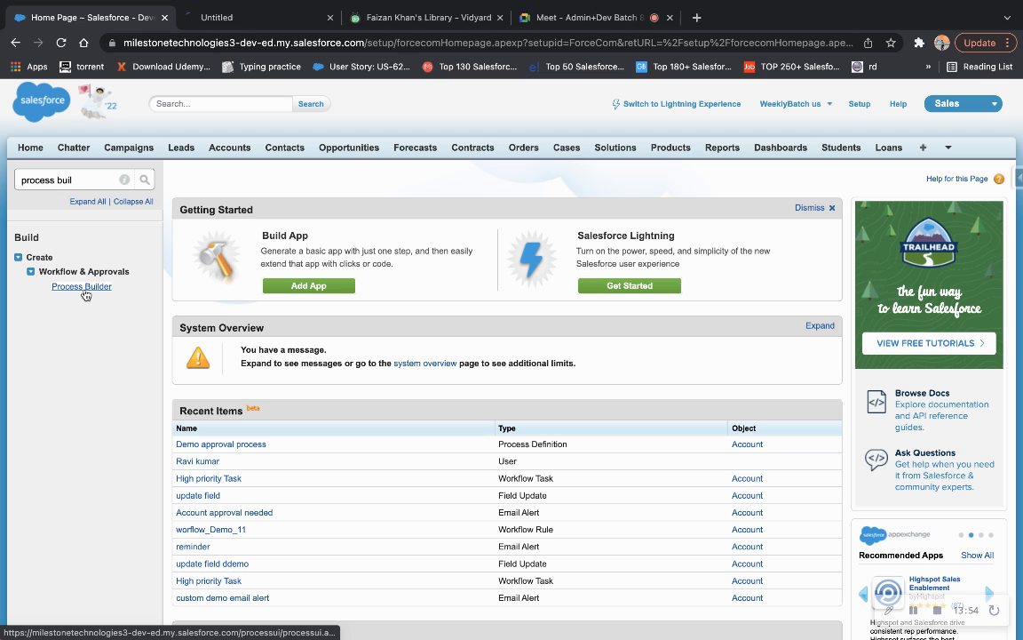
pyautogui.click(262, 25)
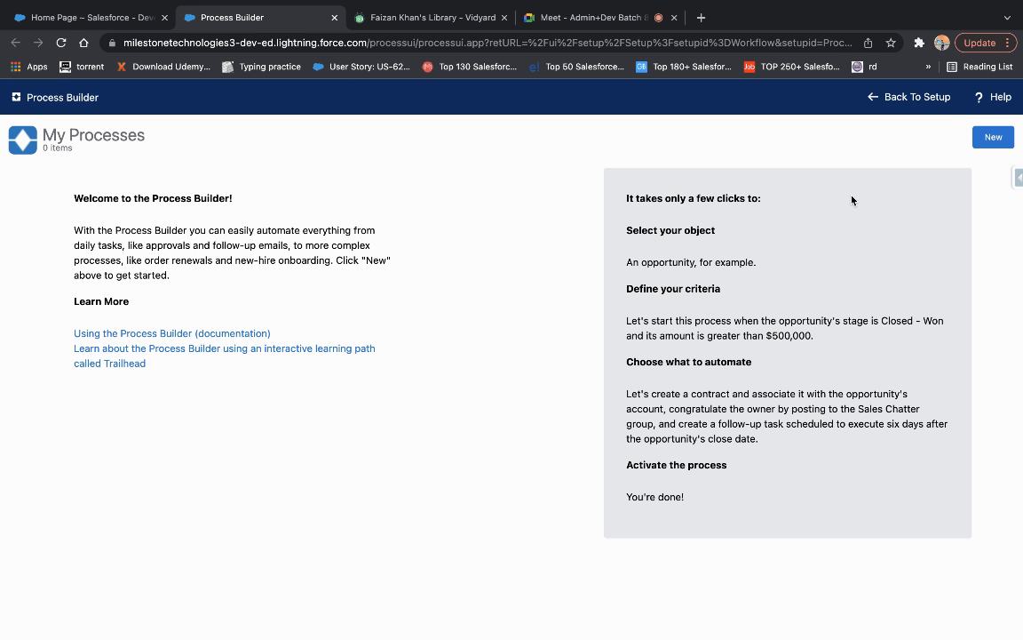
pyautogui.click(991, 139)
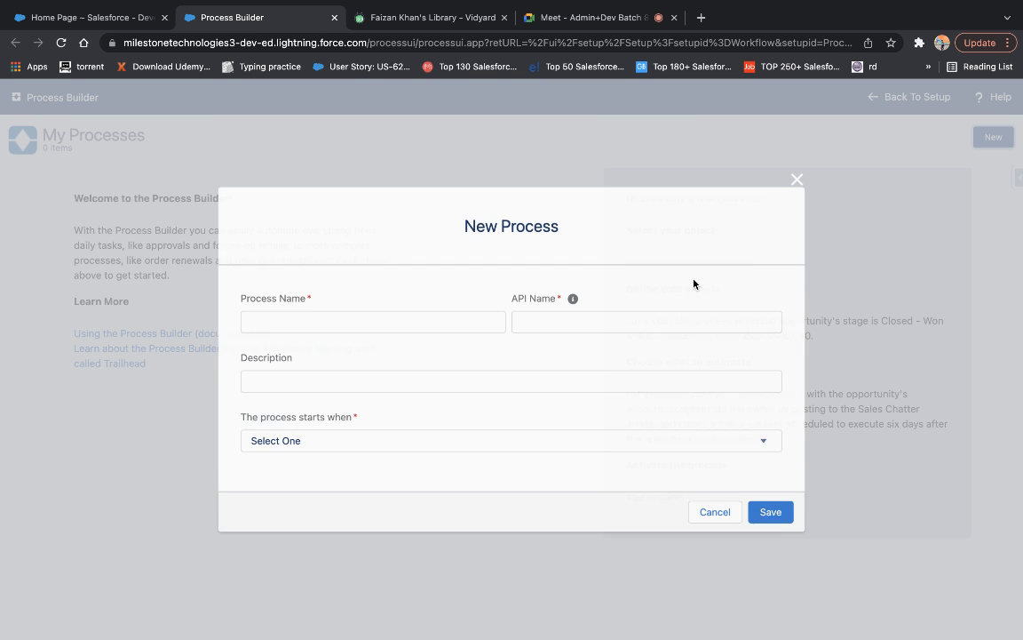
pyautogui.click(365, 323)
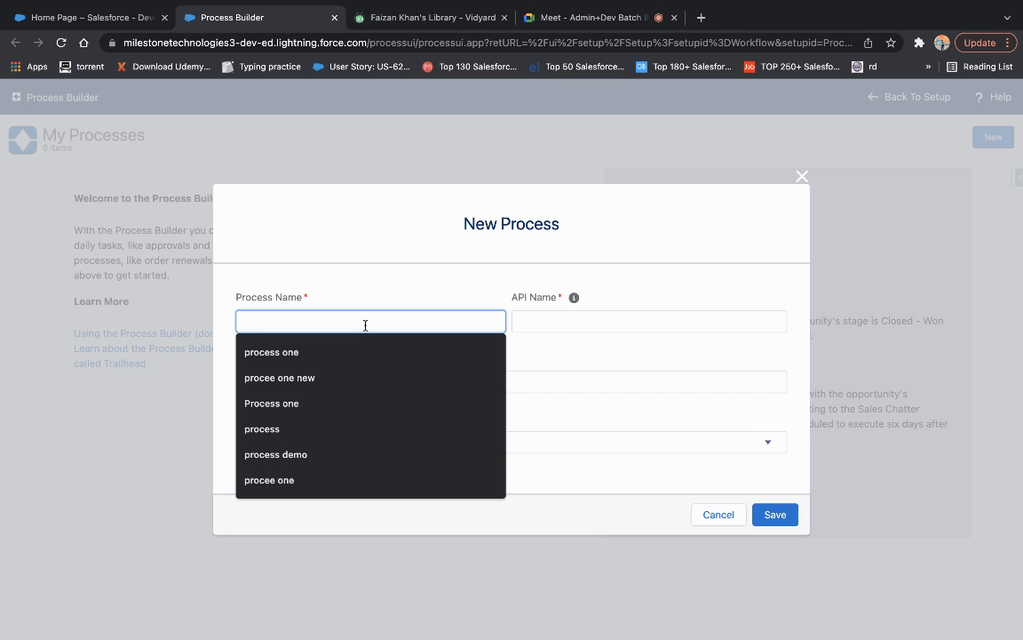
# Save a new process 'process builder demo' that starts when a record changes, then return to the notes.
pyautogui.write('process ')
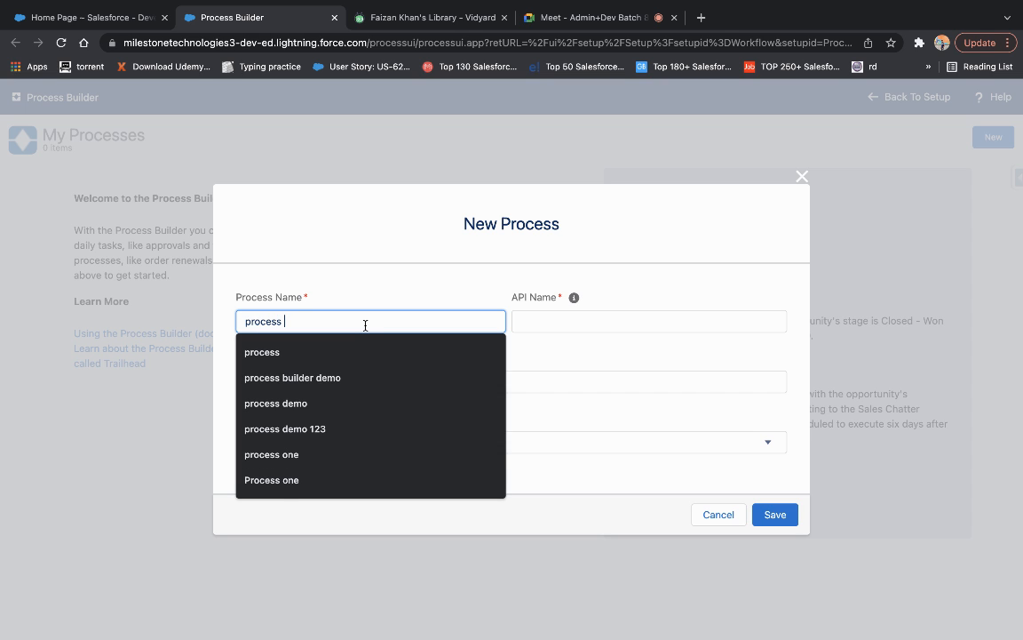
pyautogui.write('builder')
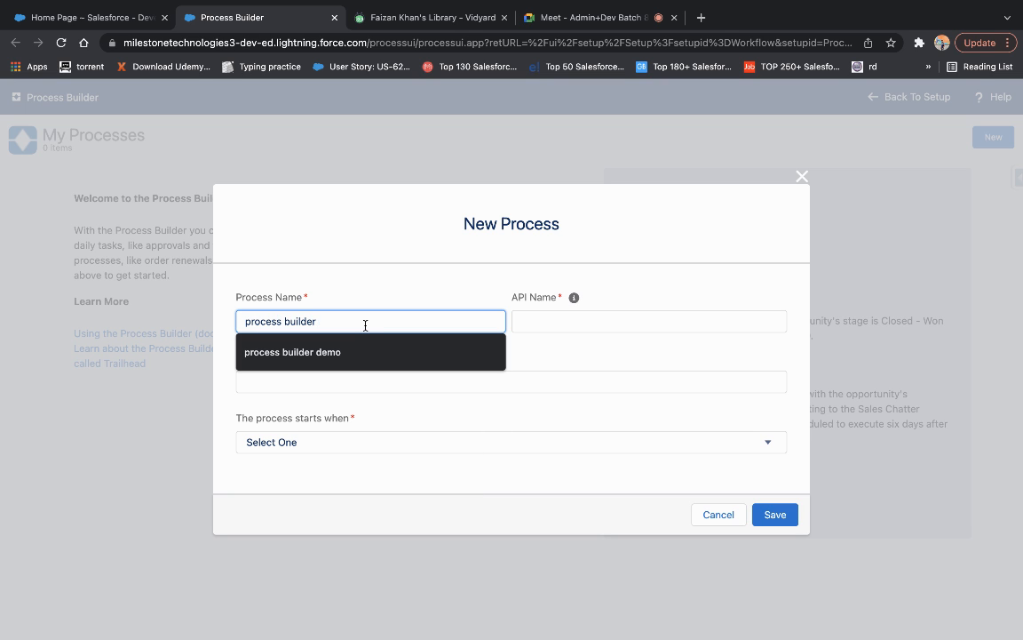
pyautogui.write(' demo')
pyautogui.press('Tab')
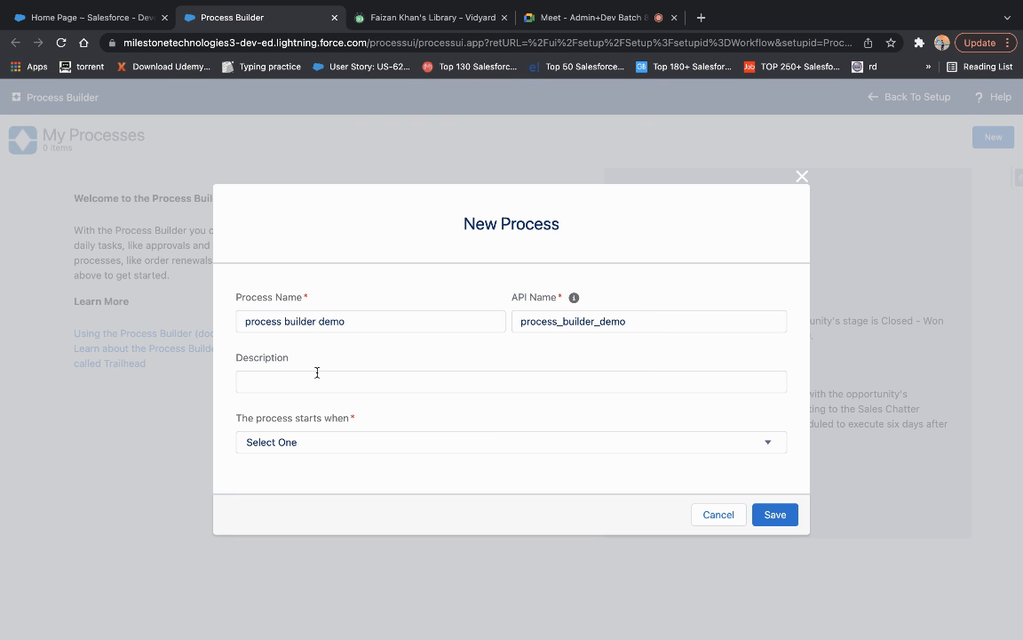
pyautogui.click(353, 449)
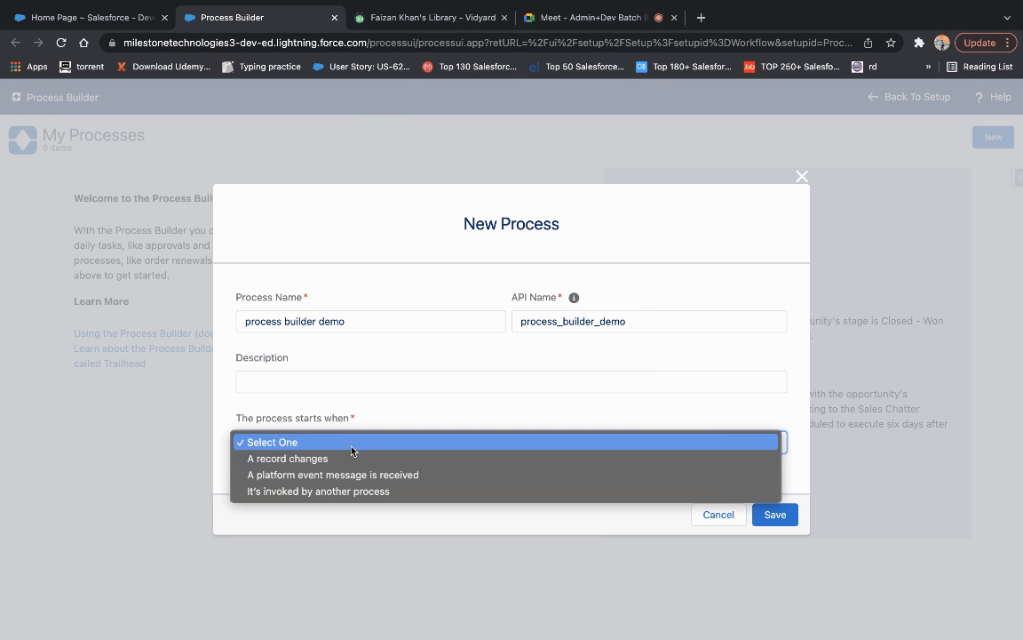
pyautogui.click(353, 459)
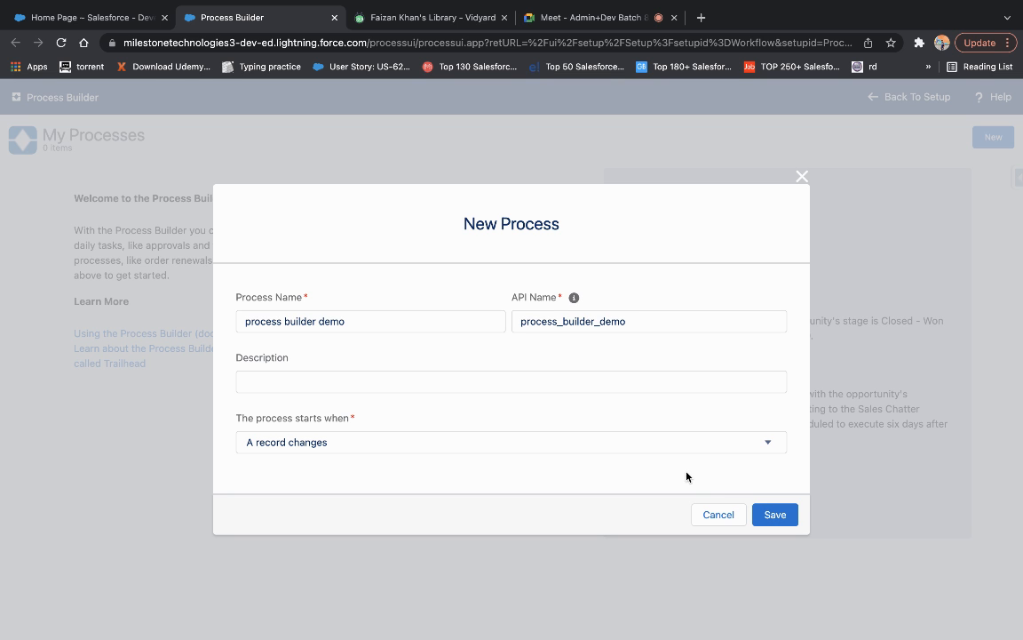
pyautogui.click(776, 521)
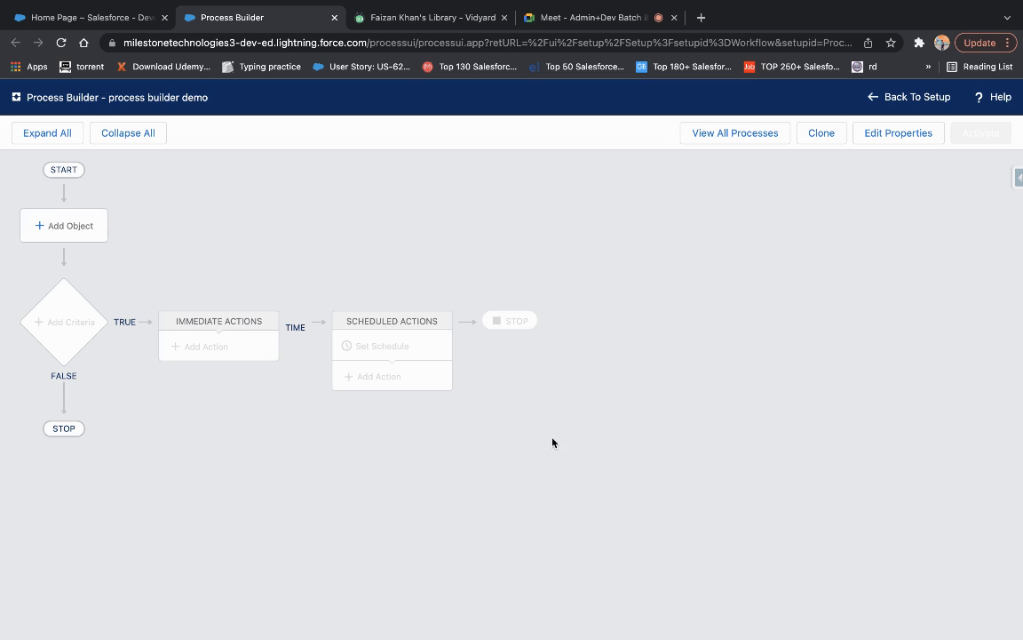
pyautogui.hotkey('ctrl', 'Left')
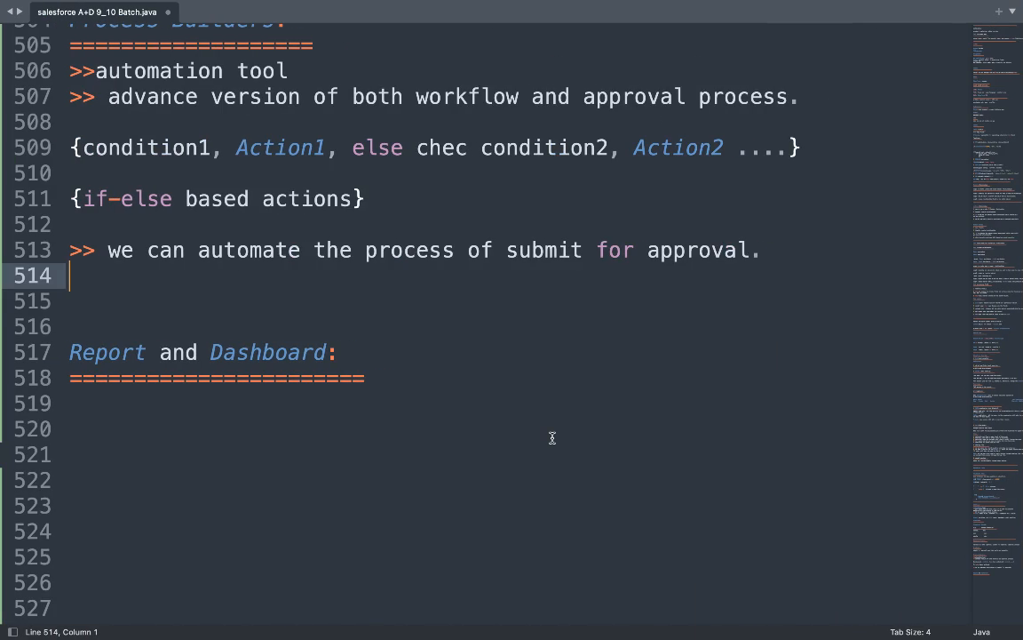
pyautogui.scroll(5, 552, 437)
pyautogui.scroll(3, 551, 437)
pyautogui.scroll(-2, 551, 437)
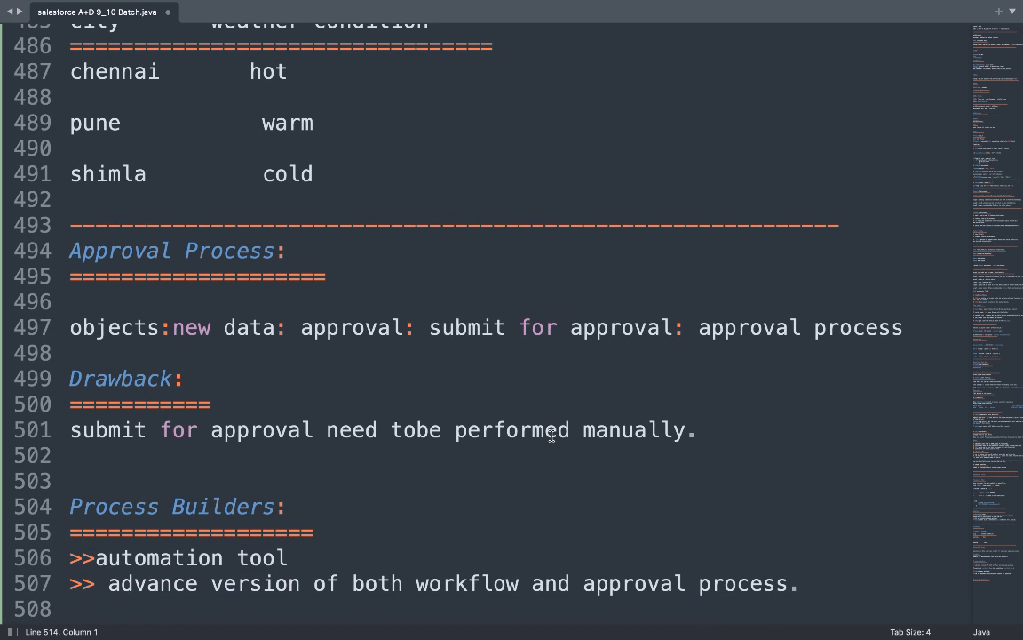
pyautogui.hotkey('ctrl', 'Right')
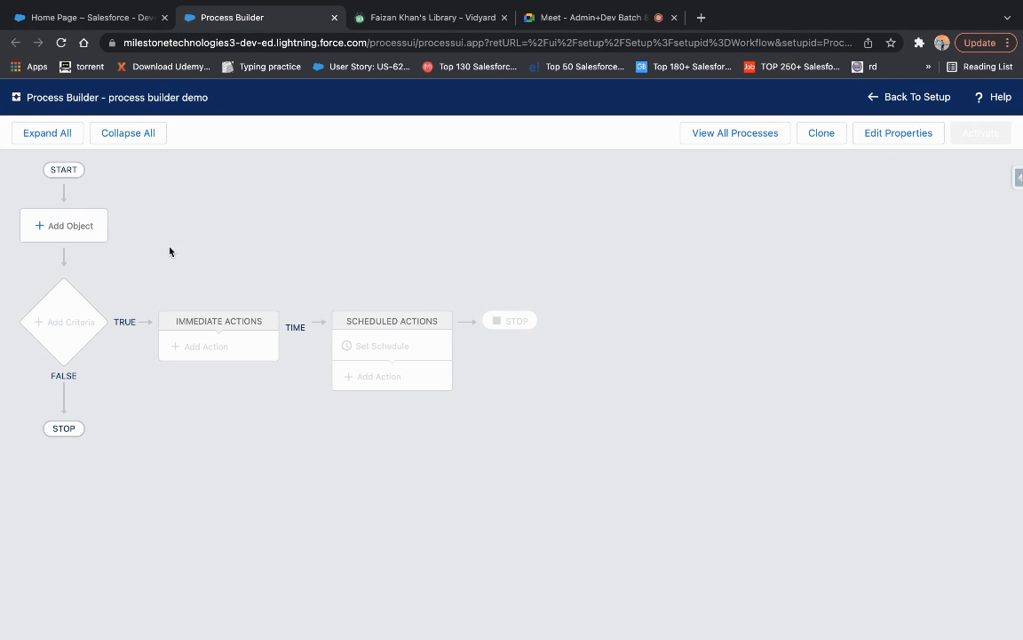
# Set the process object to Account, starting when a record is created or edited, and save.
pyautogui.click(60, 229)
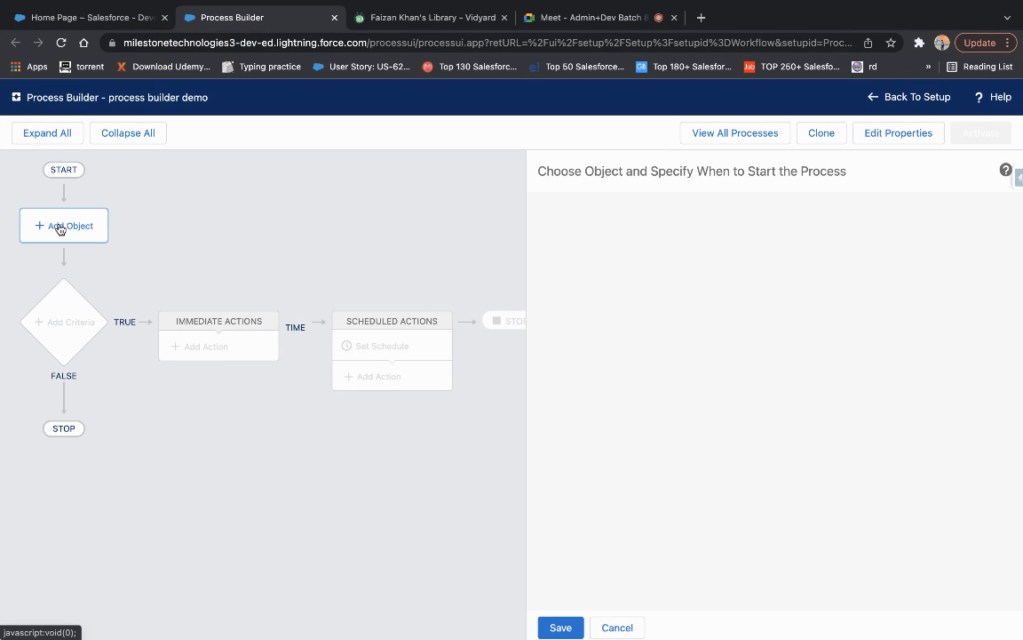
pyautogui.click(600, 233)
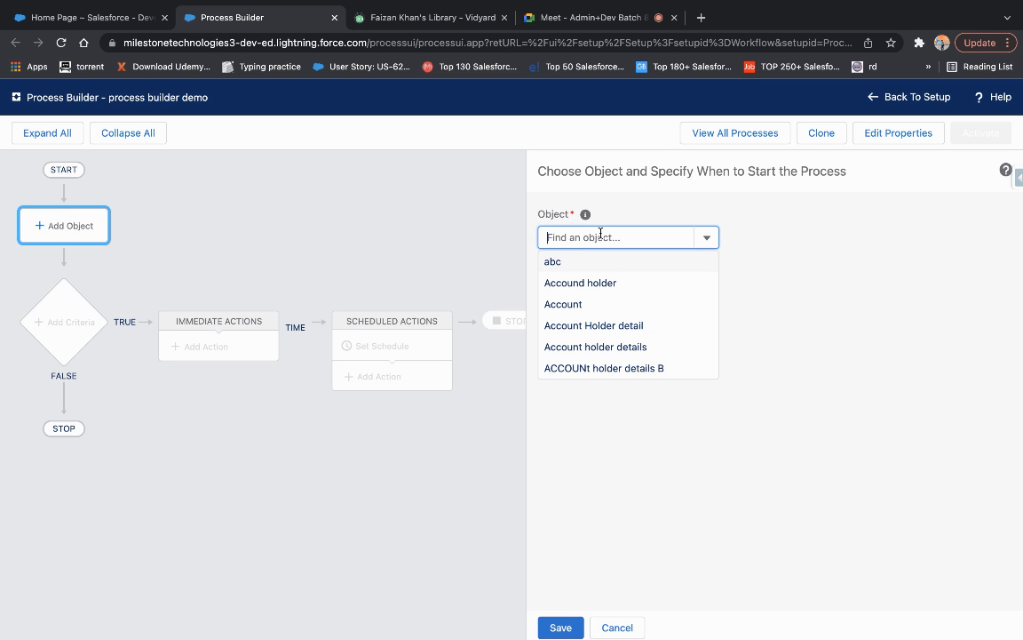
pyautogui.write('accou')
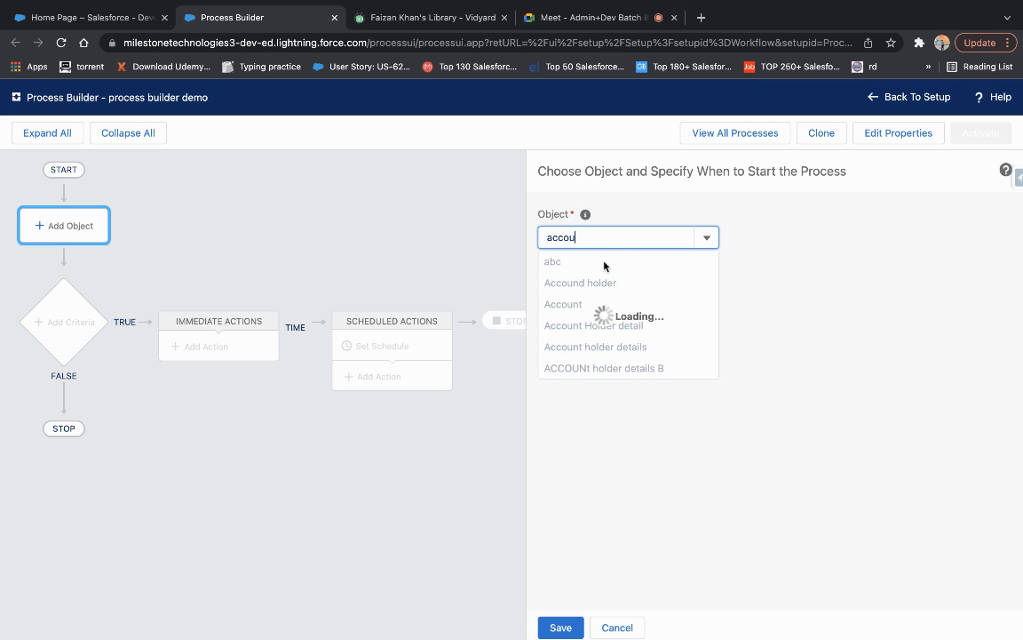
pyautogui.click(586, 285)
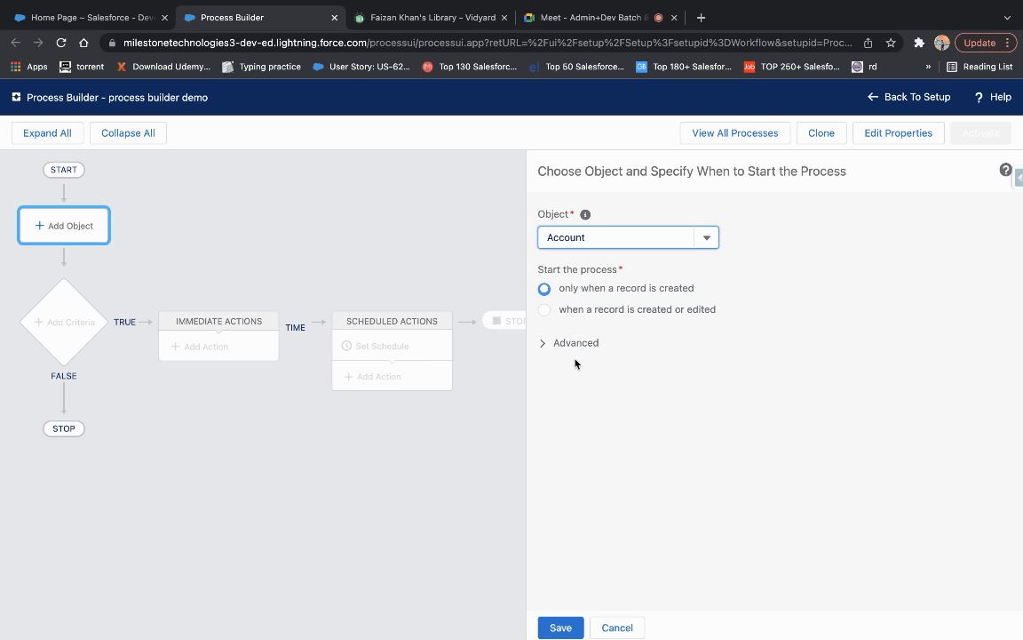
pyautogui.click(544, 310)
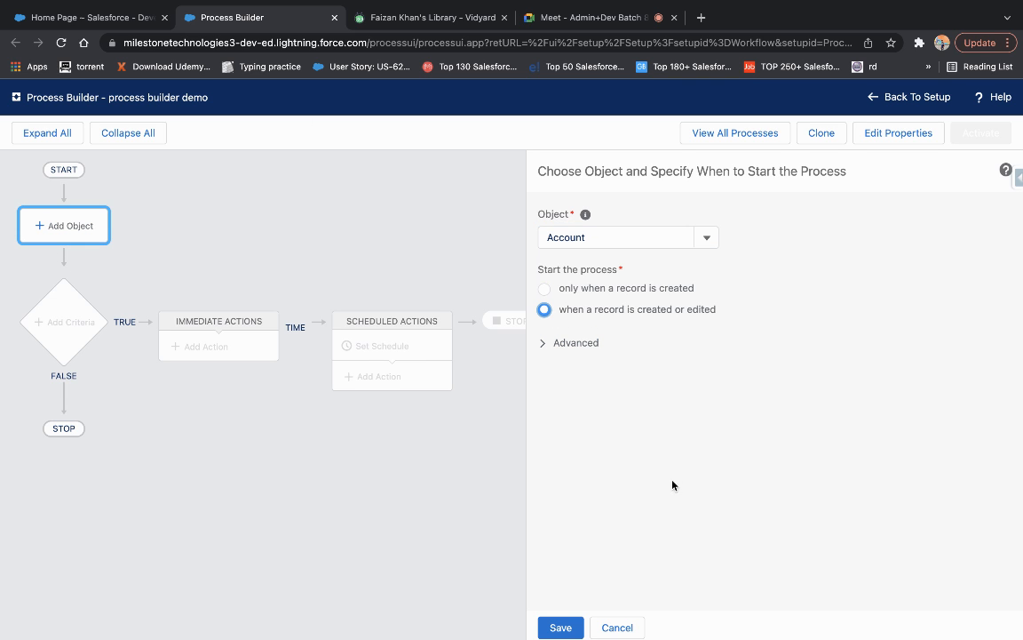
pyautogui.click(558, 626)
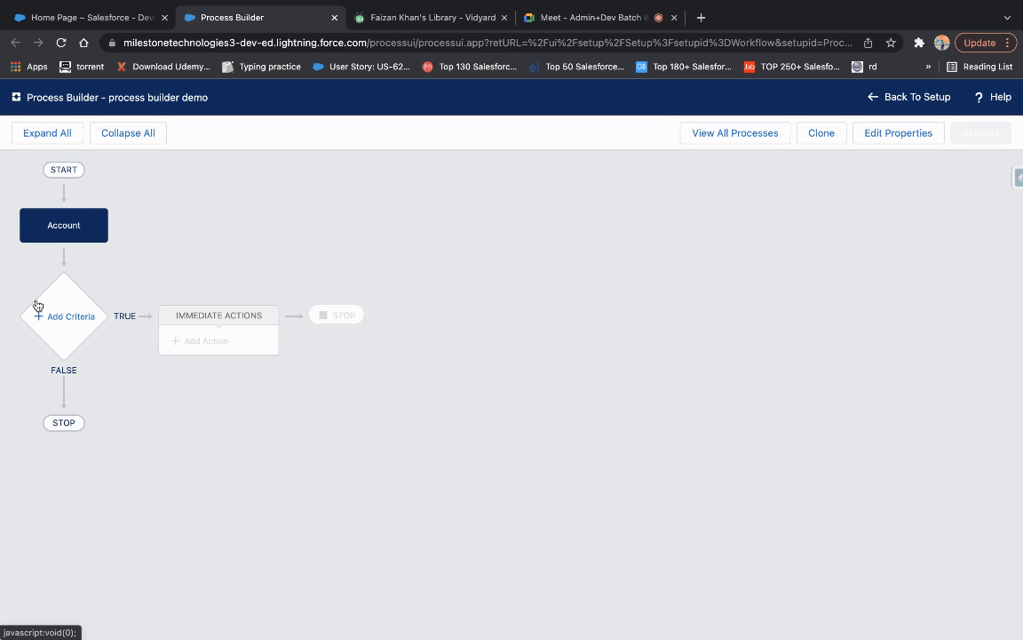
pyautogui.click(69, 316)
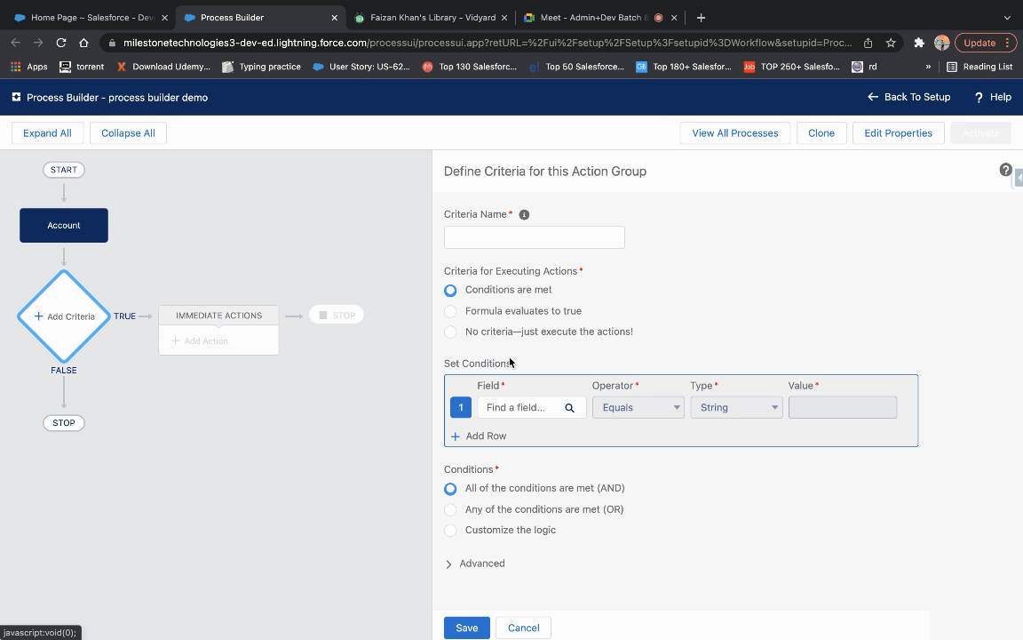
# Name the criteria rating_hot with condition Account Rating equals Hot, combined by OR logic.
pyautogui.click(519, 246)
pyautogui.write('rating_hot')
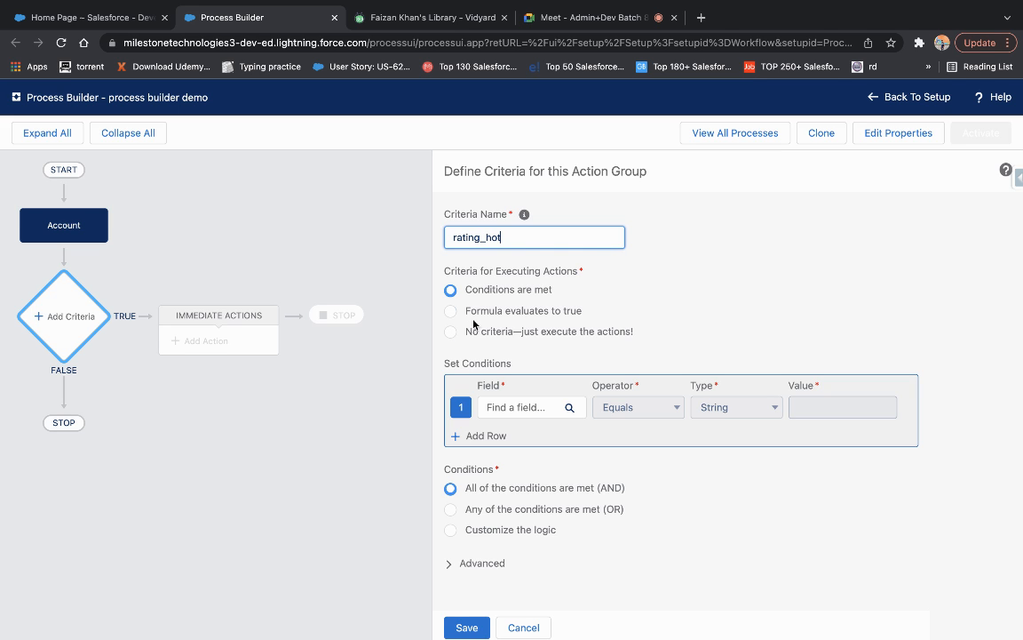
pyautogui.click(514, 413)
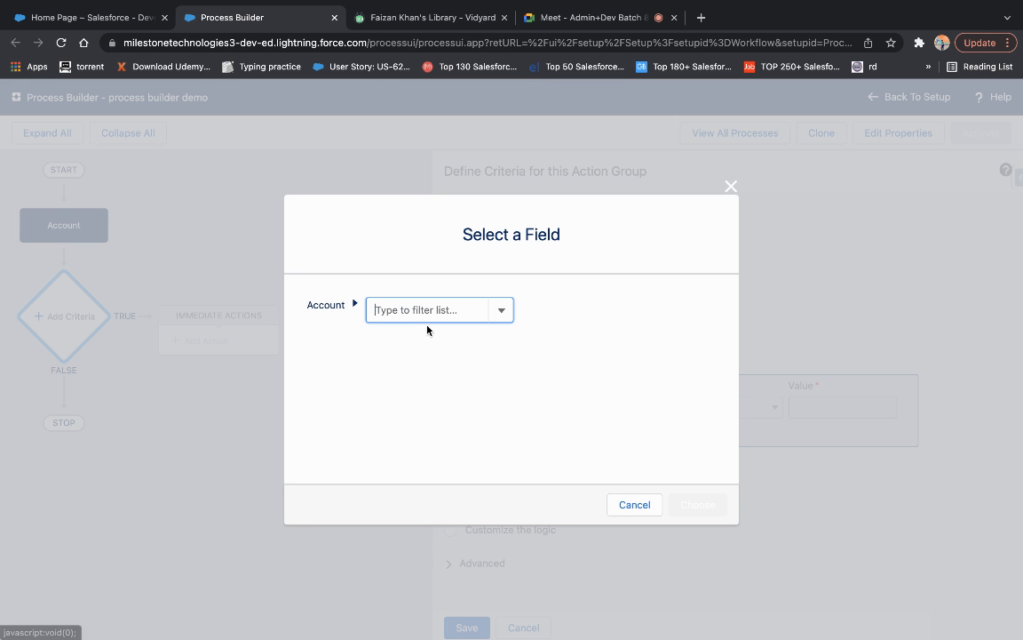
pyautogui.write('rating')
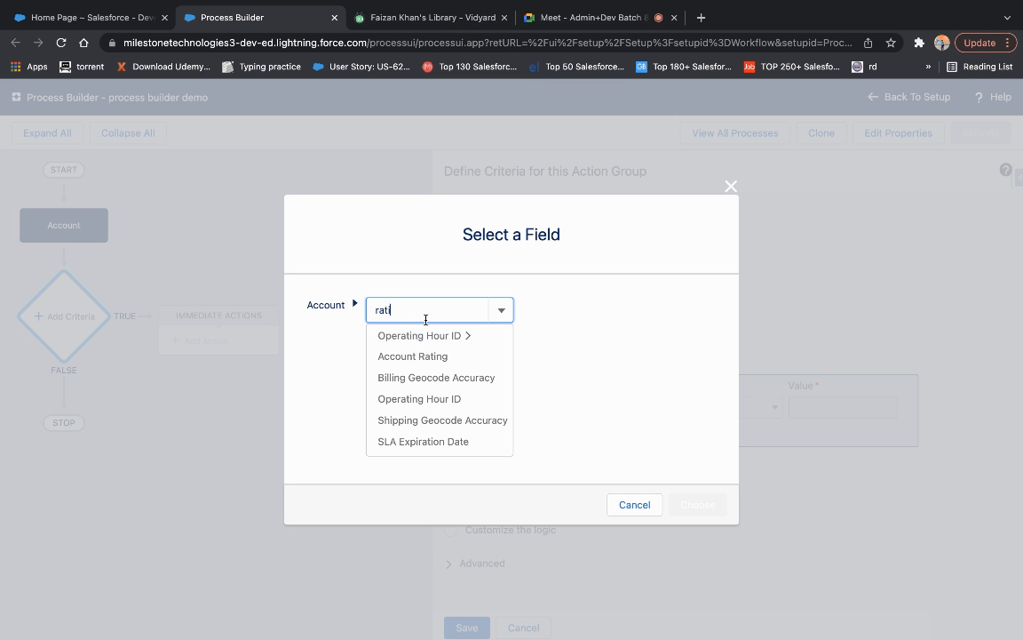
pyautogui.click(446, 357)
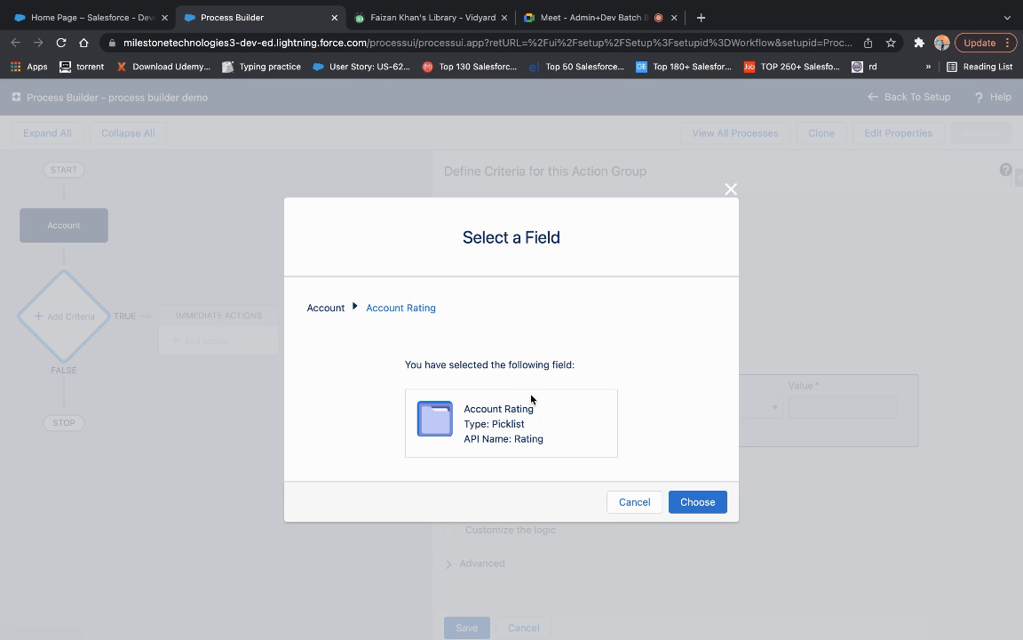
pyautogui.click(683, 501)
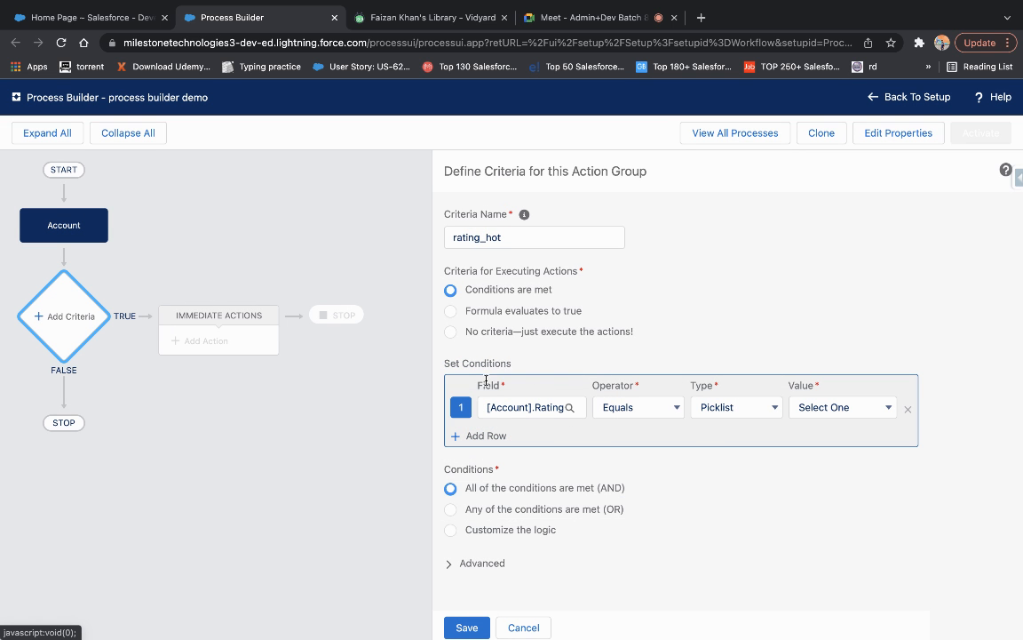
pyautogui.click(646, 408)
pyautogui.click(672, 324)
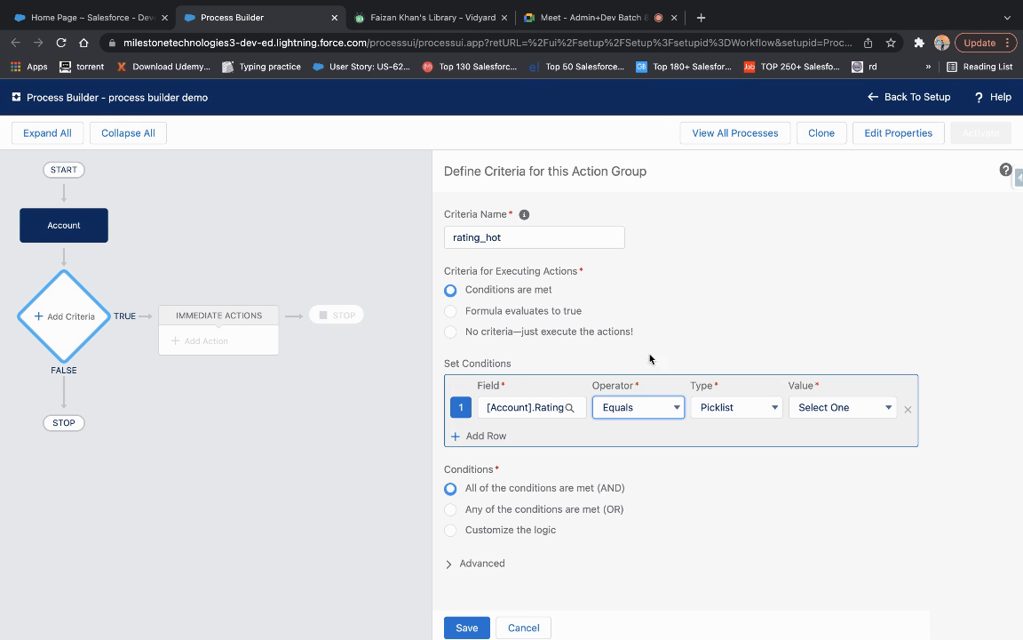
pyautogui.click(837, 408)
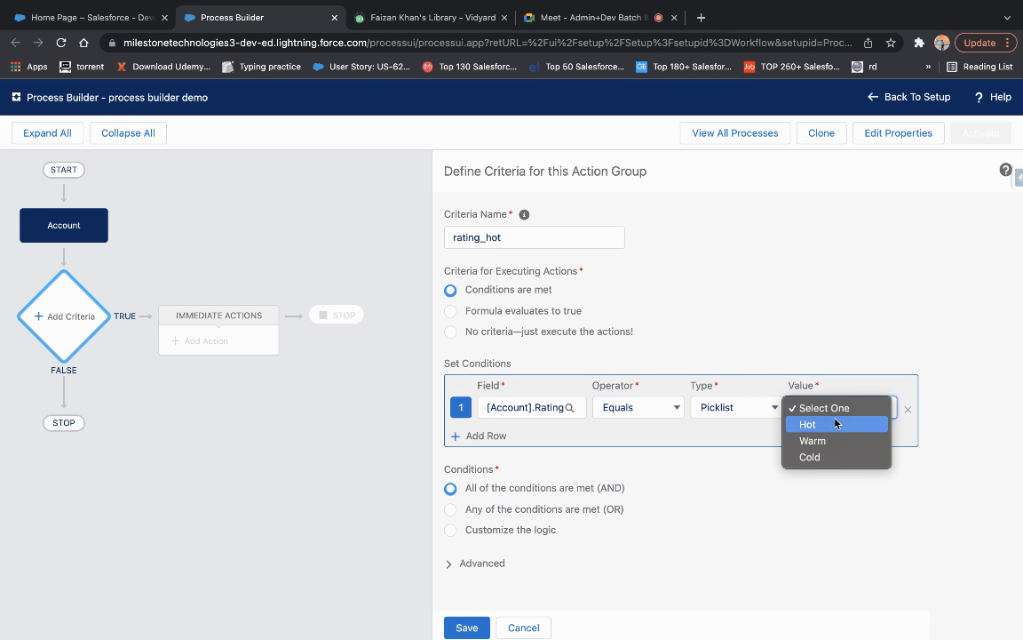
pyautogui.click(825, 430)
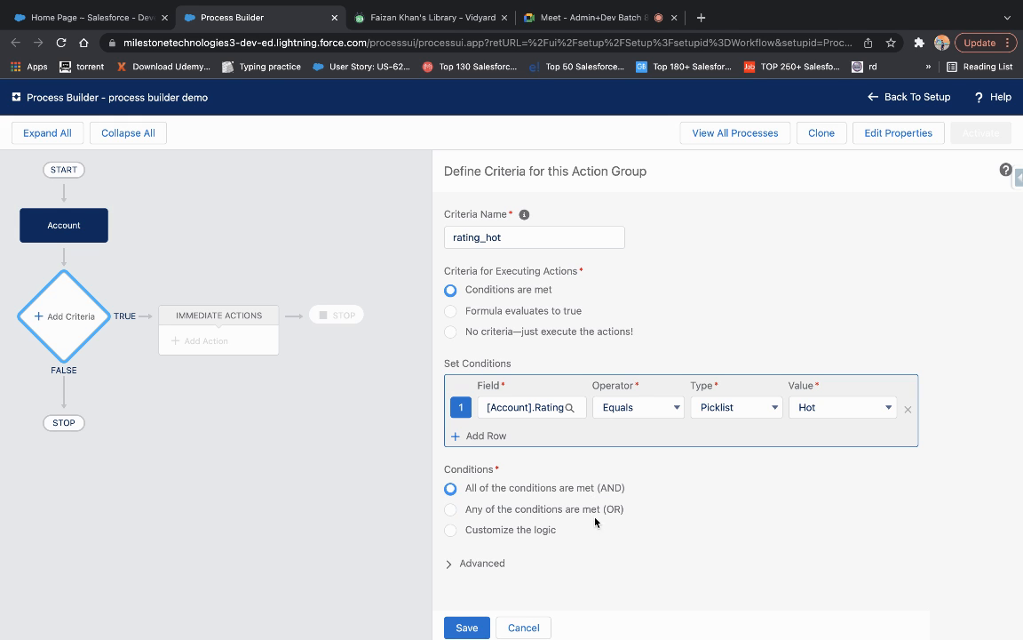
pyautogui.click(451, 509)
# Add a second condition: Account Active equals Yes.
pyautogui.click(486, 435)
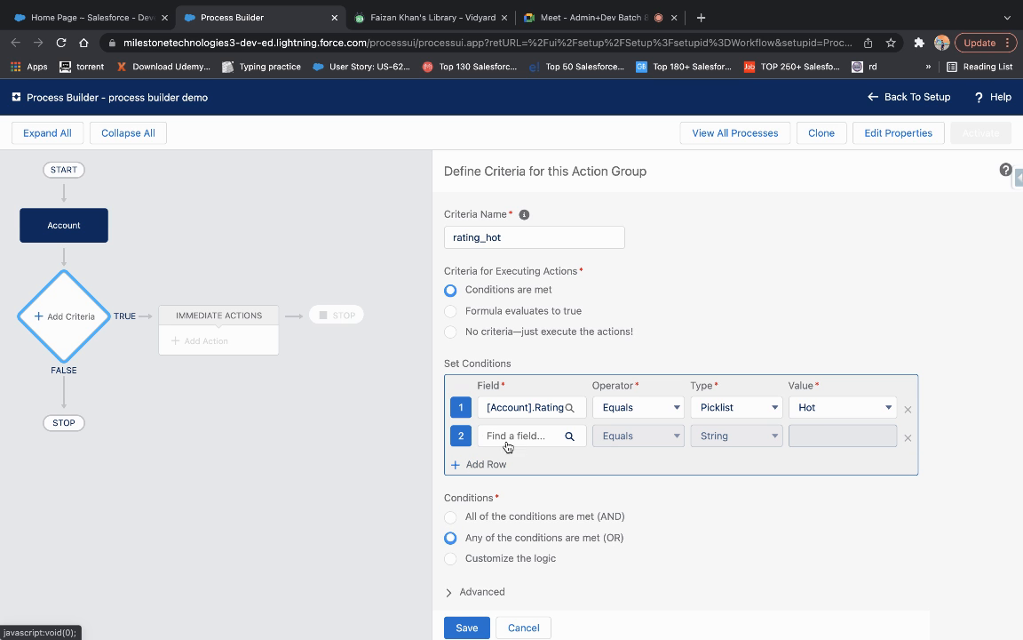
pyautogui.click(521, 435)
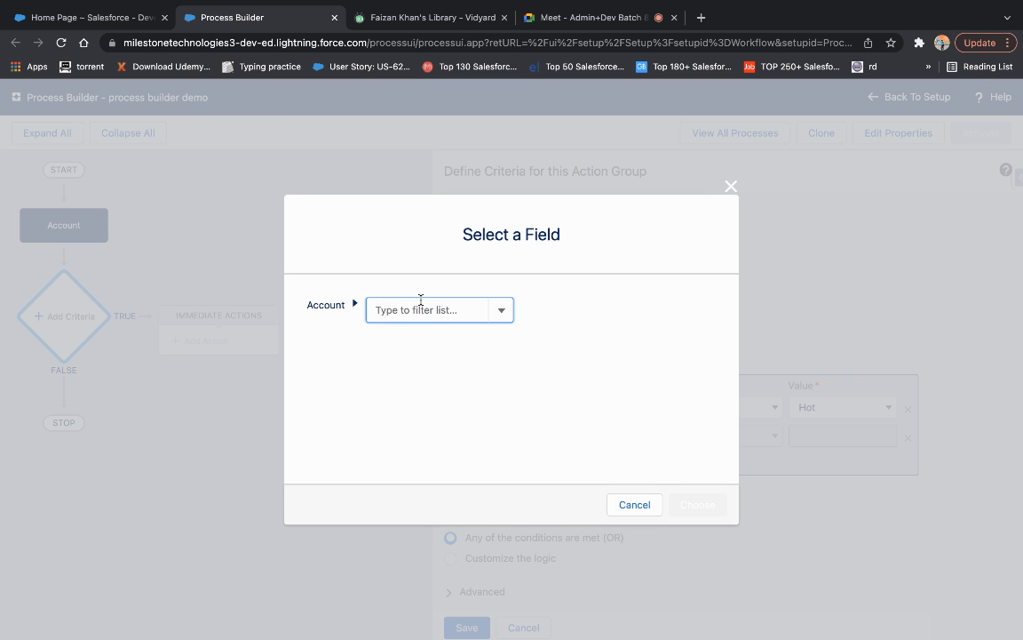
pyautogui.write('acti')
pyautogui.click(420, 335)
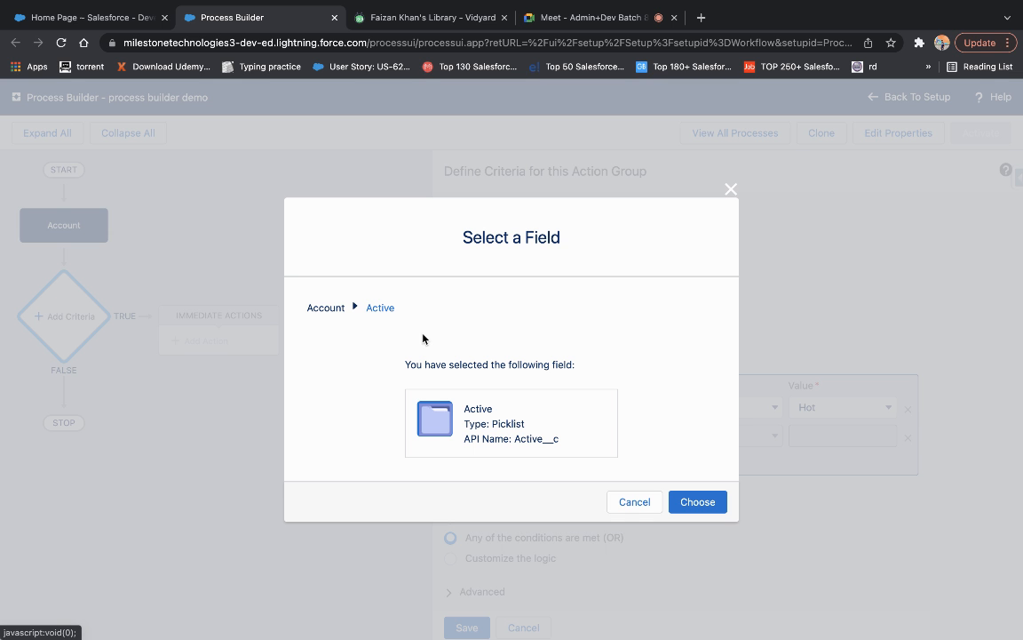
pyautogui.click(680, 501)
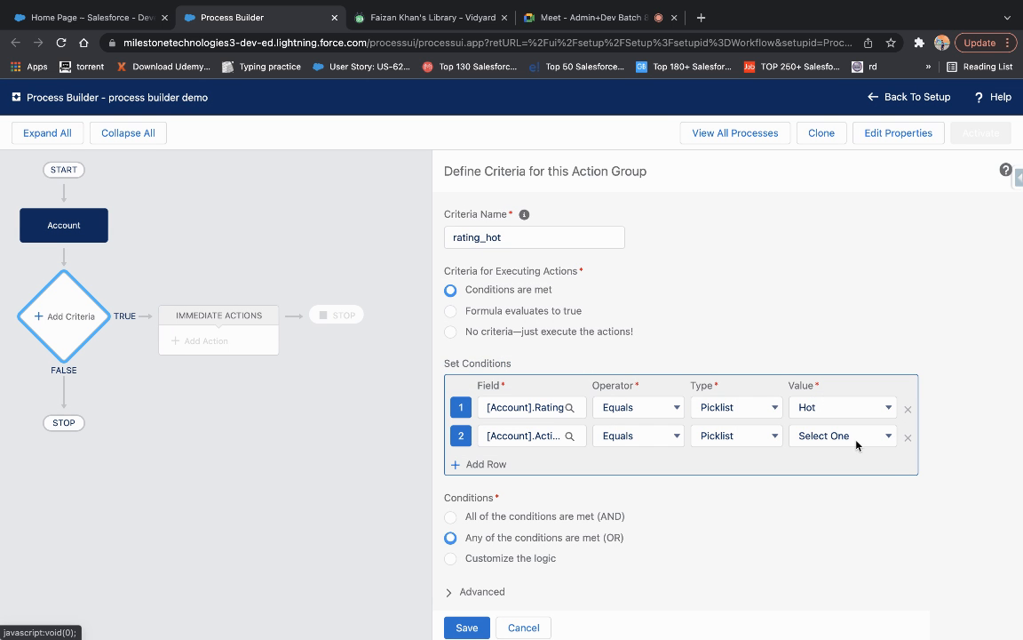
pyautogui.click(855, 437)
pyautogui.click(844, 469)
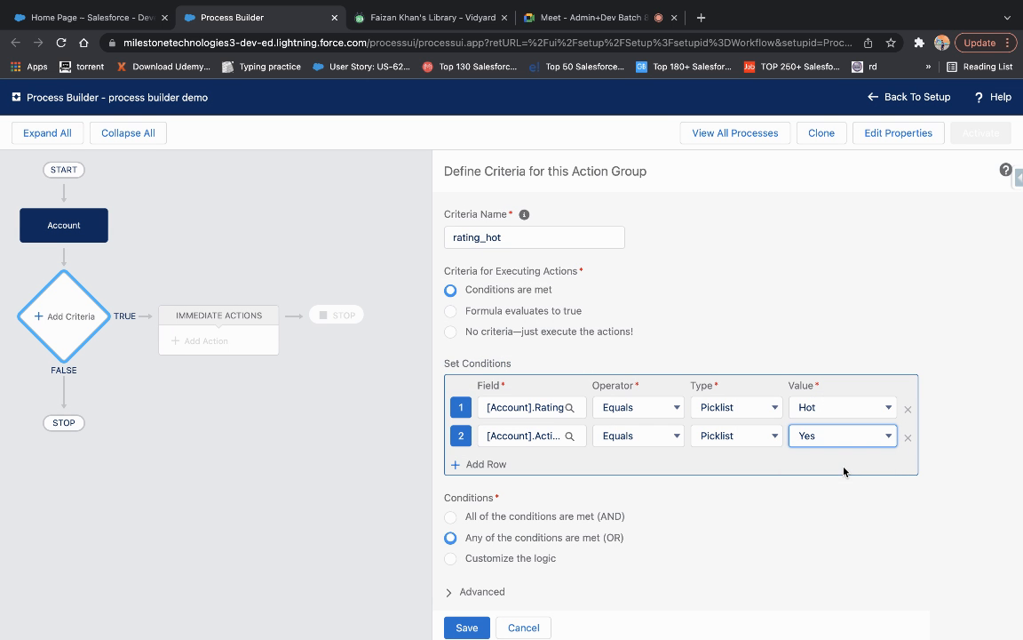
pyautogui.click(739, 222)
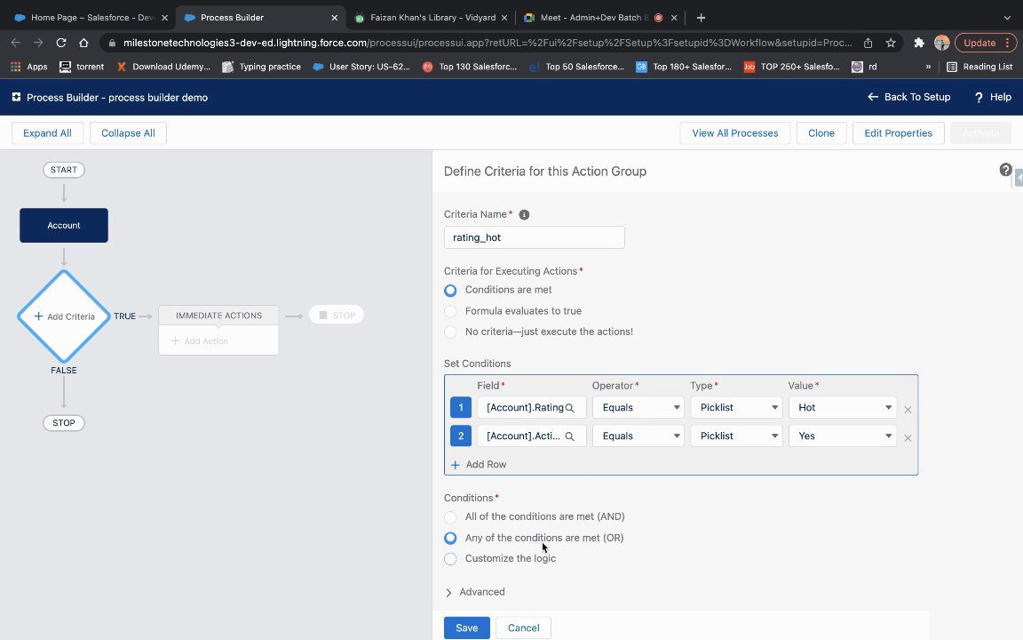
# Combine both conditions with AND, abandoning the custom logic attempt, and save rating_hot.
pyautogui.click(450, 519)
pyautogui.click(451, 559)
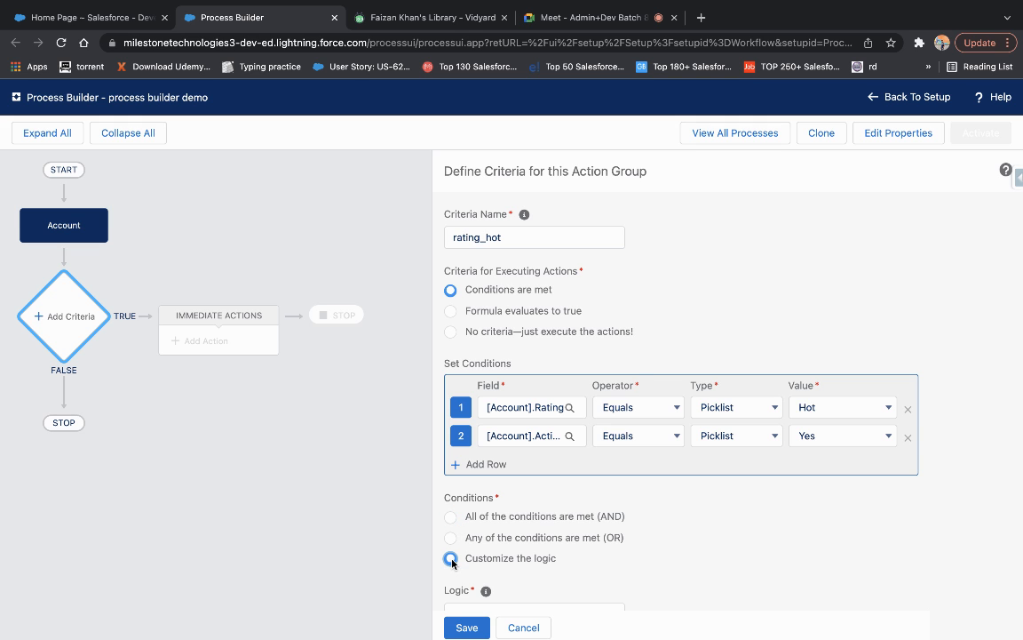
pyautogui.scroll(-2, 488, 568)
pyautogui.click(492, 557)
pyautogui.write('()')
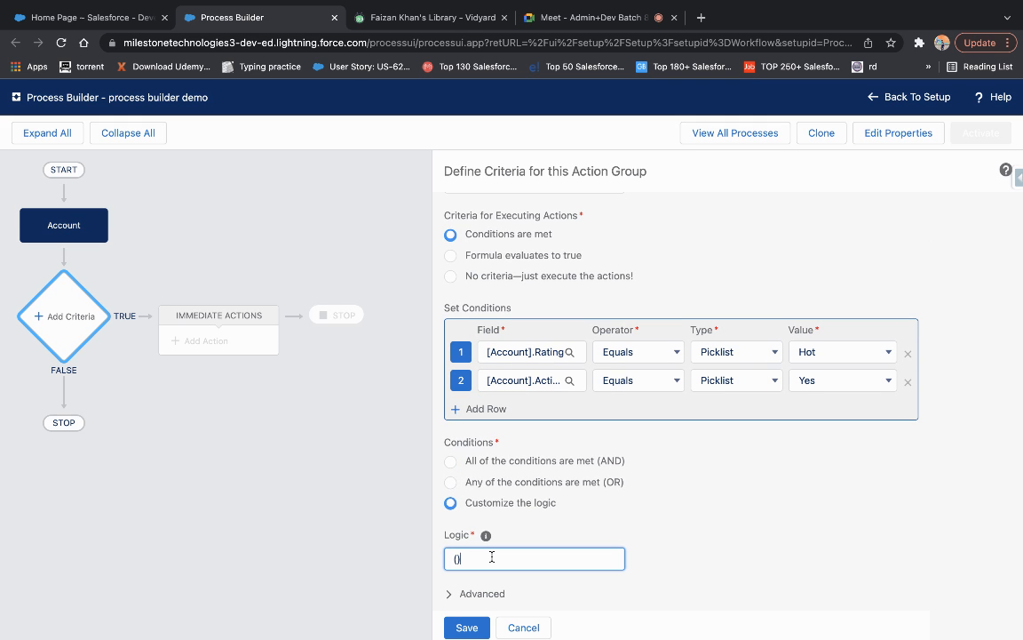
pyautogui.write('1 AND 2 OR 3')
pyautogui.press('BackSpace')
pyautogui.press('BackSpace')
pyautogui.press('BackSpace')
pyautogui.press('BackSpace')
pyautogui.press('BackSpace')
pyautogui.press('BackSpace')
pyautogui.press('BackSpace')
pyautogui.press('BackSpace')
pyautogui.press('BackSpace')
pyautogui.press('BackSpace')
pyautogui.press('BackSpace')
pyautogui.press('BackSpace')
pyautogui.press('BackSpace')
pyautogui.press('BackSpace')
pyautogui.click(452, 461)
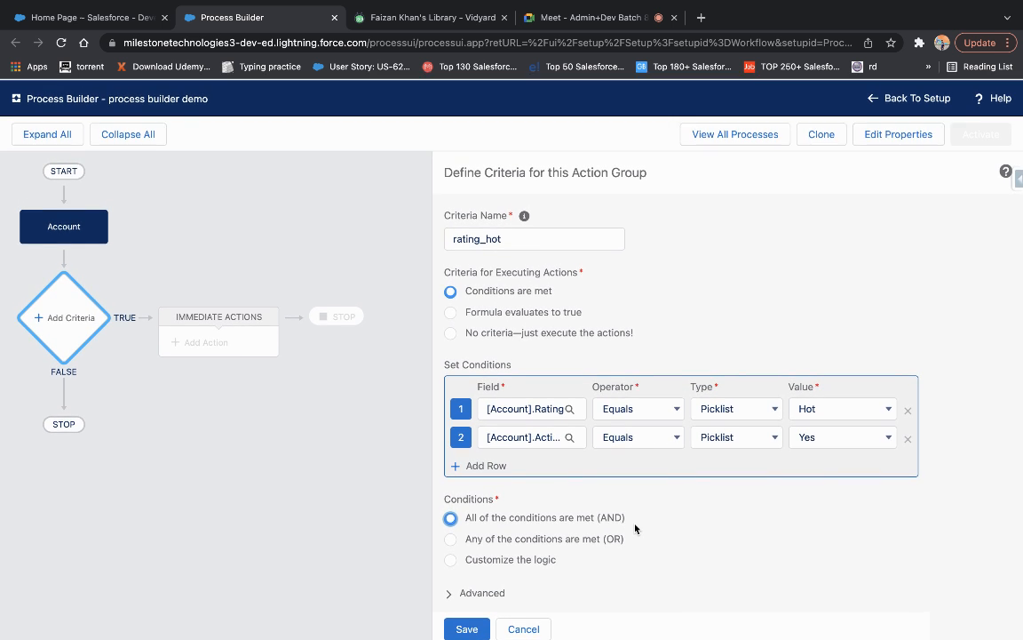
pyautogui.click(473, 629)
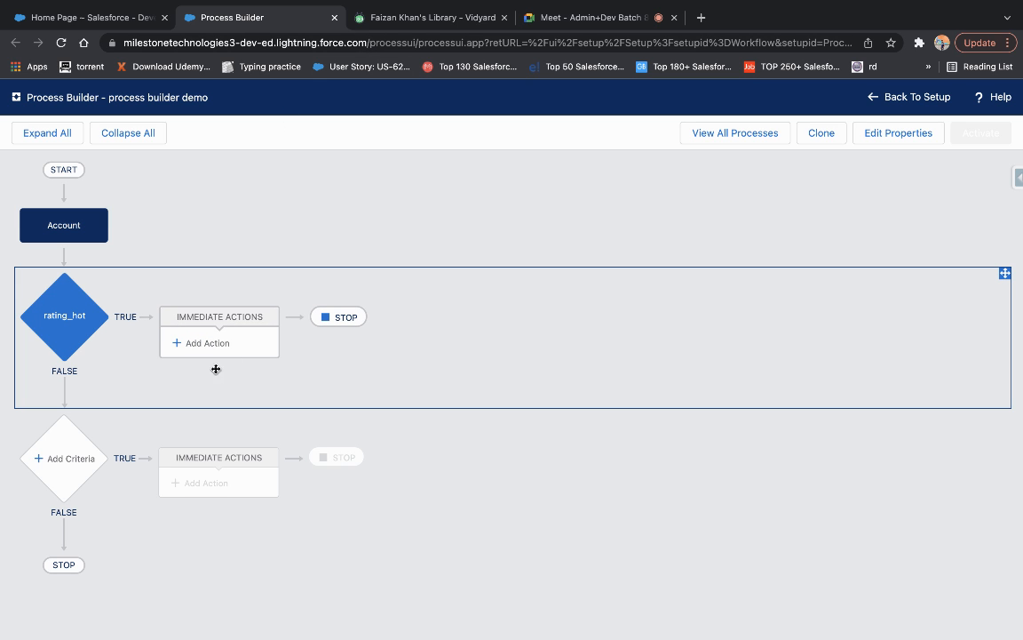
# Add an immediate action to the rating_hot branch and bring up its Action Type list.
pyautogui.click(214, 345)
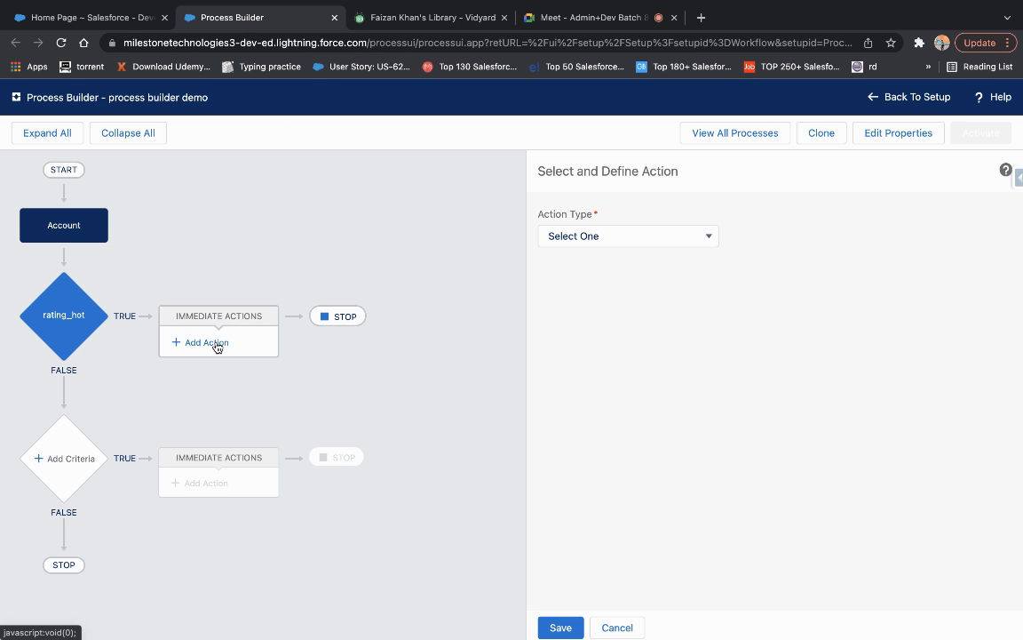
pyautogui.click(631, 238)
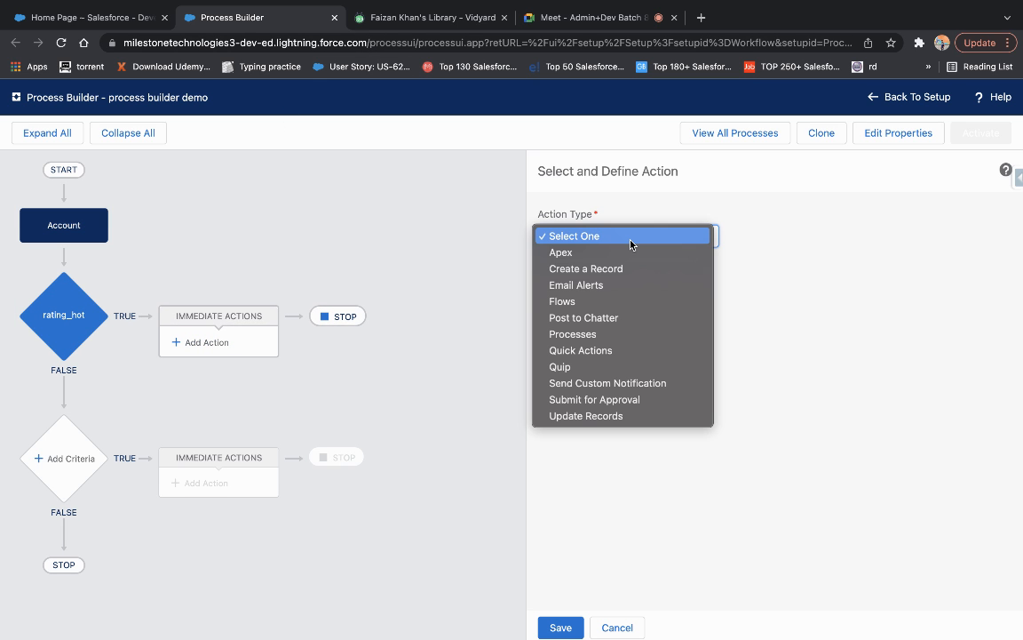
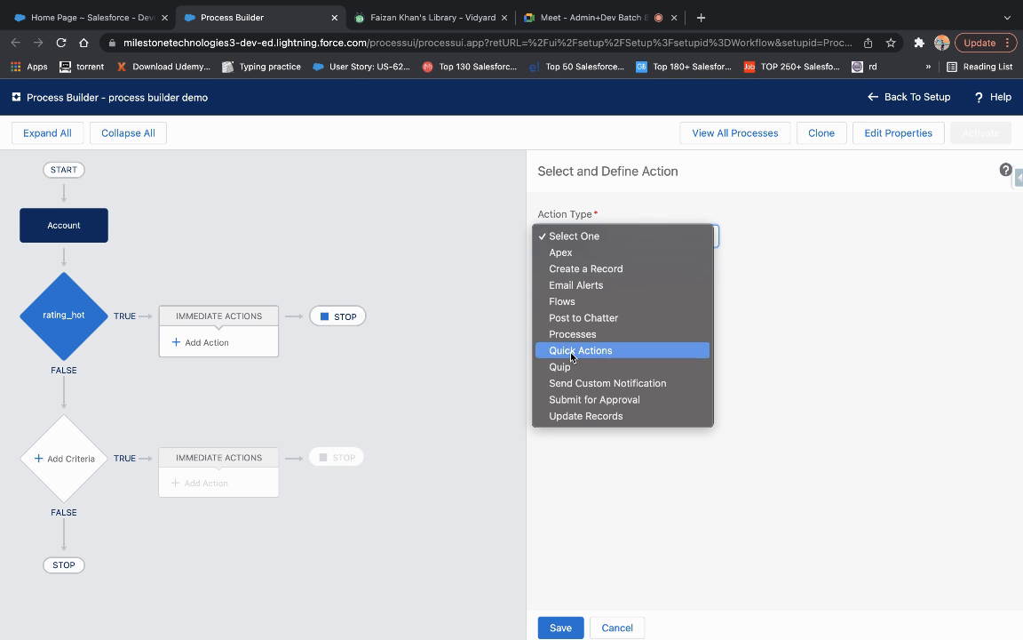
# Make the new action an Update Records action named 'update record' and pick its record to update.
pyautogui.click(598, 416)
pyautogui.click(582, 290)
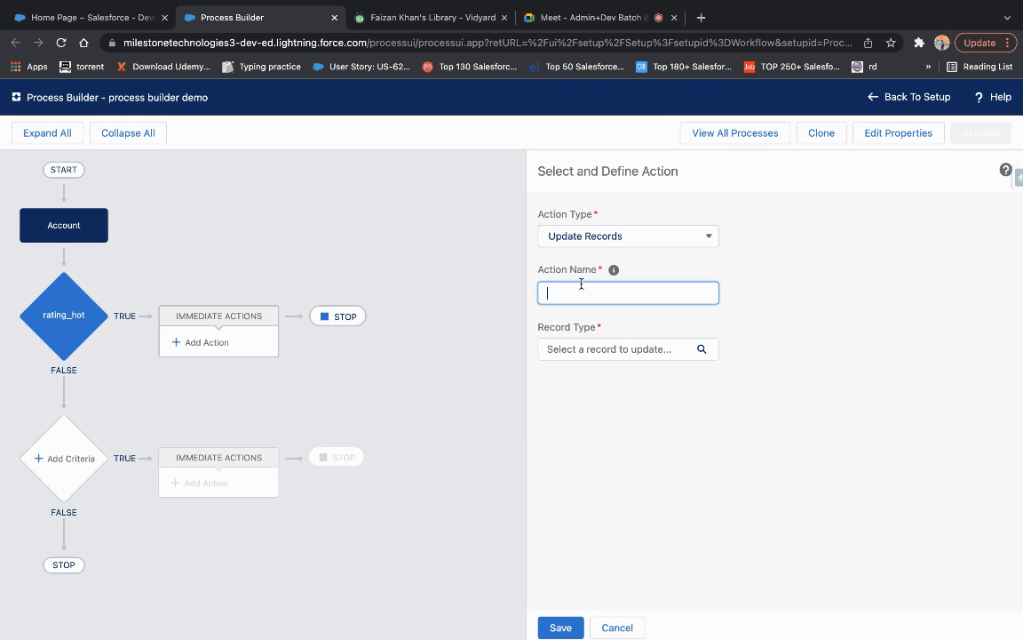
pyautogui.write('update record')
pyautogui.click(786, 320)
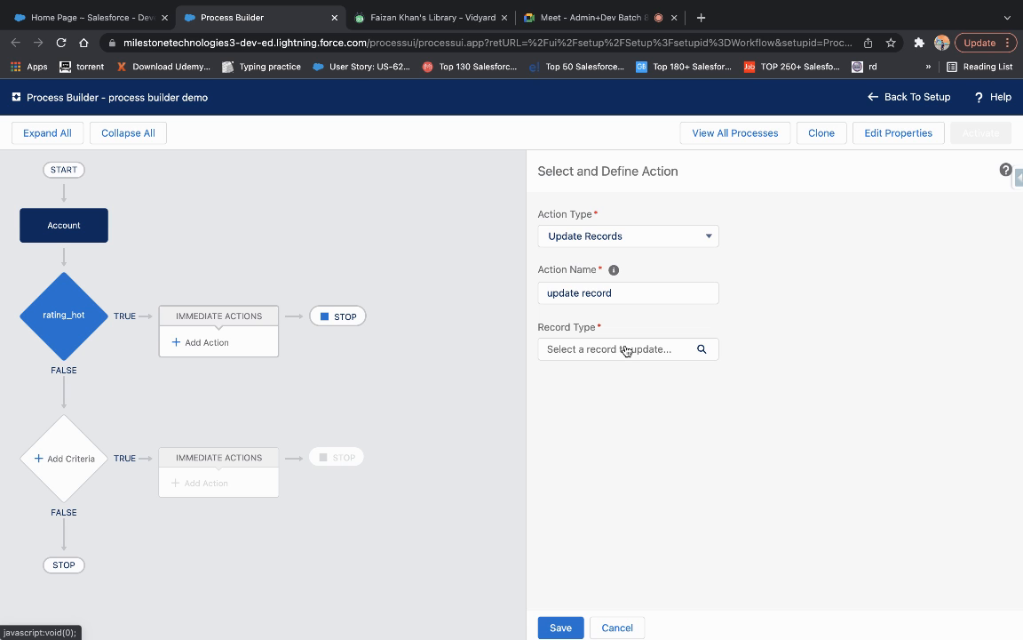
pyautogui.click(625, 350)
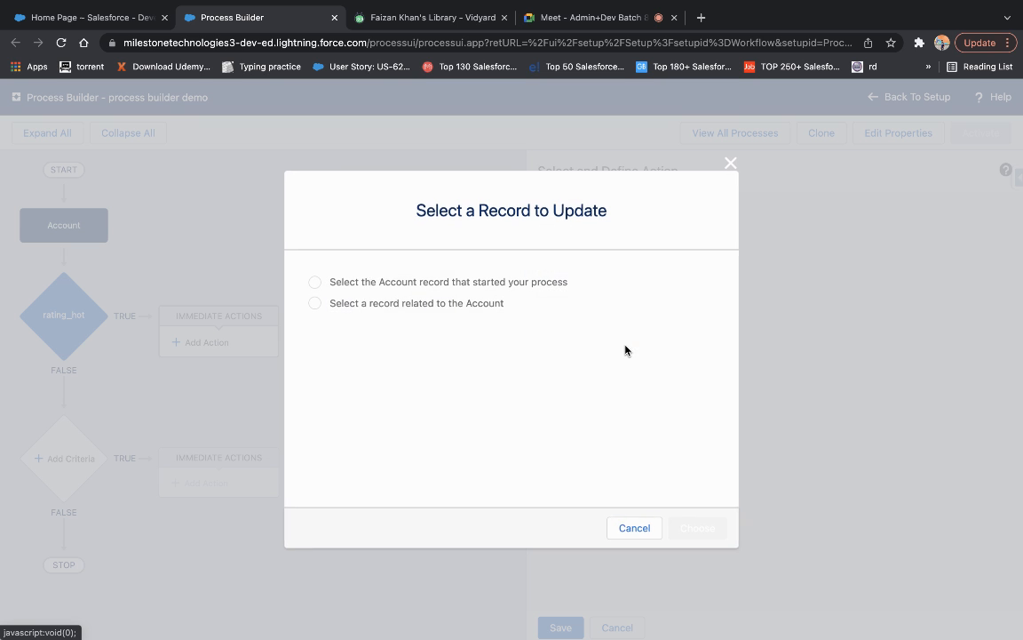
# Target the Account record that started the process, after briefly trying a related contact record.
pyautogui.click(315, 281)
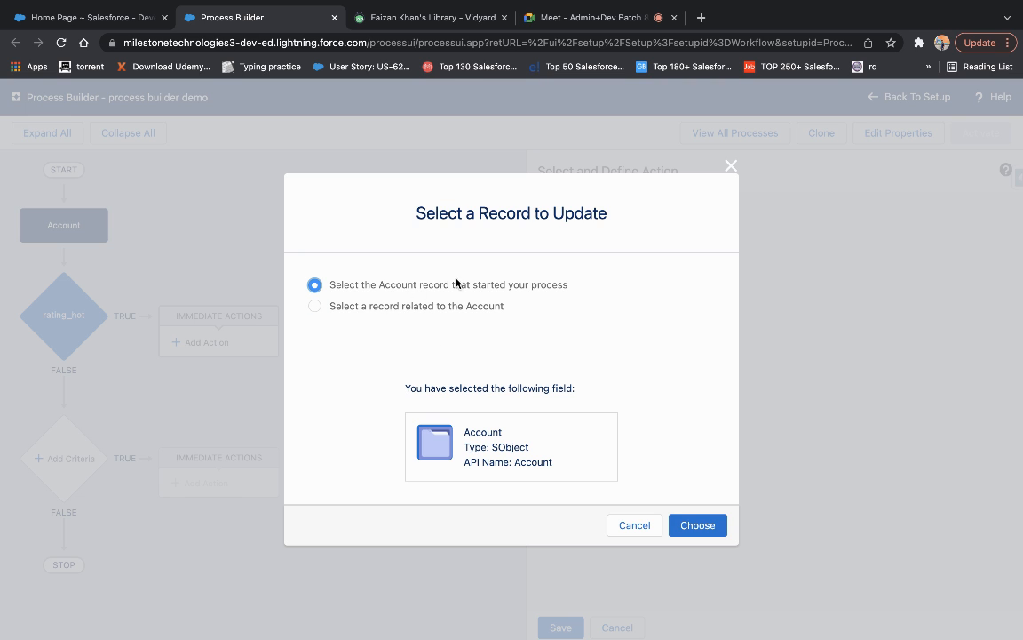
pyautogui.click(313, 306)
pyautogui.write('co')
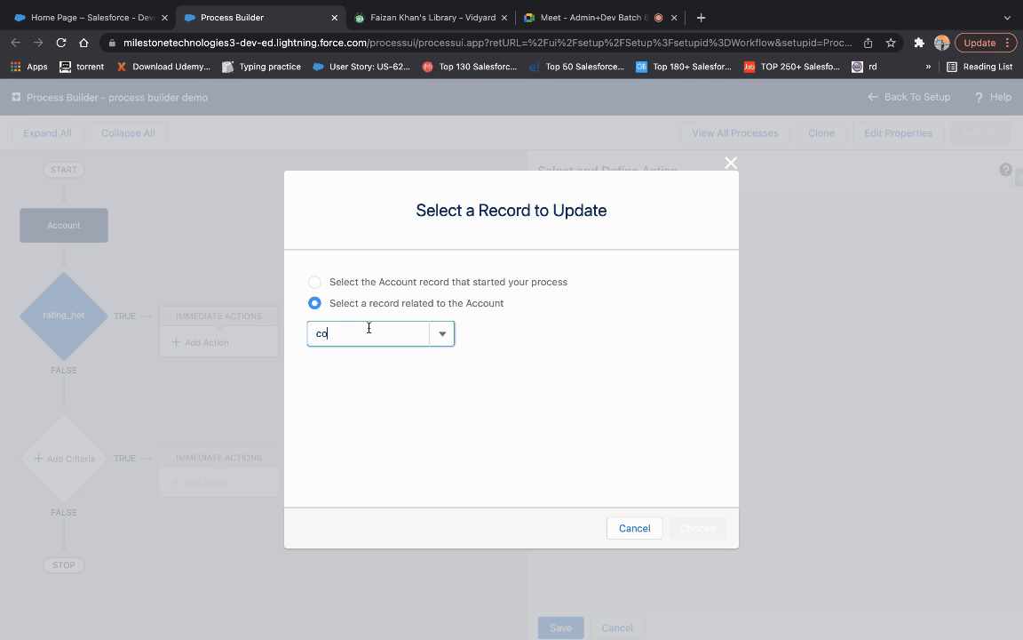
pyautogui.write('nta')
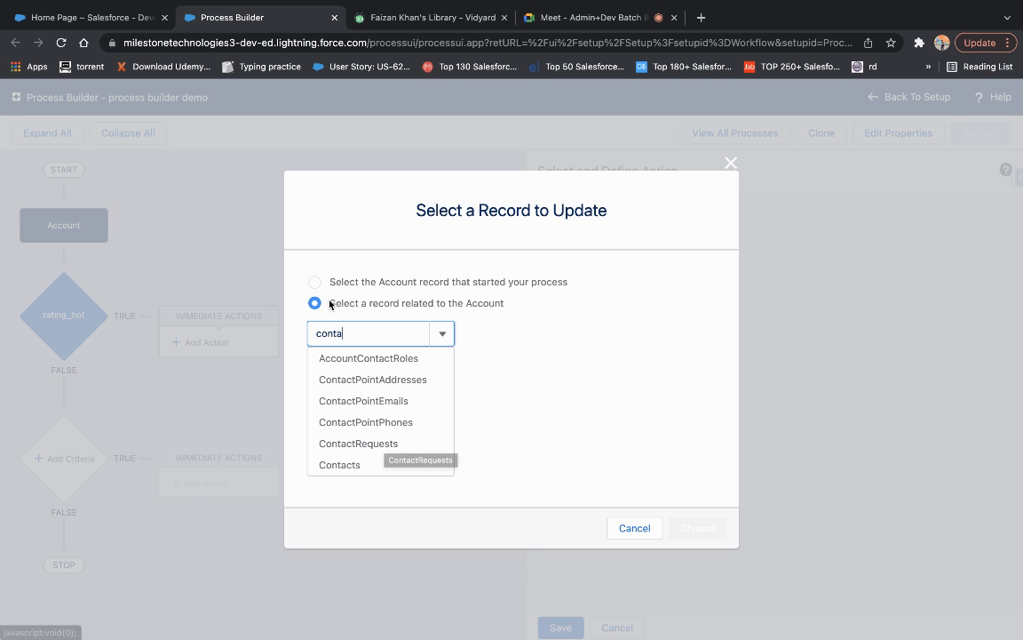
pyautogui.press('BackSpace')
pyautogui.press('BackSpace')
pyautogui.press('BackSpace')
pyautogui.press('BackSpace')
pyautogui.press('BackSpace')
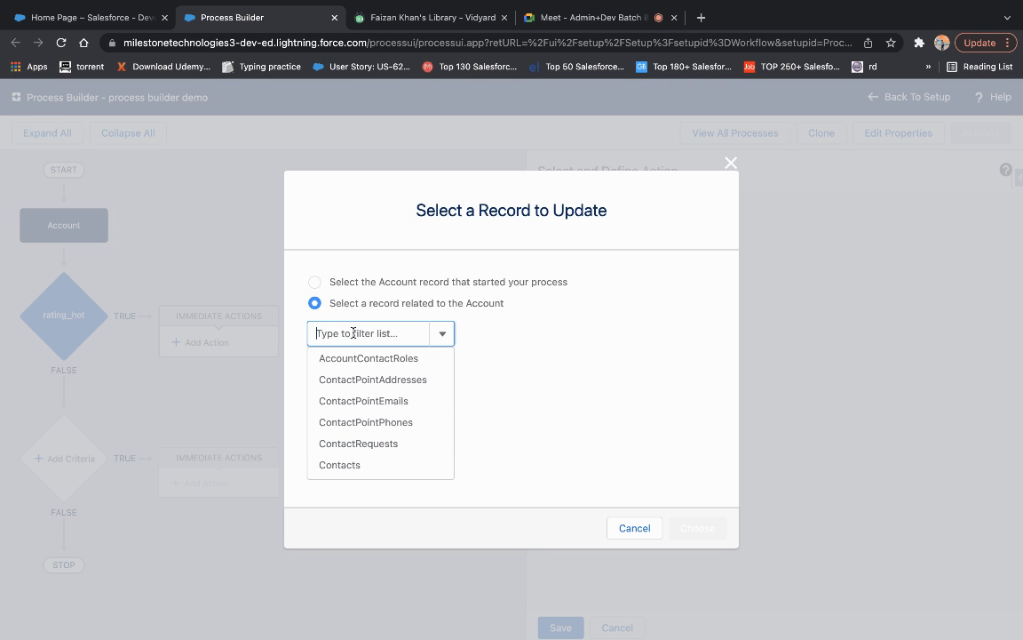
pyautogui.click(315, 283)
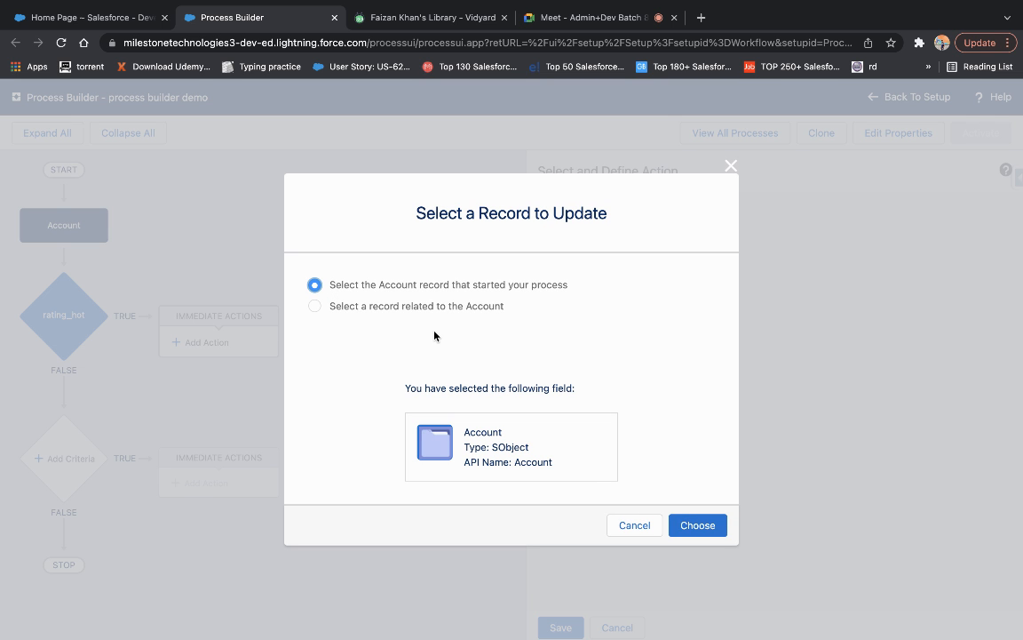
pyautogui.click(698, 527)
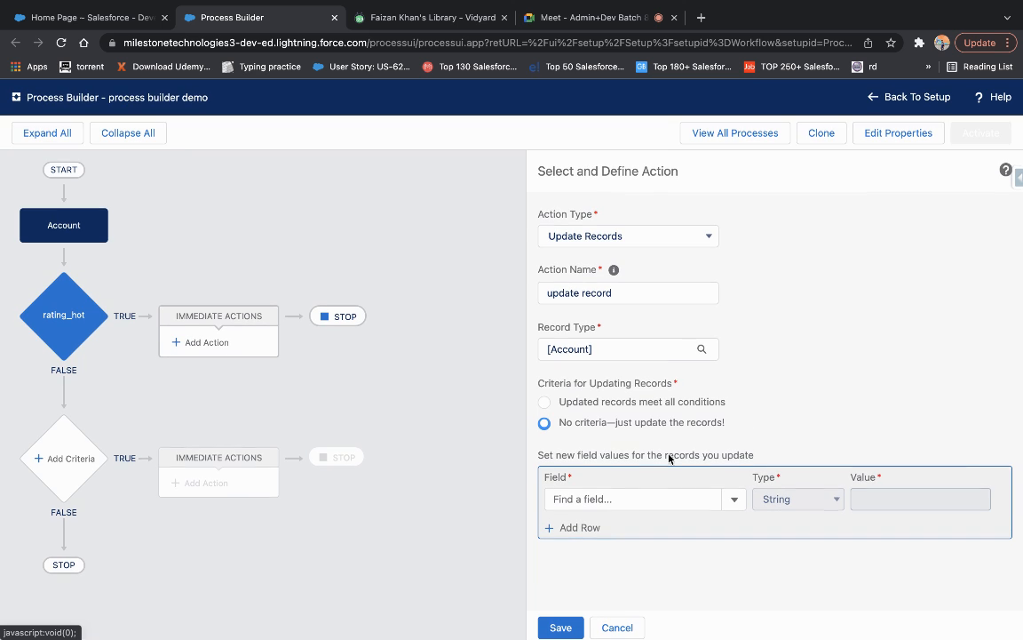
# Have the action set the Account Source field to Web, then save it.
pyautogui.click(633, 499)
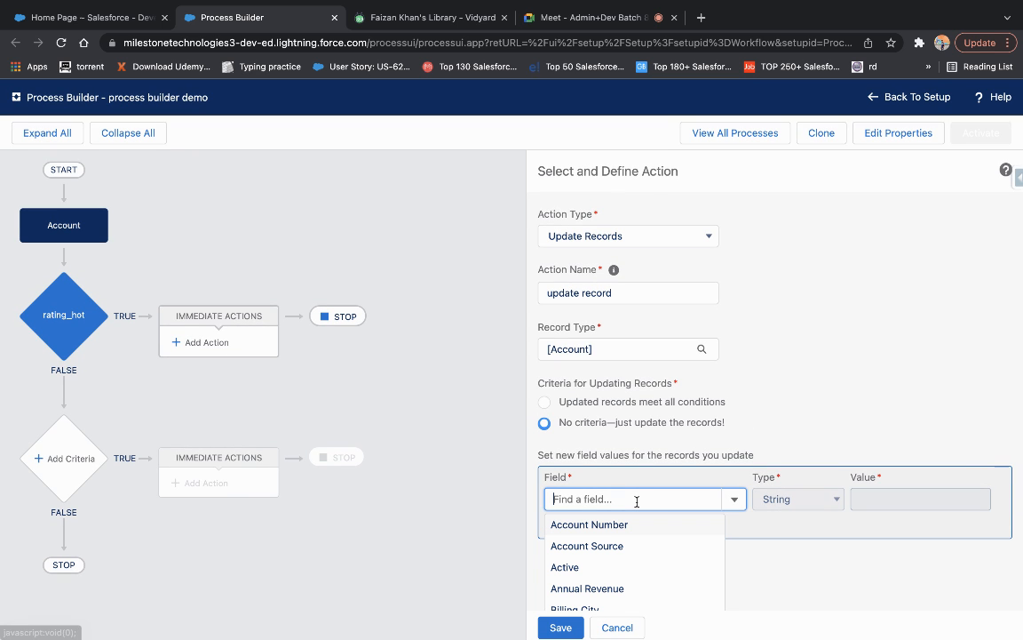
pyautogui.click(613, 545)
pyautogui.click(903, 500)
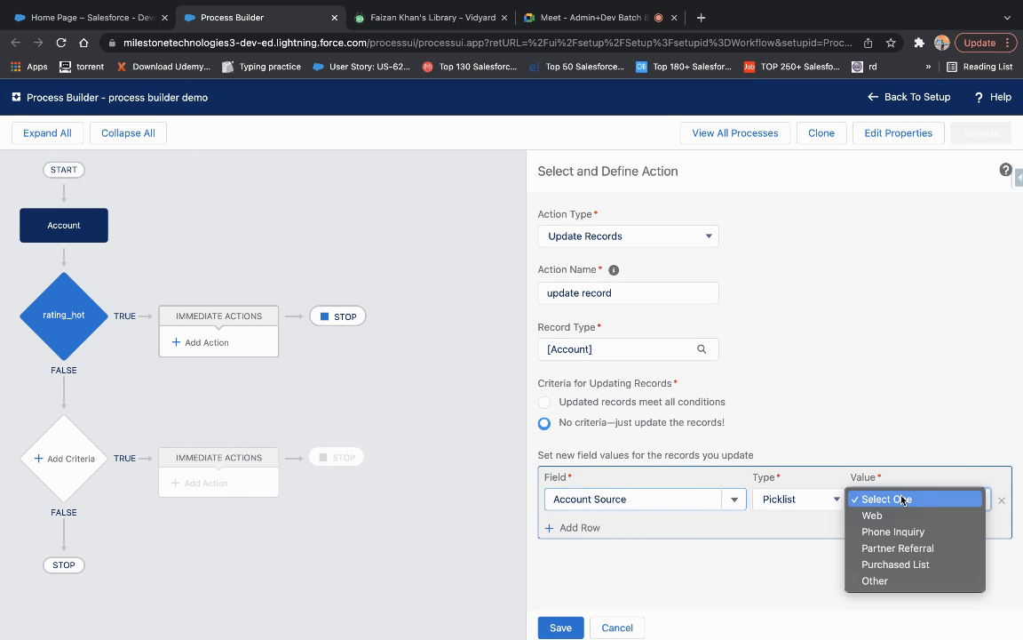
pyautogui.click(875, 515)
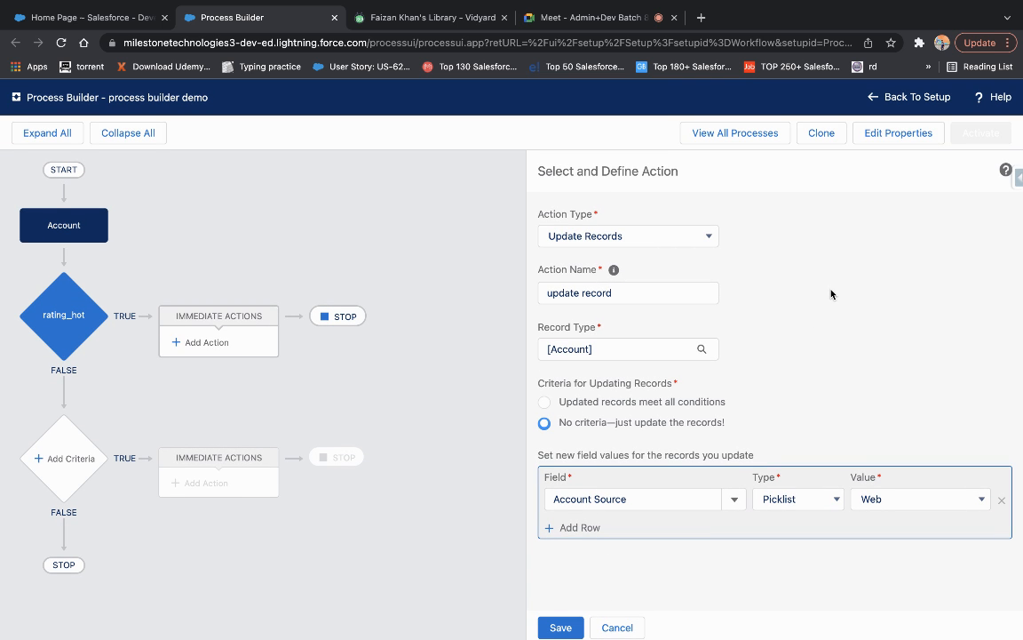
pyautogui.click(893, 498)
pyautogui.click(840, 364)
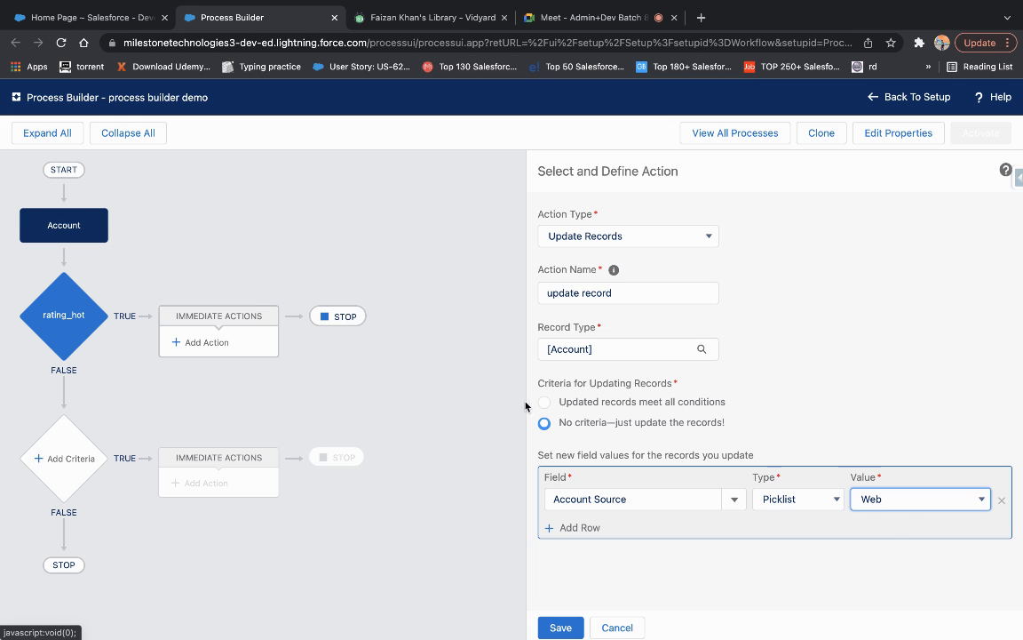
pyautogui.click(901, 506)
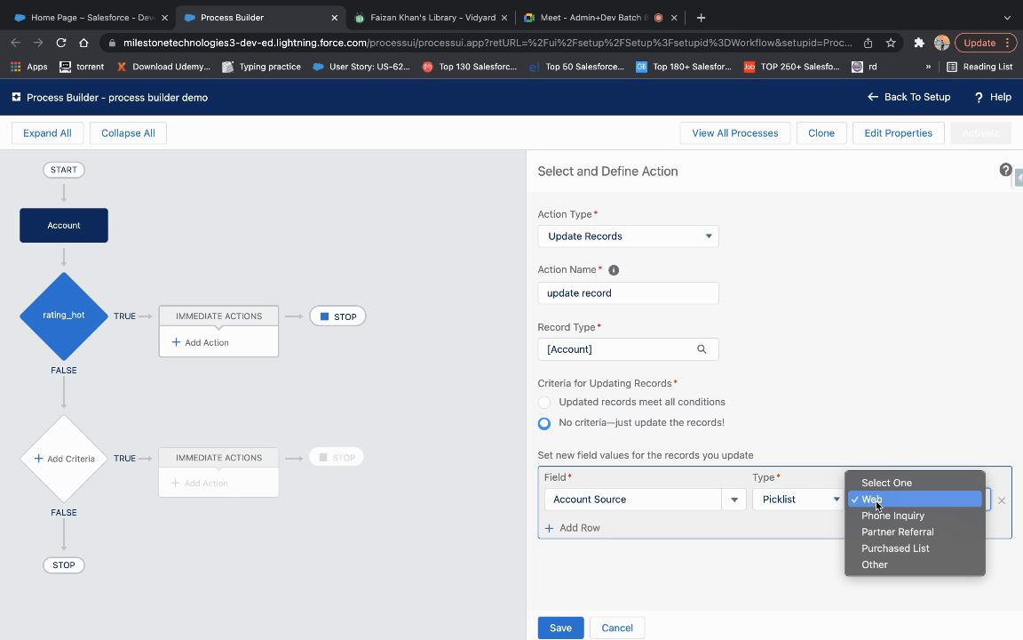
pyautogui.click(867, 334)
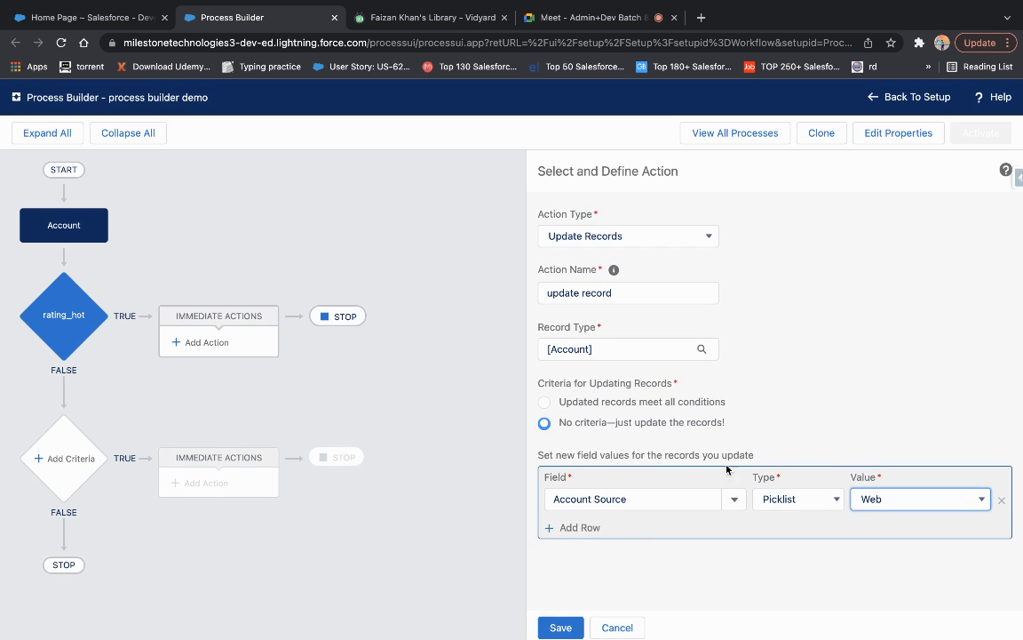
pyautogui.click(557, 627)
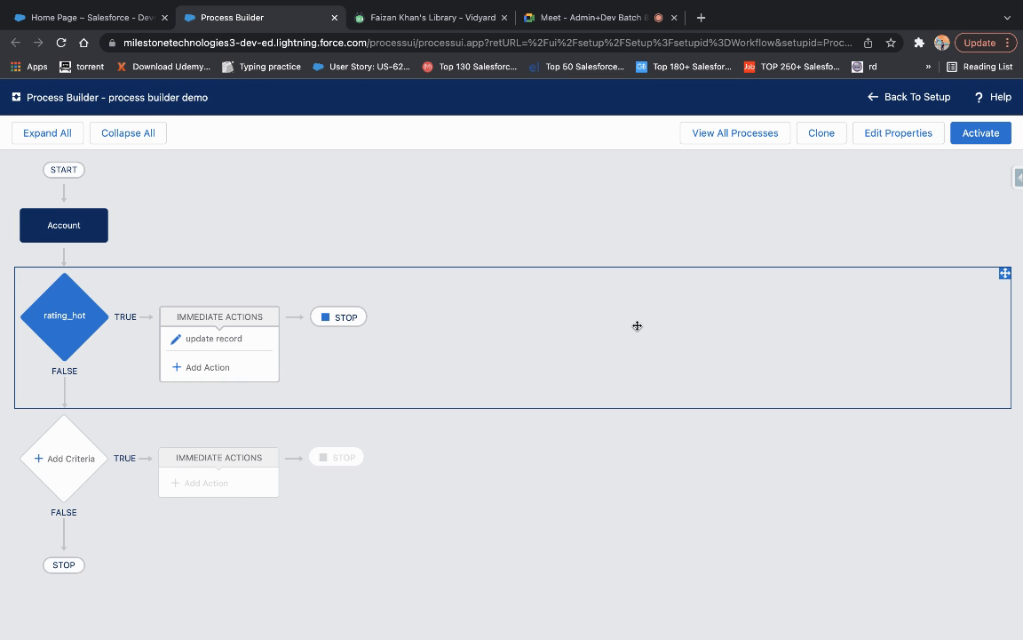
# Add a second rating_hot action with Submit for Approval as its type.
pyautogui.click(207, 367)
pyautogui.click(621, 240)
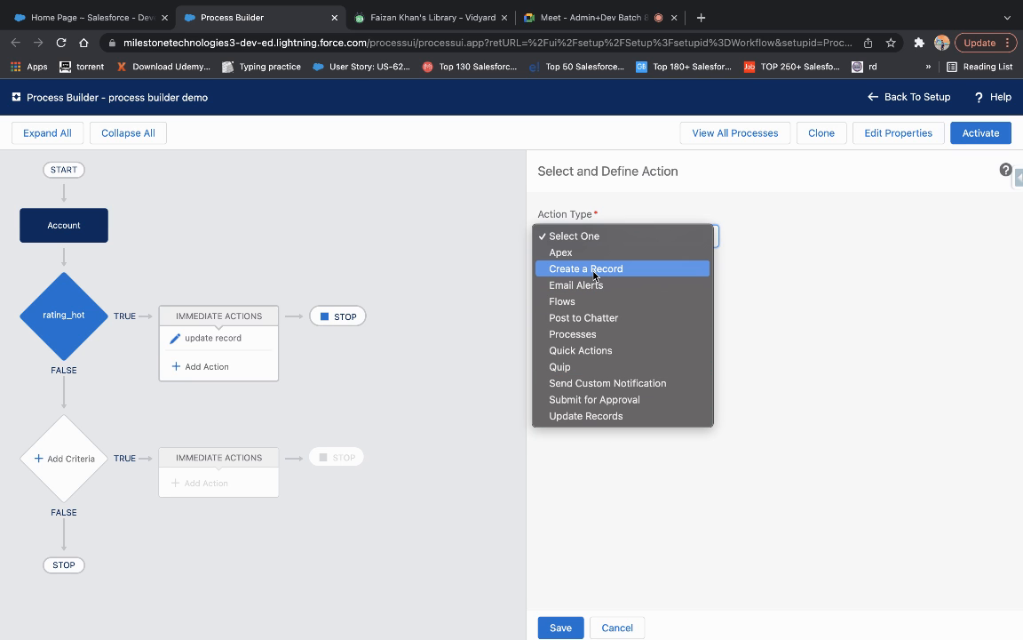
pyautogui.click(585, 400)
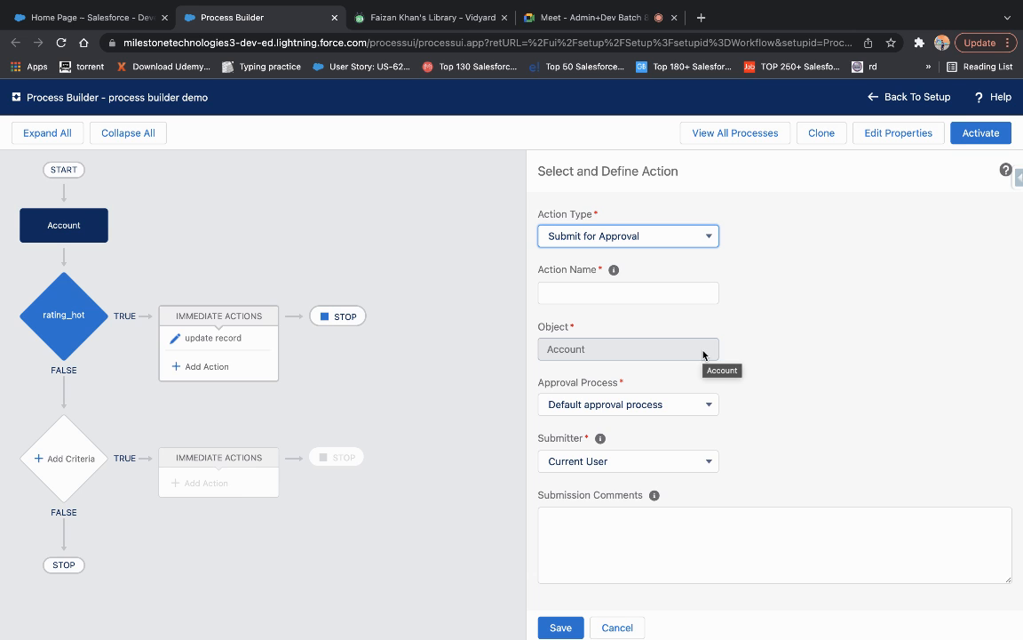
pyautogui.click(455, 26)
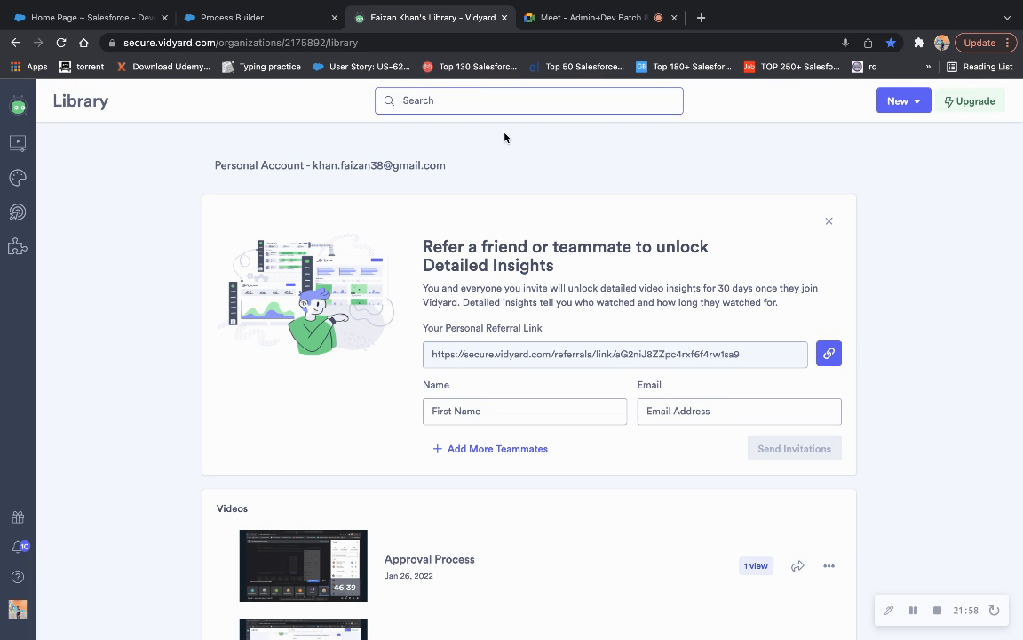
pyautogui.click(264, 27)
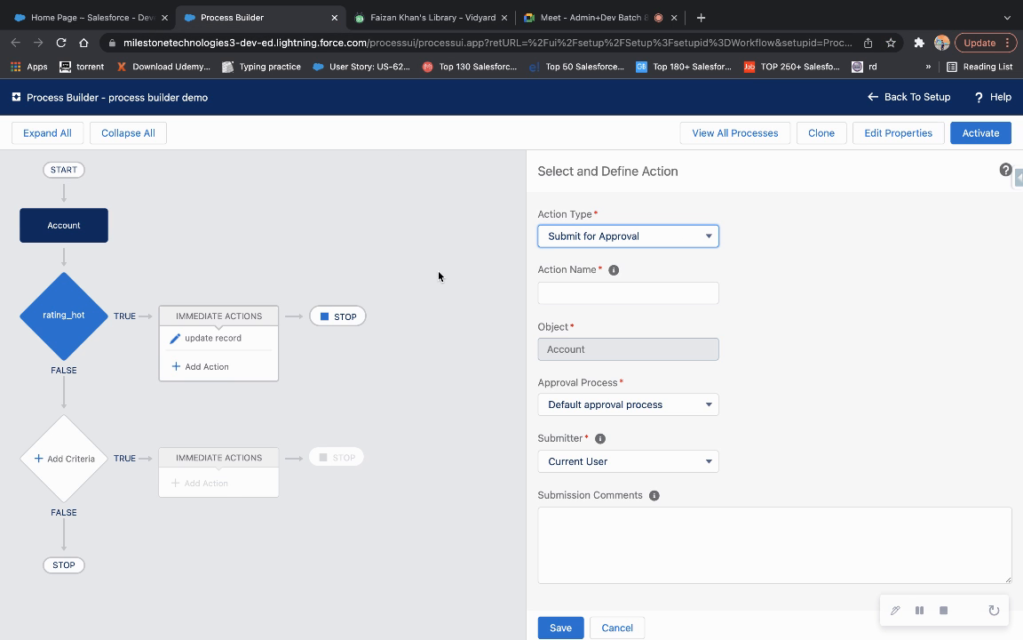
# Use the specific Demo approval process, skip its entry criteria, and keep Current User as submitter.
pyautogui.click(626, 406)
pyautogui.click(622, 423)
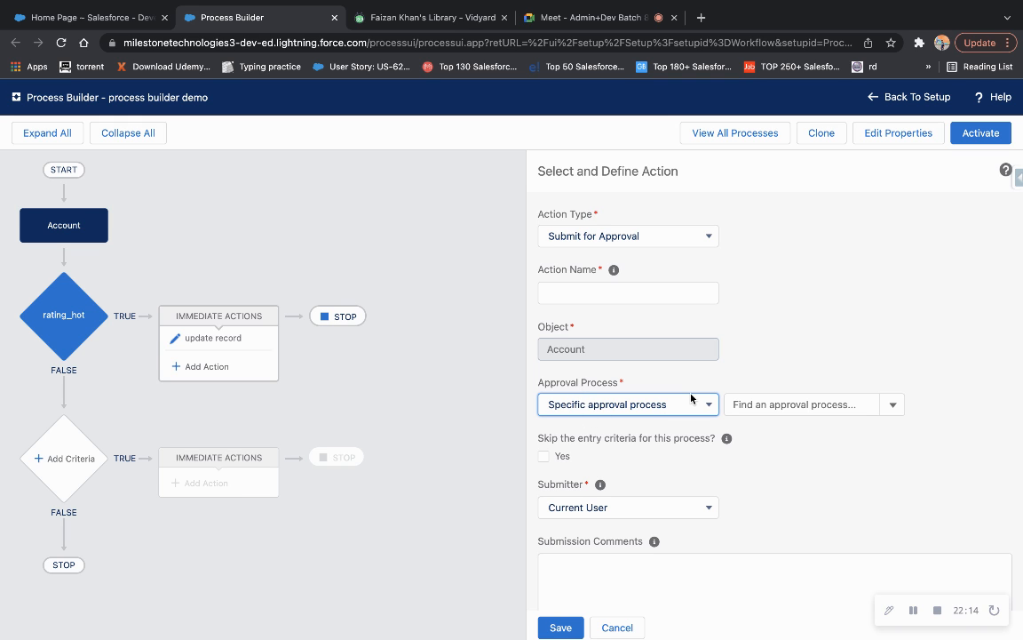
pyautogui.click(751, 404)
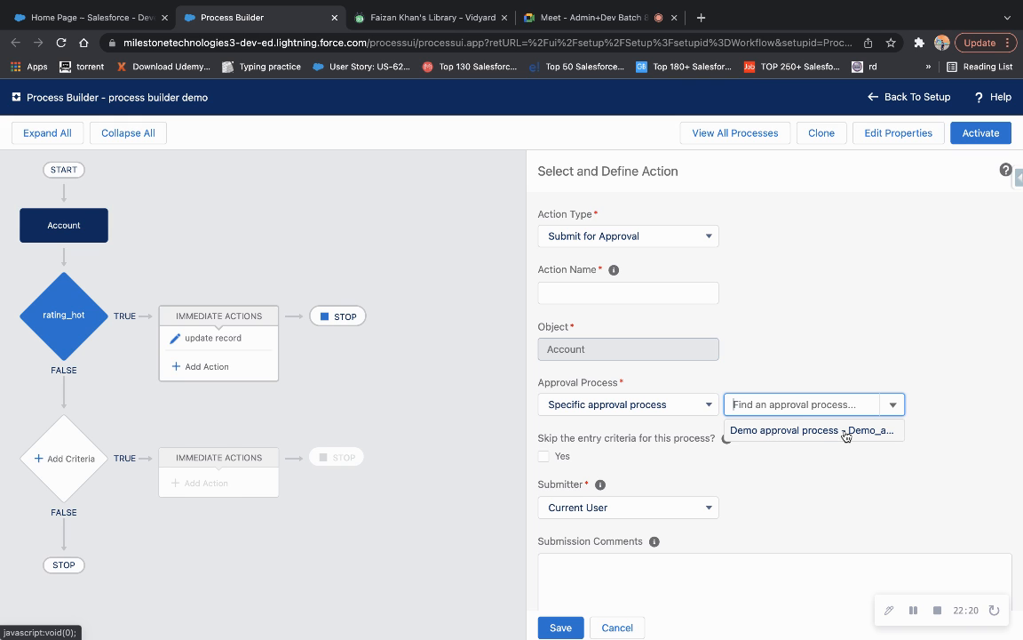
pyautogui.click(808, 434)
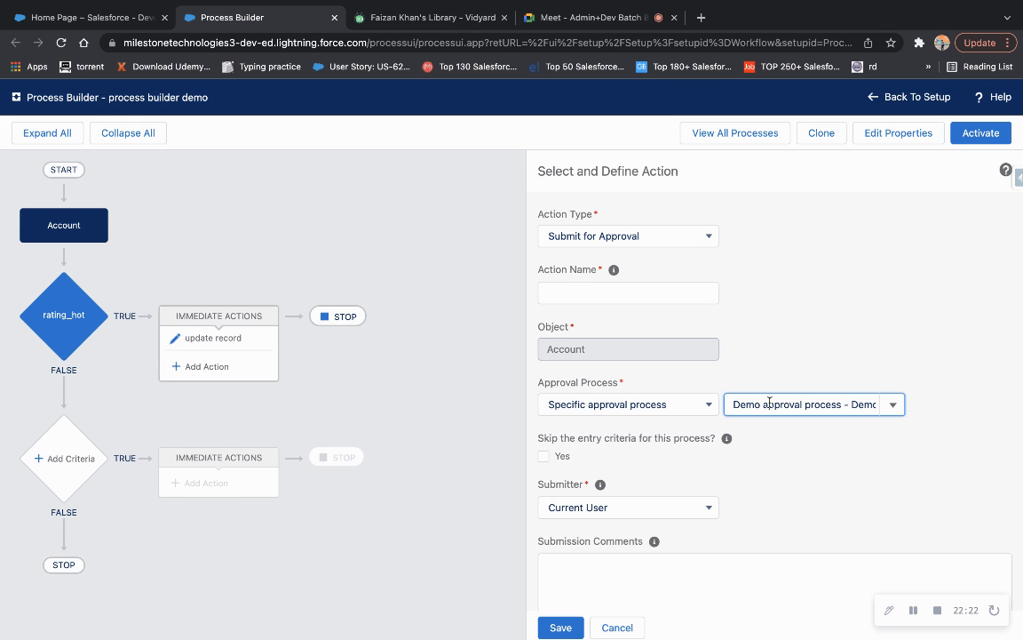
pyautogui.click(544, 457)
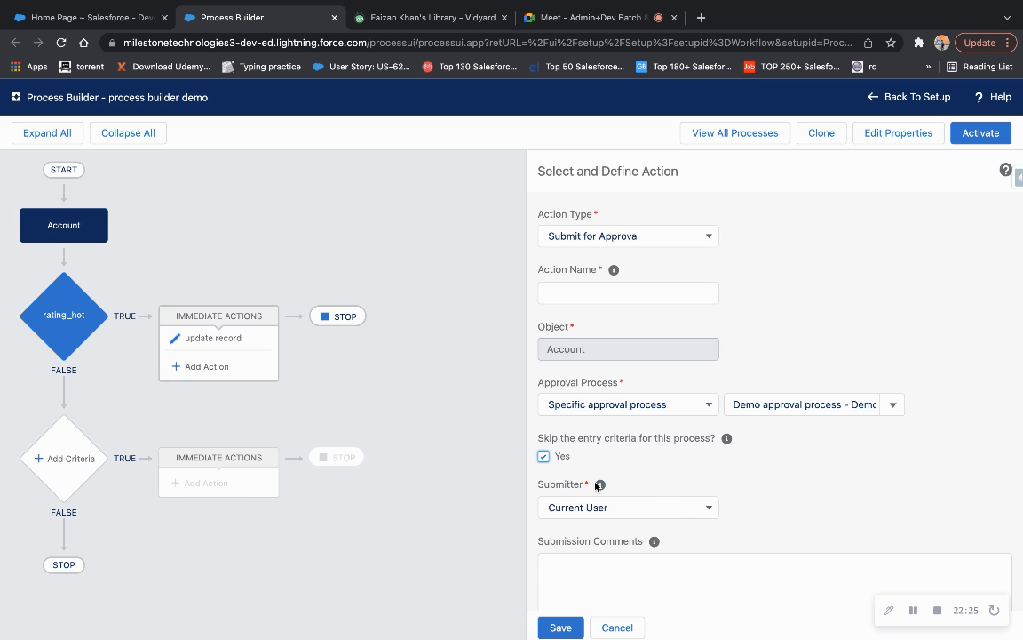
pyautogui.click(631, 509)
pyautogui.click(632, 507)
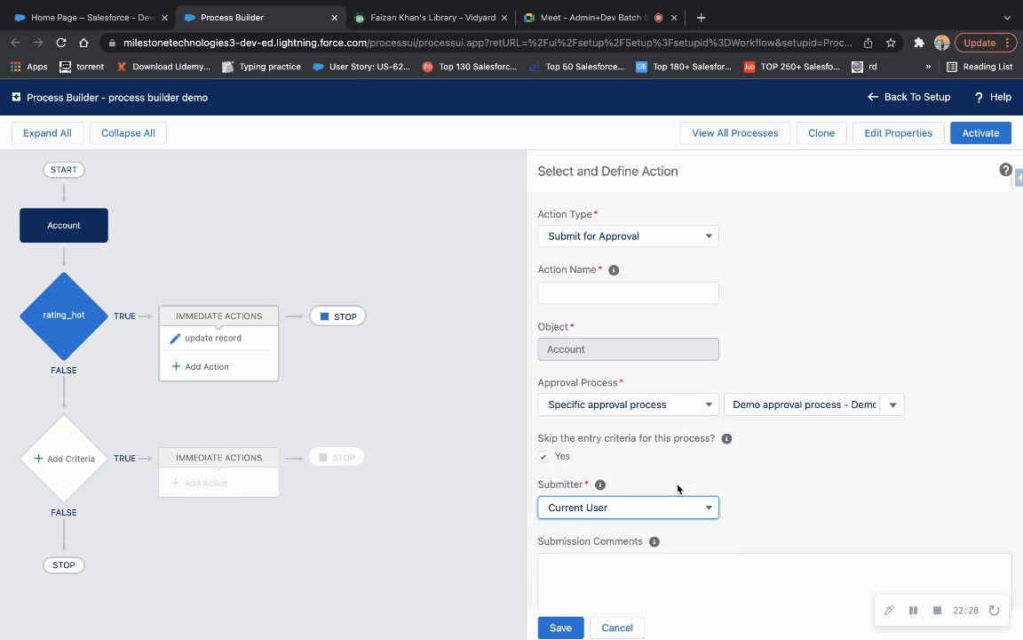
pyautogui.scroll(-1, 683, 517)
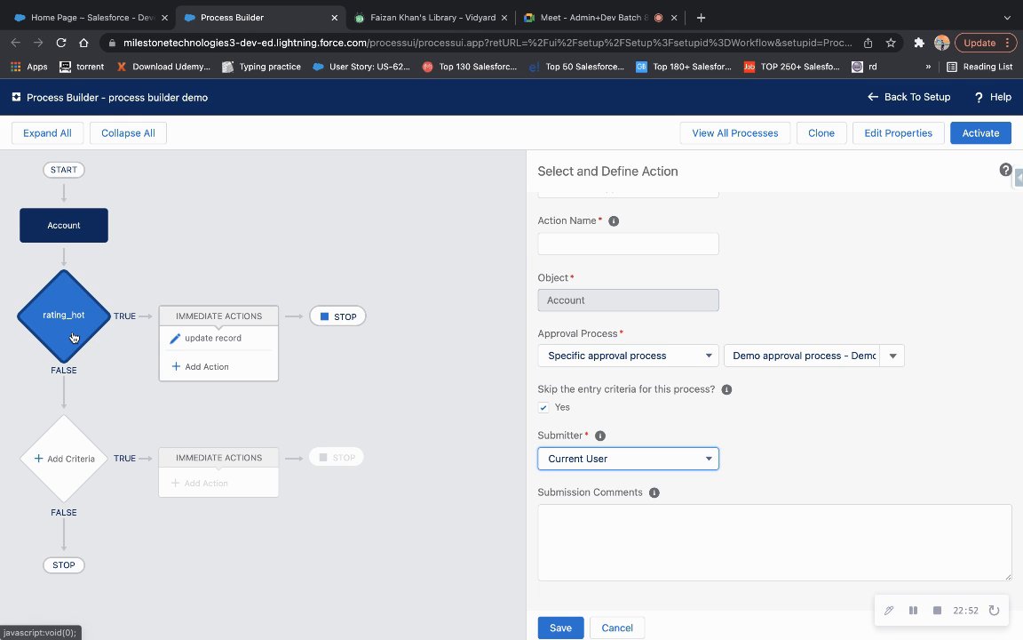
# Name the approval action 'submit for approval' and save it.
pyautogui.tripleClick(134, 102)
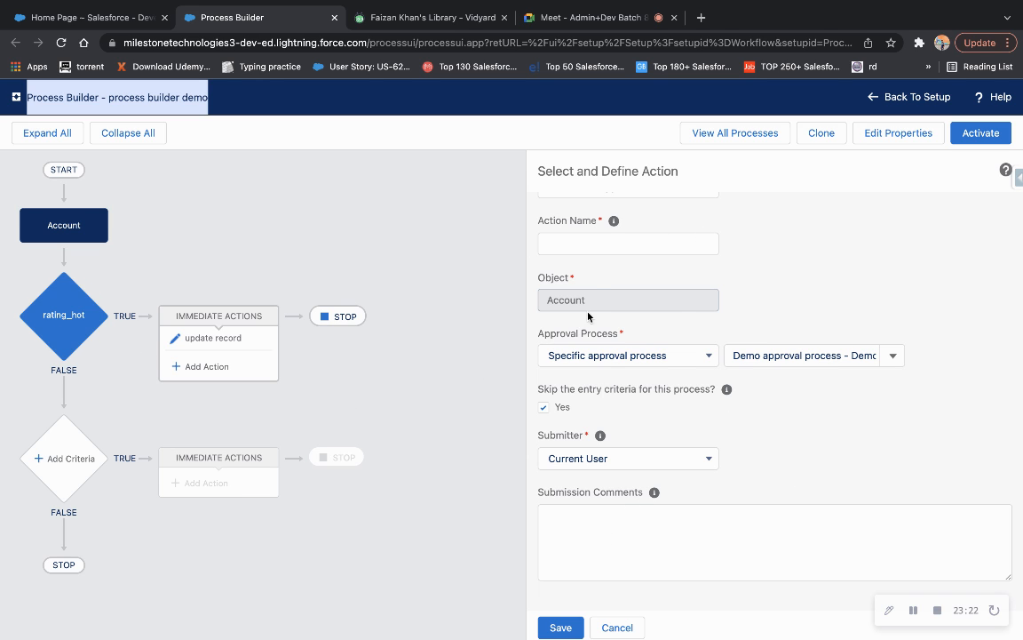
pyautogui.click(591, 240)
pyautogui.write('submit fo')
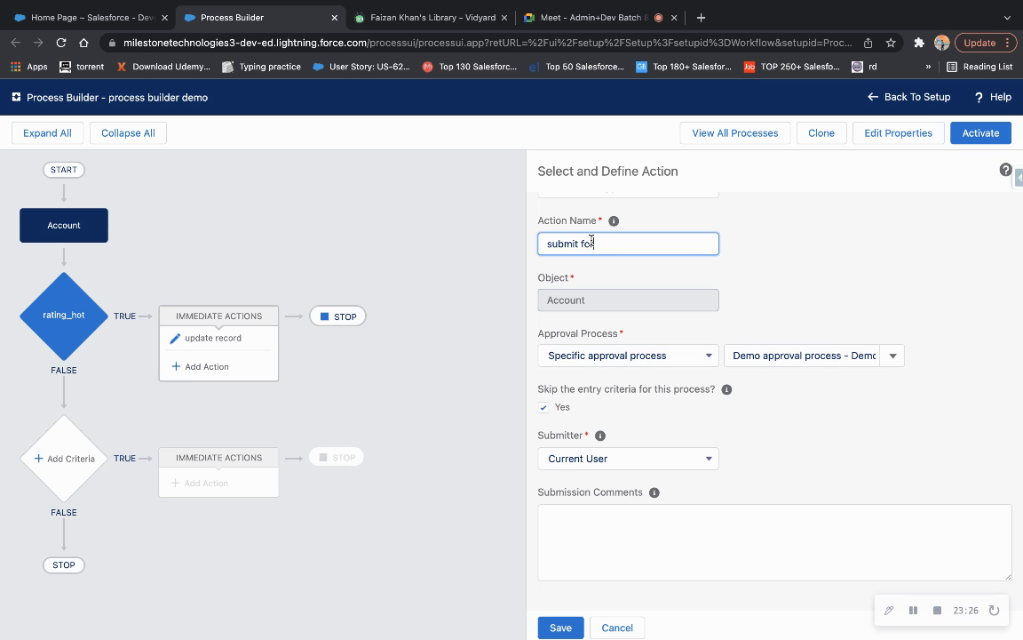
pyautogui.write('r approval')
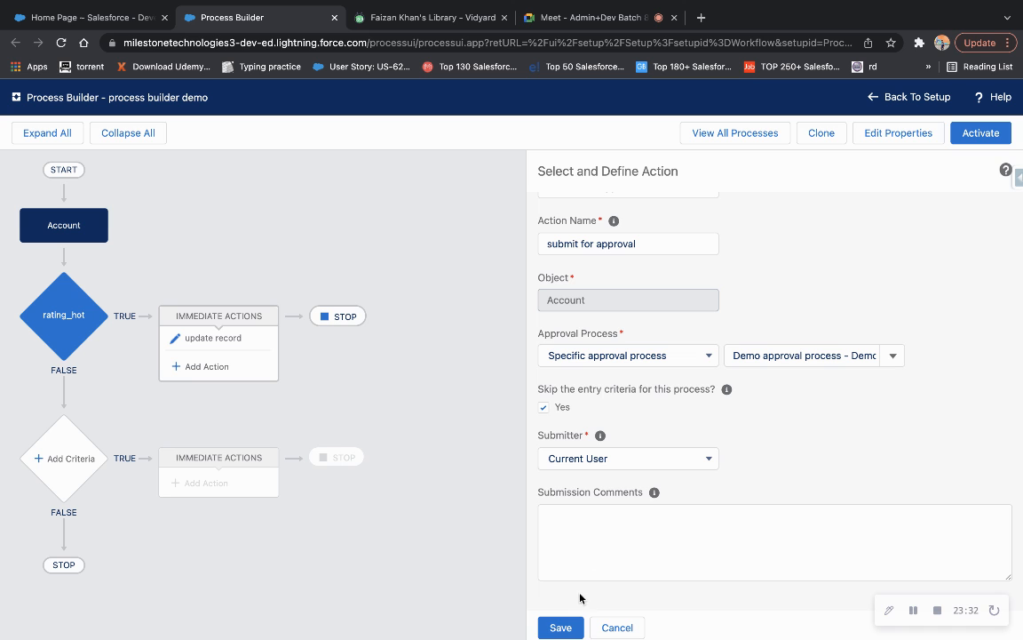
pyautogui.click(560, 626)
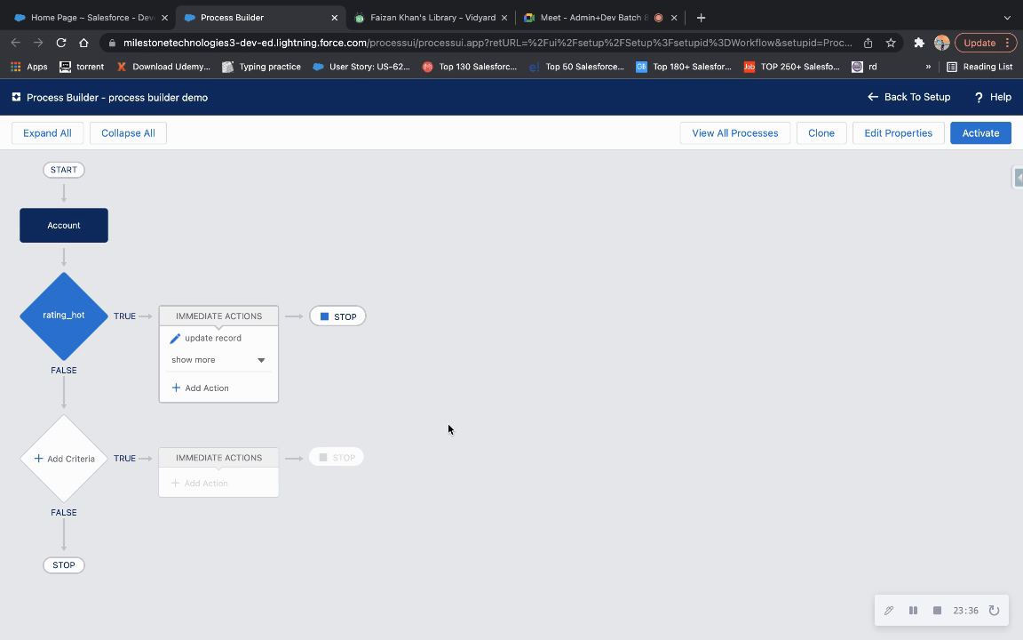
# Add a third rating_hot action of type Post to Chatter, then go to the Salesforce home tab.
pyautogui.click(207, 363)
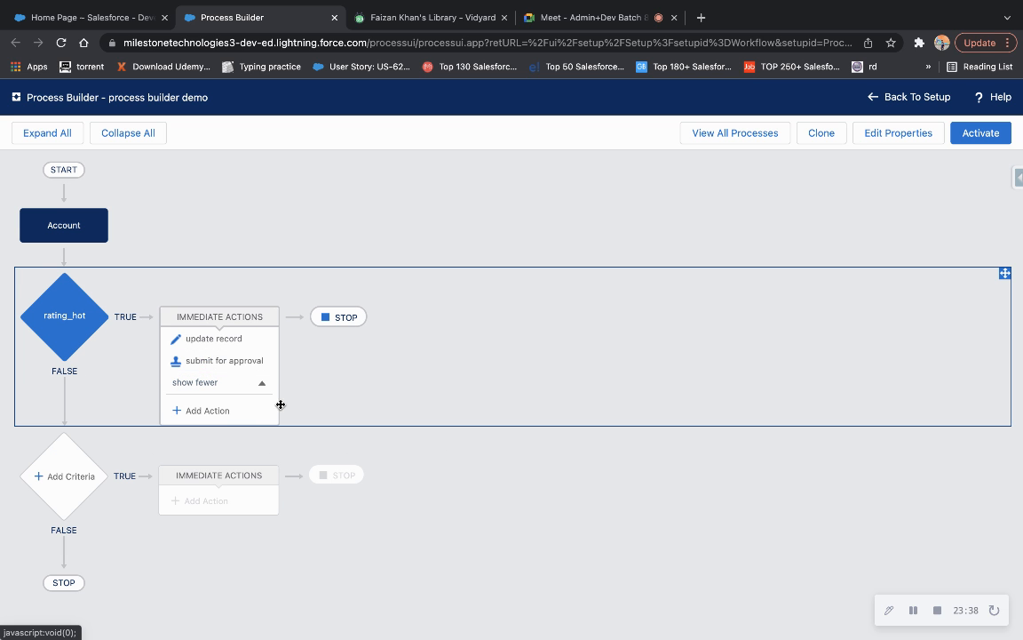
pyautogui.click(209, 410)
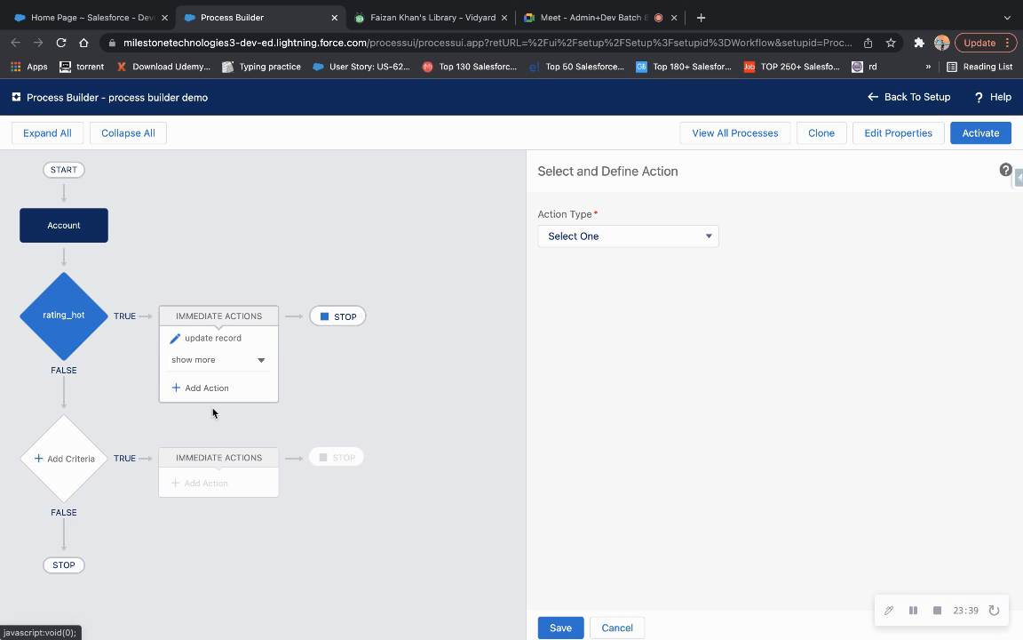
pyautogui.click(626, 238)
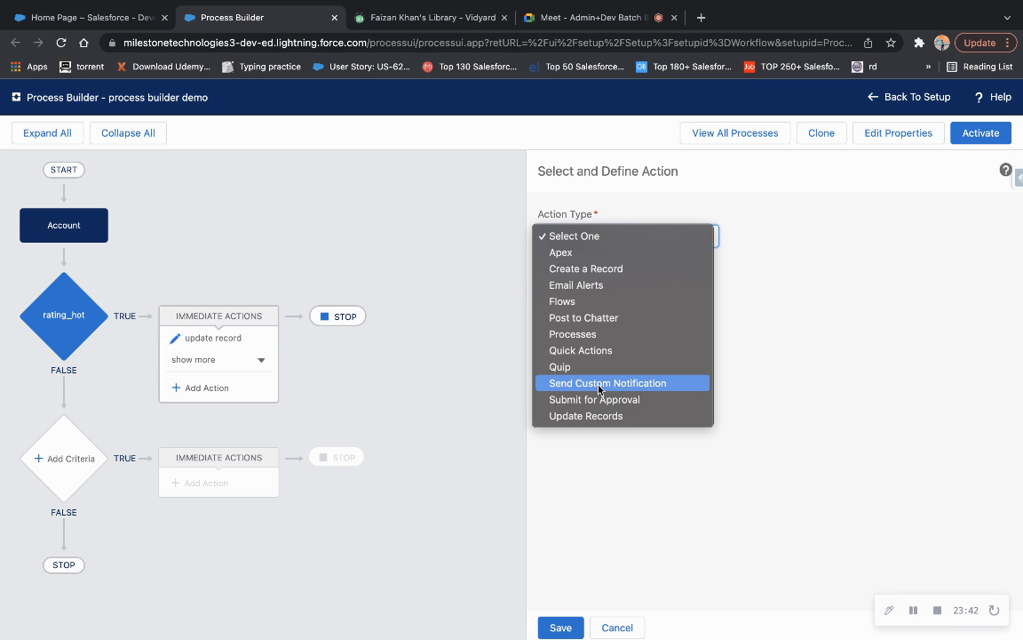
pyautogui.click(573, 319)
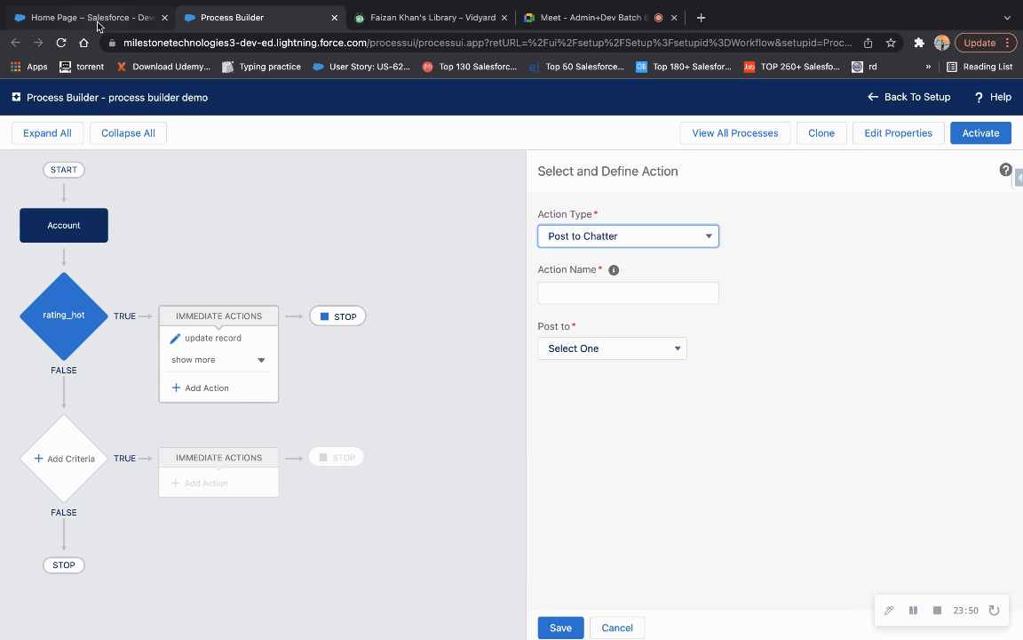
pyautogui.click(66, 19)
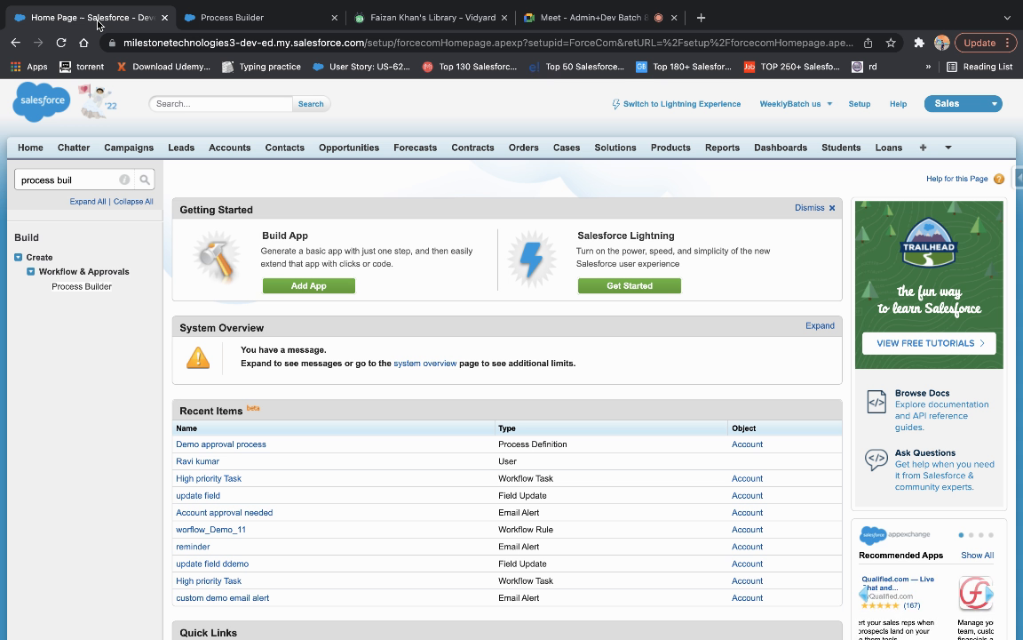
# Share a high-priority 'kindly take regular followups' Chatter post on the Approval Demo account.
pyautogui.click(216, 153)
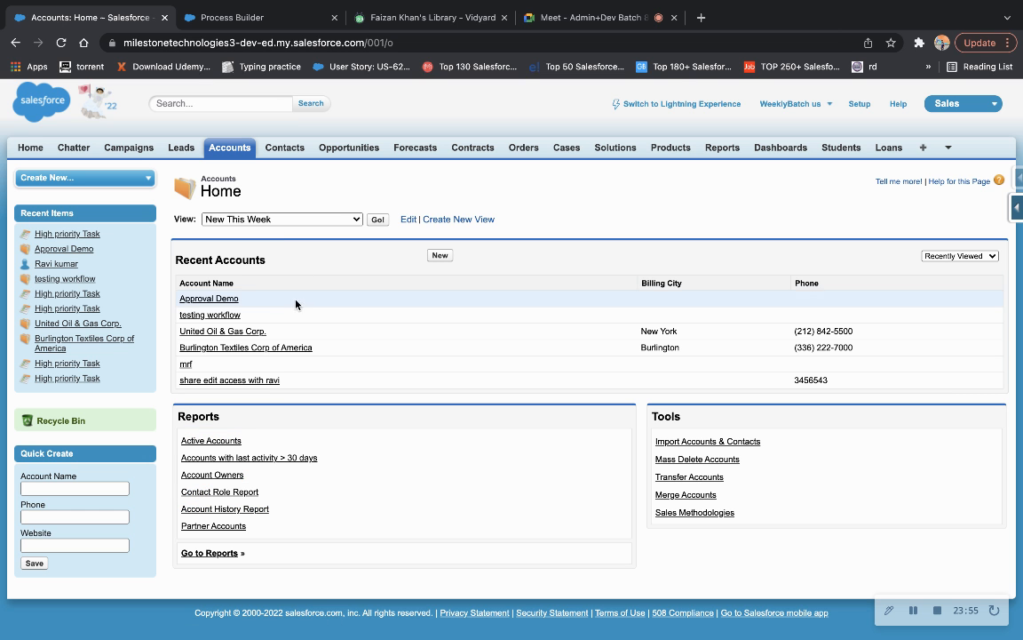
pyautogui.click(210, 298)
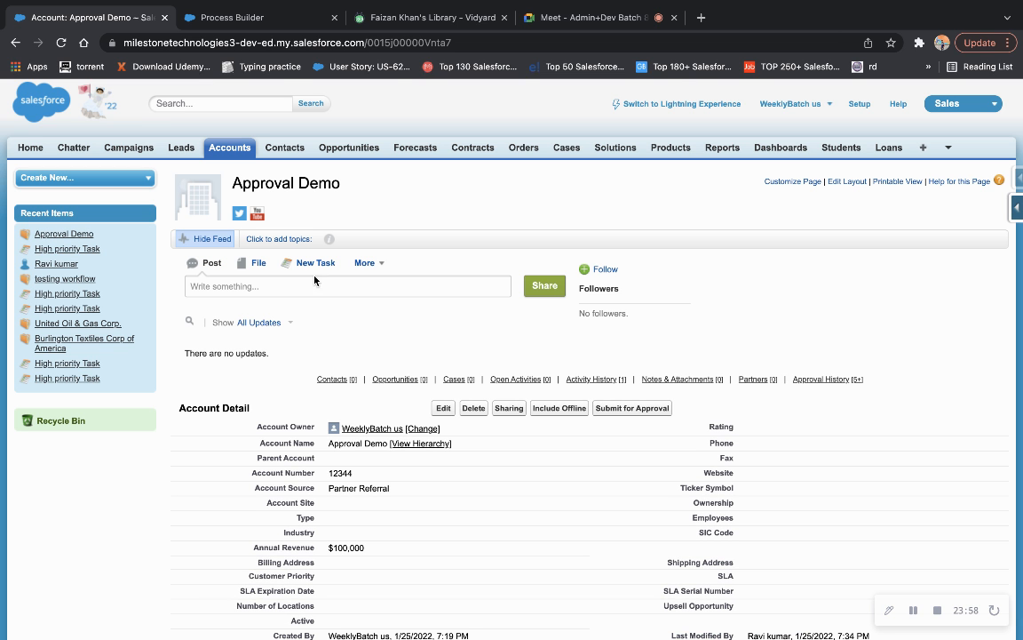
pyautogui.click(275, 292)
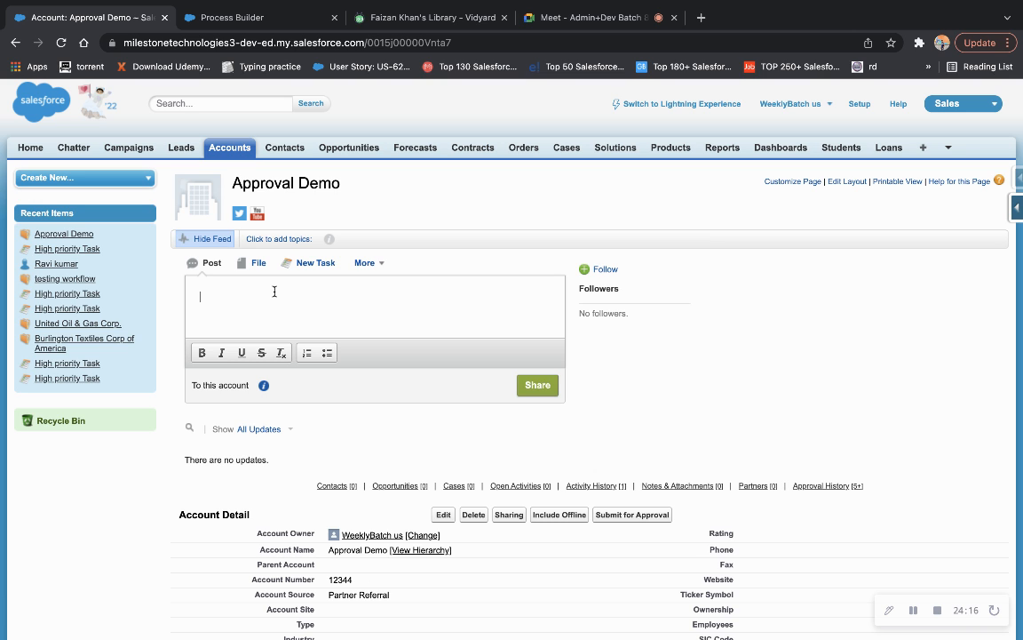
pyautogui.write('This a high priroty account')
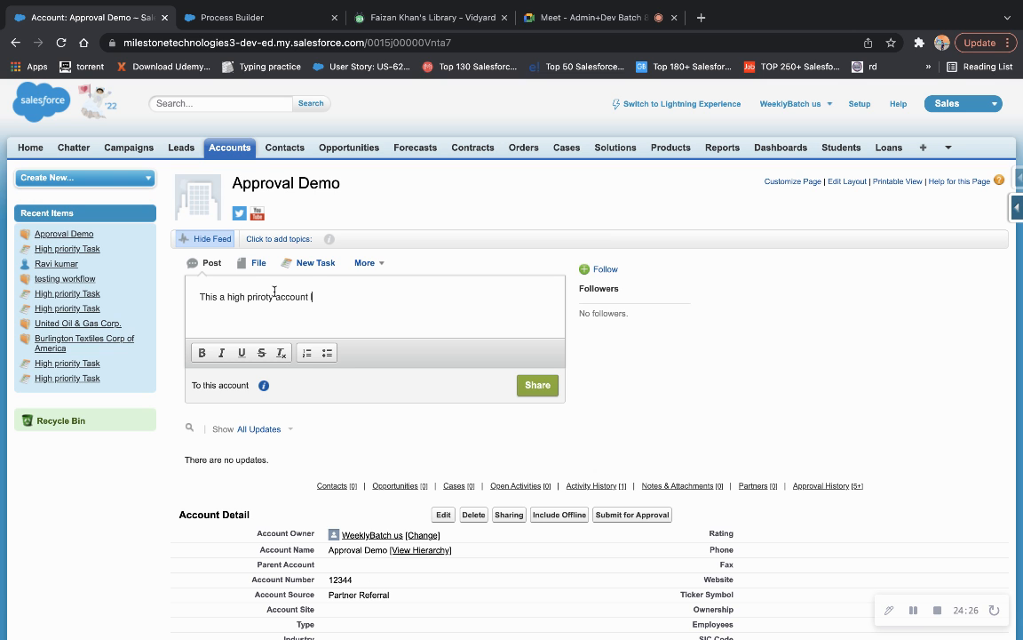
pyautogui.write(' li=')
pyautogui.press('BackSpace')
pyautogui.press('BackSpace')
pyautogui.press('BackSpace')
pyautogui.write('kindly t')
pyautogui.write('ake regu')
pyautogui.write('lkar')
pyautogui.press('BackSpace')
pyautogui.press('BackSpace')
pyautogui.press('BackSpace')
pyautogui.press('BackSpace')
pyautogui.write('ar followups')
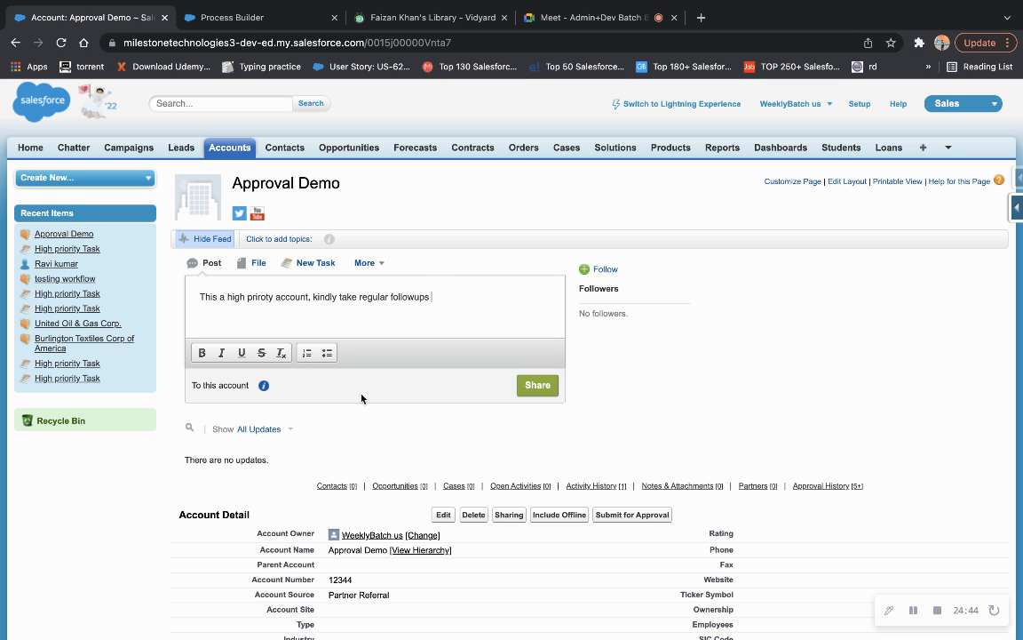
pyautogui.click(542, 387)
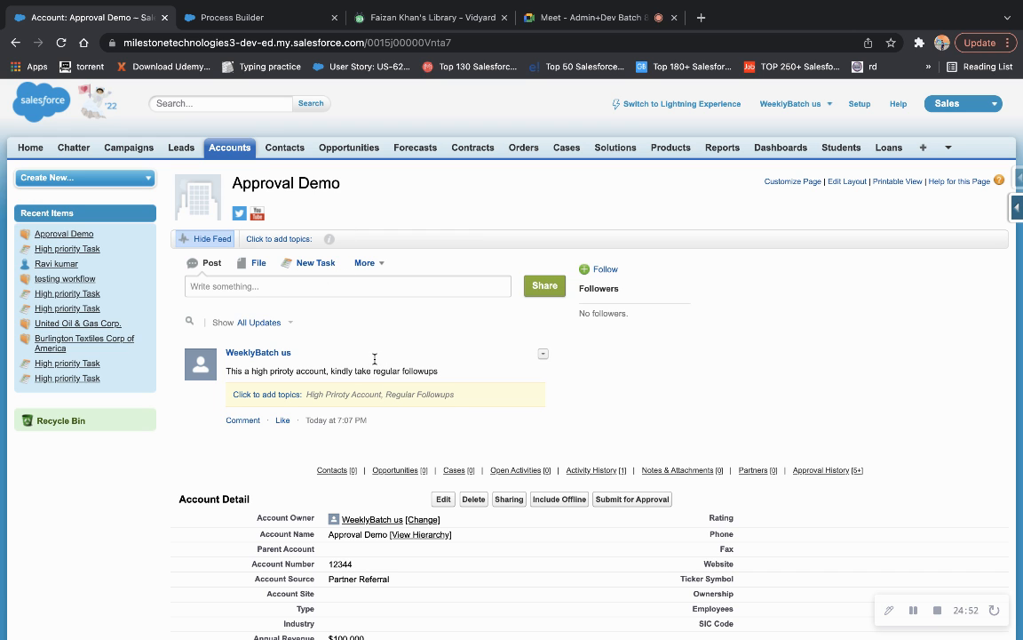
pyautogui.click(31, 149)
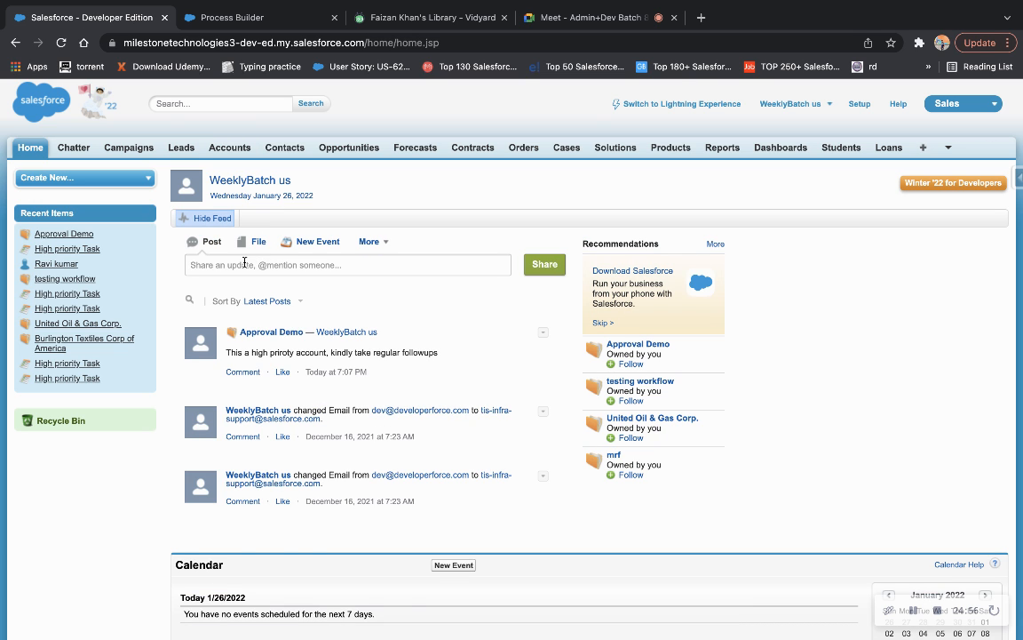
pyautogui.click(244, 263)
pyautogui.write('@')
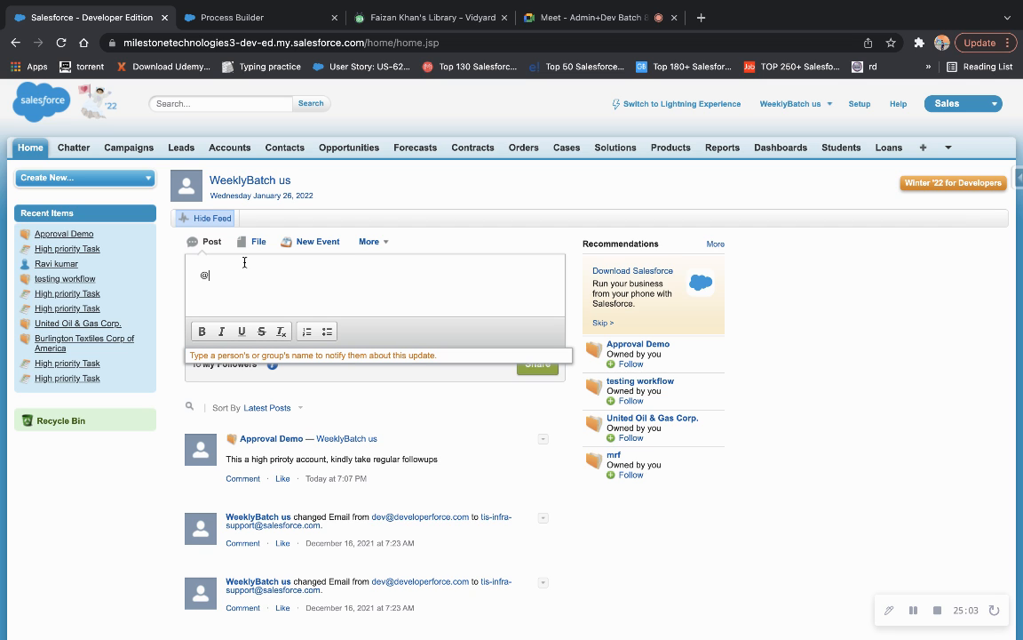
pyautogui.press('BackSpace')
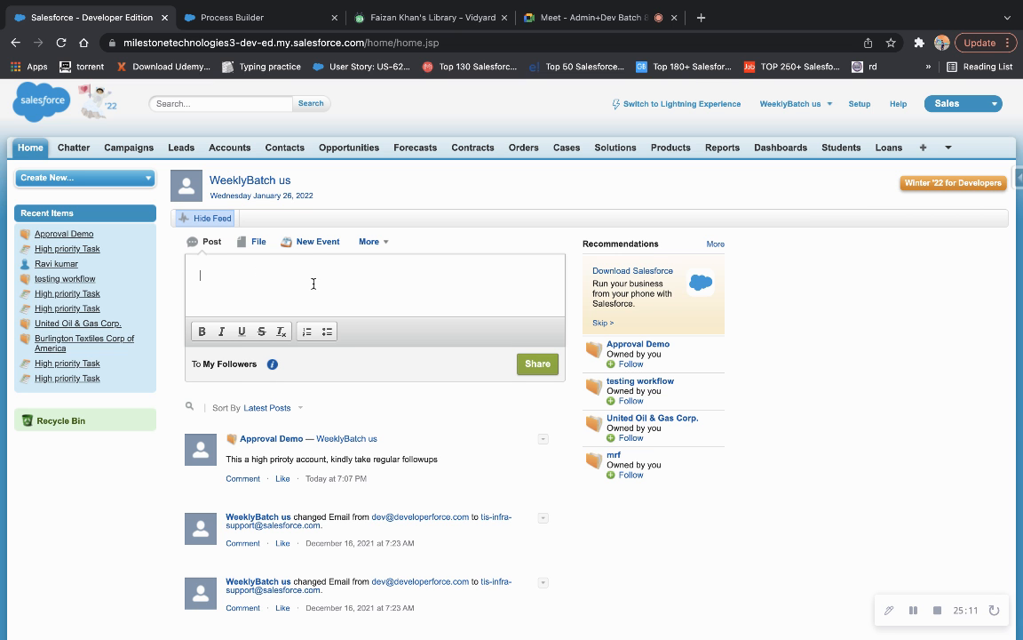
pyautogui.scroll(-3, 313, 283)
pyautogui.scroll(3, 313, 283)
pyautogui.write('bediedijdiowedjoiwendjkcniu asncijdiowd bijdiwe')
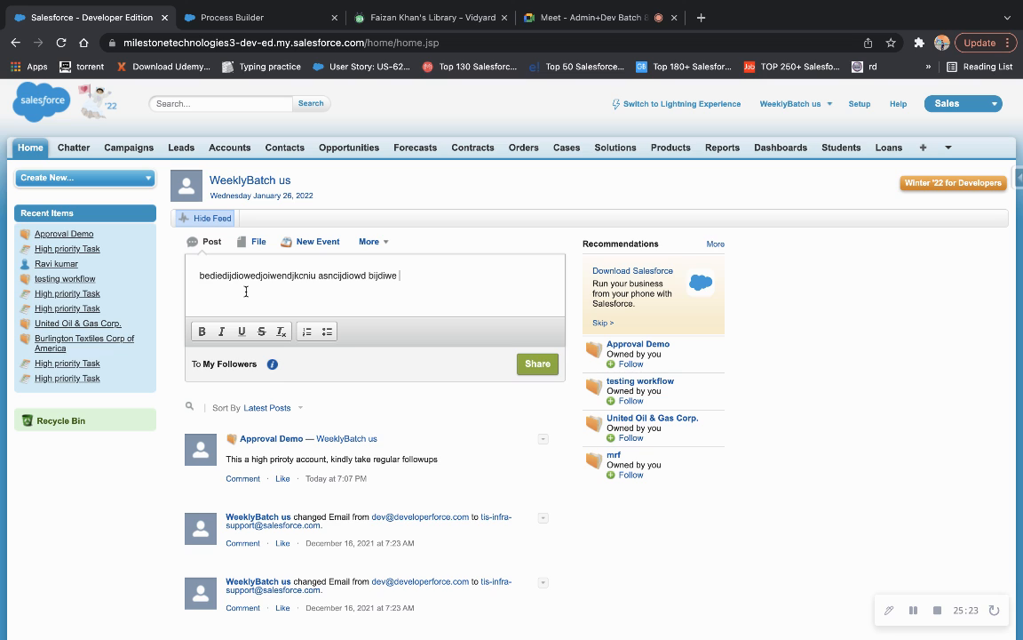
pyautogui.write(' @')
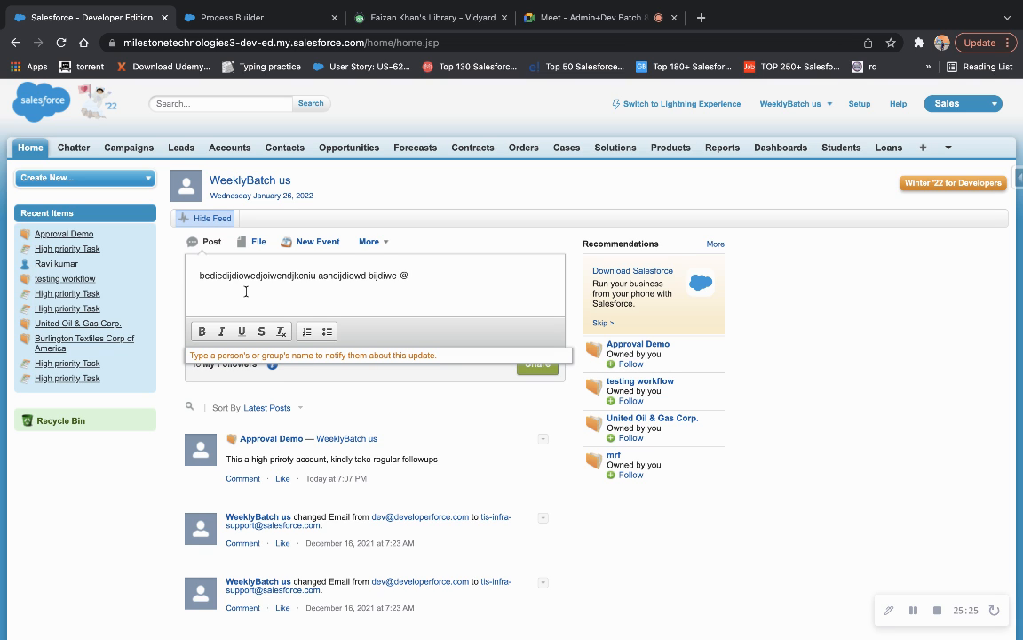
pyautogui.write('ravi')
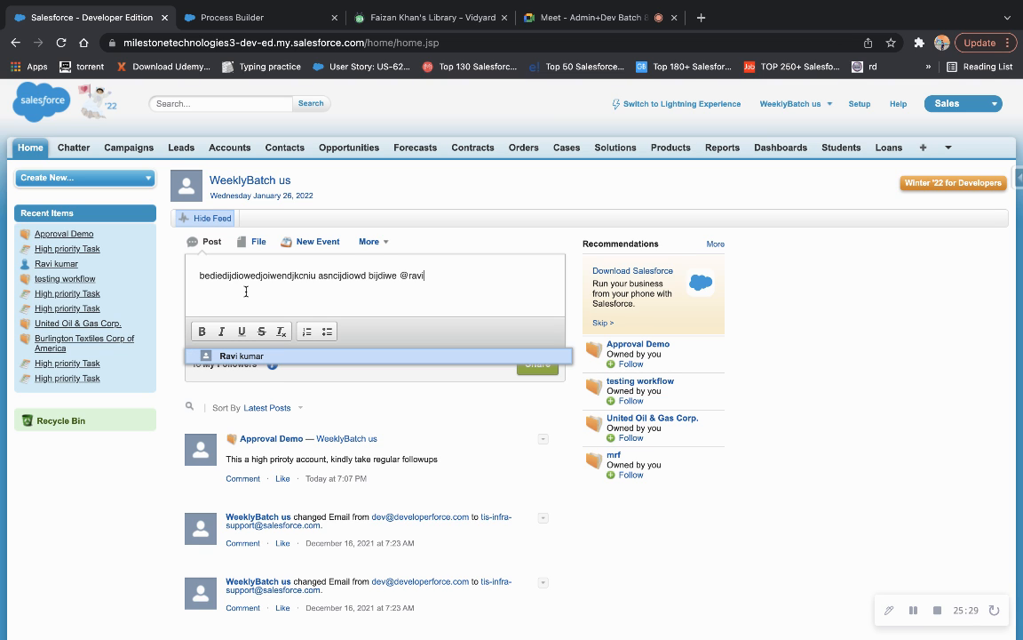
pyautogui.click(227, 356)
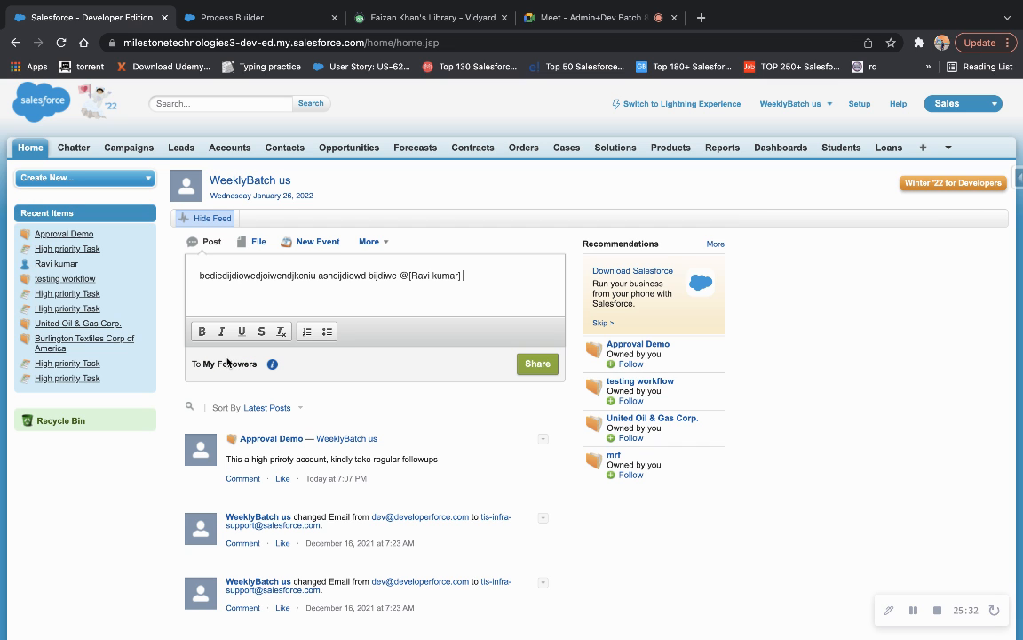
pyautogui.click(536, 365)
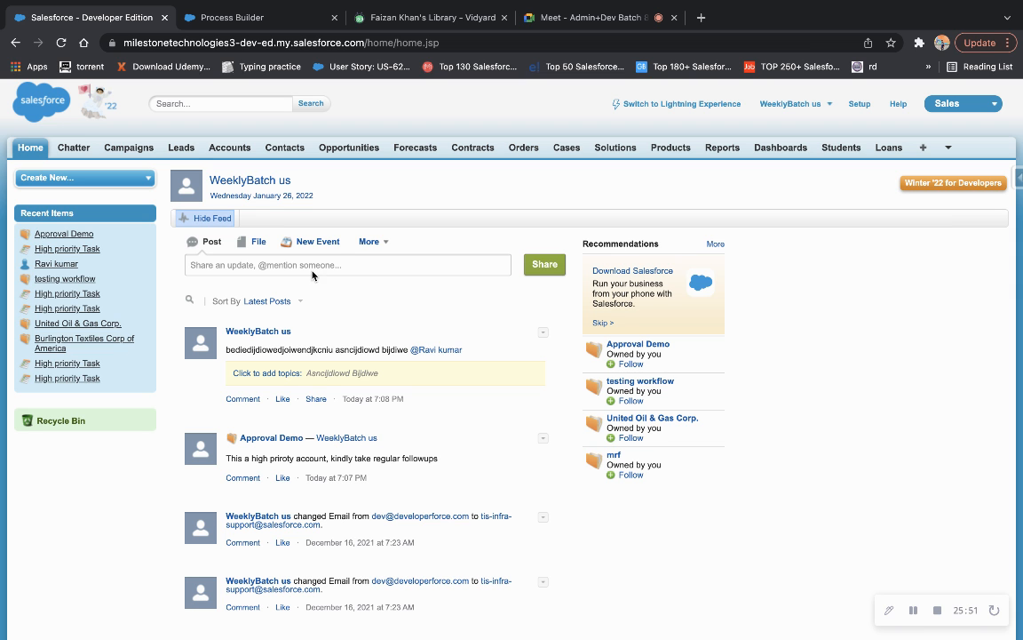
pyautogui.click(548, 16)
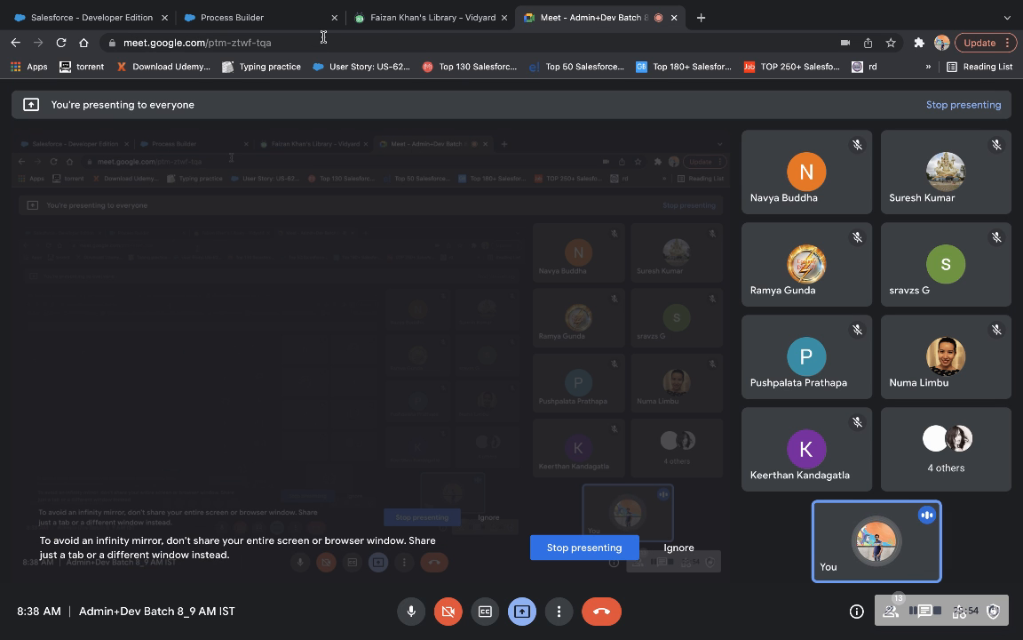
# Return from Google Meet to the Process Builder tab.
pyautogui.click(265, 26)
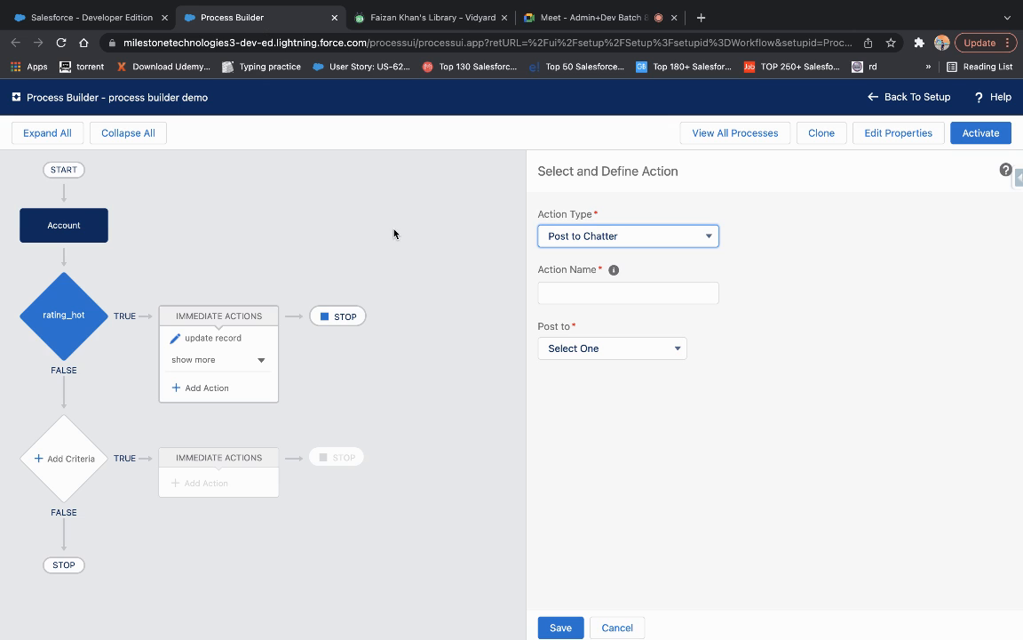
# Save a 'post to chatter' action posting 'this is for testing post to chatter action' to This Record.
pyautogui.click(116, 18)
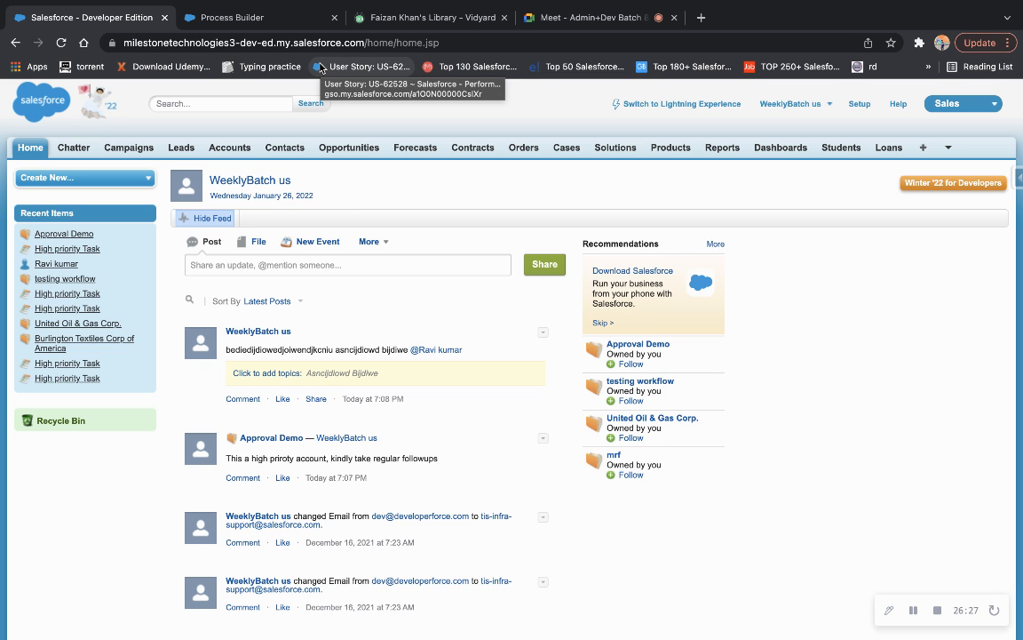
pyautogui.click(271, 11)
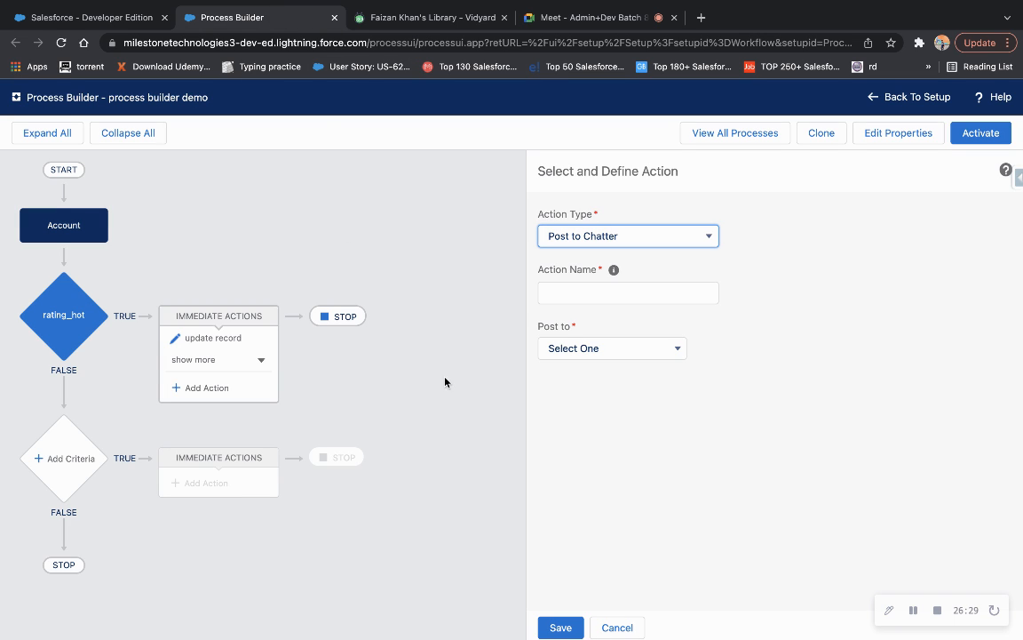
pyautogui.click(579, 292)
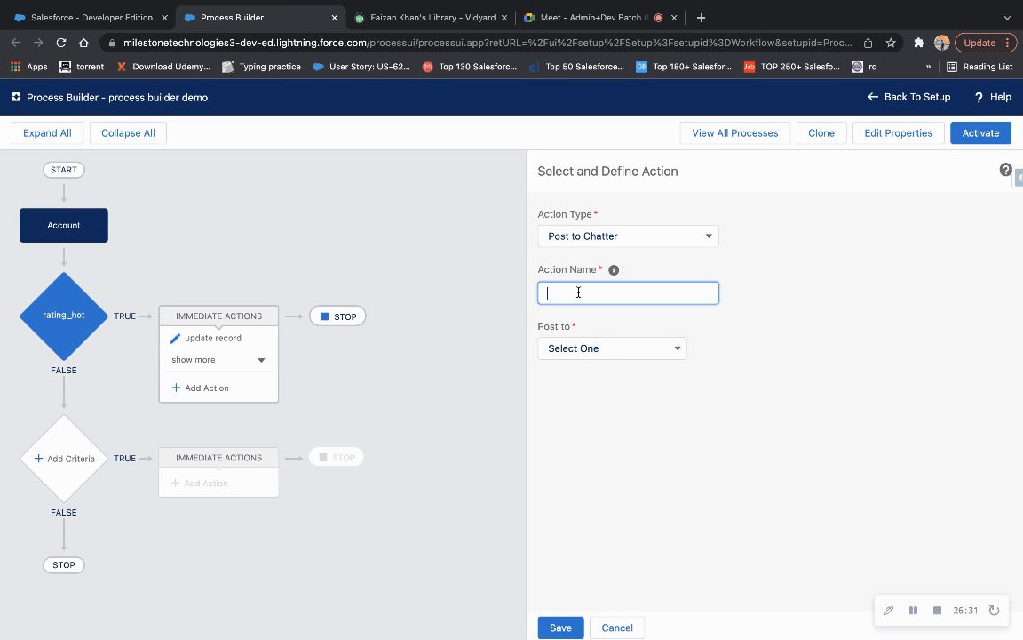
pyautogui.write('post to chatter')
pyautogui.click(649, 353)
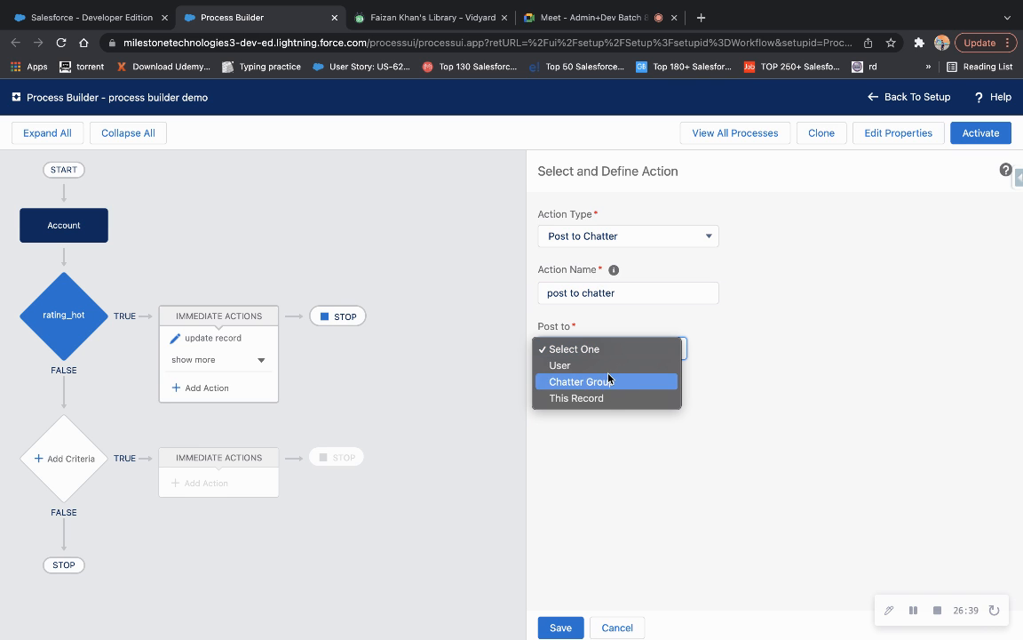
pyautogui.click(600, 401)
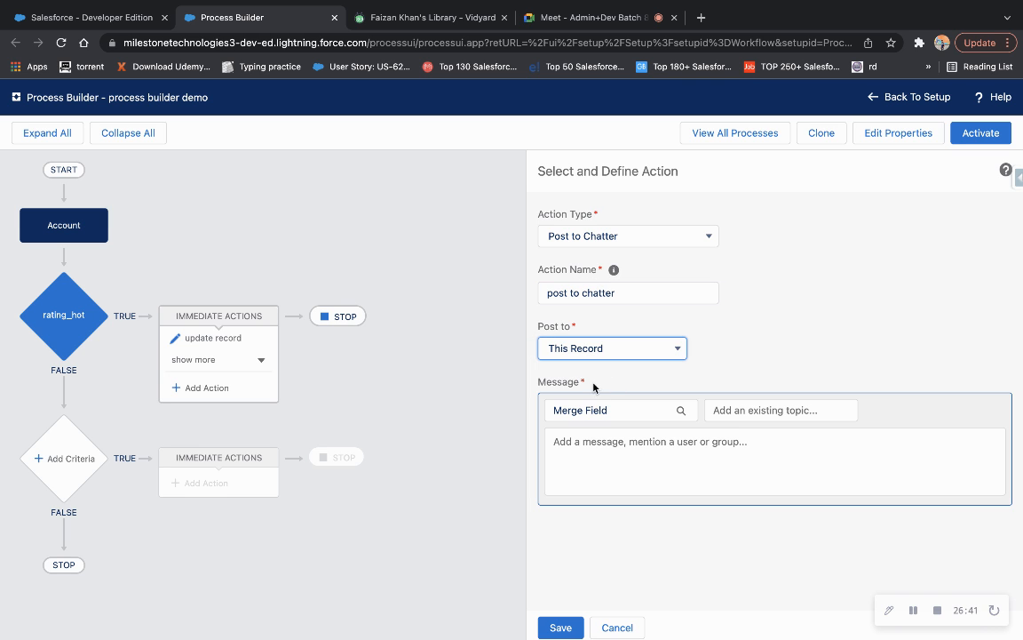
pyautogui.click(584, 455)
pyautogui.write('this is for t')
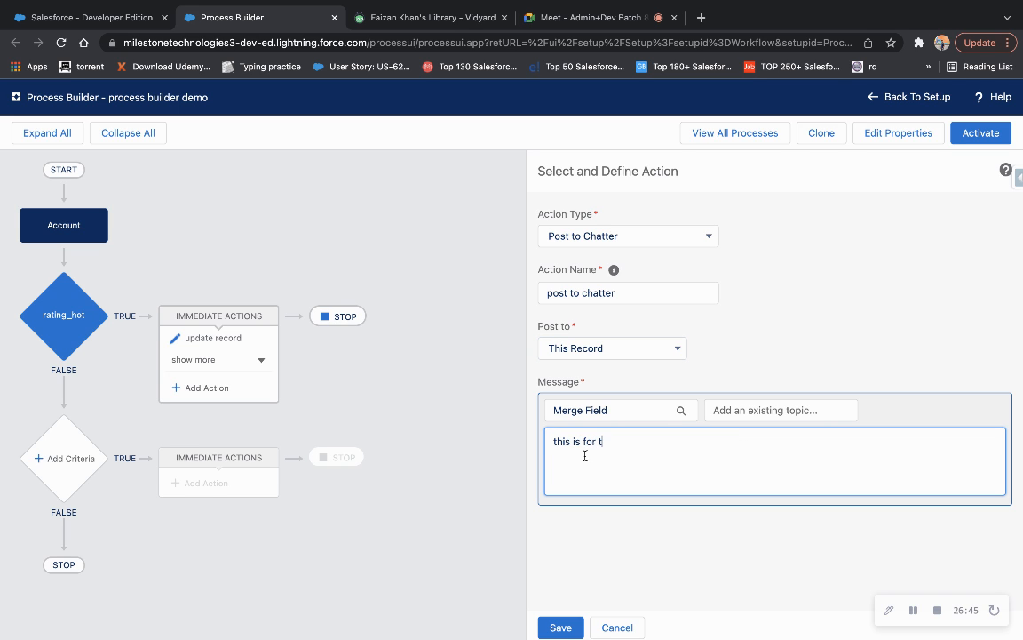
pyautogui.write('esting post to cha')
pyautogui.write('tter action')
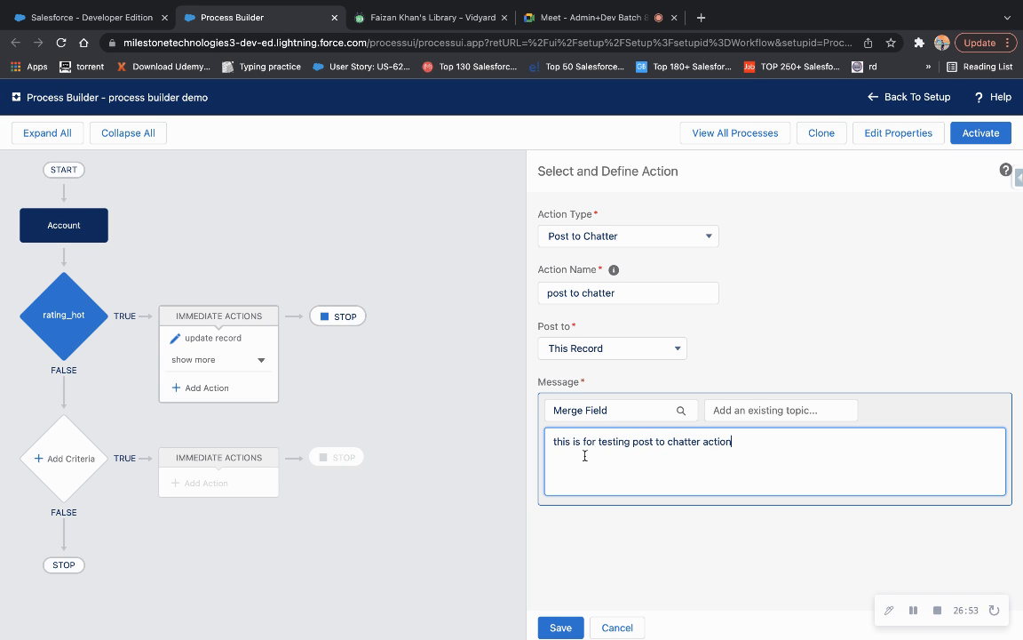
pyautogui.click(561, 626)
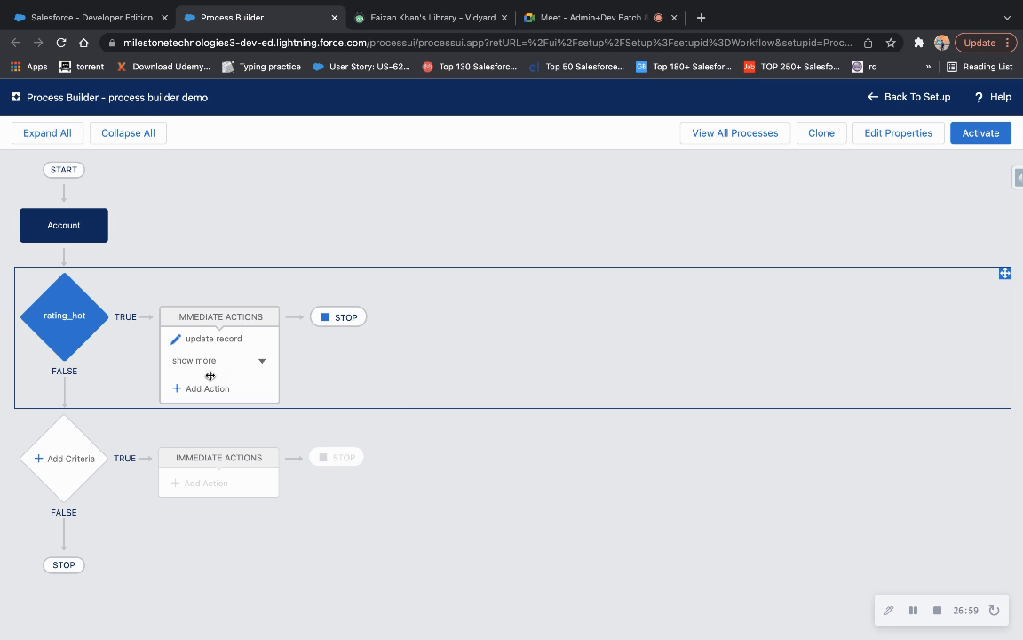
pyautogui.click(209, 370)
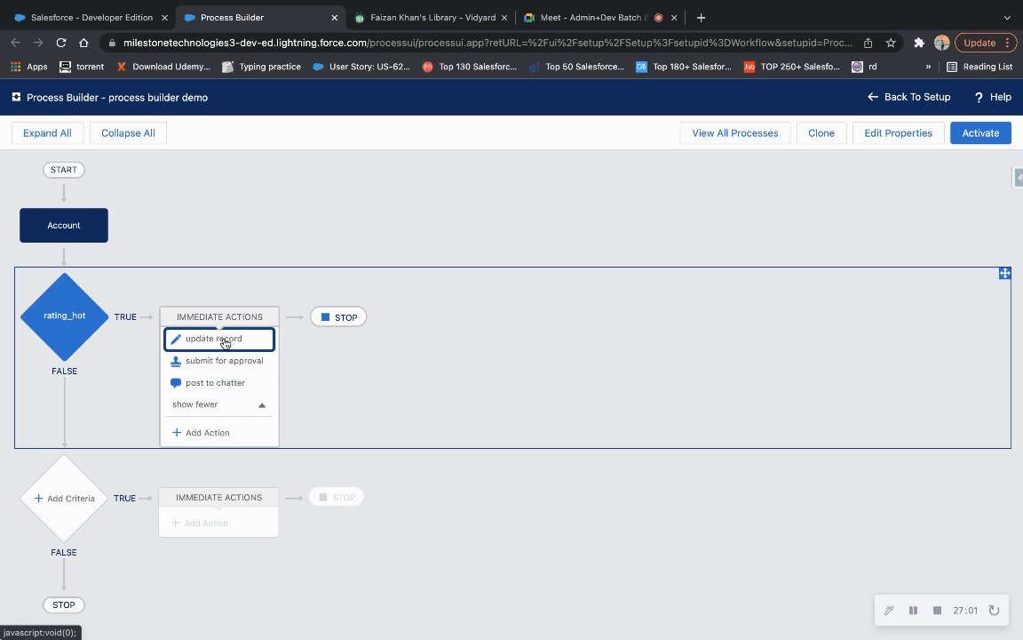
# Add a new criteria node below rating_hot and name it rating_cold.
pyautogui.click(71, 499)
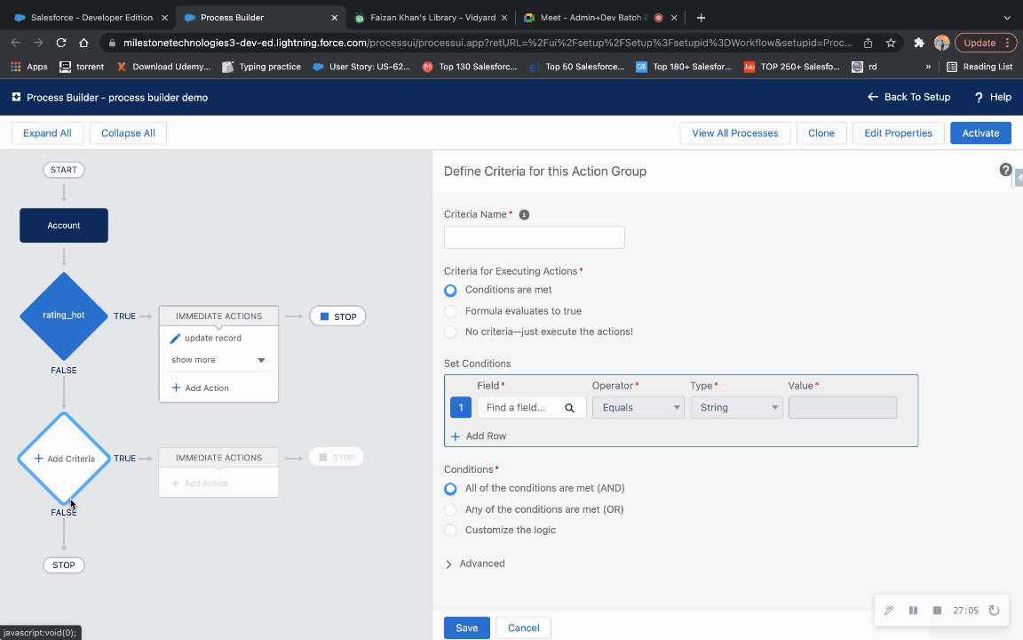
pyautogui.click(508, 238)
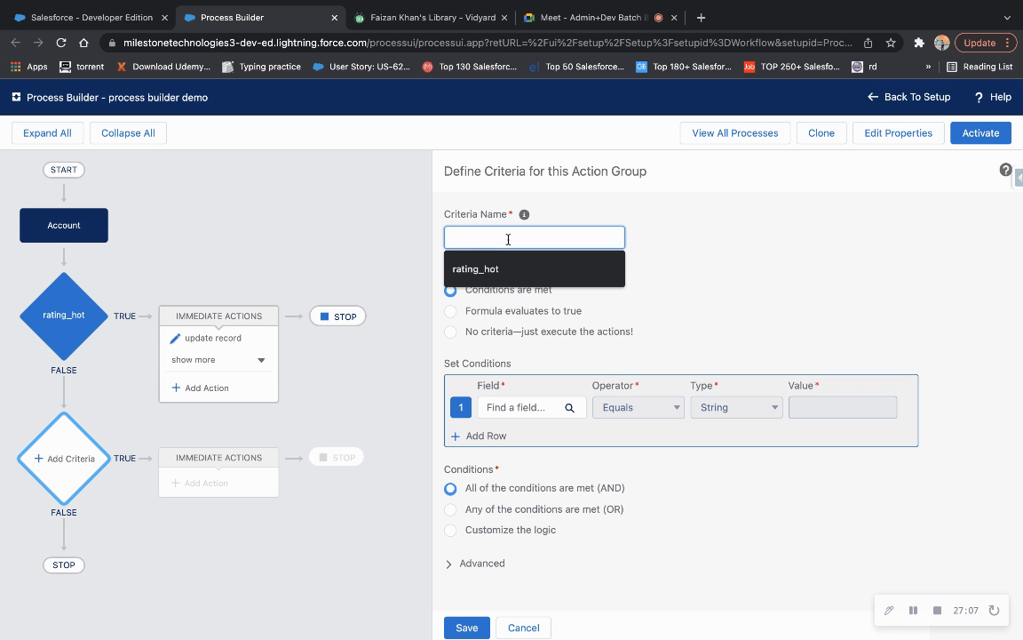
pyautogui.press('Down')
pyautogui.press('Return')
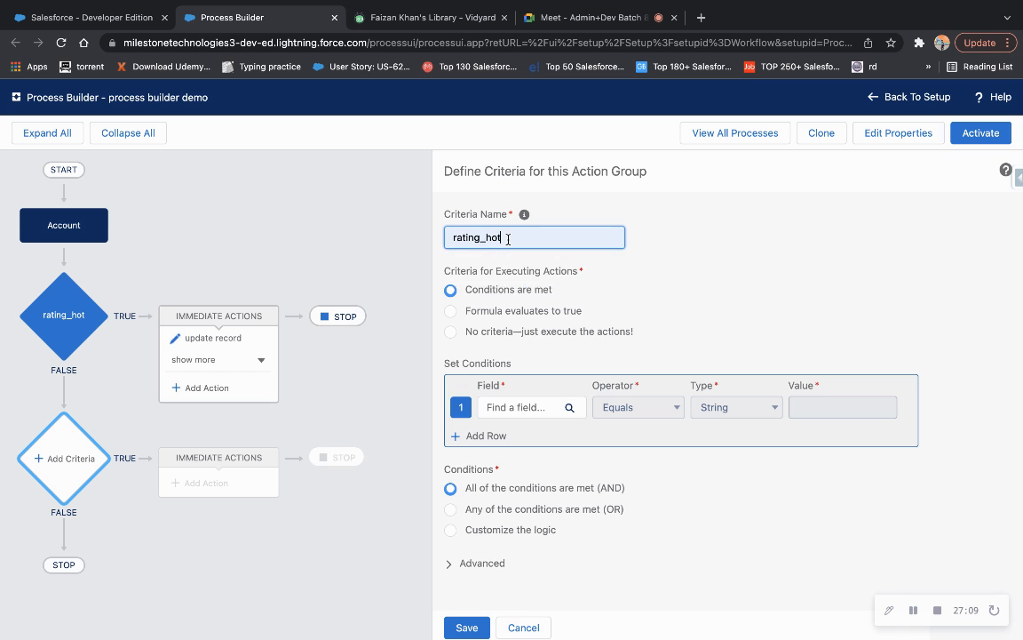
pyautogui.press('BackSpace')
pyautogui.press('BackSpace')
pyautogui.press('BackSpace')
pyautogui.write('co')
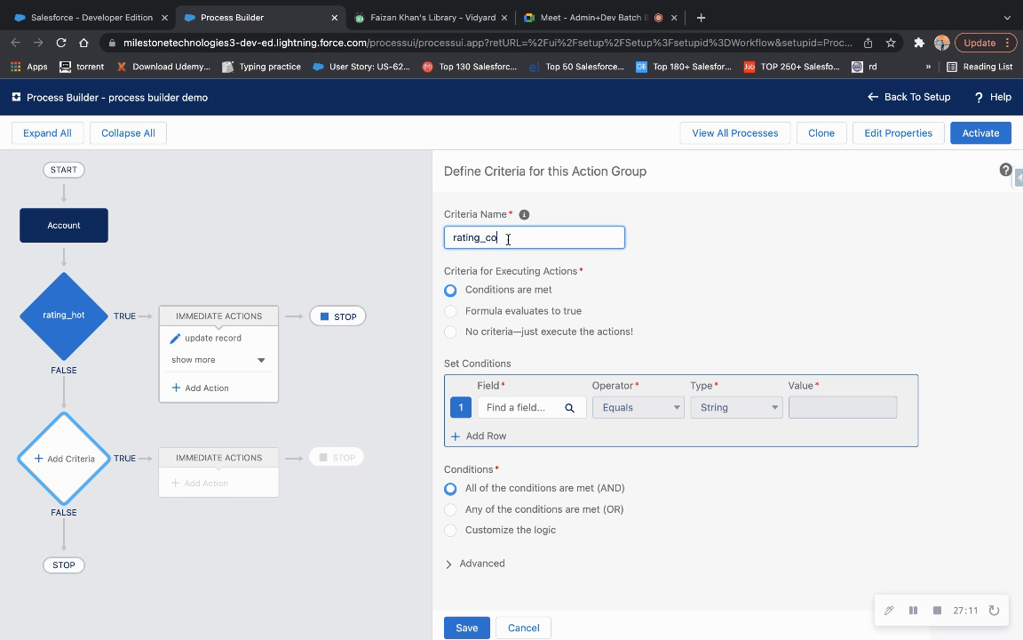
pyautogui.write('ld')
# Give rating_cold the condition [Account].Rating Equals Cold and save the criteria.
pyautogui.click(520, 406)
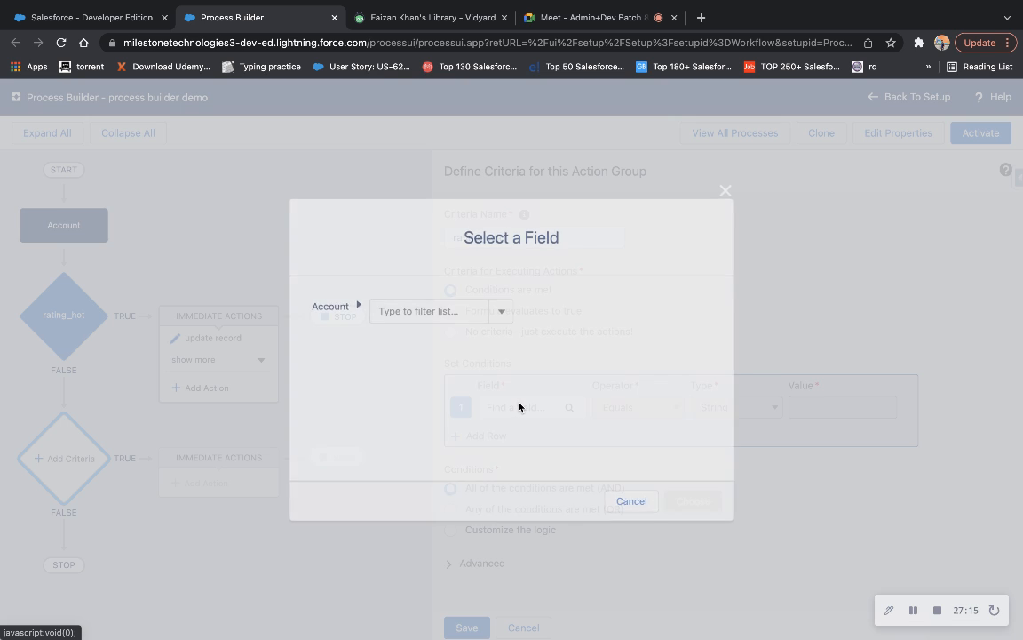
pyautogui.write('ratin')
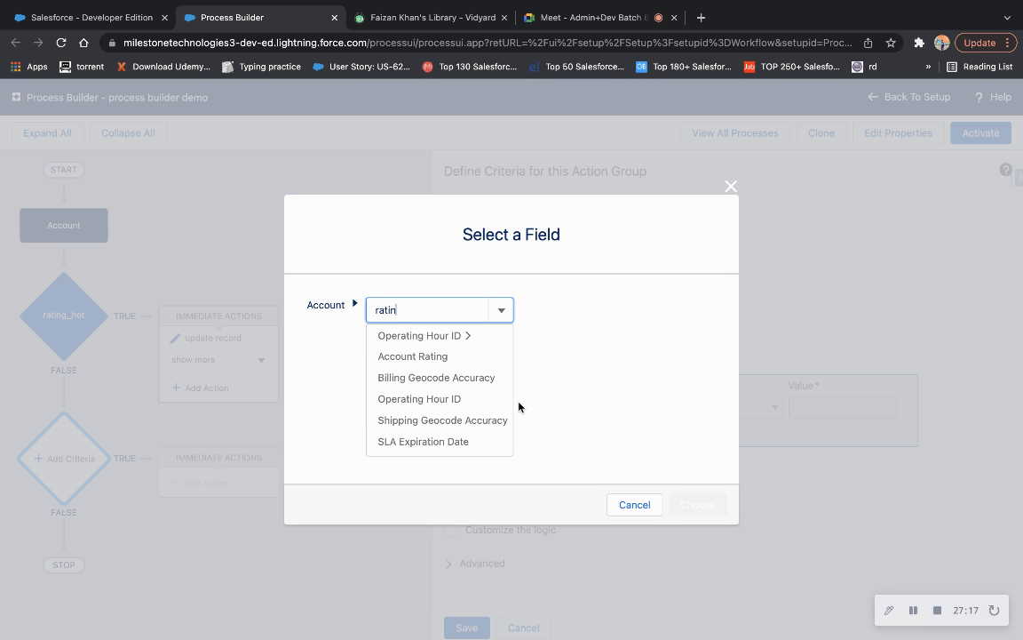
pyautogui.click(434, 357)
pyautogui.click(699, 502)
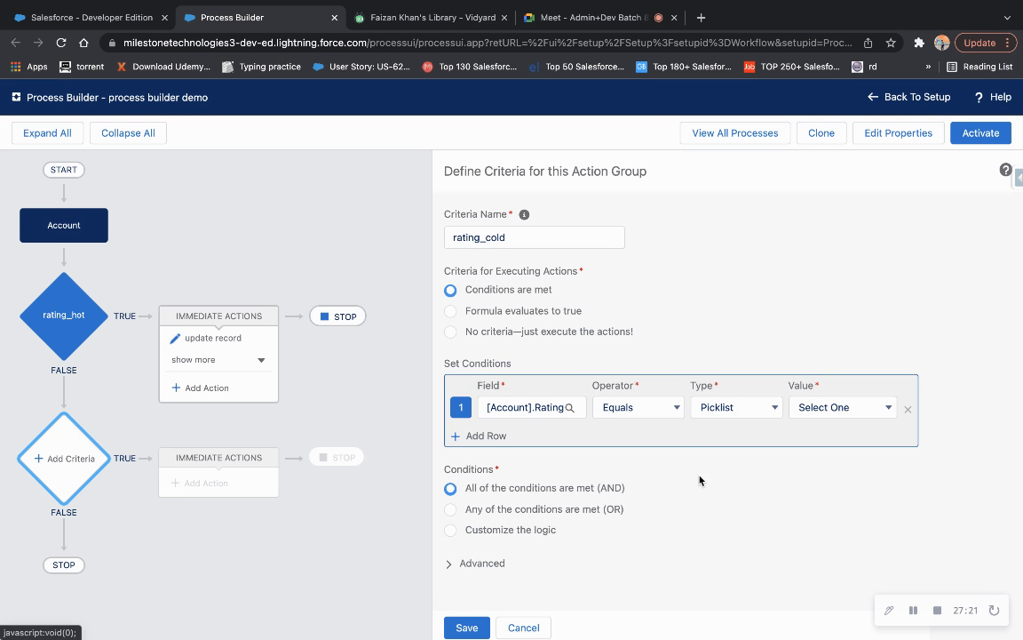
pyautogui.click(823, 412)
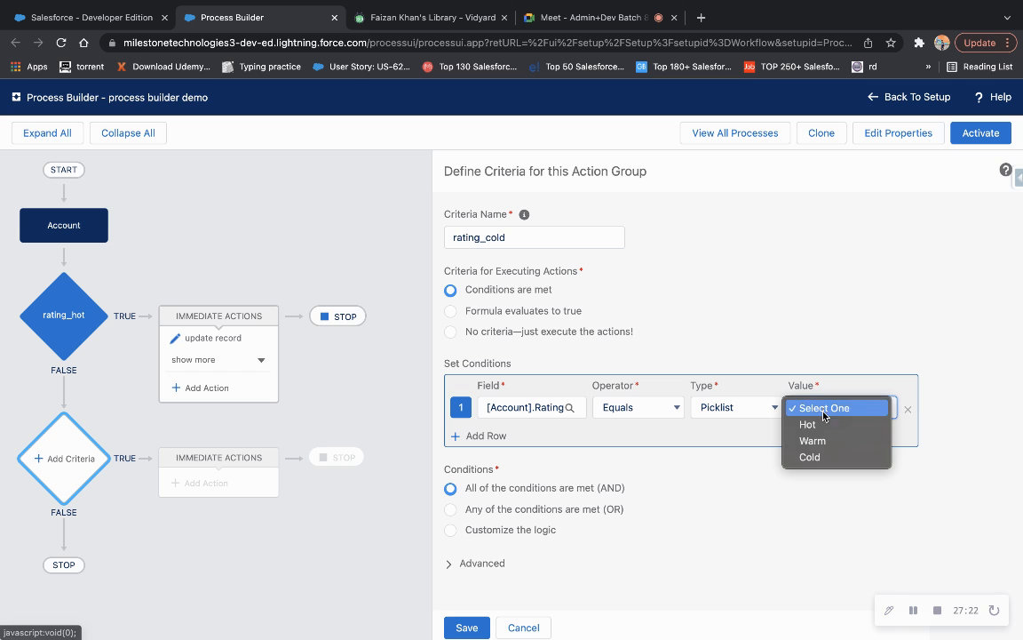
pyautogui.click(808, 454)
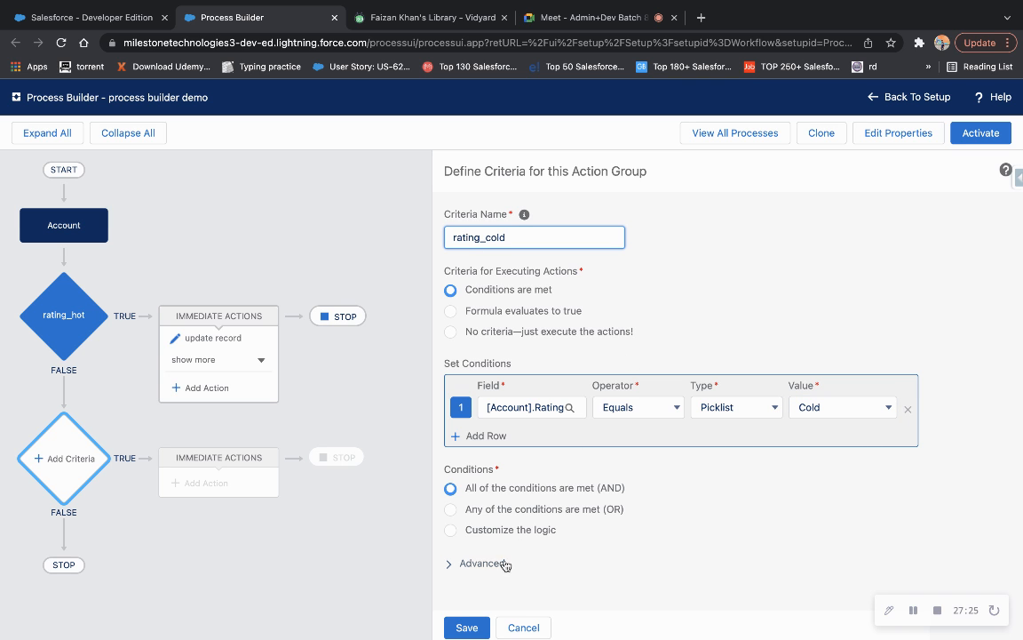
pyautogui.click(475, 631)
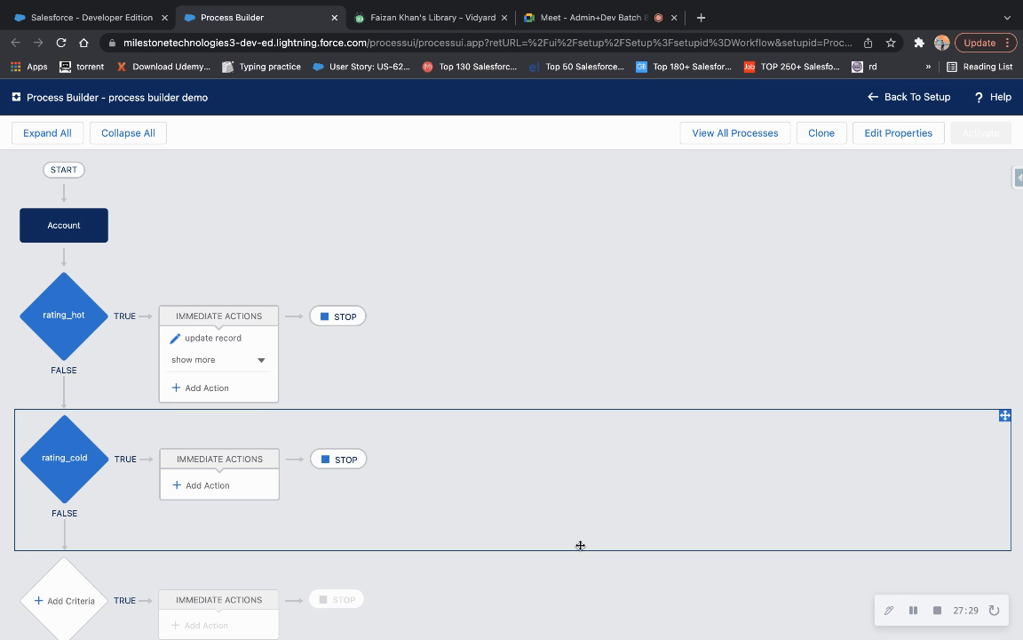
# Add an Email Alerts action named 'email alert demo' under rating_cold, with no alert chosen yet.
pyautogui.click(229, 485)
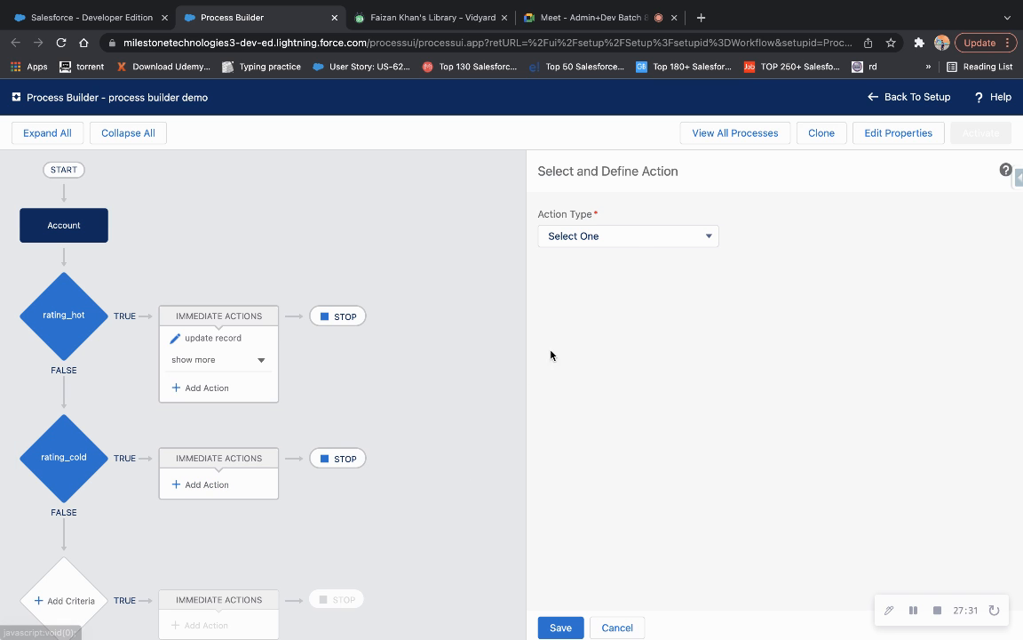
pyautogui.click(630, 243)
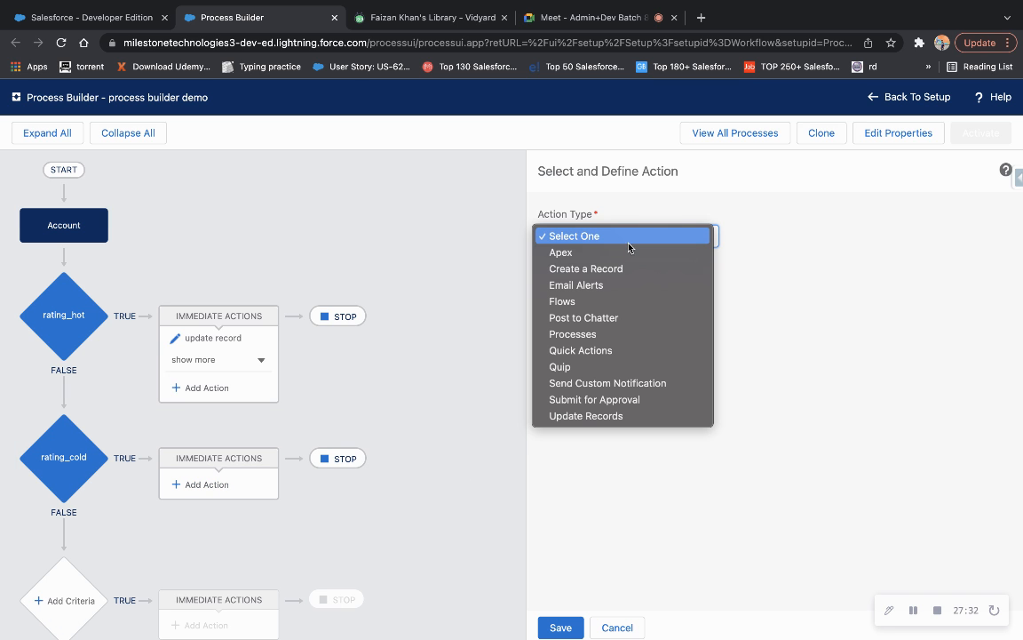
pyautogui.click(597, 285)
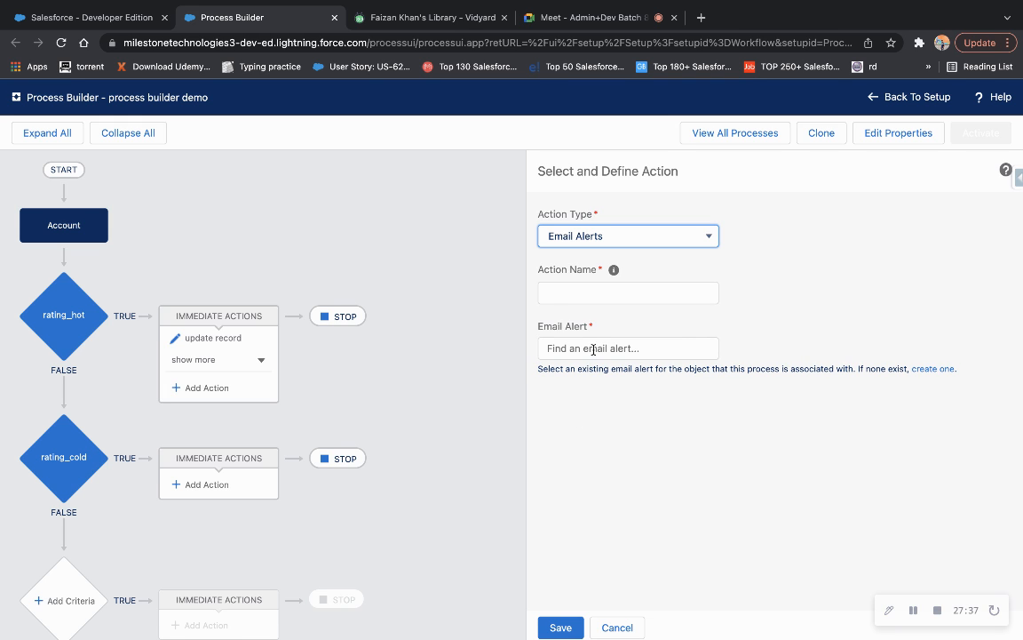
pyautogui.click(566, 284)
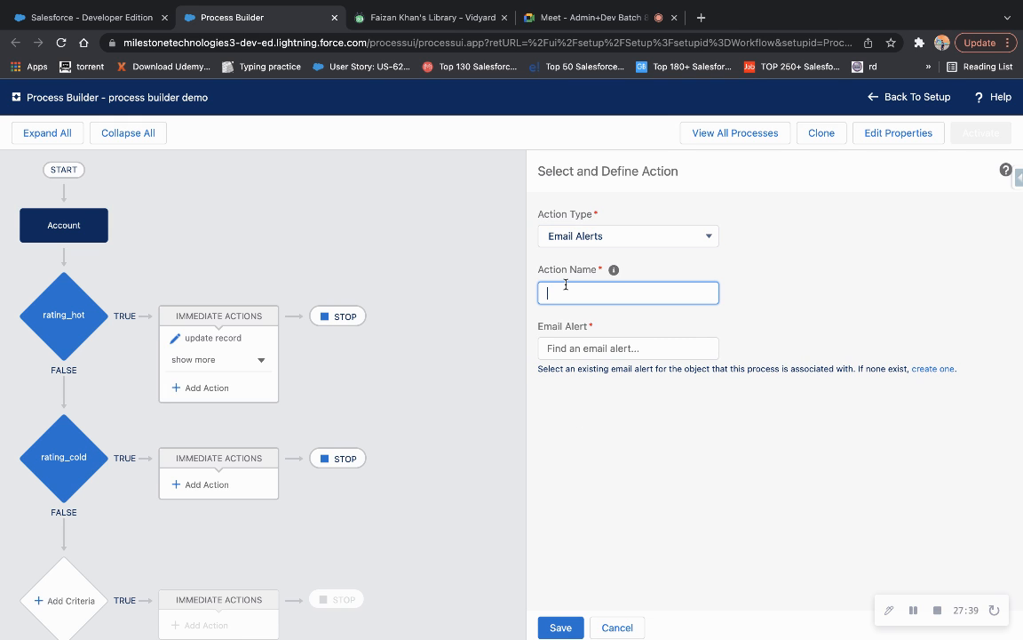
pyautogui.write('email alert demo')
pyautogui.click(619, 351)
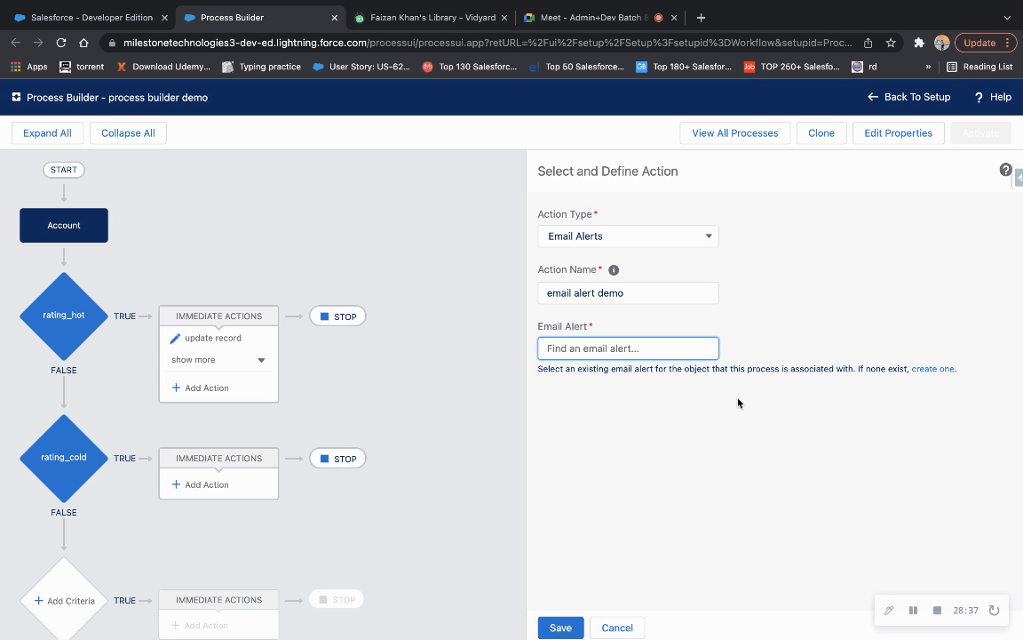
pyautogui.click(930, 369)
# Open 'custom demo email alert' in All Email Alerts and copy its unique name custom_demo_email_alert.
pyautogui.click(433, 21)
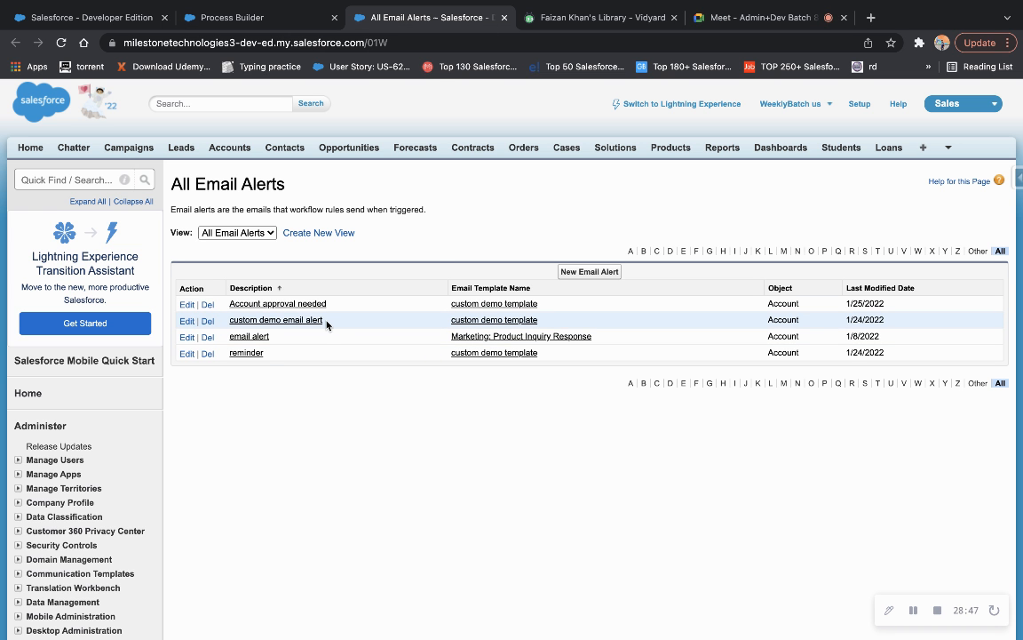
pyautogui.moveTo(329, 324); pyautogui.dragTo(228, 324)
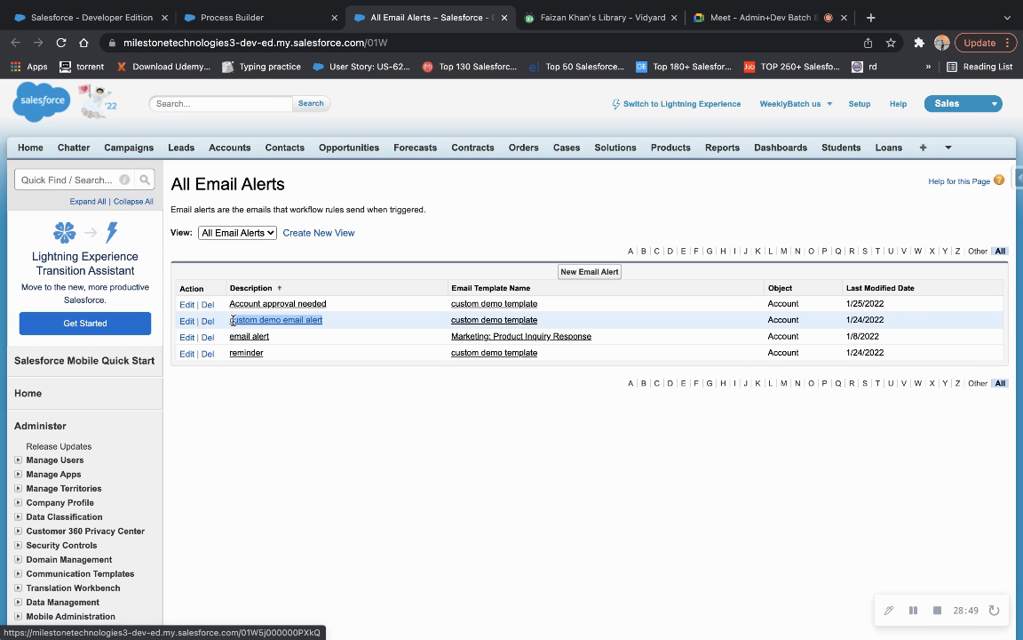
pyautogui.click(287, 327)
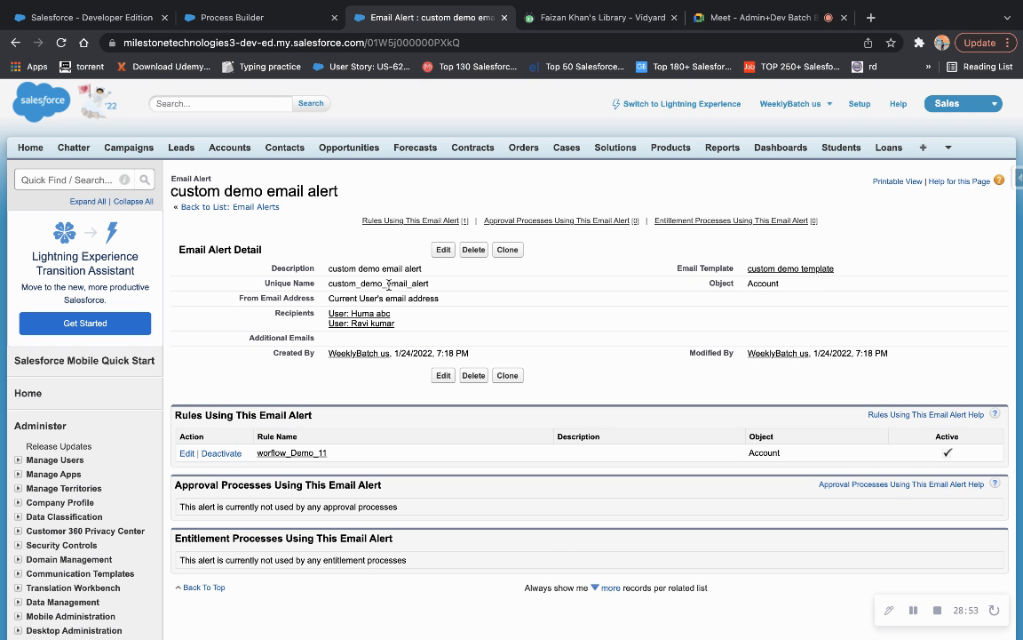
pyautogui.doubleClick(388, 284)
pyautogui.hotkey('ctrl', 'c')
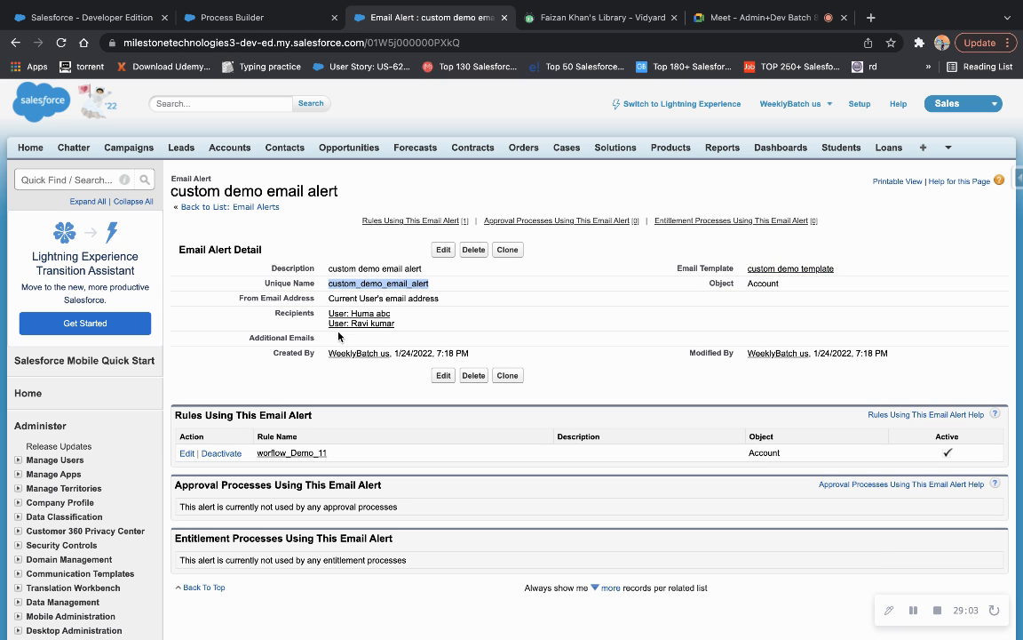
pyautogui.click(266, 19)
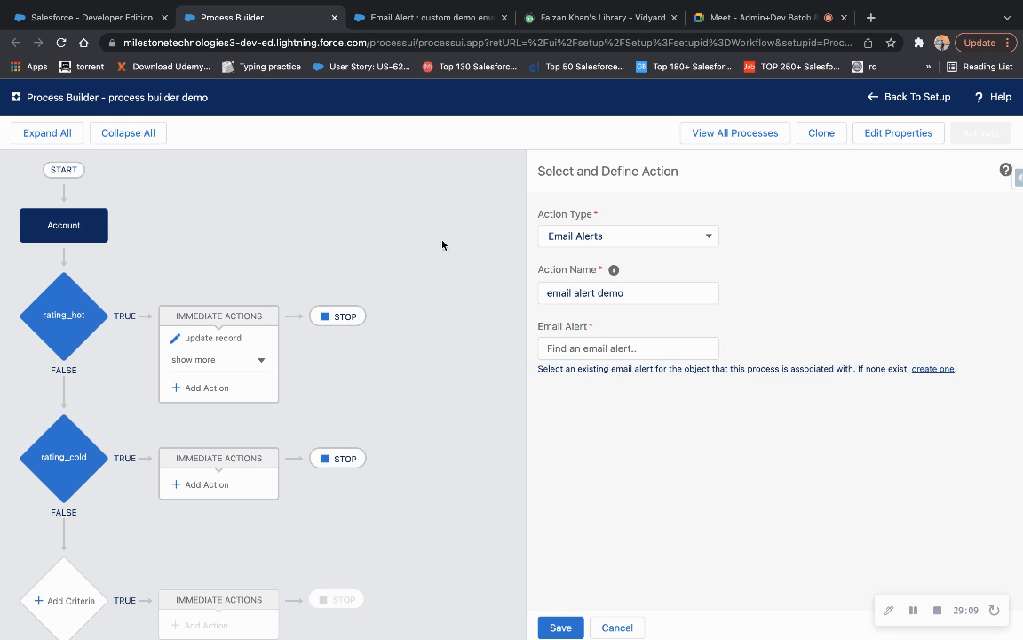
# Set the email alert demo action's Email Alert to custom_demo_email_alert and save it.
pyautogui.click(597, 347)
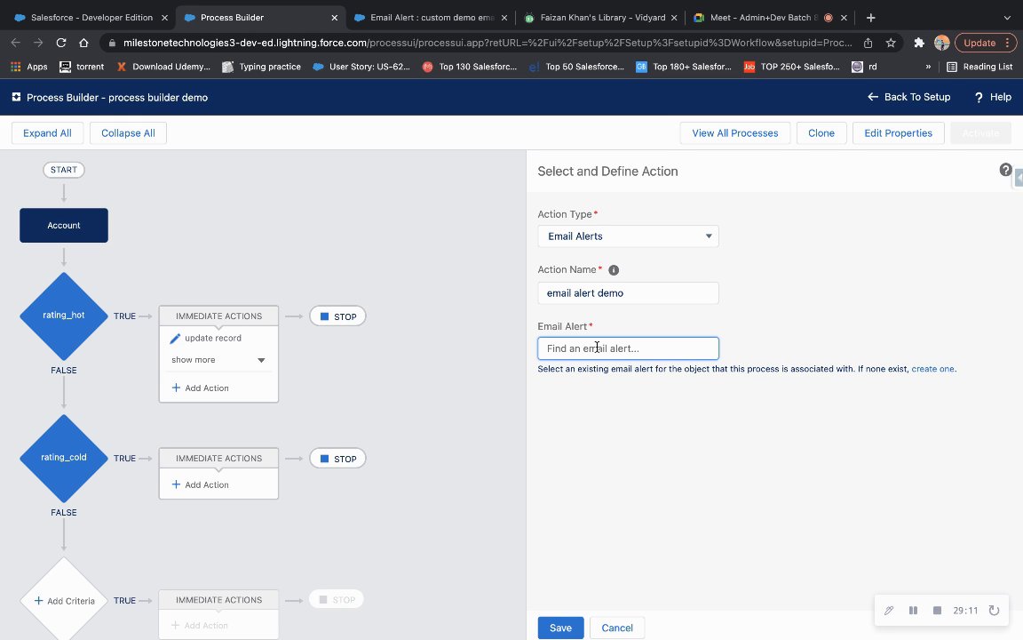
pyautogui.hotkey('ctrl', 'v')
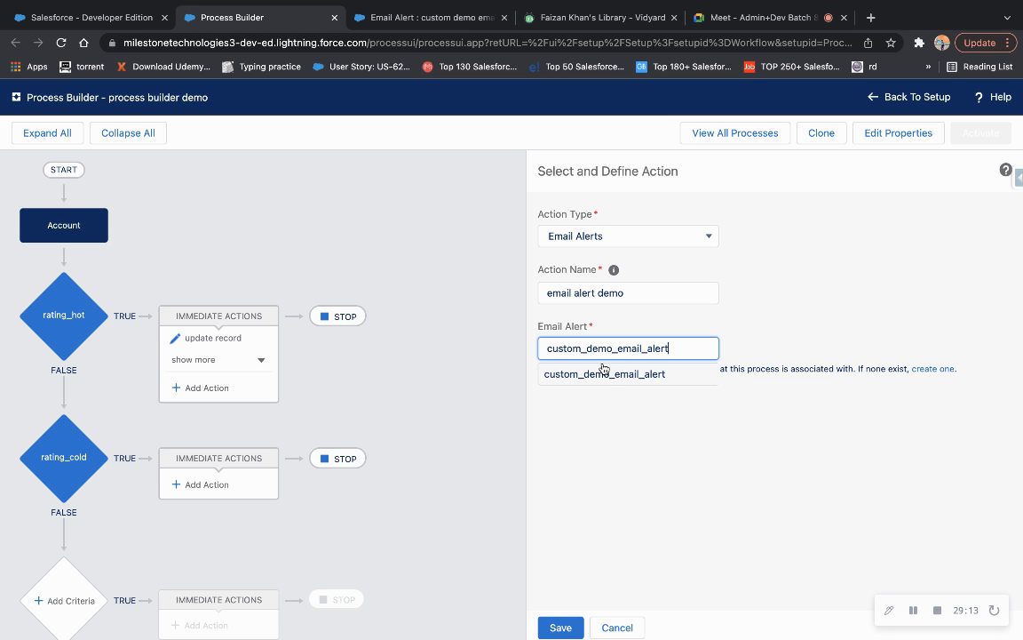
pyautogui.click(605, 376)
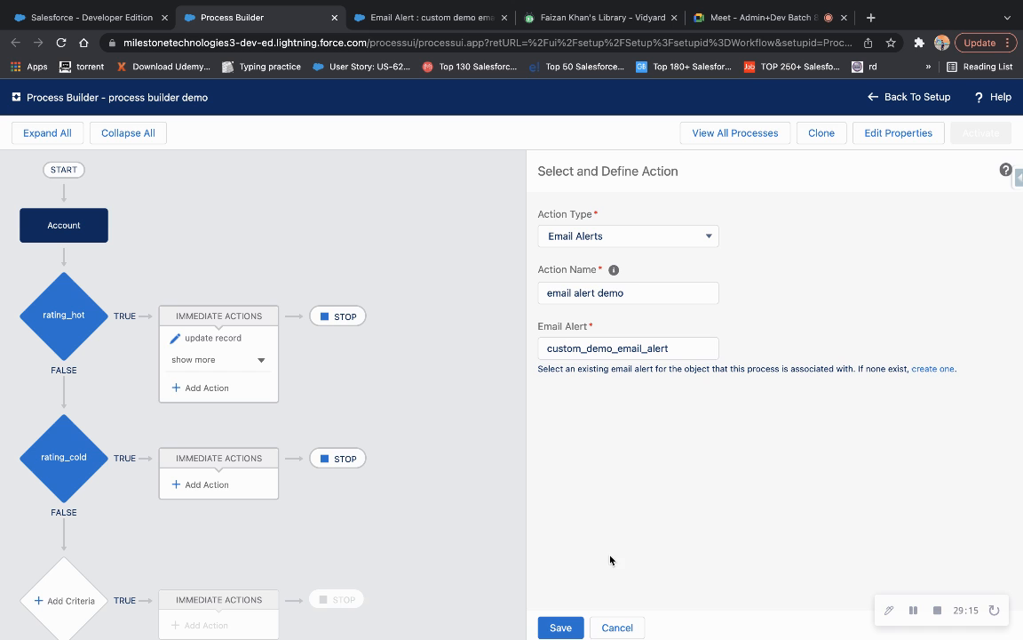
pyautogui.click(565, 622)
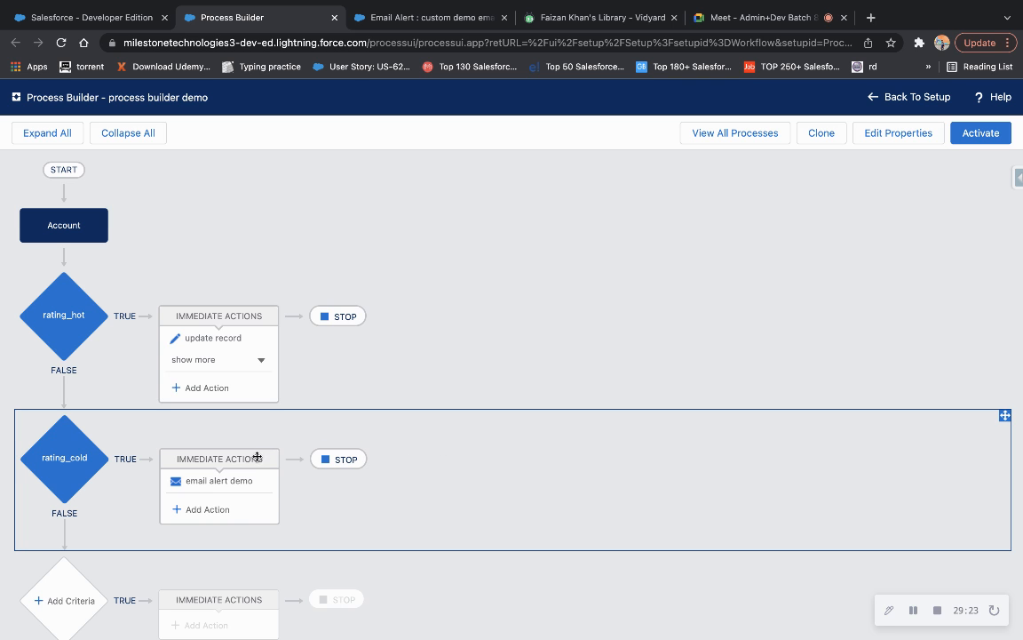
pyautogui.click(216, 510)
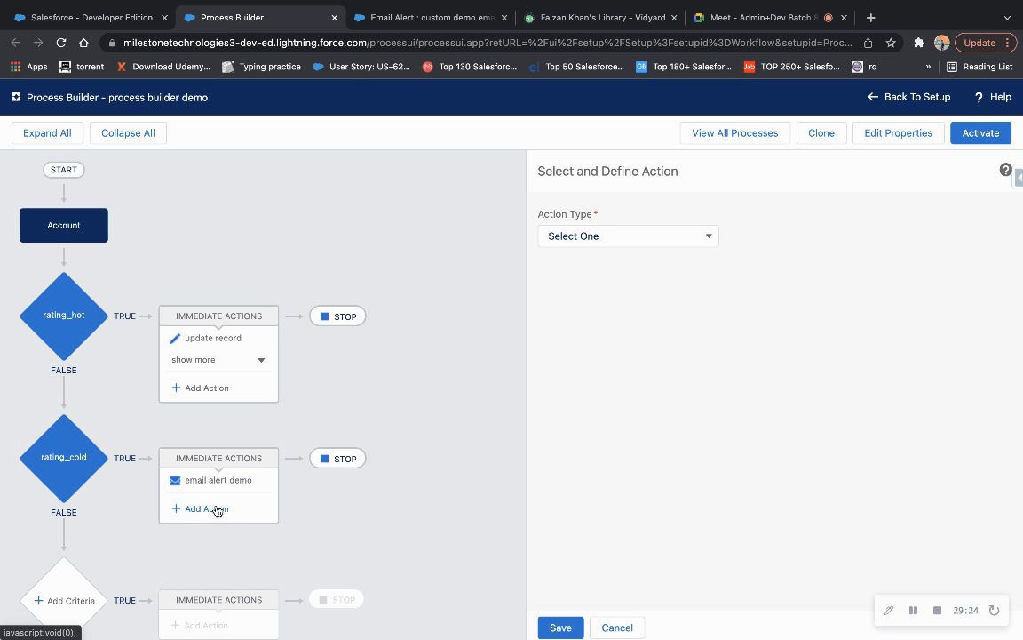
pyautogui.click(619, 238)
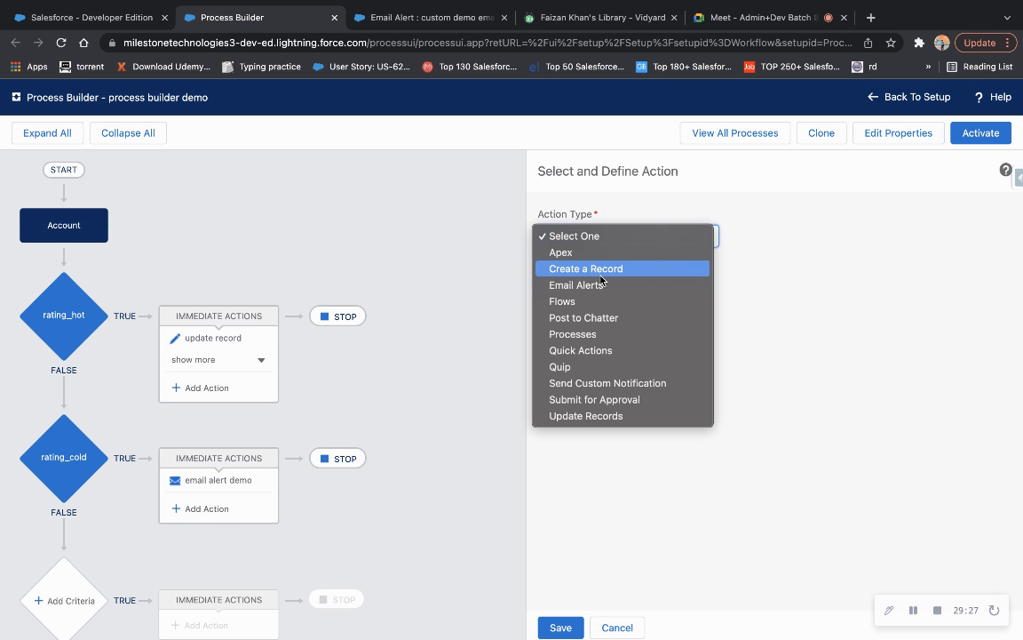
# Make the new rating_cold action a Create a Record action named 'create contact'.
pyautogui.click(600, 272)
pyautogui.click(597, 294)
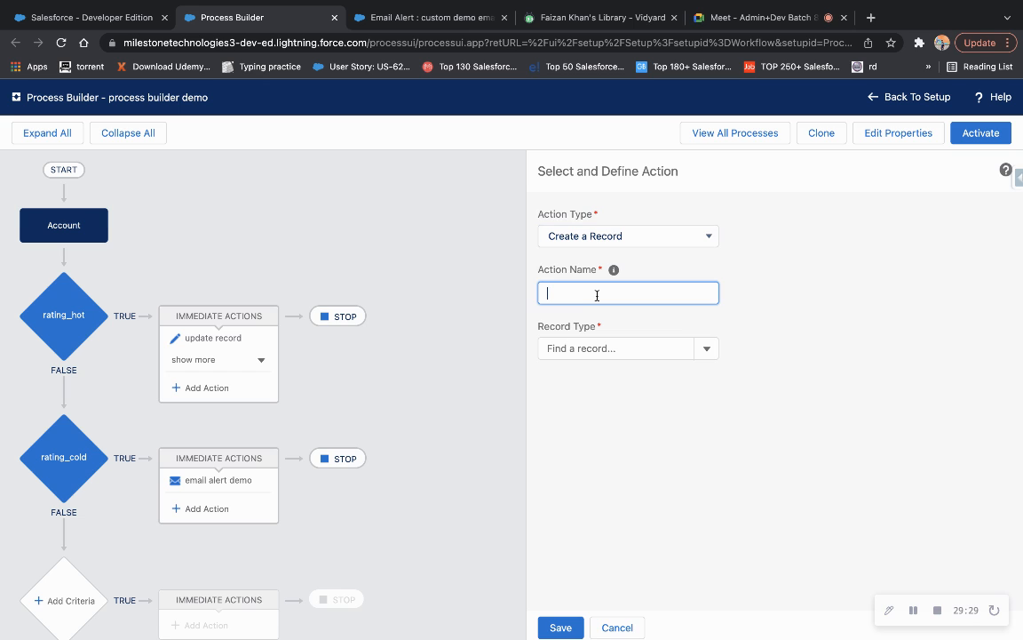
pyautogui.write('create contact')
pyautogui.click(624, 349)
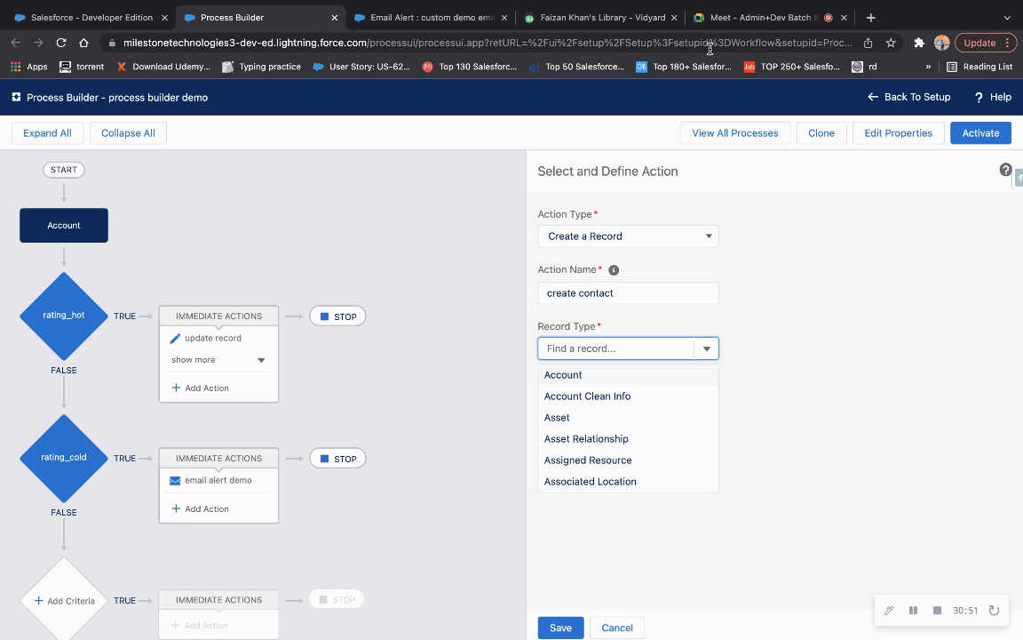
pyautogui.click(871, 17)
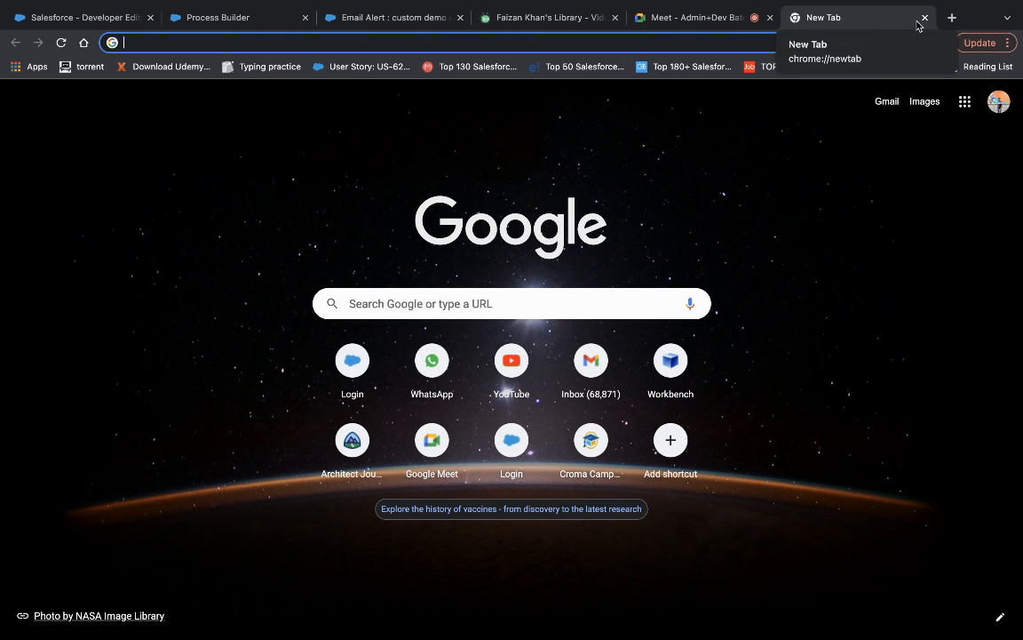
# Close the blank browser tab to get back to the create contact action in Process Builder.
pyautogui.click(925, 18)
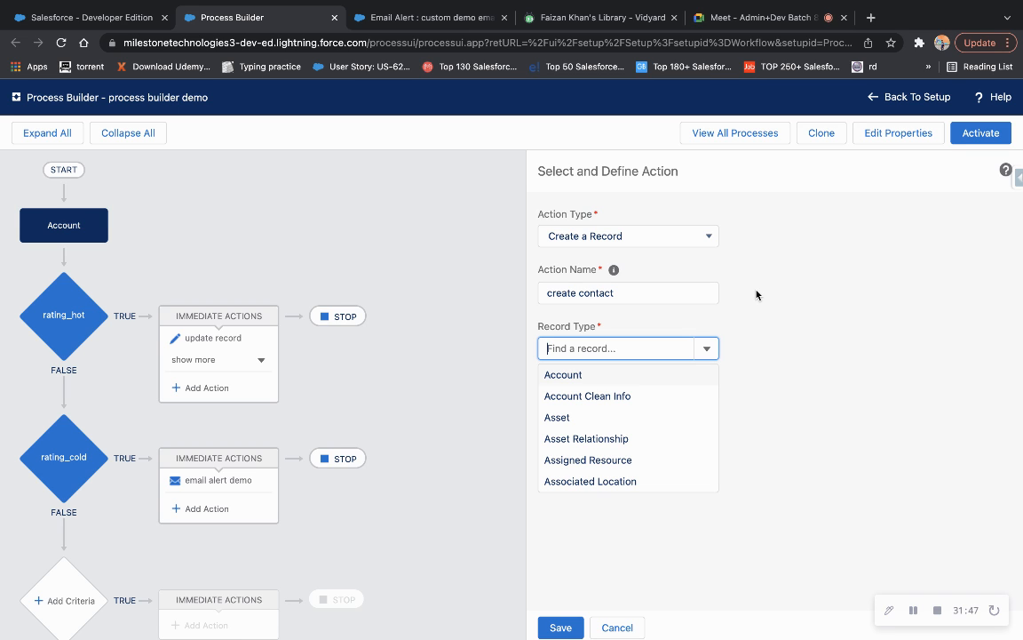
# Make the record type Contact and set Last Name to the field reference [Account].Name.
pyautogui.write('con')
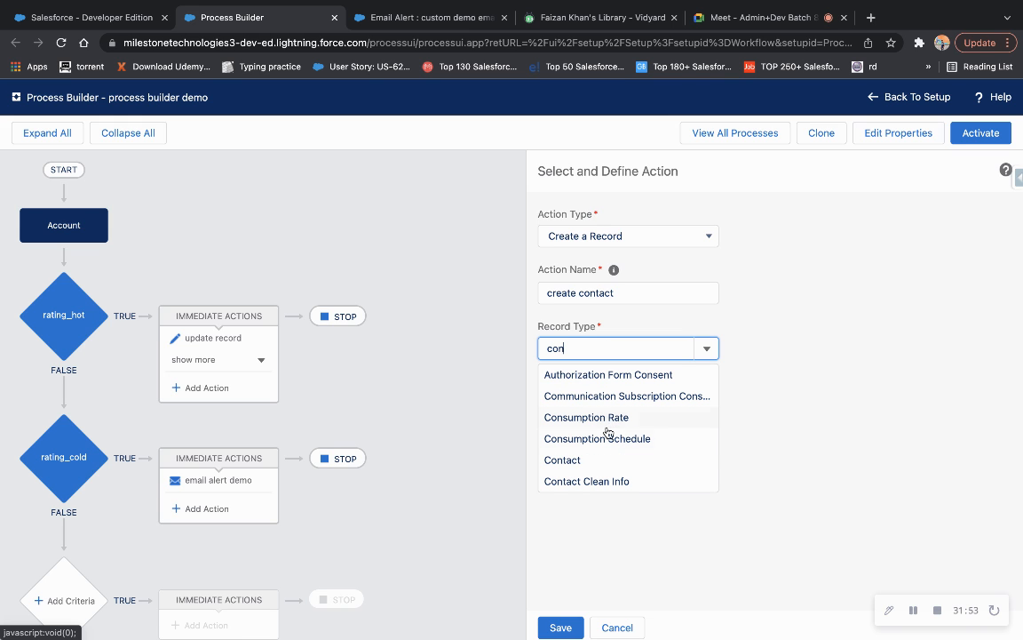
pyautogui.click(582, 467)
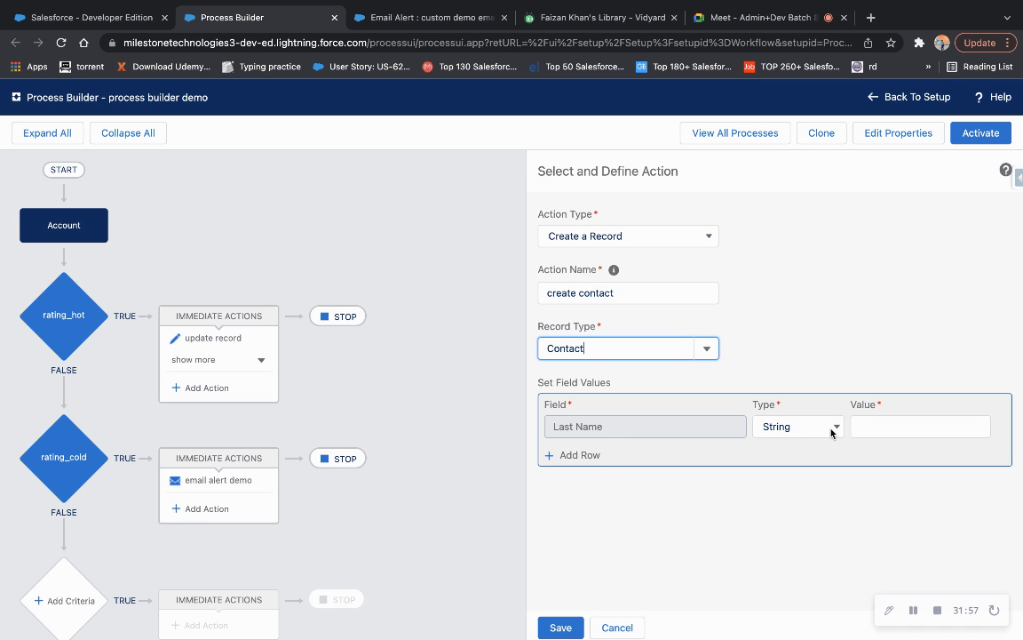
pyautogui.click(764, 423)
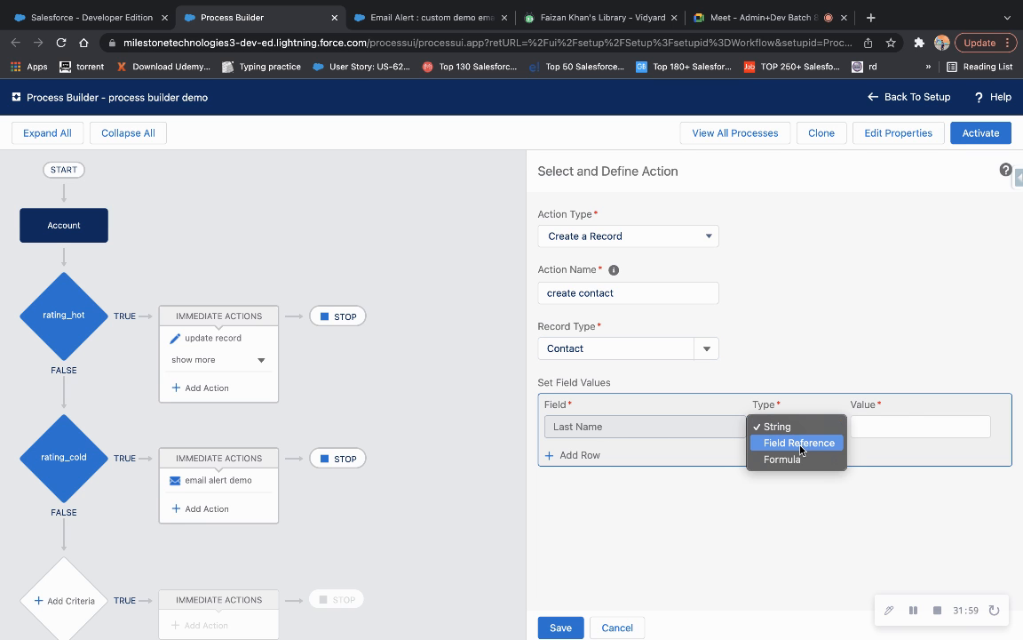
pyautogui.click(801, 450)
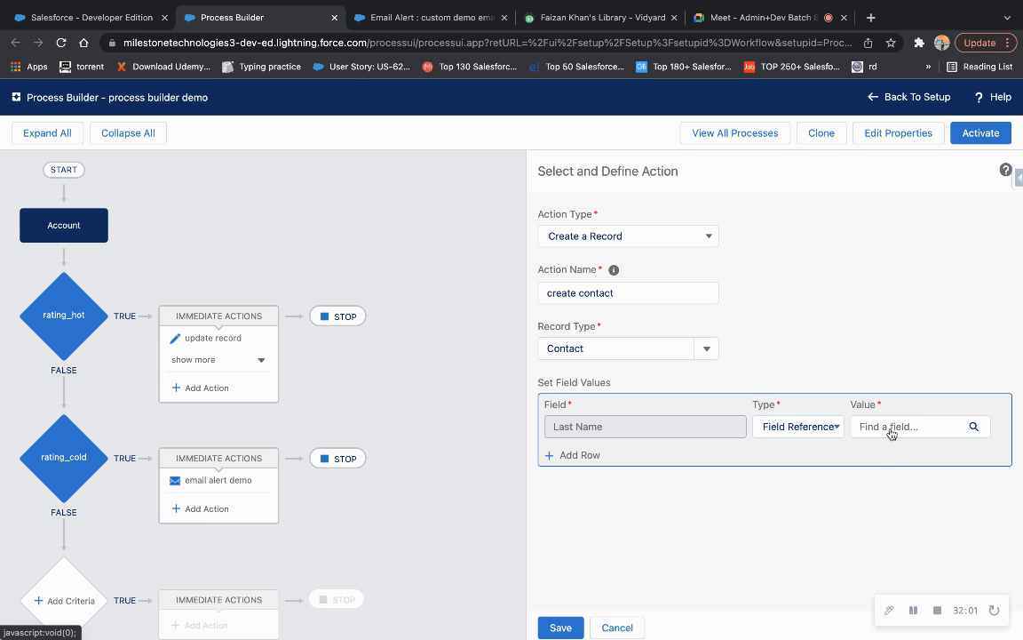
pyautogui.click(891, 430)
pyautogui.write('name')
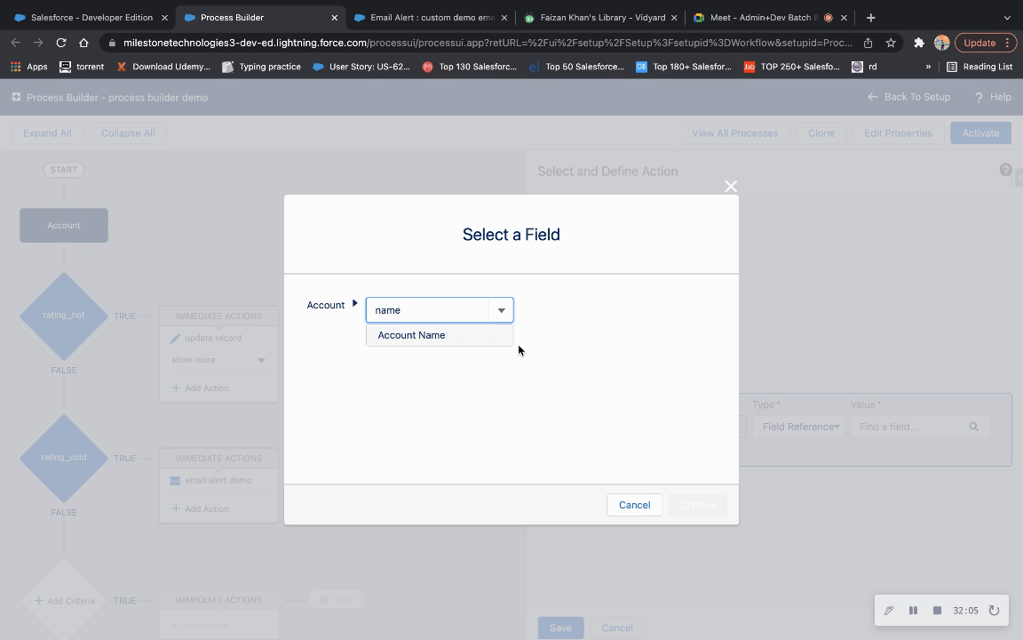
pyautogui.click(475, 335)
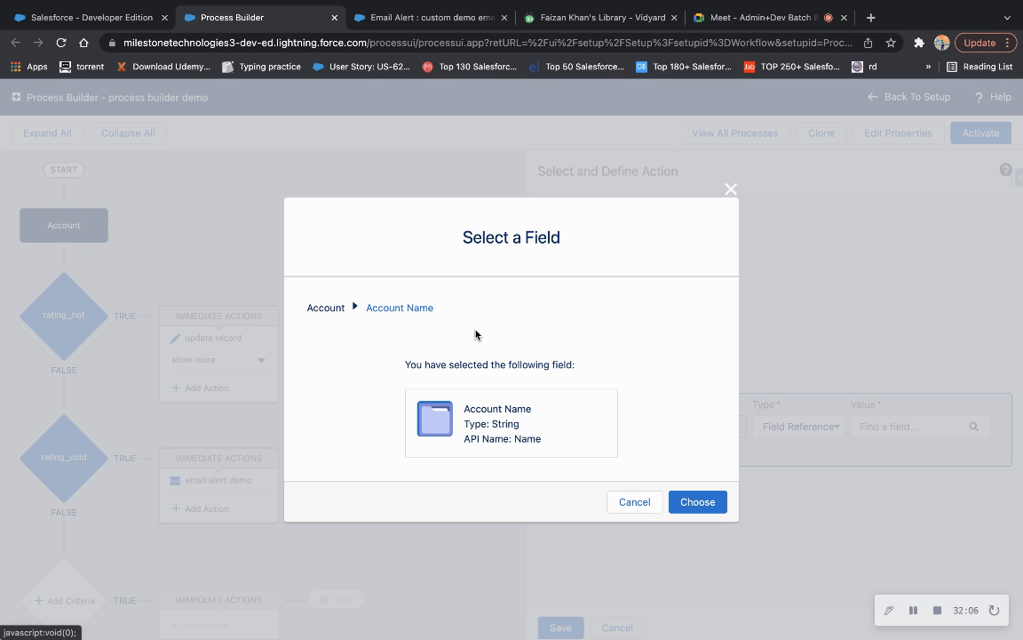
pyautogui.click(698, 503)
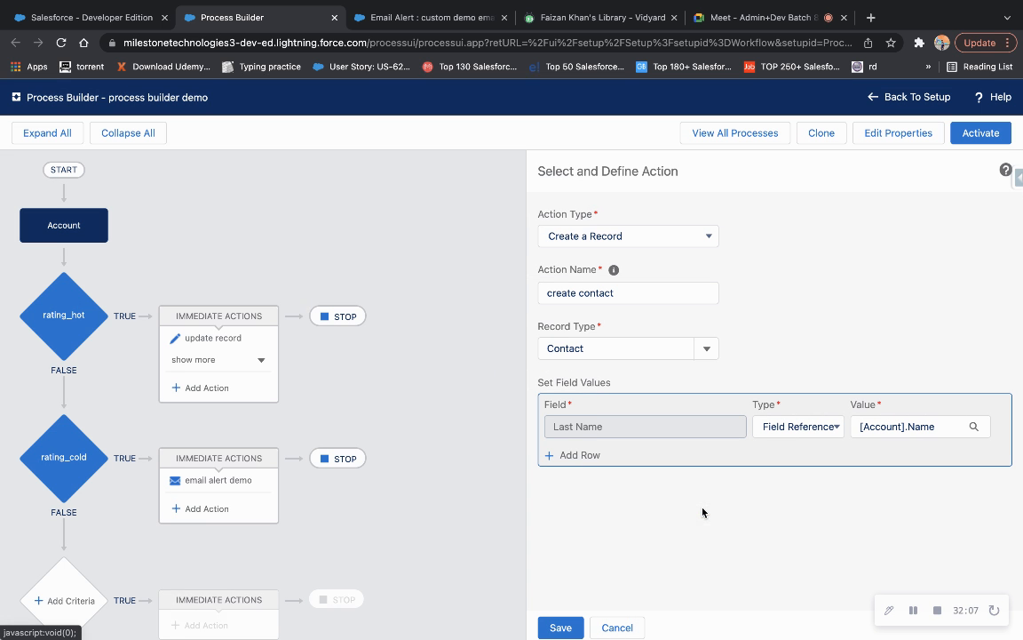
pyautogui.click(589, 457)
# Add a row mapping the contact's Account ID to the field reference [Account].Id.
pyautogui.click(592, 456)
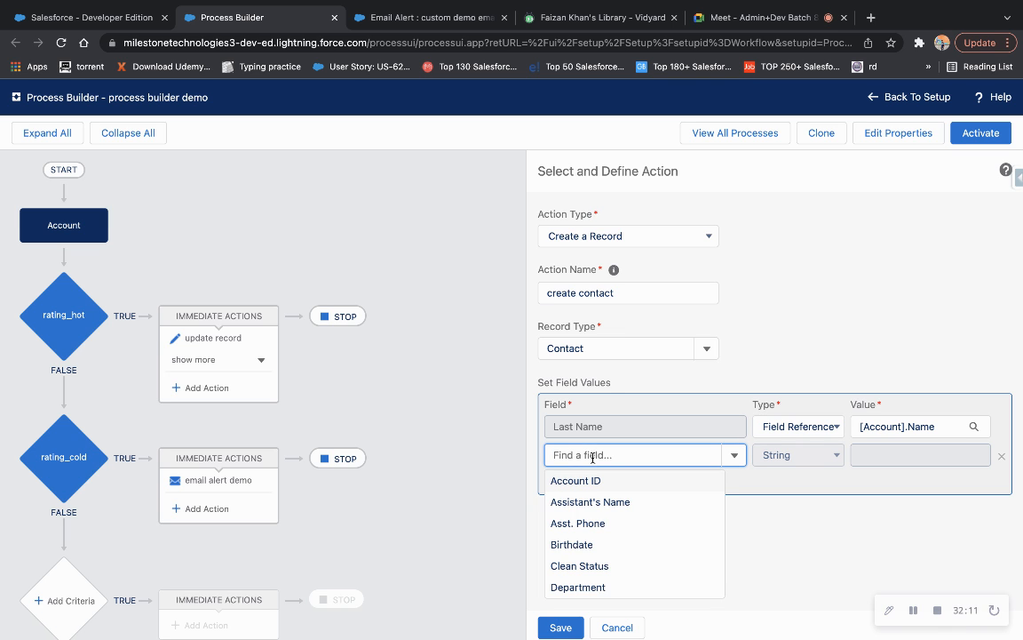
pyautogui.click(590, 480)
pyautogui.click(864, 455)
pyautogui.click(796, 456)
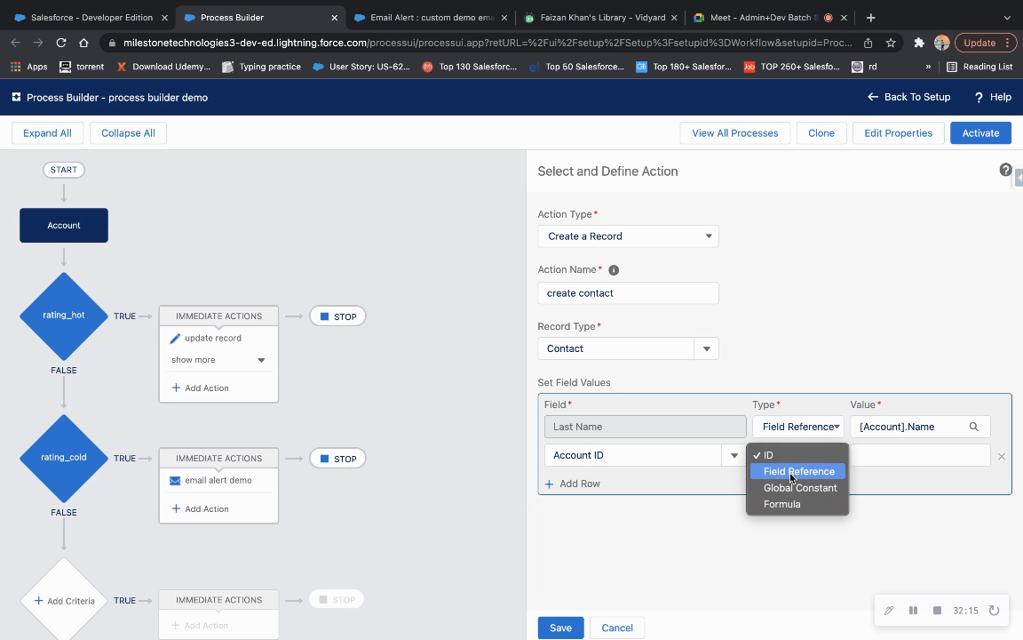
pyautogui.click(799, 470)
pyautogui.click(869, 455)
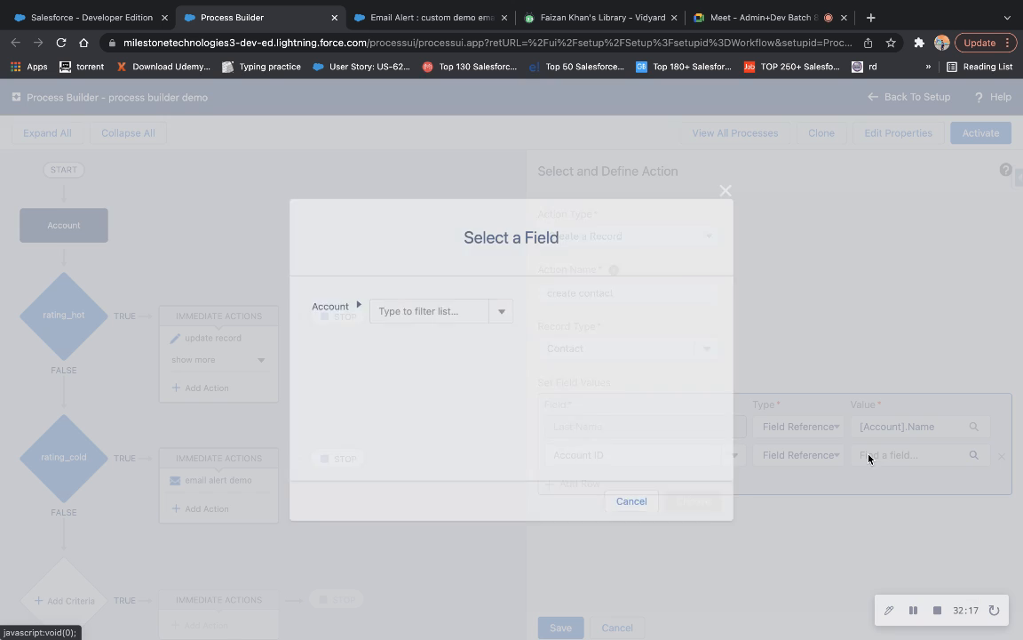
pyautogui.write('accou')
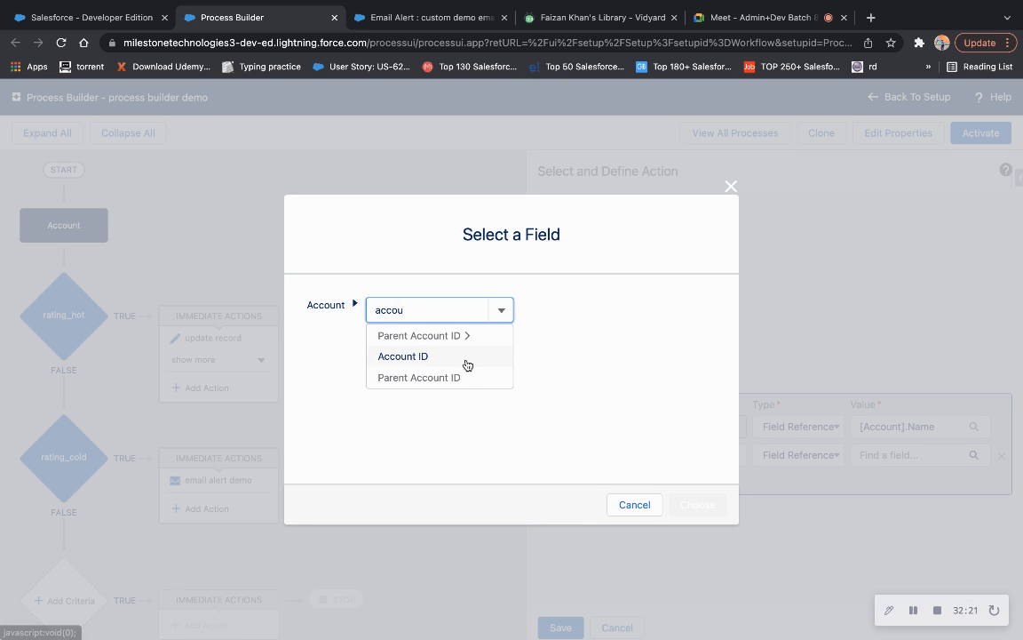
pyautogui.click(468, 358)
pyautogui.click(699, 502)
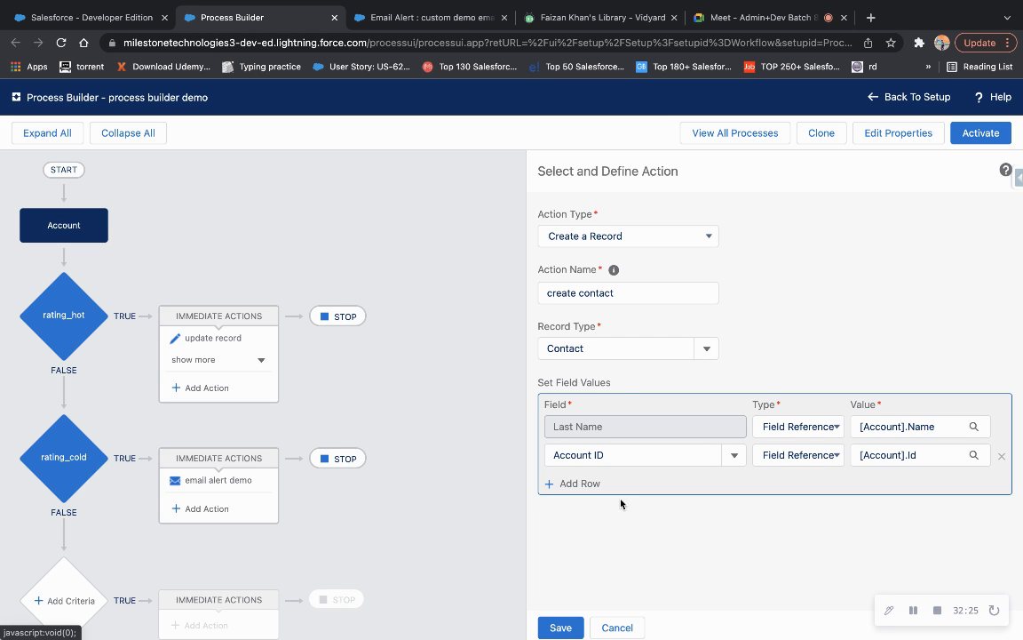
pyautogui.click(597, 348)
pyautogui.click(747, 307)
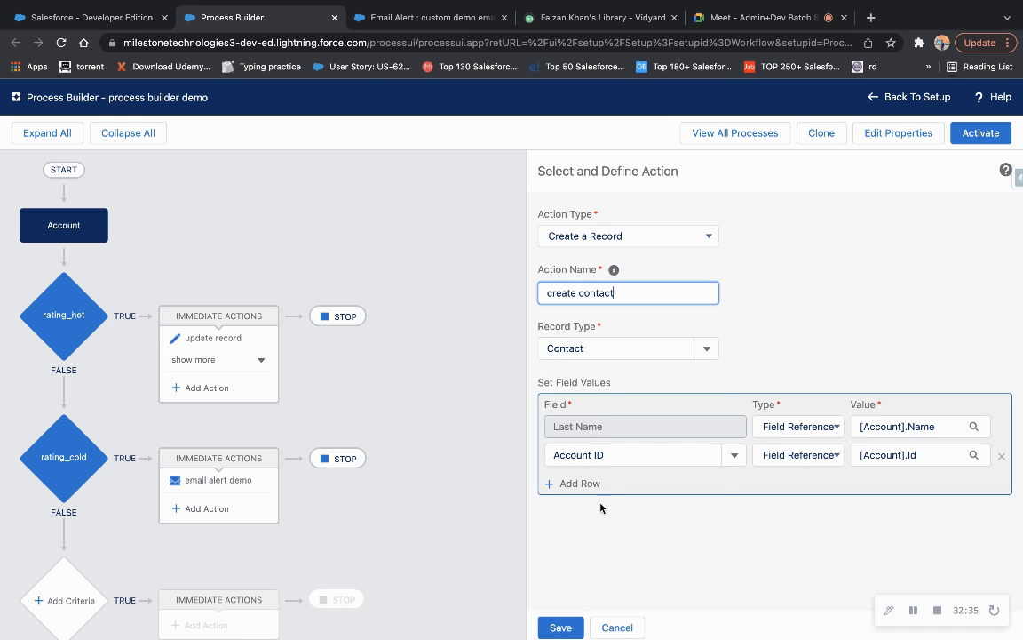
# Add a Lead Source row set to Partner Referral and save the create contact action.
pyautogui.click(579, 485)
pyautogui.click(579, 485)
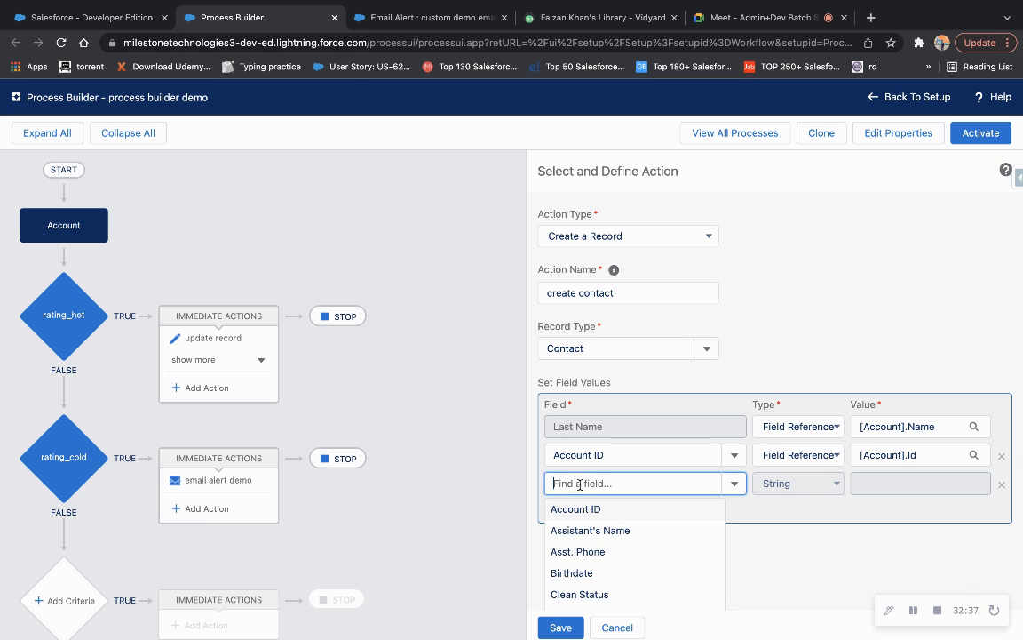
pyautogui.scroll(-4, 591, 546)
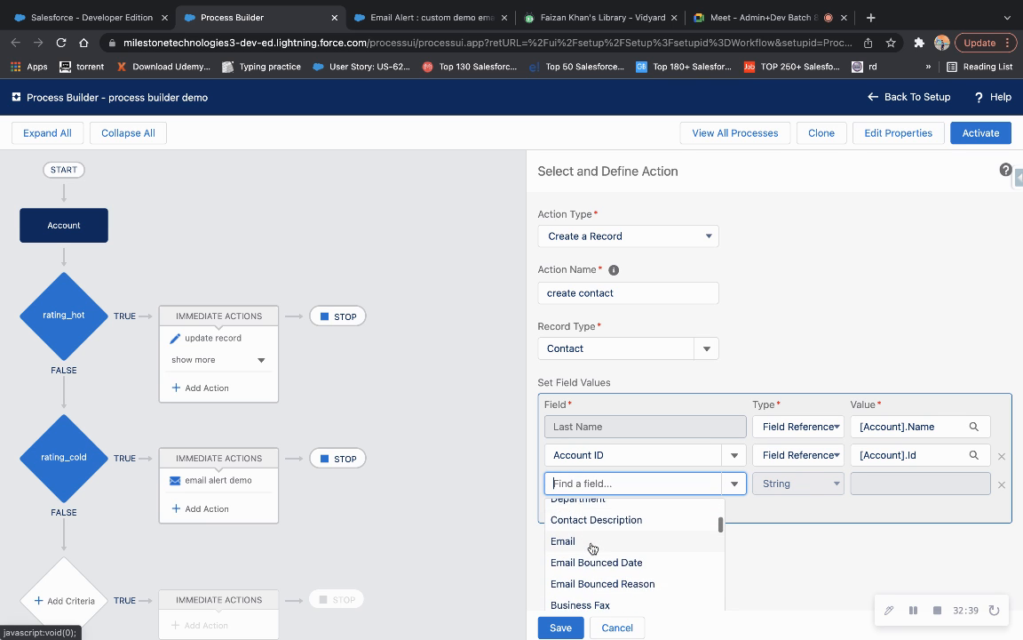
pyautogui.scroll(-4, 594, 571)
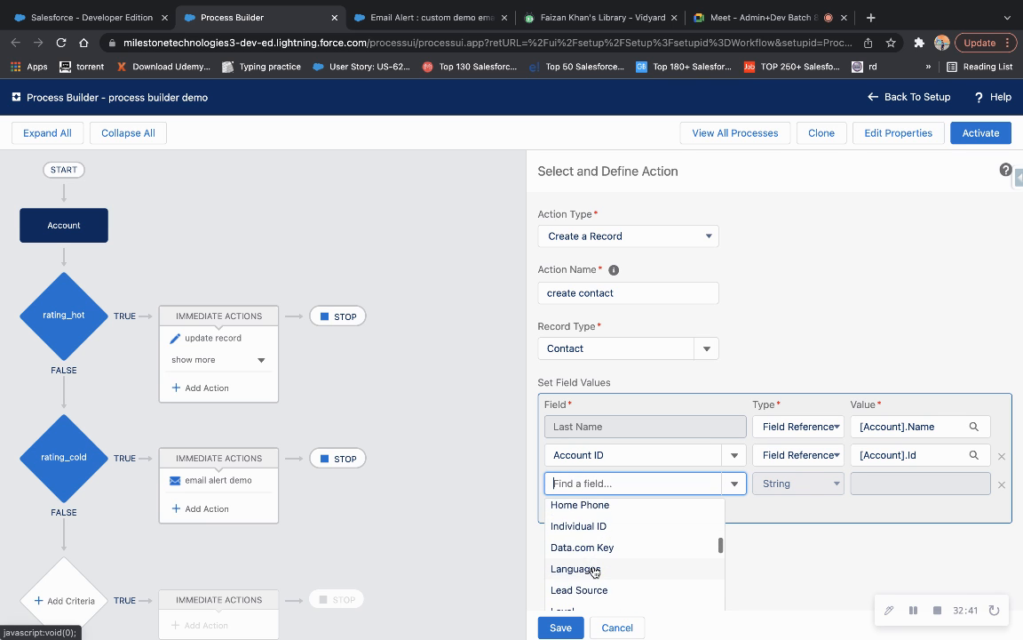
pyautogui.scroll(-2, 596, 569)
pyautogui.click(587, 572)
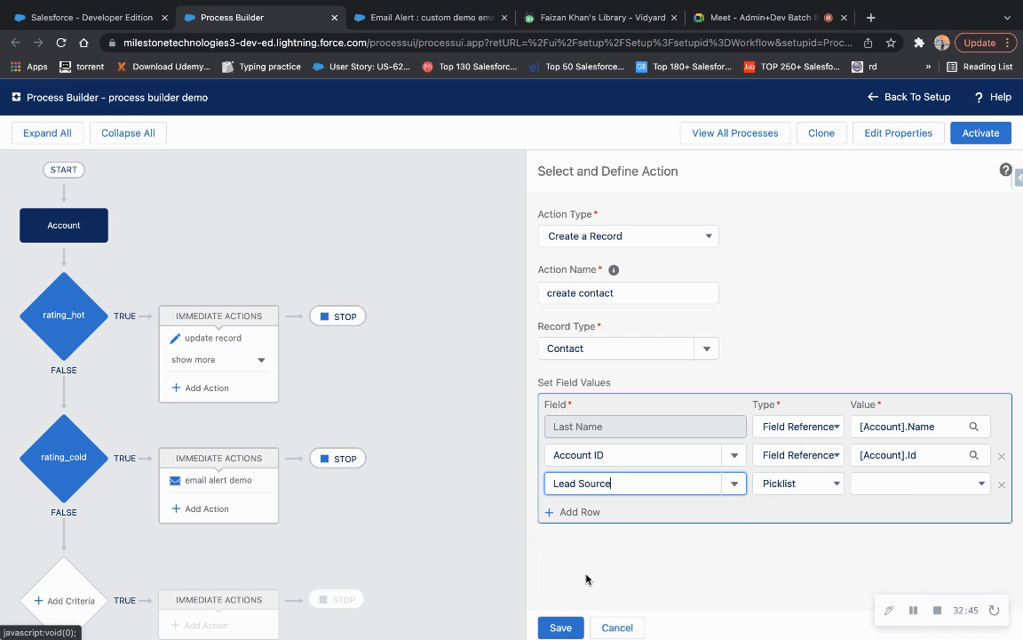
pyautogui.click(886, 482)
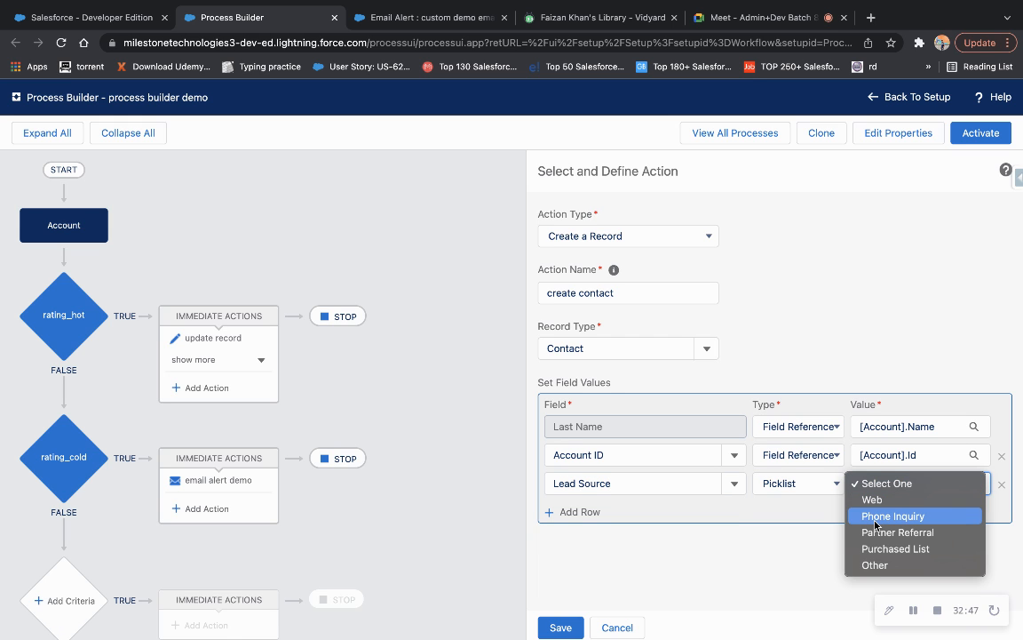
pyautogui.click(876, 539)
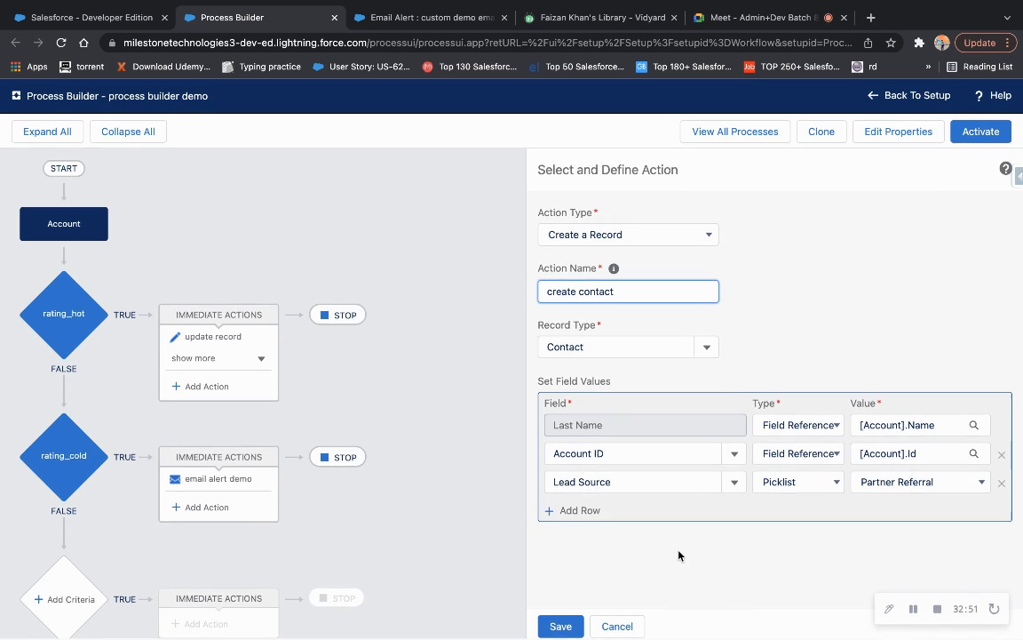
pyautogui.click(557, 628)
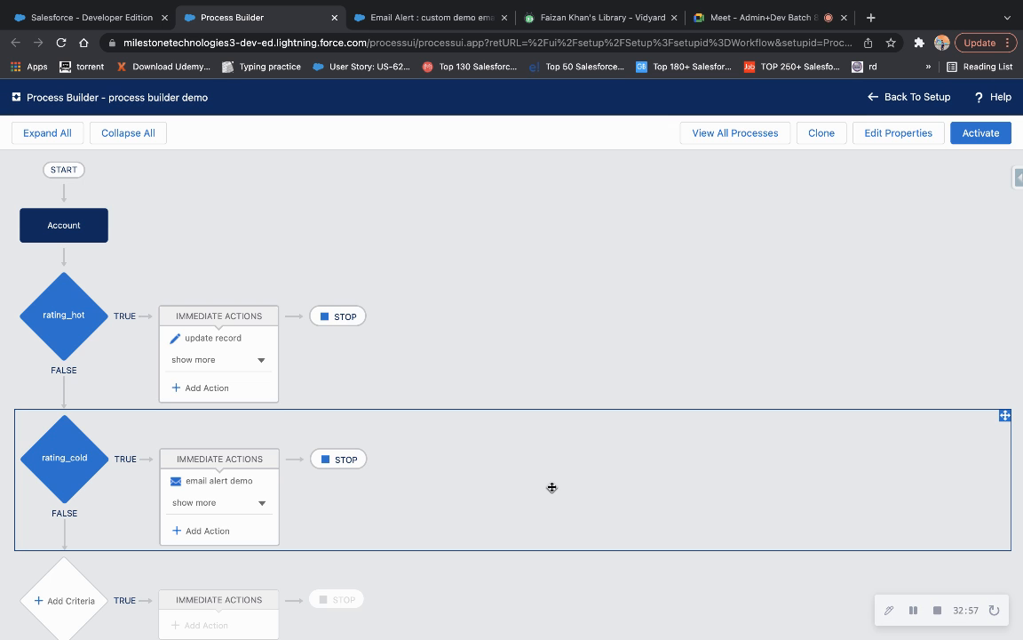
# Expand both criteria's action lists, starting a Processes-type action but cancelling it unsaved.
pyautogui.click(197, 360)
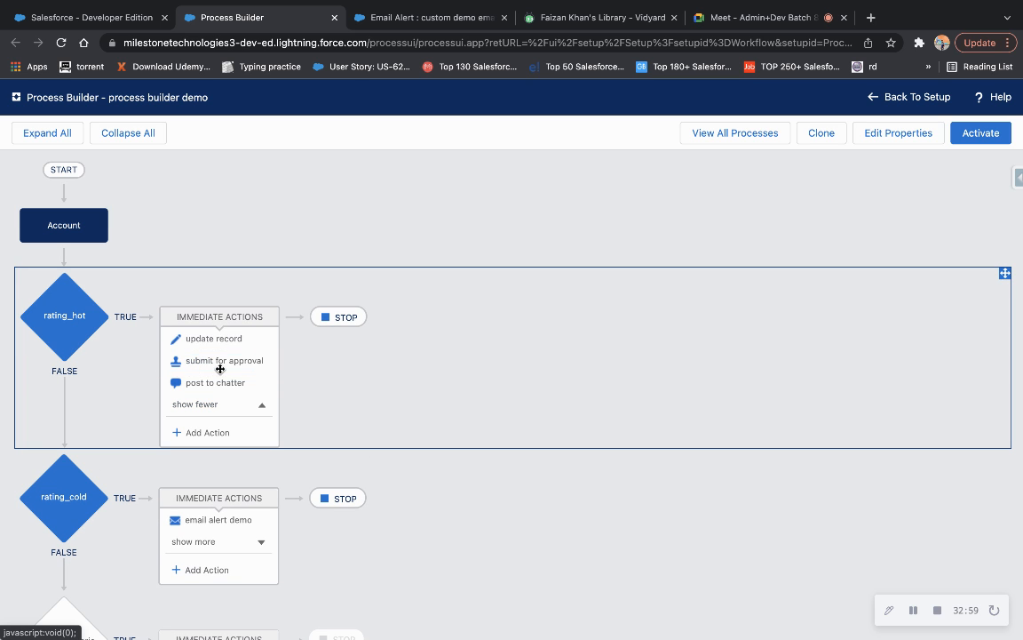
pyautogui.click(200, 542)
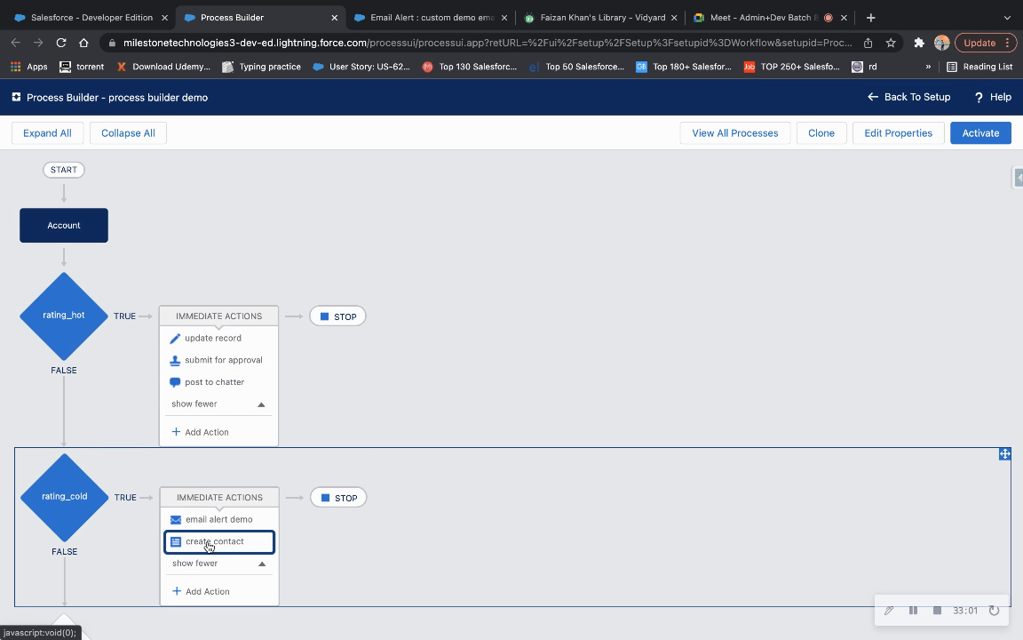
pyautogui.click(200, 591)
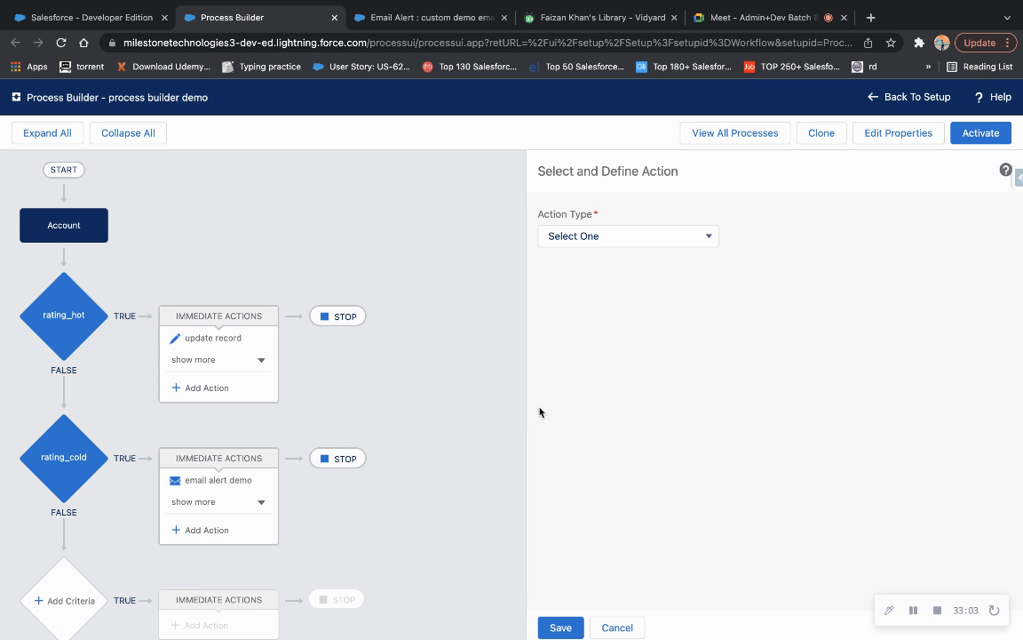
pyautogui.click(608, 240)
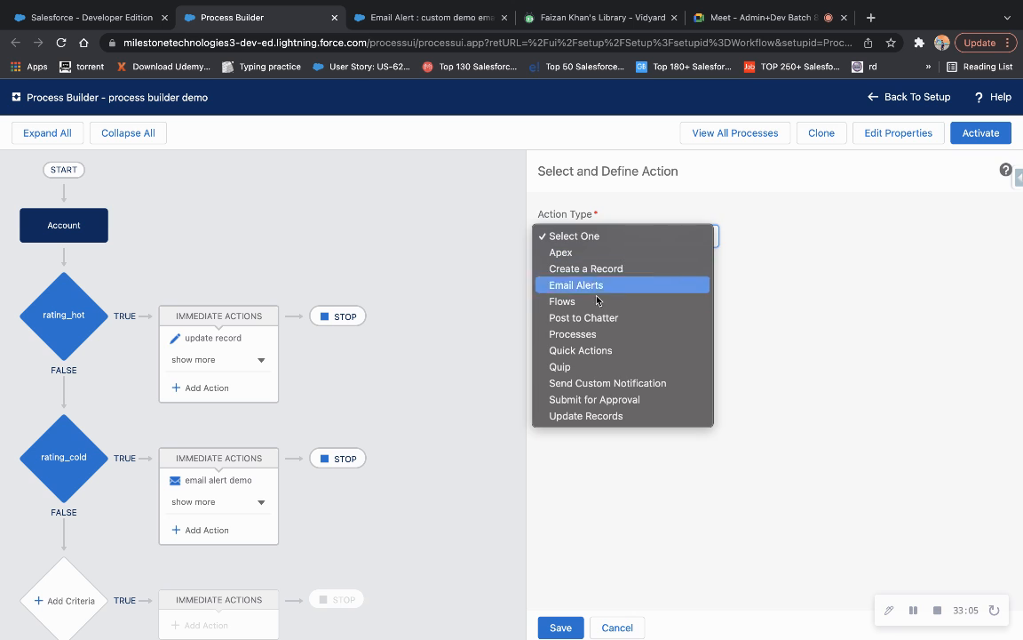
pyautogui.click(579, 337)
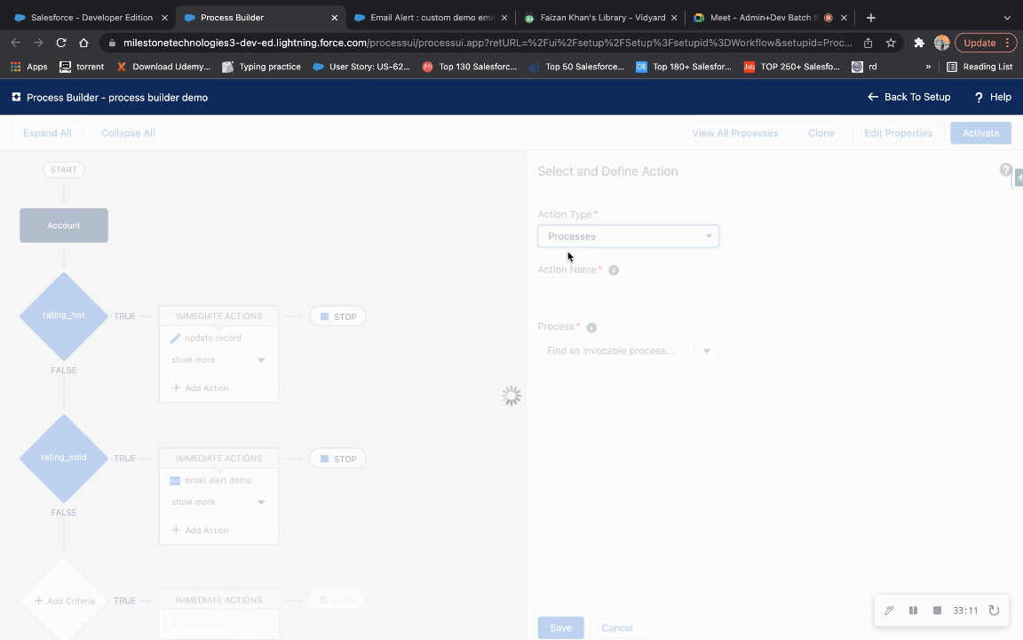
pyautogui.click(585, 350)
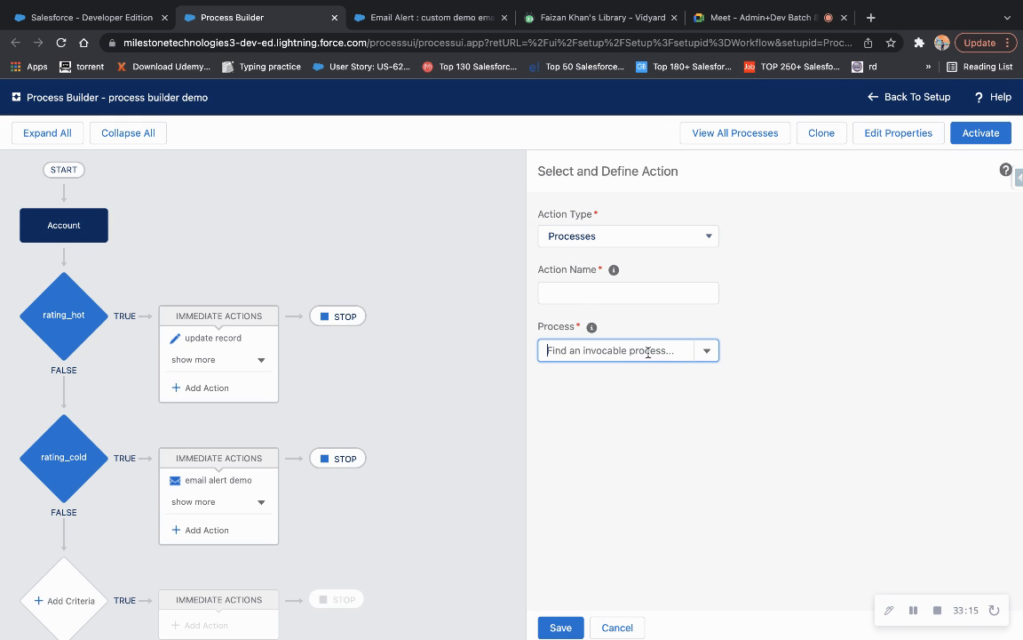
pyautogui.click(616, 628)
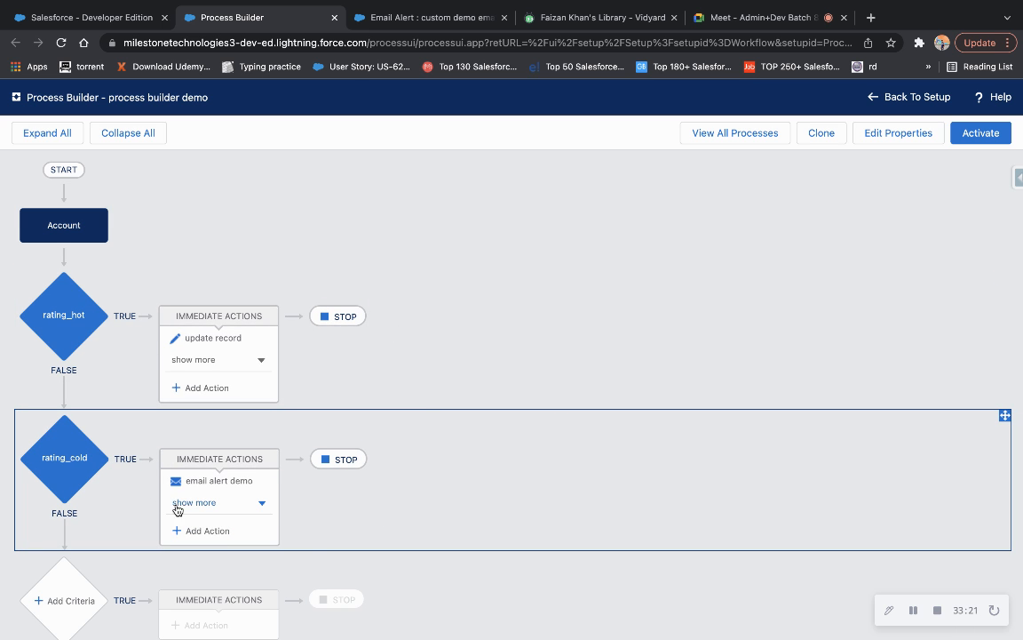
pyautogui.click(189, 503)
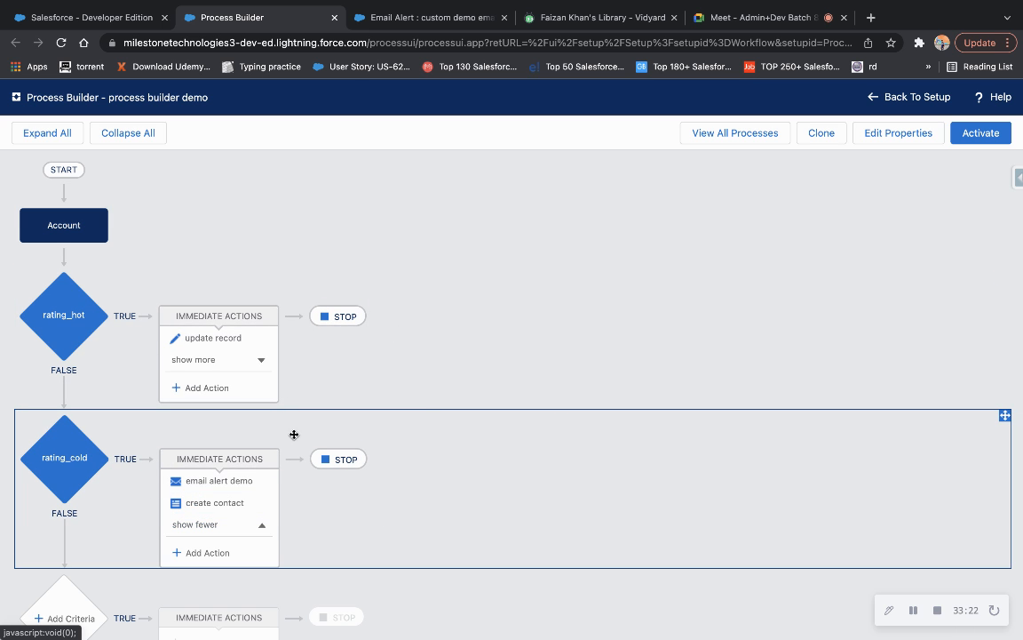
pyautogui.click(196, 361)
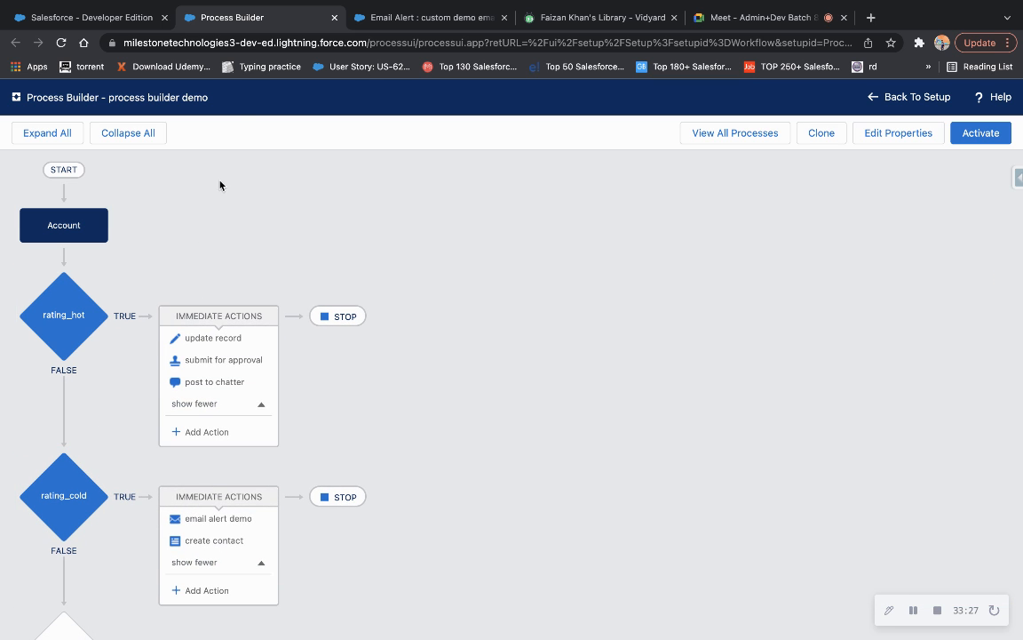
# Activate the process builder demo version and view rating_hot's post to chatter action.
pyautogui.click(981, 134)
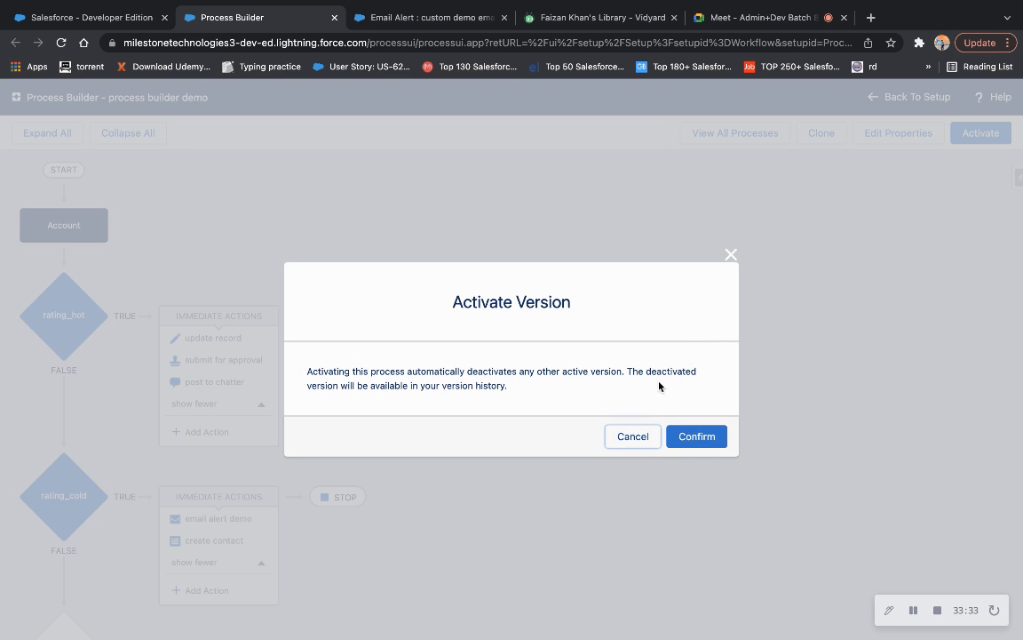
pyautogui.click(692, 436)
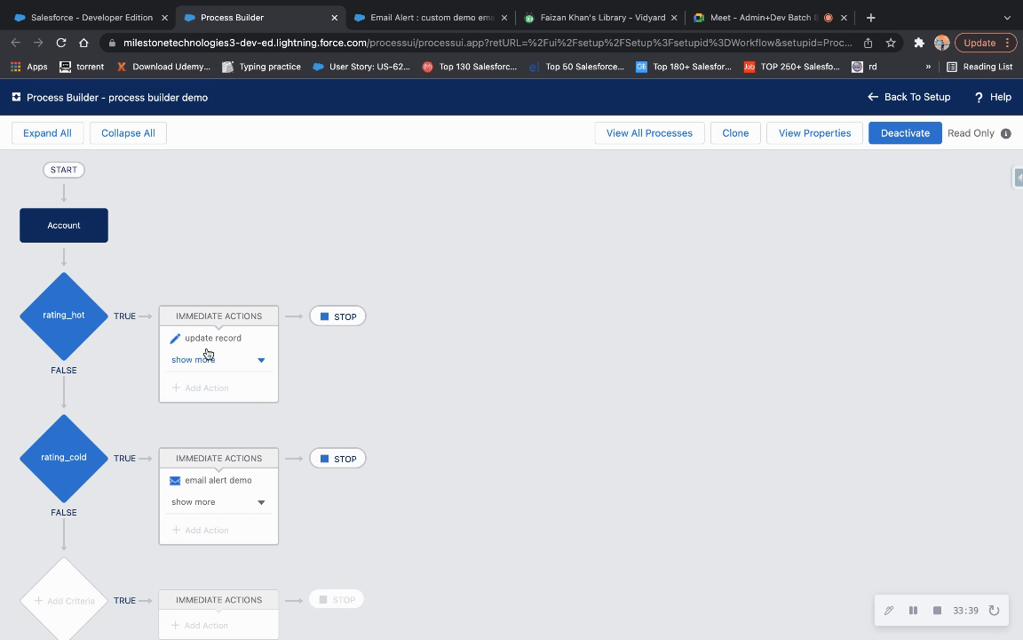
pyautogui.click(202, 361)
pyautogui.click(200, 386)
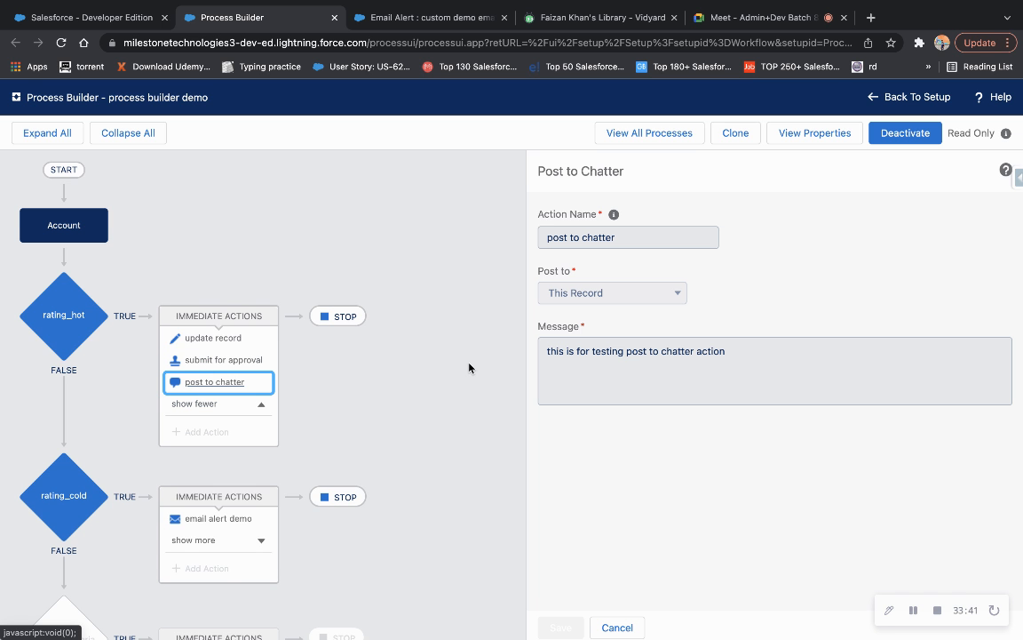
# Deactivate the process and review the update record and email alert demo actions.
pyautogui.click(899, 137)
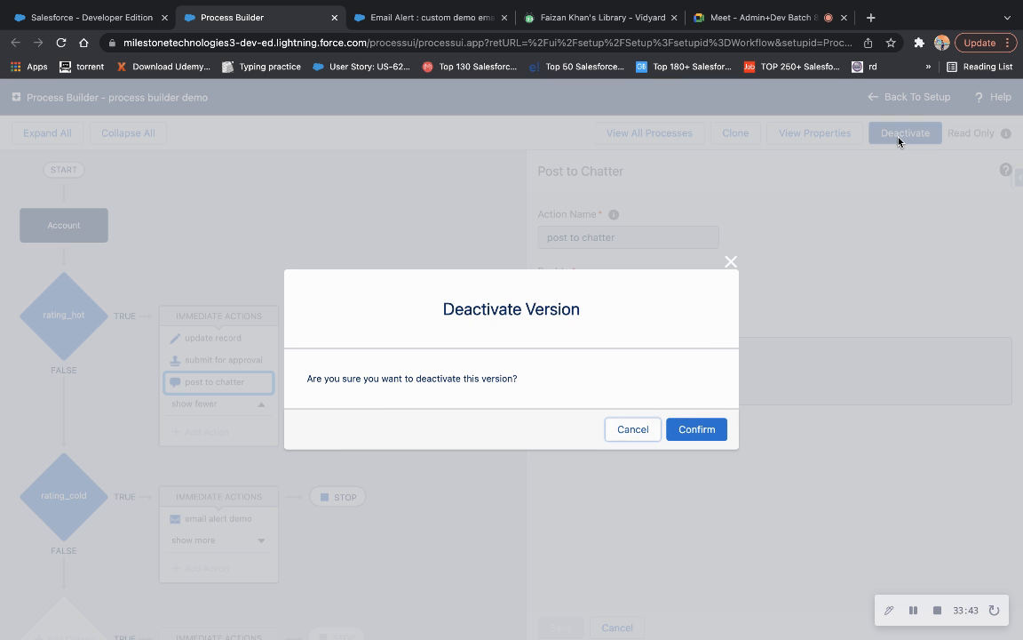
pyautogui.click(694, 429)
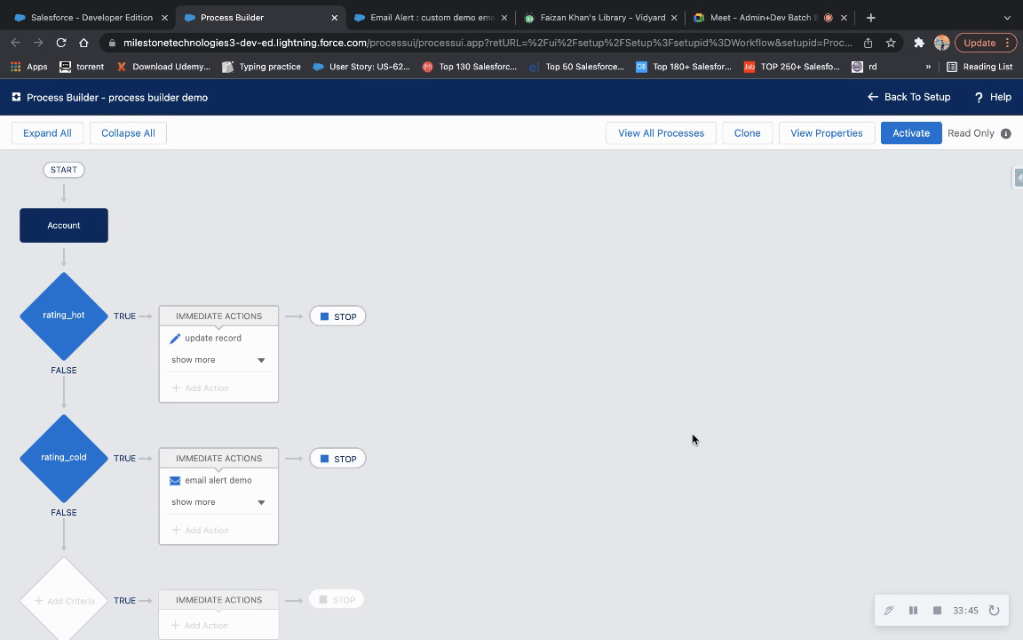
pyautogui.click(197, 341)
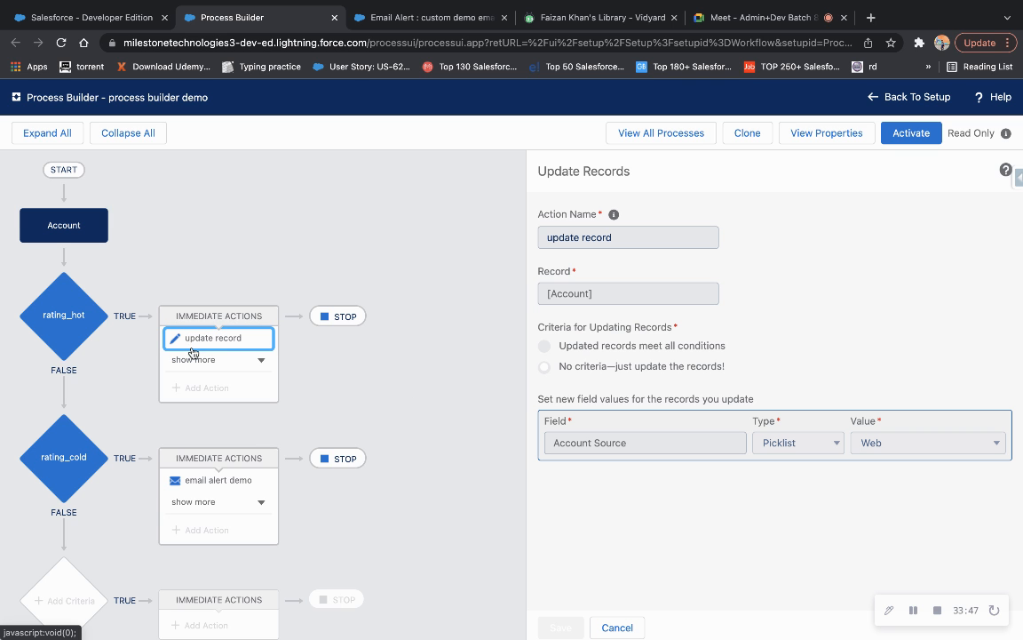
pyautogui.click(201, 480)
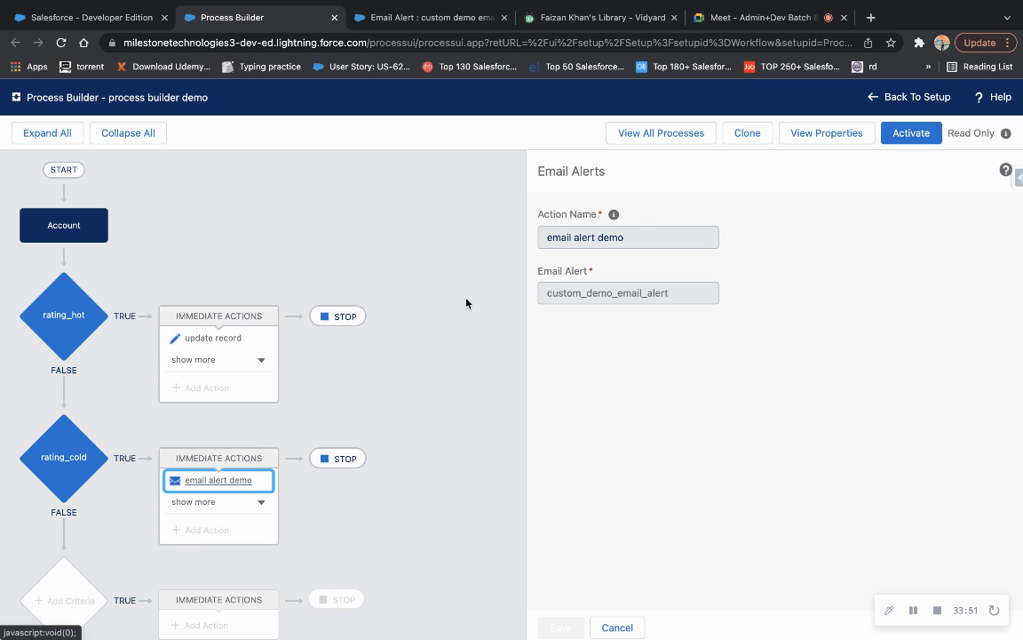
# Expand the rating_cold and rating_hot actions and review post to chatter and submit for approval.
pyautogui.click(186, 503)
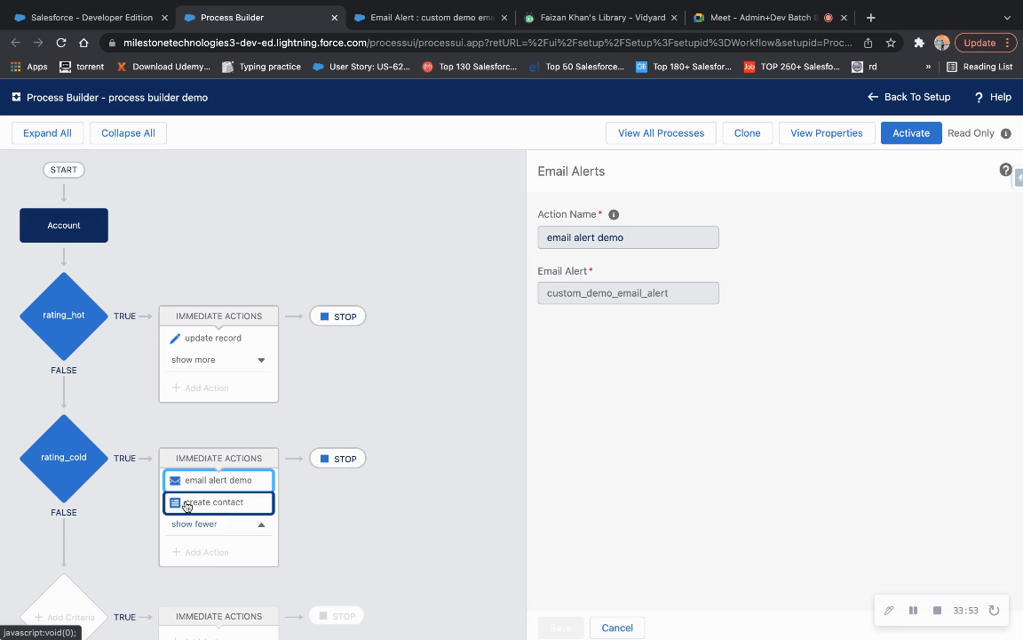
pyautogui.click(200, 360)
pyautogui.click(201, 381)
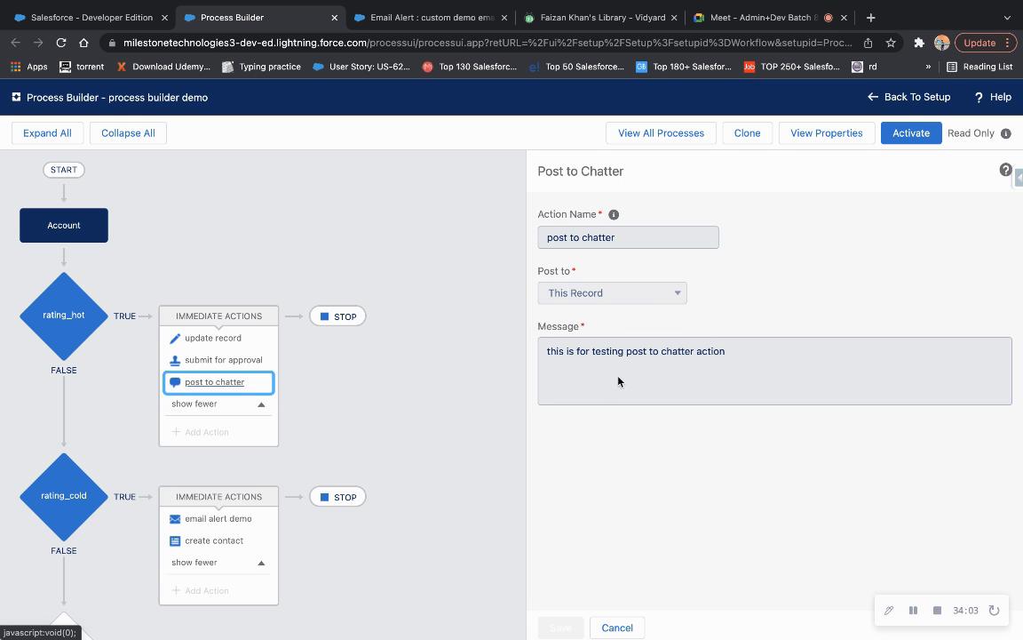
pyautogui.click(211, 359)
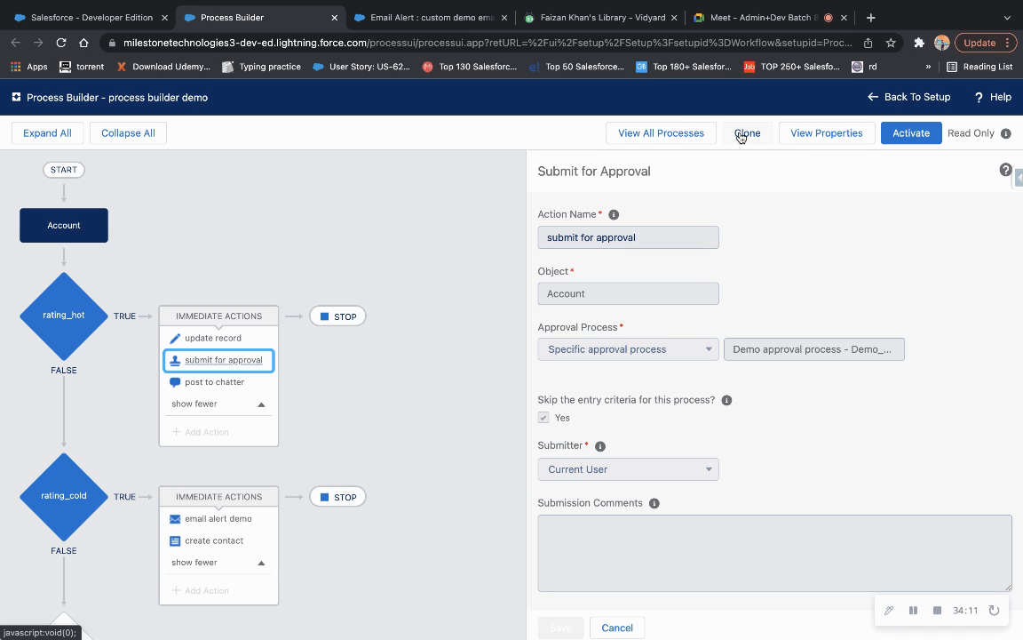
# Reactivate the process builder demo version and expand all three rating_hot actions.
pyautogui.click(913, 142)
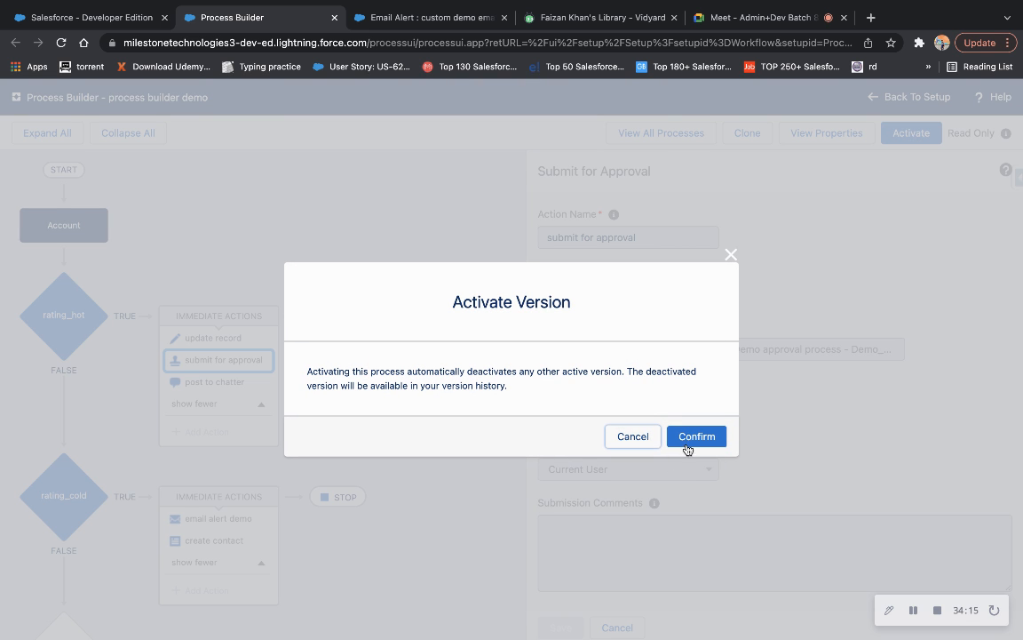
pyautogui.click(686, 444)
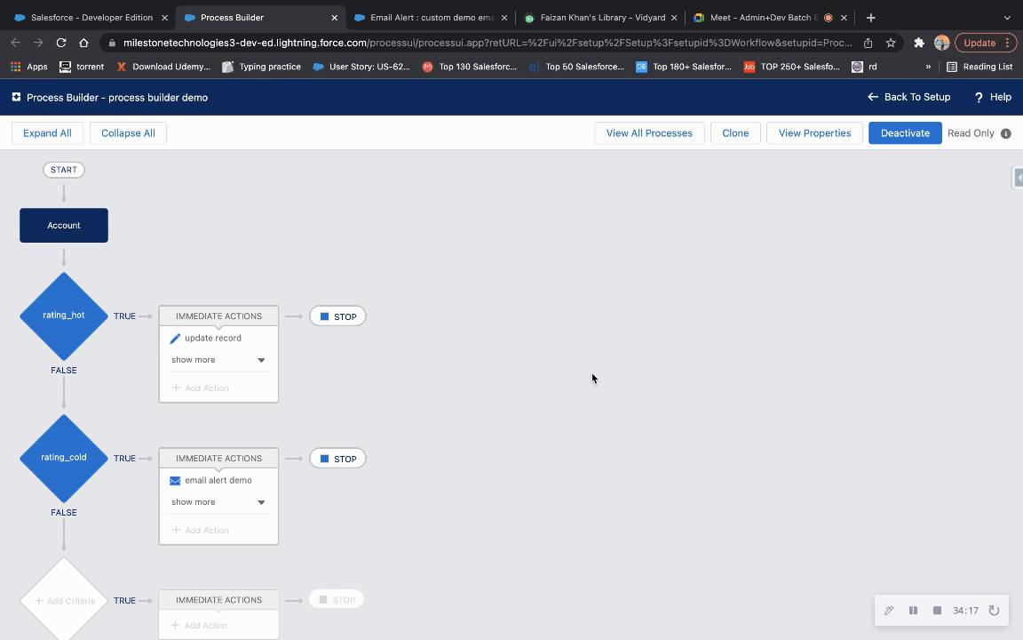
pyautogui.click(207, 358)
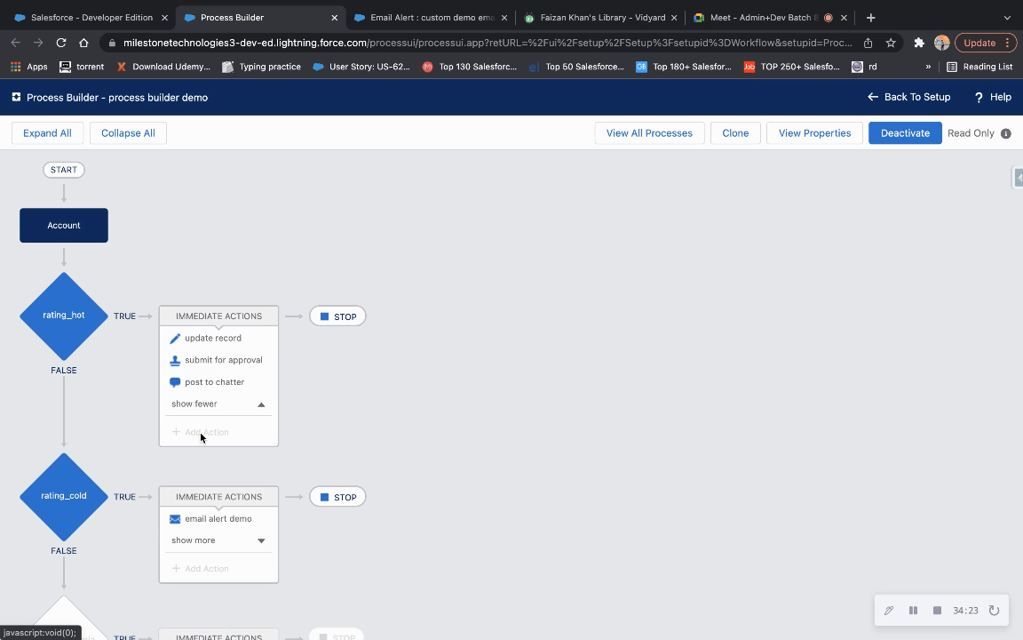
# Start a new account named 'Process builder test' with Account Number 12345.
pyautogui.click(123, 23)
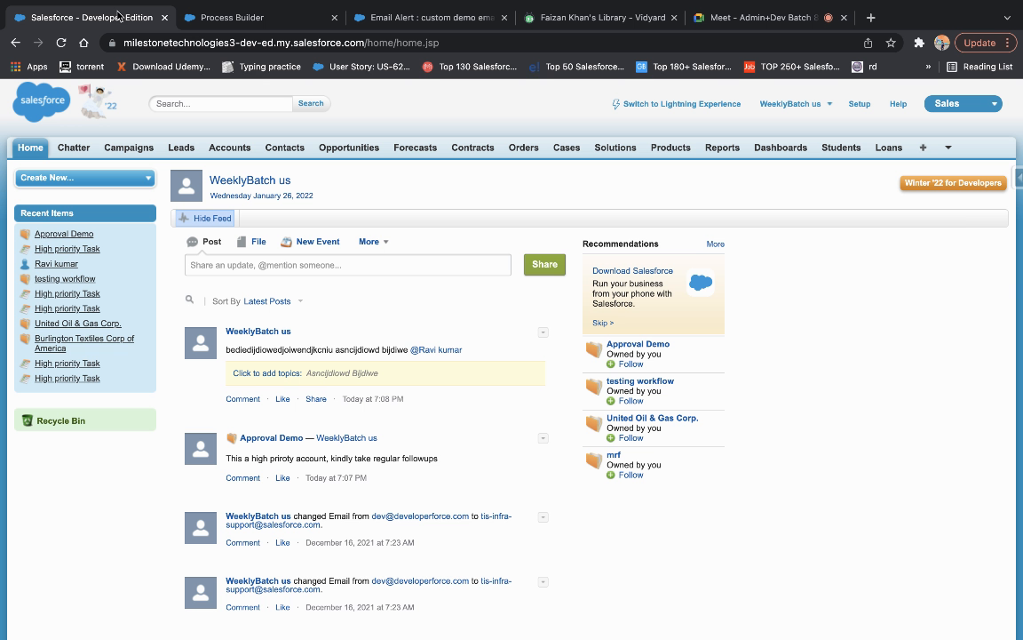
pyautogui.click(233, 148)
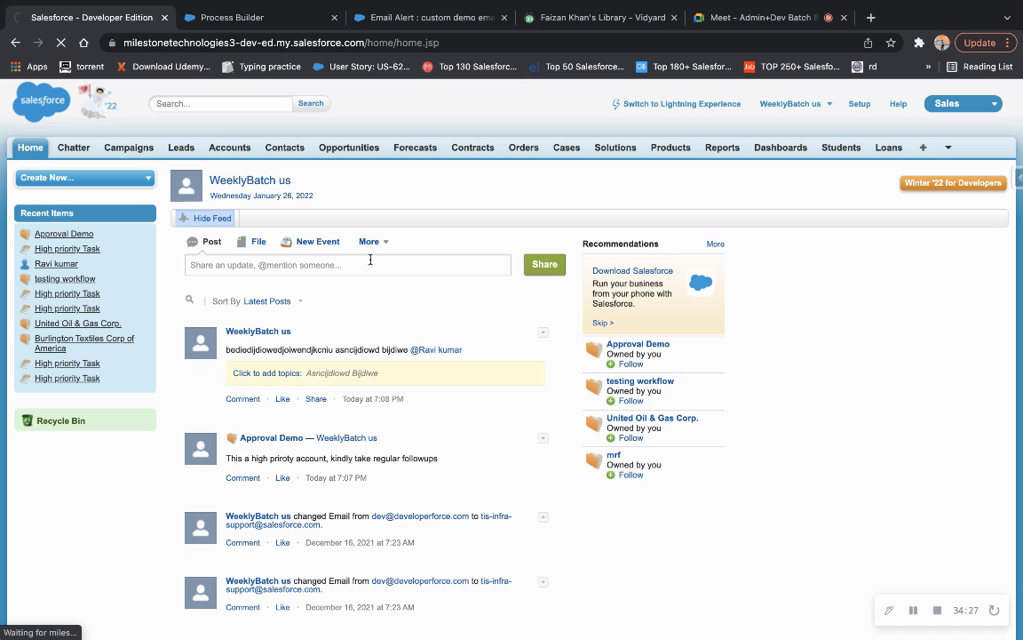
pyautogui.click(440, 256)
pyautogui.click(366, 297)
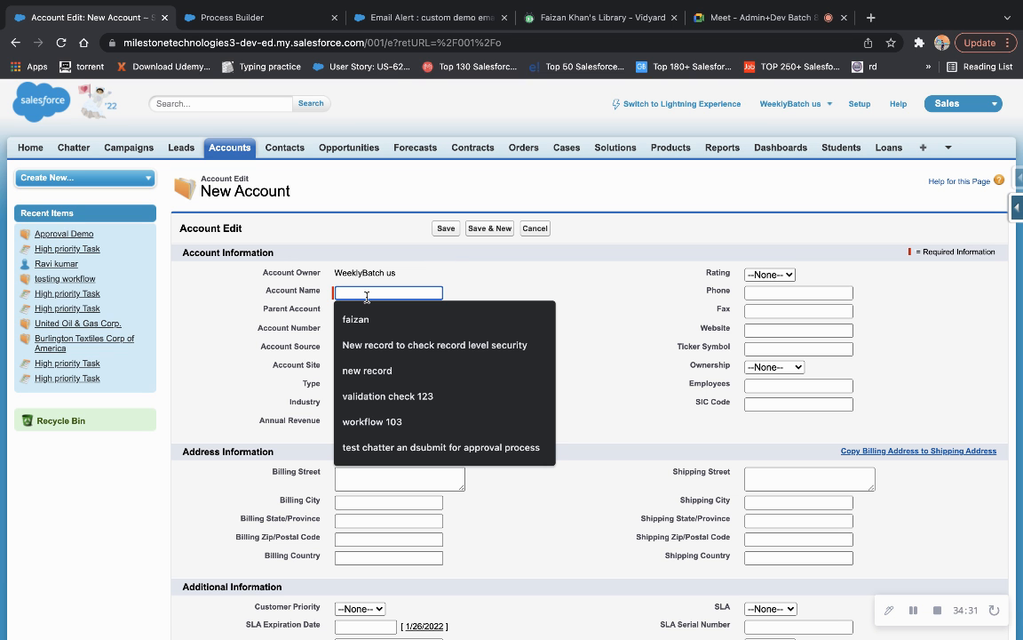
pyautogui.write('process')
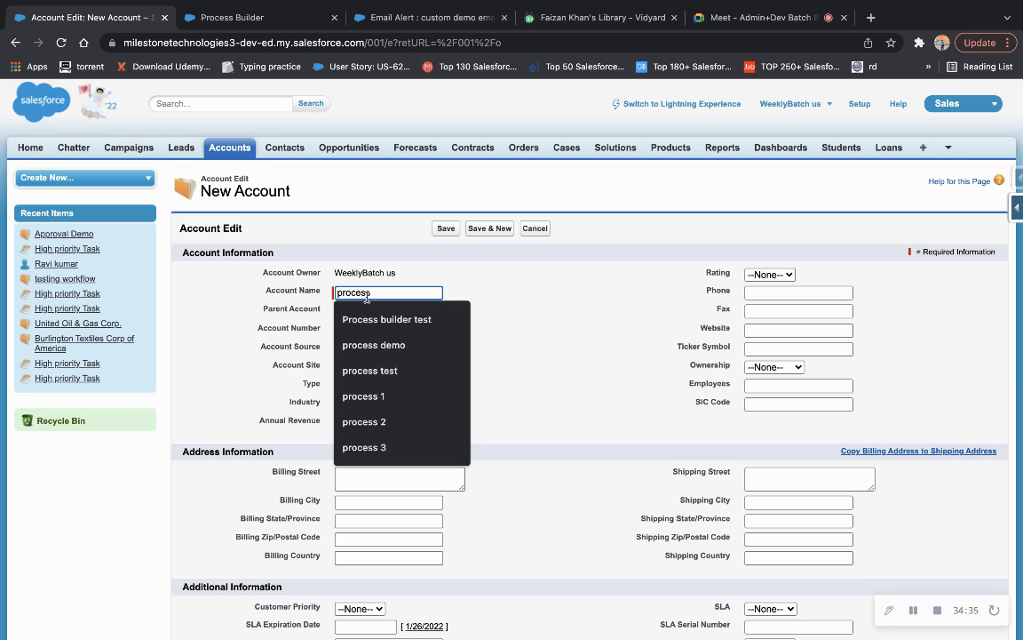
pyautogui.click(377, 318)
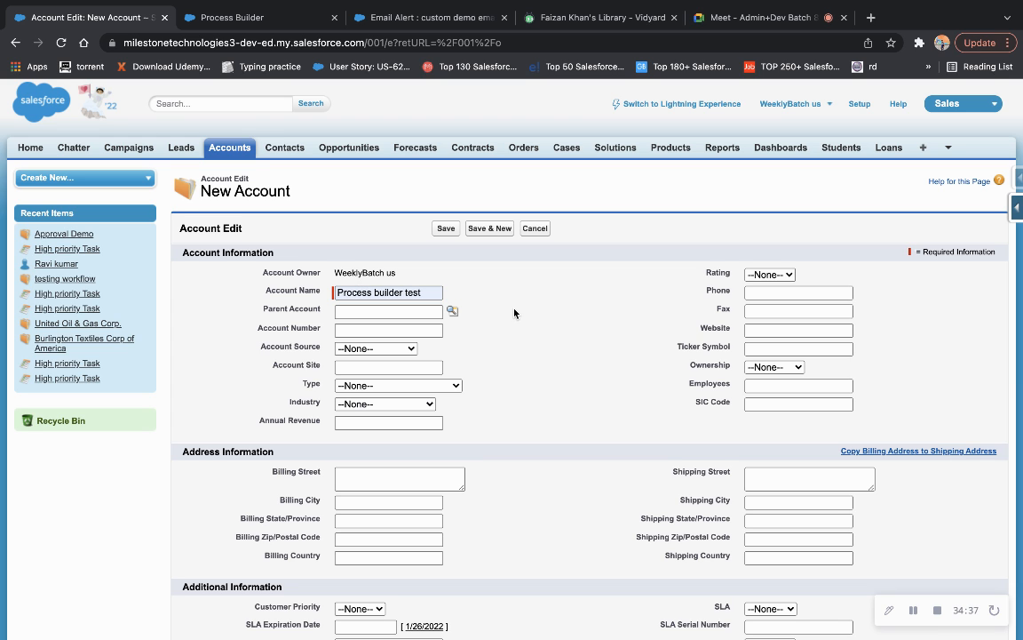
pyautogui.click(349, 330)
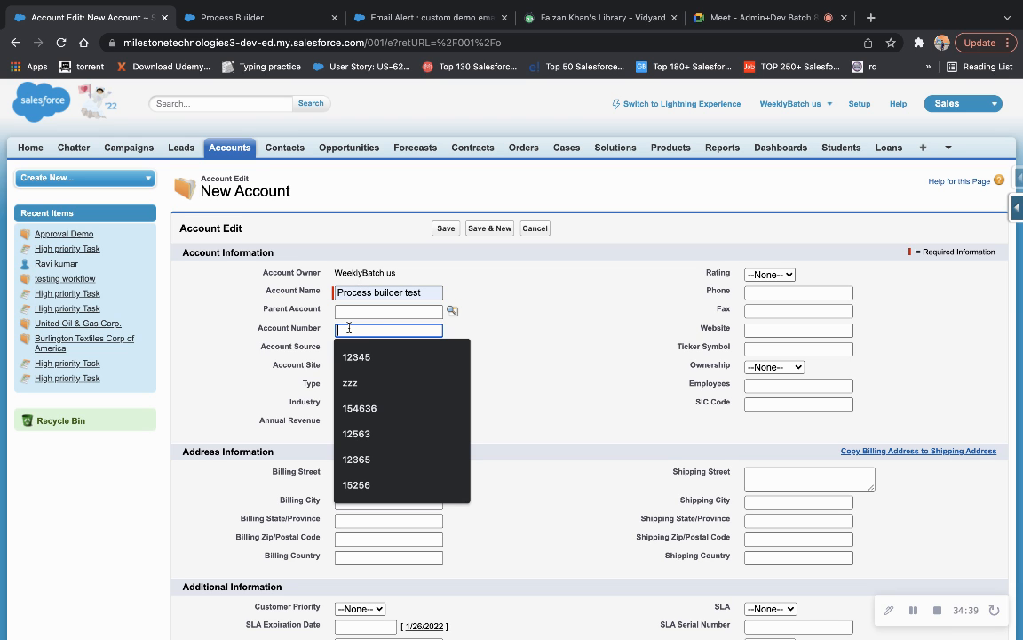
pyautogui.click(354, 359)
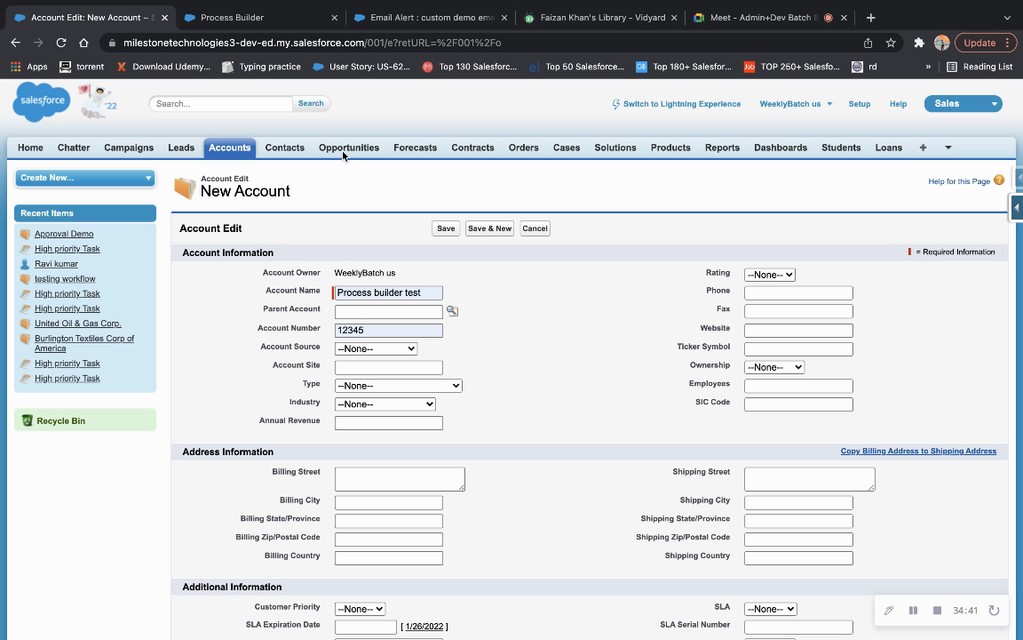
# Check rating_hot's criteria, then set the account's Rating to Hot and Annual Revenue to 20000.
pyautogui.click(243, 20)
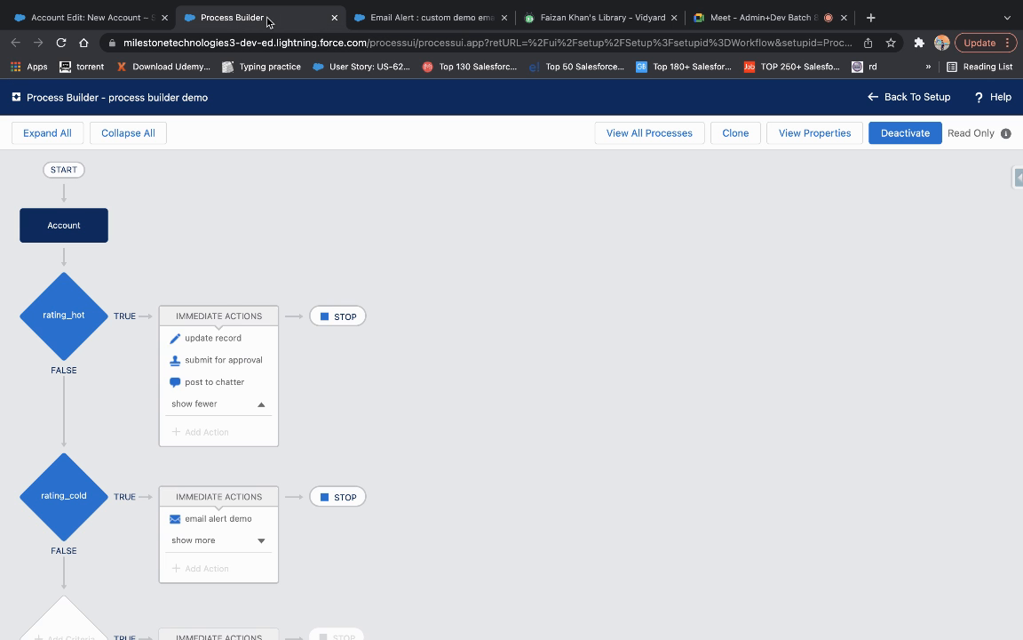
pyautogui.click(64, 271)
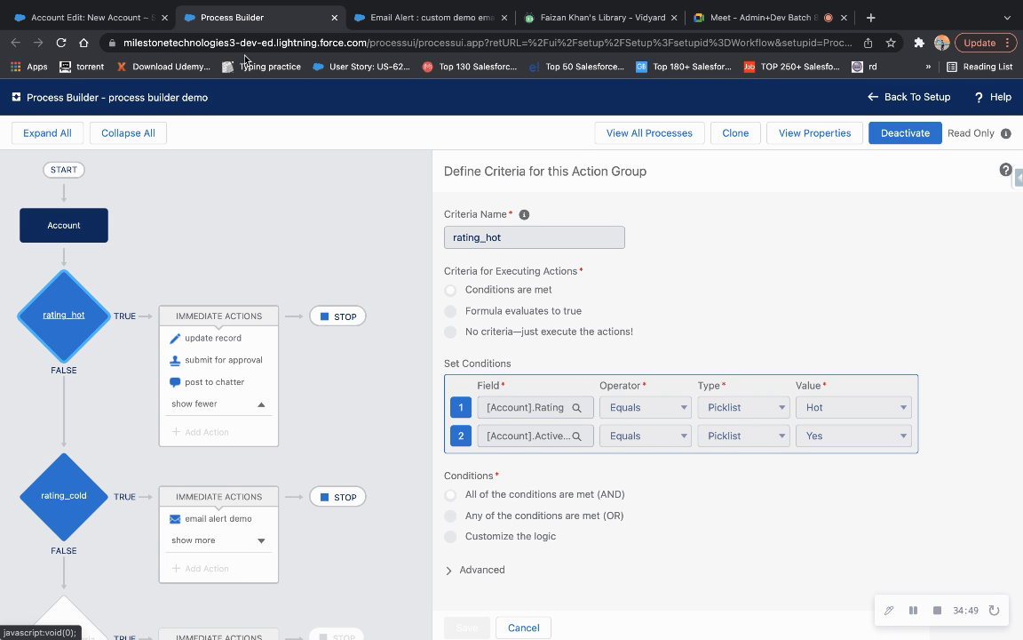
pyautogui.click(105, 13)
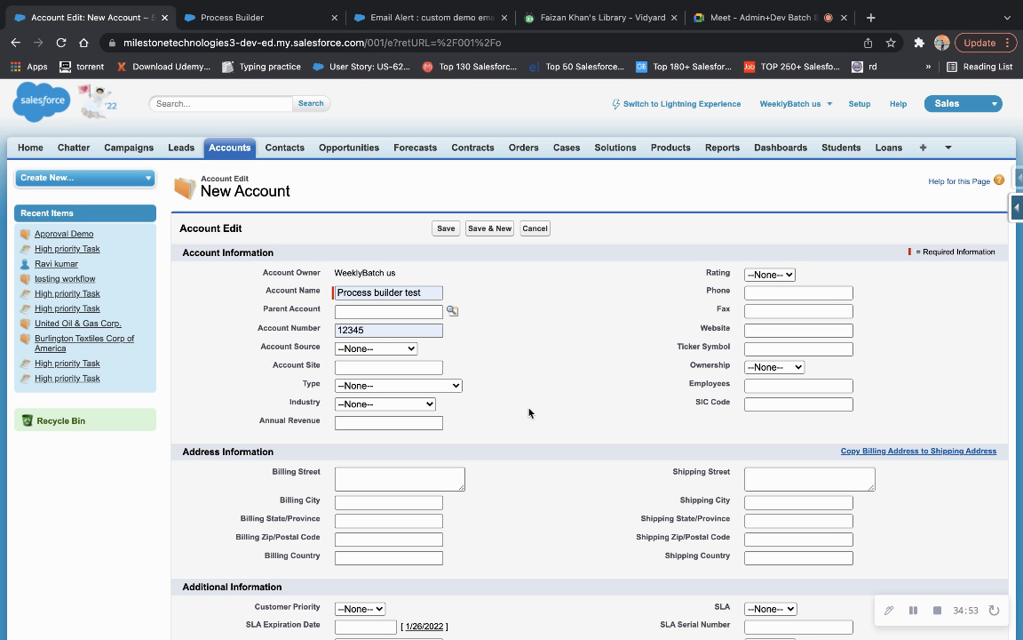
pyautogui.click(755, 274)
pyautogui.click(761, 291)
pyautogui.click(376, 423)
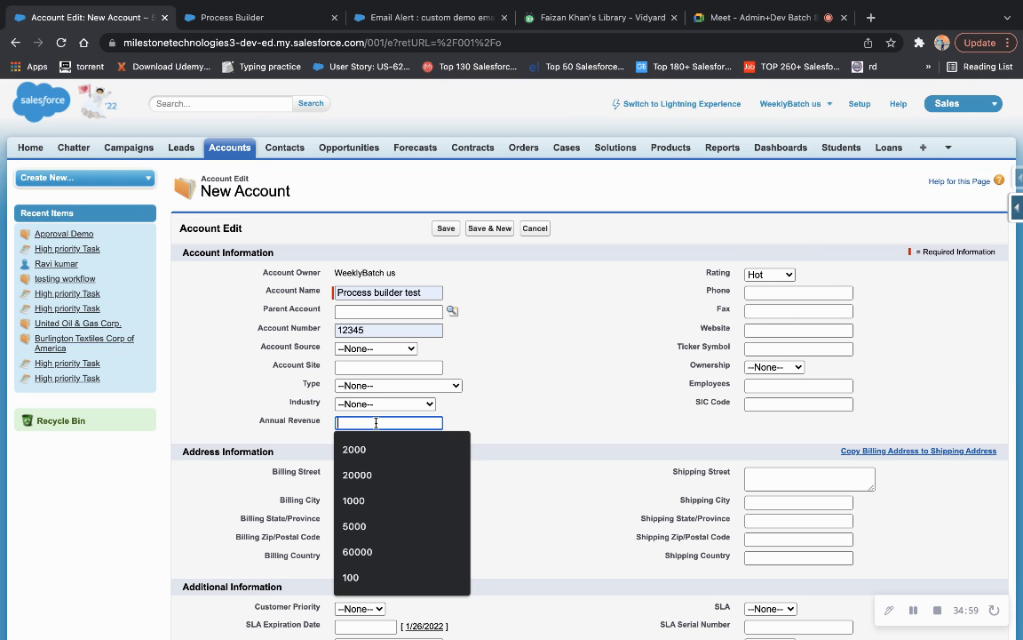
pyautogui.click(357, 474)
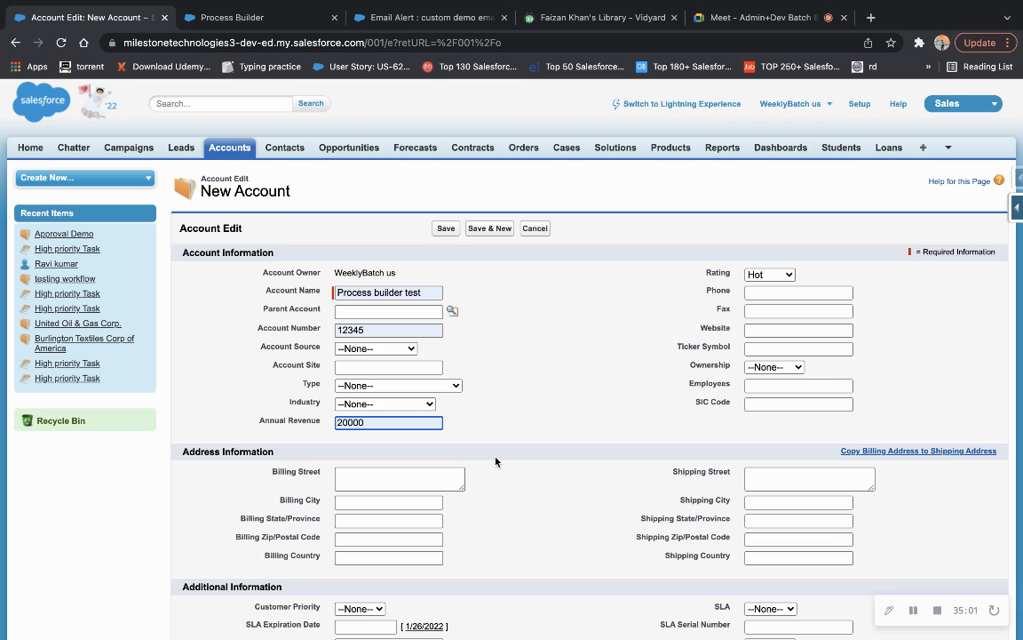
# Set Active to Yes and save the new account.
pyautogui.scroll(-2, 495, 460)
pyautogui.scroll(-1, 496, 460)
pyautogui.click(359, 454)
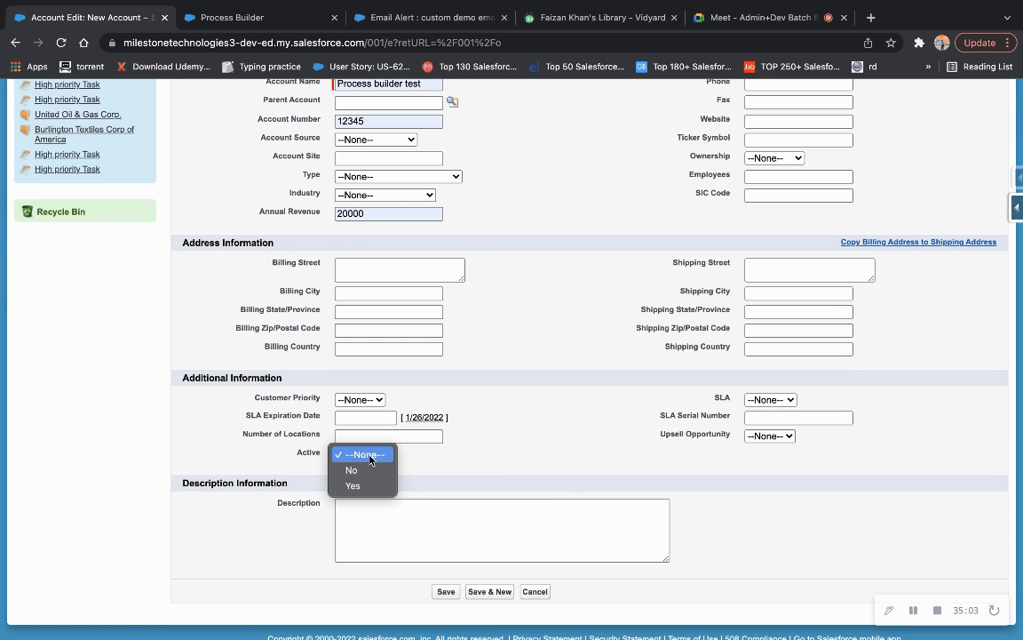
pyautogui.click(359, 488)
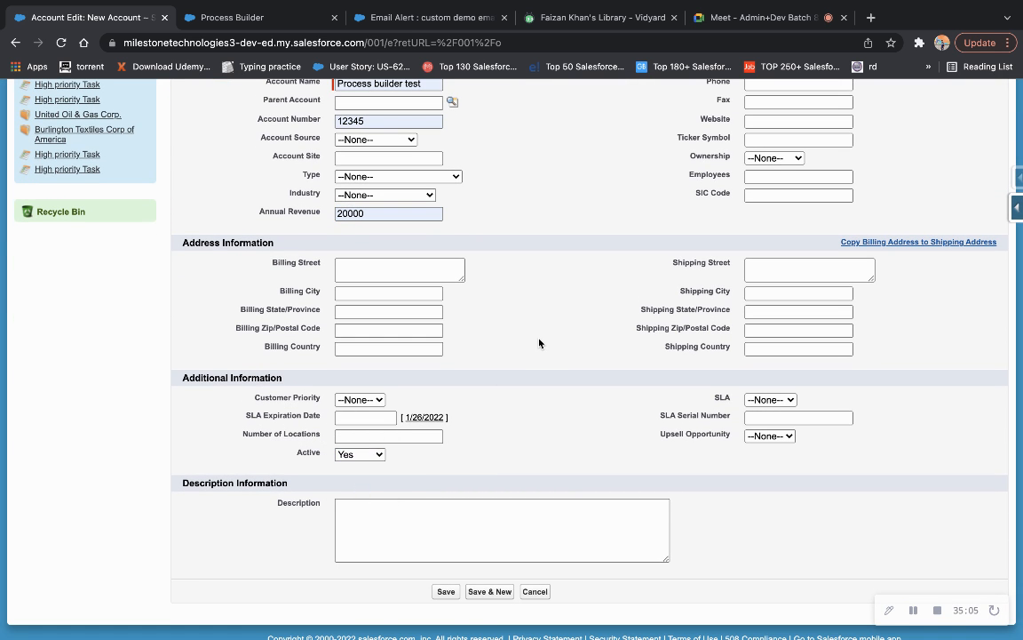
pyautogui.scroll(3, 540, 347)
pyautogui.scroll(-1, 539, 343)
pyautogui.click(446, 228)
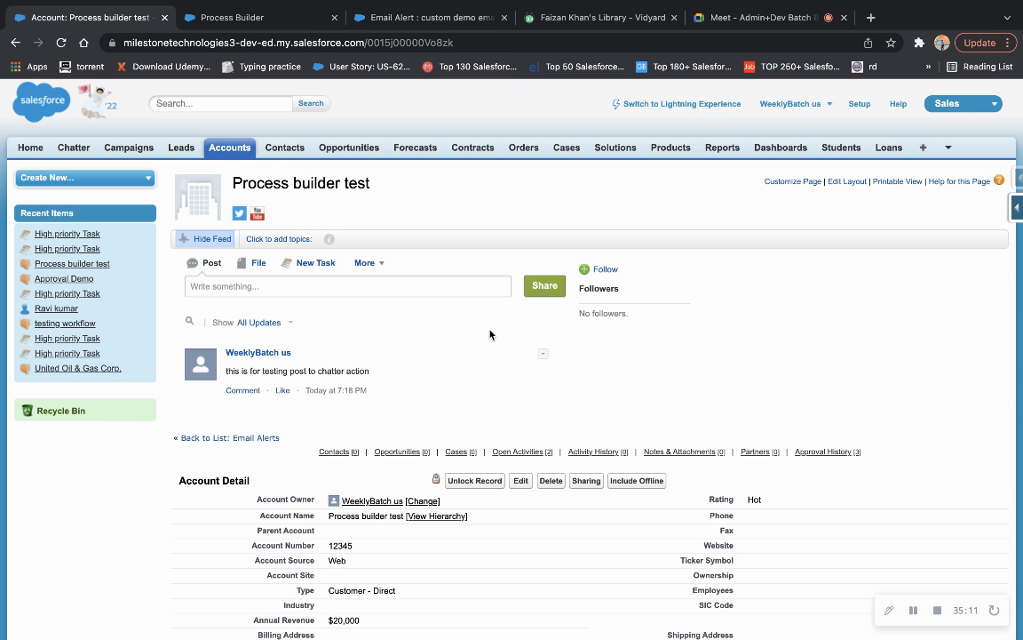
# Verify the process added a chatter post and set the account's Account Source to Web.
pyautogui.scroll(-2, 487, 331)
pyautogui.moveTo(382, 307); pyautogui.dragTo(233, 300)
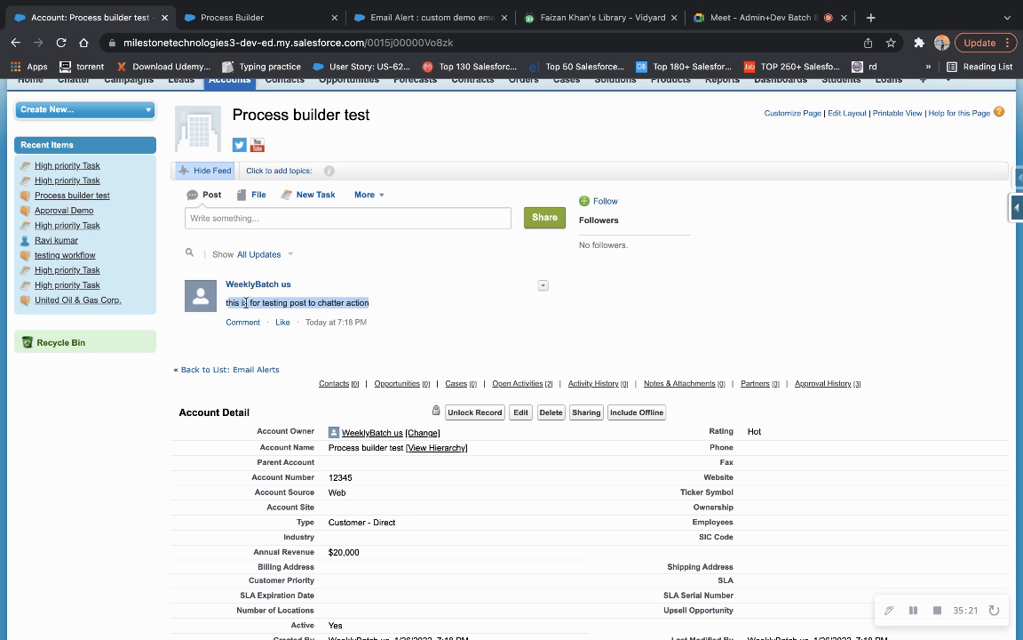
pyautogui.scroll(-2, 411, 308)
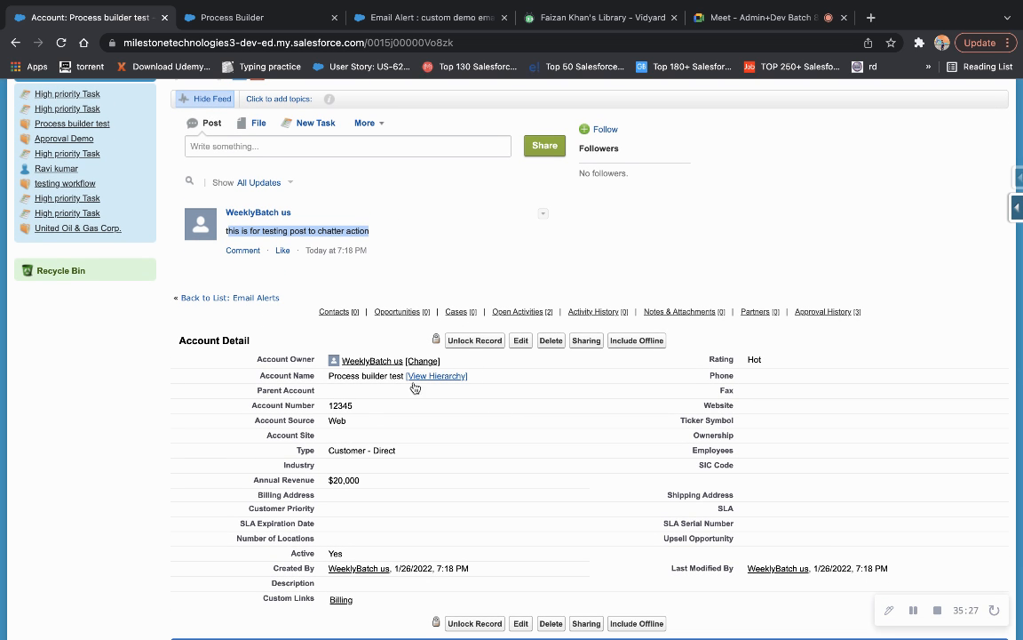
pyautogui.scroll(-2, 434, 451)
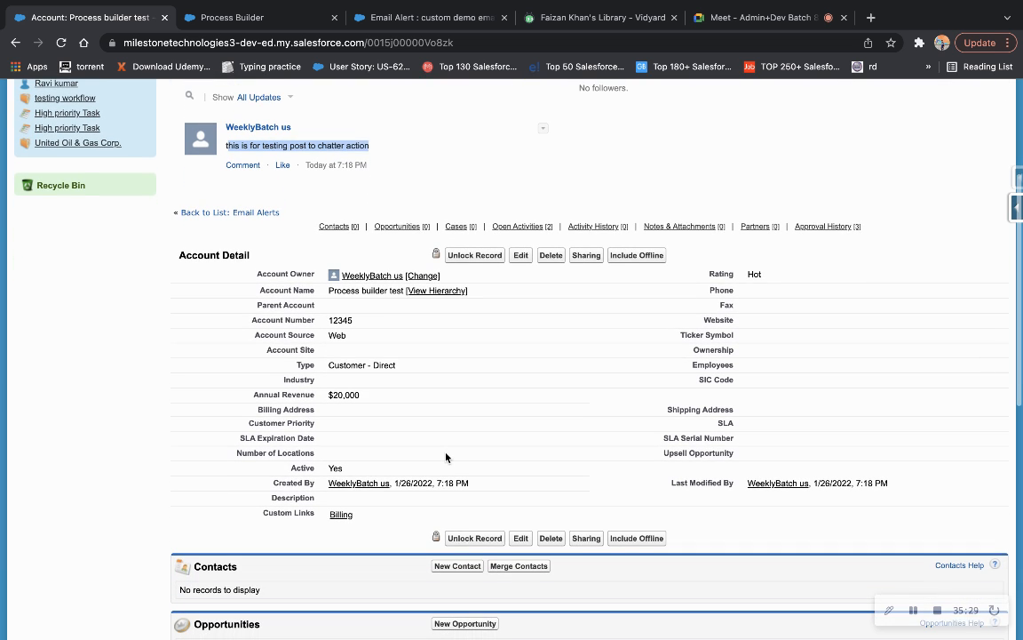
pyautogui.tripleClick(293, 334)
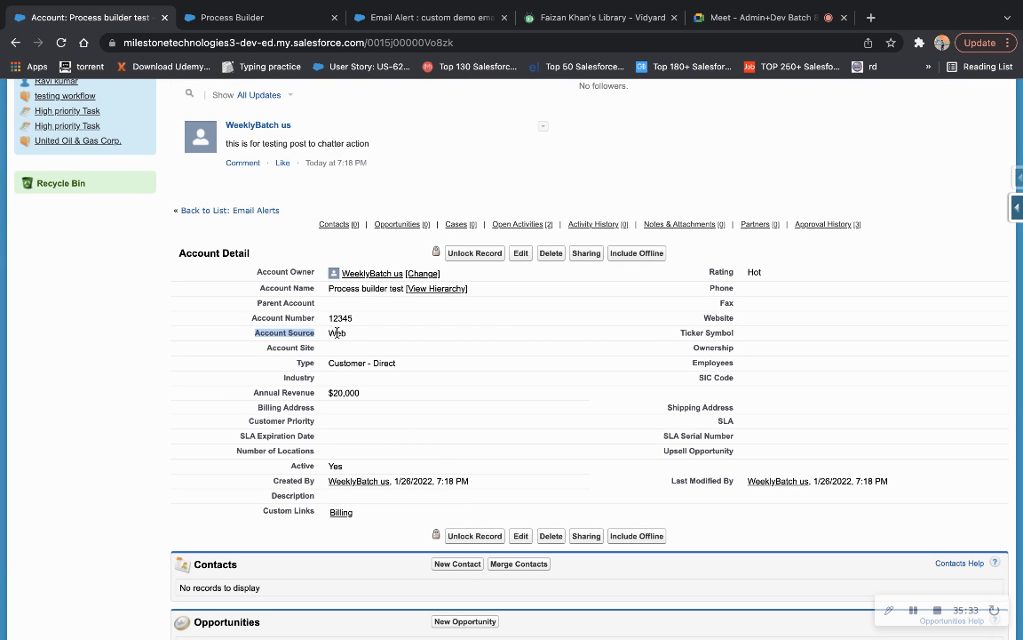
pyautogui.doubleClick(338, 334)
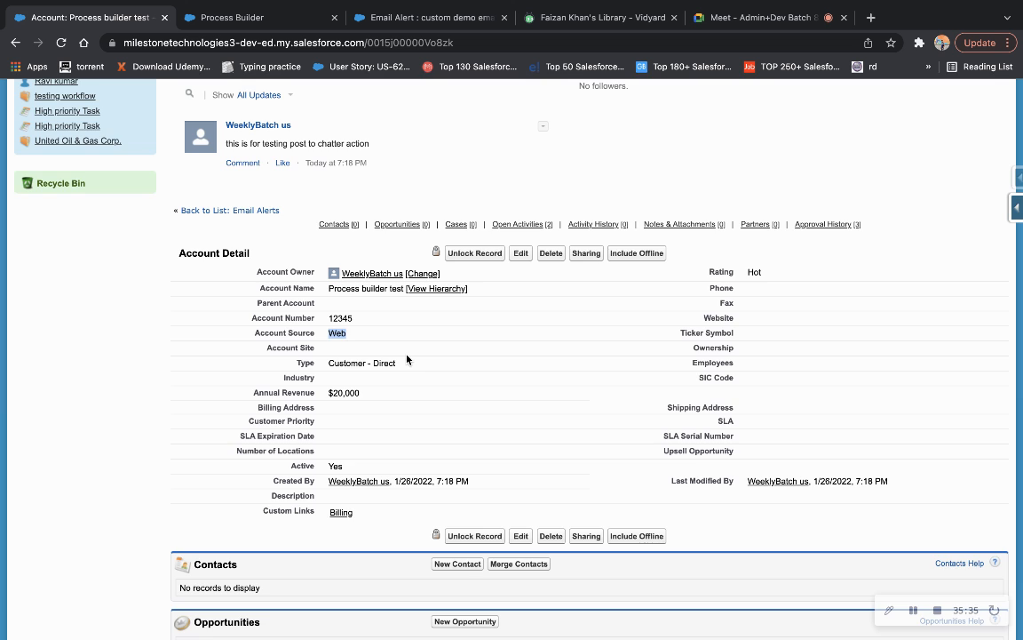
pyautogui.scroll(2, 414, 364)
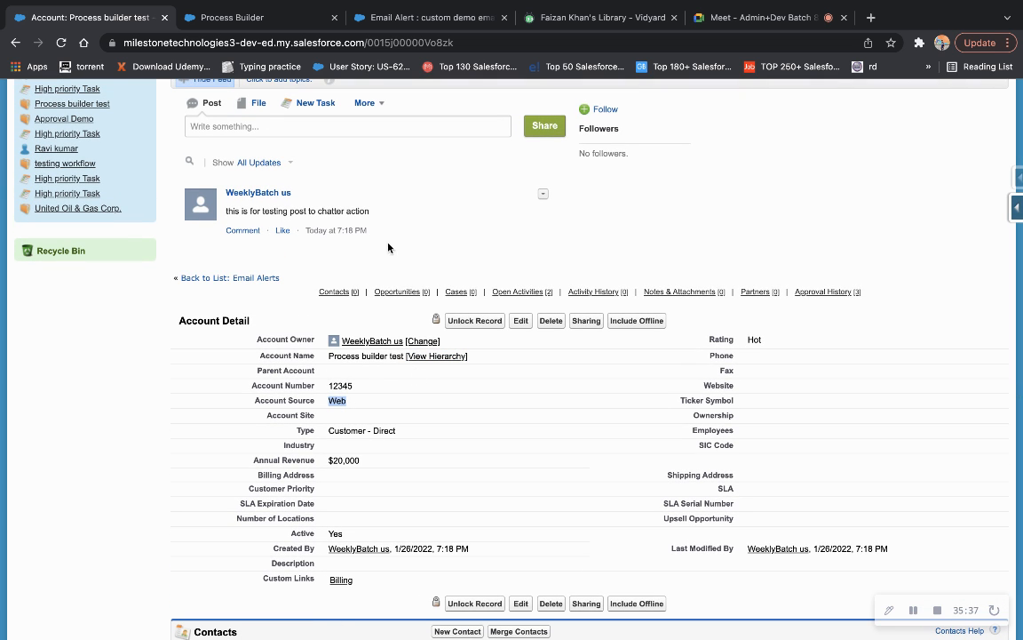
pyautogui.click(224, 17)
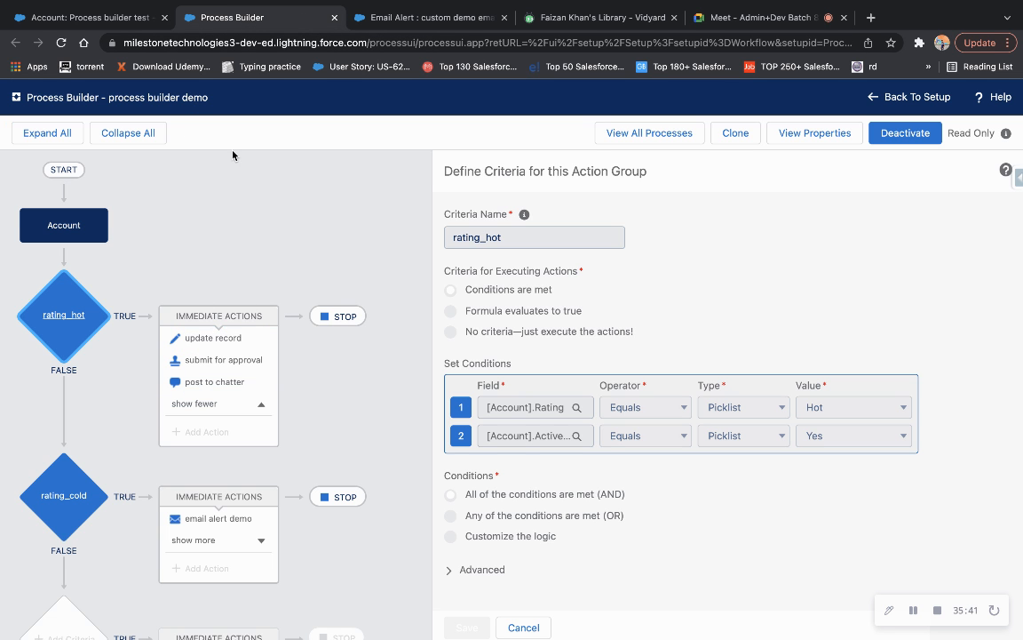
# Compare the update record and submit for approval action settings against the account record.
pyautogui.click(201, 342)
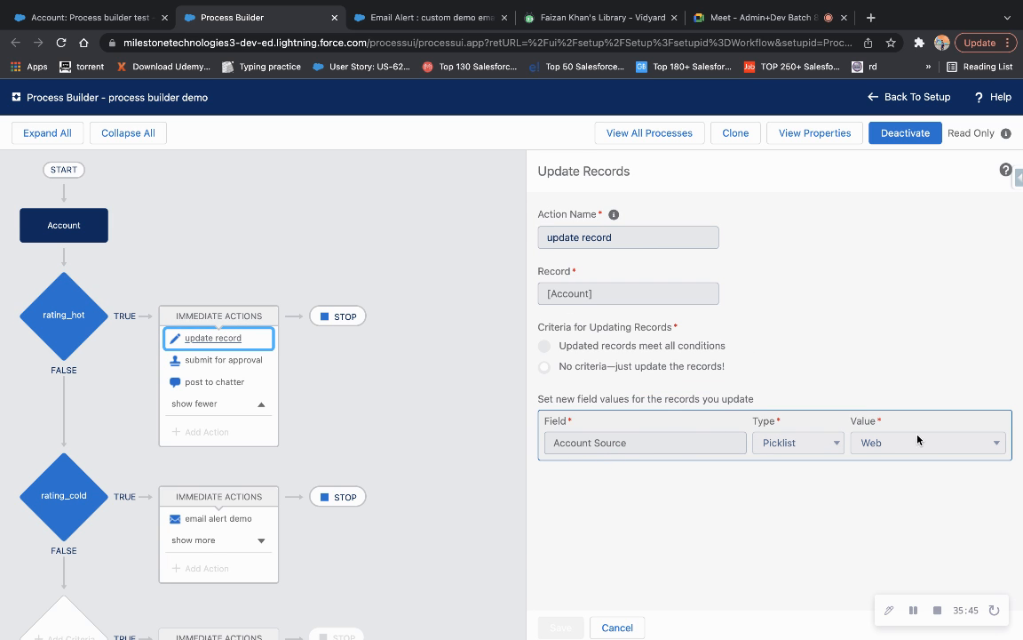
pyautogui.click(111, 18)
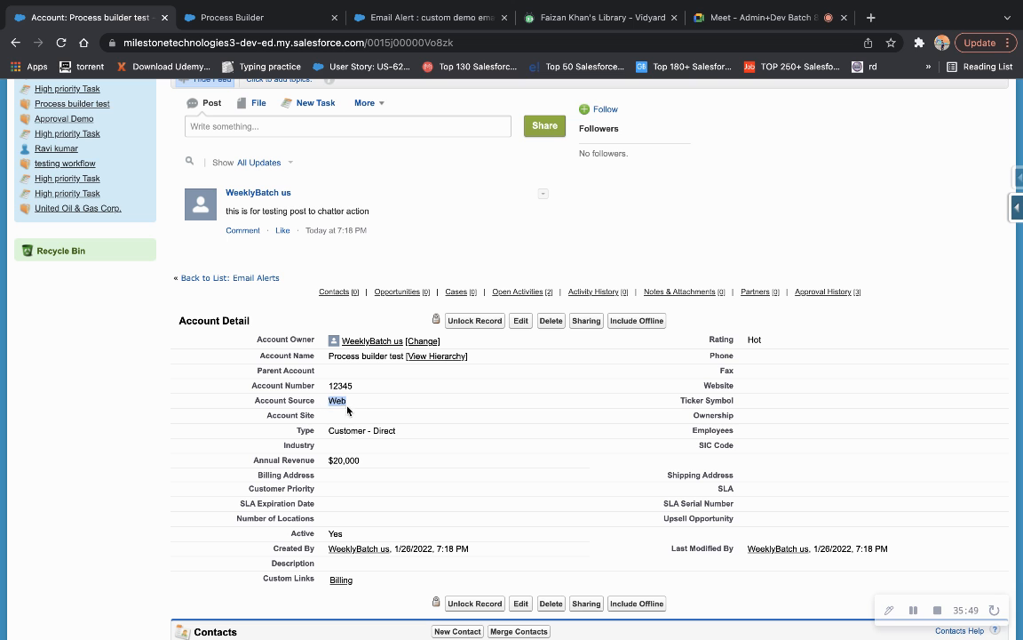
pyautogui.click(229, 16)
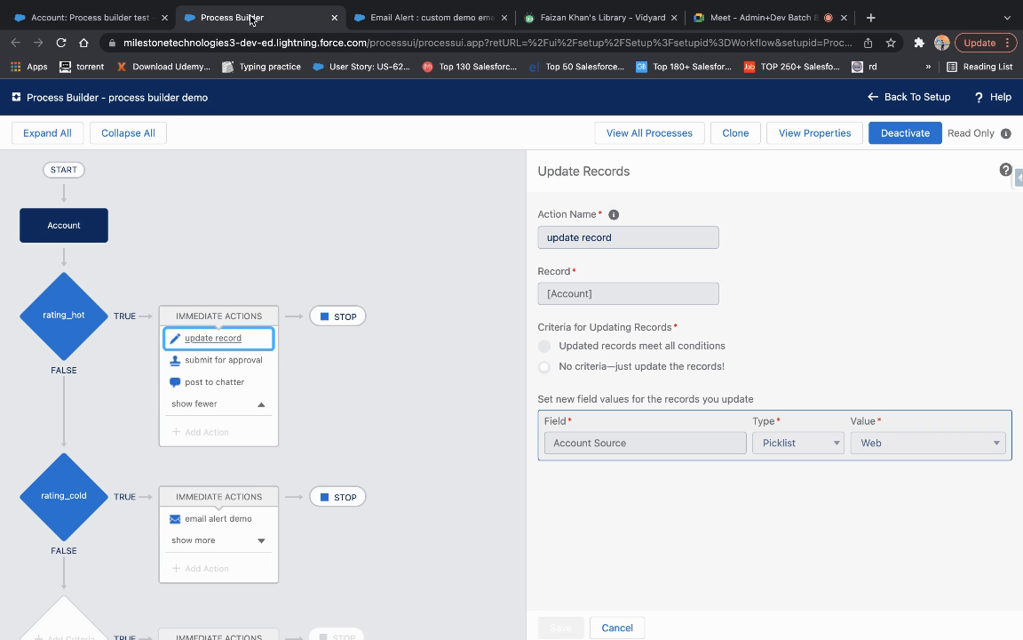
pyautogui.click(224, 359)
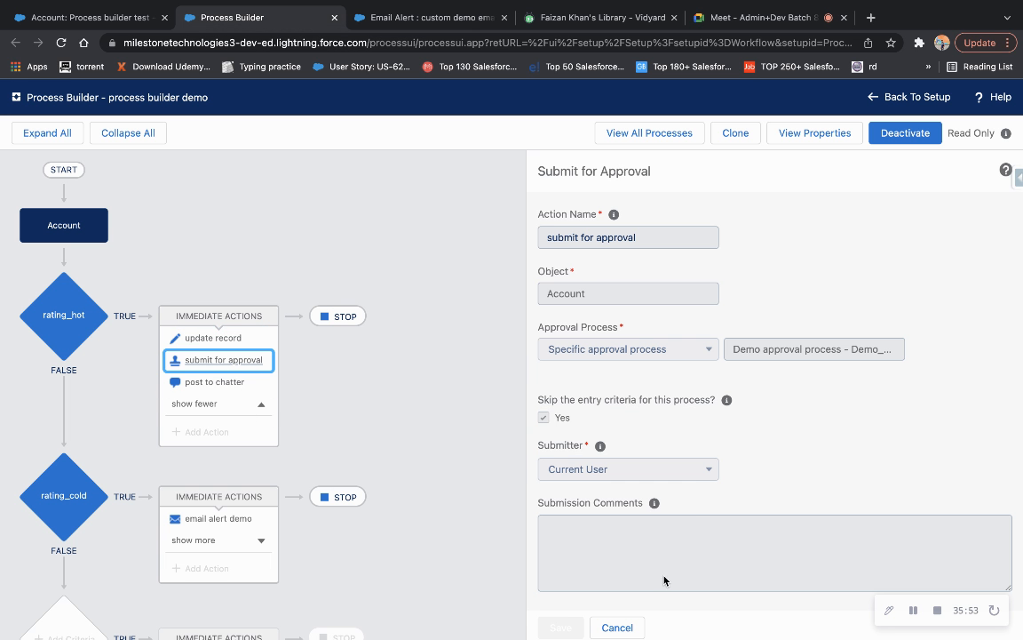
pyautogui.click(111, 18)
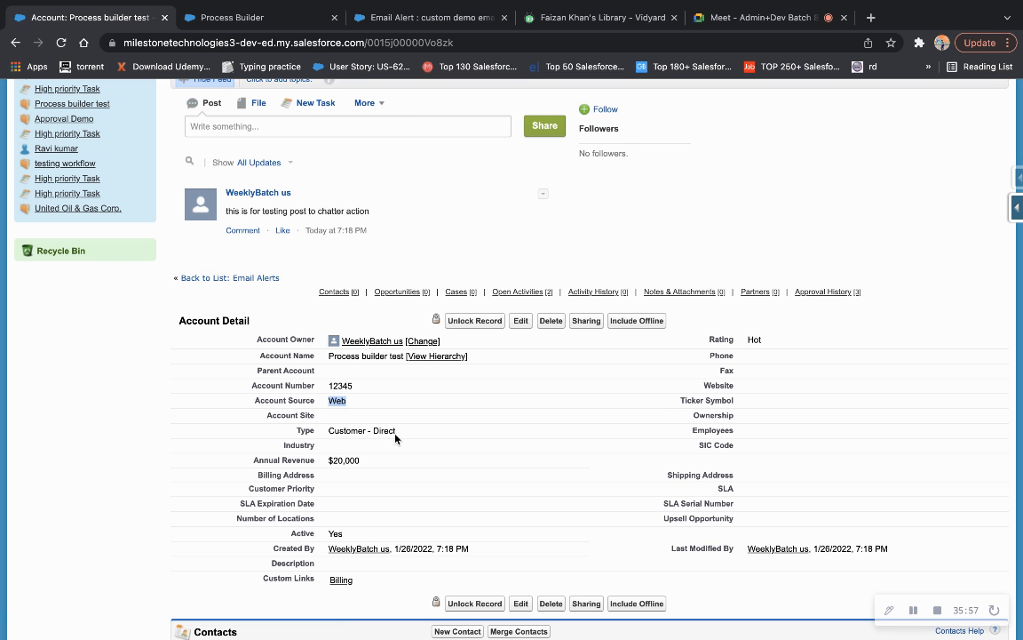
pyautogui.scroll(-10, 497, 370)
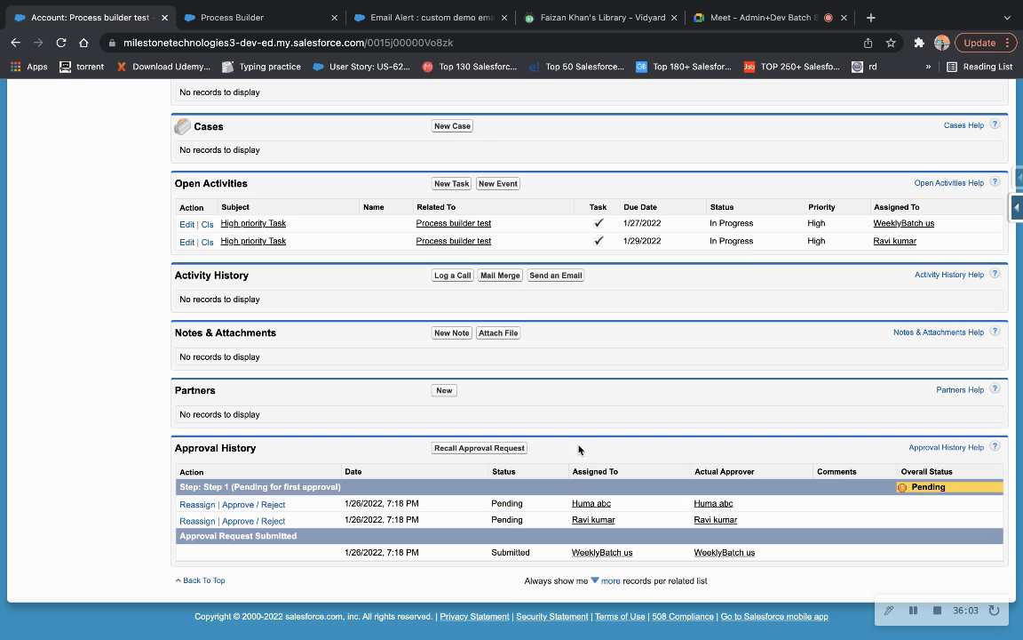
pyautogui.scroll(10, 579, 450)
pyautogui.scroll(3, 578, 449)
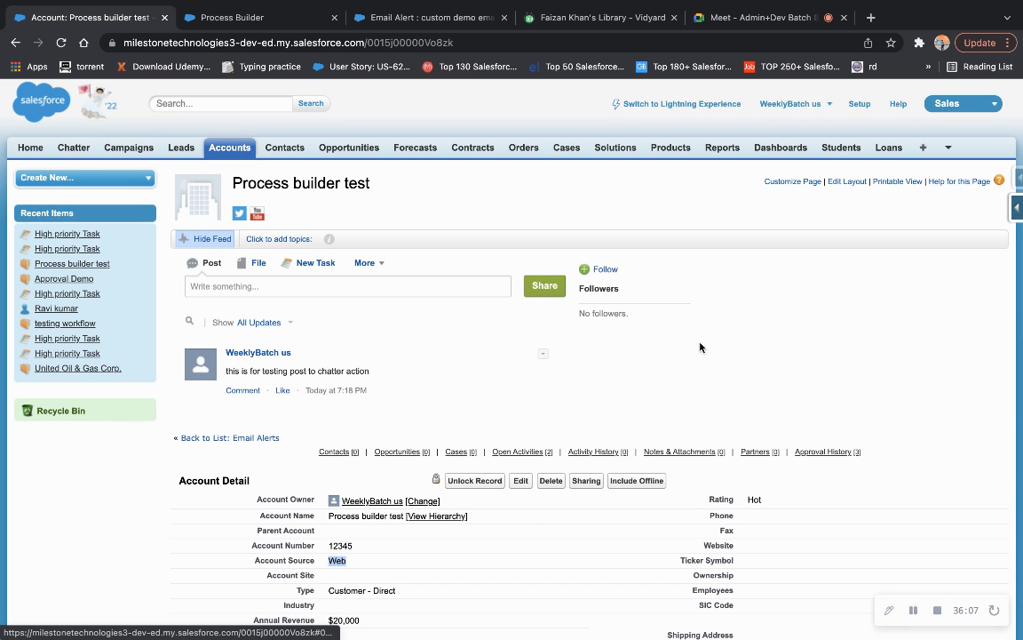
pyautogui.scroll(-3, 700, 347)
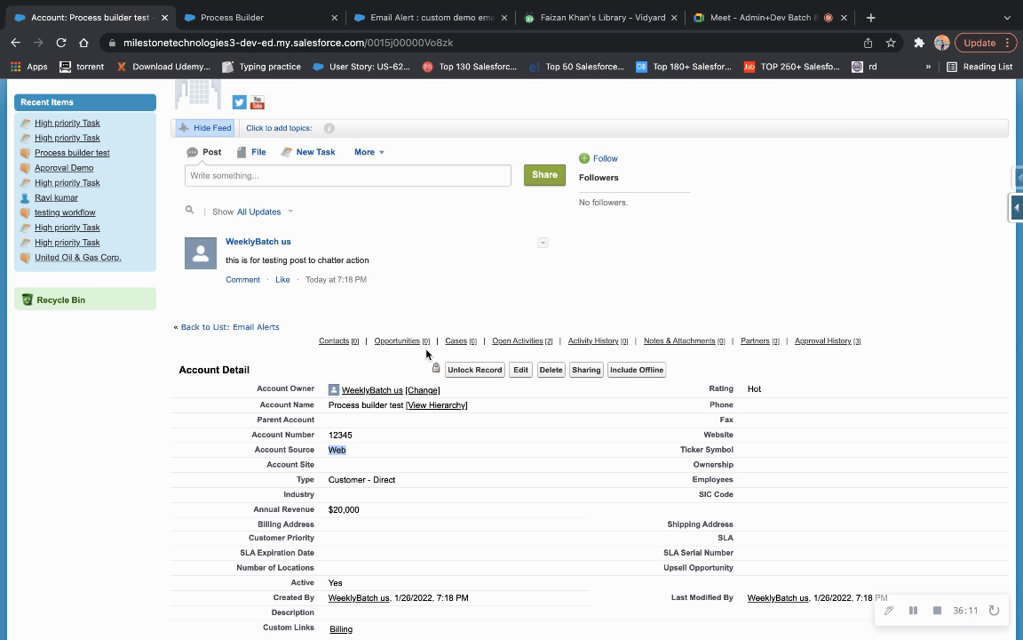
pyautogui.scroll(3, 426, 354)
pyautogui.scroll(-8, 500, 388)
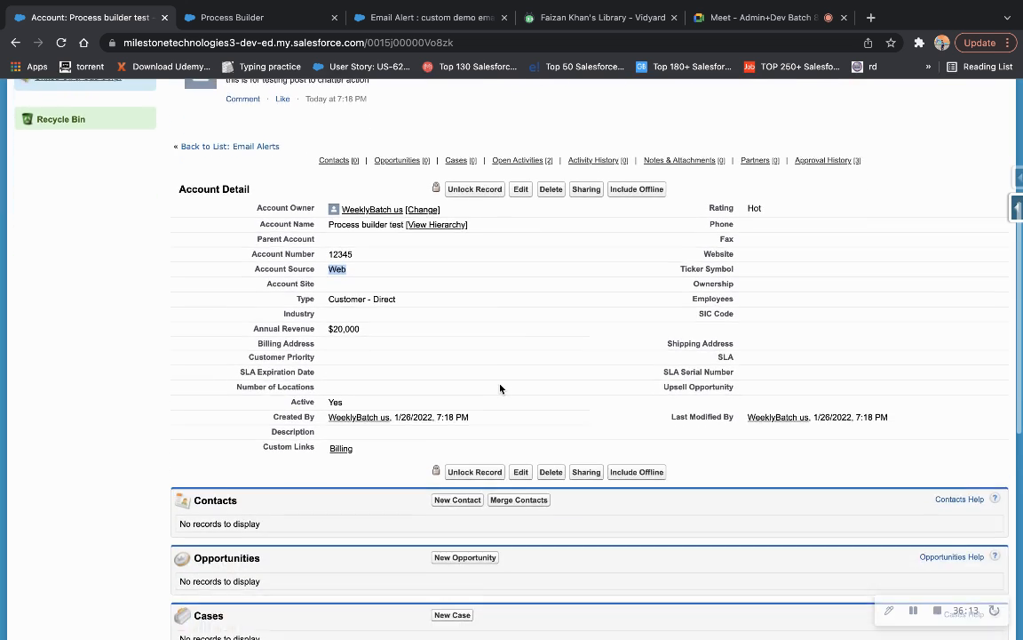
pyautogui.scroll(-10, 501, 388)
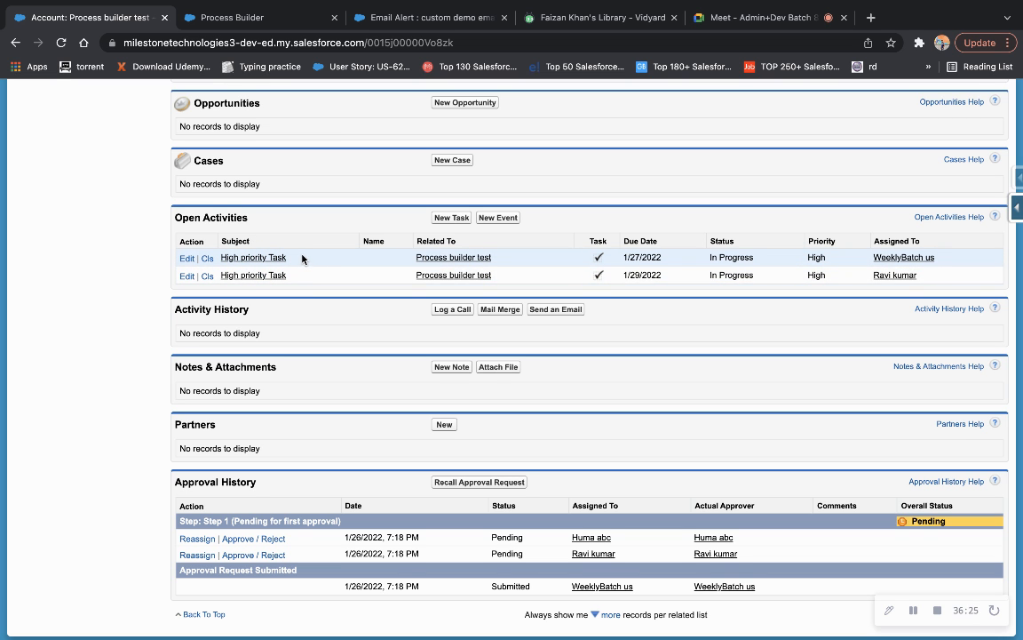
pyautogui.scroll(2, 302, 258)
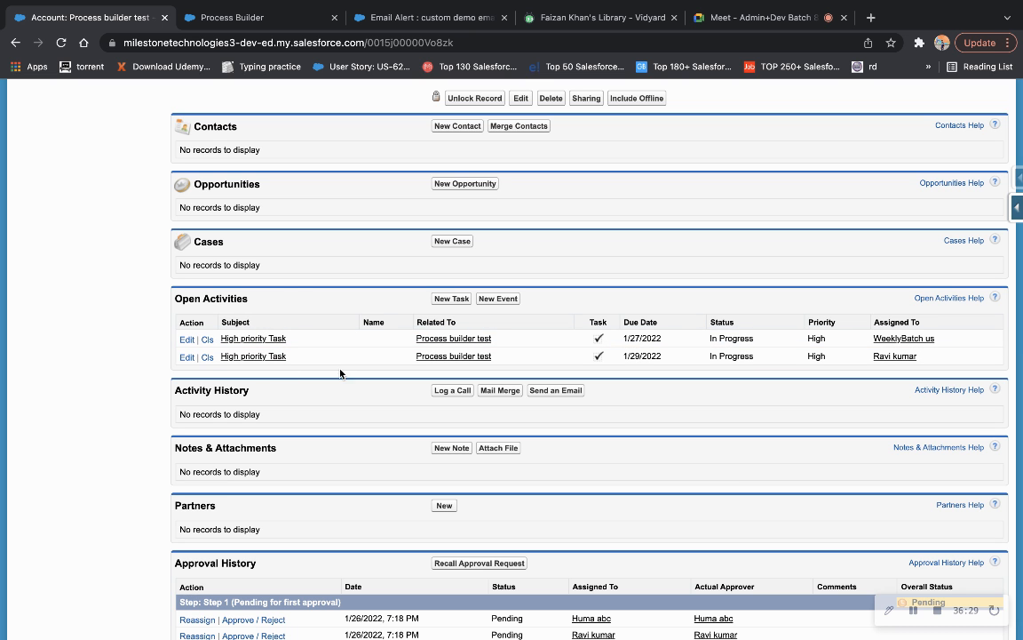
pyautogui.scroll(8, 302, 325)
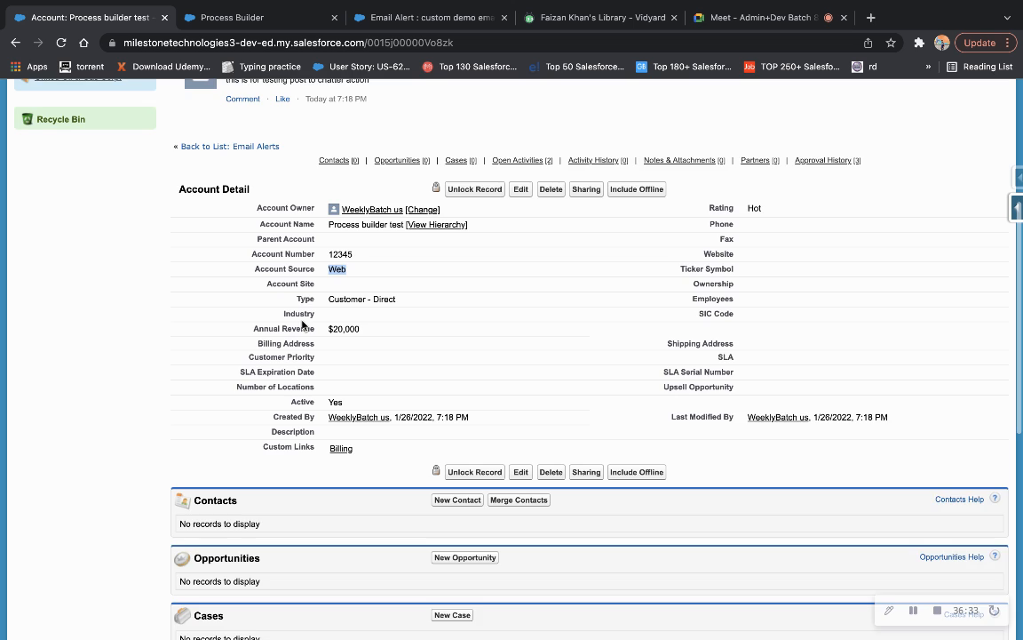
pyautogui.scroll(1, 302, 322)
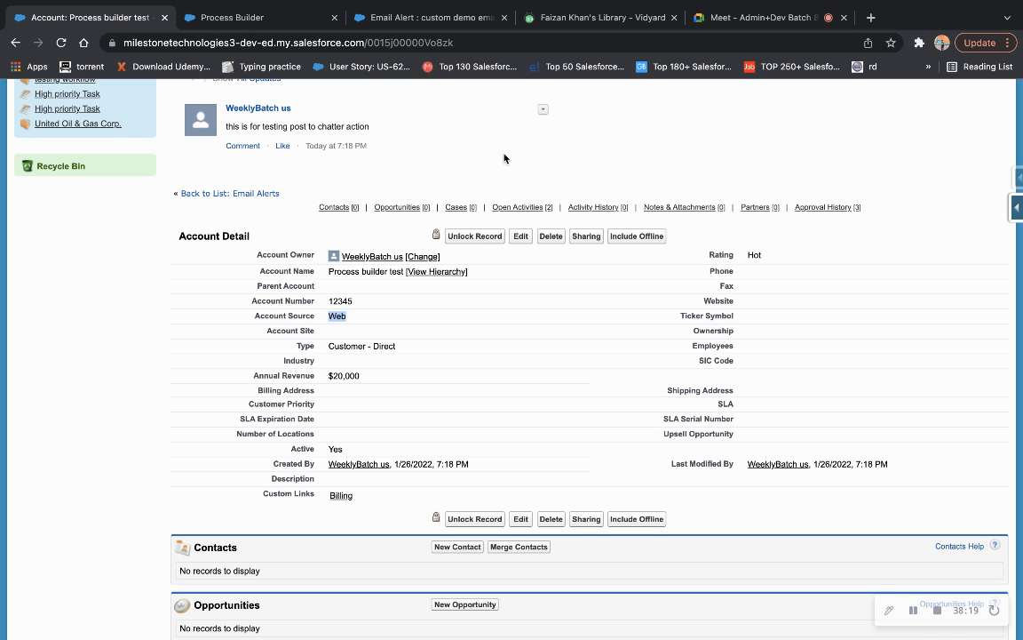
# Expand rating_cold's actions to list email alert demo and create contact, then return to the account.
pyautogui.click(244, 27)
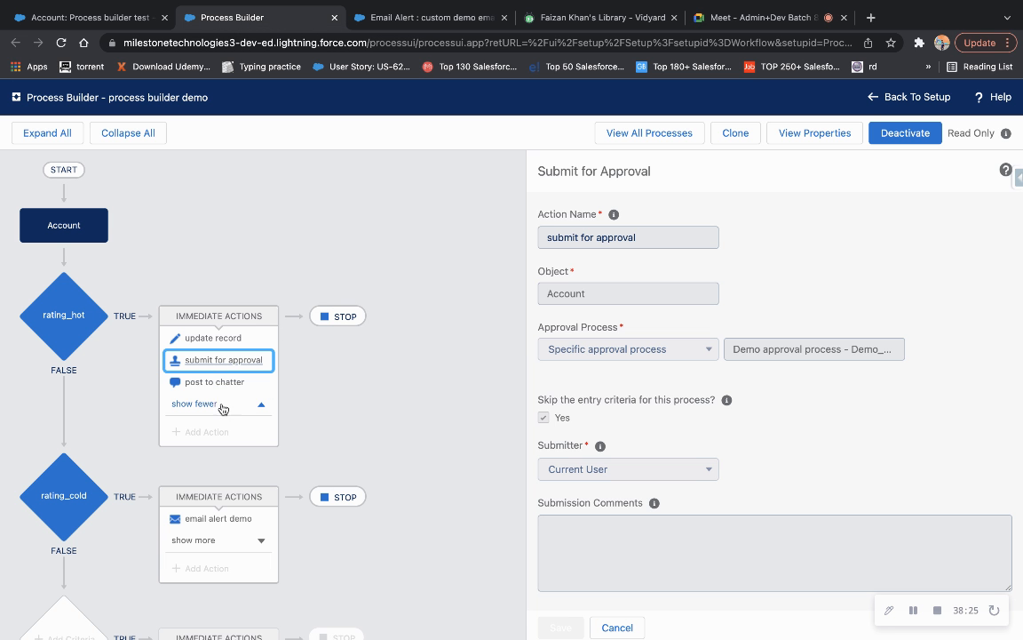
pyautogui.scroll(-3, 233, 404)
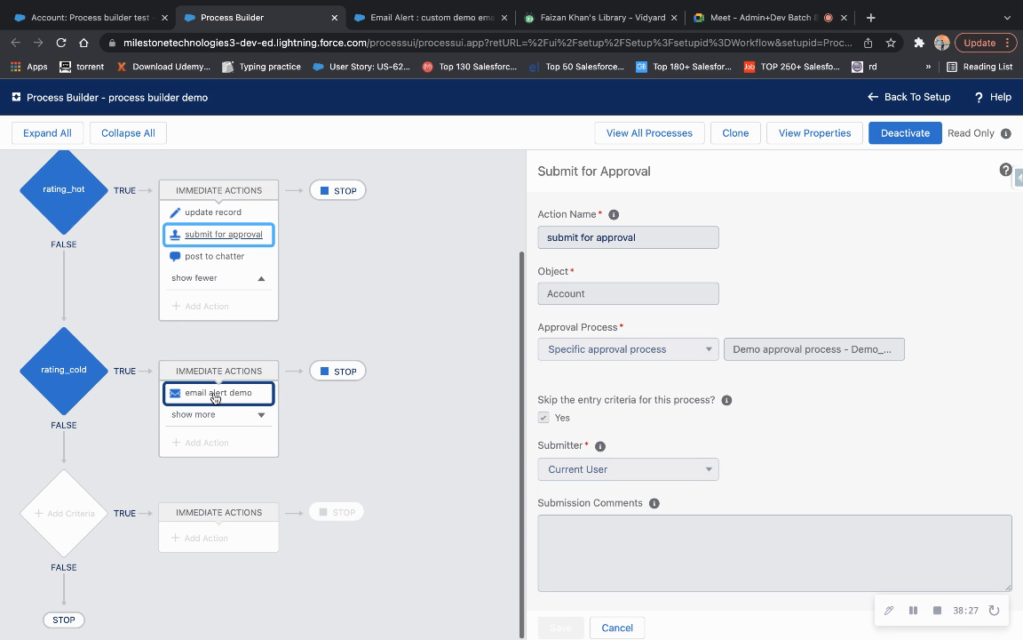
pyautogui.click(204, 424)
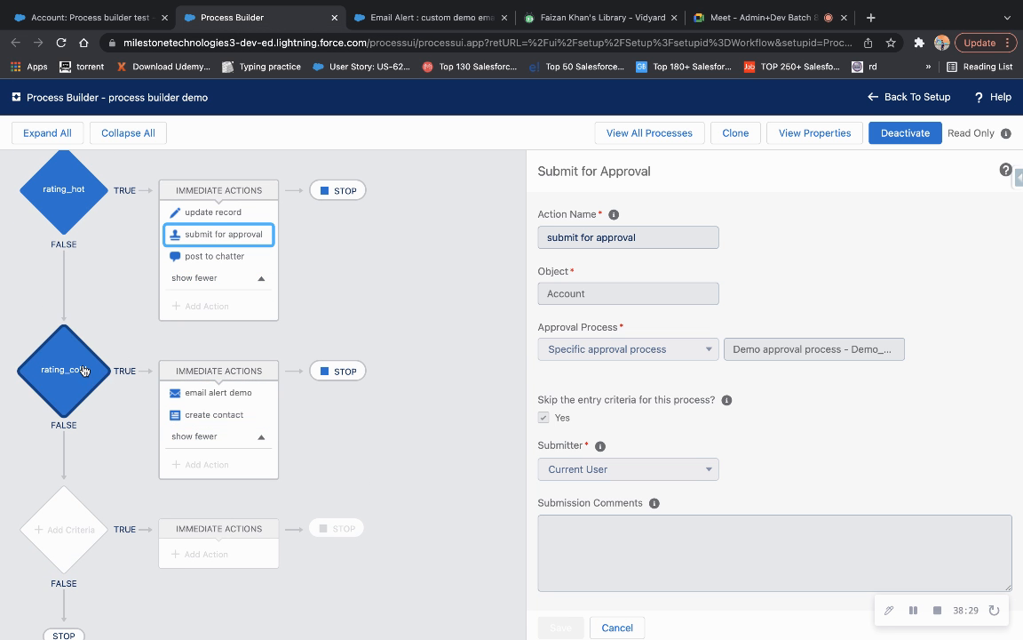
pyautogui.click(130, 27)
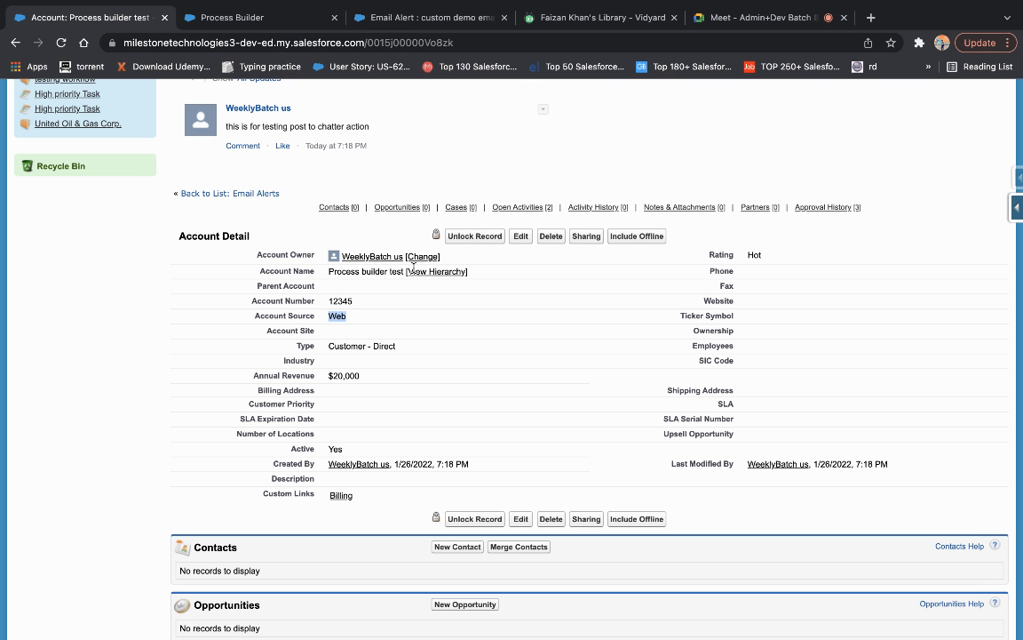
# Change the Process builder test account's Rating to Cold and save it.
pyautogui.click(522, 236)
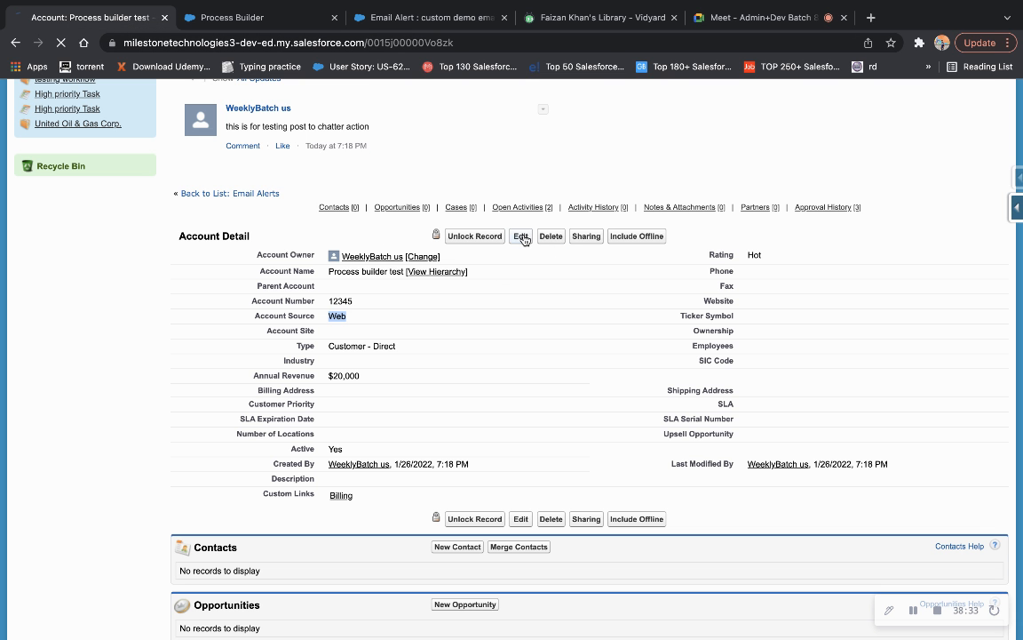
pyautogui.click(769, 274)
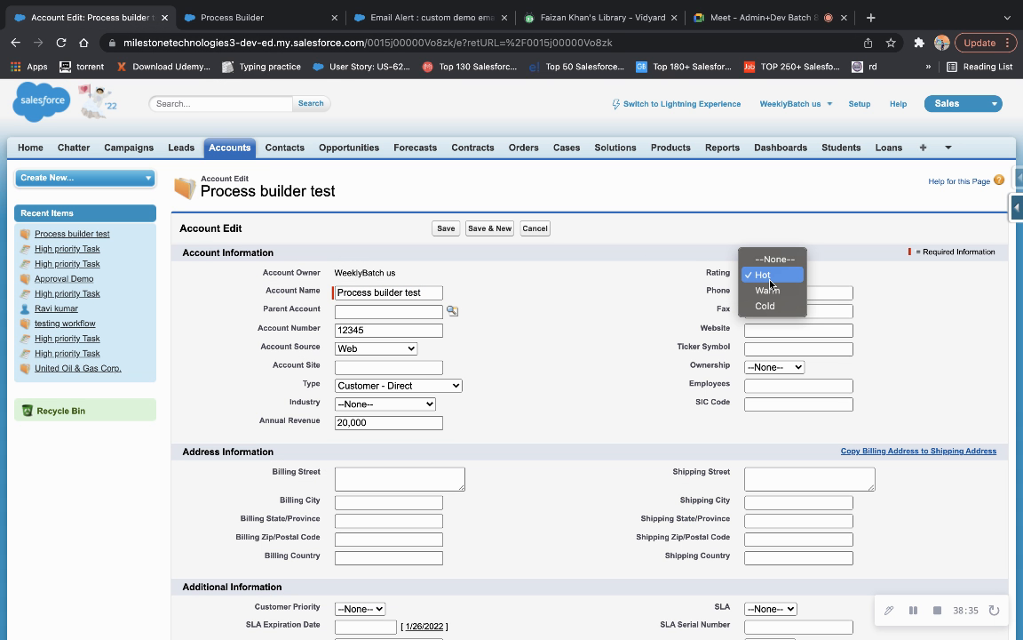
pyautogui.click(767, 306)
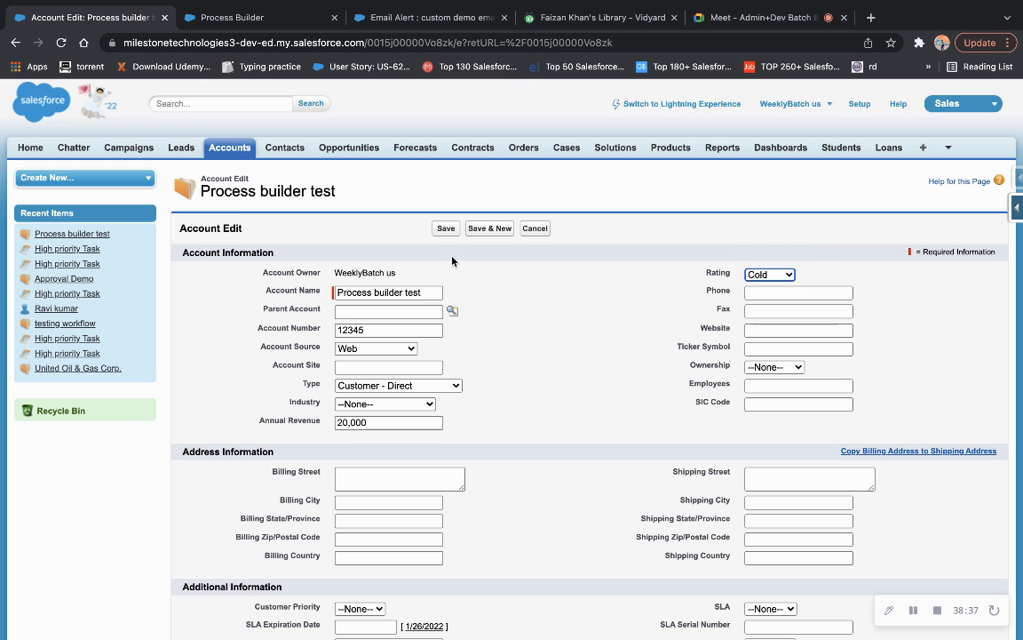
pyautogui.click(446, 228)
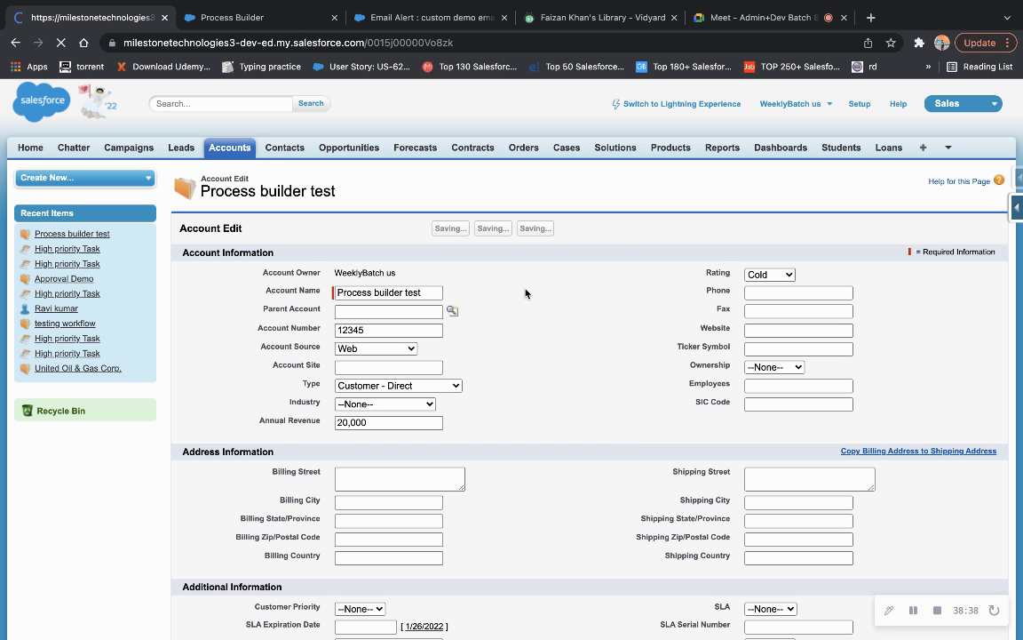
pyautogui.scroll(-5, 537, 383)
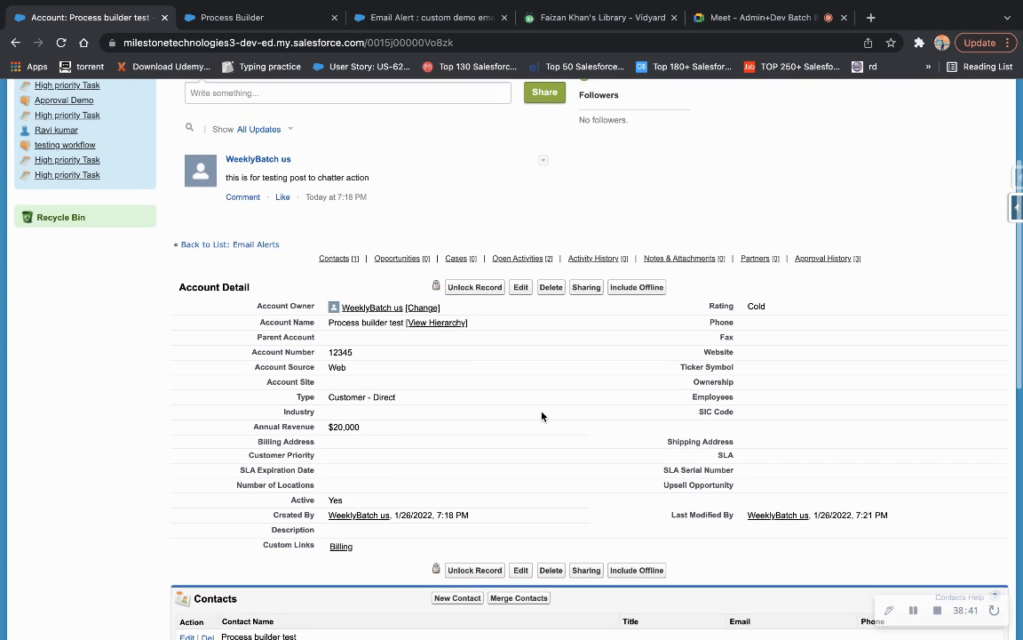
# Review the email alert demo and create contact actions, then confirm the new Process builder test contact.
pyautogui.click(233, 19)
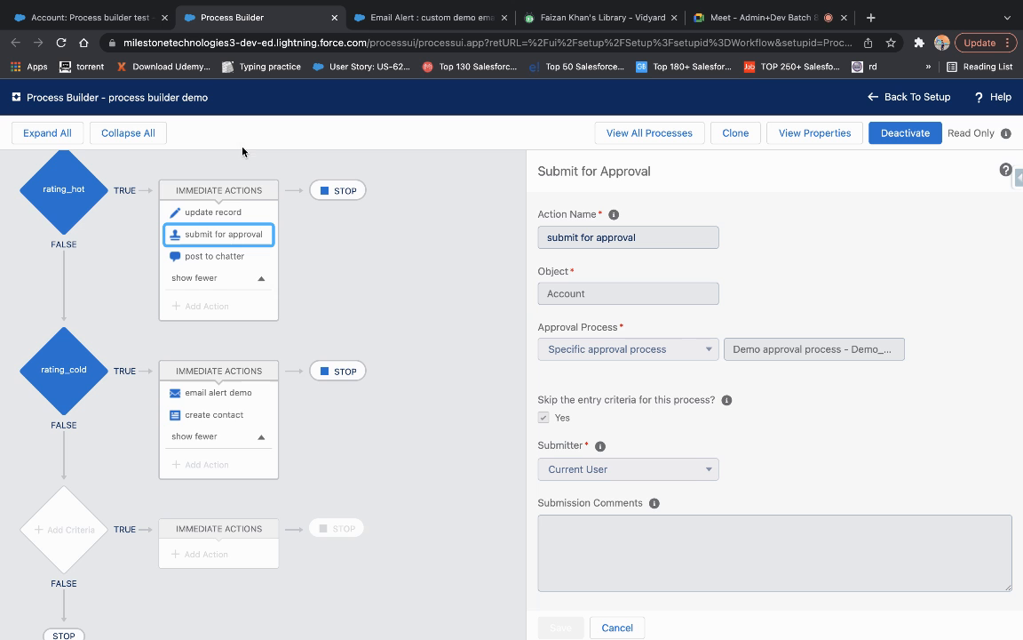
pyautogui.click(213, 392)
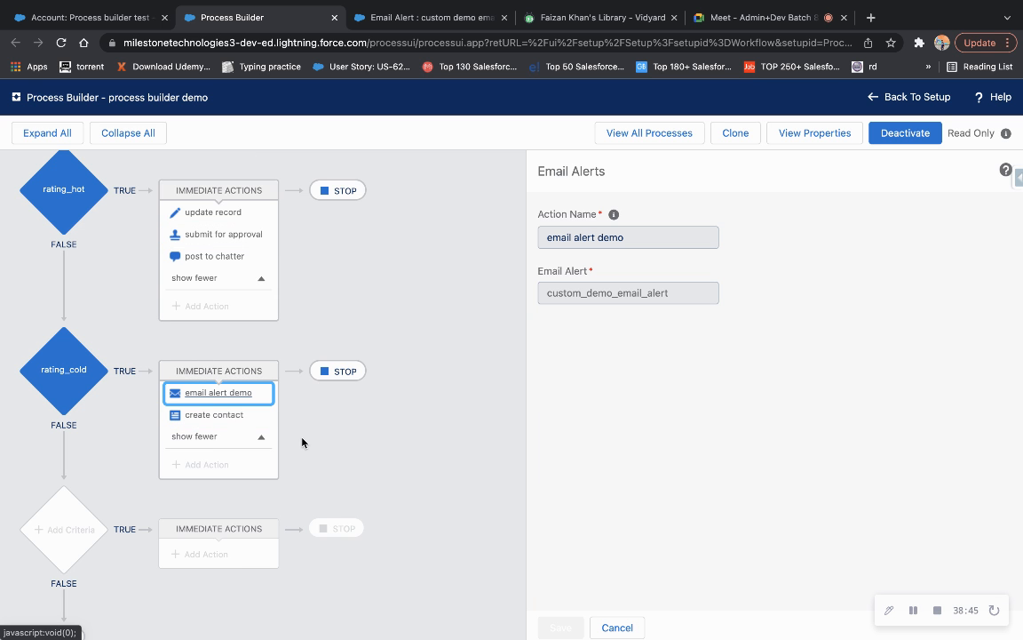
pyautogui.click(210, 415)
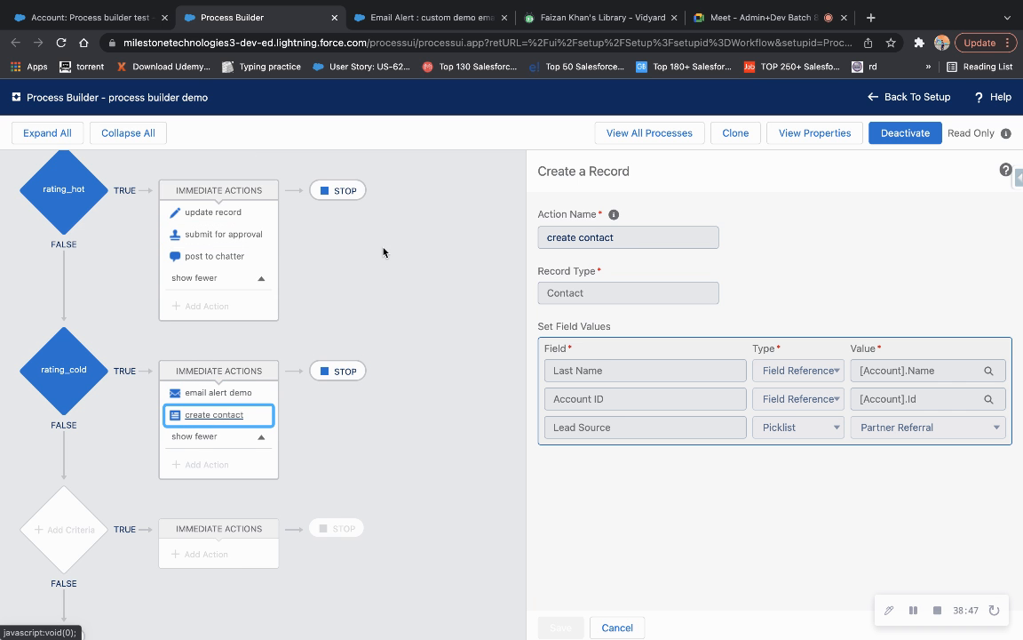
pyautogui.click(116, 17)
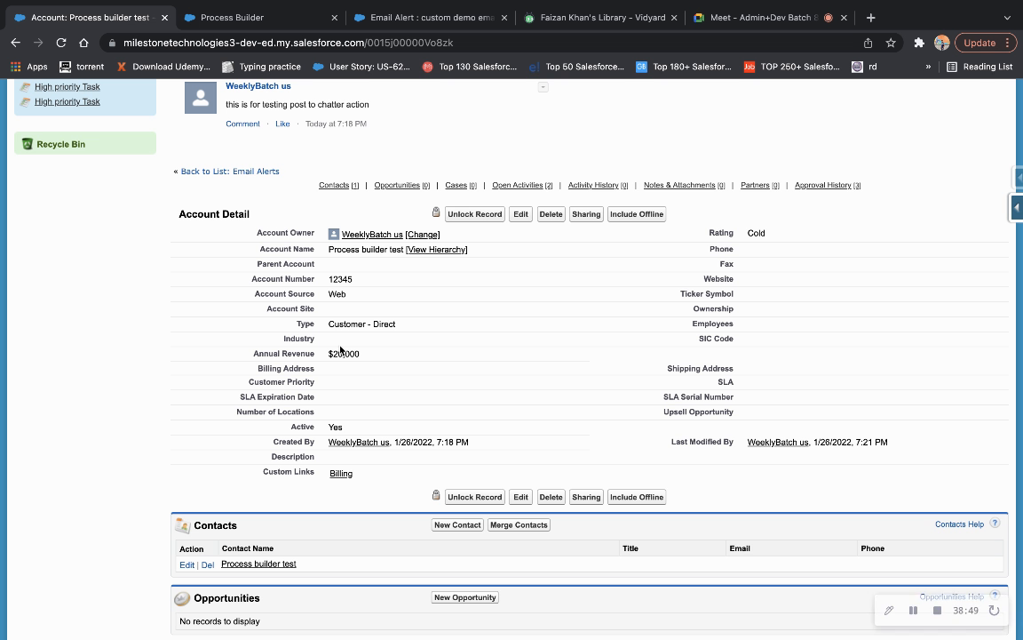
pyautogui.scroll(-3, 335, 371)
pyautogui.moveTo(335, 384); pyautogui.dragTo(294, 397)
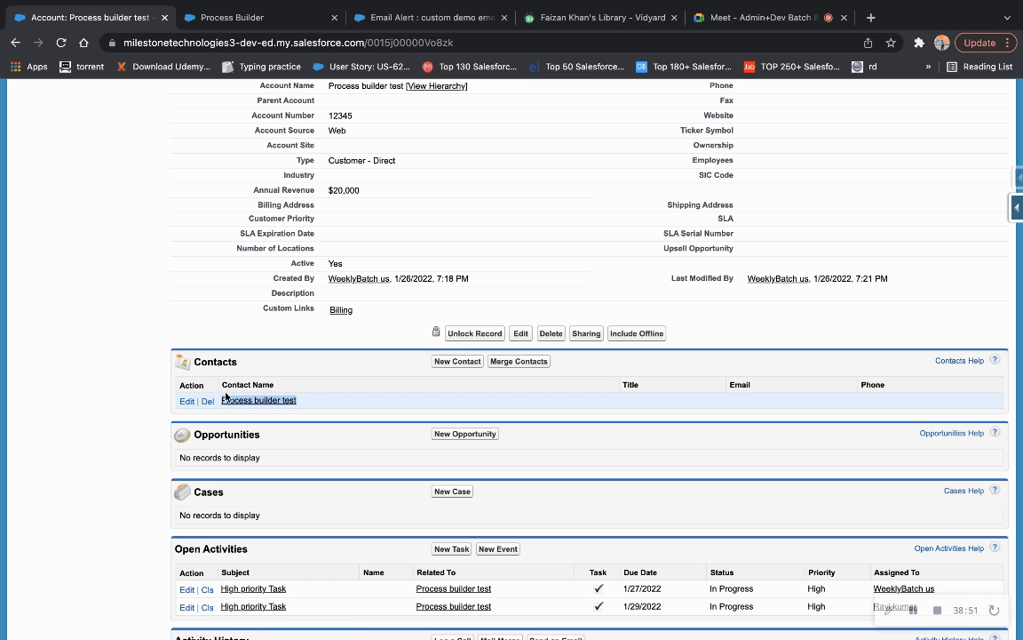
pyautogui.scroll(4, 479, 320)
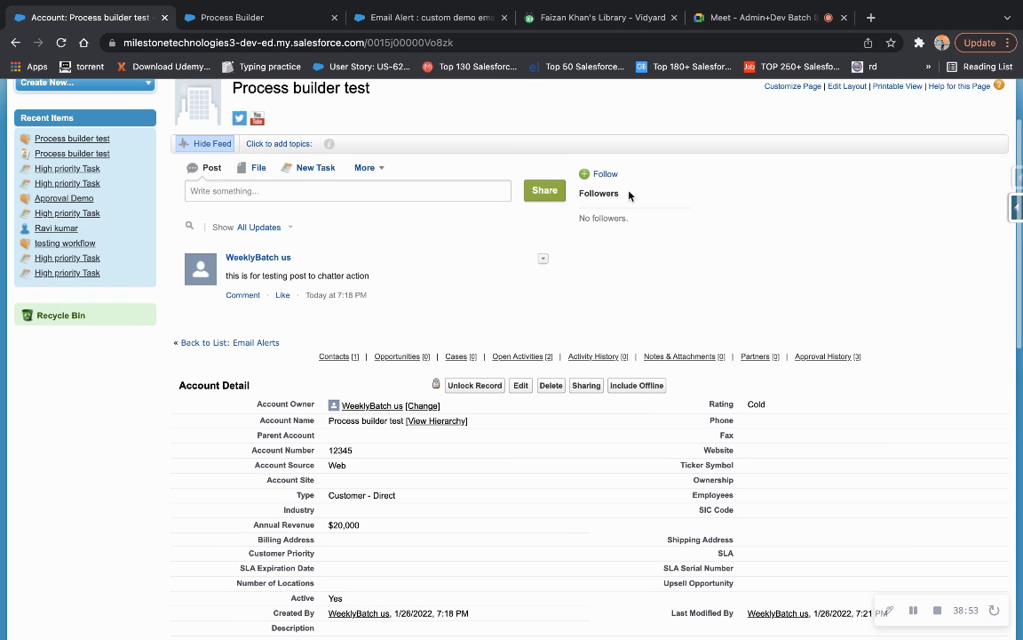
pyautogui.click(870, 17)
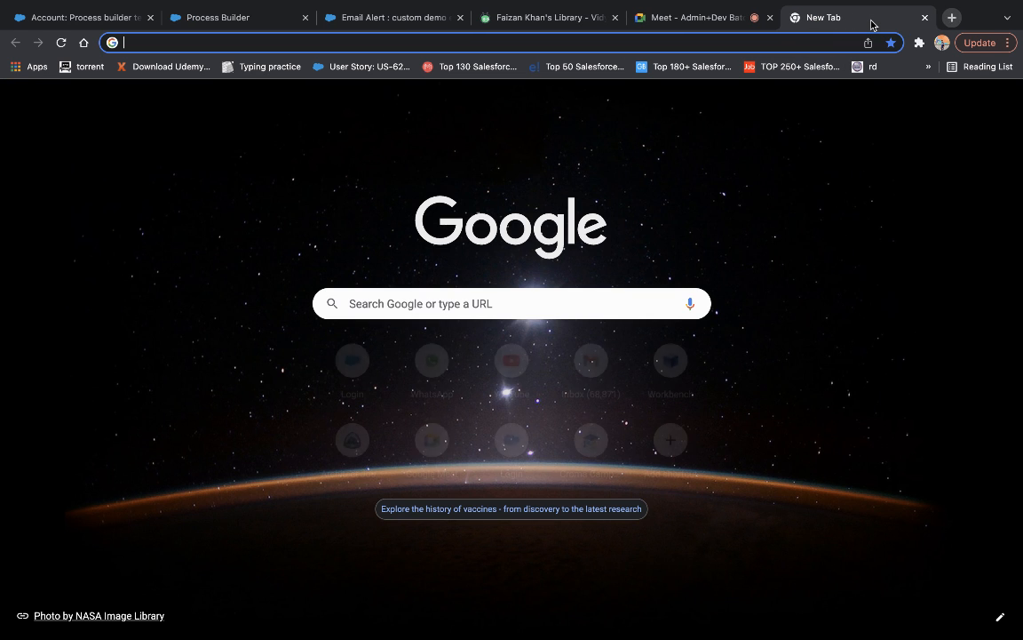
# Open Gmail, read the High priority Task alert email, then close the Gmail tab.
pyautogui.write('gm')
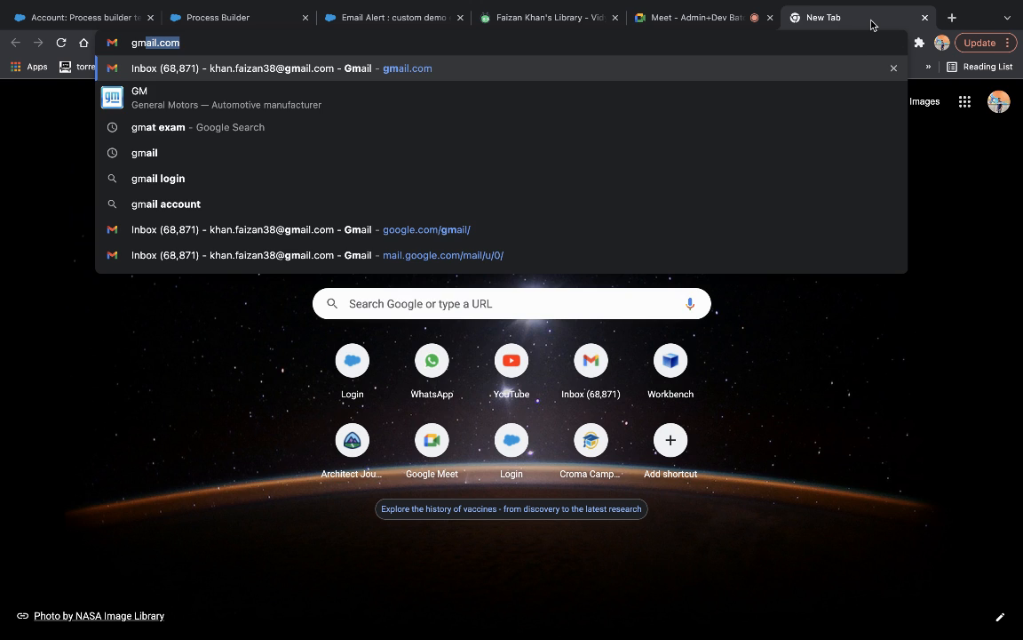
pyautogui.press('Return')
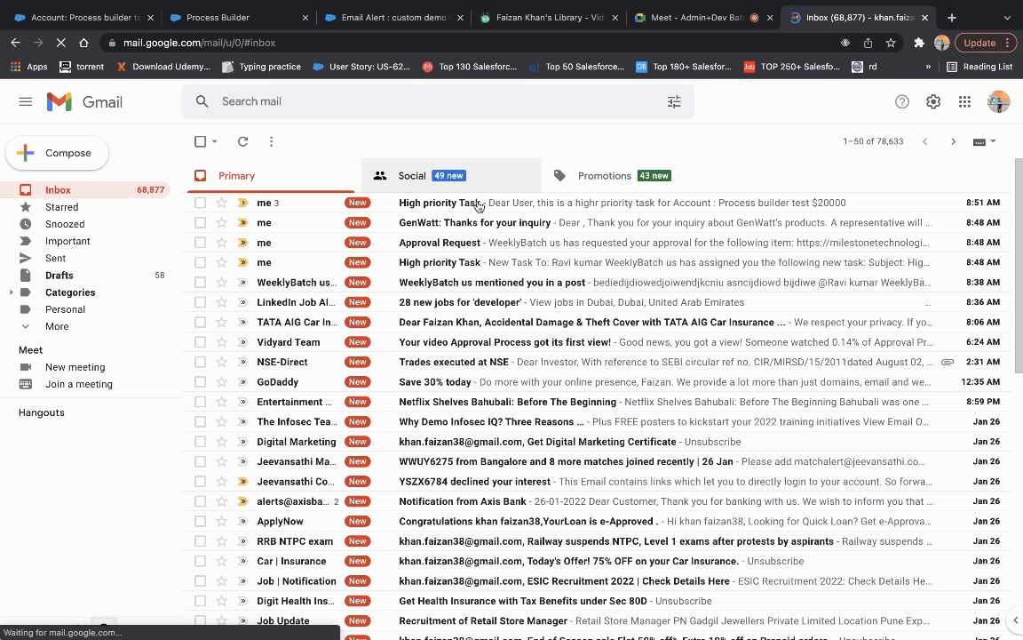
pyautogui.click(468, 217)
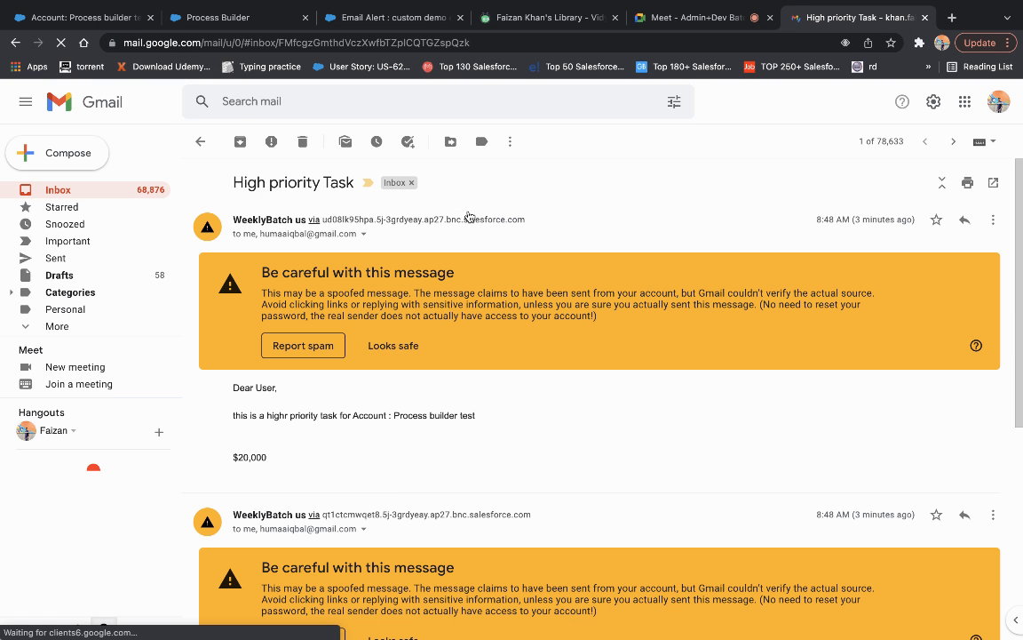
pyautogui.tripleClick(348, 417)
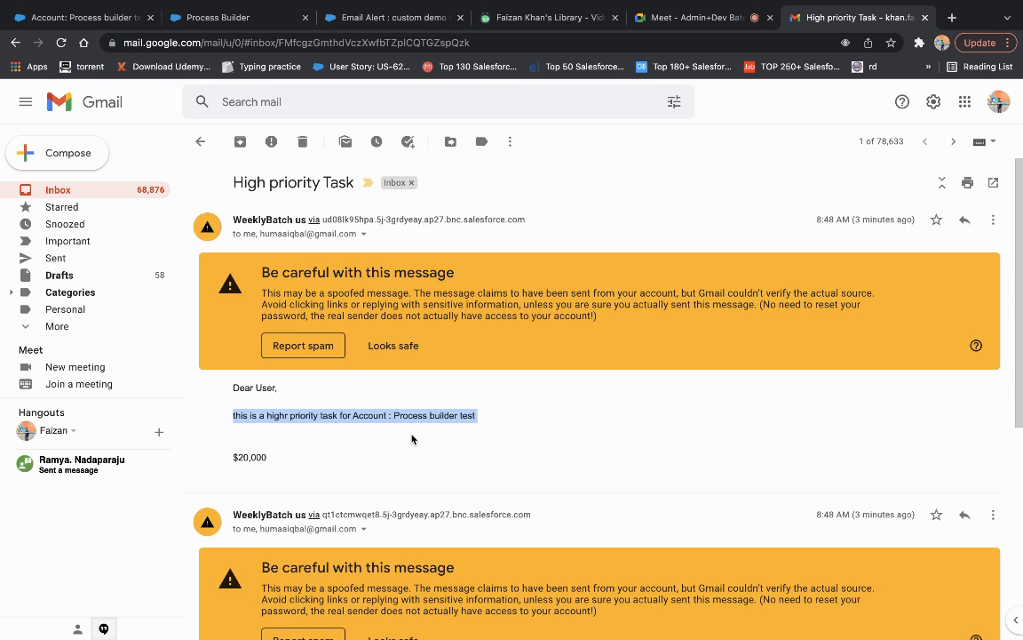
pyautogui.click(197, 141)
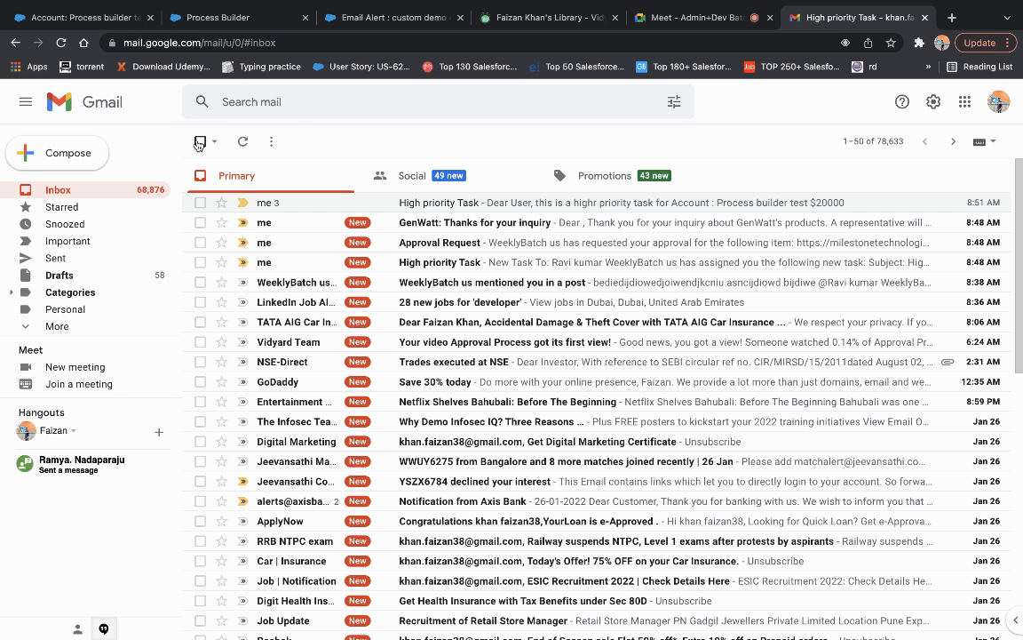
pyautogui.click(926, 17)
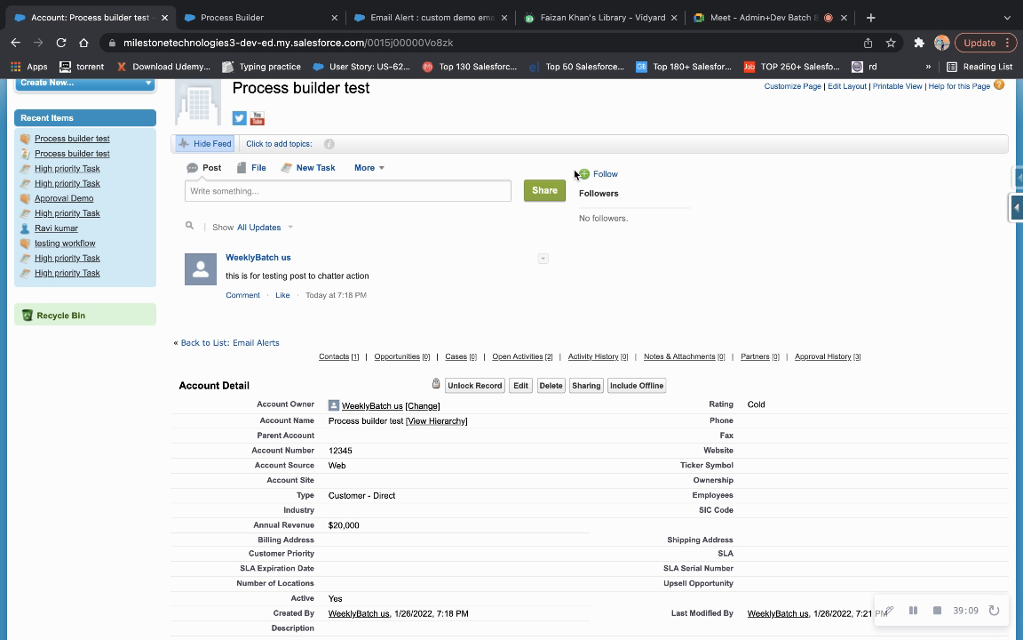
# Switch between the account and process builder demo, scrolling the canvas up to the Account start.
pyautogui.click(266, 17)
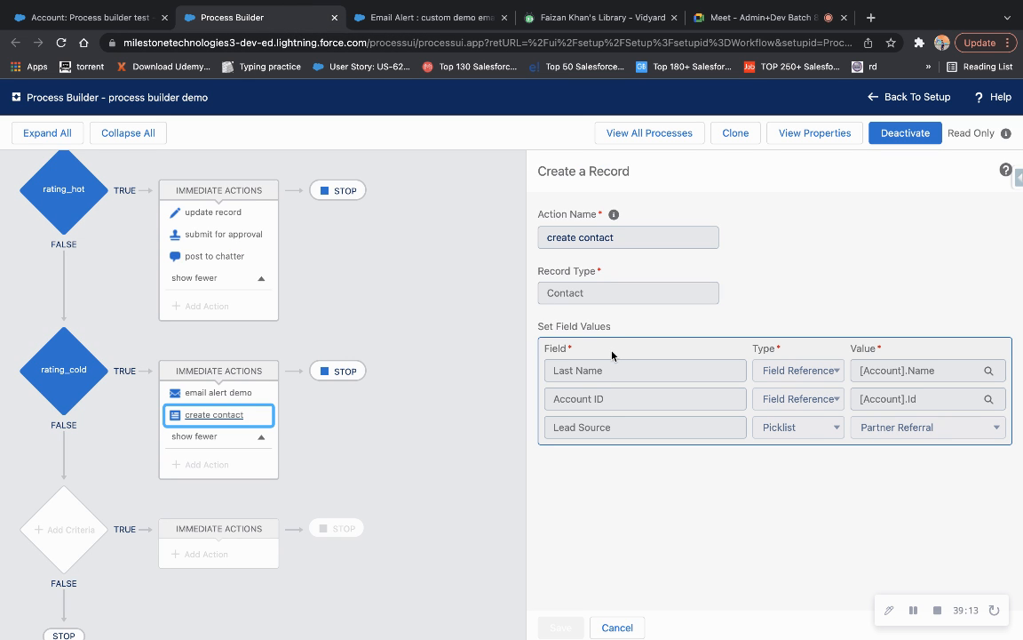
pyautogui.click(97, 16)
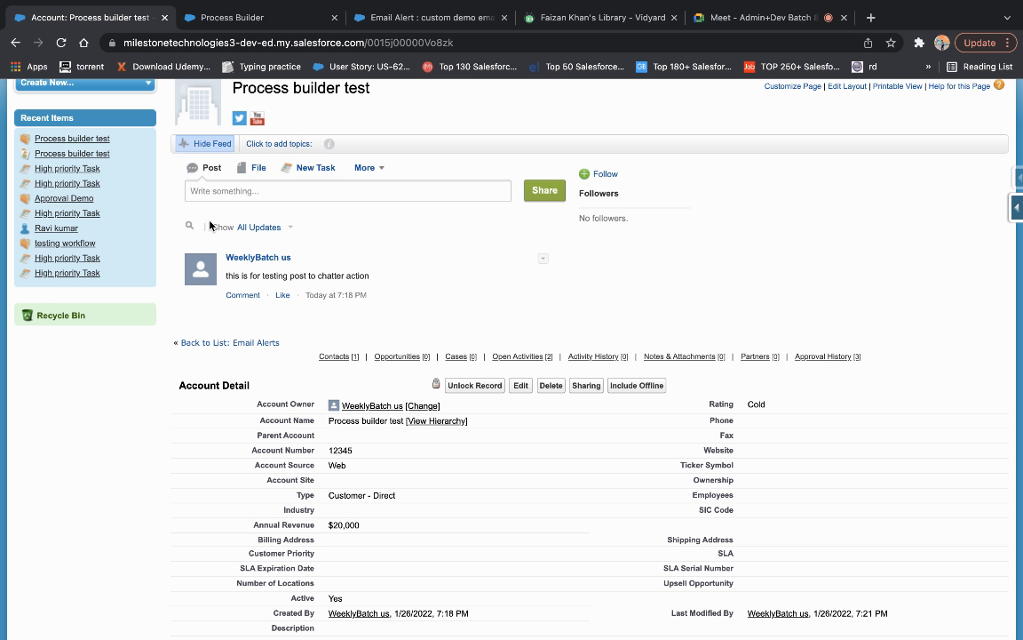
pyautogui.scroll(2, 326, 295)
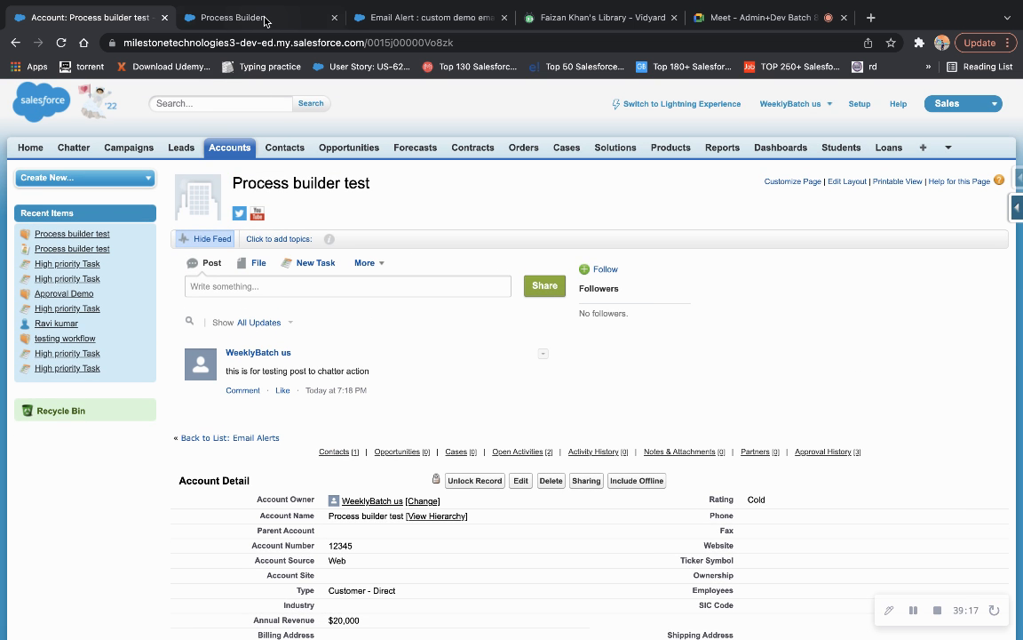
pyautogui.click(267, 20)
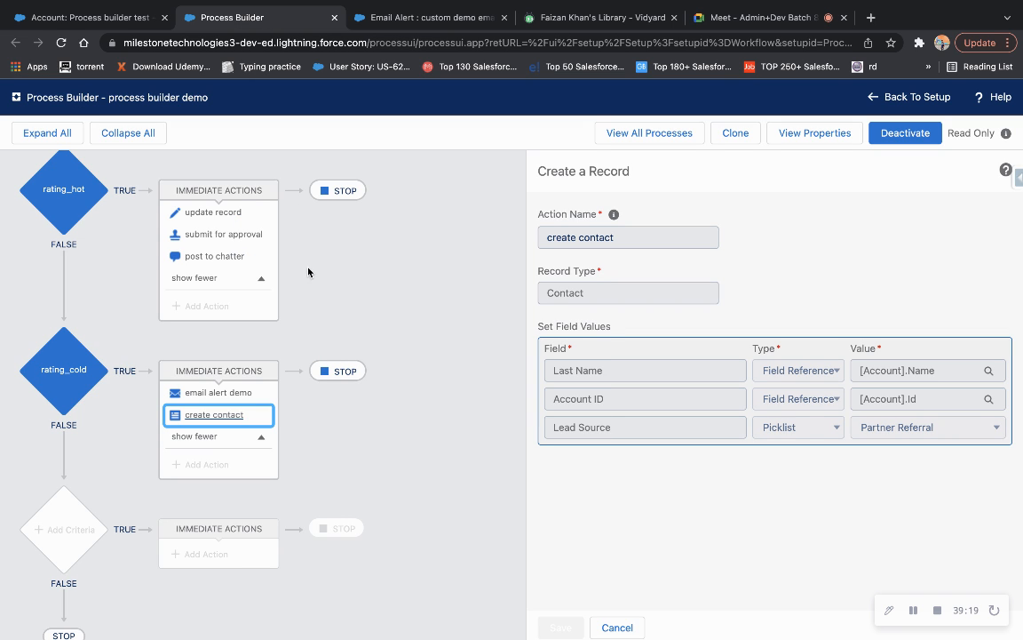
pyautogui.scroll(3, 295, 258)
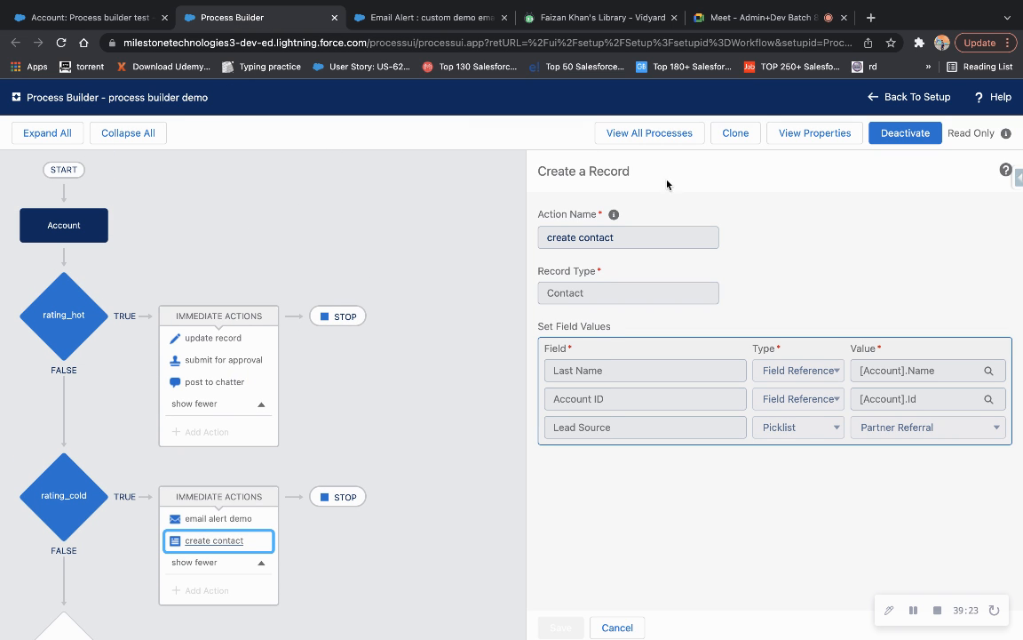
# Search Setup for 'process bui' and open Process Builder's My Processes list in a new tab.
pyautogui.click(892, 95)
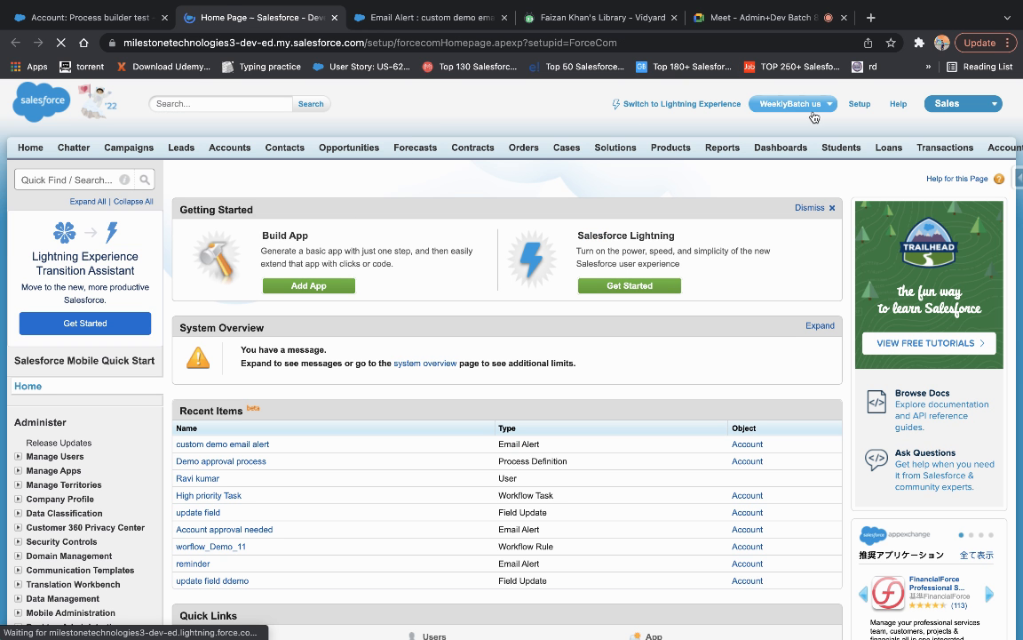
pyautogui.click(67, 179)
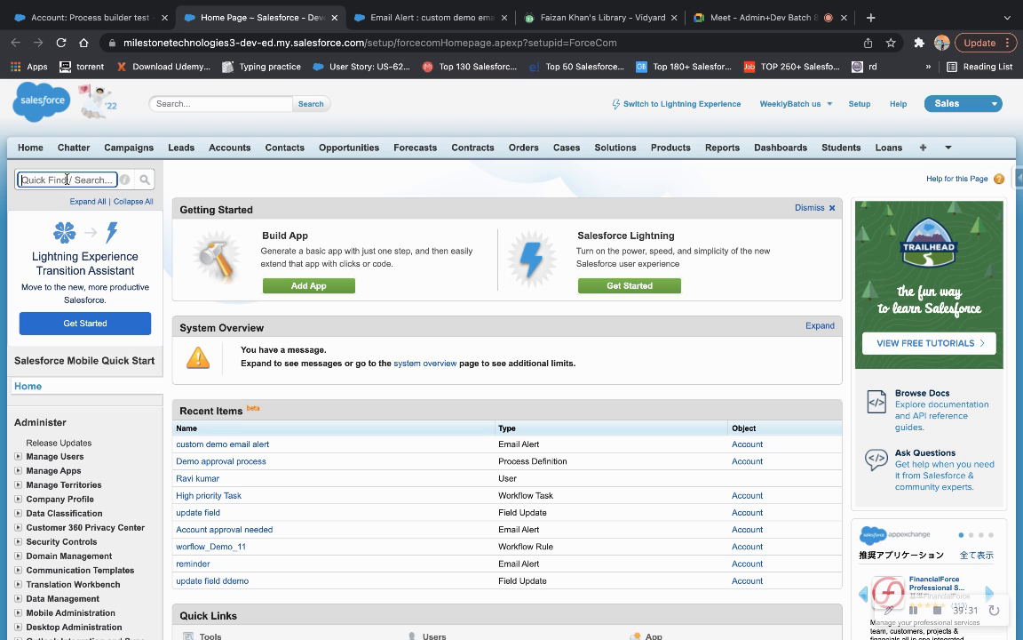
pyautogui.write('proce')
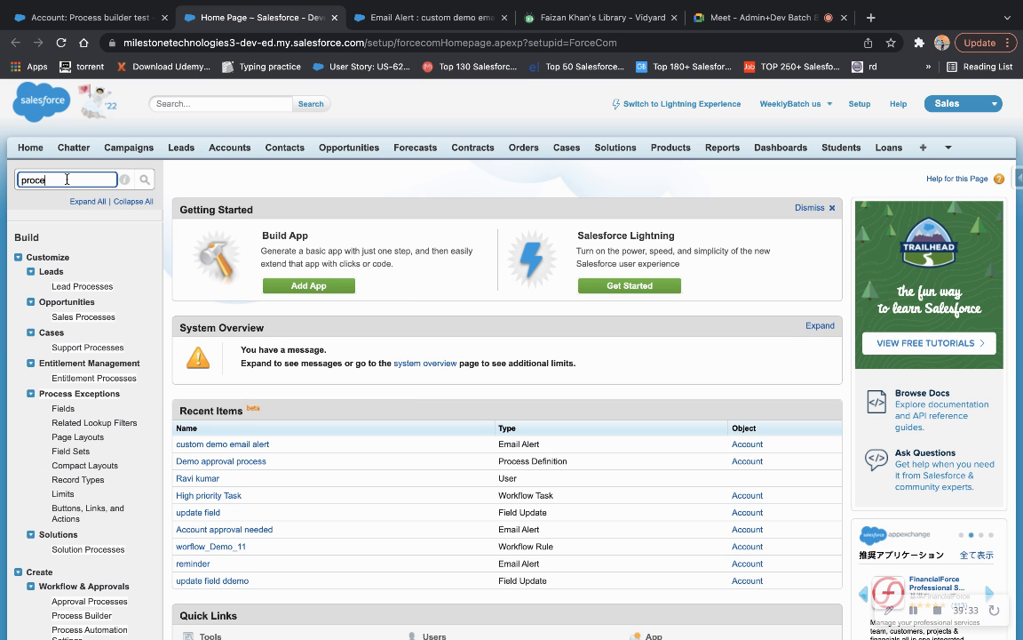
pyautogui.write('ss')
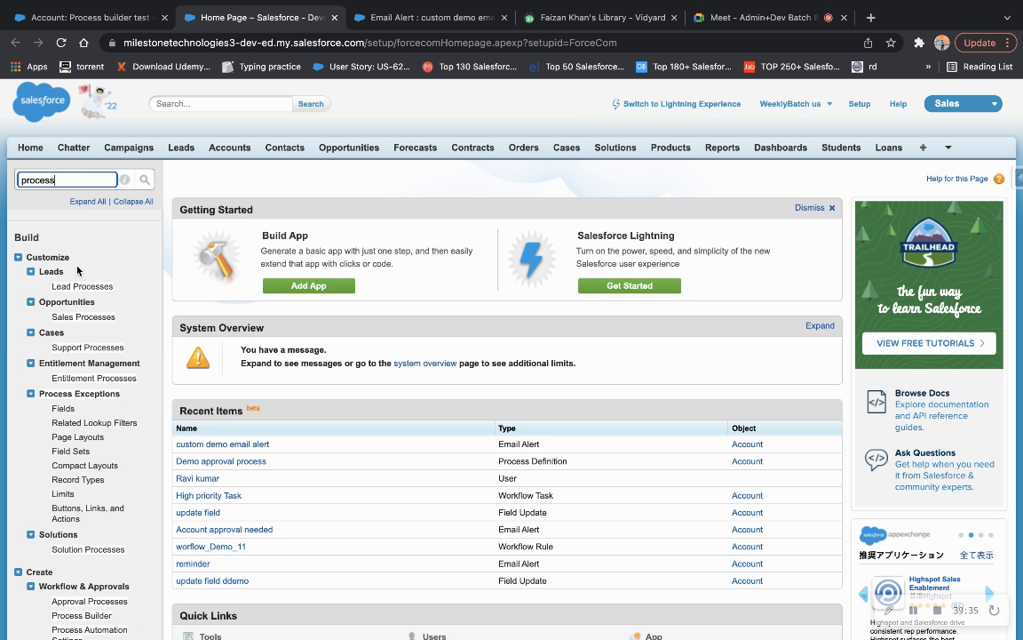
pyautogui.scroll(-2, 87, 308)
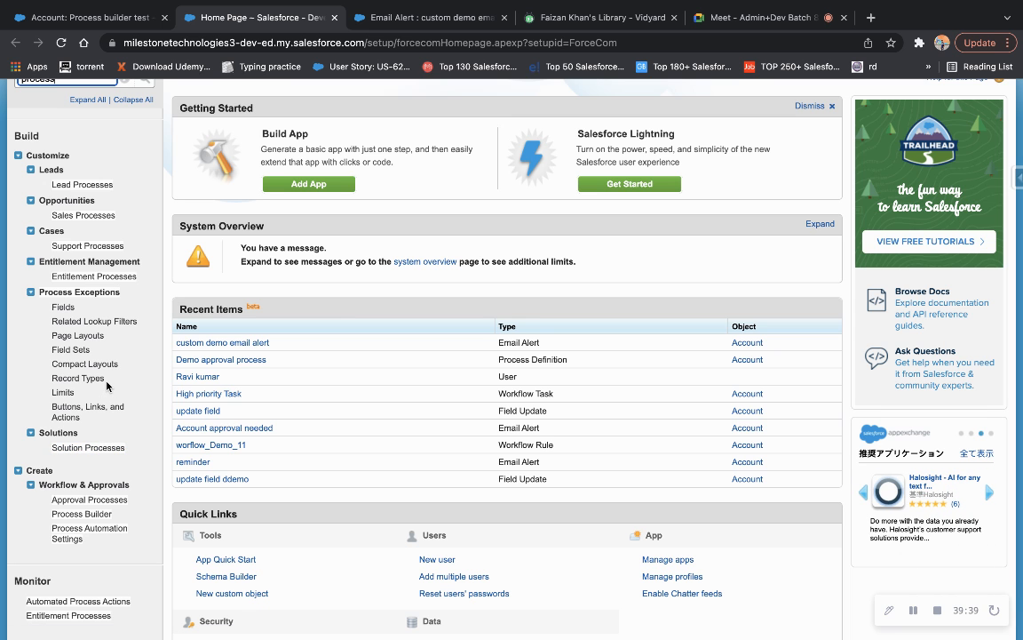
pyautogui.write('bi')
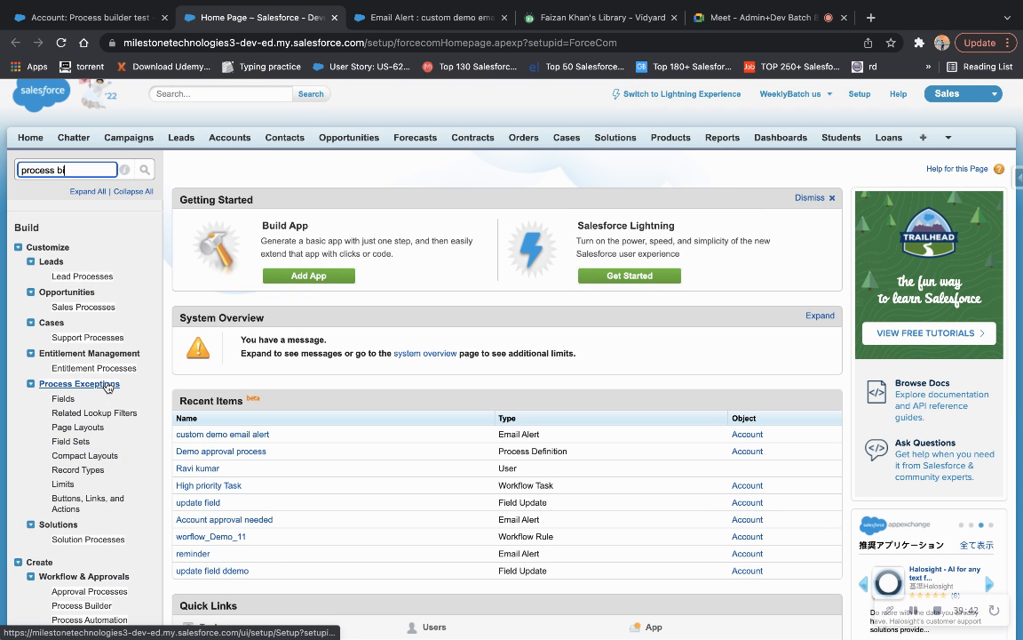
pyautogui.press('BackSpace')
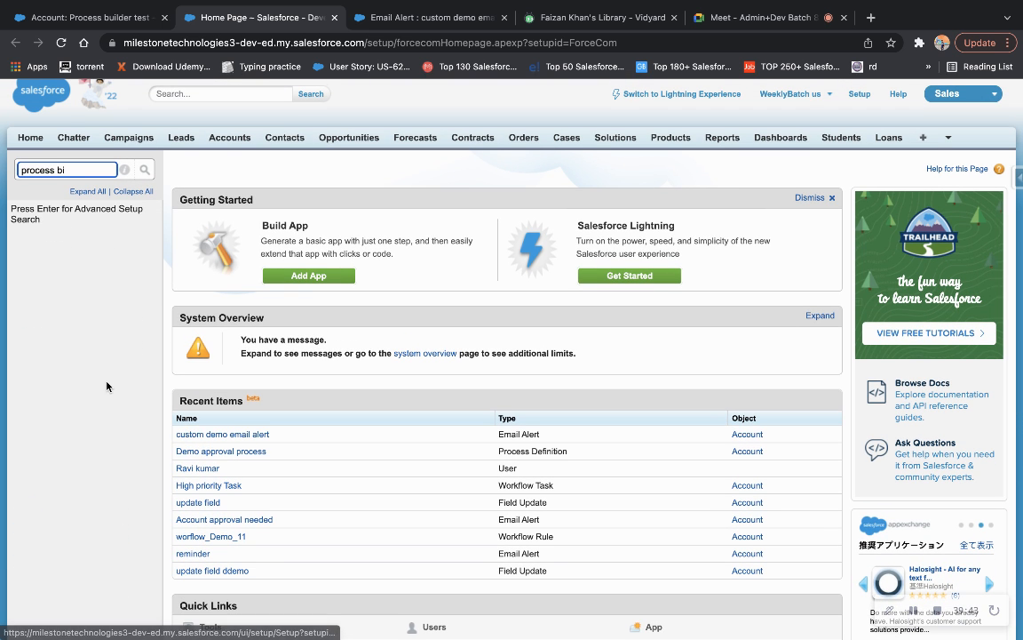
pyautogui.write('ui')
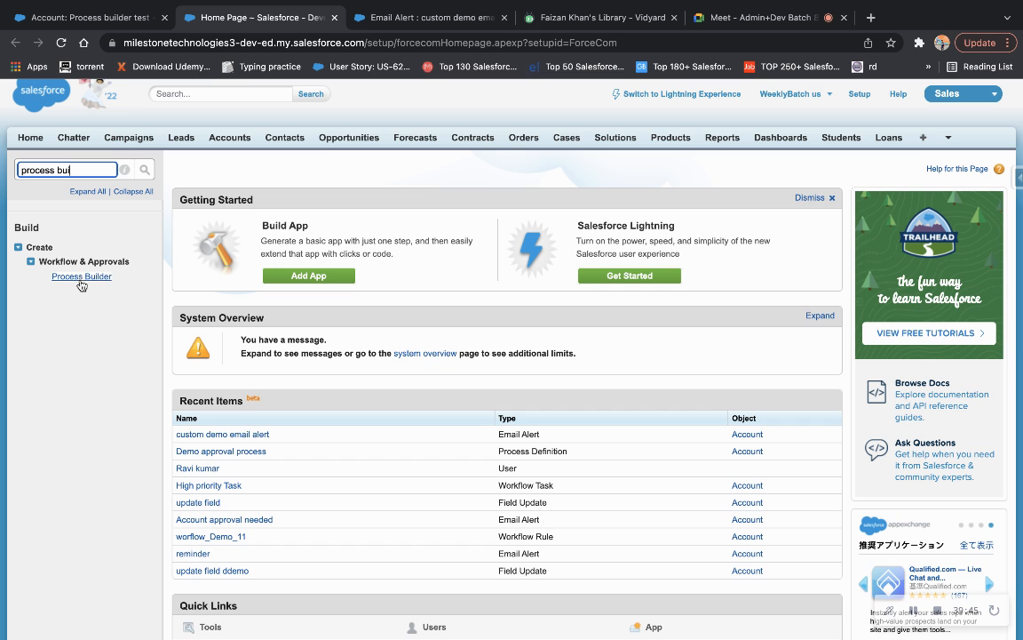
pyautogui.click(81, 277)
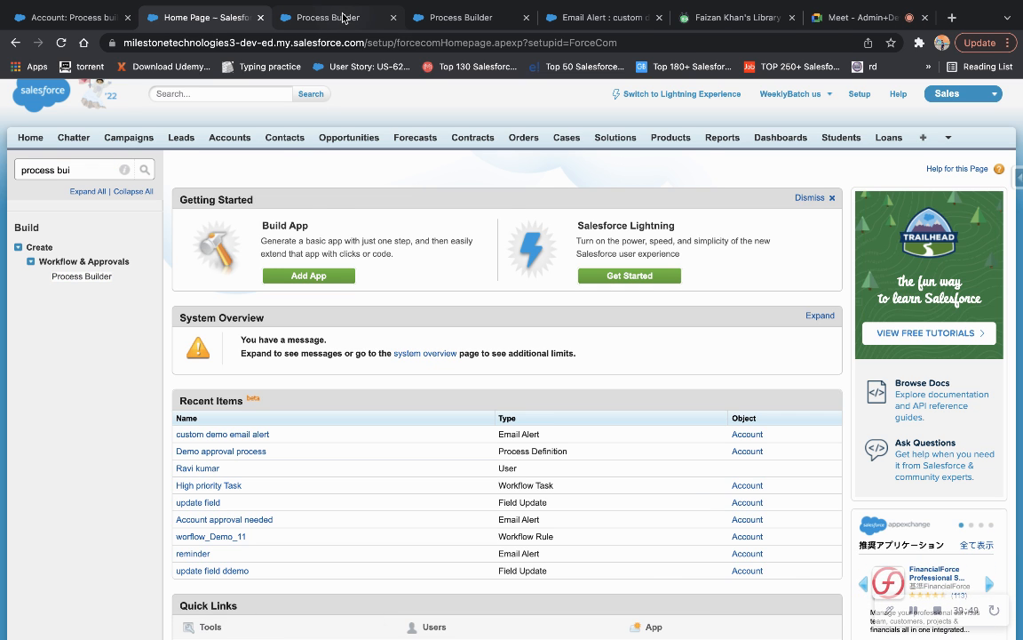
pyautogui.click(321, 18)
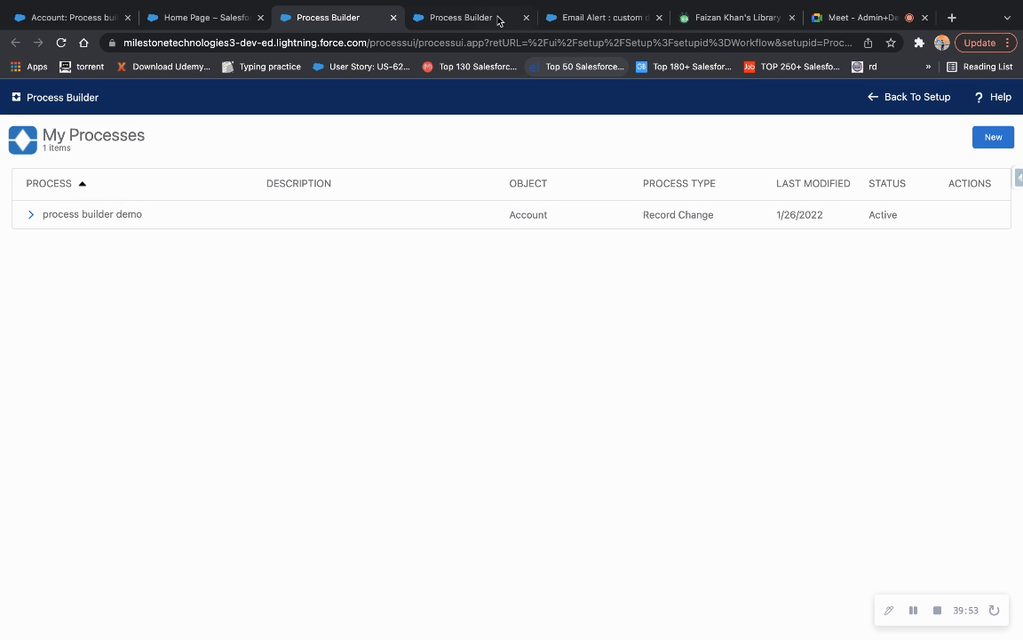
pyautogui.click(454, 9)
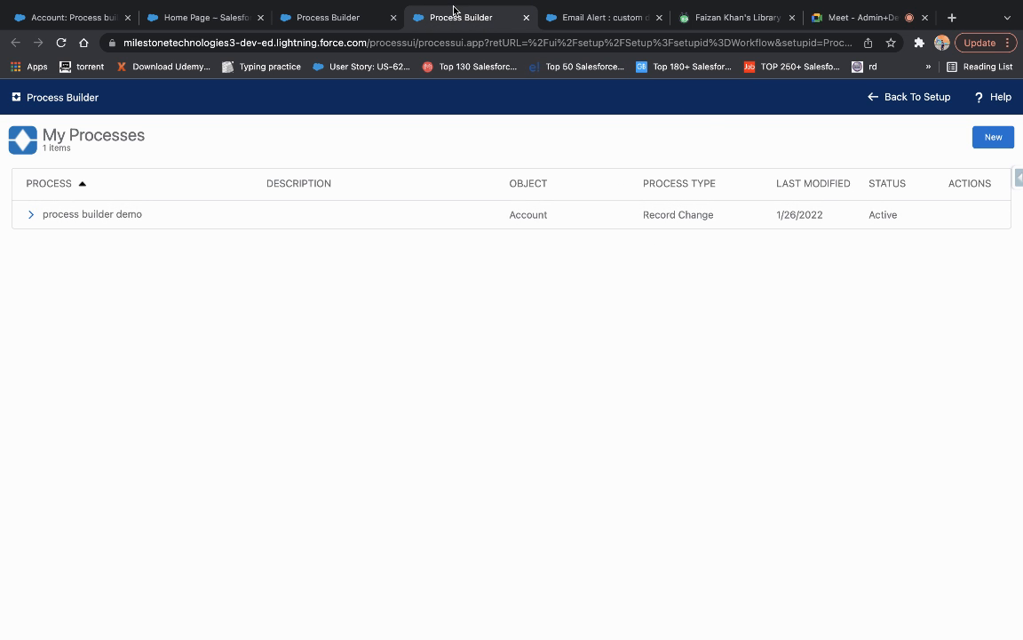
# Create a new process named 'to be called from another process' with API name to_be_called_from_another_process.
pyautogui.click(993, 136)
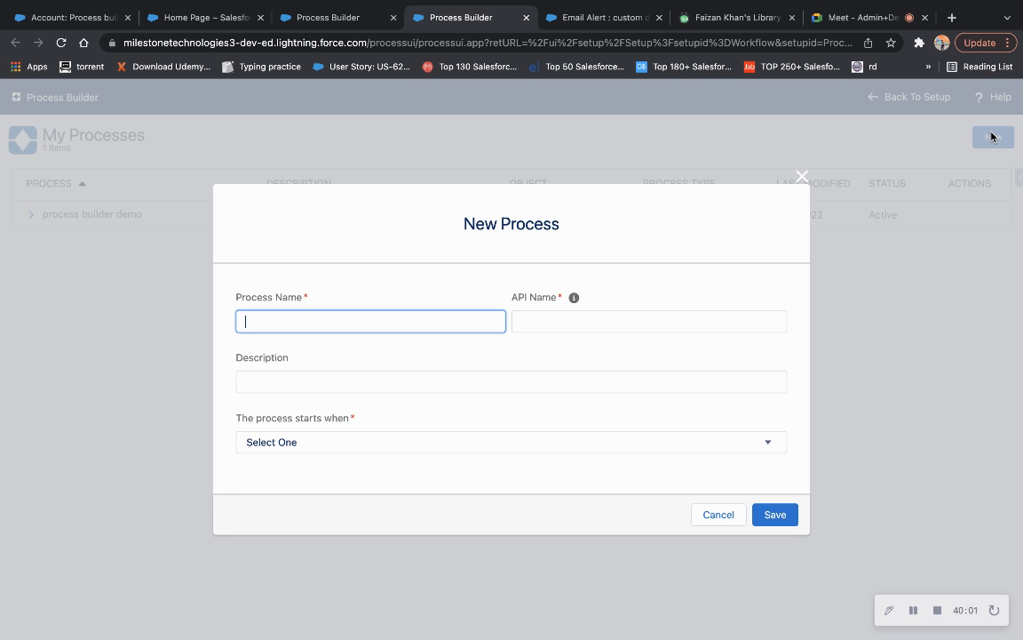
pyautogui.write('called')
pyautogui.press('BackSpace')
pyautogui.press('BackSpace')
pyautogui.press('BackSpace')
pyautogui.press('BackSpace')
pyautogui.press('BackSpace')
pyautogui.press('BackSpace')
pyautogui.press('BackSpace')
pyautogui.write('to bne')
pyautogui.press('BackSpace')
pyautogui.press('BackSpace')
pyautogui.write('e')
pyautogui.write('lled from abn')
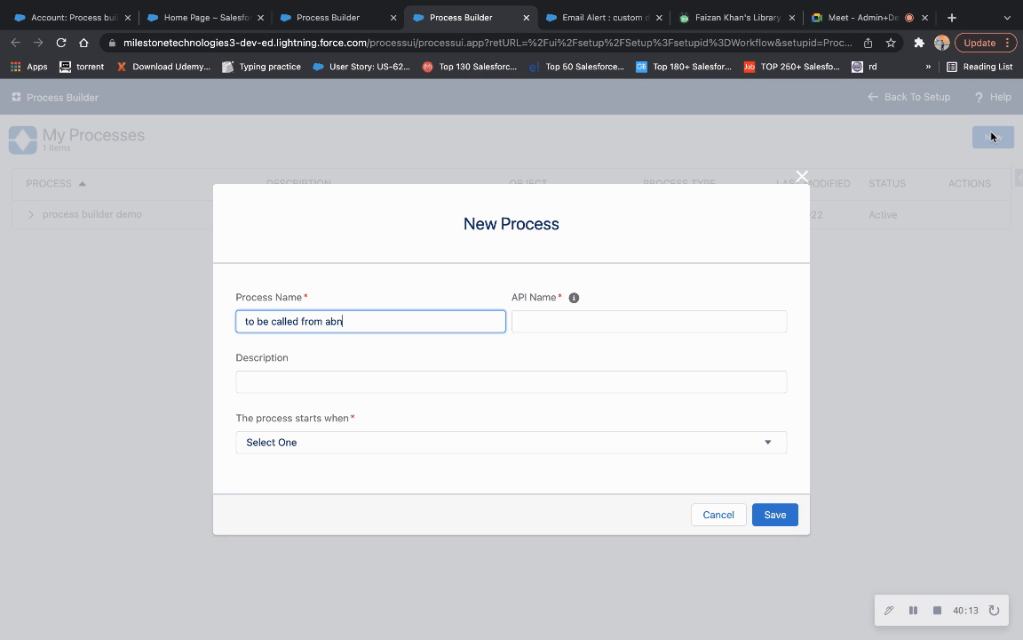
pyautogui.press('BackSpace')
pyautogui.press('BackSpace')
pyautogui.write('nother process')
pyautogui.click(532, 374)
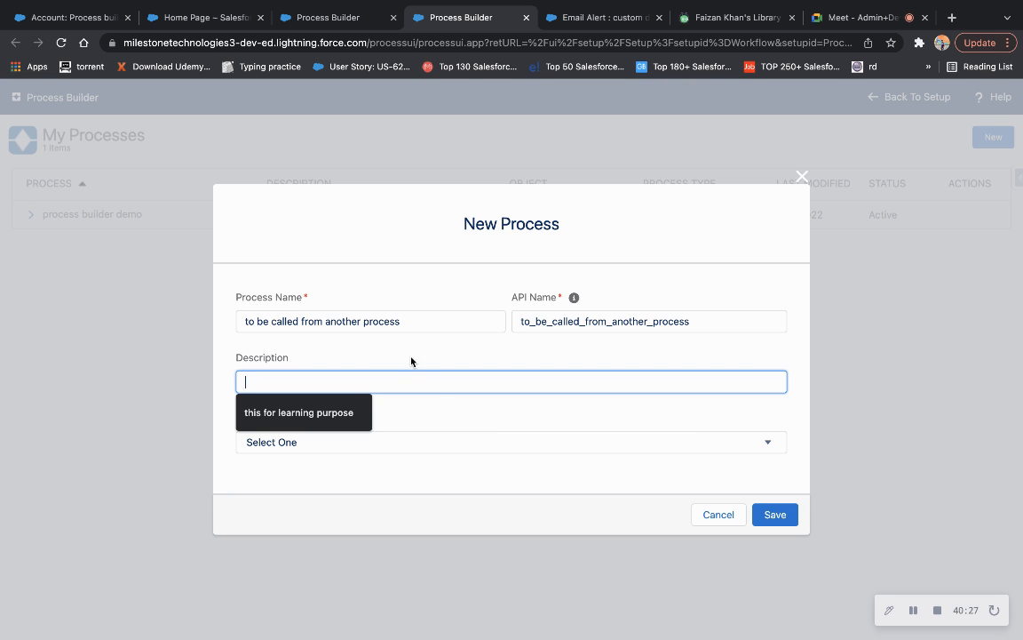
pyautogui.doubleClick(382, 321)
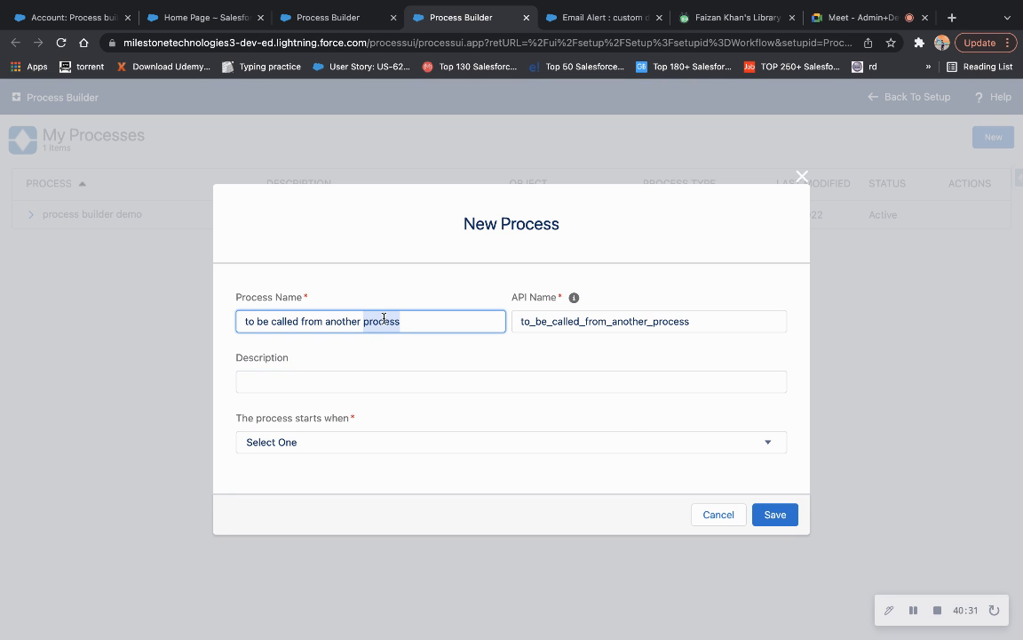
pyautogui.click(334, 444)
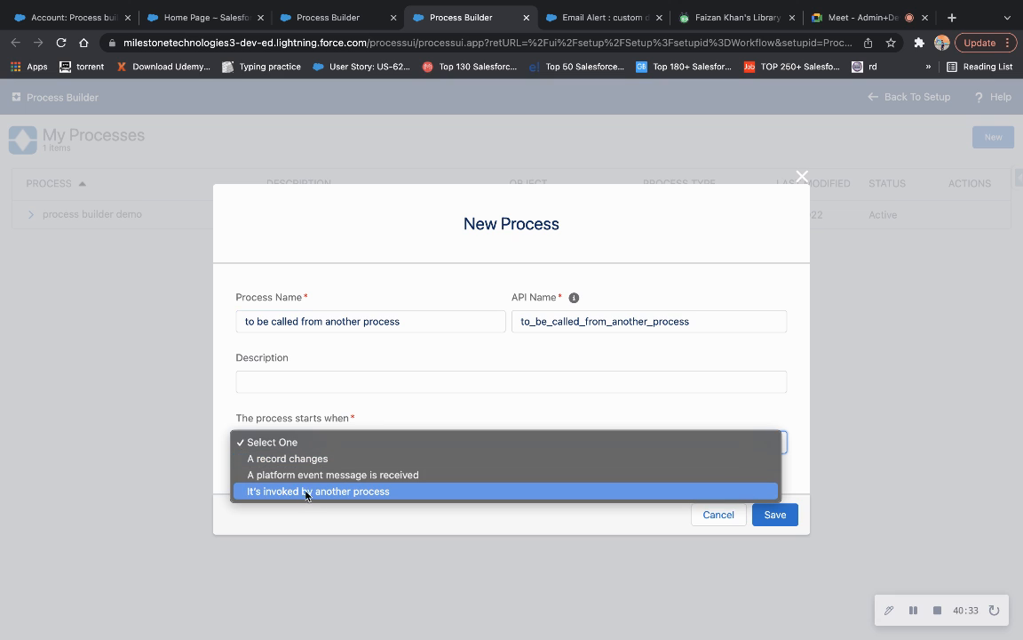
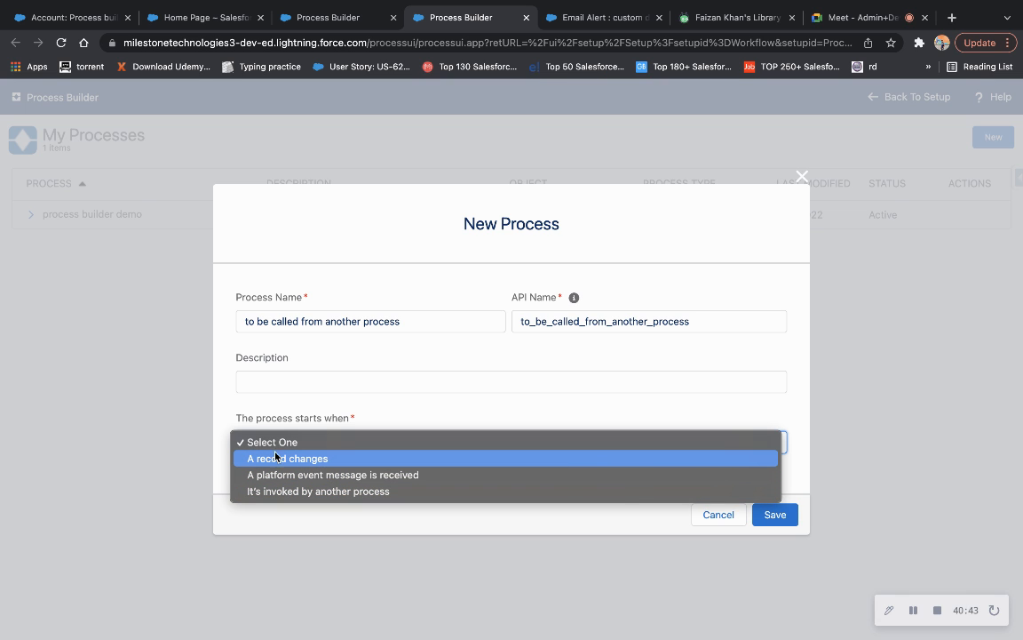
# Make the new process start when invoked by another process and save it.
pyautogui.click(306, 494)
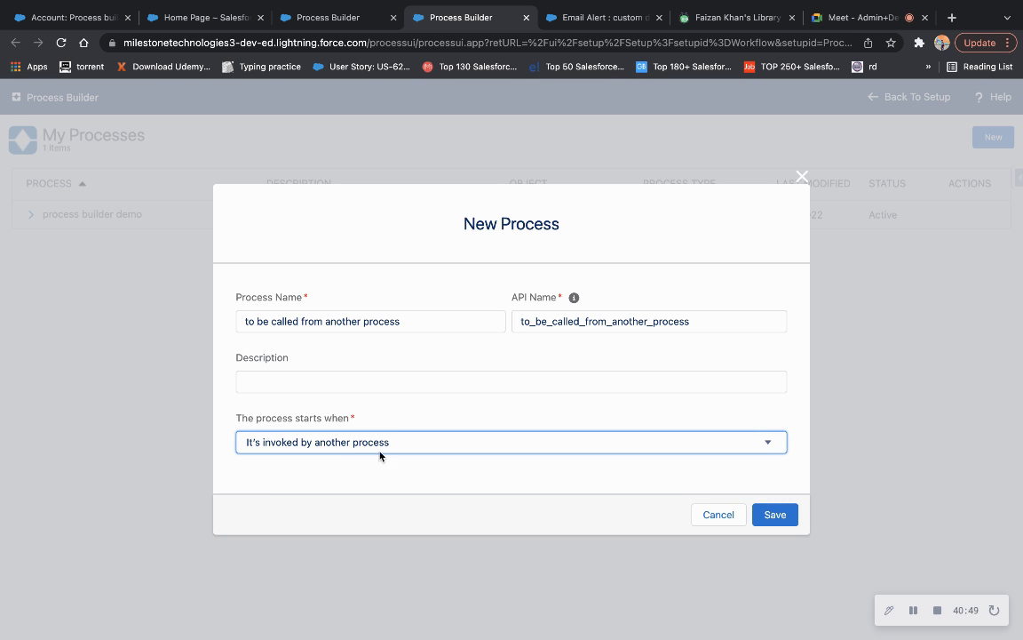
pyautogui.click(774, 516)
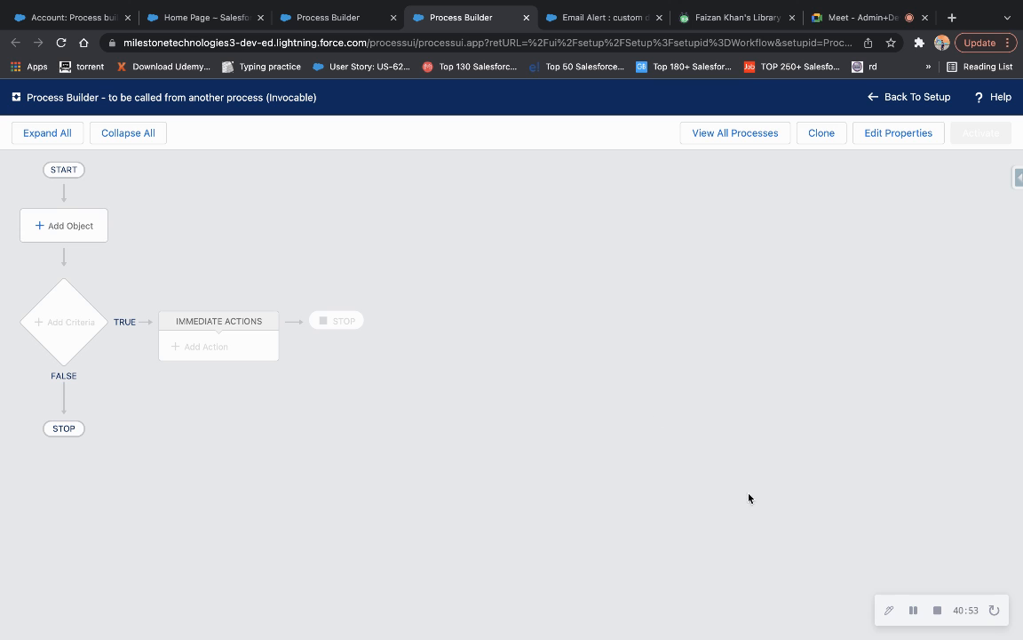
# Set Account as the invocable process's object and save the choice.
pyautogui.click(50, 226)
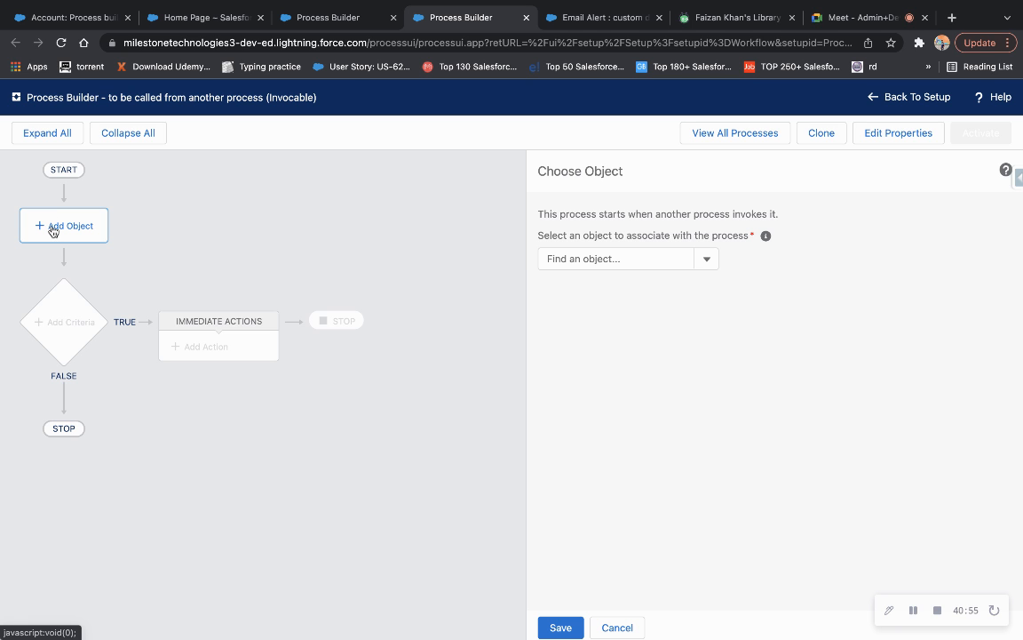
pyautogui.click(573, 257)
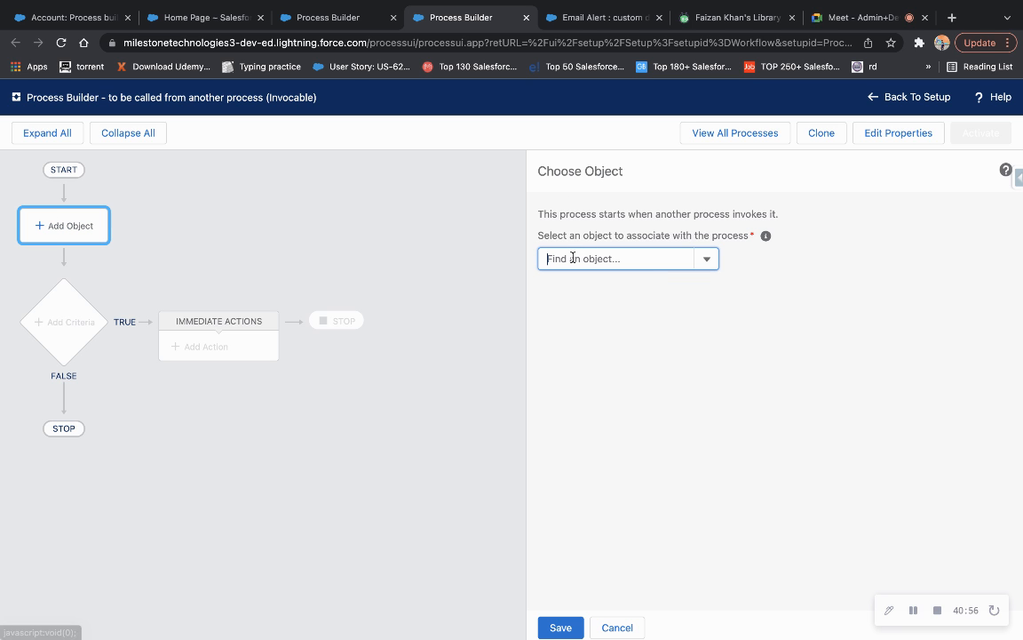
pyautogui.write('accou')
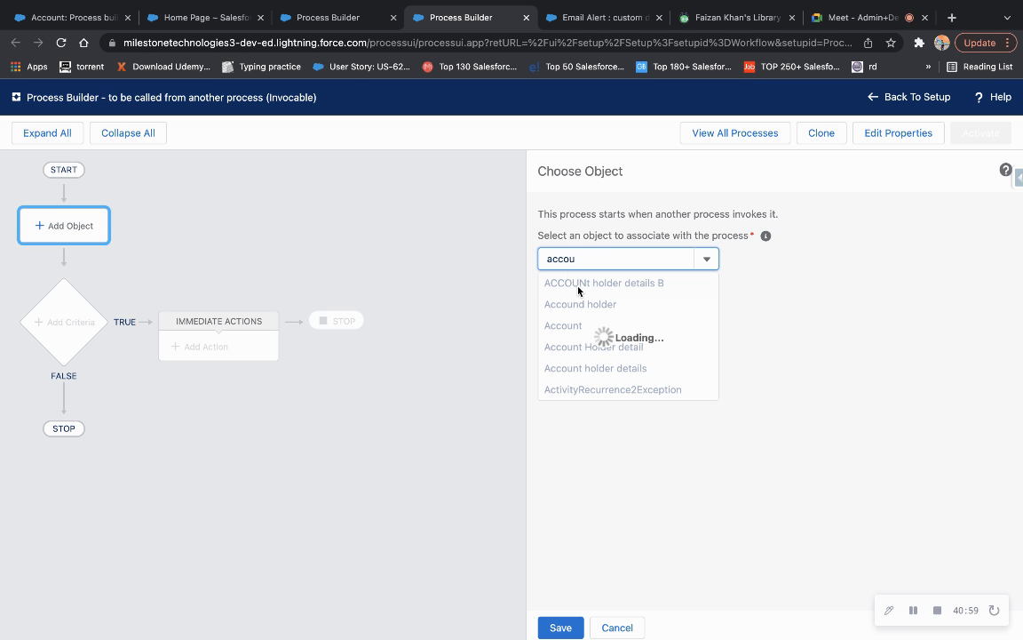
pyautogui.click(578, 326)
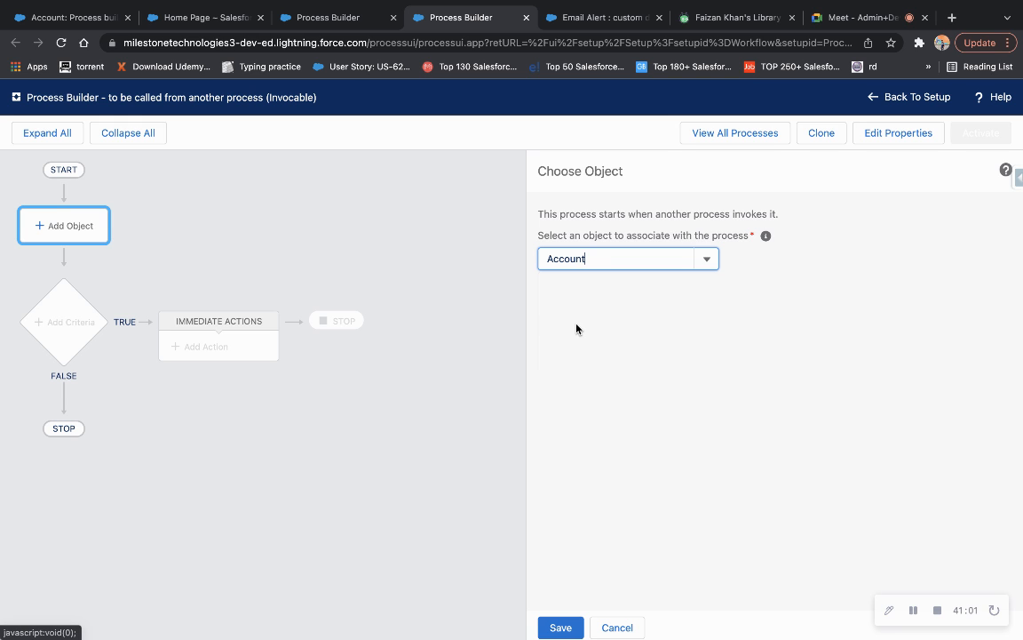
pyautogui.click(159, 257)
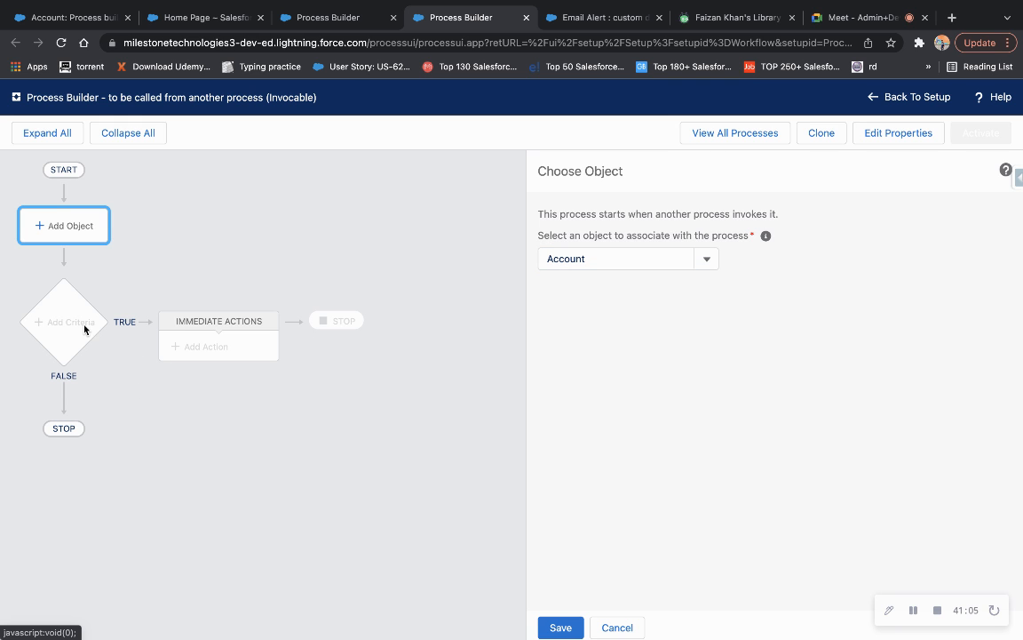
pyautogui.click(560, 628)
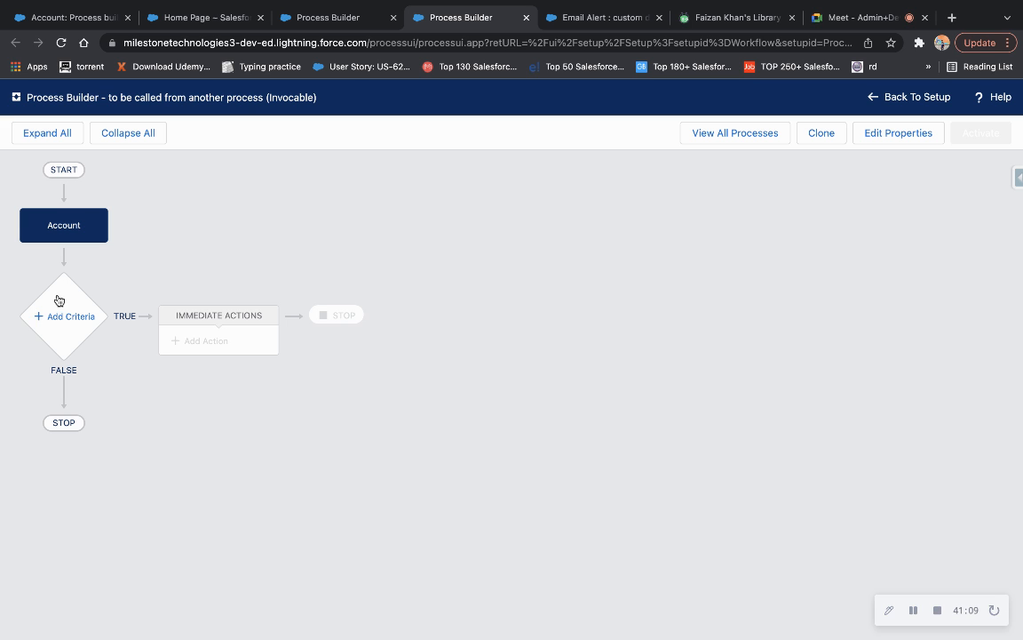
# Add criteria Rating_hot with the condition Account Rating equals Hot and save it.
pyautogui.click(64, 316)
pyautogui.click(493, 240)
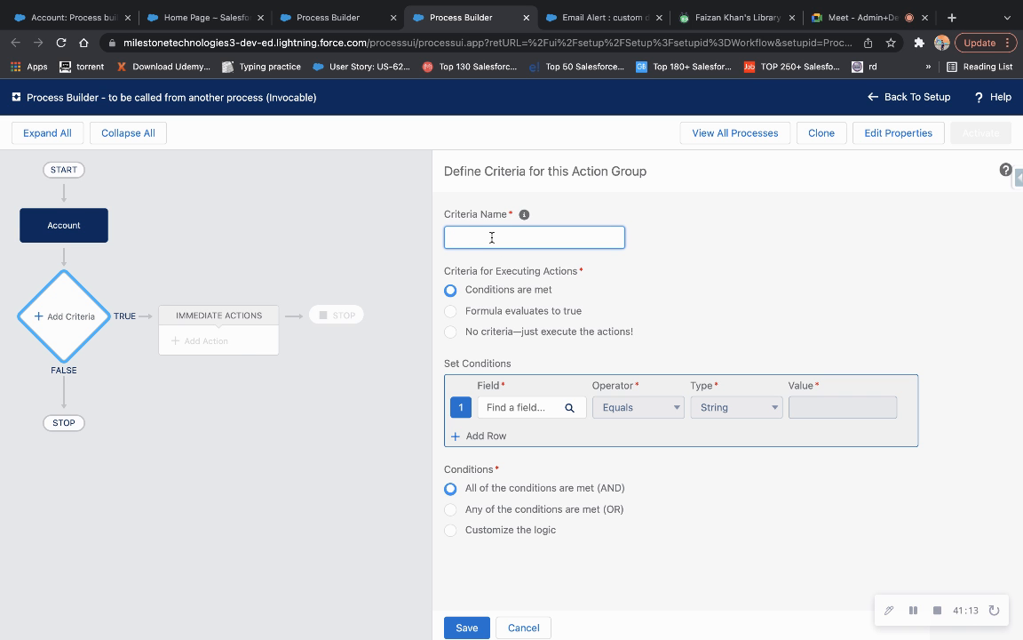
pyautogui.write('Rating_hot')
pyautogui.click(532, 414)
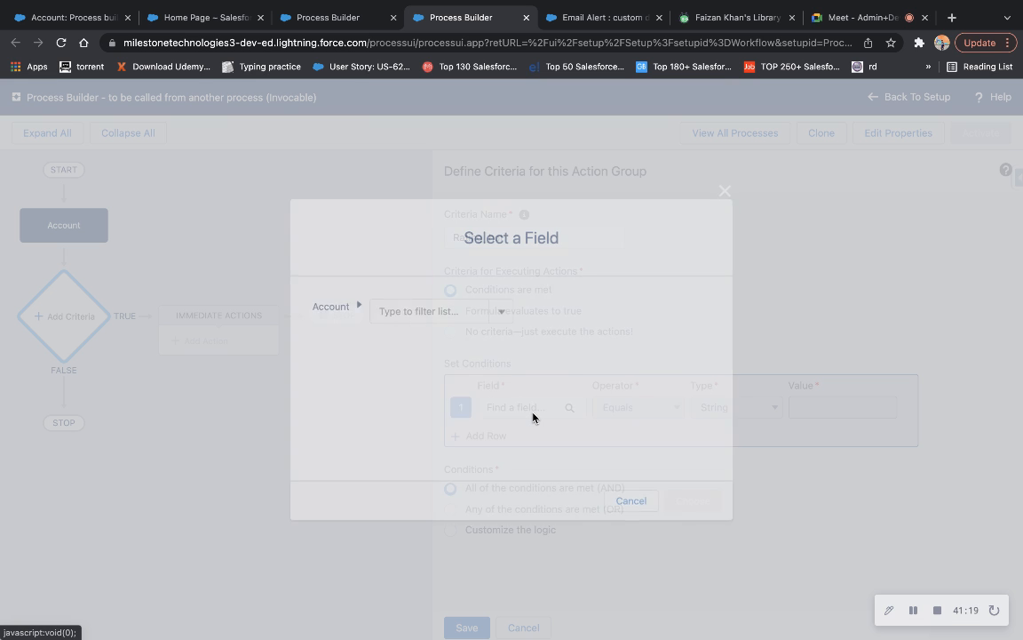
pyautogui.write('rating')
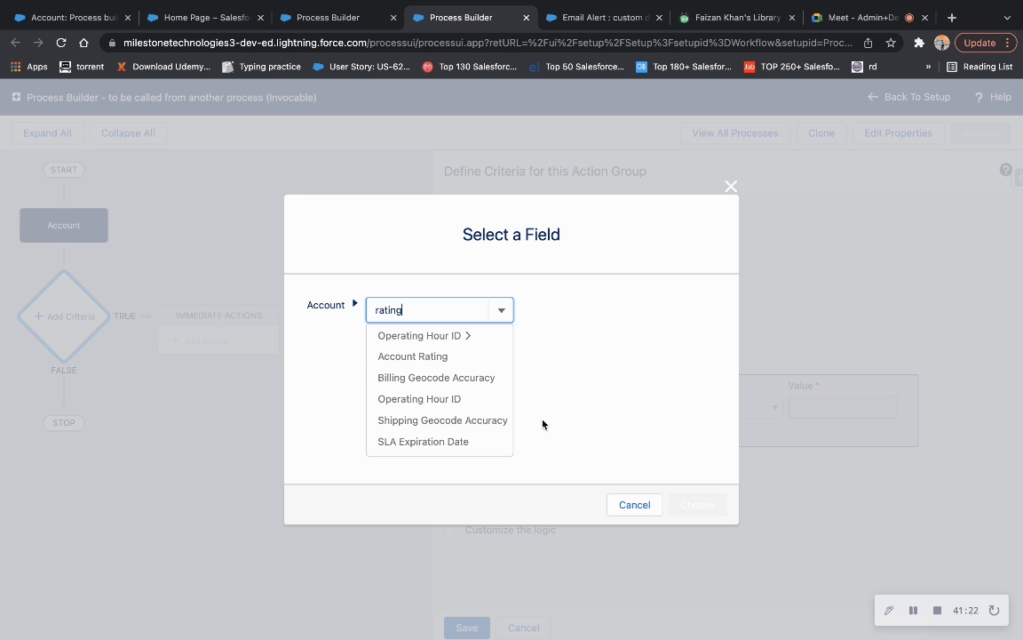
pyautogui.click(461, 358)
pyautogui.click(697, 502)
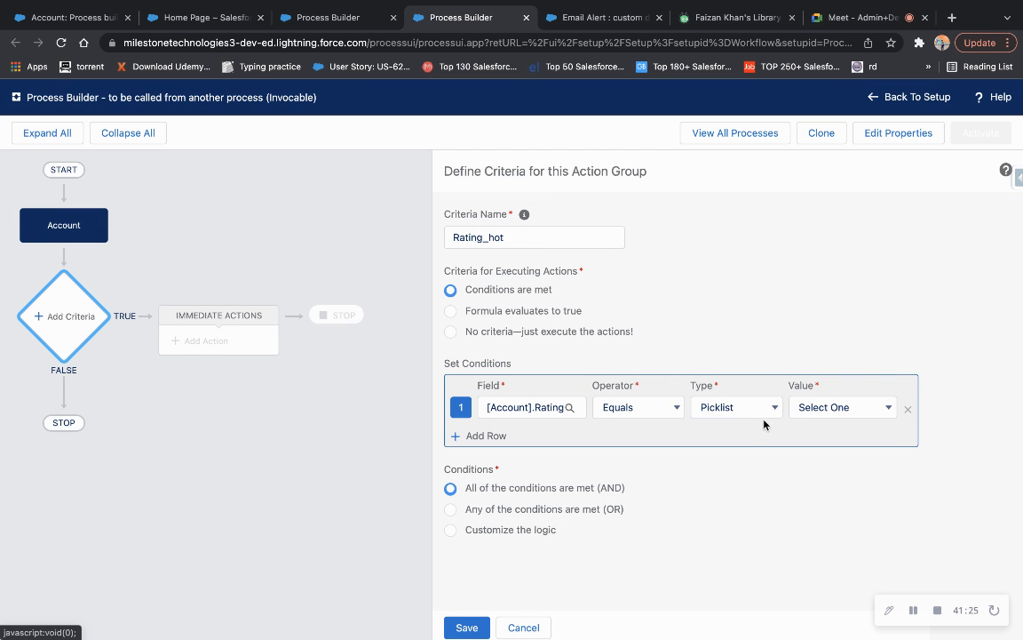
pyautogui.click(812, 409)
pyautogui.click(811, 423)
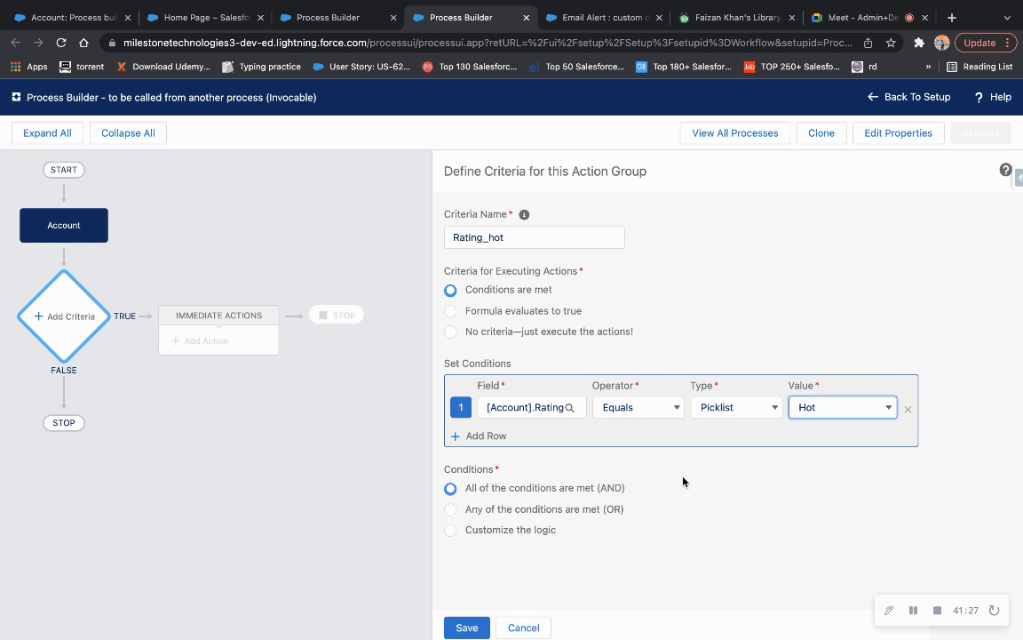
pyautogui.click(467, 625)
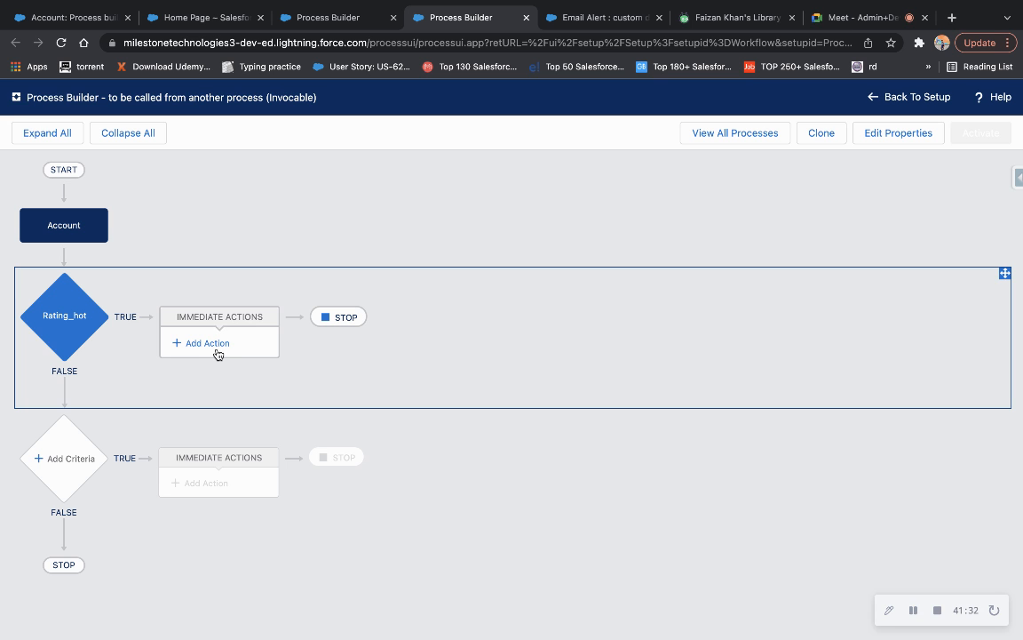
# Add a Create a Record action named create_opportunity that creates an Opportunity.
pyautogui.click(217, 352)
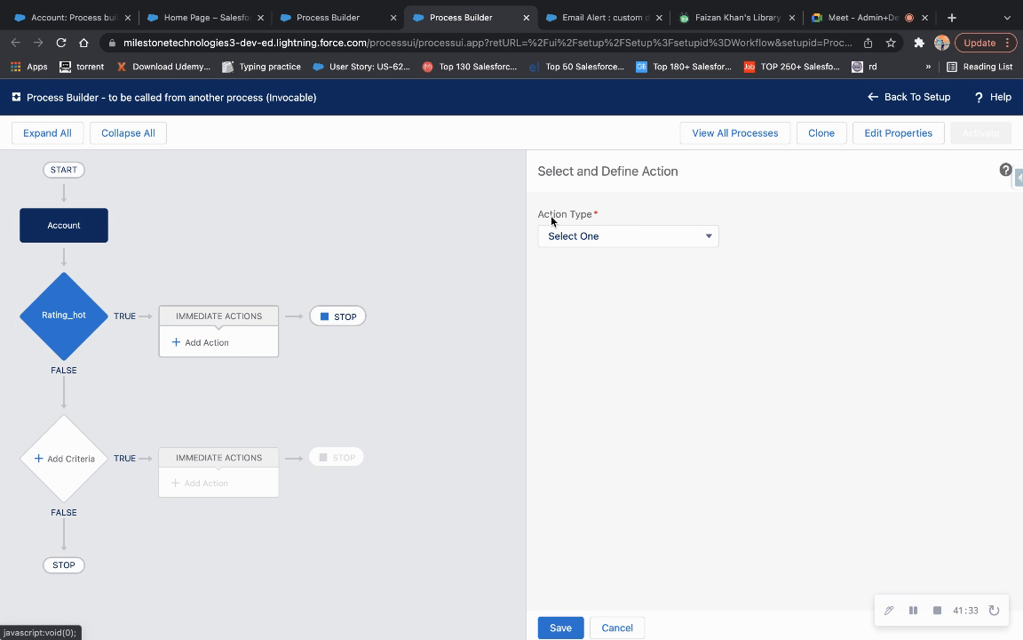
pyautogui.click(612, 238)
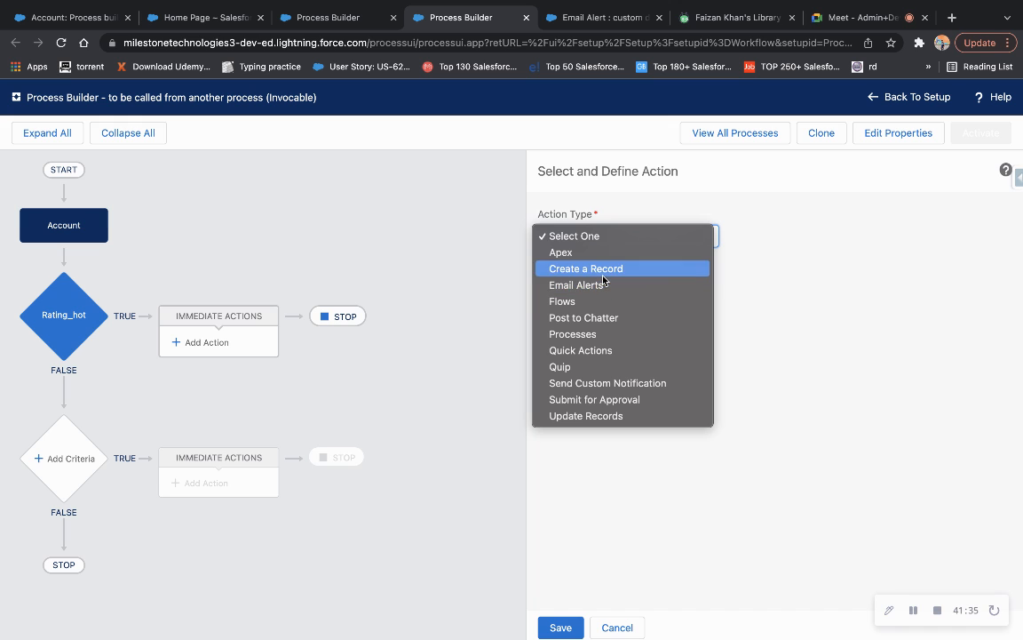
pyautogui.click(604, 268)
pyautogui.click(590, 300)
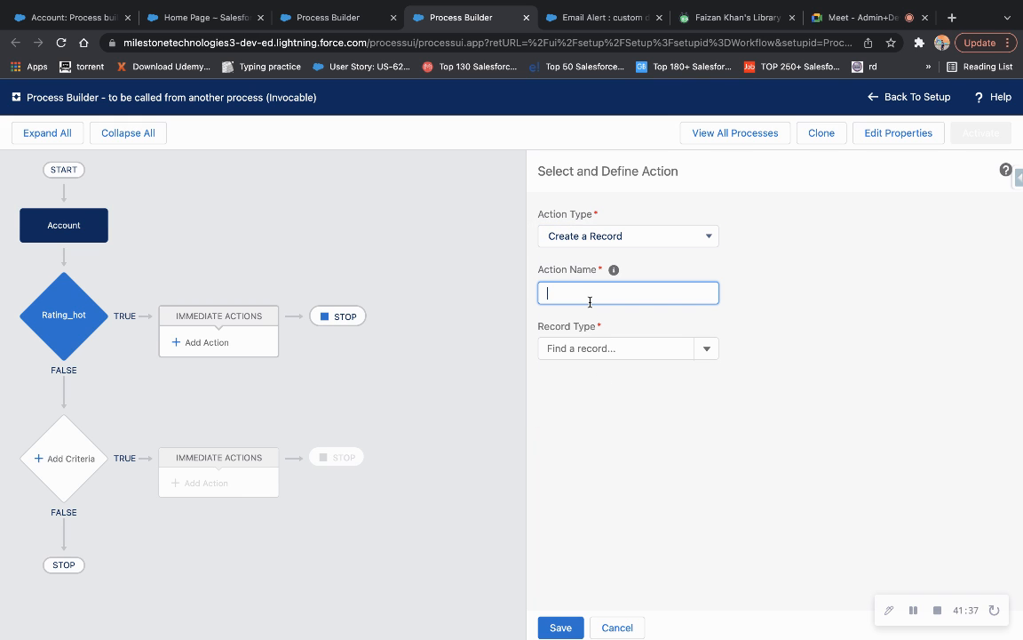
pyautogui.write('create_opportunity')
pyautogui.click(626, 354)
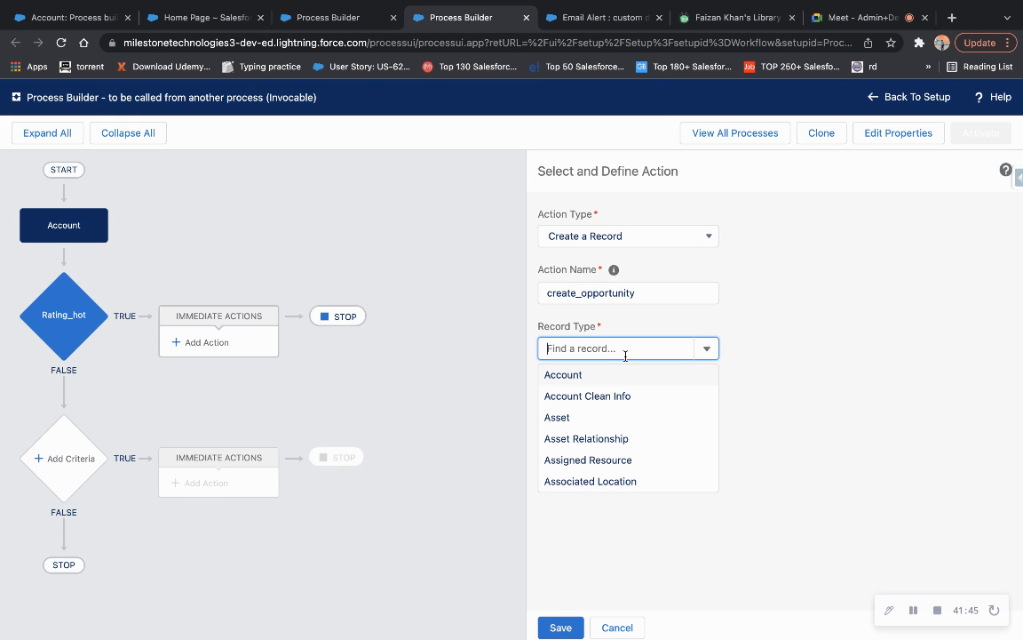
pyautogui.write('oppor')
pyautogui.click(605, 378)
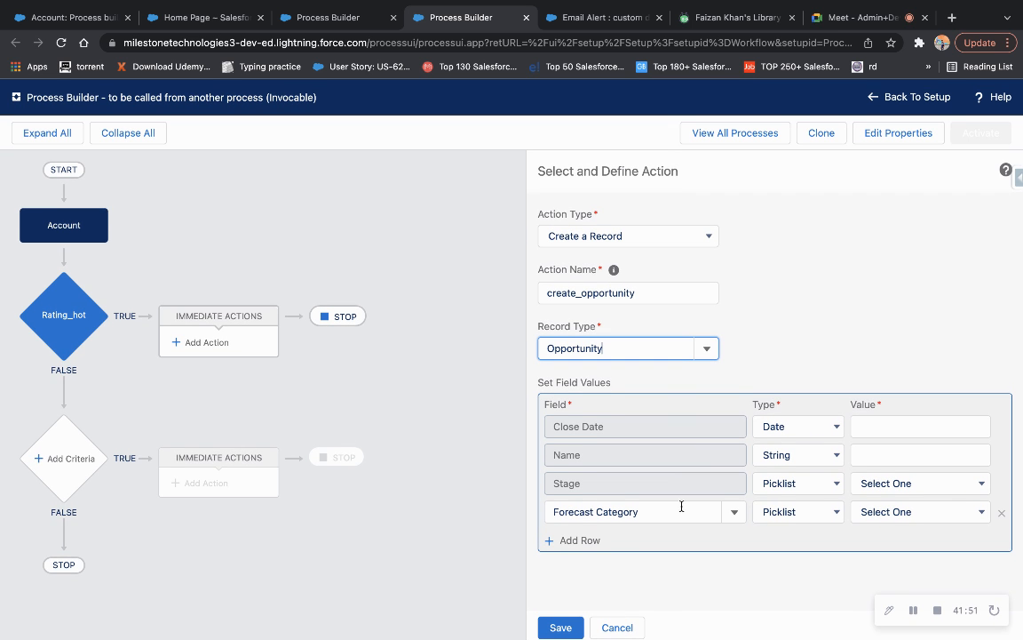
# Set the opportunity's Forecast Category to Best Case and Stage to Qualification.
pyautogui.click(874, 514)
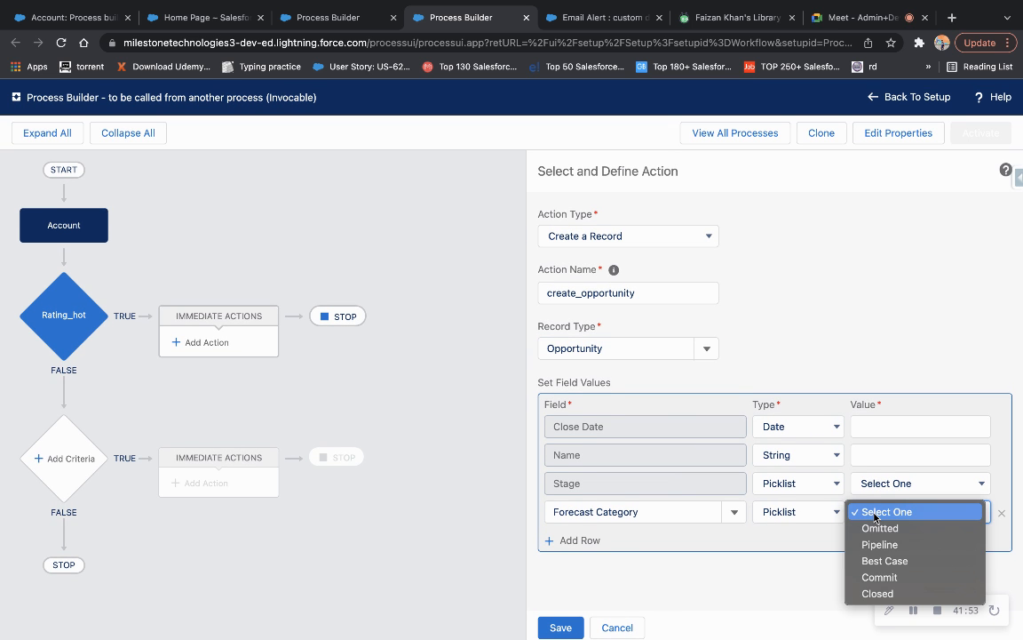
pyautogui.click(883, 562)
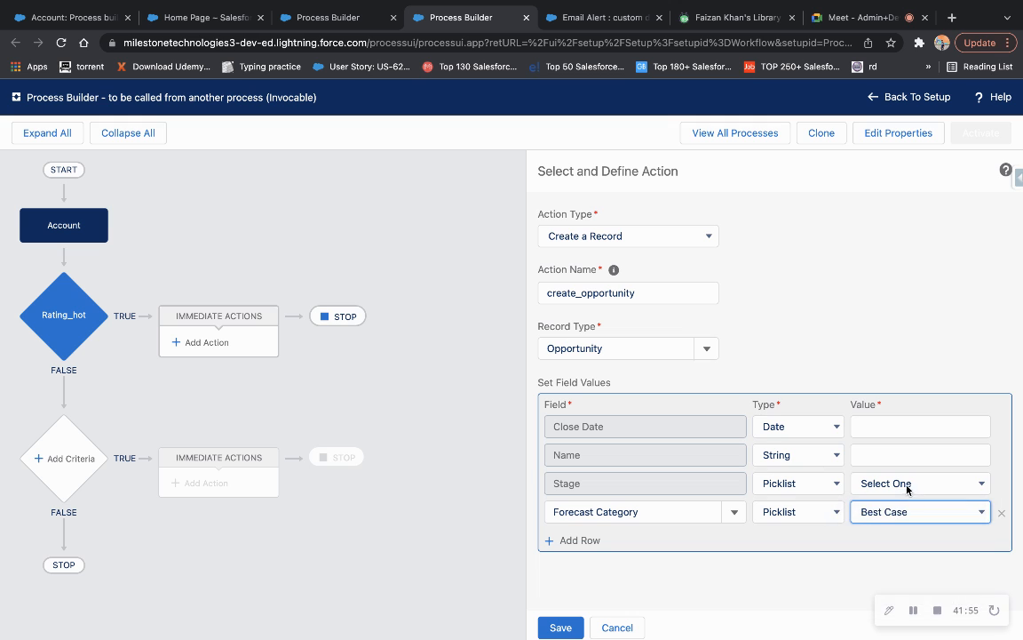
pyautogui.click(906, 485)
pyautogui.click(904, 520)
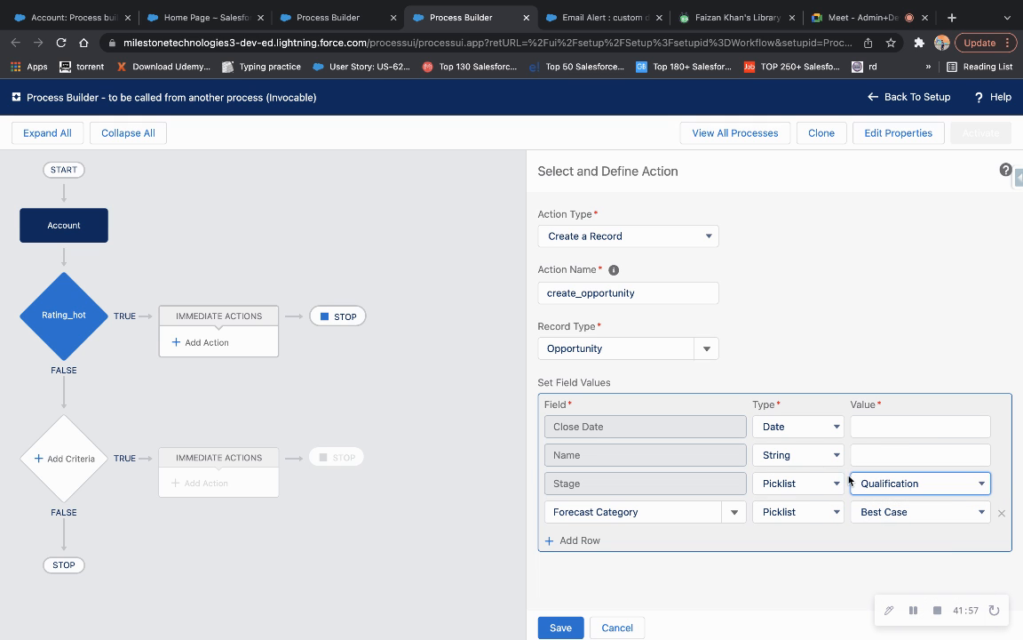
pyautogui.click(823, 434)
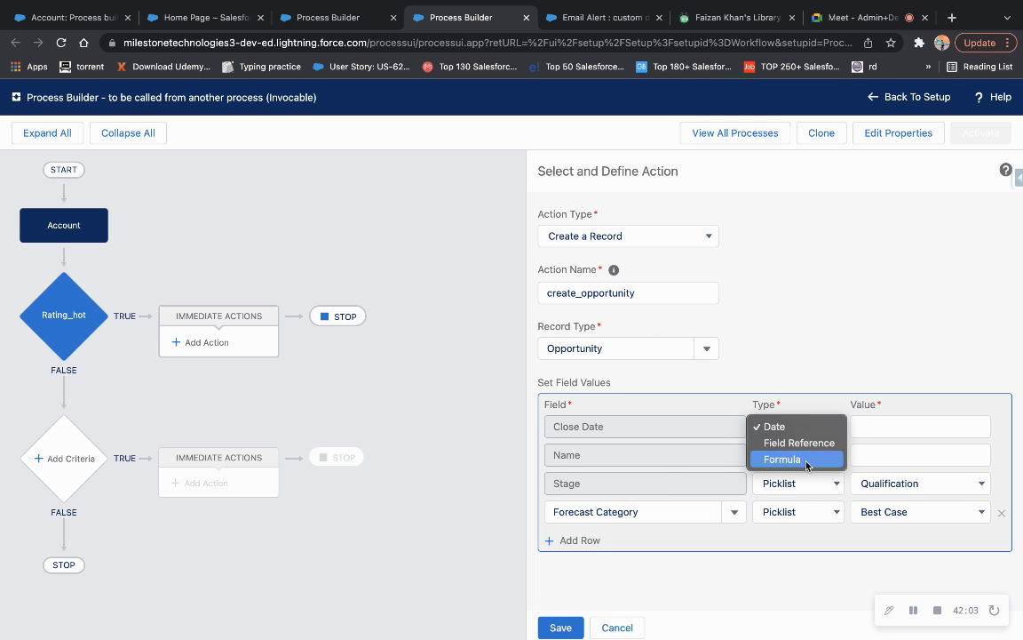
# Make Close Date a formula and browse the Date & Time functions in the editor.
pyautogui.click(805, 459)
pyautogui.click(880, 427)
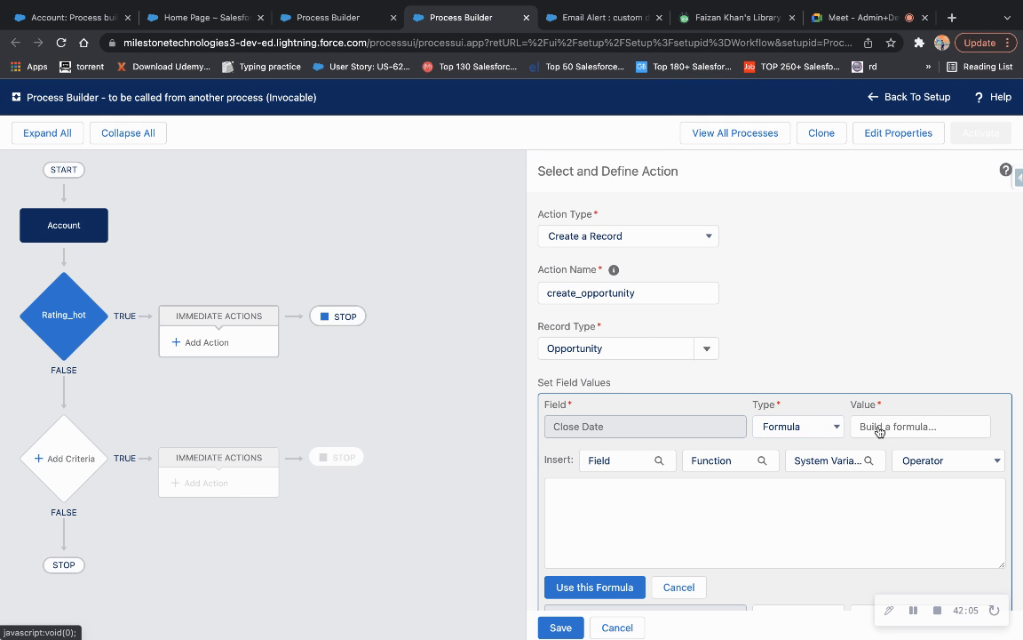
pyautogui.click(673, 501)
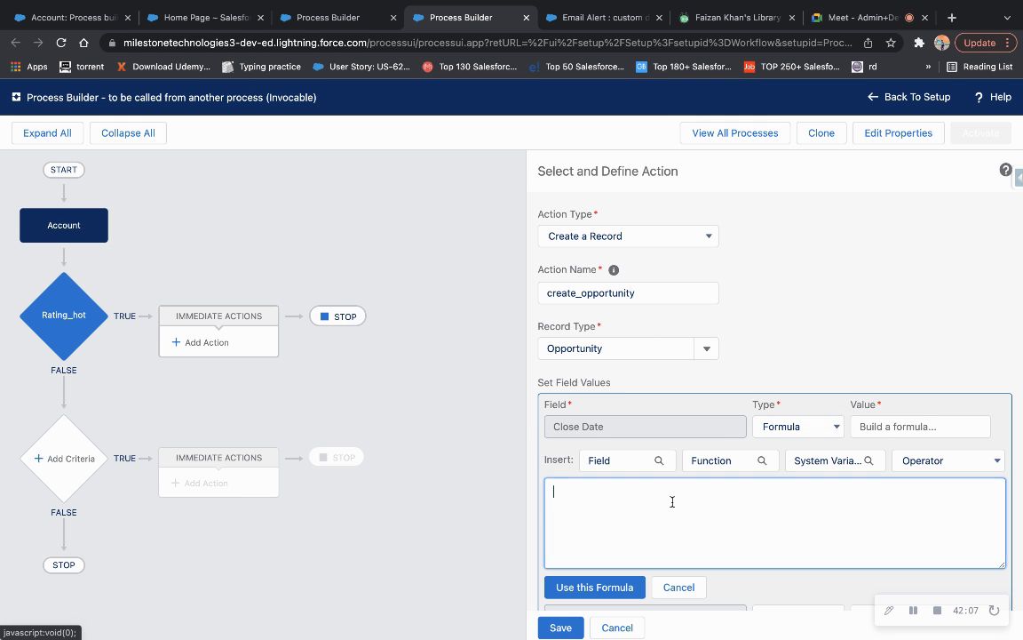
pyautogui.click(735, 461)
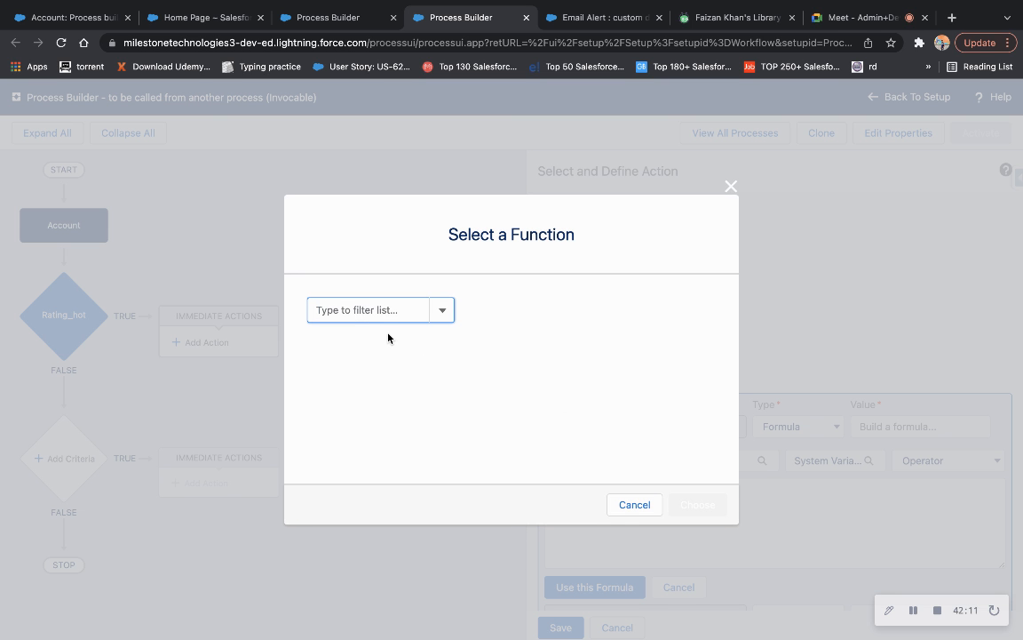
pyautogui.write('da')
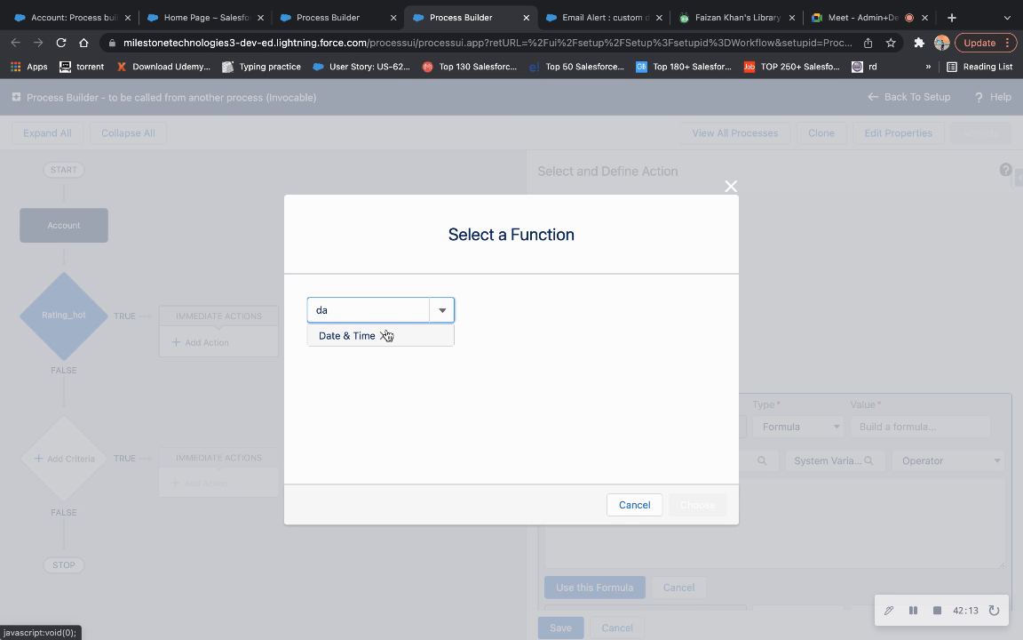
pyautogui.click(373, 337)
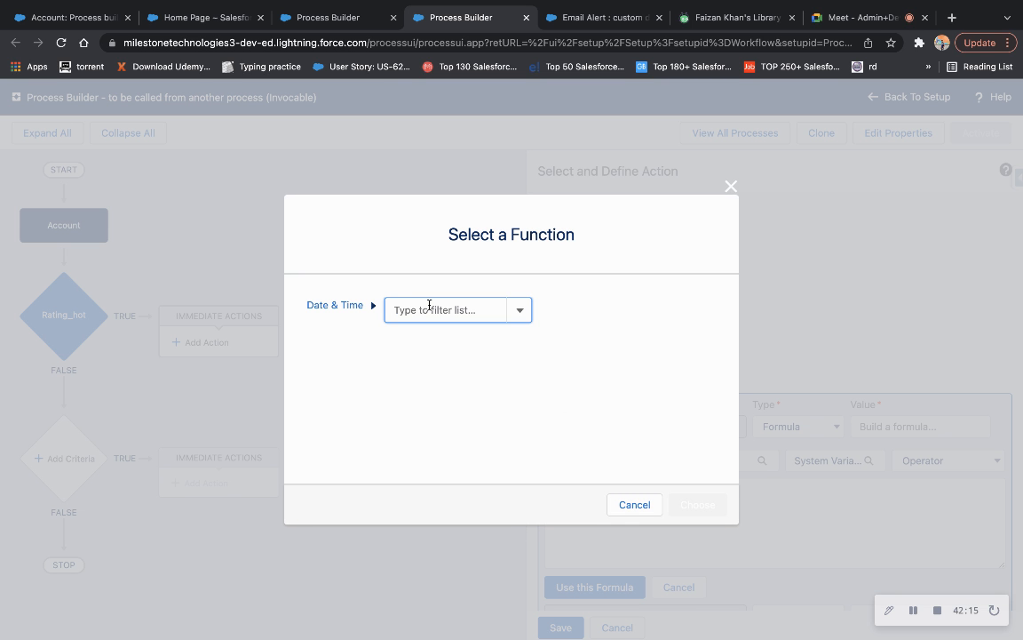
pyautogui.click(429, 305)
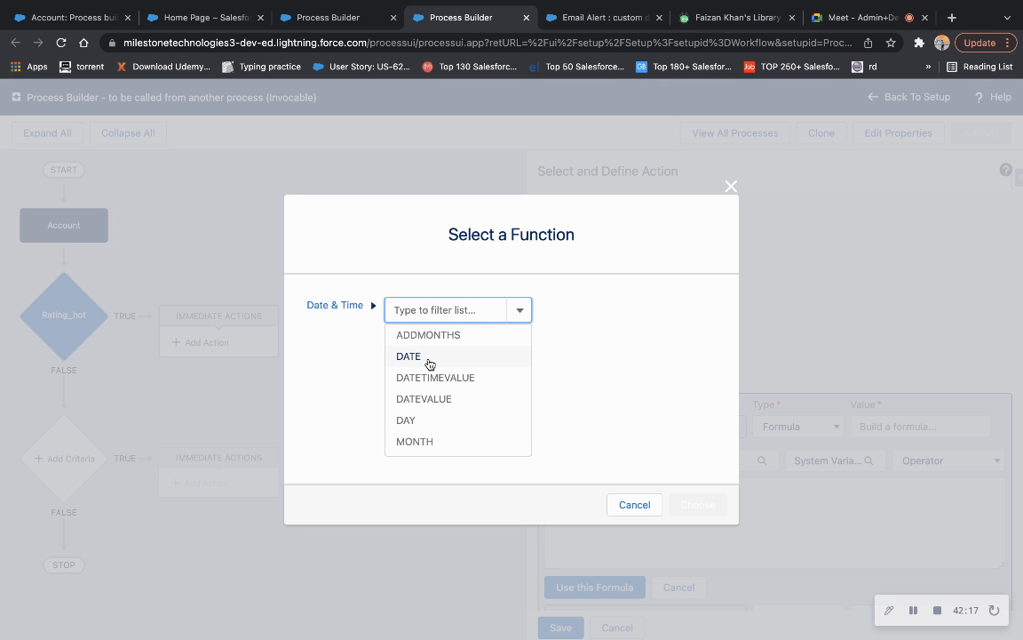
pyautogui.write('t')
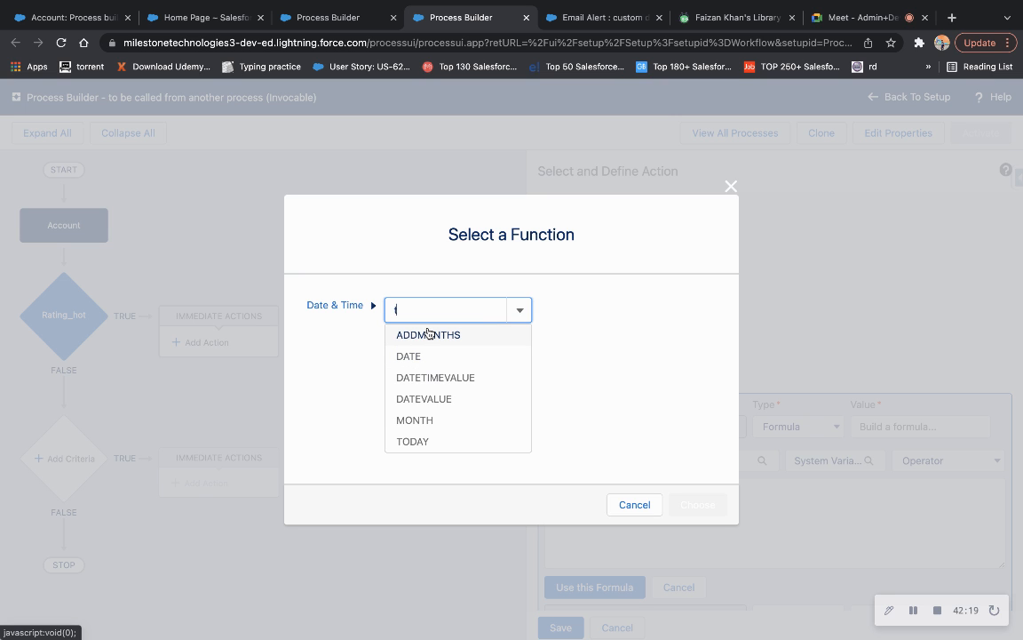
pyautogui.click(434, 377)
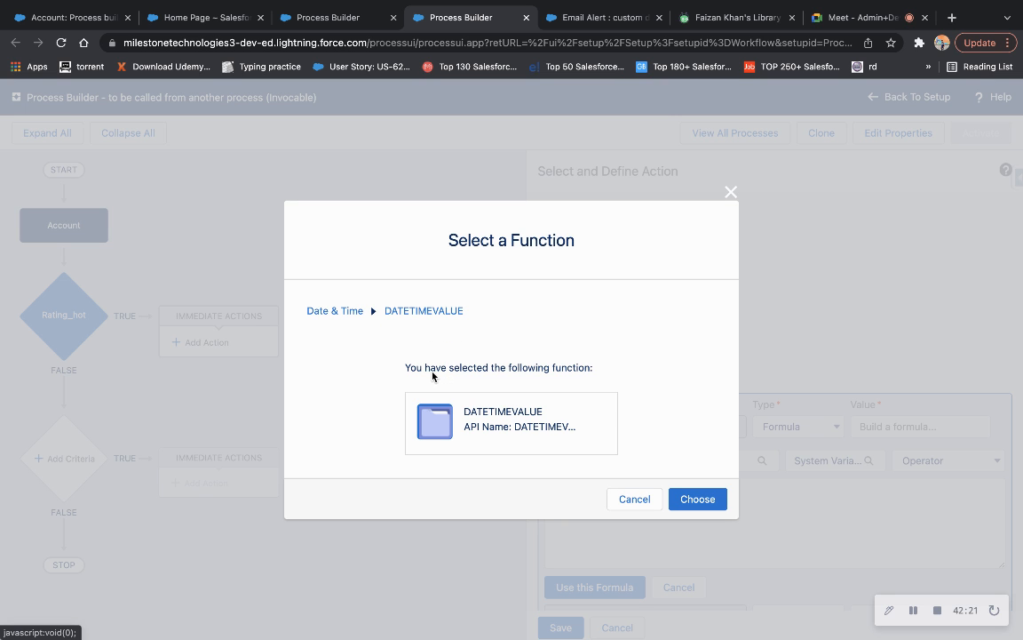
# Insert TODAY() as the Close Date formula and apply it.
pyautogui.click(429, 314)
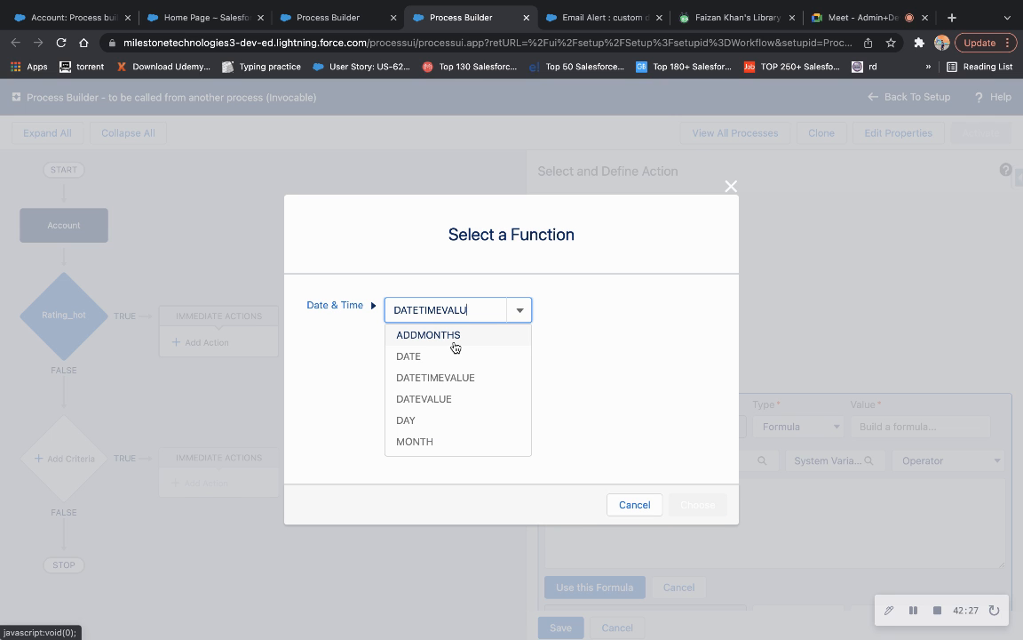
pyautogui.press('BackSpace')
pyautogui.press('BackSpace')
pyautogui.press('BackSpace')
pyautogui.press('BackSpace')
pyautogui.press('BackSpace')
pyautogui.press('BackSpace')
pyautogui.press('BackSpace')
pyautogui.press('BackSpace')
pyautogui.press('BackSpace')
pyautogui.press('BackSpace')
pyautogui.press('BackSpace')
pyautogui.press('BackSpace')
pyautogui.write('tod')
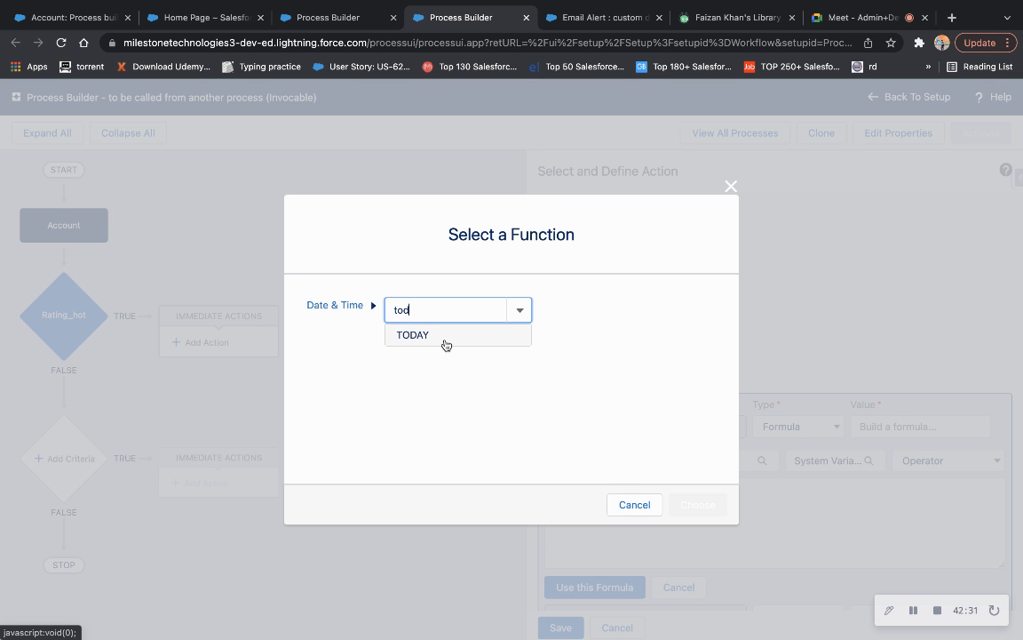
pyautogui.click(446, 335)
pyautogui.click(710, 502)
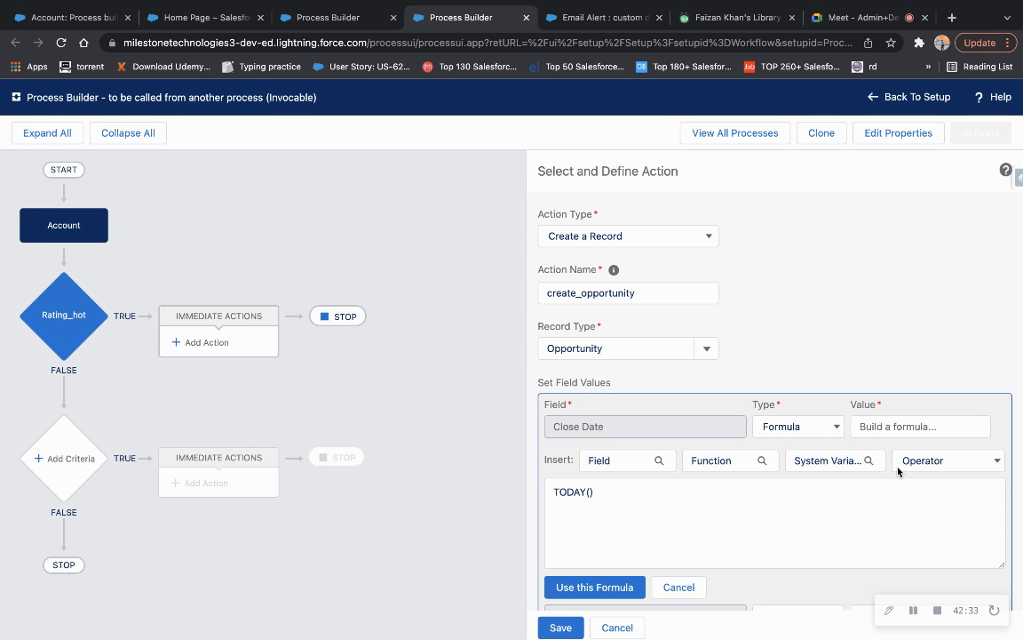
pyautogui.click(593, 589)
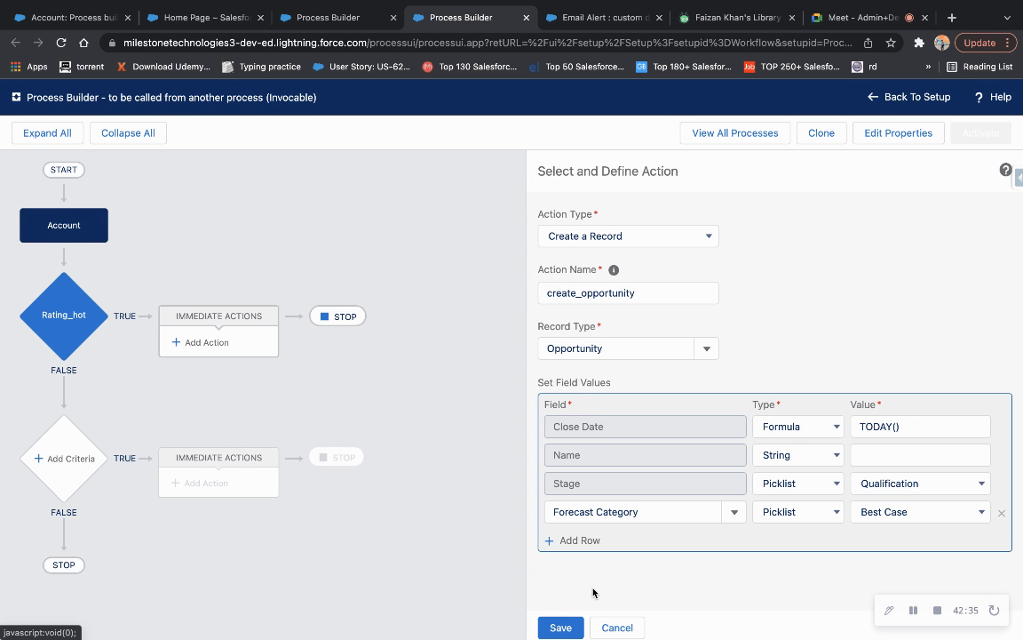
# Set the opportunity Name to the field reference Account Name ([Account].Name).
pyautogui.click(876, 455)
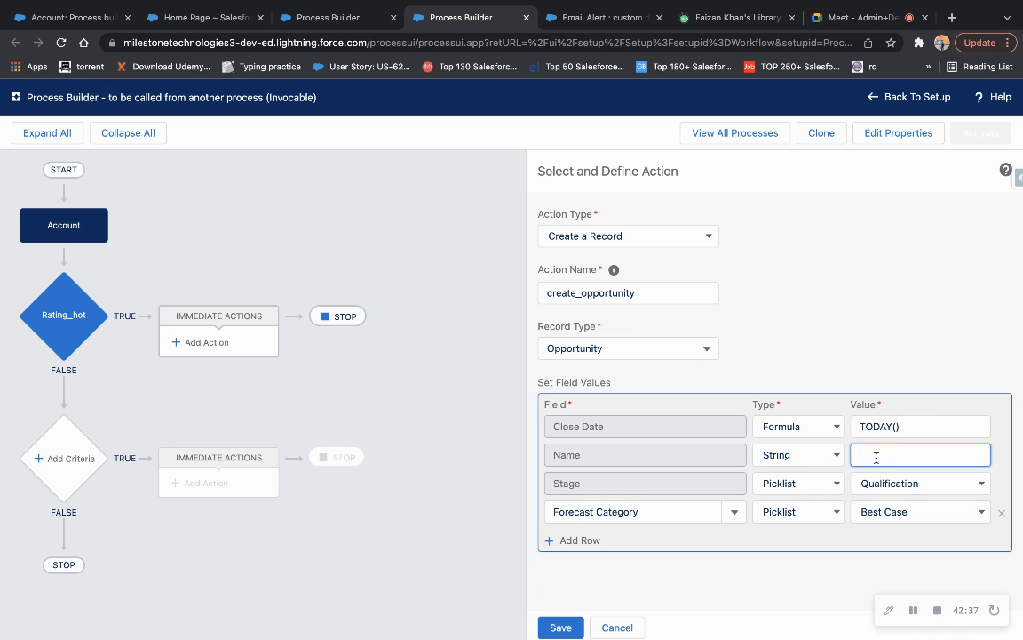
pyautogui.click(804, 456)
pyautogui.click(805, 469)
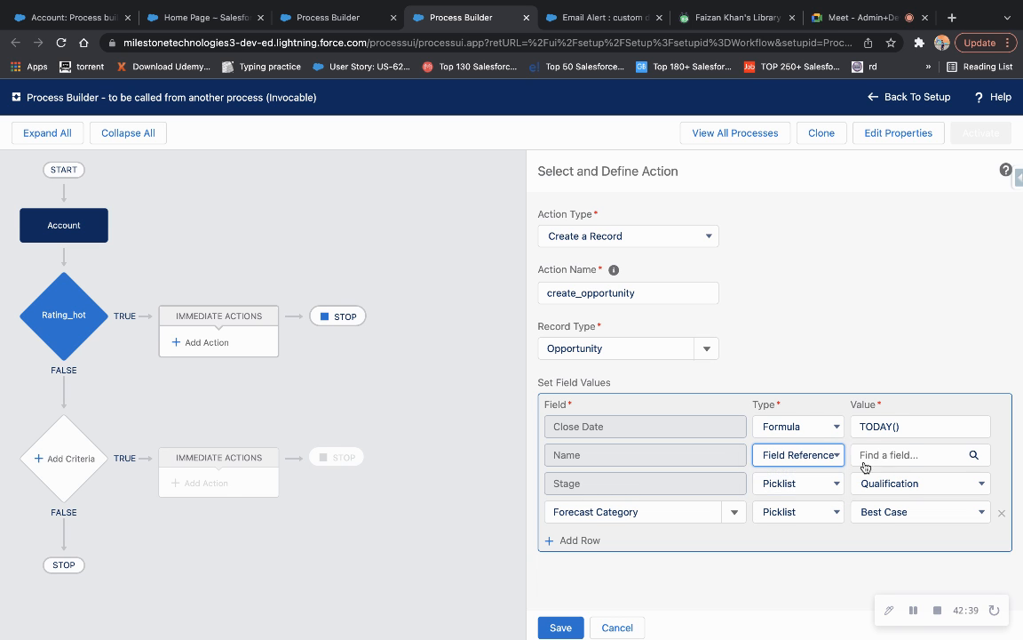
pyautogui.click(874, 455)
pyautogui.write('acc')
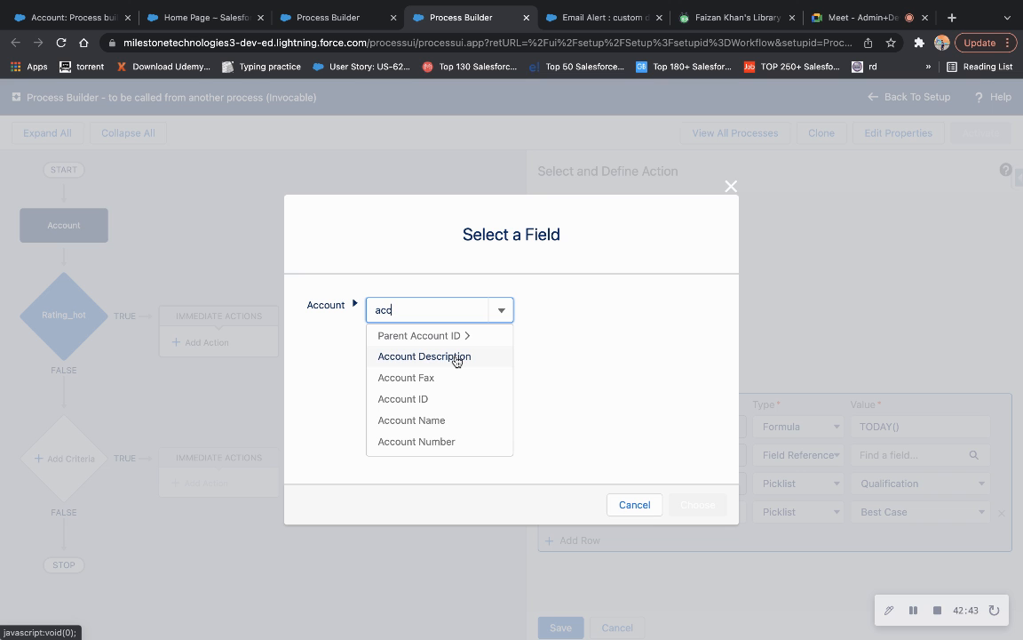
pyautogui.click(441, 420)
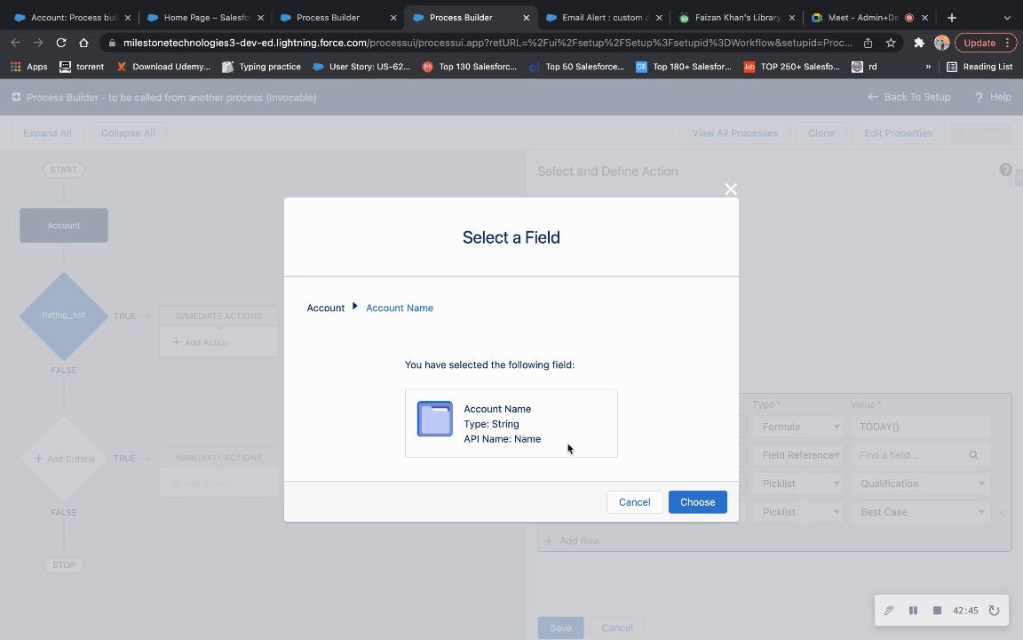
pyautogui.click(700, 500)
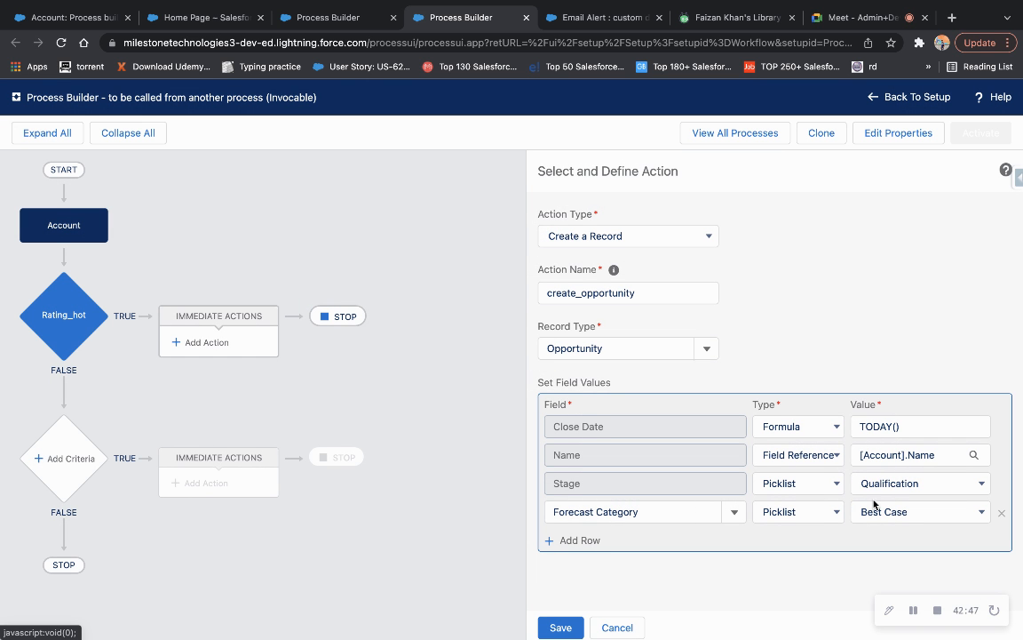
# Keep Stage Qualification and record type Opportunity, save create_opportunity, and activate the process.
pyautogui.click(882, 485)
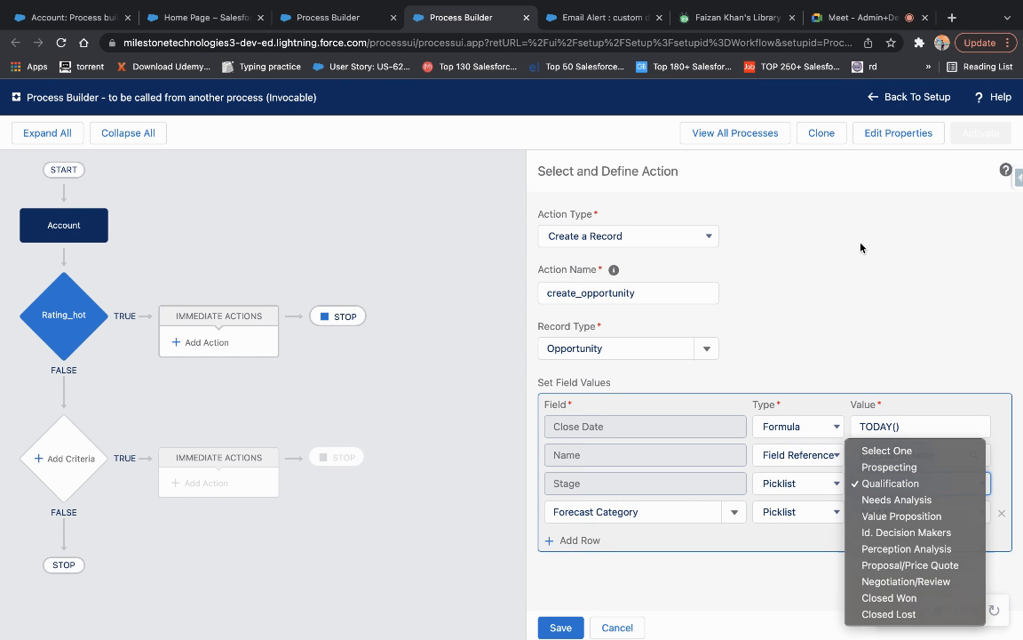
pyautogui.click(812, 358)
pyautogui.click(675, 352)
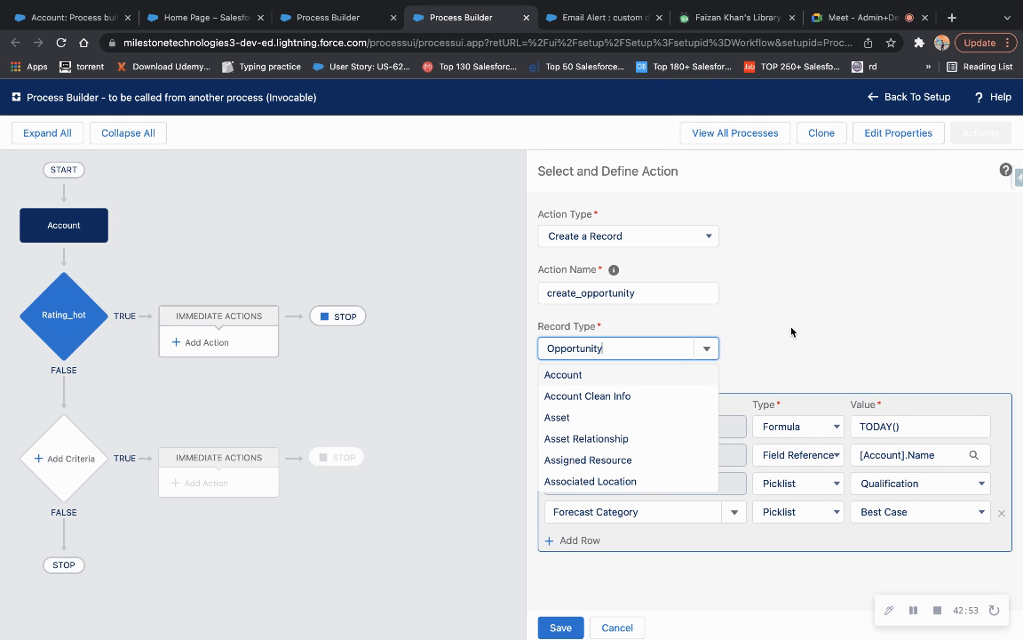
pyautogui.hotkey('shift', 'Tab')
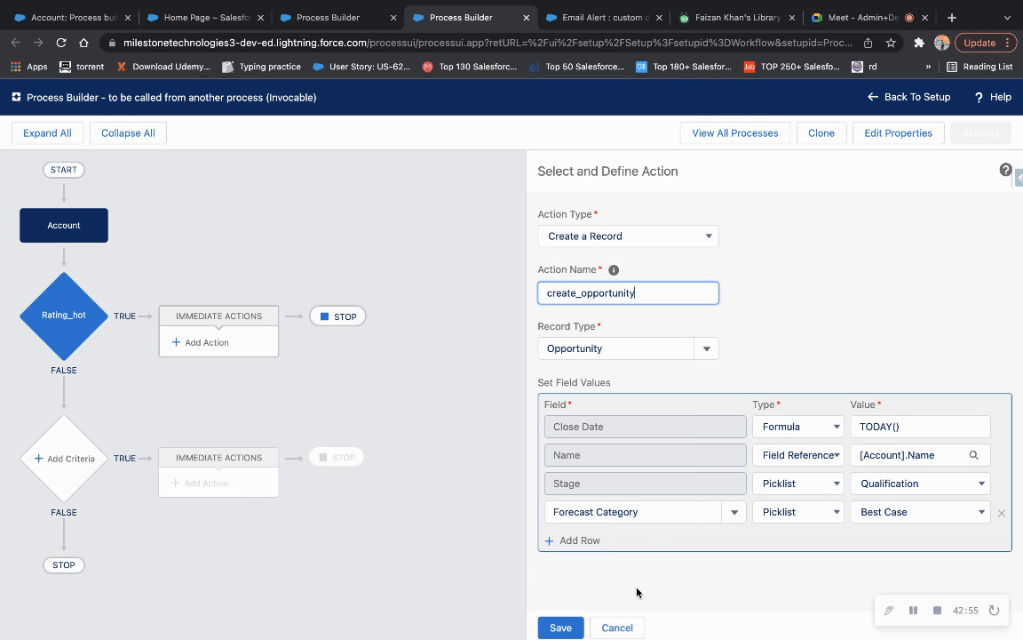
pyautogui.click(550, 628)
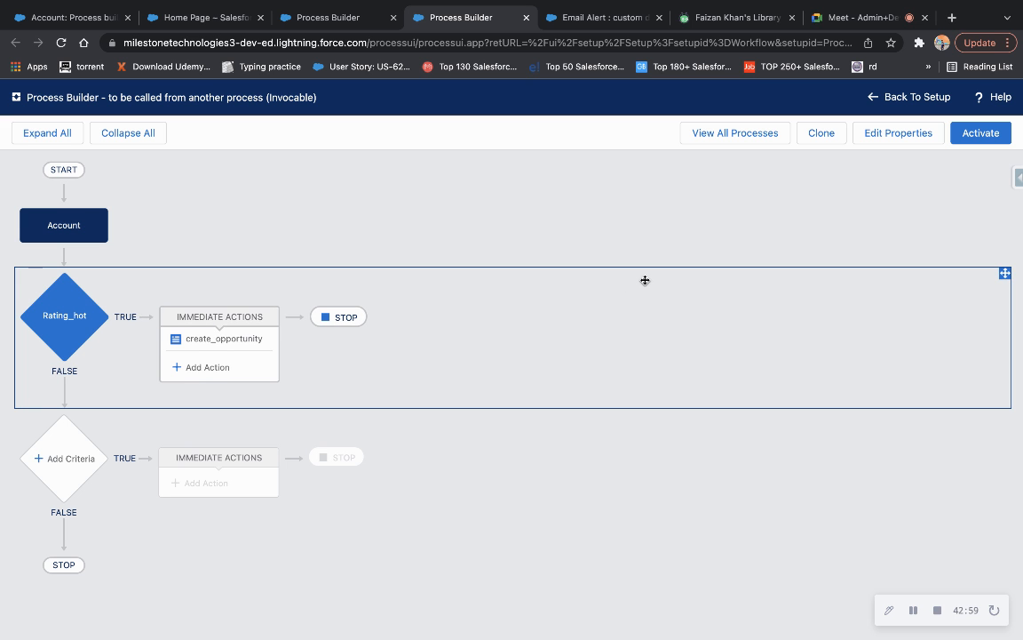
pyautogui.click(979, 133)
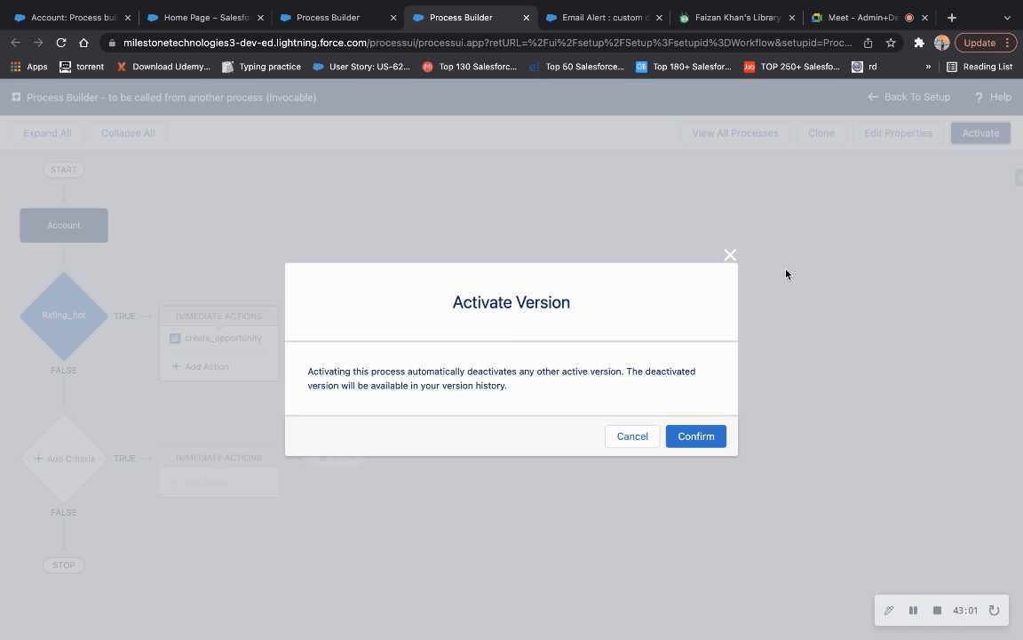
# Confirm activation, then deactivate the process builder demo process.
pyautogui.click(692, 439)
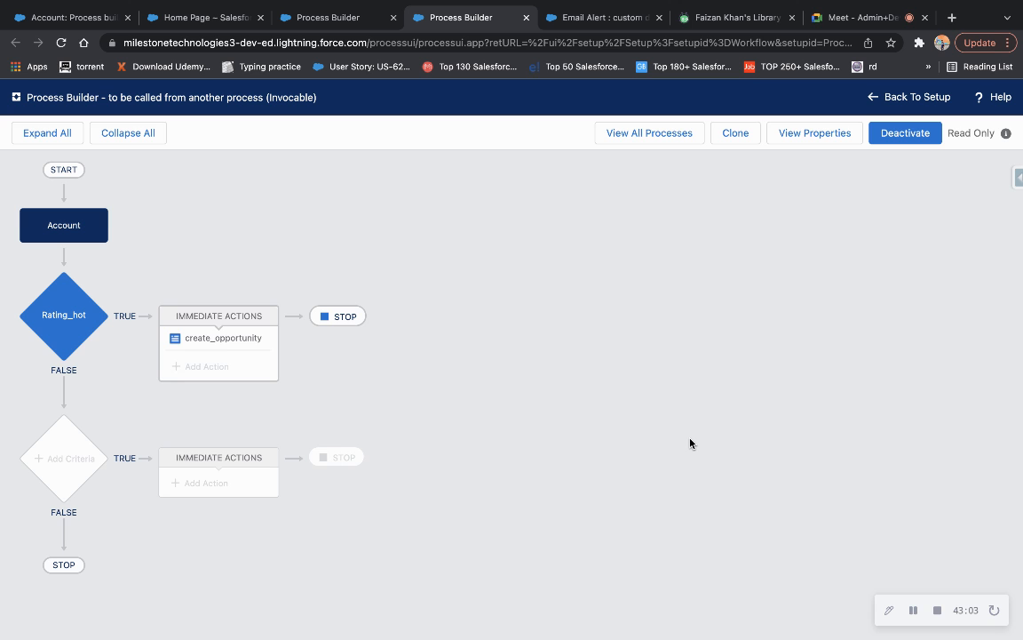
pyautogui.click(318, 18)
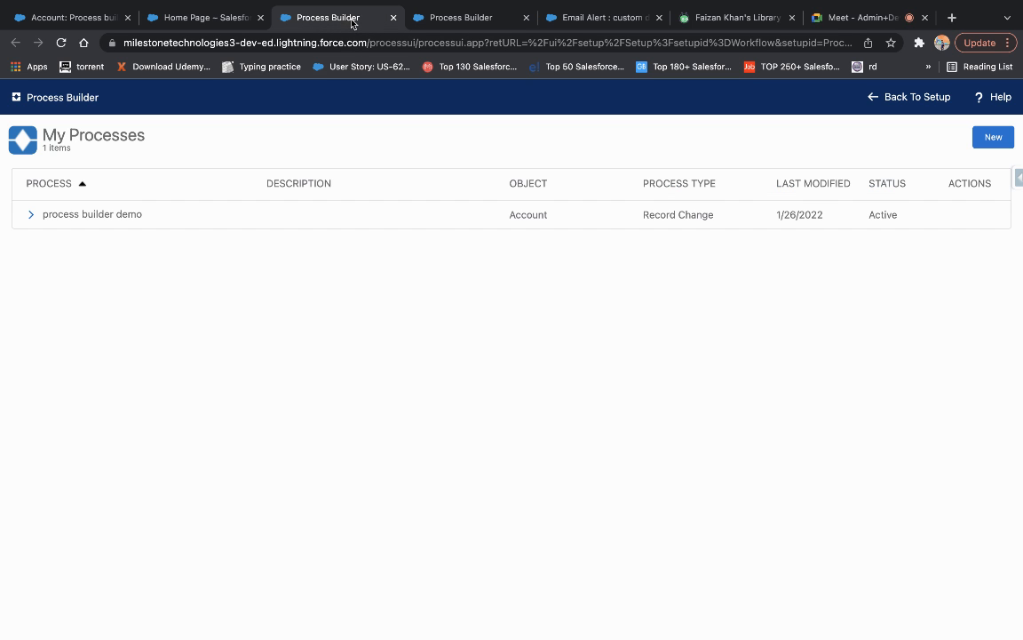
pyautogui.click(107, 215)
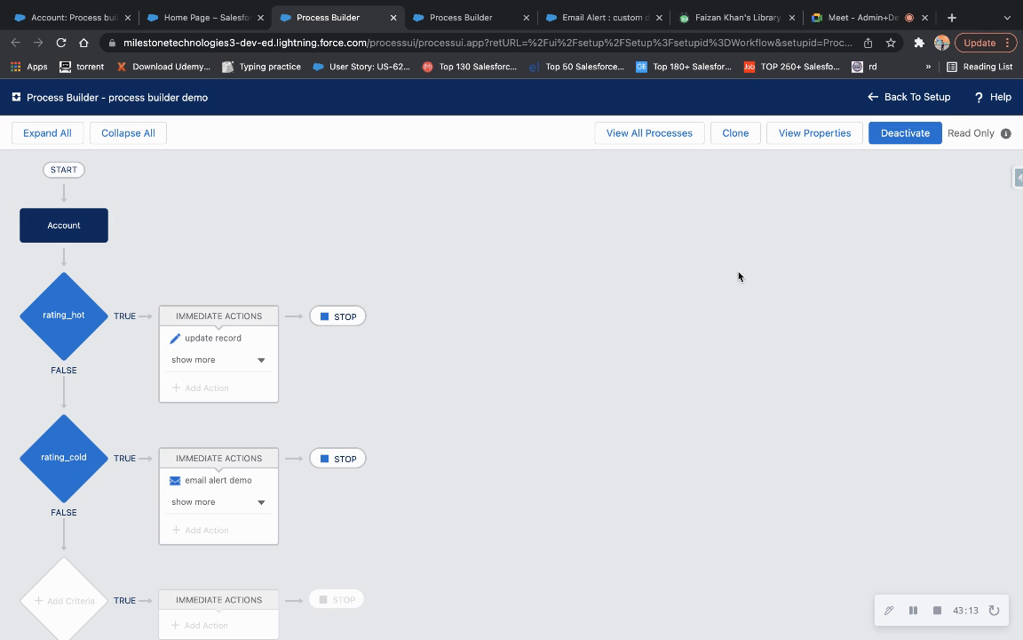
pyautogui.click(904, 138)
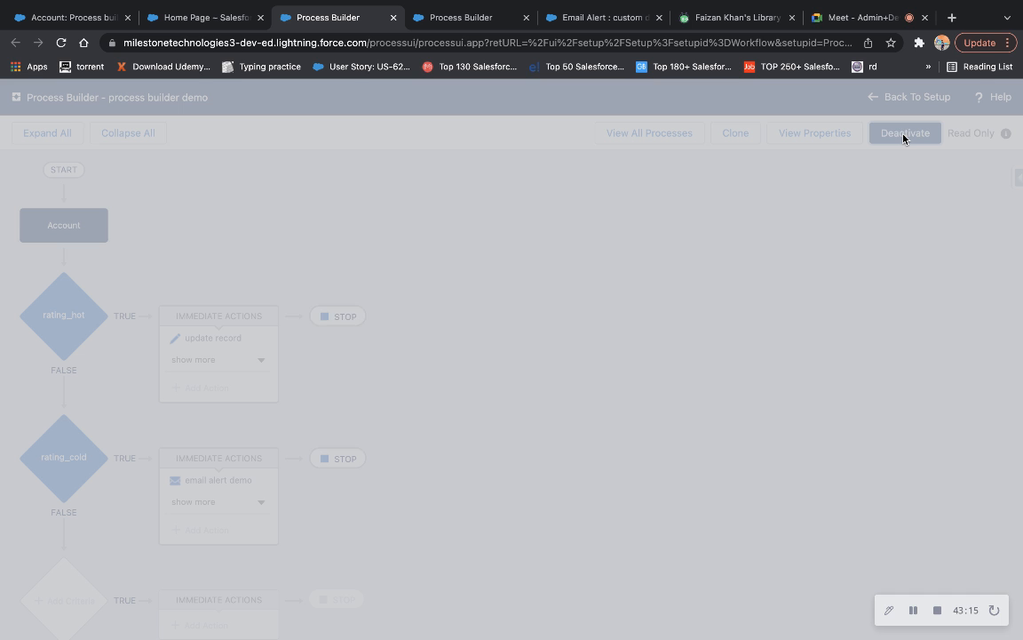
pyautogui.click(708, 434)
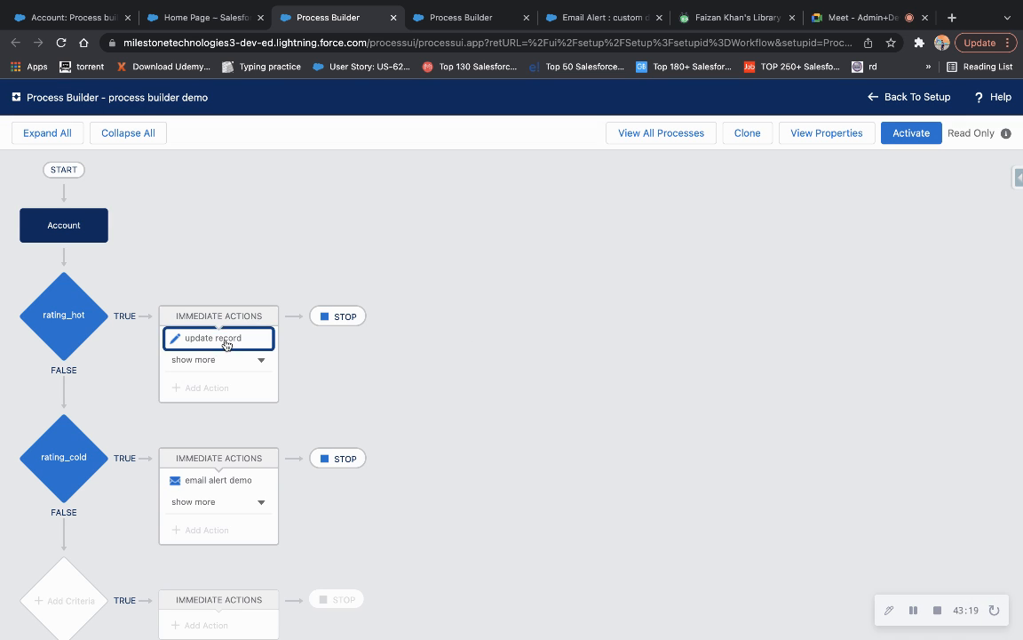
# Clone process builder demo as a new version of the current process and save it.
pyautogui.click(748, 134)
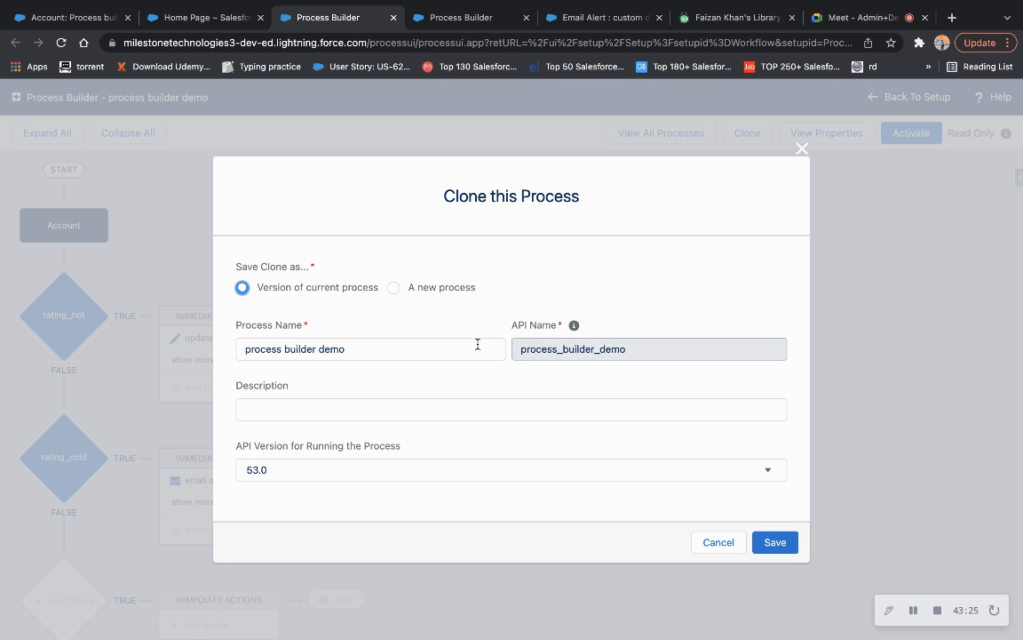
pyautogui.click(393, 287)
pyautogui.click(241, 287)
pyautogui.click(776, 542)
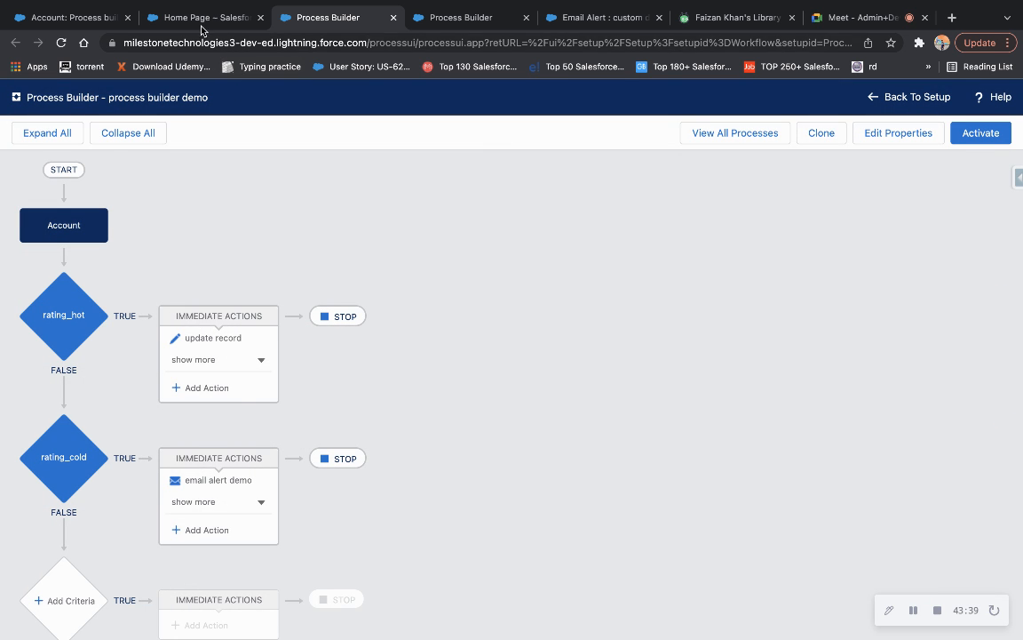
# Review process builder demo's Version 1 and Version 2, then return to its flow canvas.
pyautogui.click(201, 28)
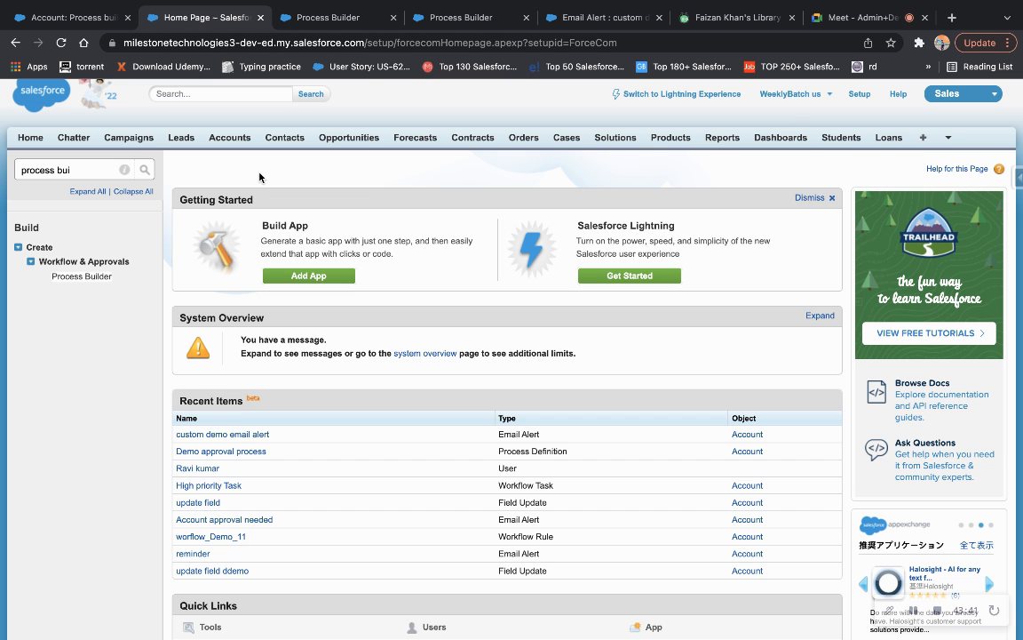
pyautogui.click(81, 277)
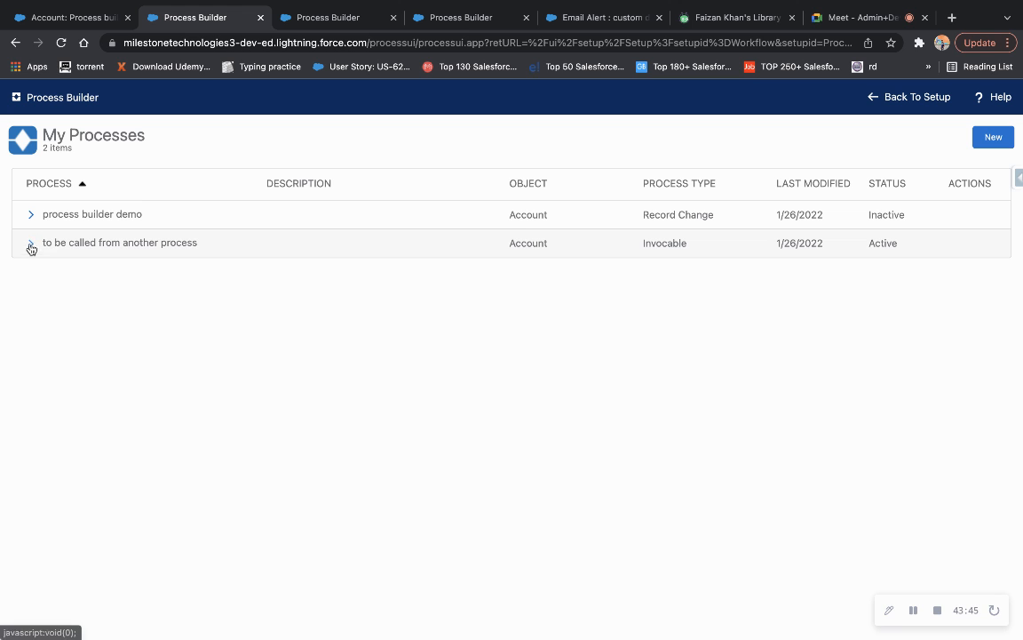
pyautogui.click(31, 214)
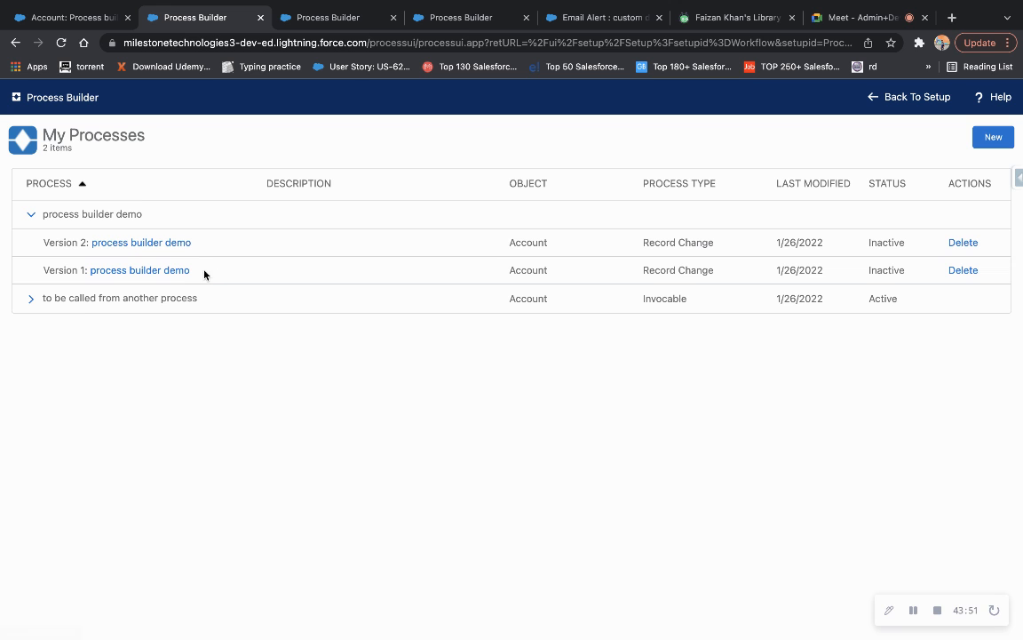
pyautogui.moveTo(159, 274); pyautogui.dragTo(41, 270)
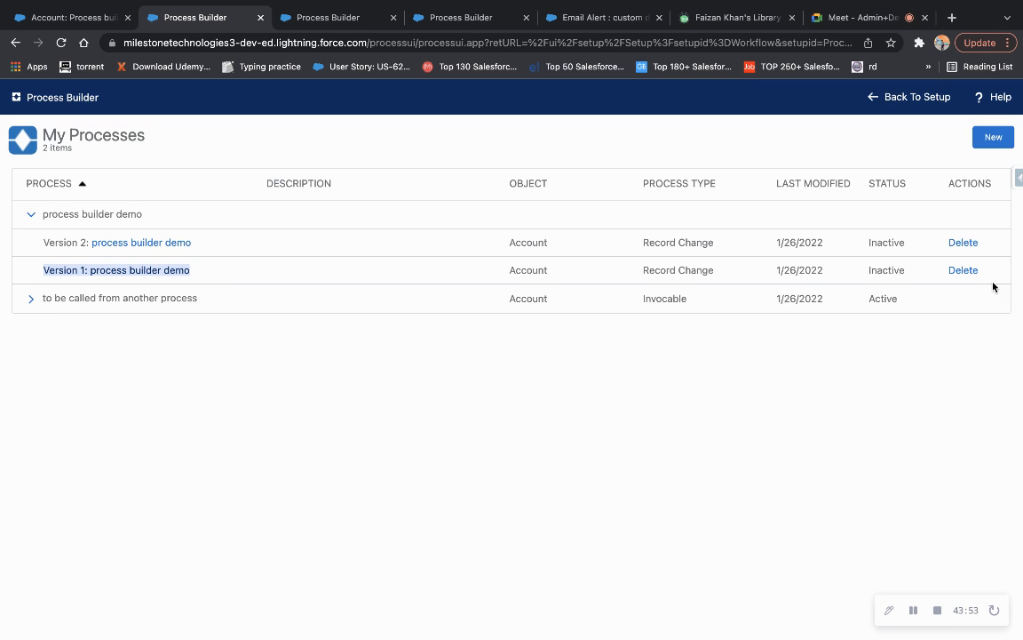
pyautogui.moveTo(986, 274); pyautogui.dragTo(42, 280)
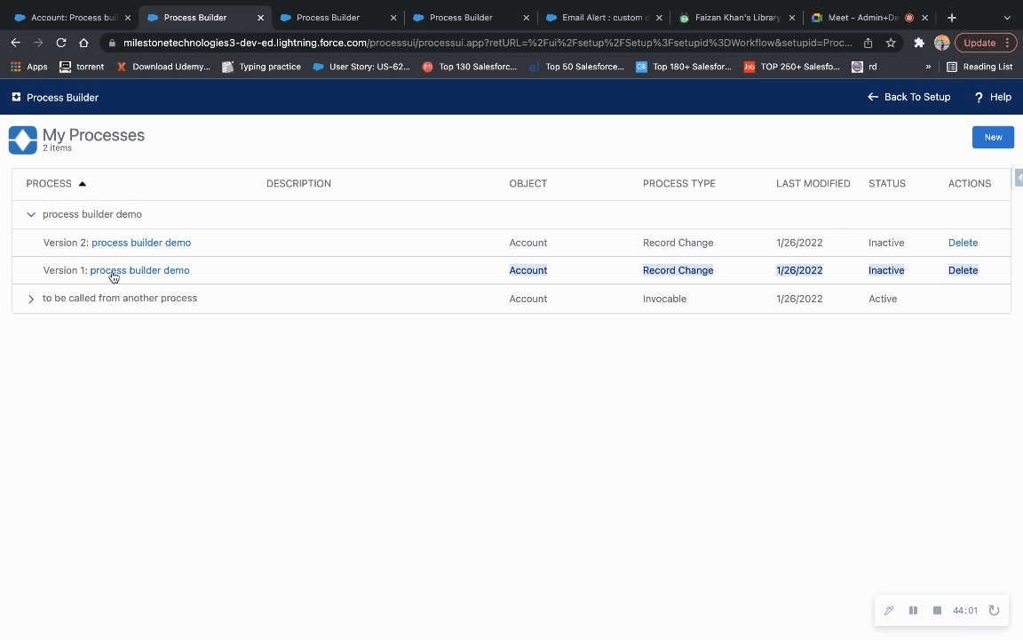
pyautogui.moveTo(214, 239)
pyautogui.mouseDown()
pyautogui.moveTo(93, 242)
pyautogui.moveTo(240, 242)
pyautogui.moveTo(225, 247)
pyautogui.mouseUp()
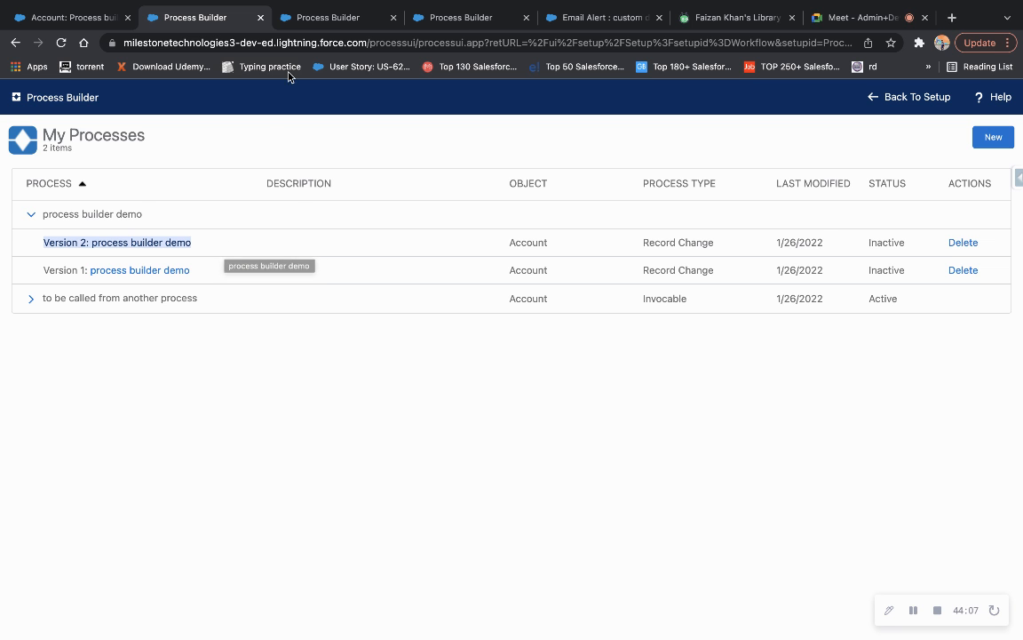
pyautogui.click(329, 17)
pyautogui.scroll(-2, 347, 461)
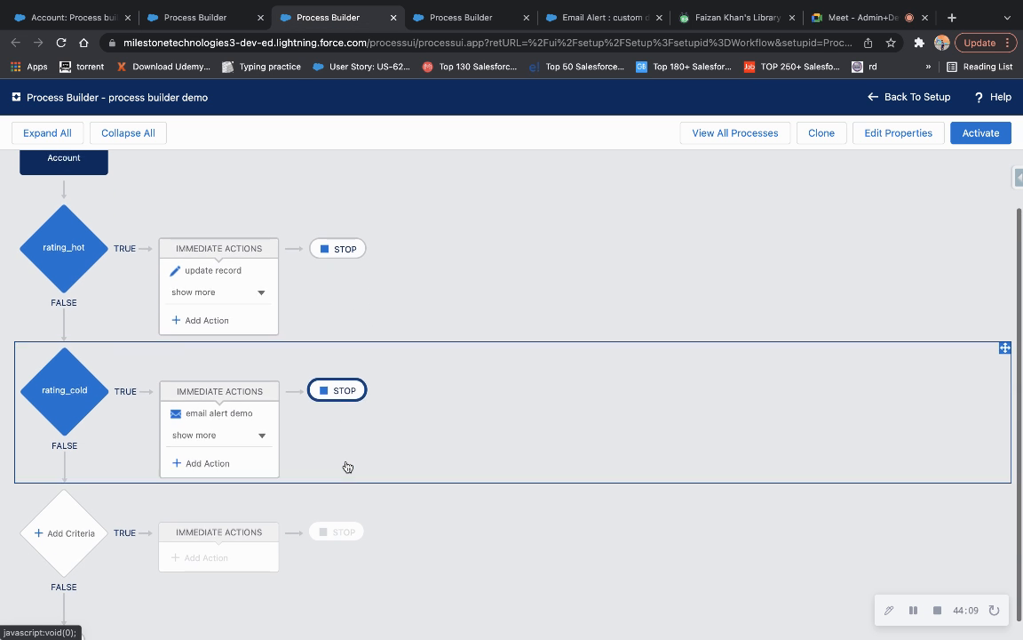
# Add a Processes action under rating_cold calling 'to be called from another process' with the Account record.
pyautogui.click(225, 458)
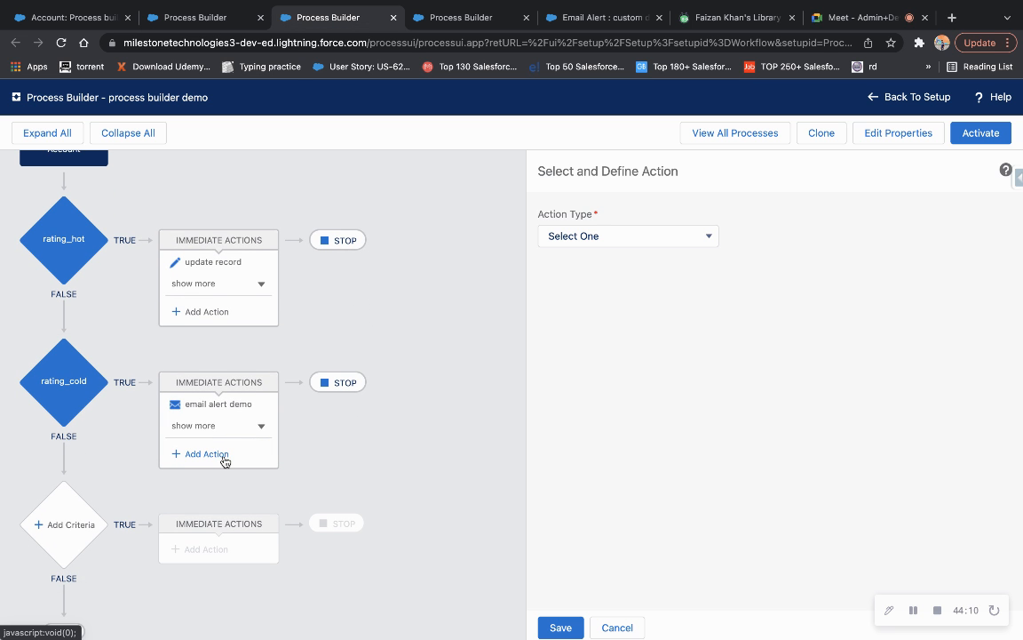
pyautogui.click(597, 235)
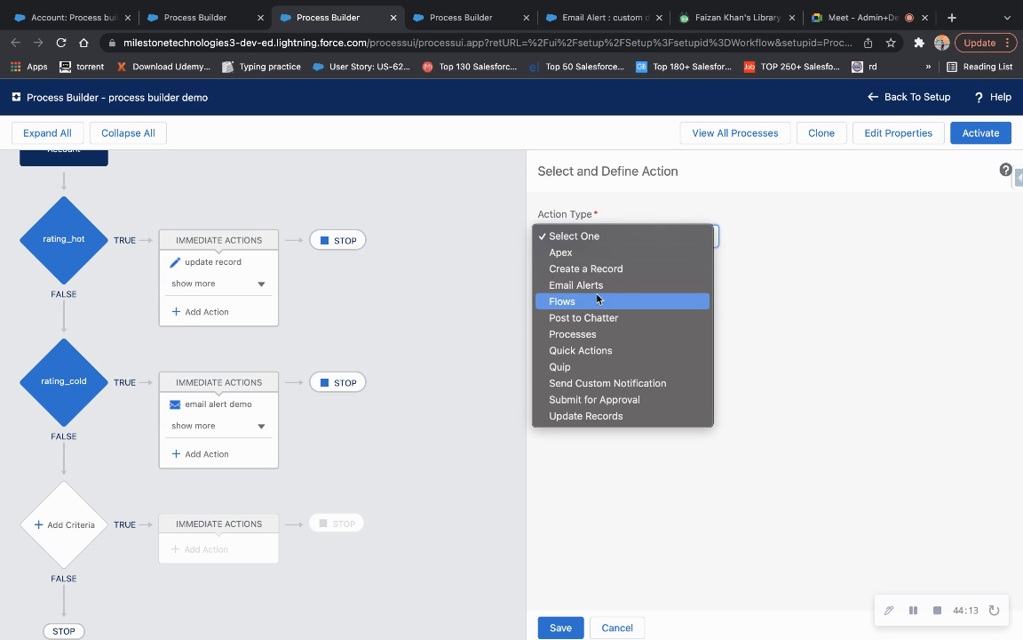
pyautogui.click(585, 334)
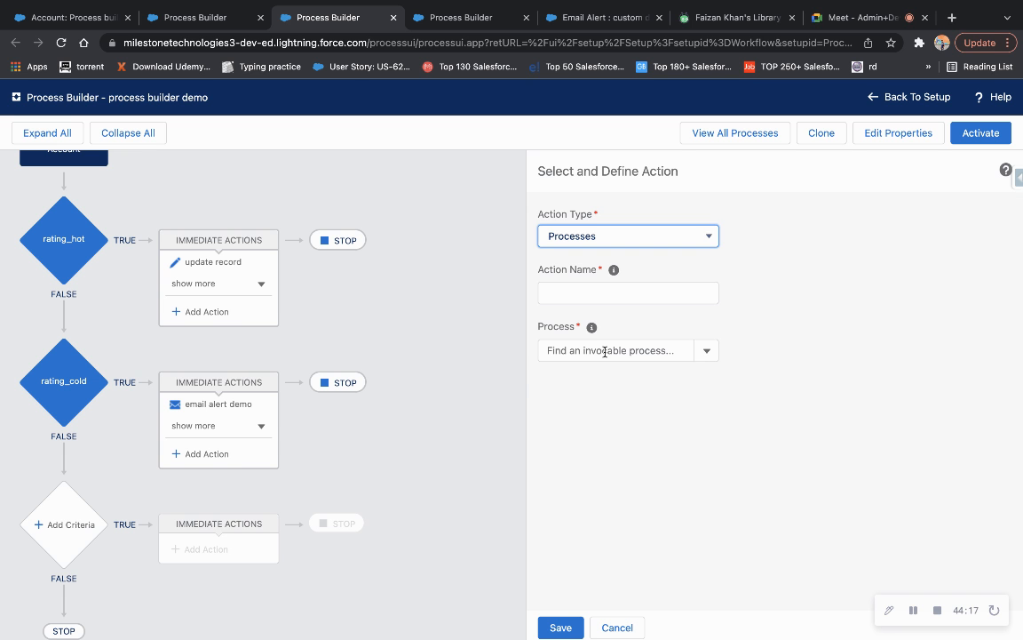
pyautogui.click(555, 350)
pyautogui.click(606, 376)
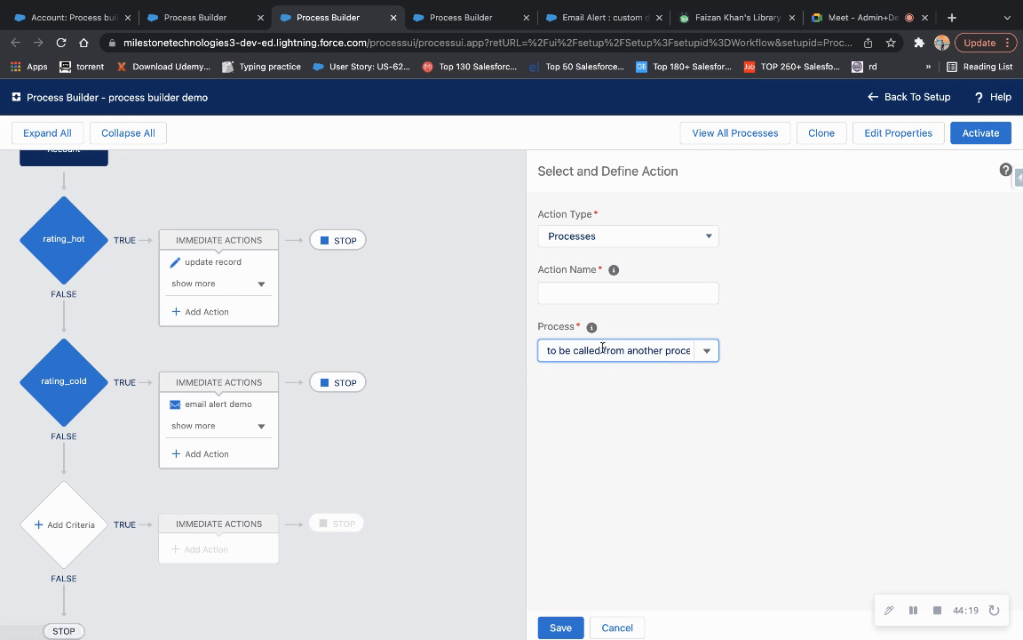
pyautogui.click(596, 294)
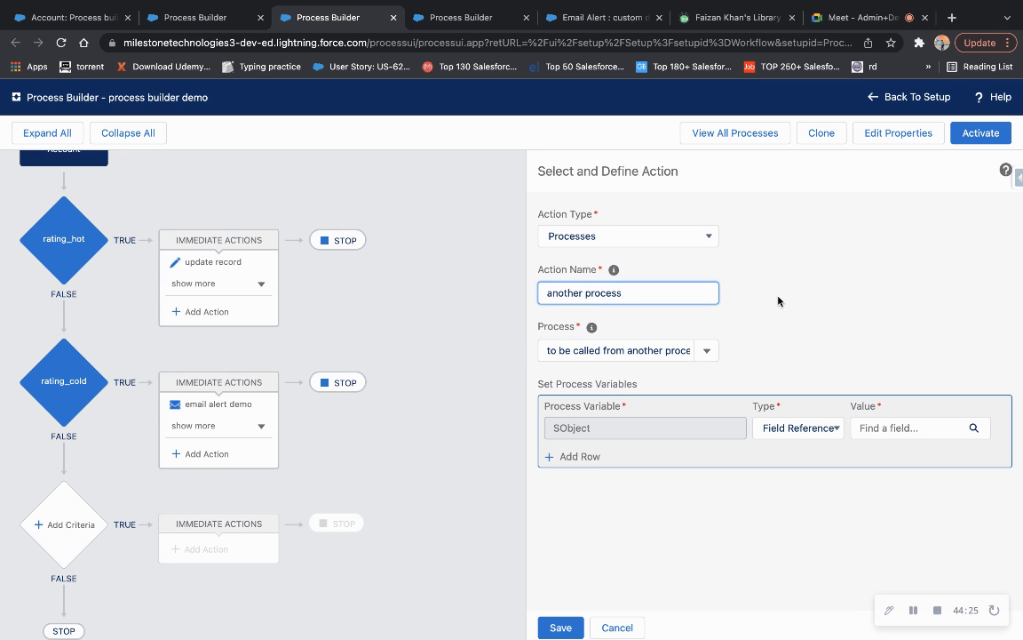
pyautogui.click(876, 431)
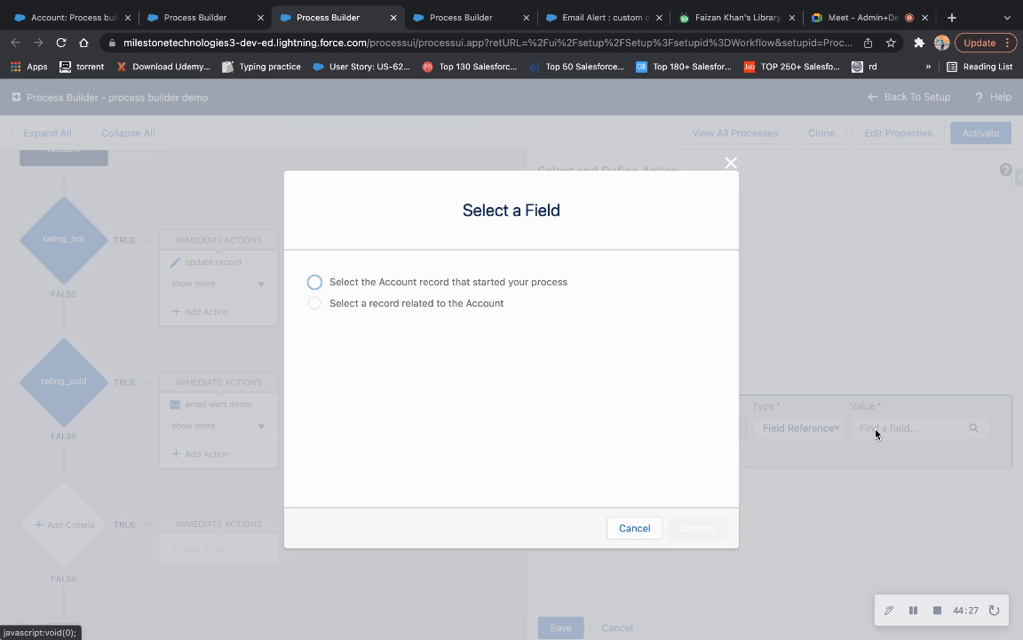
pyautogui.click(314, 281)
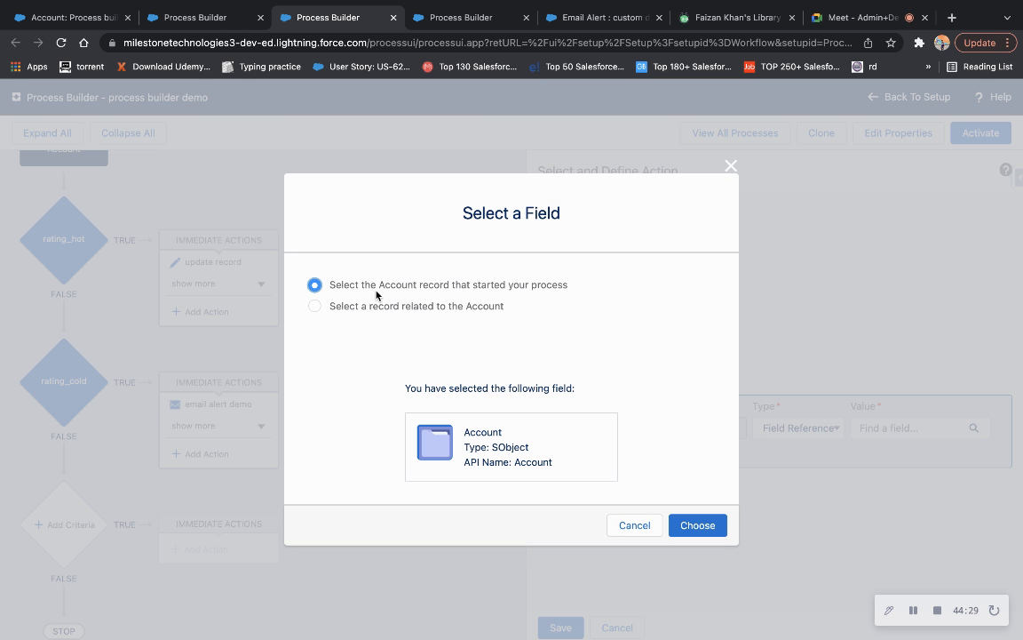
pyautogui.click(685, 523)
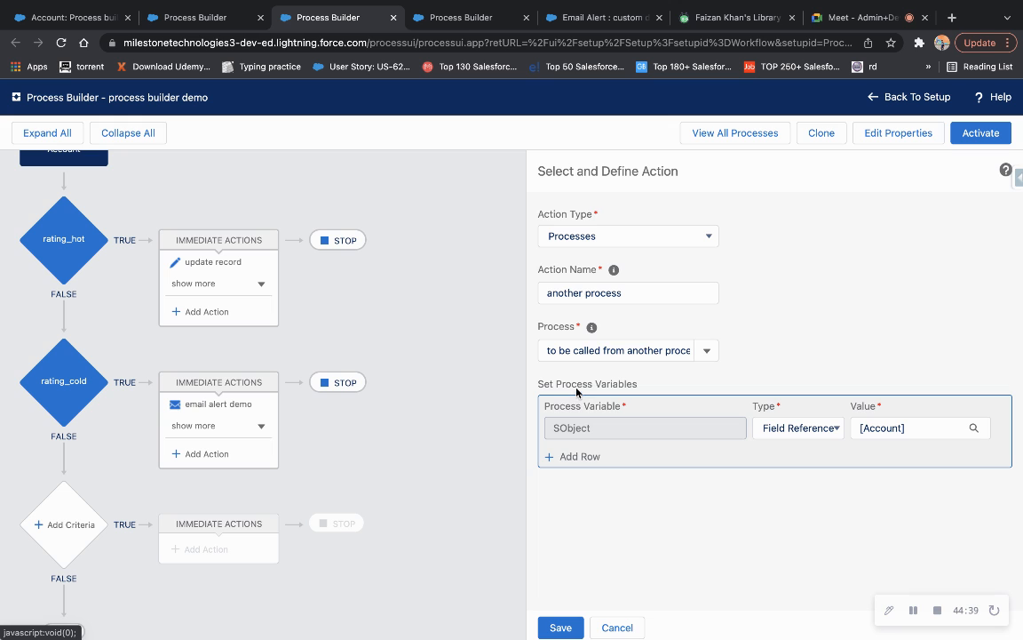
# Name the action 'another process', save it, and activate this version.
pyautogui.moveTo(641, 387); pyautogui.dragTo(546, 389)
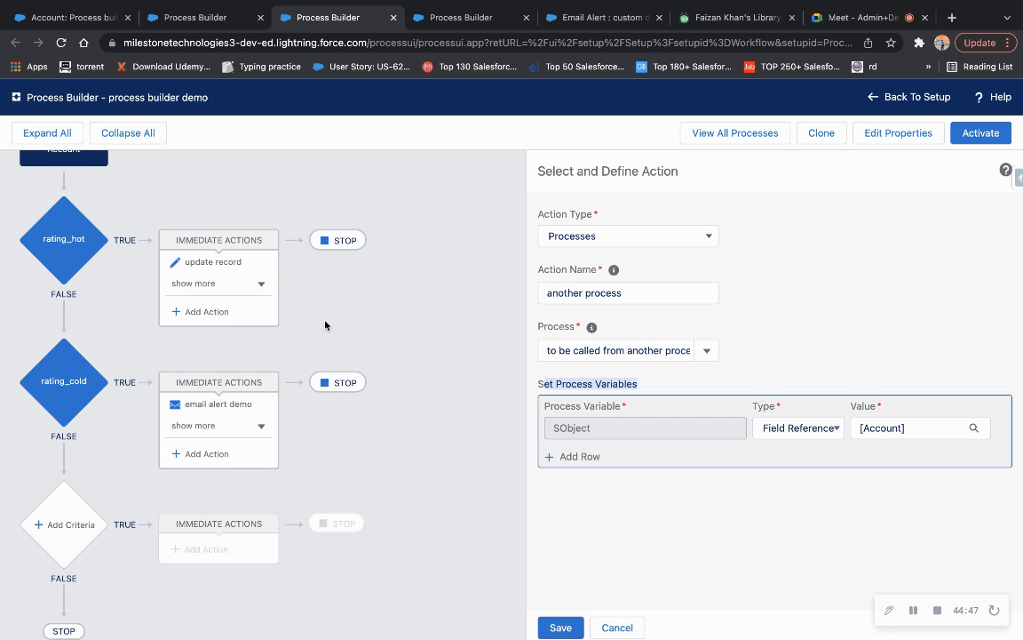
pyautogui.scroll(2, 325, 319)
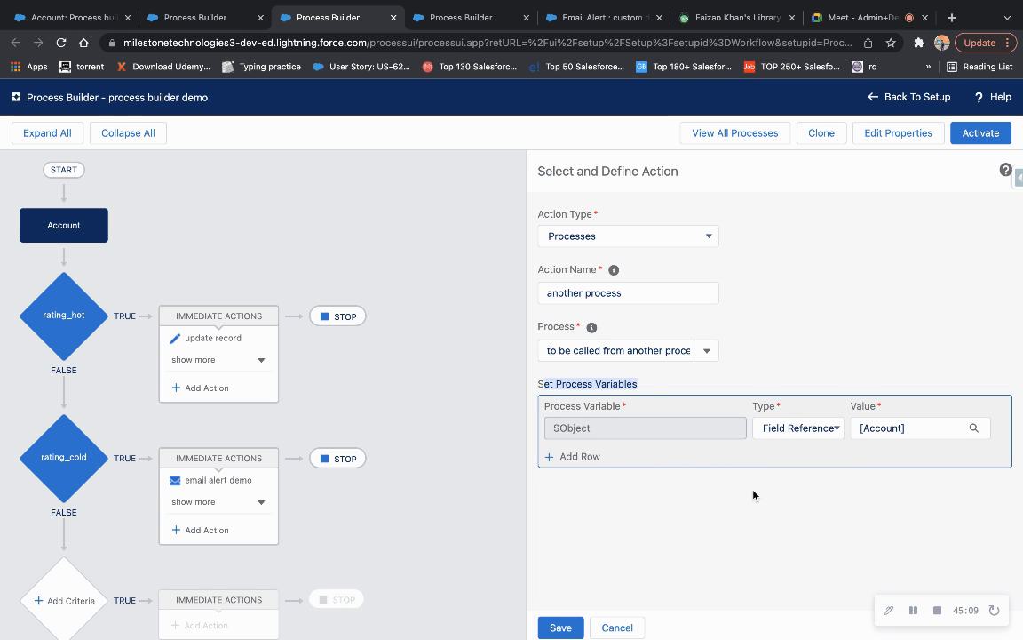
pyautogui.doubleClick(617, 349)
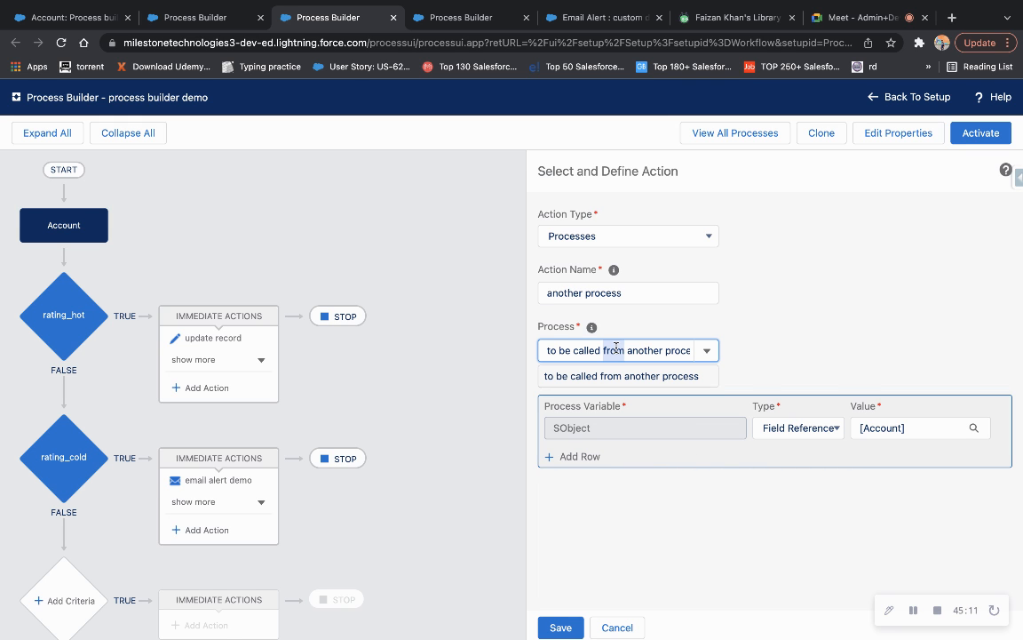
pyautogui.click(618, 504)
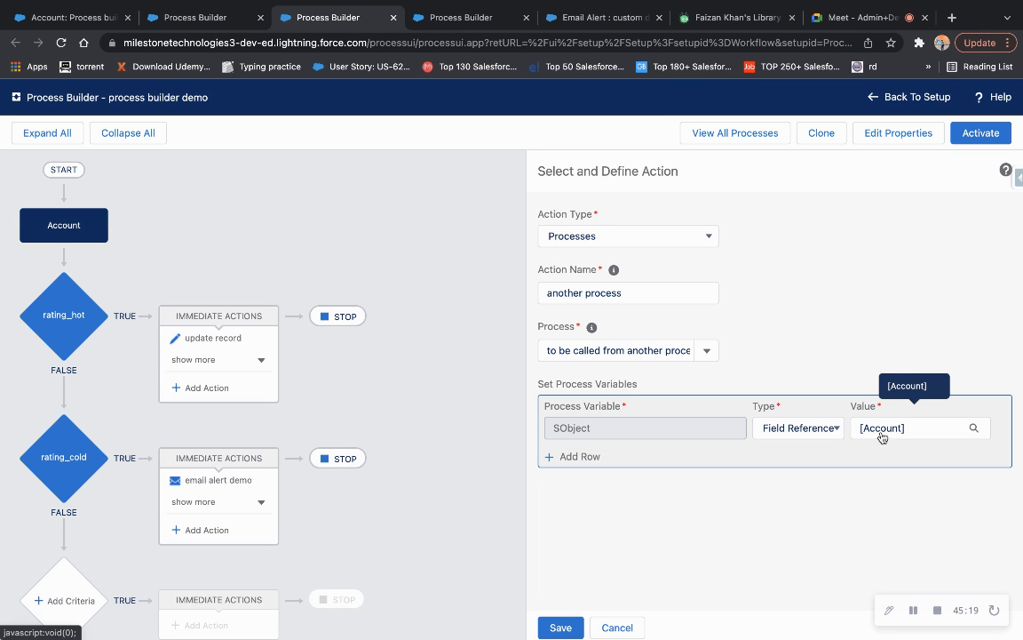
pyautogui.click(558, 628)
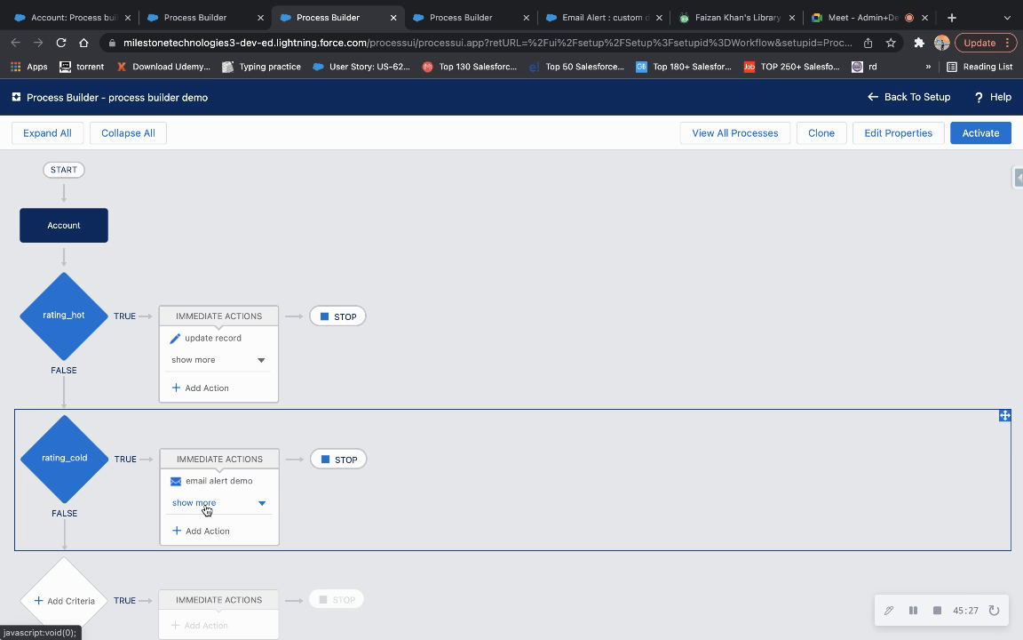
pyautogui.click(976, 142)
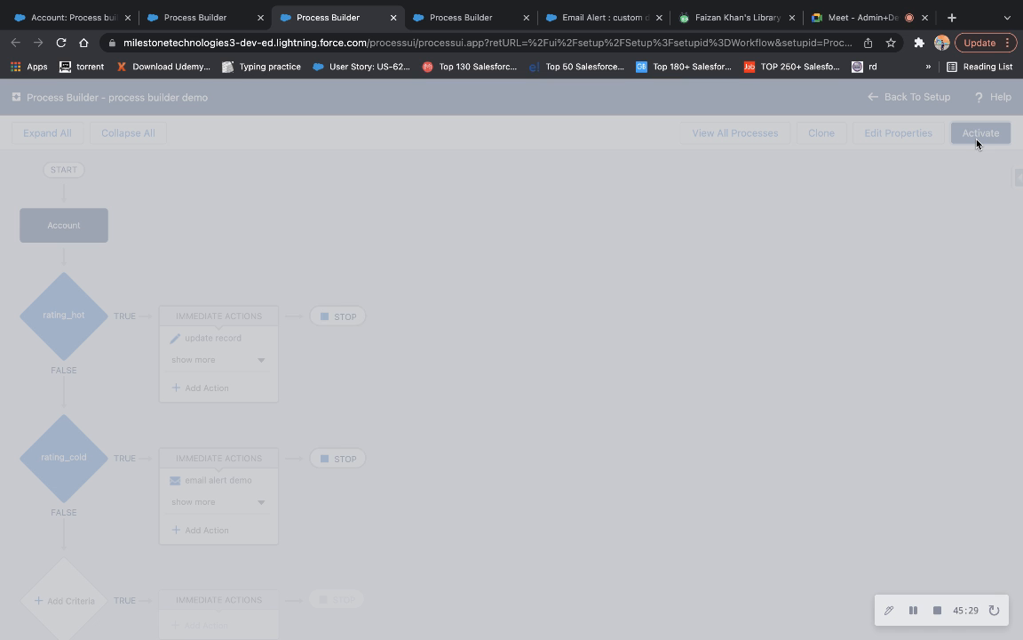
pyautogui.click(697, 435)
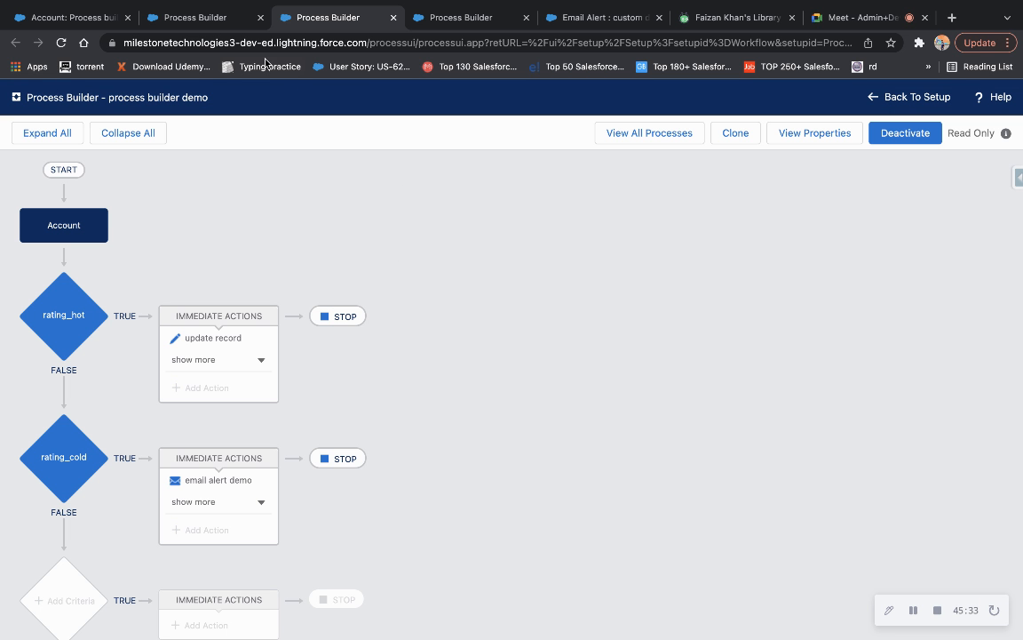
# Try Rating Hot on the Process builder test account, cancel the edit, and go to Accounts home.
pyautogui.click(178, 17)
pyautogui.click(91, 20)
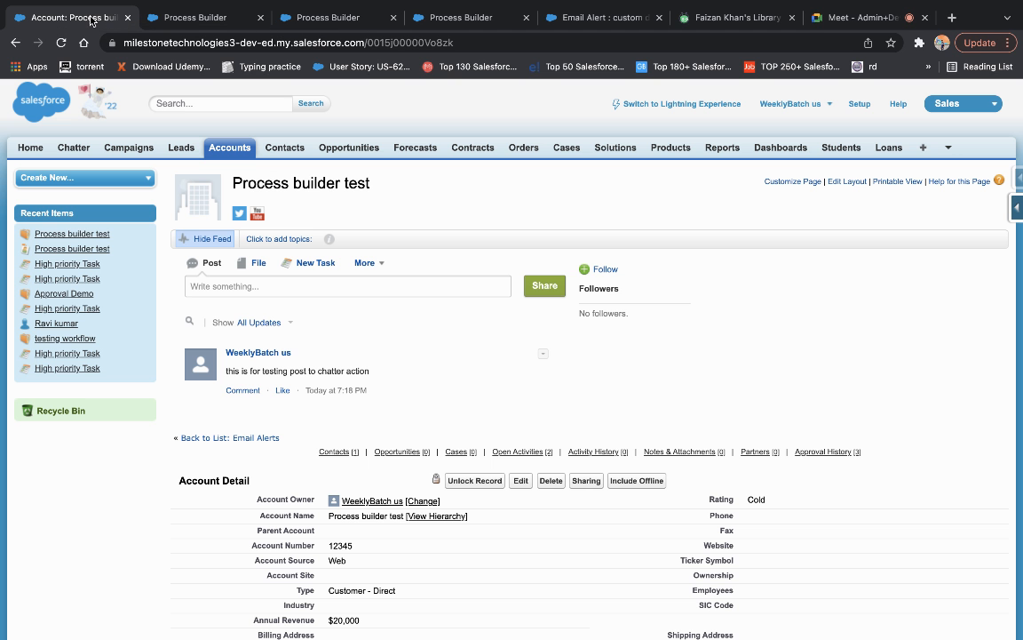
pyautogui.scroll(-4, 489, 396)
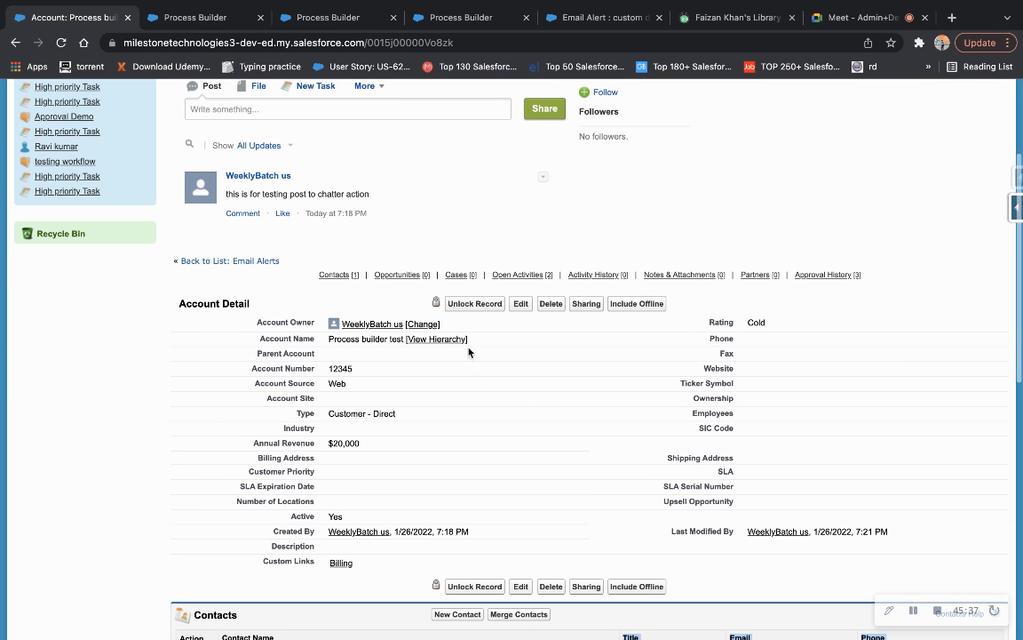
pyautogui.click(521, 305)
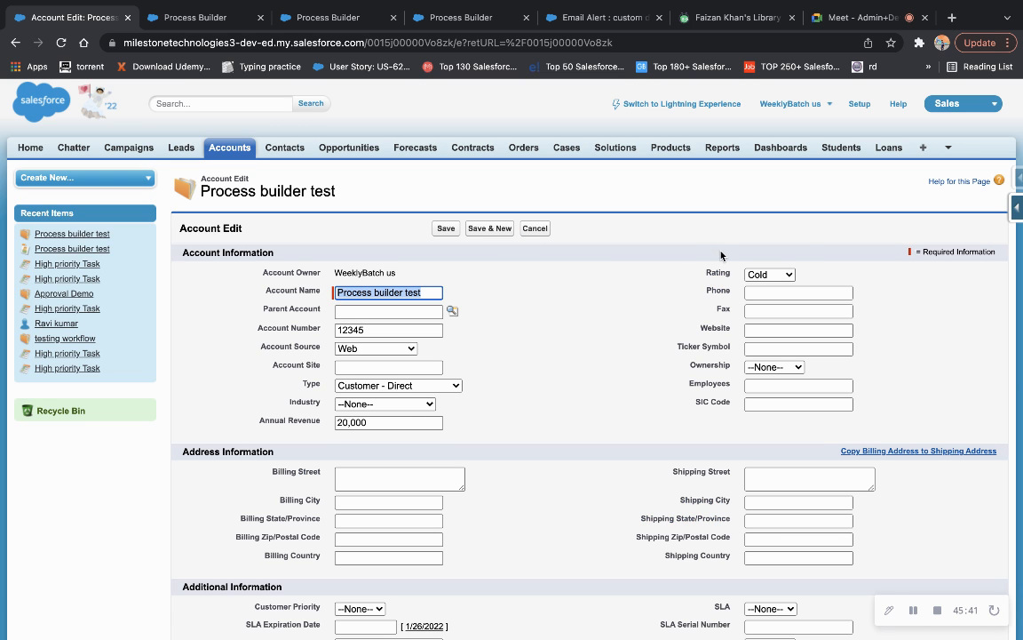
pyautogui.click(763, 273)
pyautogui.click(762, 243)
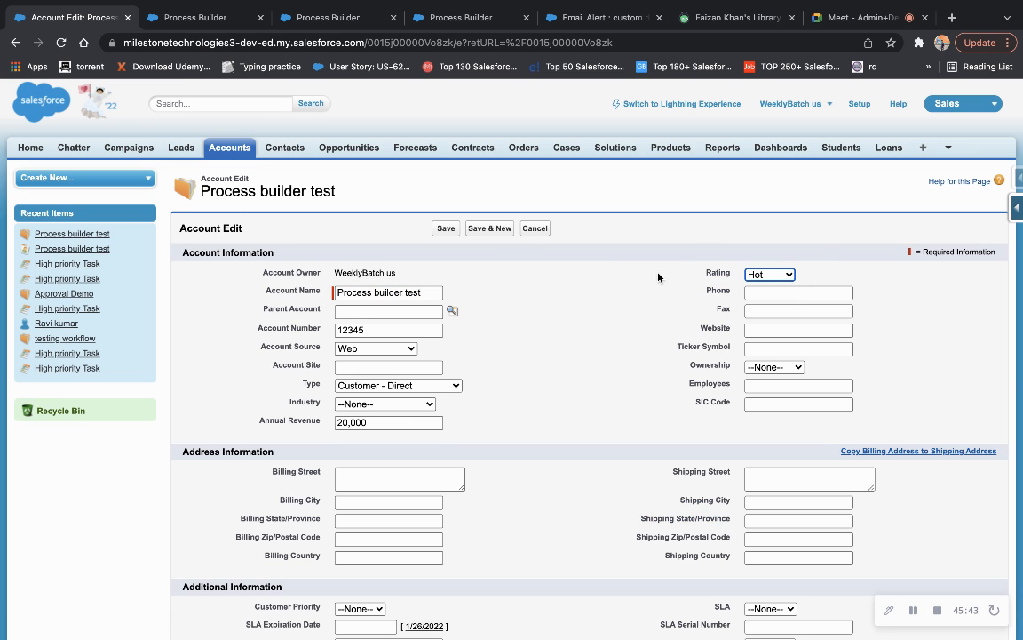
pyautogui.click(537, 228)
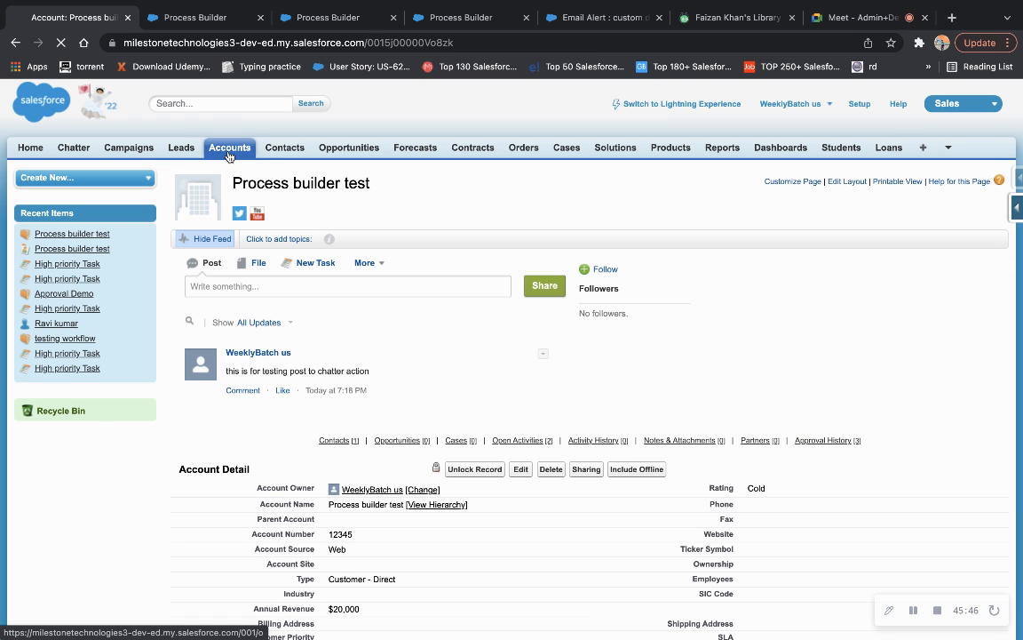
pyautogui.click(228, 153)
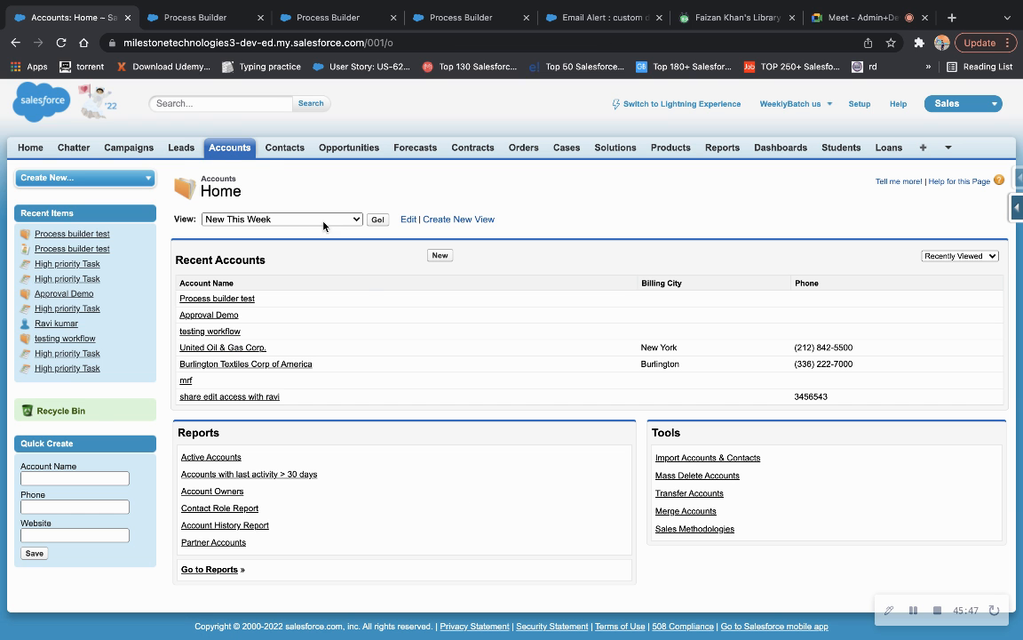
# Start a new account named 'process test' and set its Rating to Cold.
pyautogui.click(439, 255)
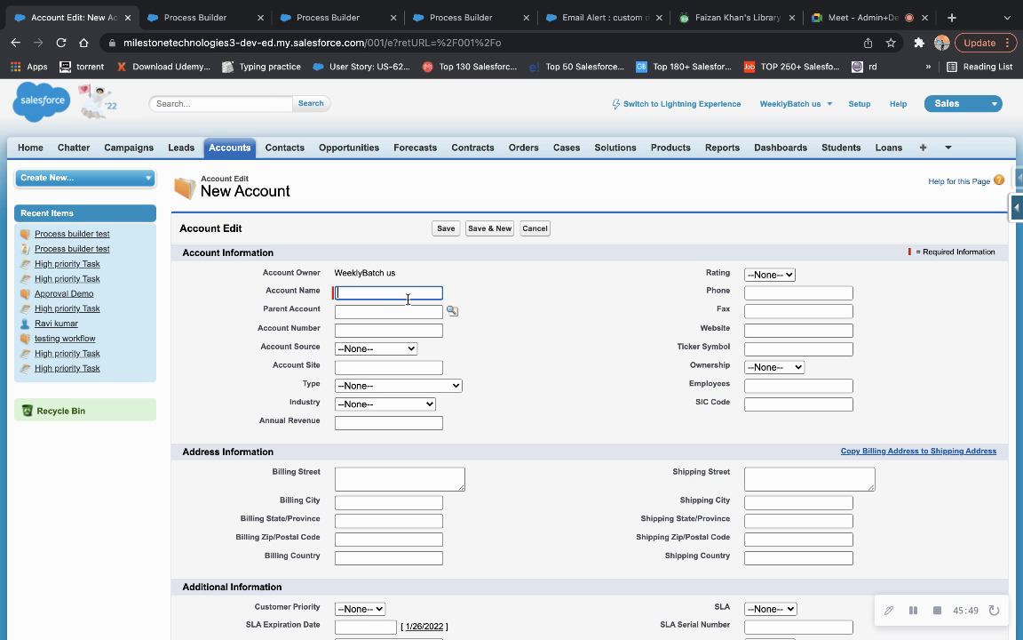
pyautogui.write('pro')
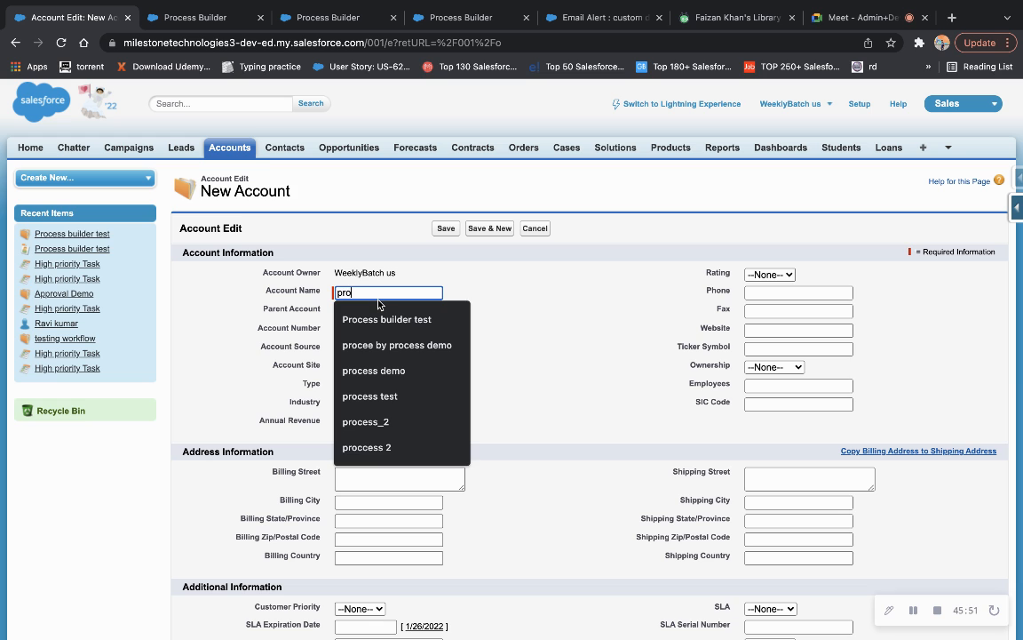
pyautogui.write('cess test')
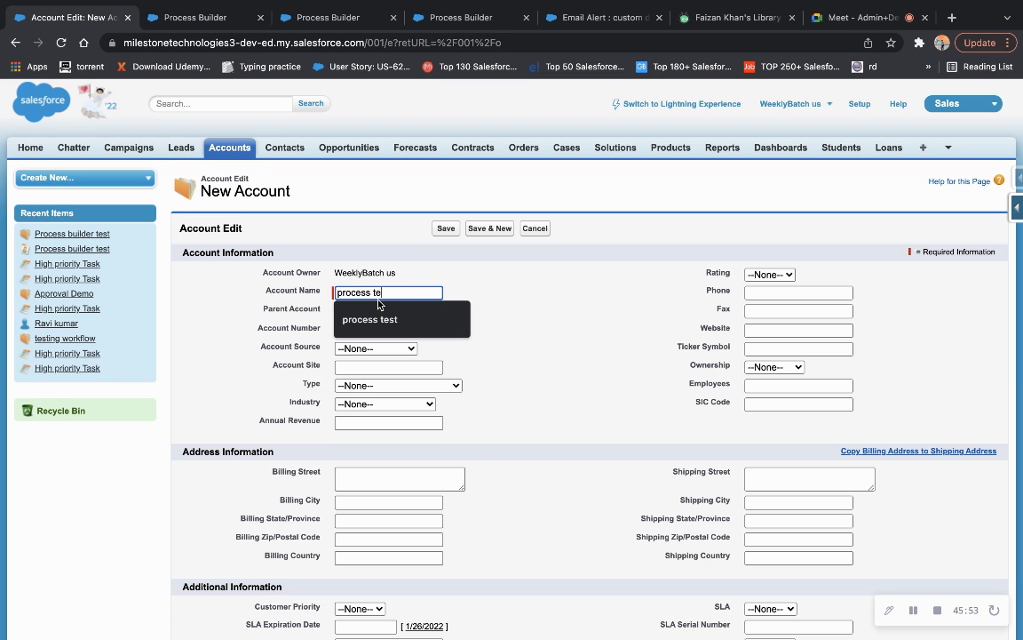
pyautogui.click(769, 275)
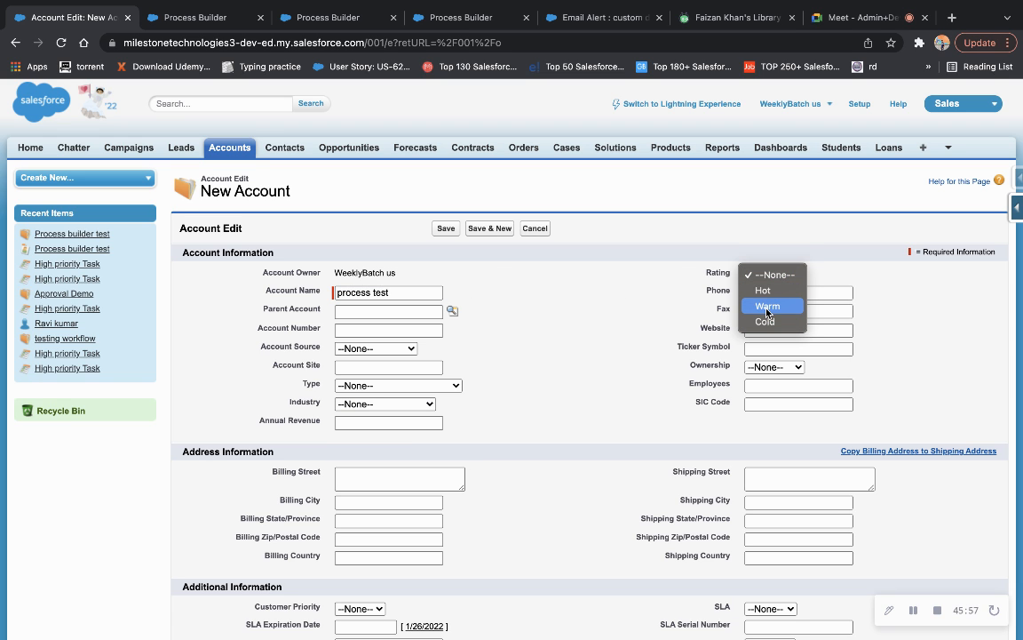
pyautogui.click(327, 15)
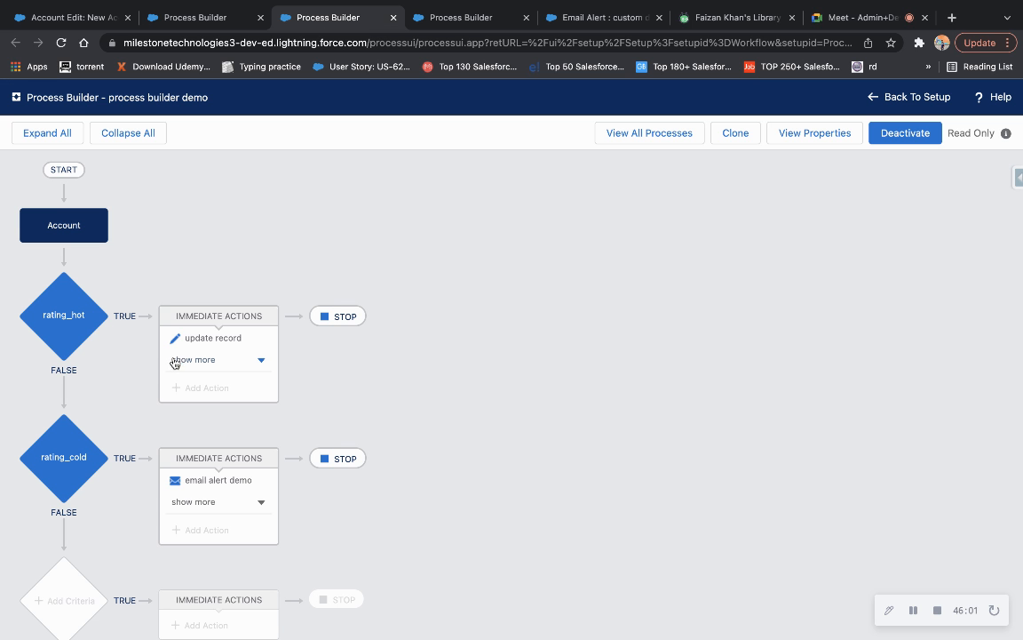
pyautogui.click(216, 25)
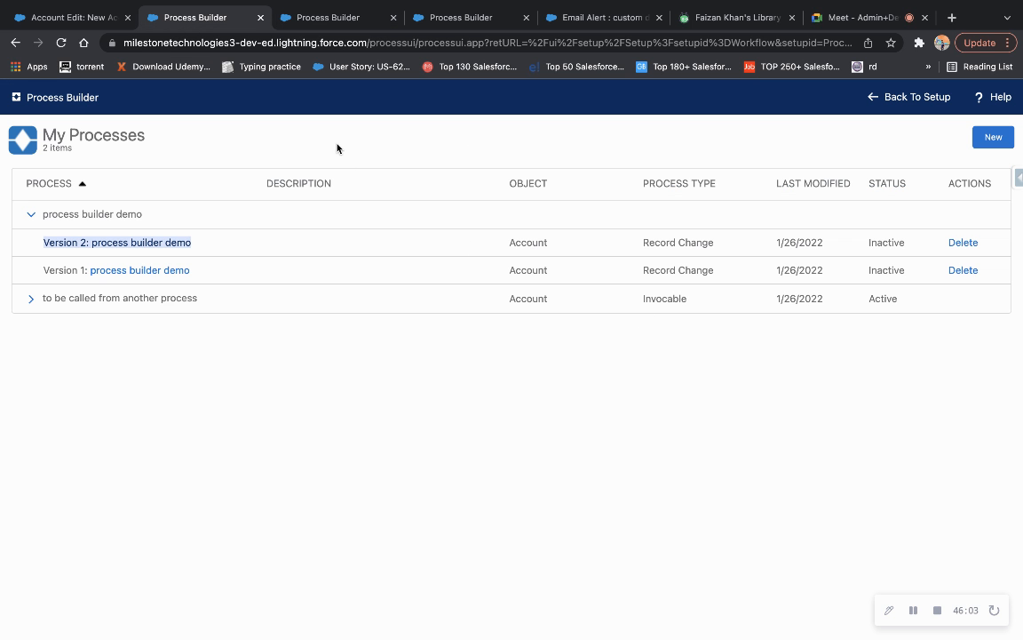
pyautogui.click(75, 22)
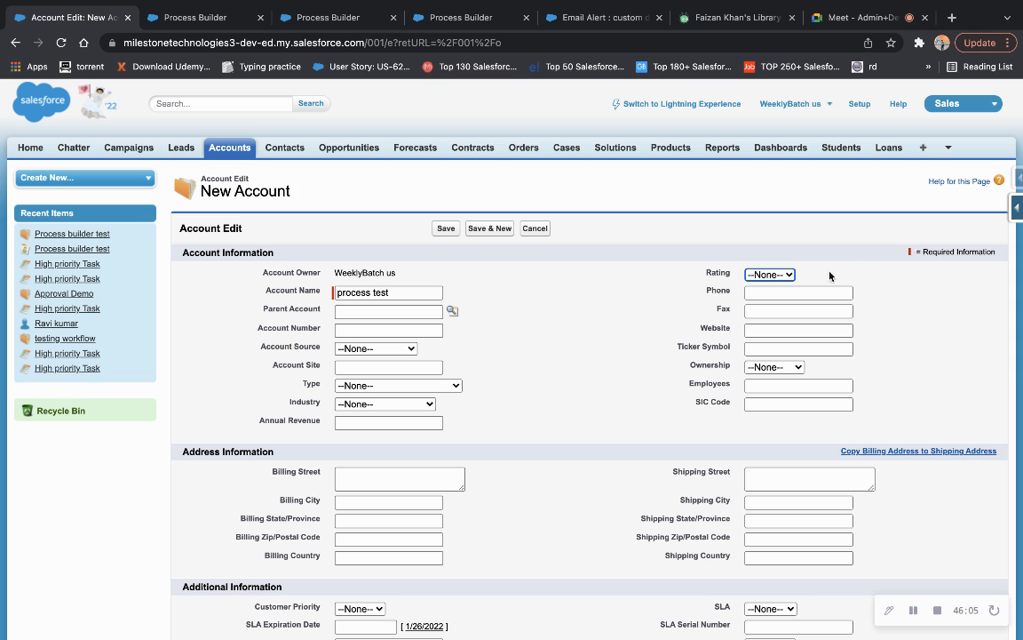
pyautogui.click(790, 277)
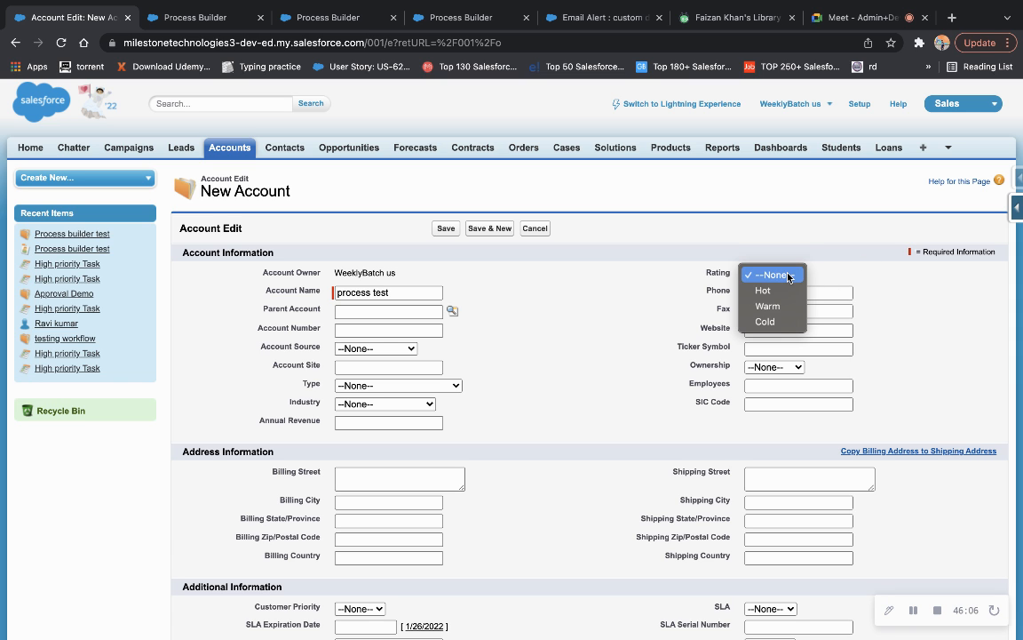
pyautogui.click(766, 322)
# Enter Account Number 12345 and Annual Revenue 20000, set Active to Yes, and save.
pyautogui.click(374, 331)
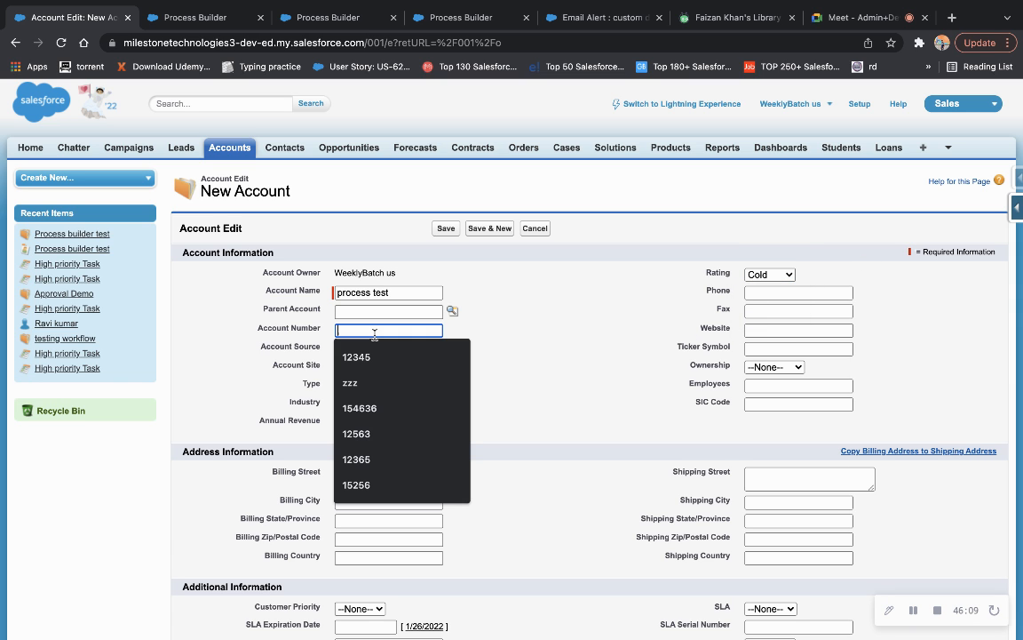
pyautogui.click(368, 356)
pyautogui.click(389, 423)
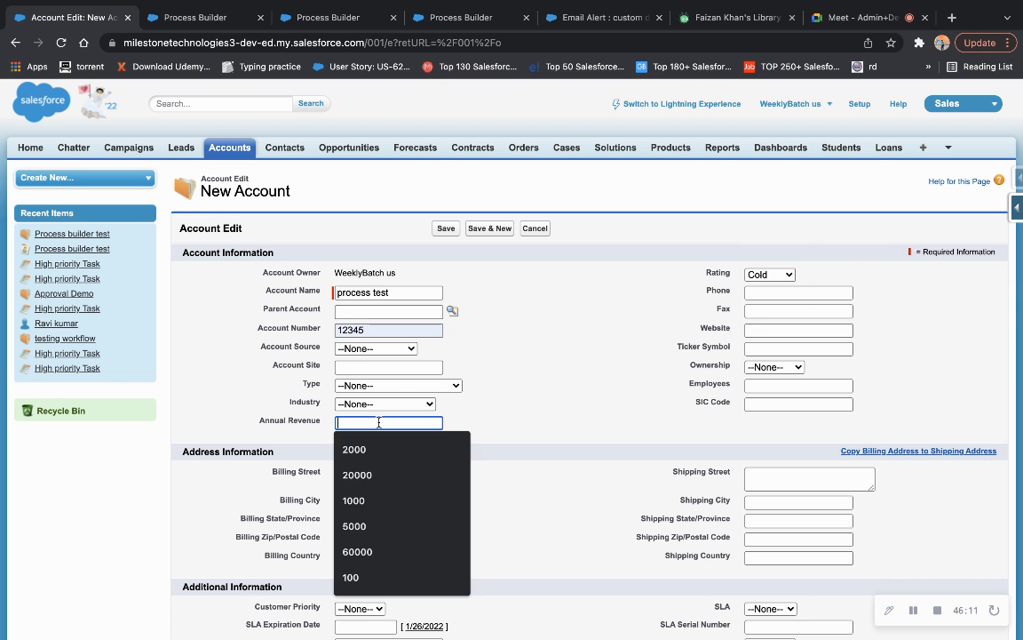
pyautogui.click(370, 474)
pyautogui.scroll(-5, 500, 459)
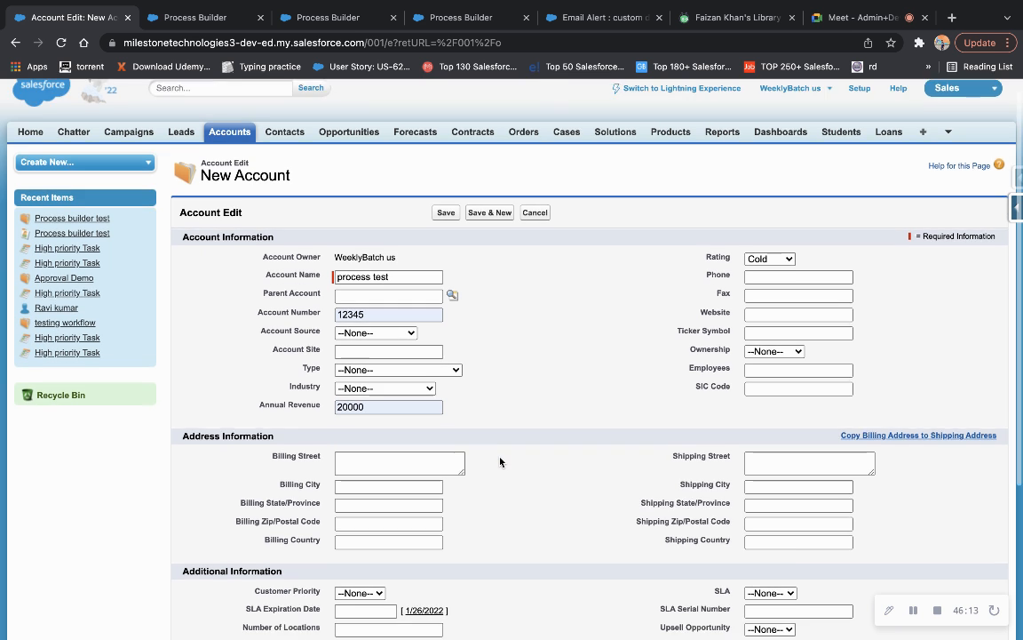
pyautogui.click(360, 428)
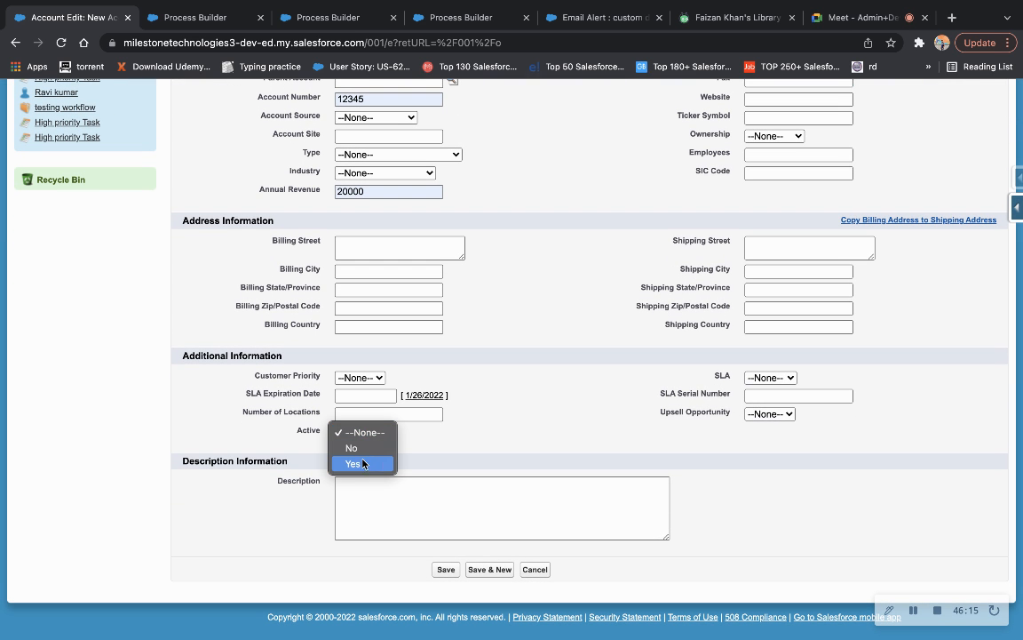
pyautogui.click(359, 470)
pyautogui.scroll(5, 599, 362)
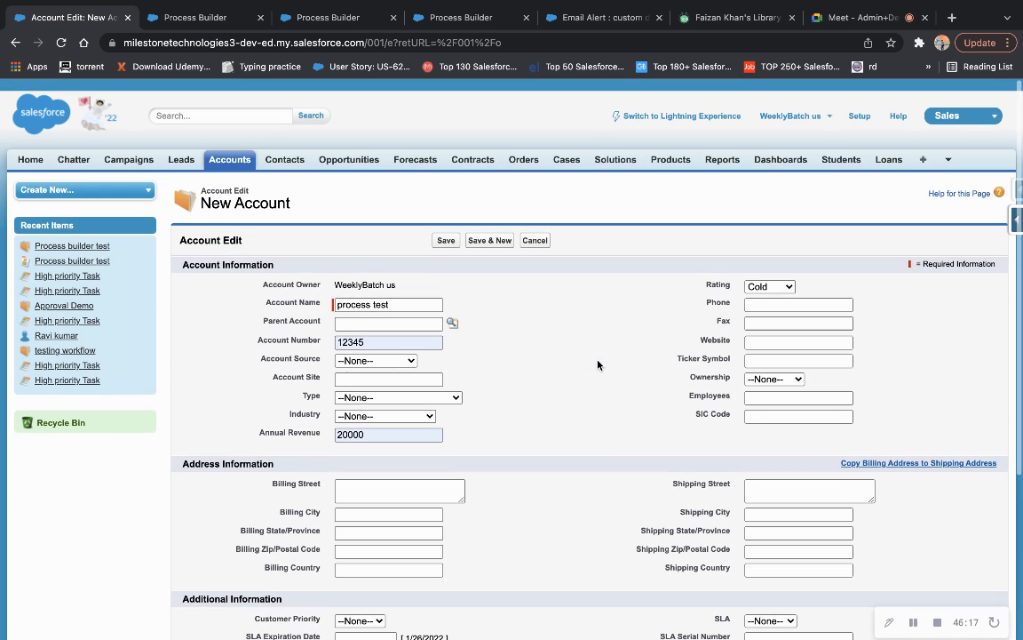
pyautogui.click(446, 229)
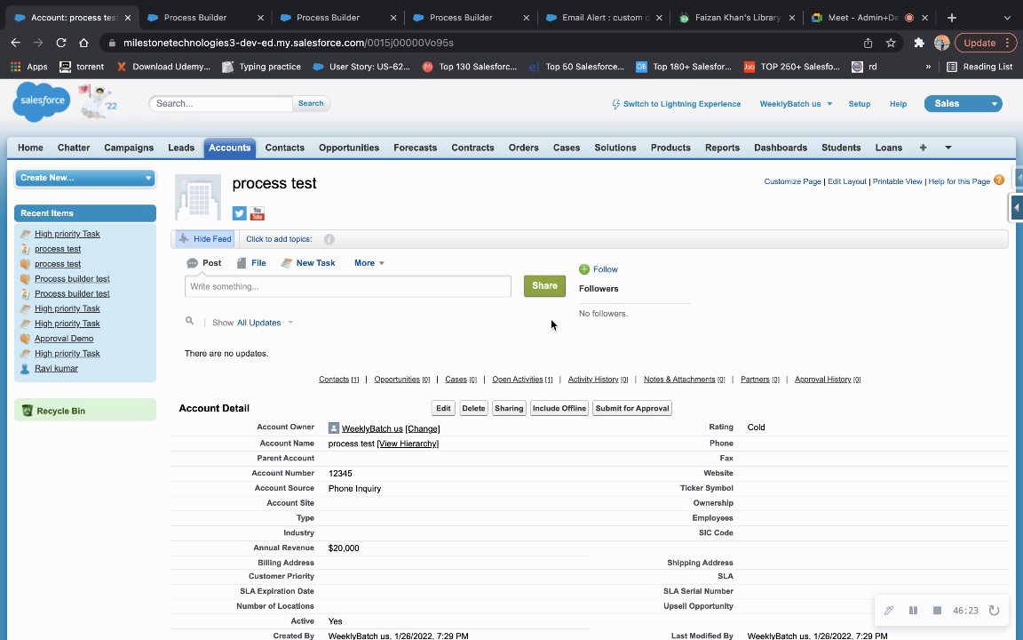
# Check the process test account's Opportunities related list, then return to the process builder demo flow.
pyautogui.scroll(-5, 576, 395)
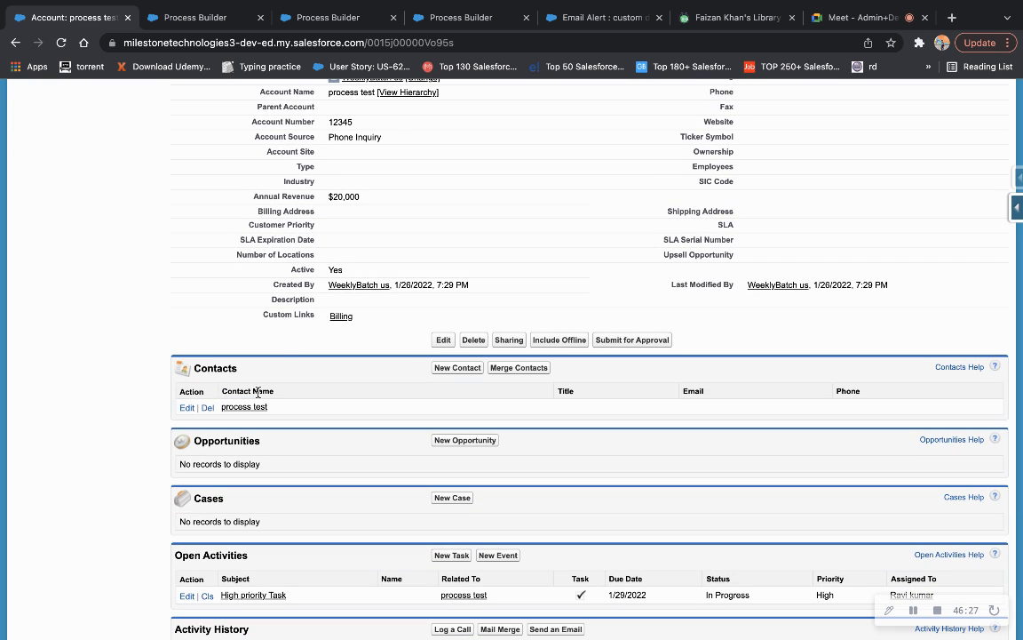
pyautogui.scroll(-2, 307, 411)
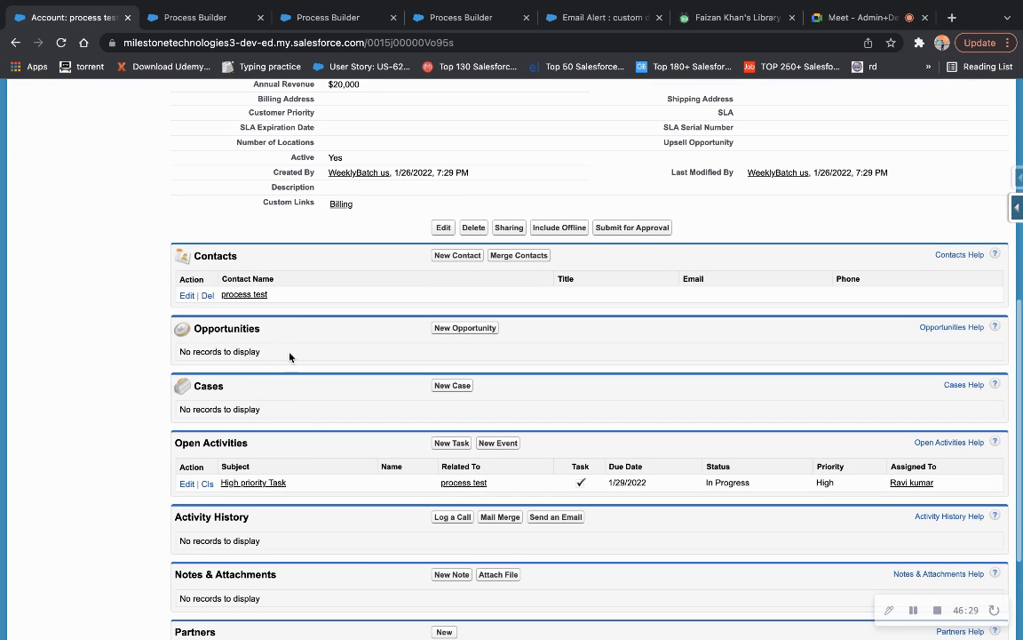
pyautogui.scroll(2, 311, 348)
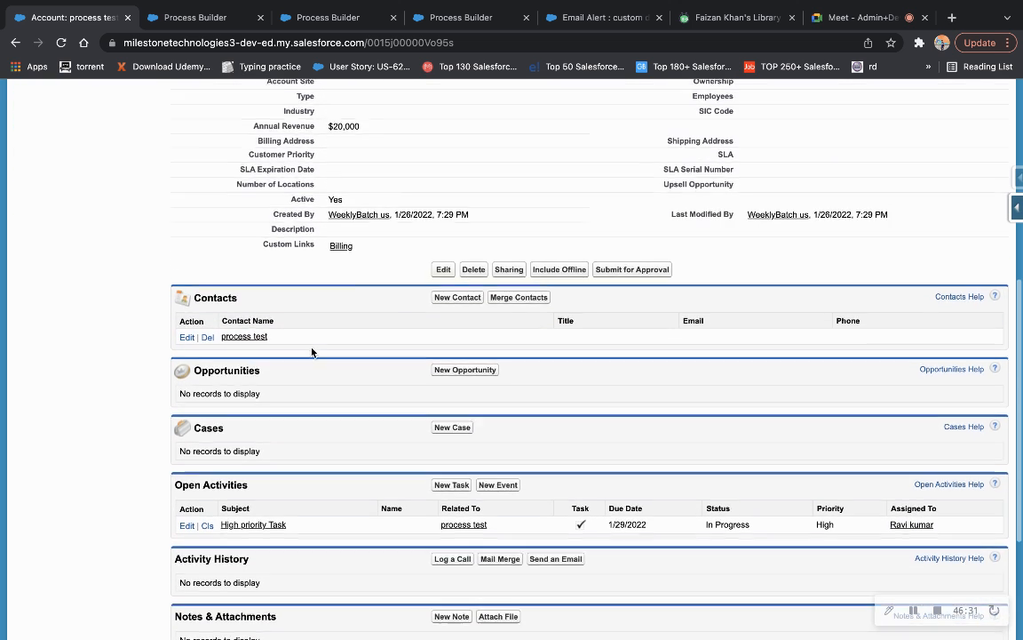
pyautogui.scroll(3, 311, 351)
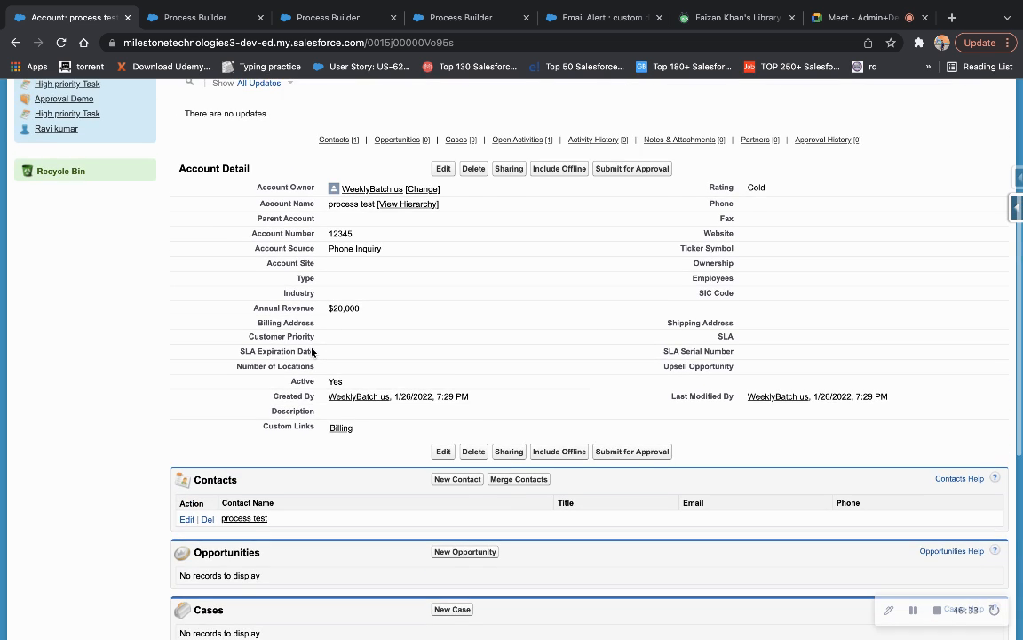
pyautogui.scroll(-2, 310, 349)
pyautogui.click(324, 17)
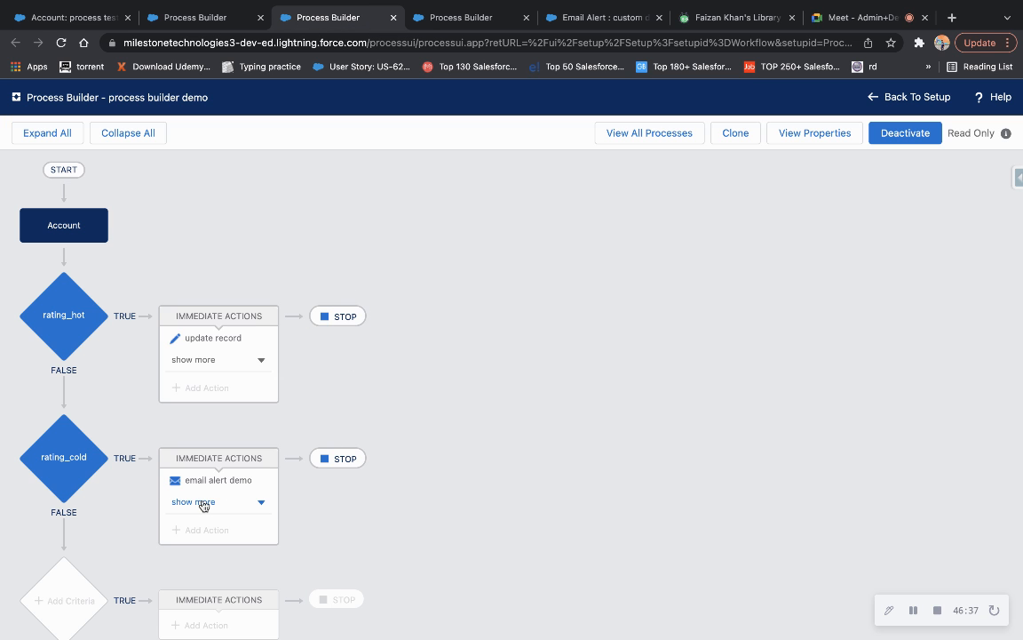
# Inspect rating_cold's 'another process' action and the invocable process's create_opportunity settings (Stage Qualification, Best Case).
pyautogui.click(200, 503)
pyautogui.click(224, 530)
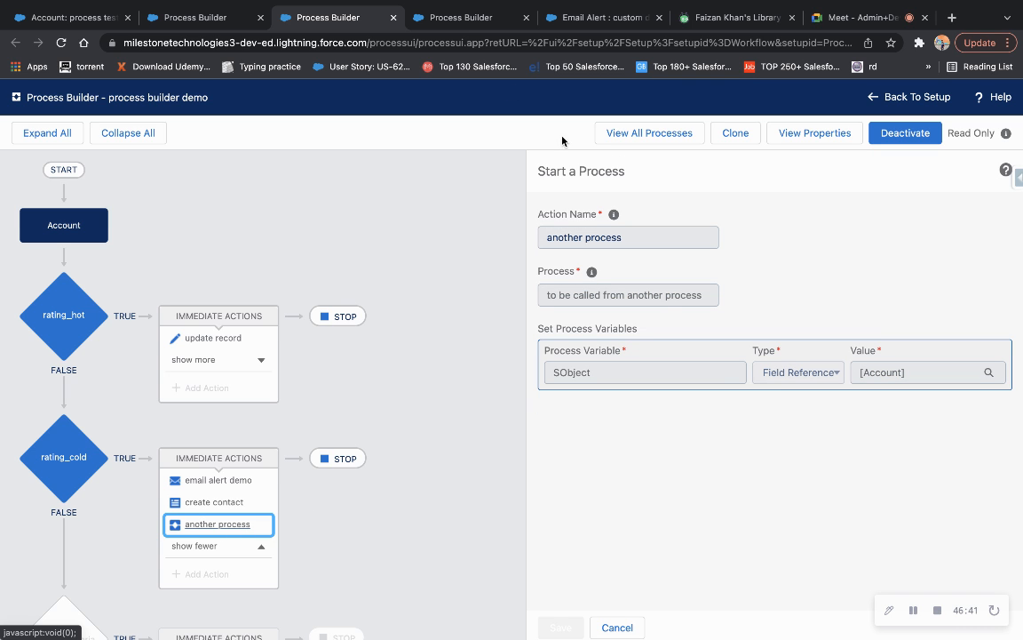
pyautogui.click(477, 25)
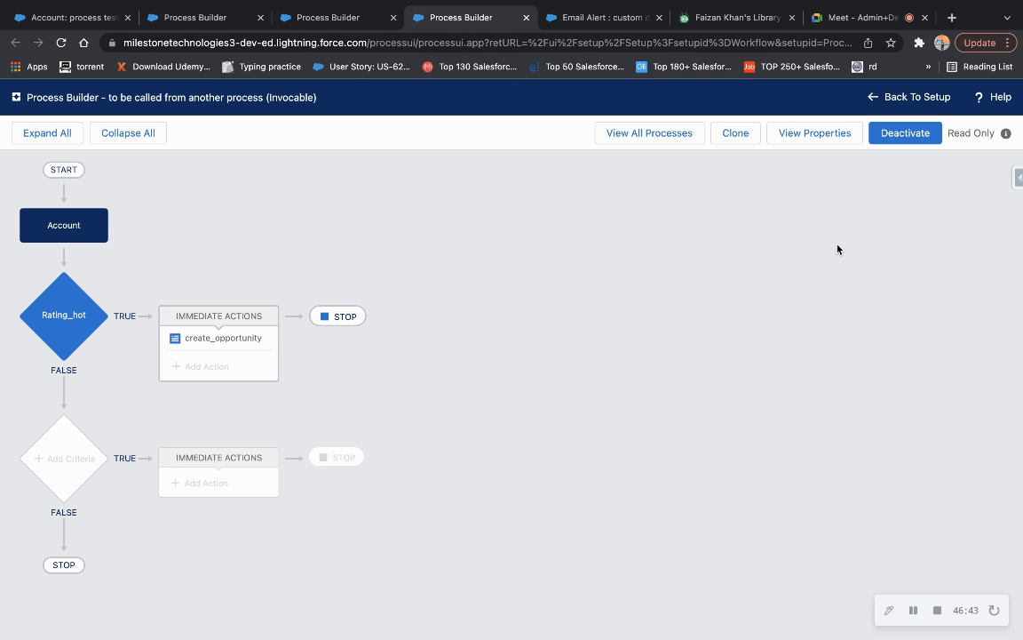
pyautogui.click(220, 337)
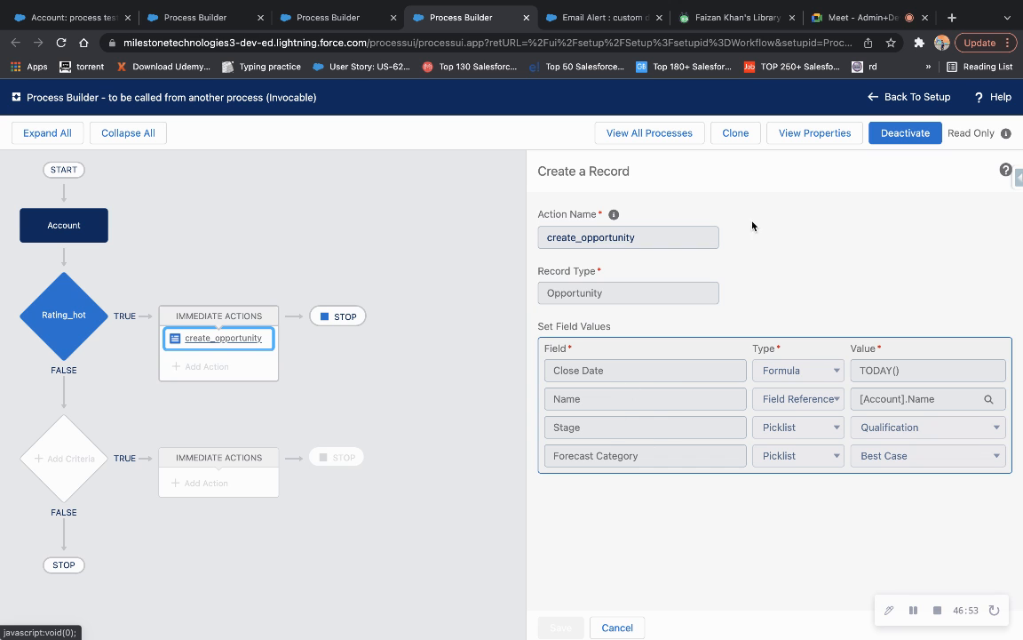
pyautogui.click(75, 17)
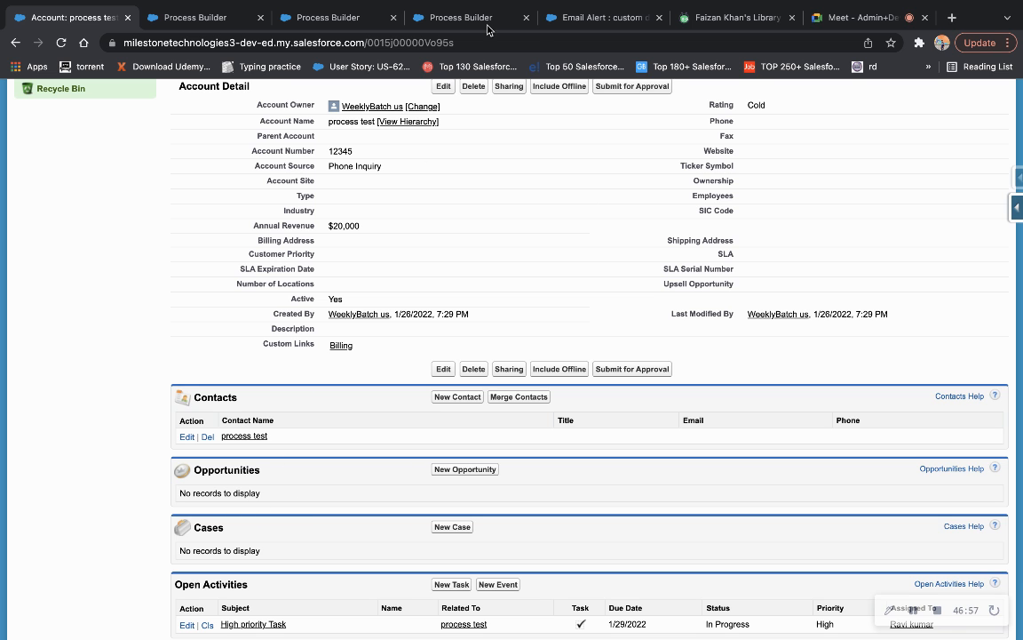
pyautogui.click(428, 16)
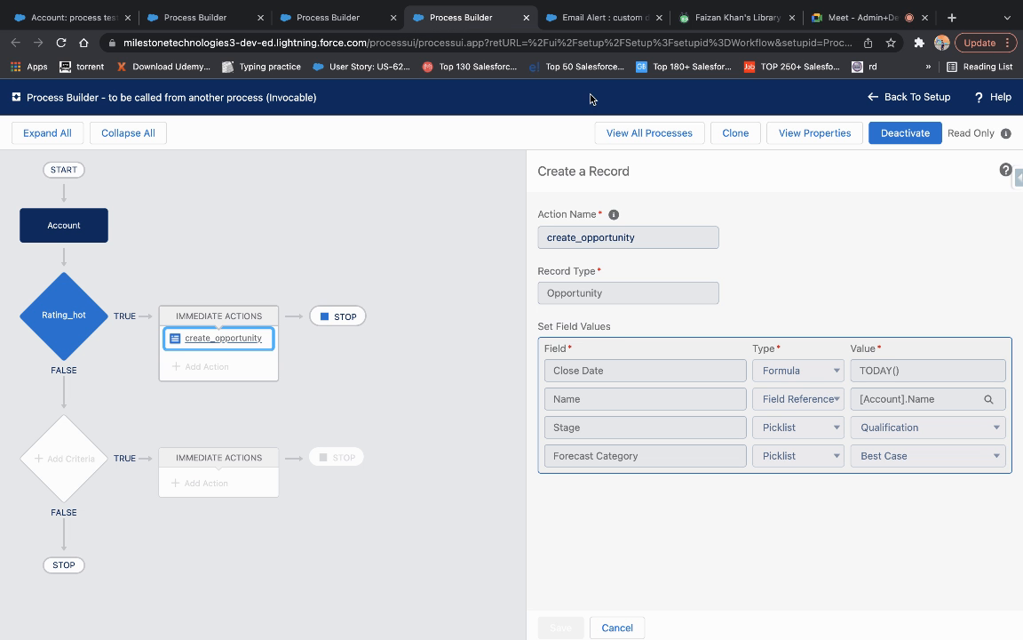
# Clone the invocable process as a new version and open its create_opportunity action.
pyautogui.click(736, 133)
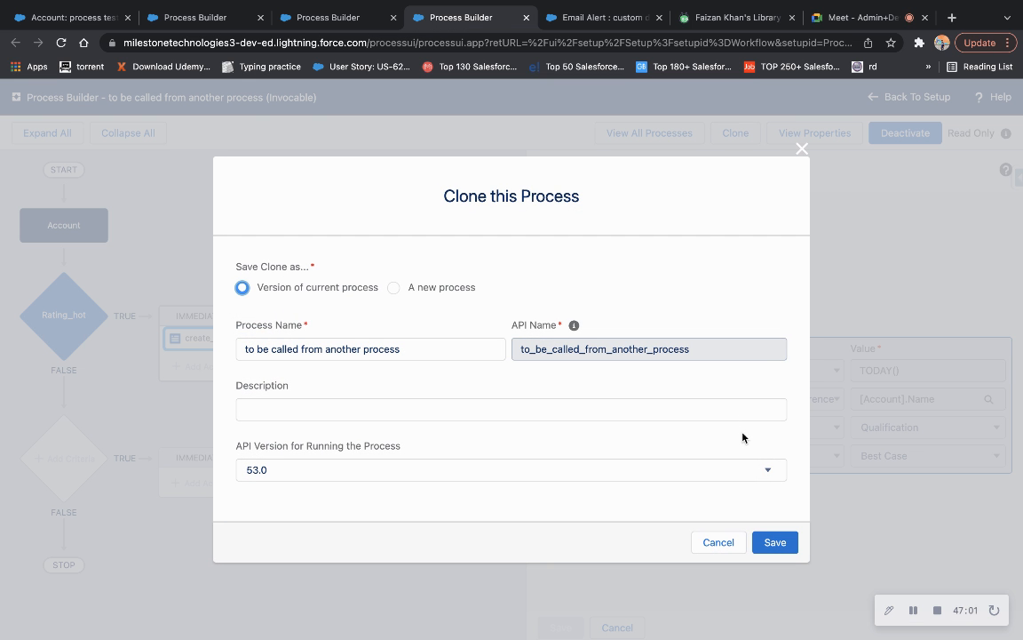
pyautogui.click(775, 542)
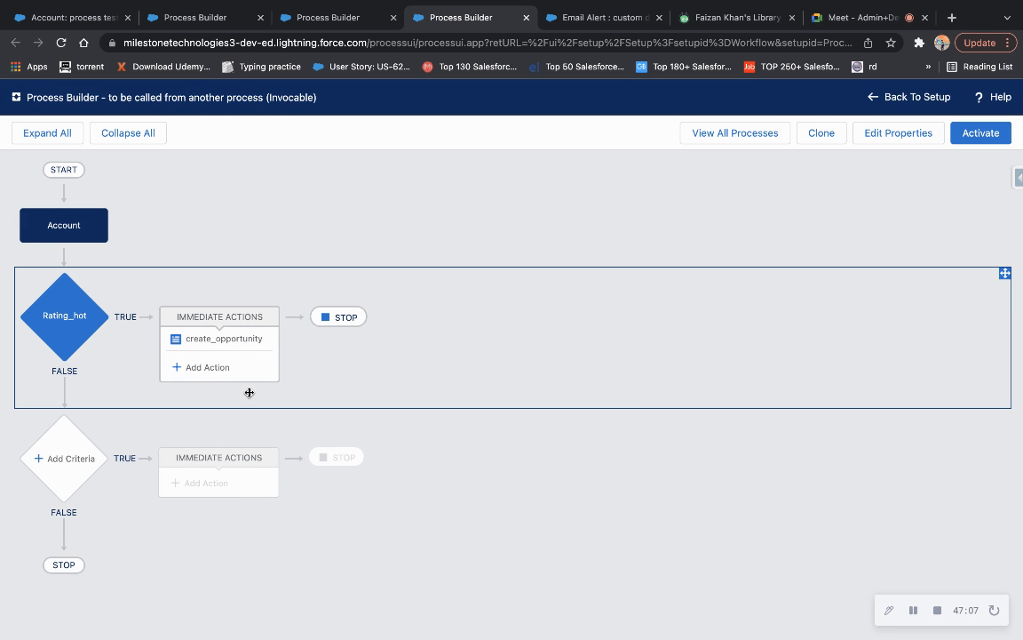
pyautogui.click(213, 342)
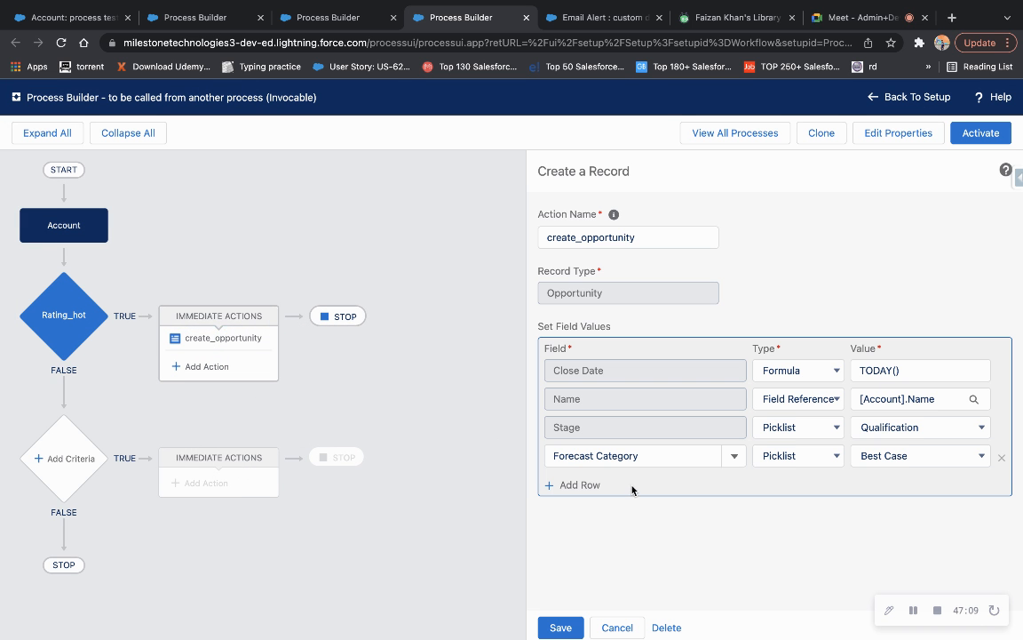
# Add an Account ID row referencing [Account].Id to create_opportunity, then activate this version.
pyautogui.click(587, 485)
pyautogui.click(670, 487)
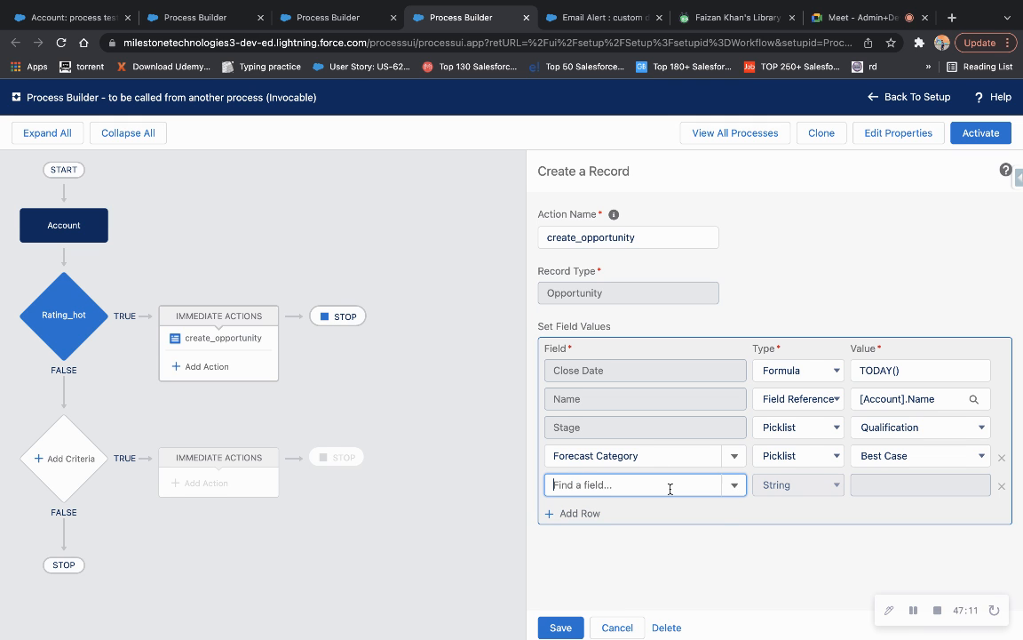
pyautogui.click(621, 512)
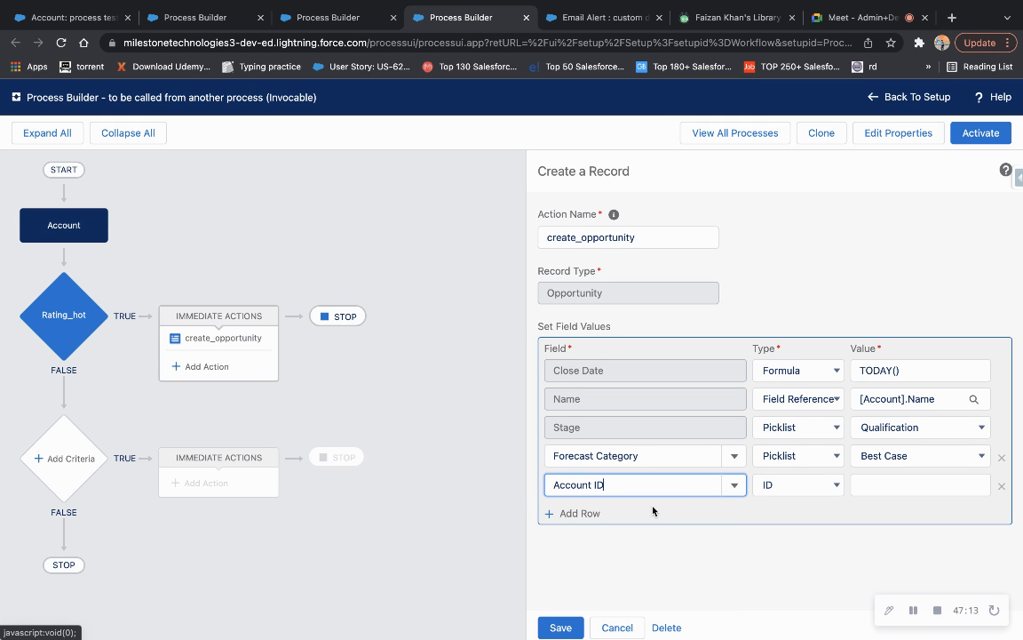
pyautogui.click(836, 487)
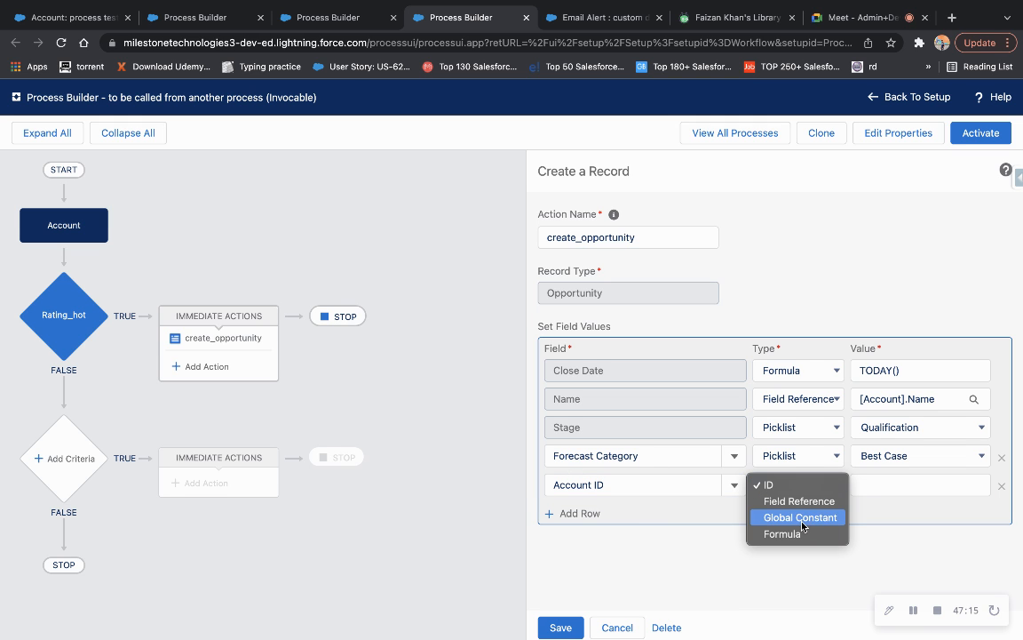
pyautogui.click(793, 501)
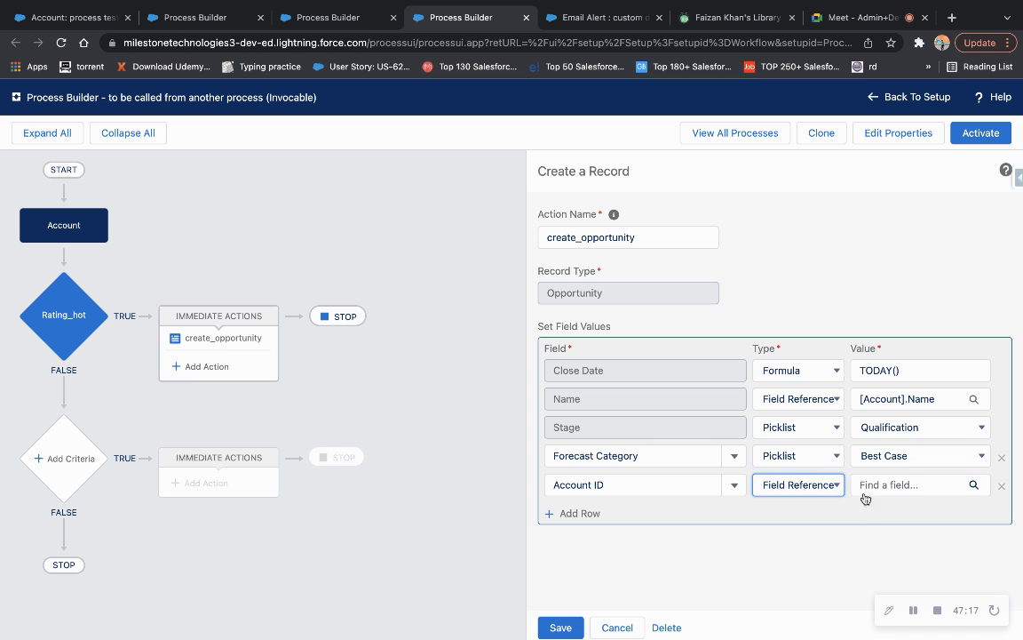
pyautogui.click(873, 486)
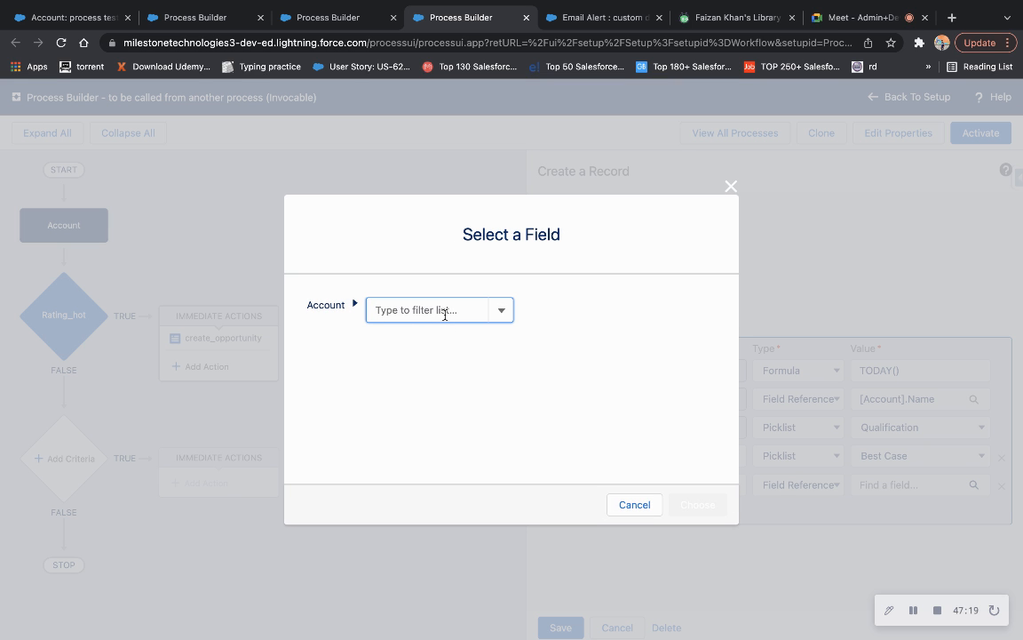
pyautogui.write('acc')
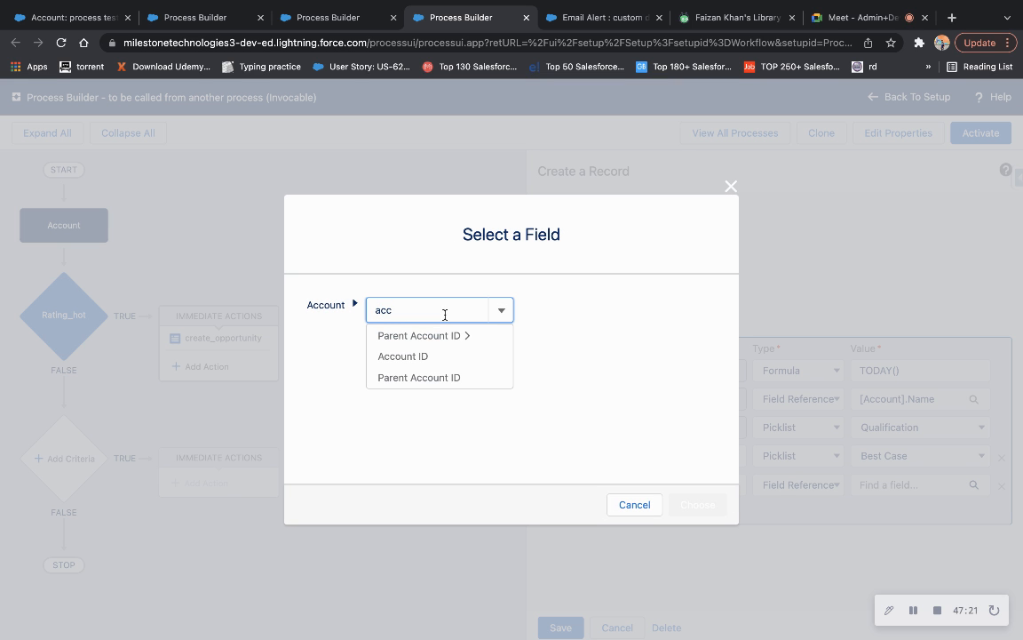
pyautogui.click(440, 356)
pyautogui.click(701, 507)
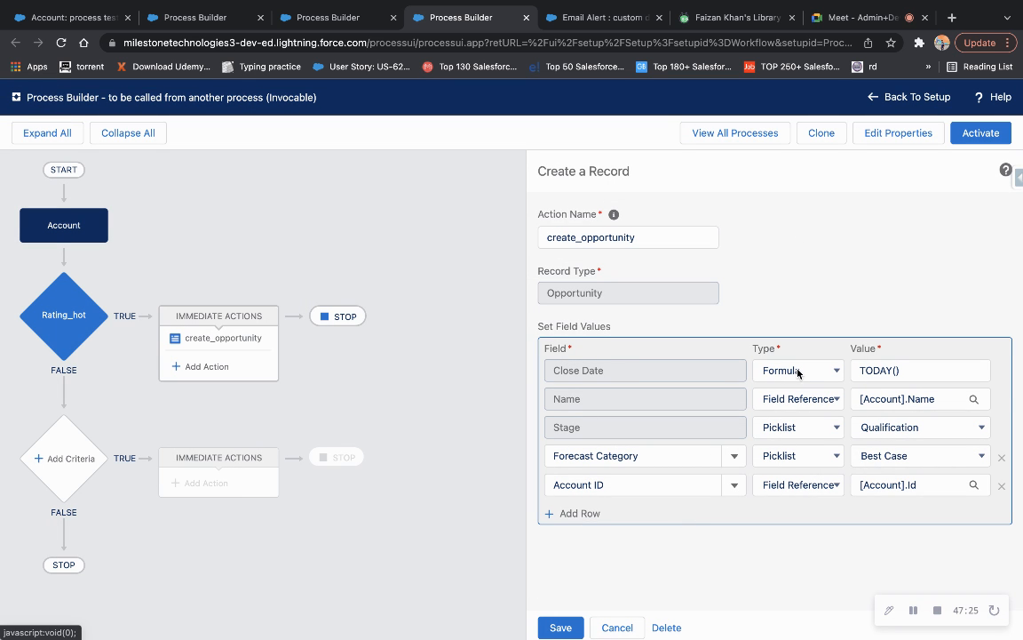
pyautogui.click(981, 132)
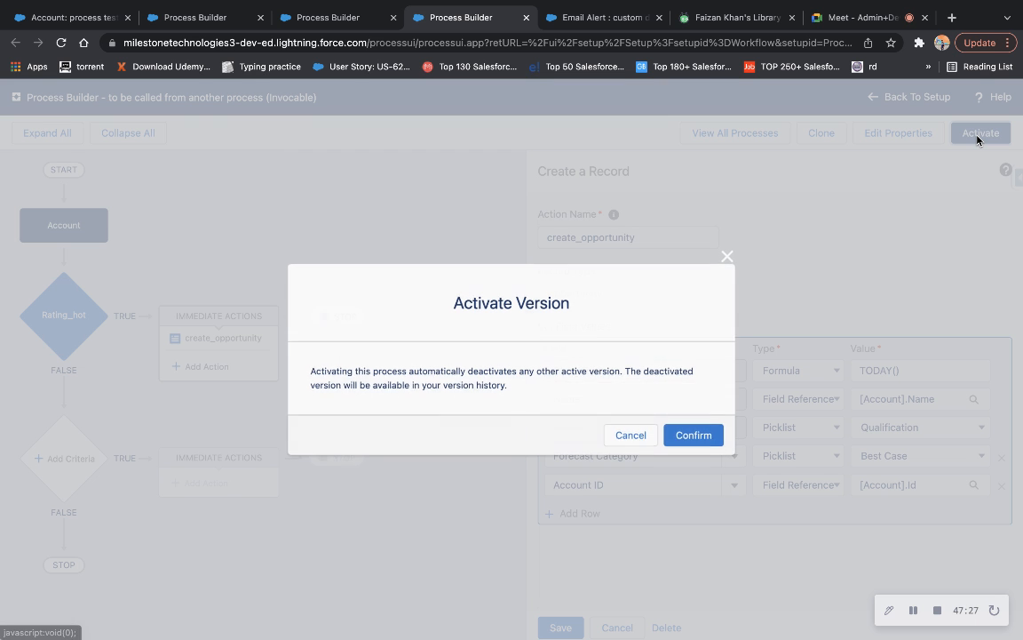
pyautogui.click(684, 437)
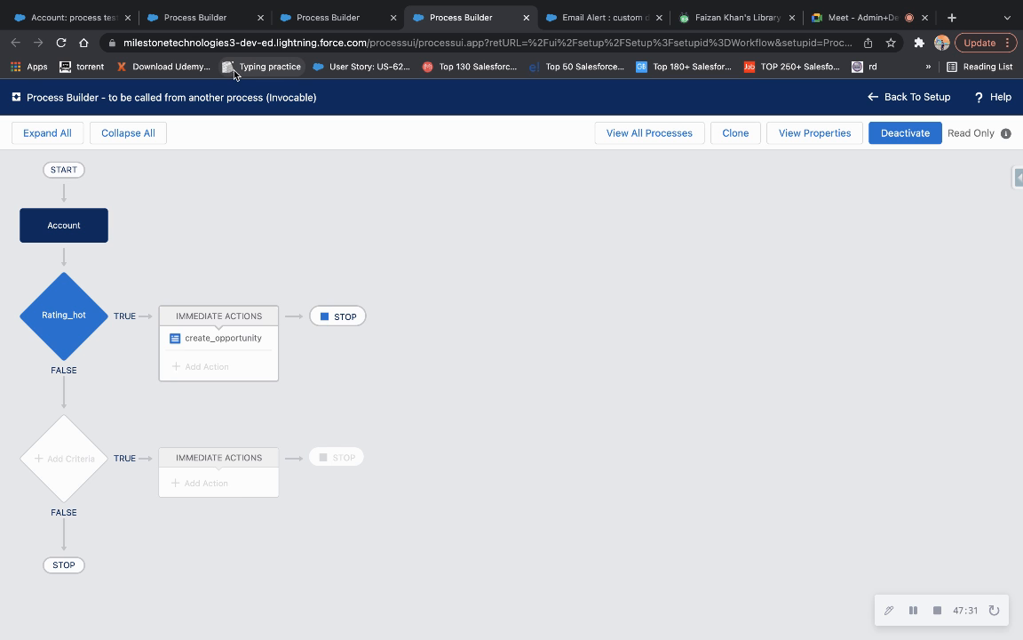
# From the Accounts home page, start a new account named 'process test 123'.
pyautogui.click(75, 17)
pyautogui.scroll(3, 367, 276)
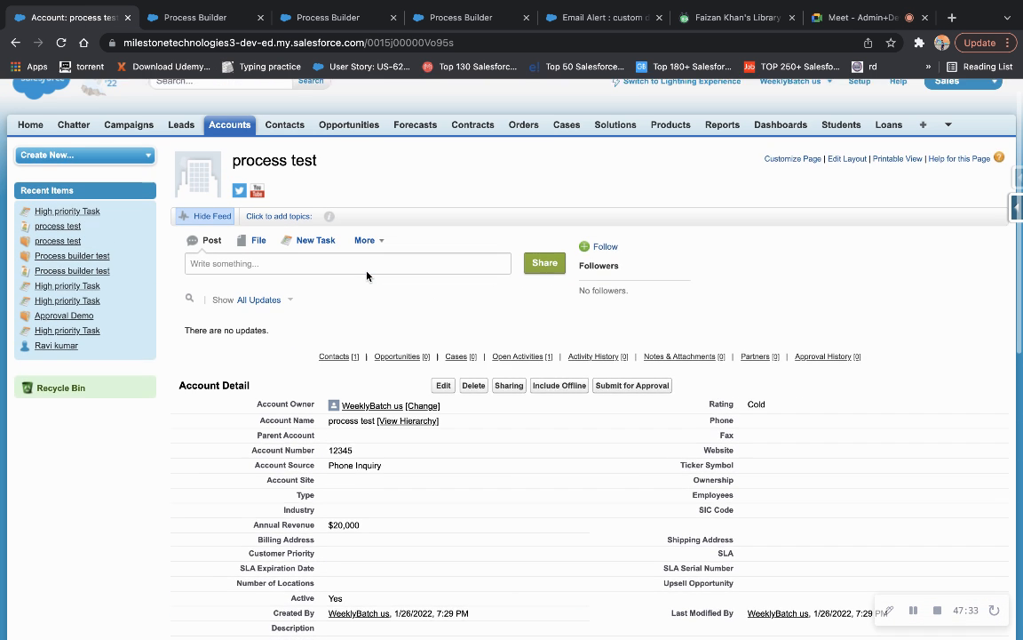
pyautogui.click(231, 149)
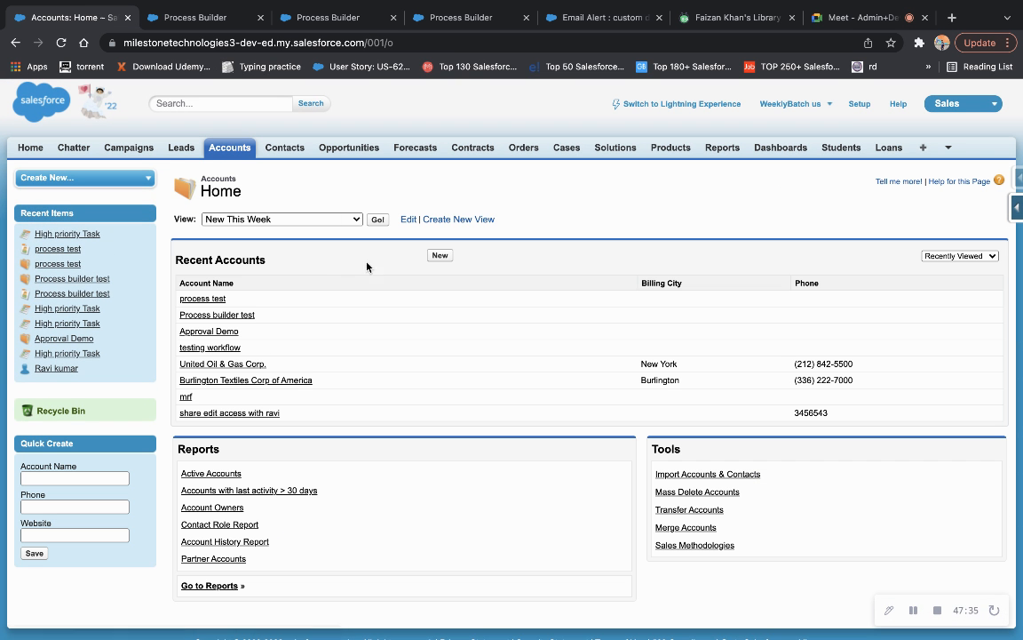
pyautogui.click(441, 258)
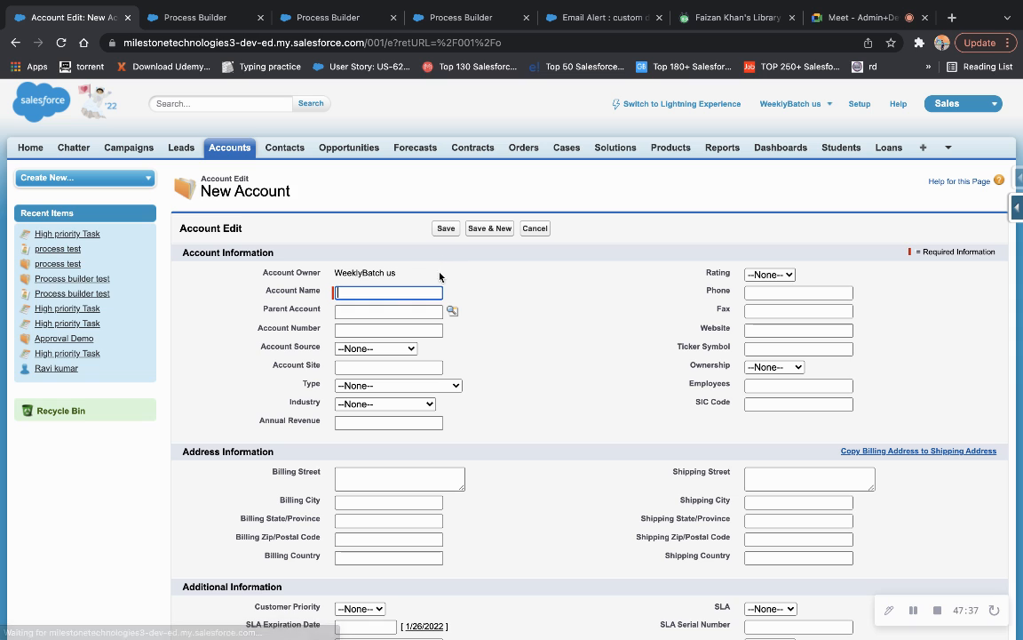
pyautogui.write('acc')
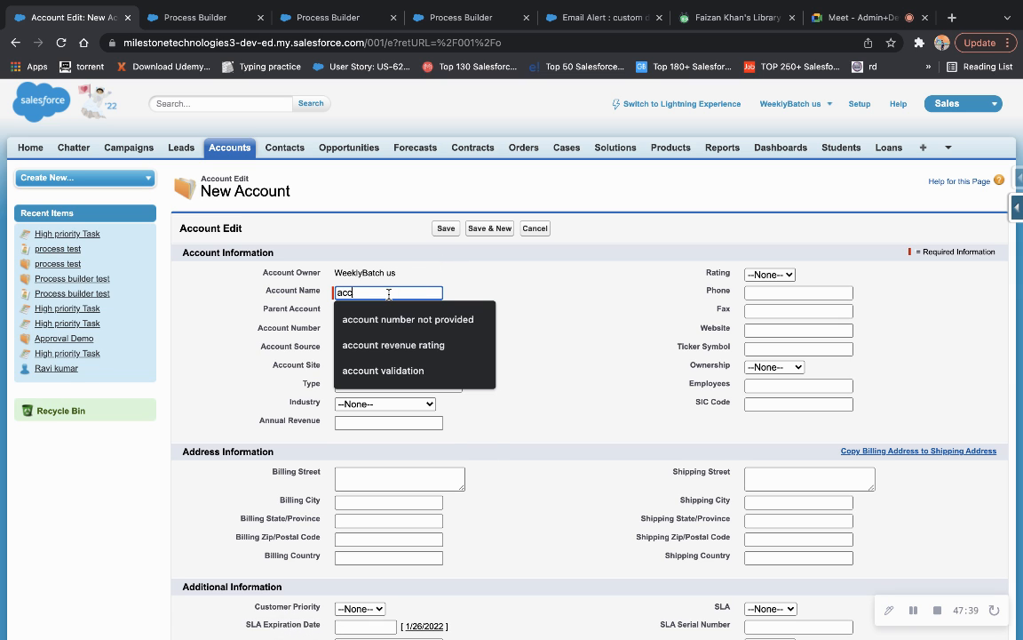
pyautogui.press('BackSpace')
pyautogui.press('BackSpace')
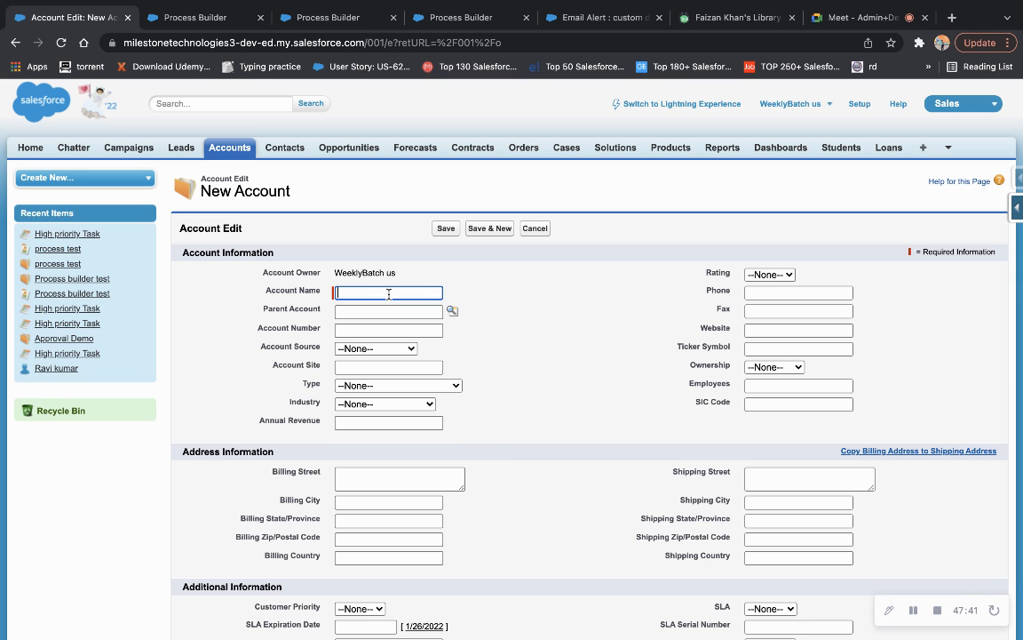
pyautogui.write('process')
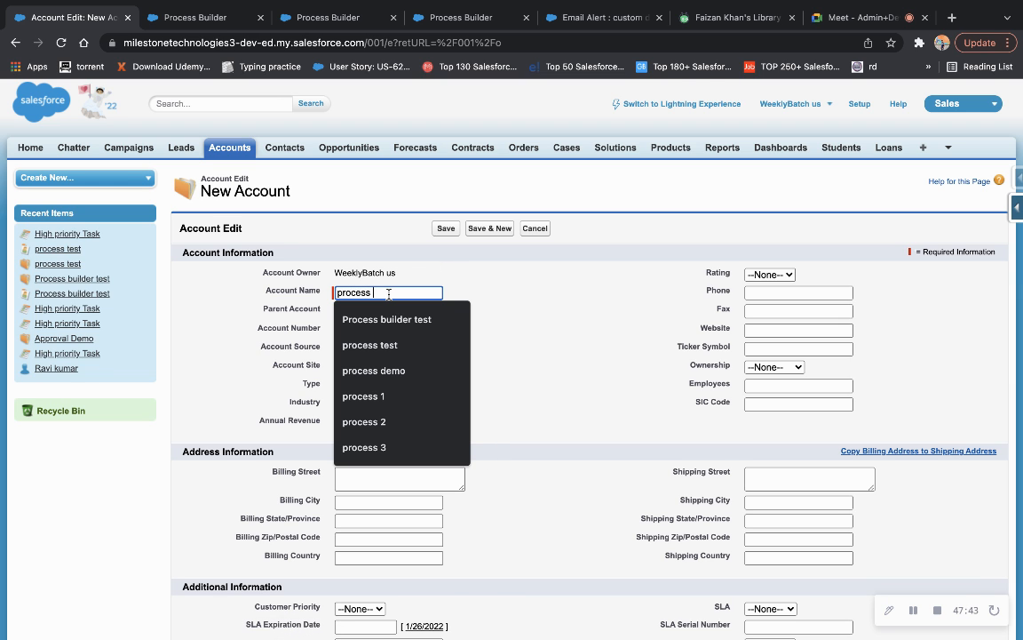
pyautogui.write(' test 123')
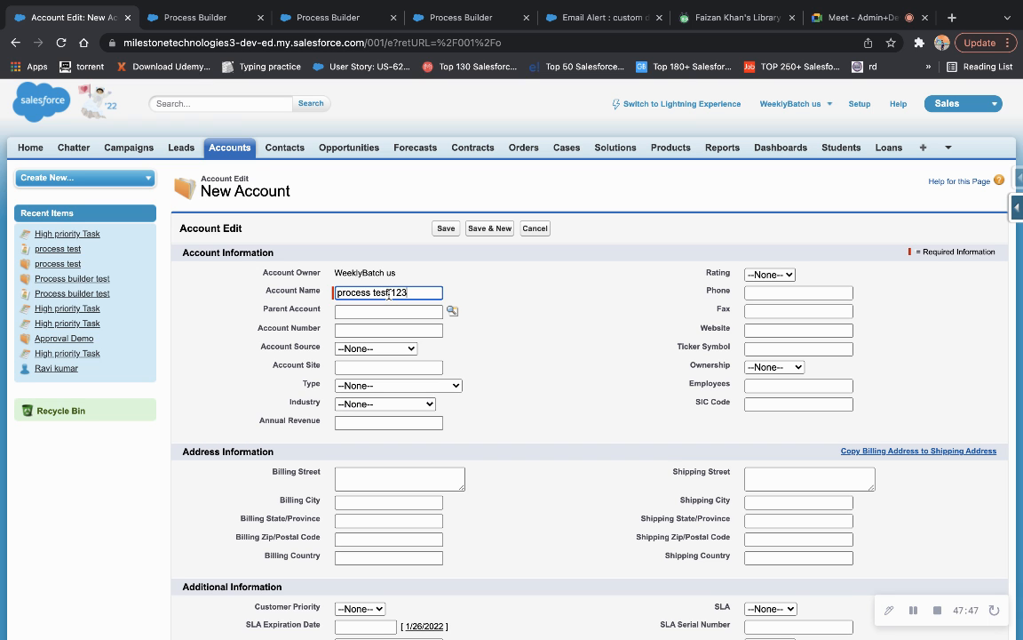
pyautogui.click(535, 298)
# Set Annual Revenue 20000, Active Yes and Rating Cold, then save the account.
pyautogui.scroll(-2, 500, 352)
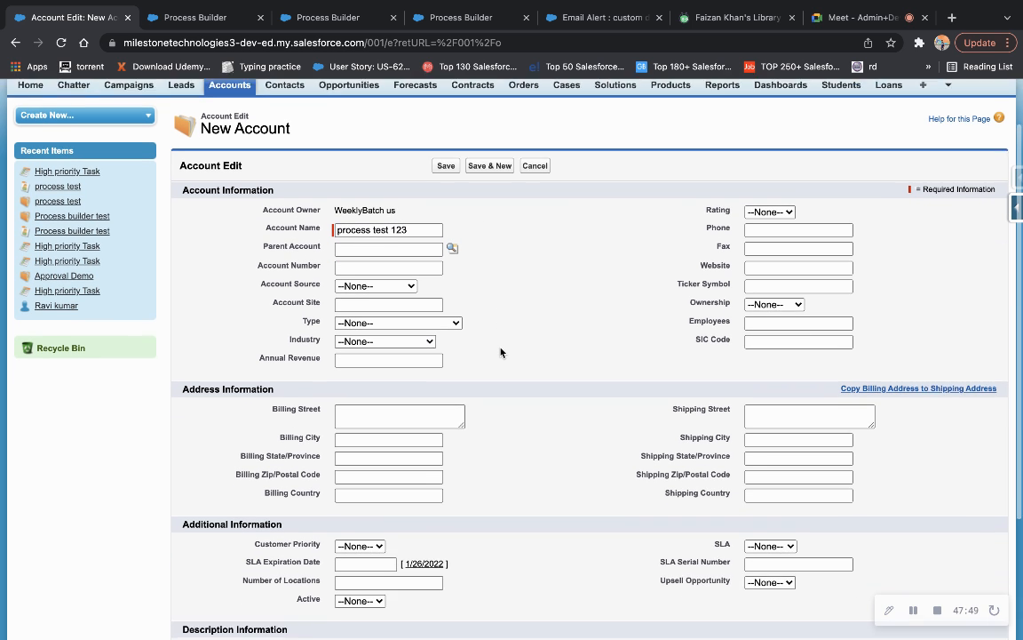
pyautogui.click(392, 350)
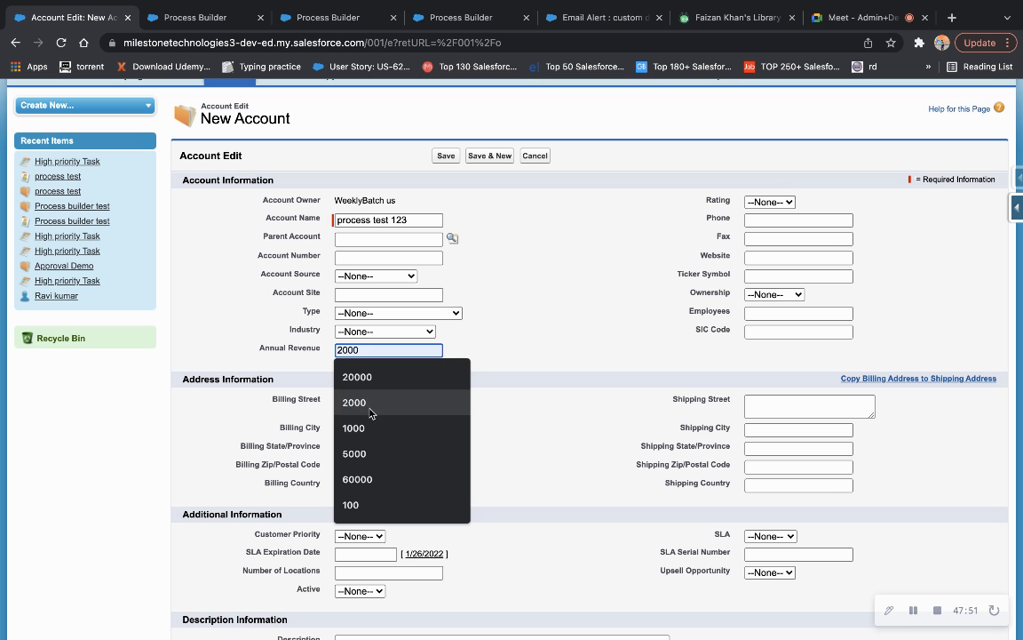
pyautogui.click(398, 377)
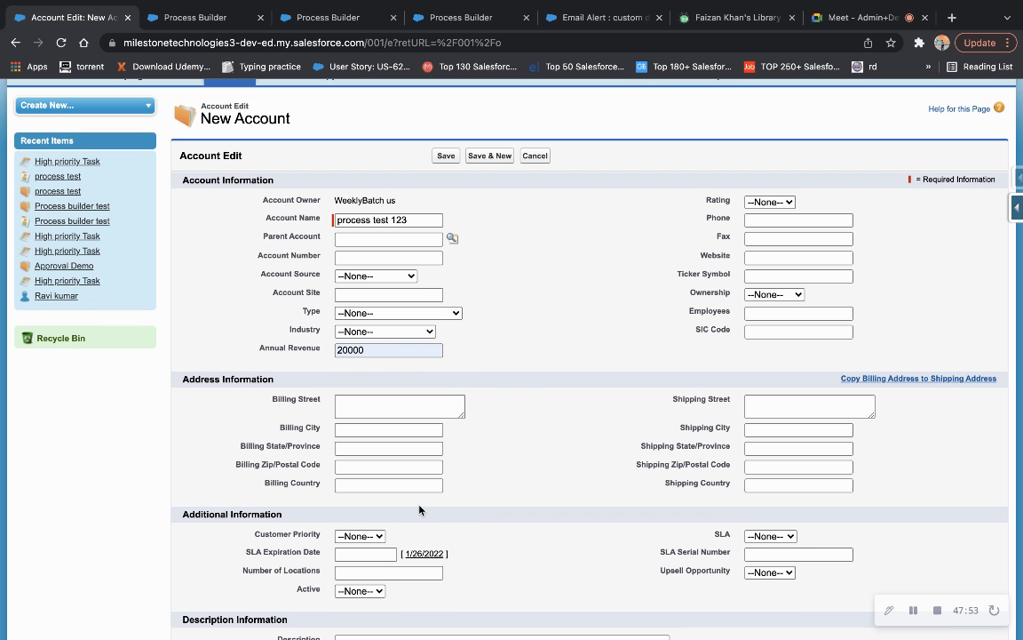
pyautogui.scroll(-1, 418, 507)
pyautogui.click(375, 552)
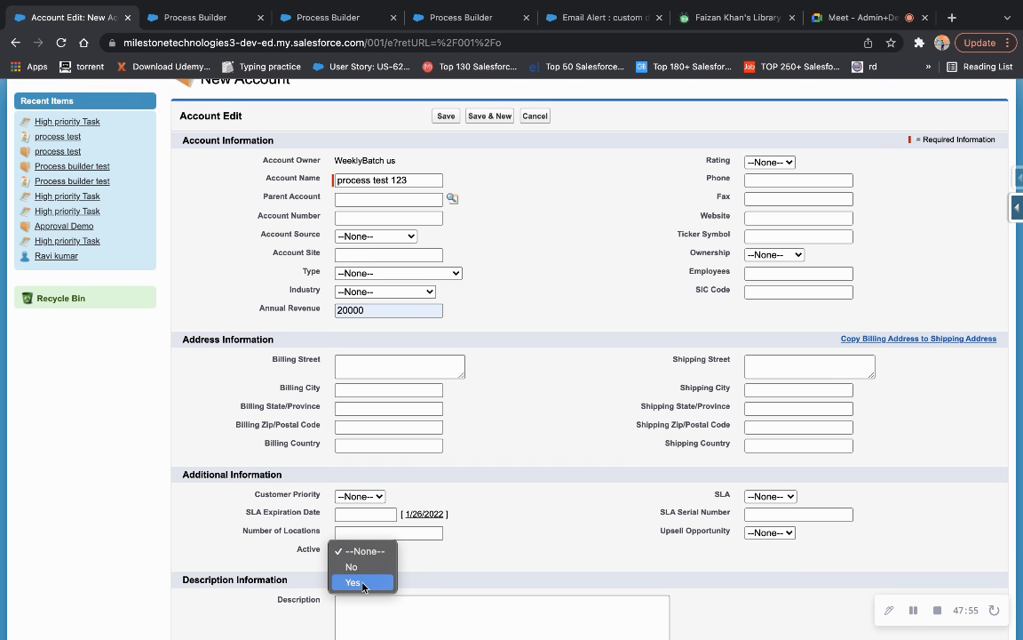
pyautogui.click(355, 582)
pyautogui.scroll(1, 548, 400)
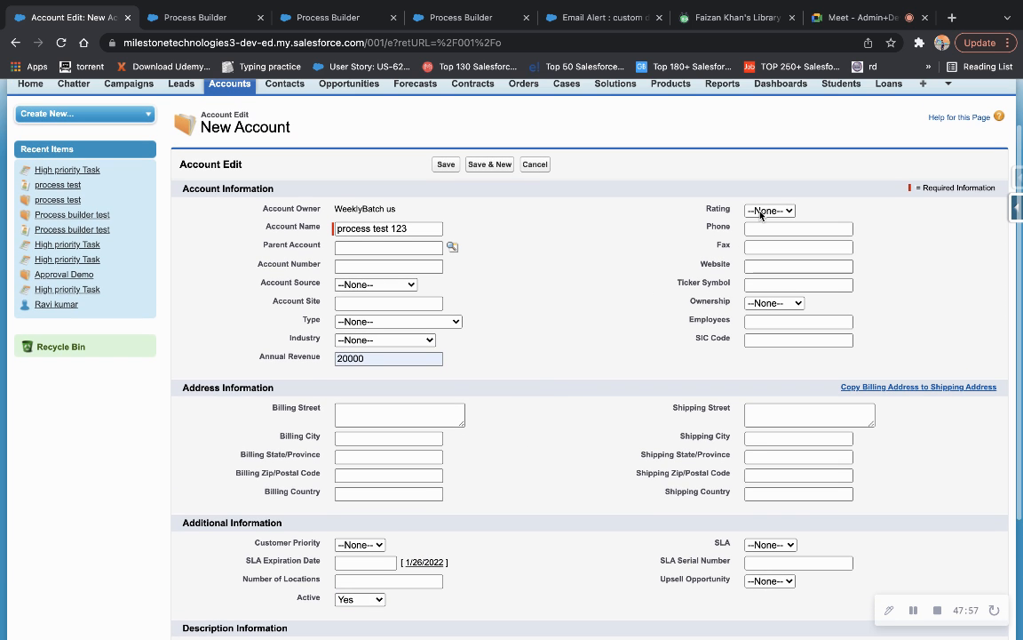
pyautogui.click(765, 213)
pyautogui.click(766, 257)
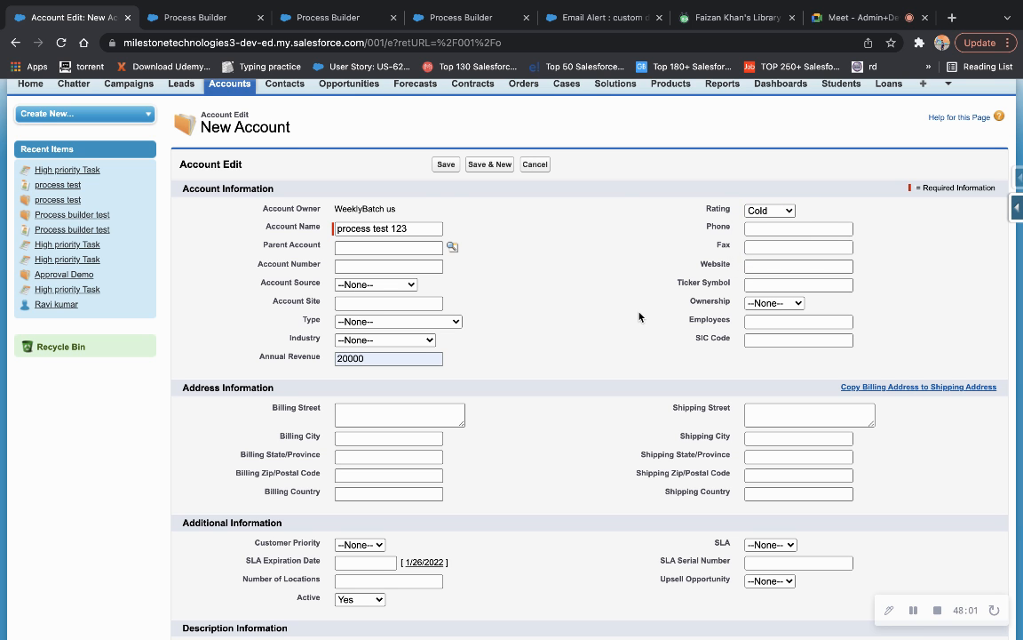
pyautogui.scroll(-1, 638, 316)
pyautogui.click(446, 143)
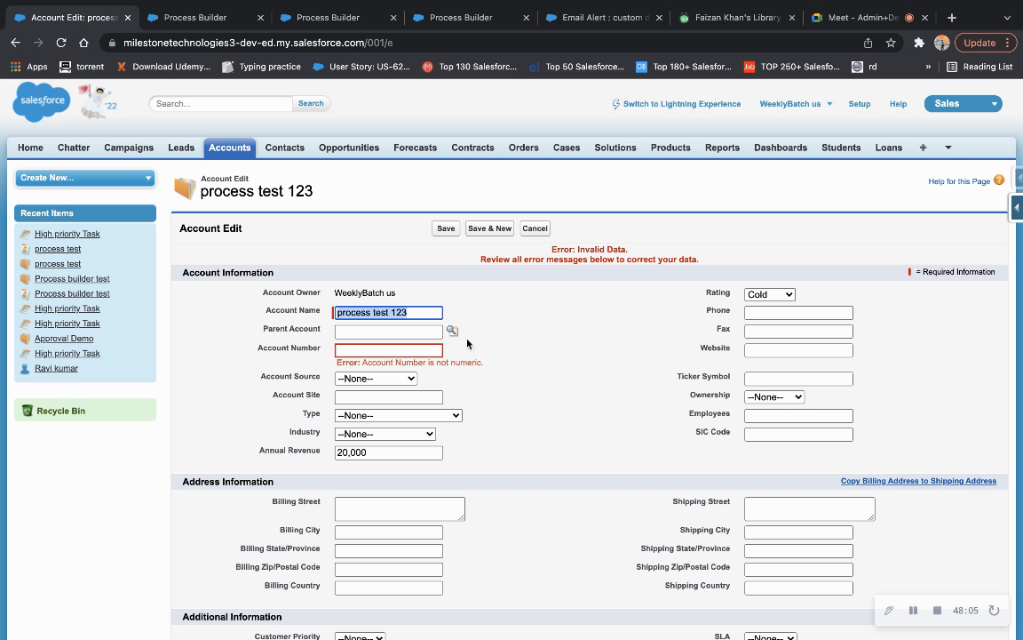
# Enter Account Number 12345 and save the account again.
pyautogui.click(411, 349)
pyautogui.click(391, 384)
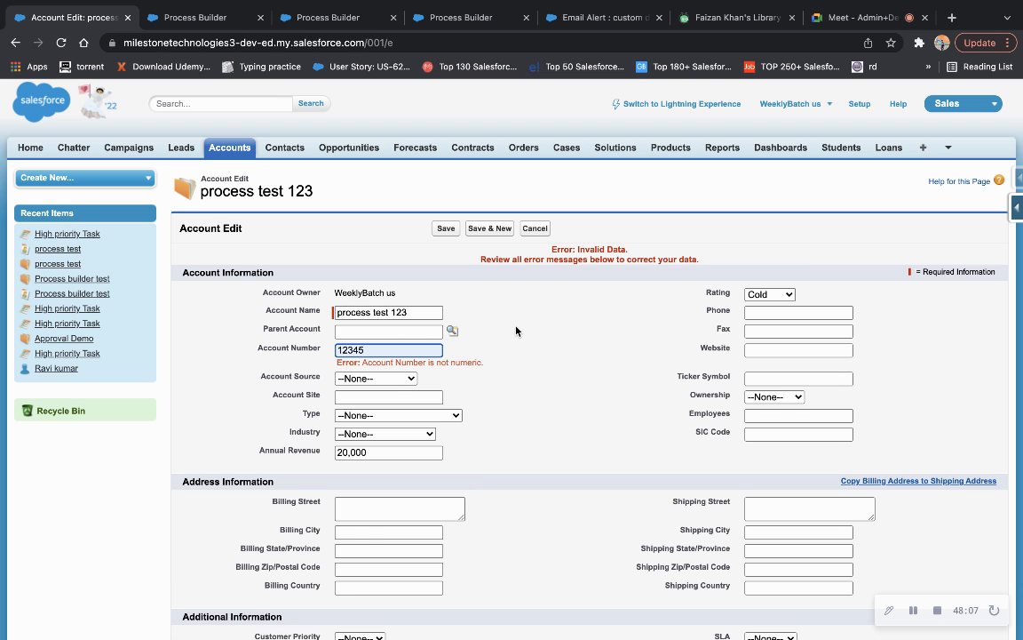
pyautogui.click(446, 228)
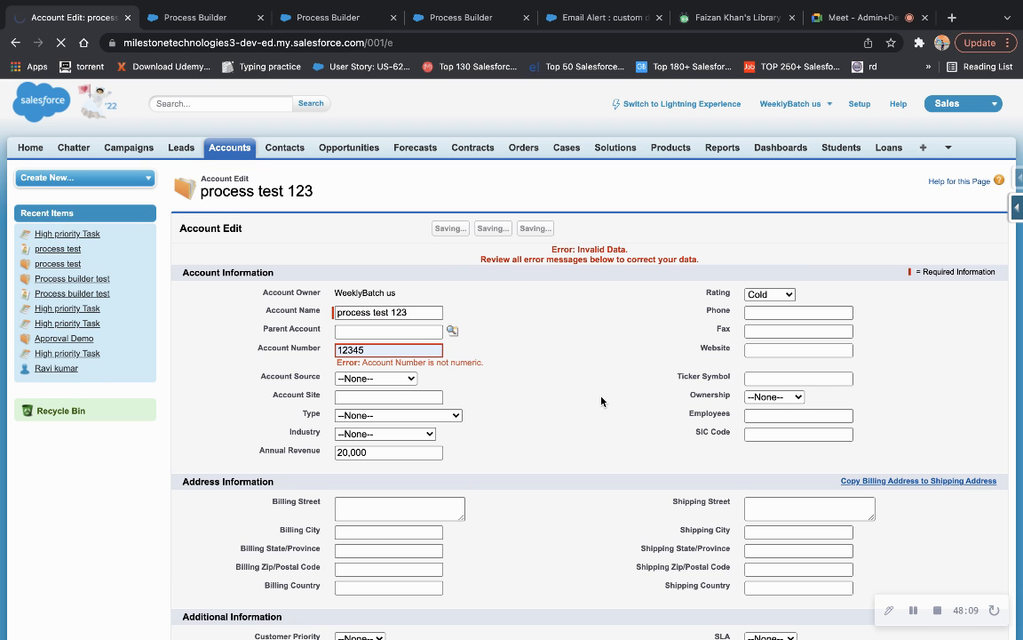
# Check the related lists for opportunities, then open 'to be called from another process' from My Processes.
pyautogui.scroll(-10, 535, 481)
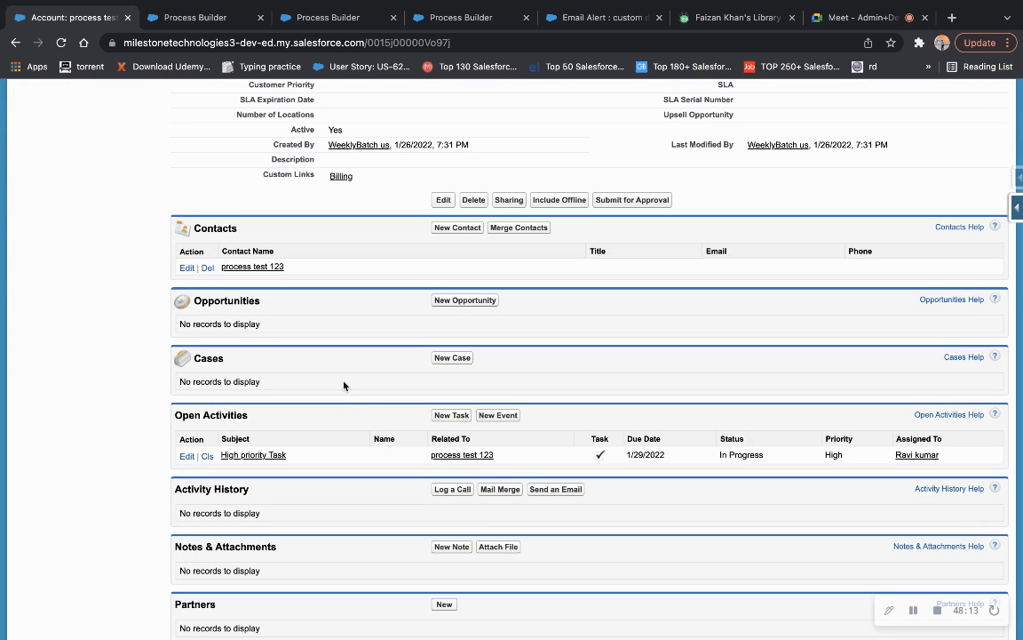
pyautogui.scroll(2, 343, 385)
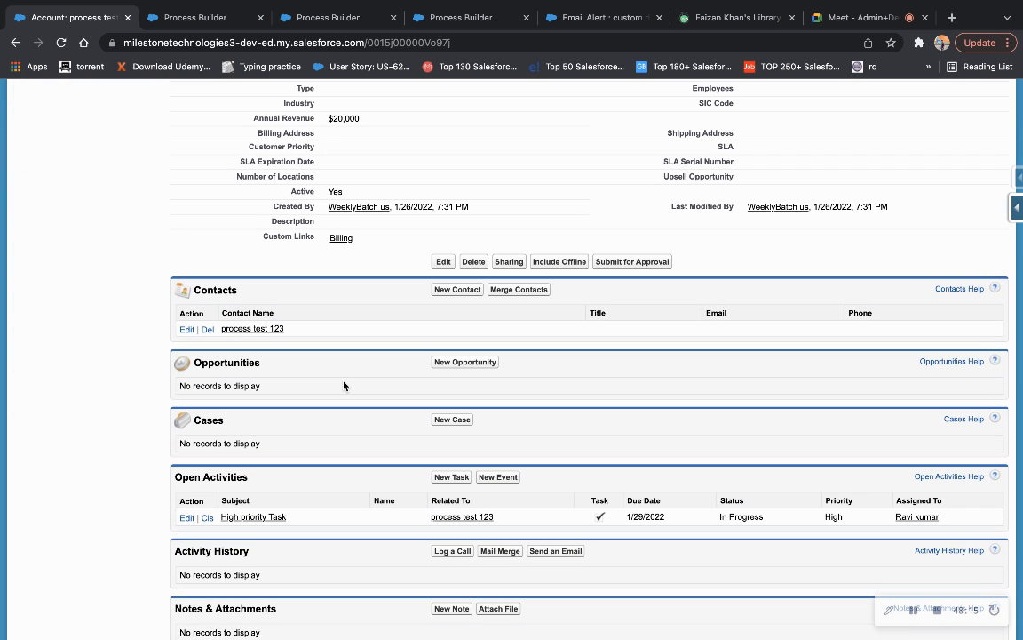
pyautogui.scroll(4, 344, 386)
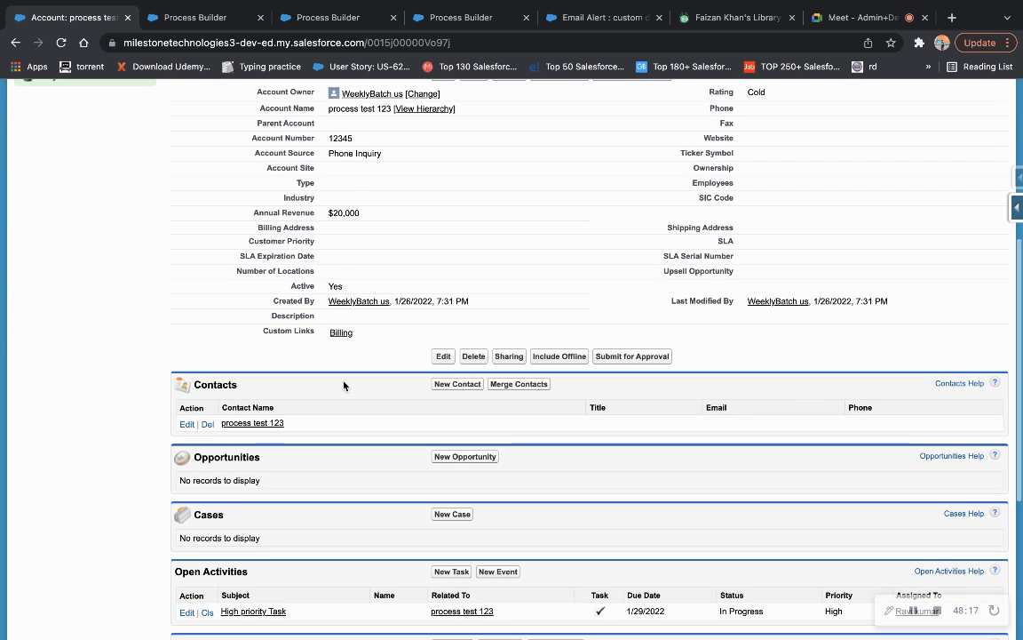
pyautogui.scroll(1, 344, 386)
pyautogui.scroll(-2, 344, 386)
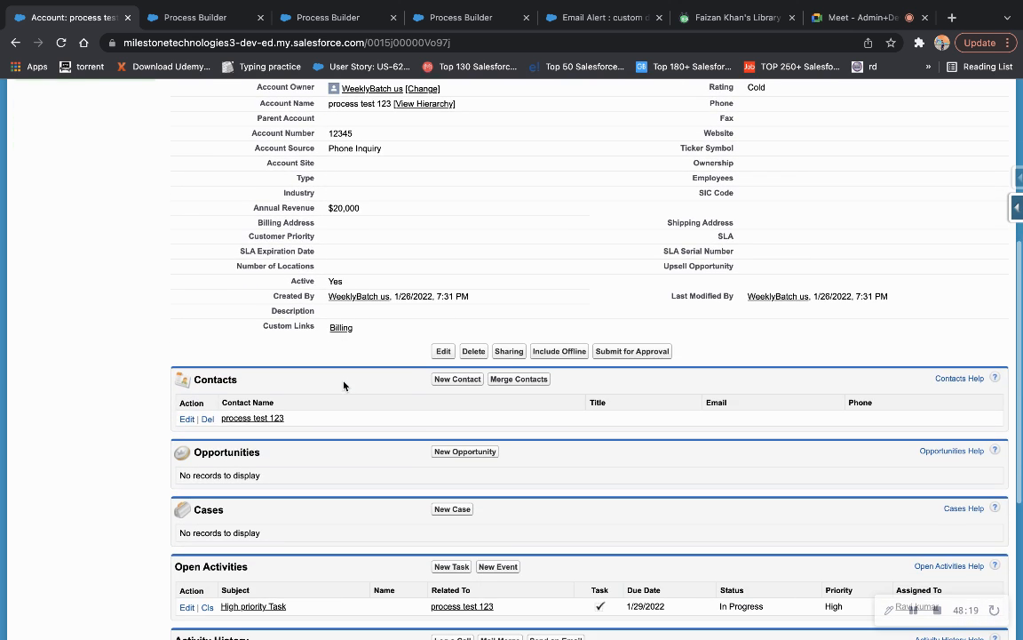
pyautogui.scroll(3, 344, 386)
pyautogui.click(196, 17)
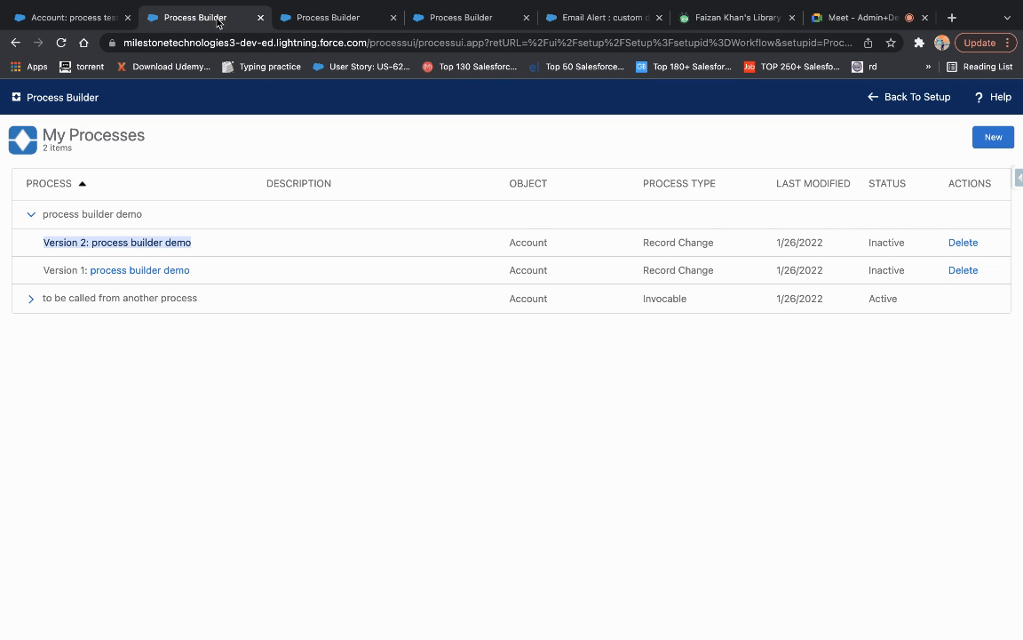
pyautogui.click(153, 299)
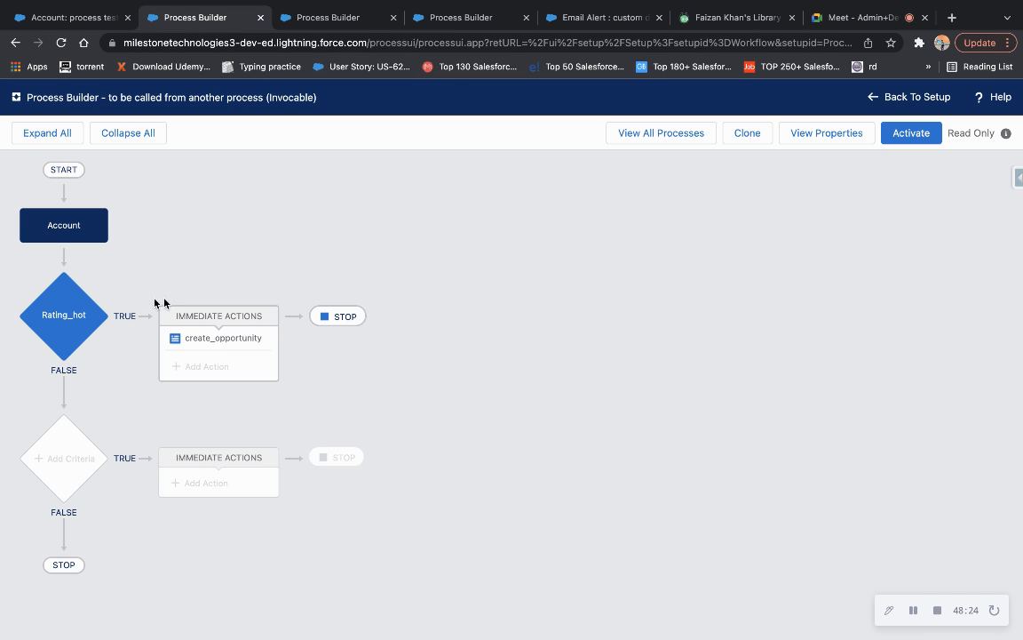
# Reload and reopen the invocable process to review create_opportunity's field values.
pyautogui.click(218, 338)
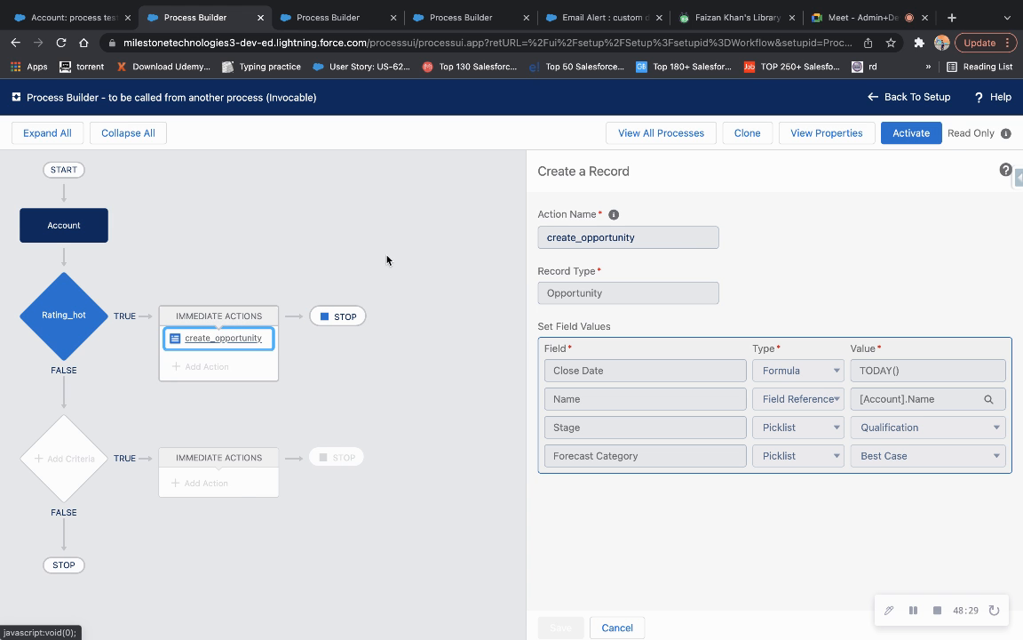
pyautogui.click(61, 43)
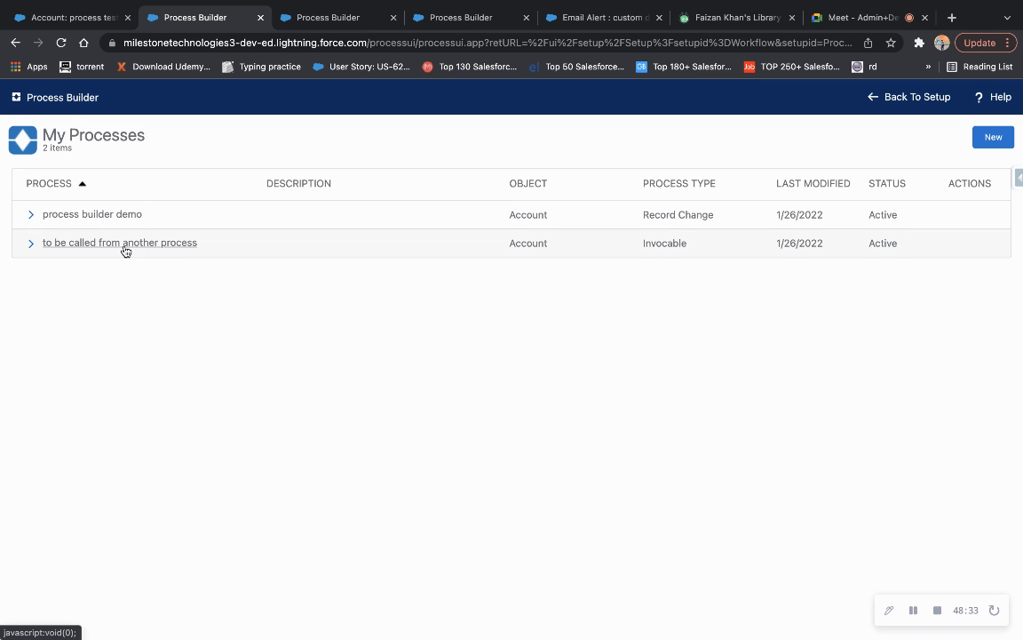
pyautogui.click(125, 251)
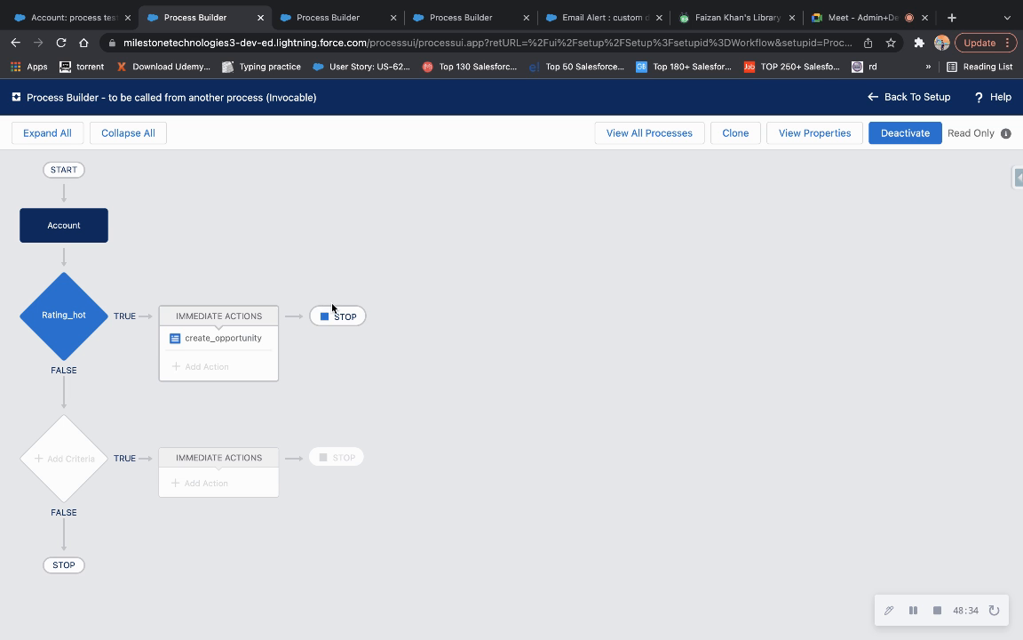
pyautogui.click(218, 338)
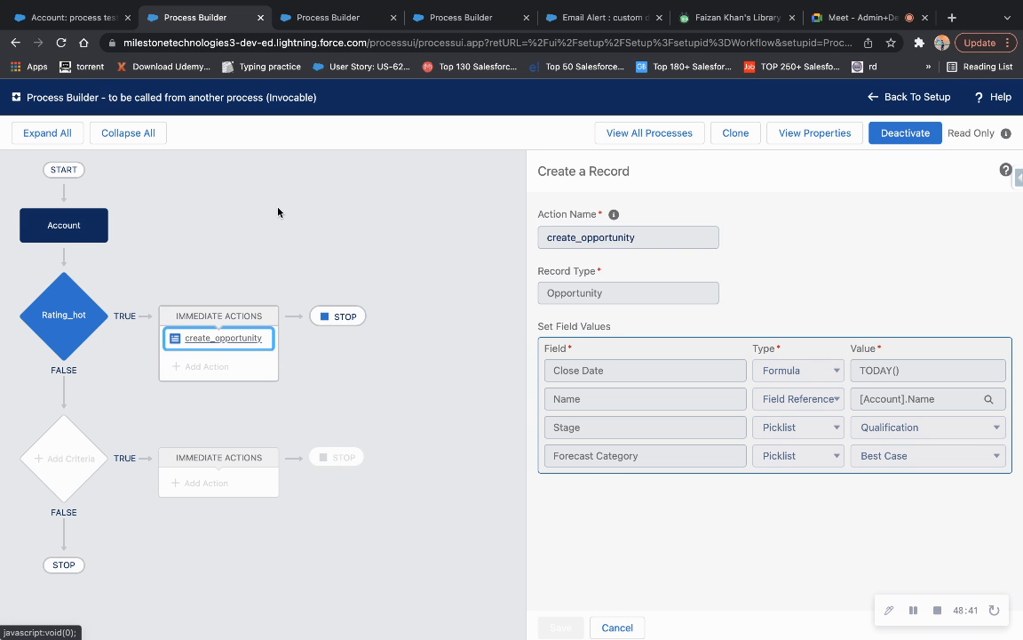
pyautogui.click(60, 42)
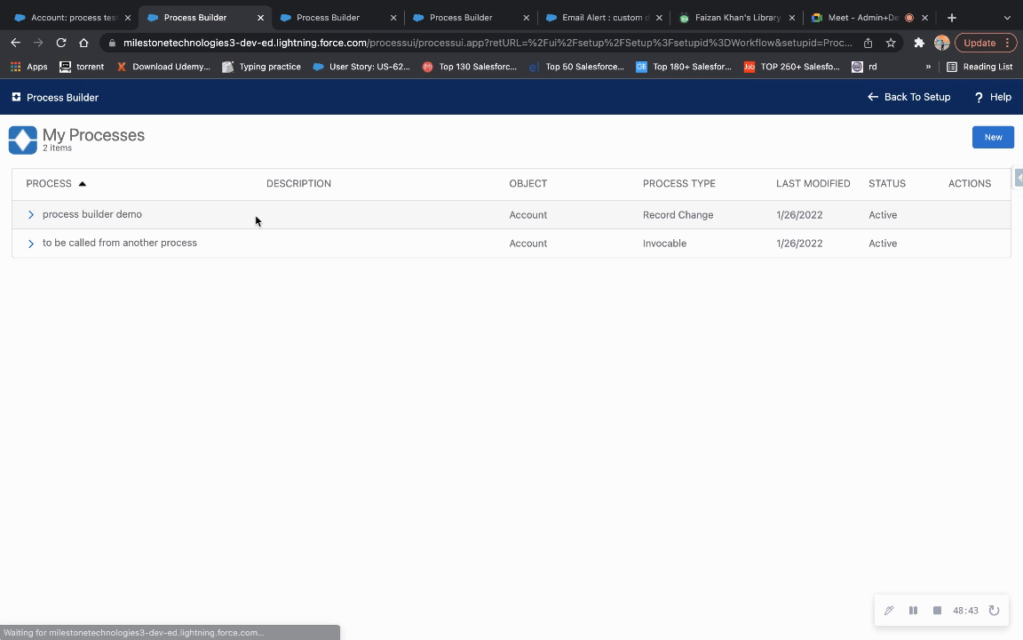
pyautogui.click(158, 244)
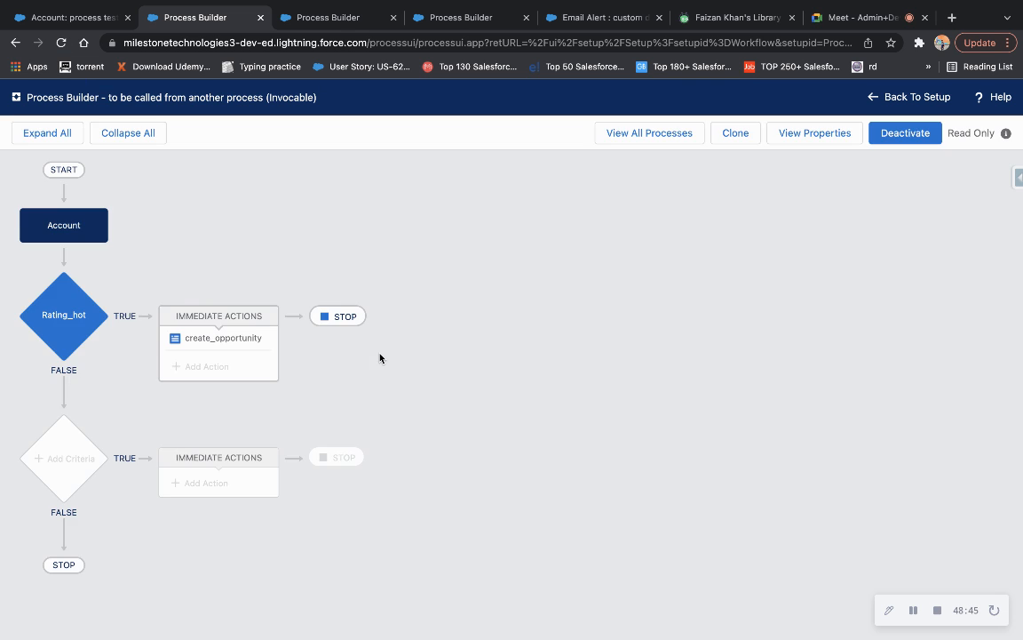
pyautogui.click(256, 344)
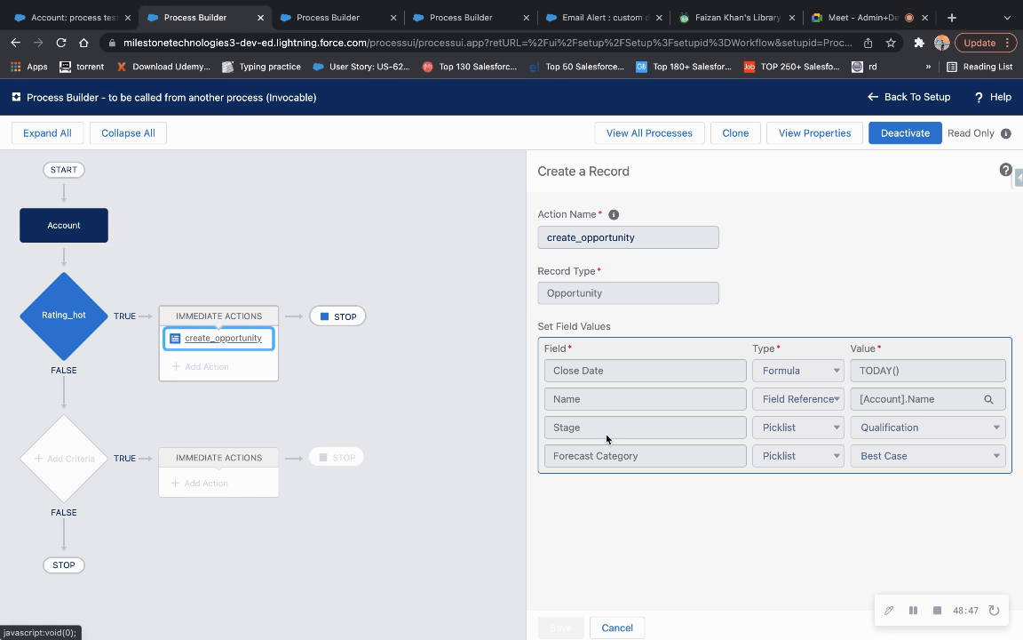
# Deactivate the current version, recheck create_opportunity, and start cloning the process.
pyautogui.click(907, 132)
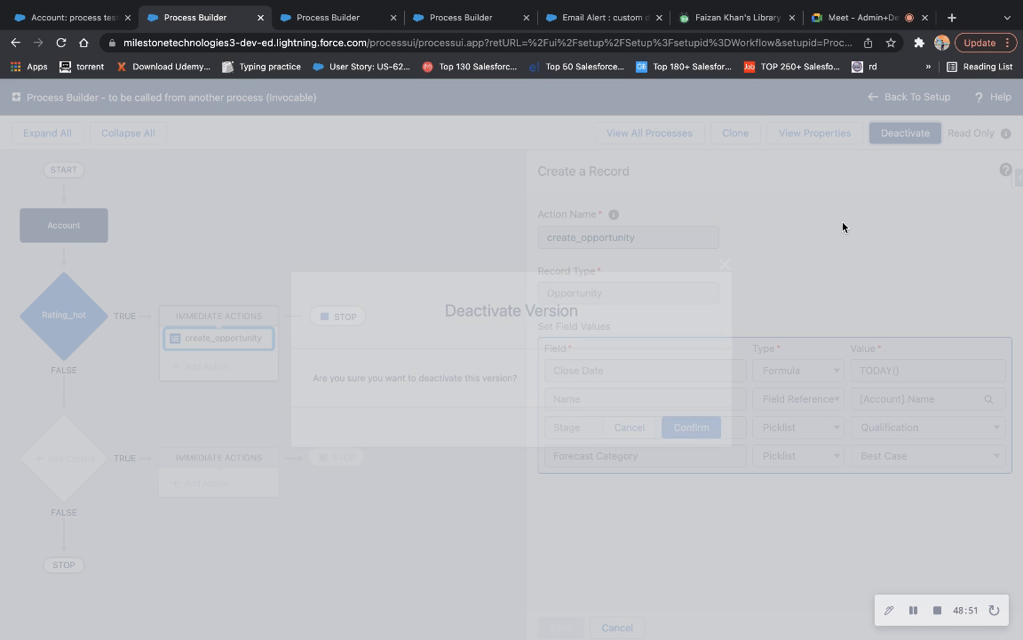
pyautogui.click(691, 430)
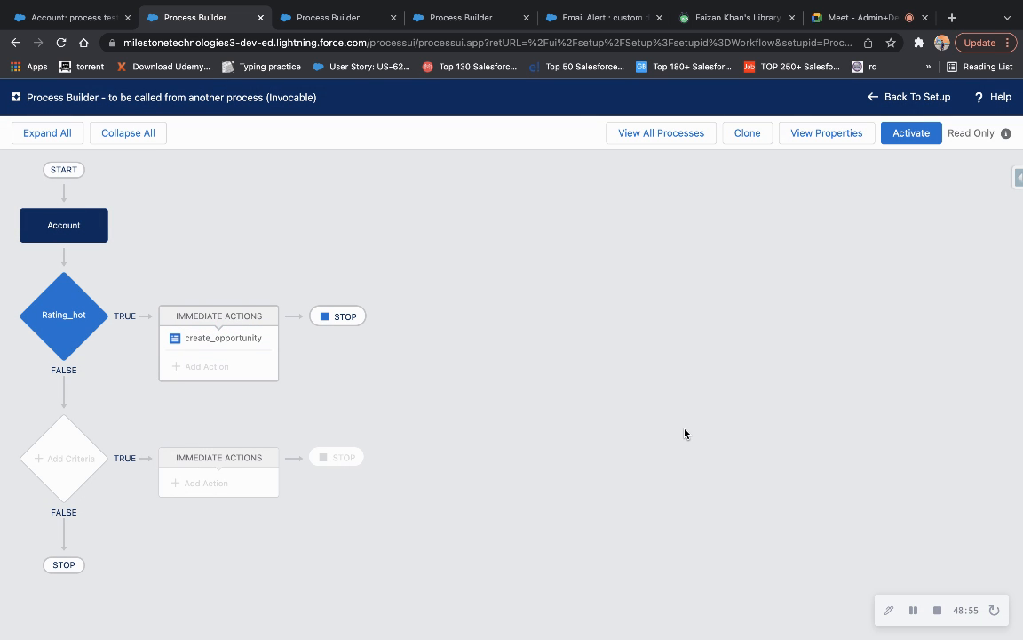
pyautogui.click(241, 341)
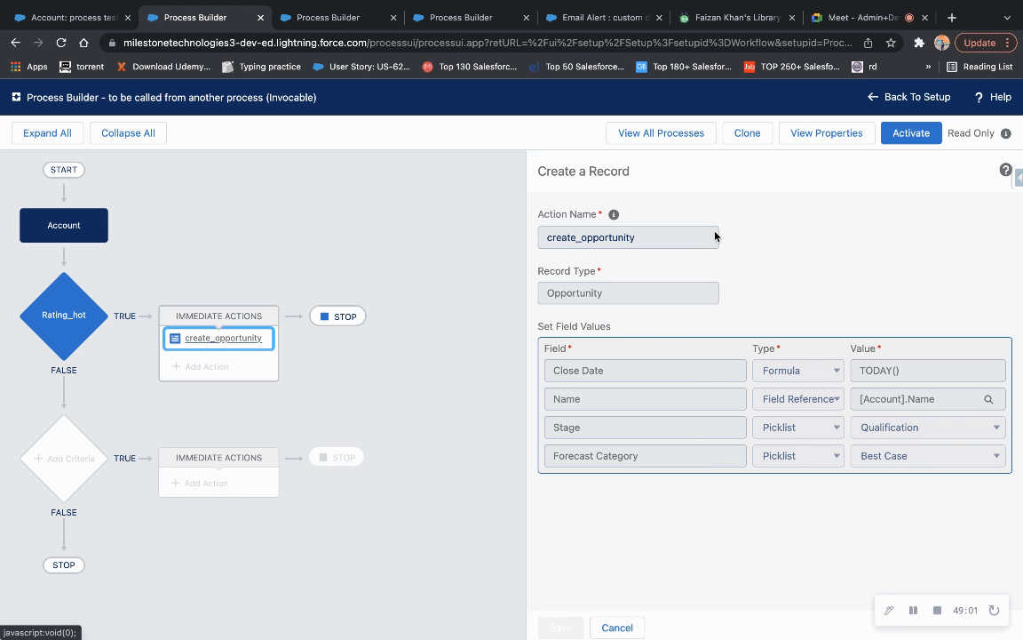
pyautogui.click(748, 137)
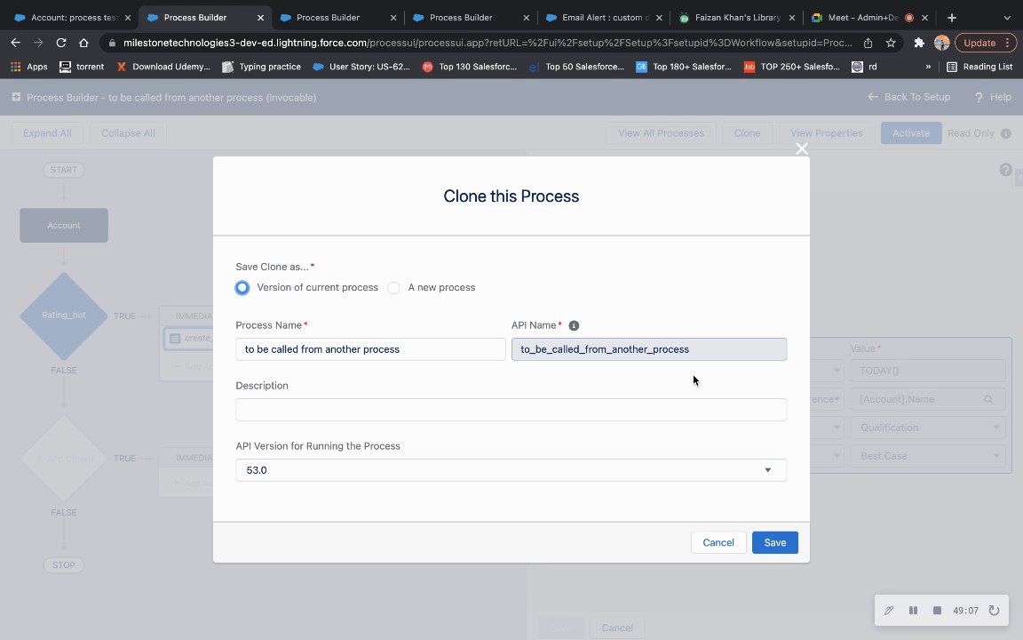
# Save the clone as a new version and add an Account ID row of type Field Reference to create_opportunity.
pyautogui.click(775, 542)
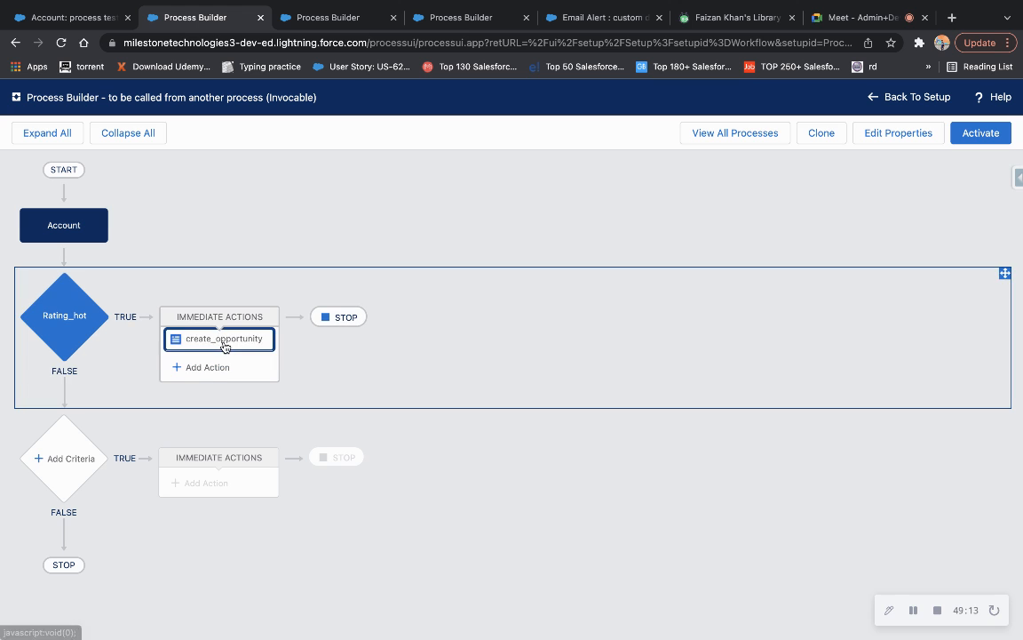
pyautogui.click(223, 341)
pyautogui.click(596, 487)
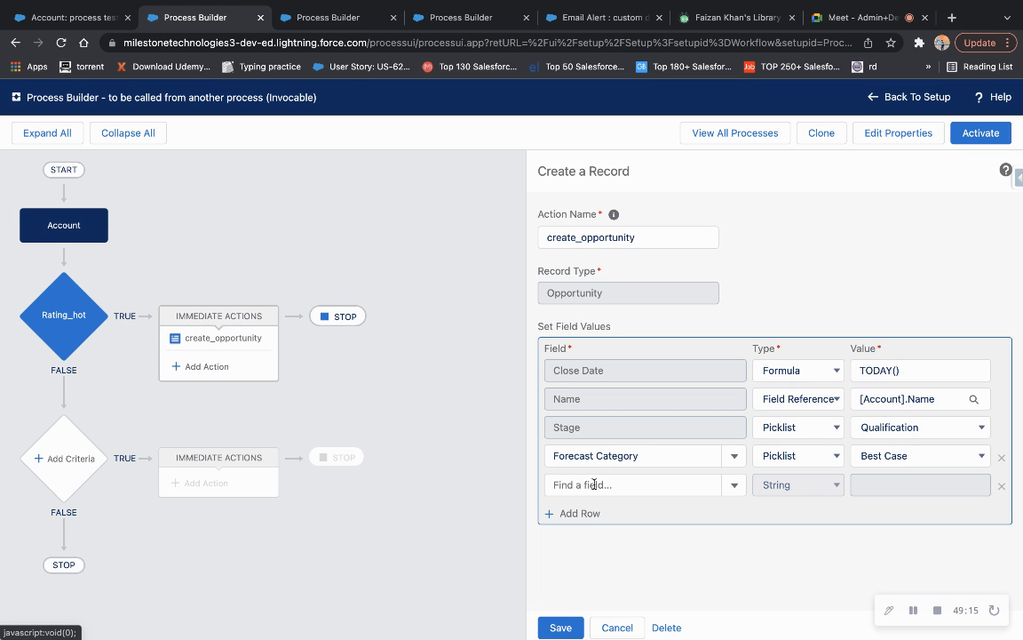
pyautogui.click(621, 491)
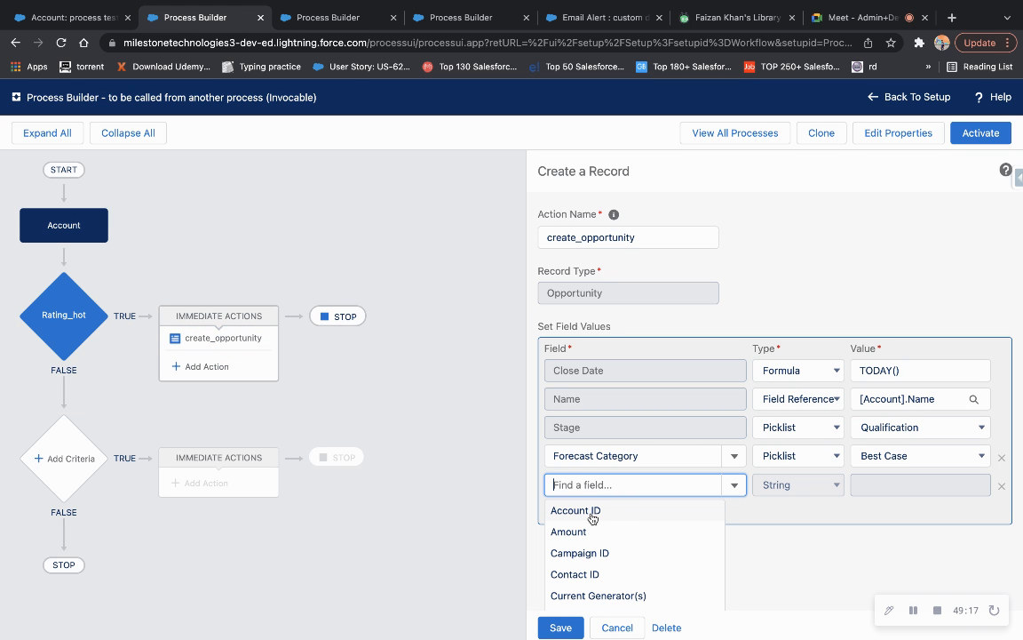
pyautogui.click(591, 512)
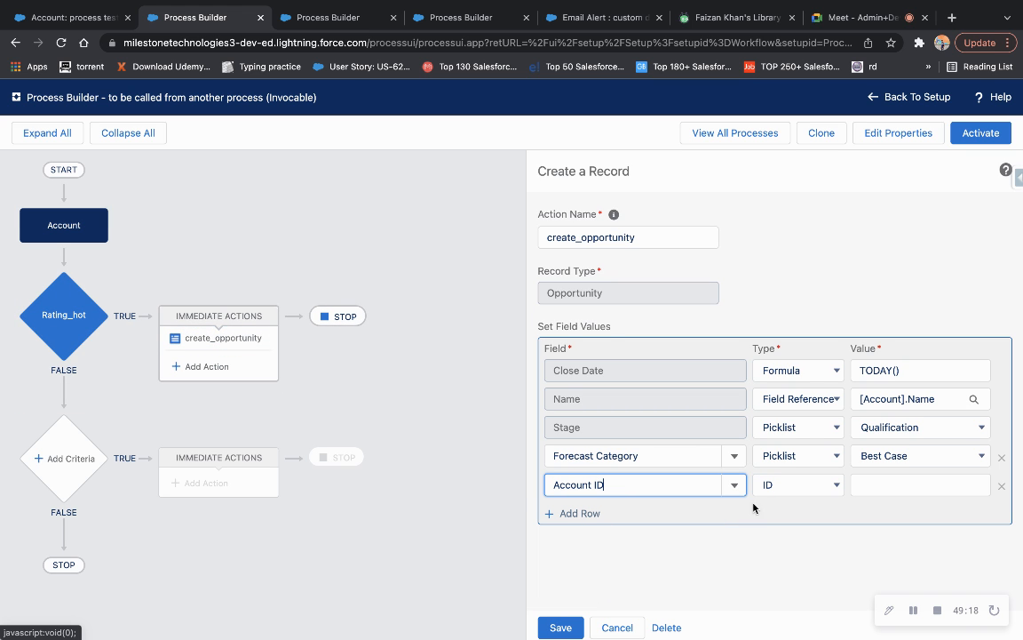
pyautogui.click(810, 490)
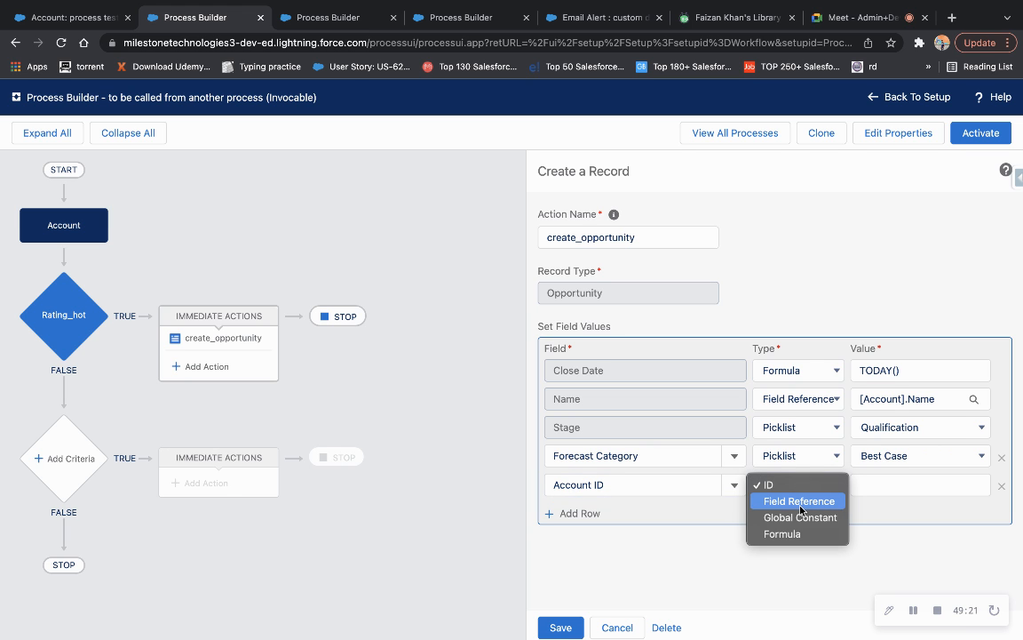
pyautogui.click(800, 503)
# Point the Account ID value at [Account].Id, save the action, and begin activating the version.
pyautogui.click(873, 486)
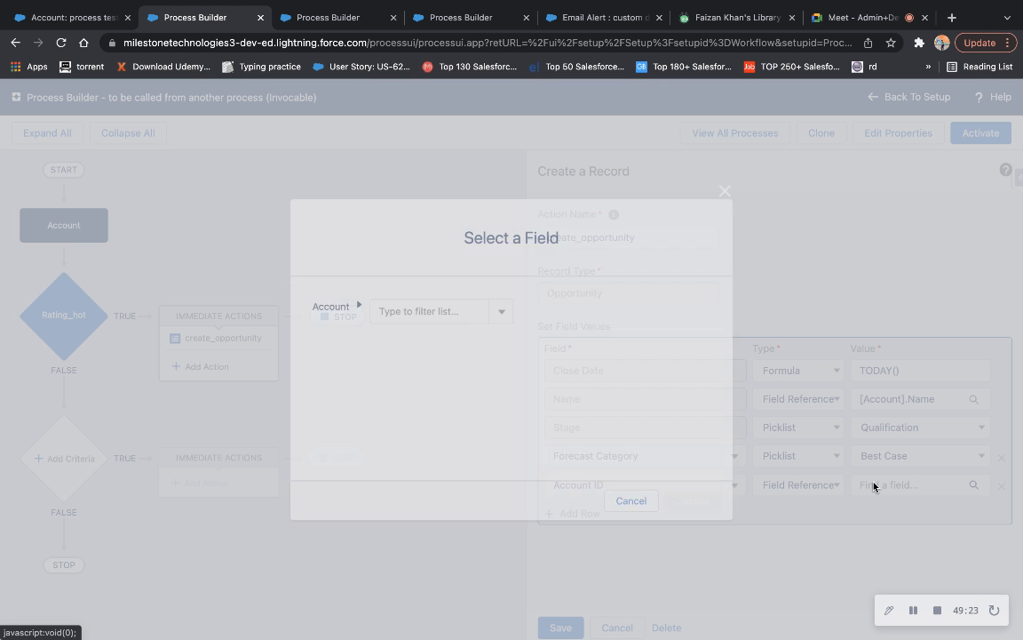
pyautogui.write('a')
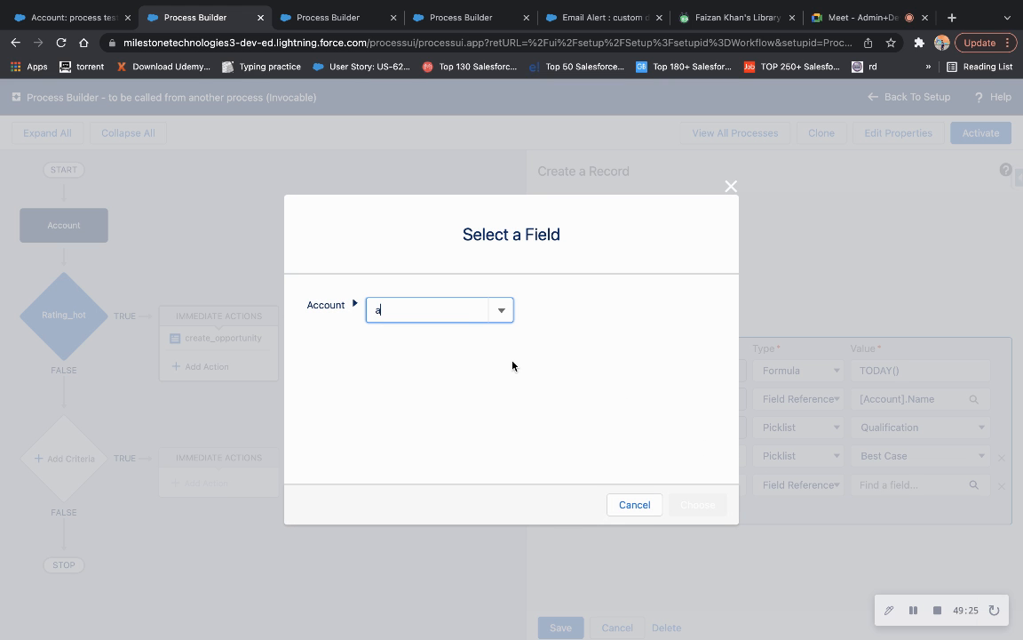
pyautogui.write('ccou')
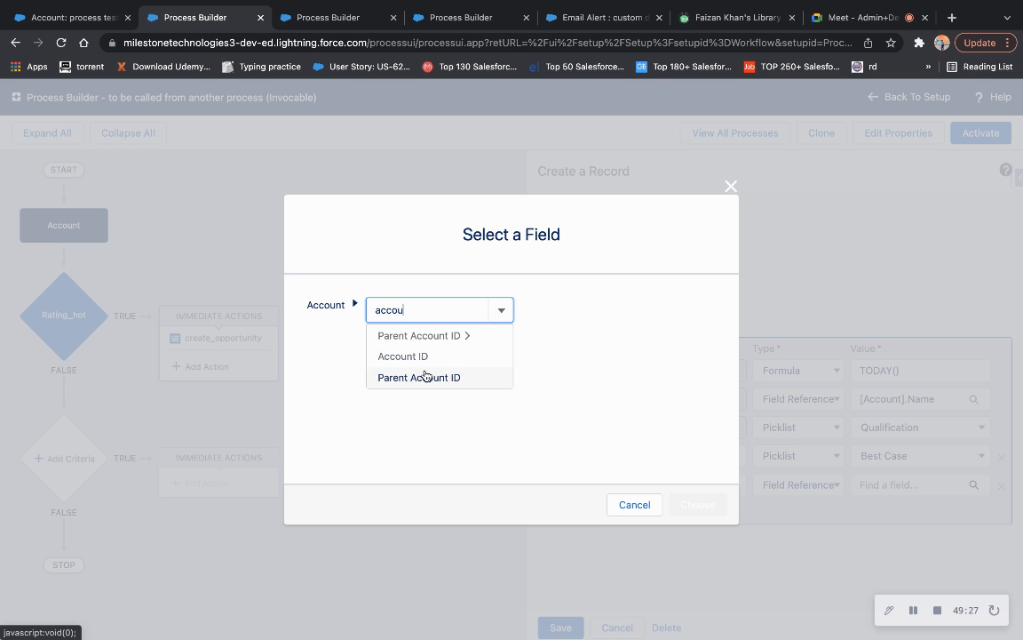
pyautogui.click(425, 359)
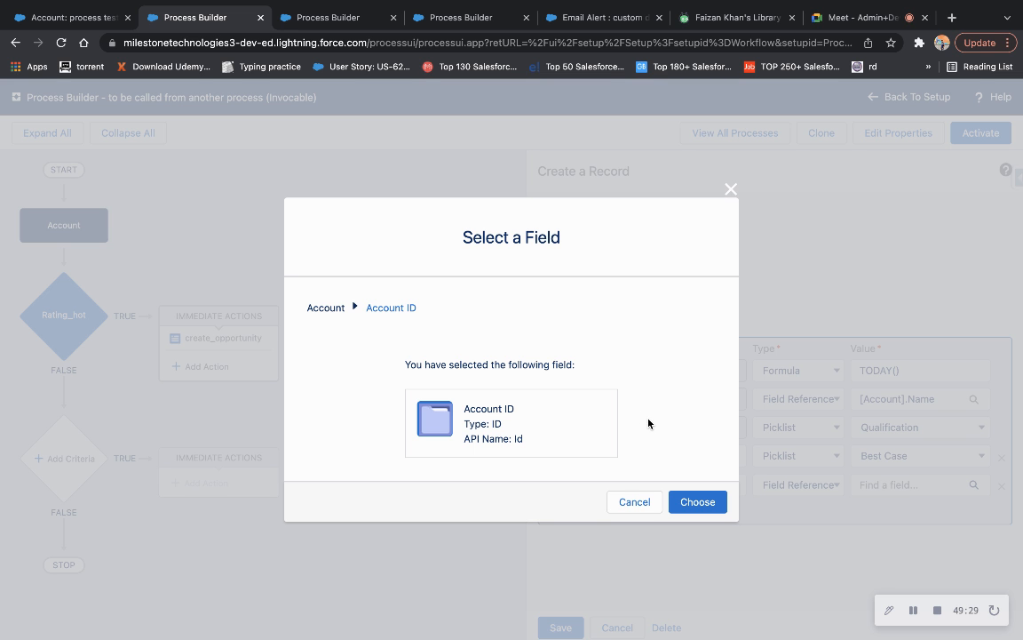
pyautogui.click(700, 500)
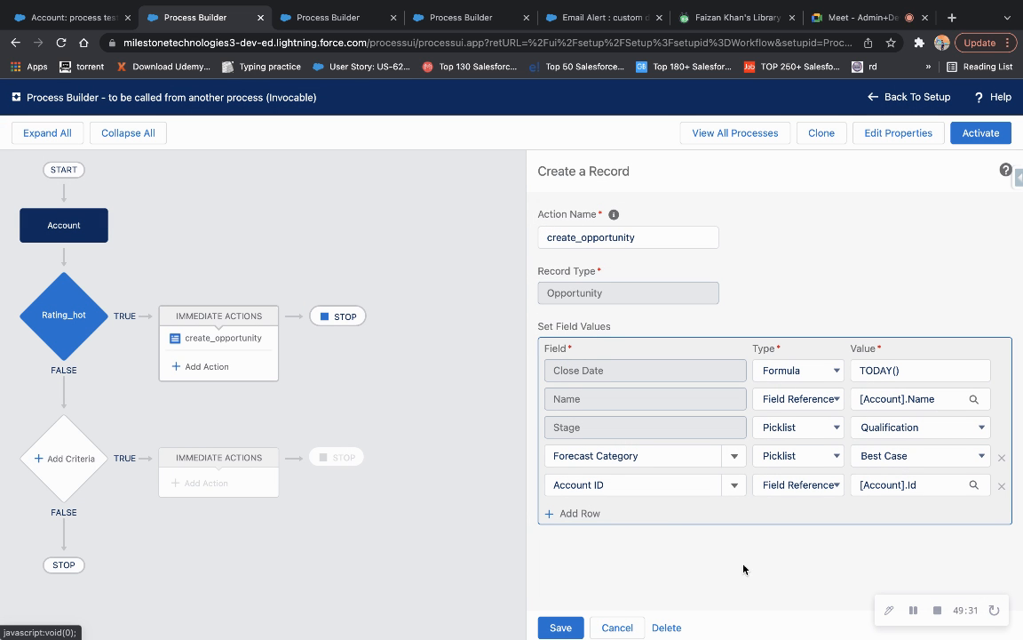
pyautogui.click(561, 628)
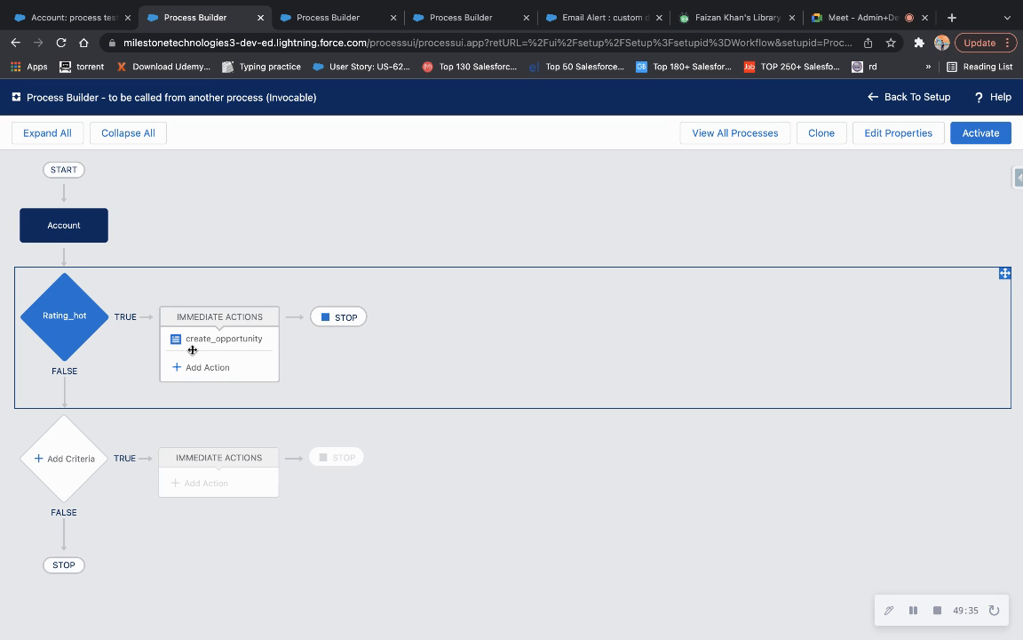
pyautogui.click(197, 348)
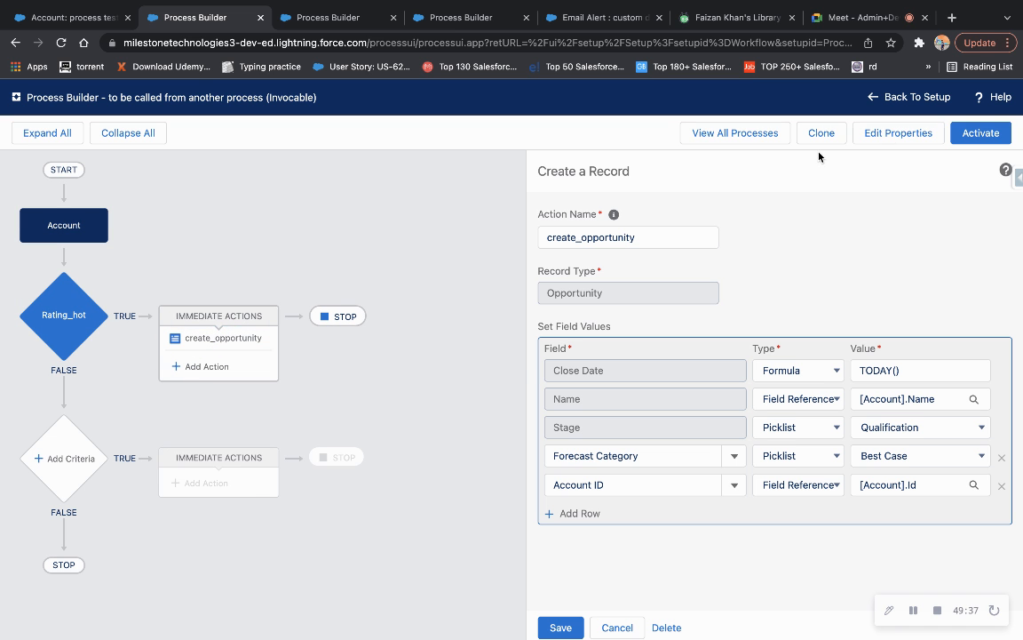
pyautogui.click(980, 133)
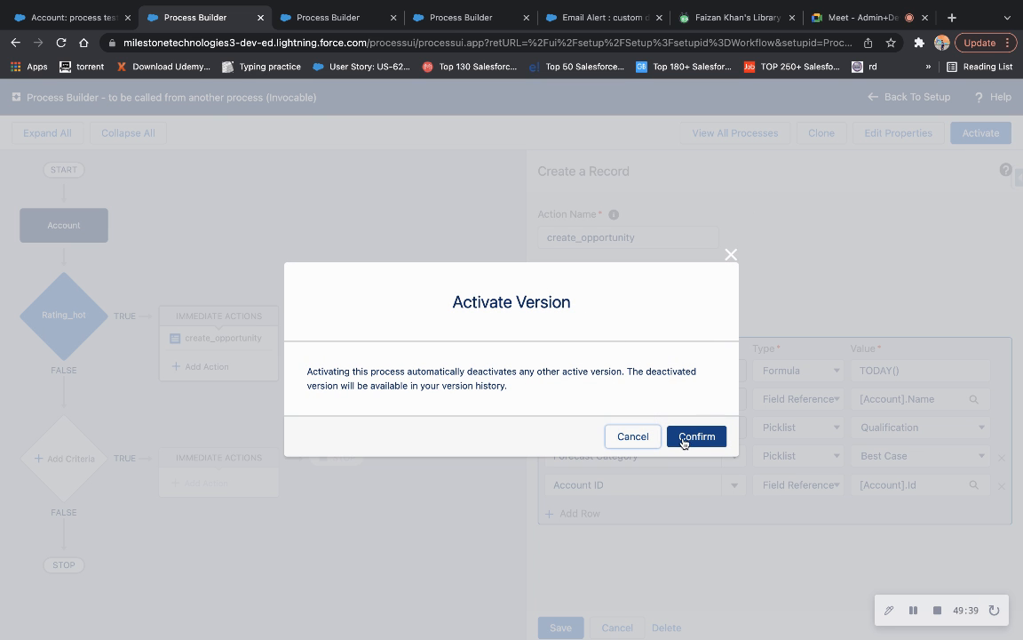
# Activate Version 3, then reopen it from All Processes to verify create_opportunity's Account ID mapping.
pyautogui.click(685, 437)
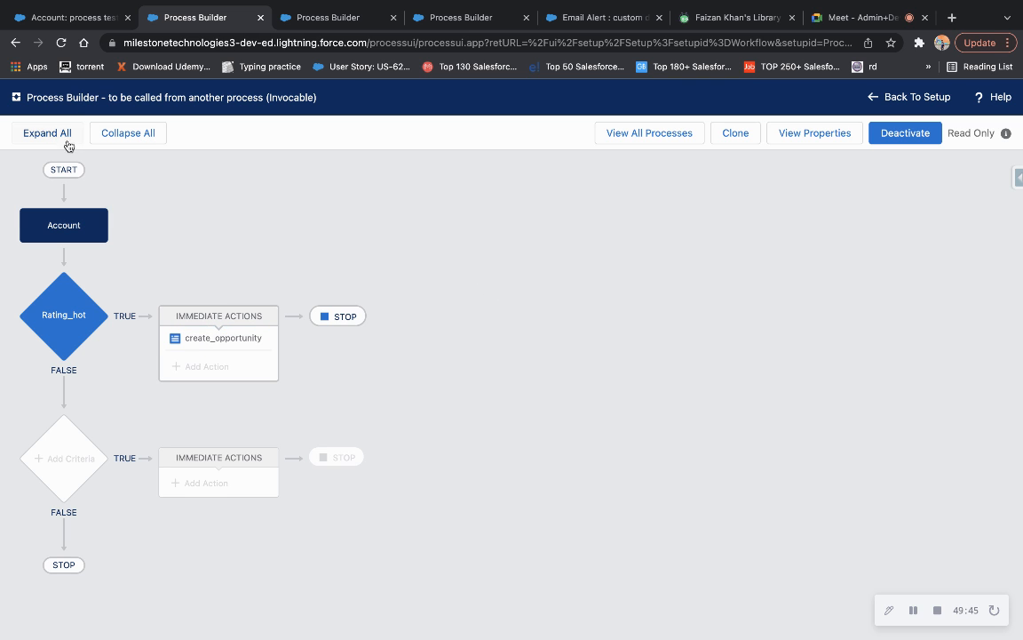
pyautogui.click(650, 133)
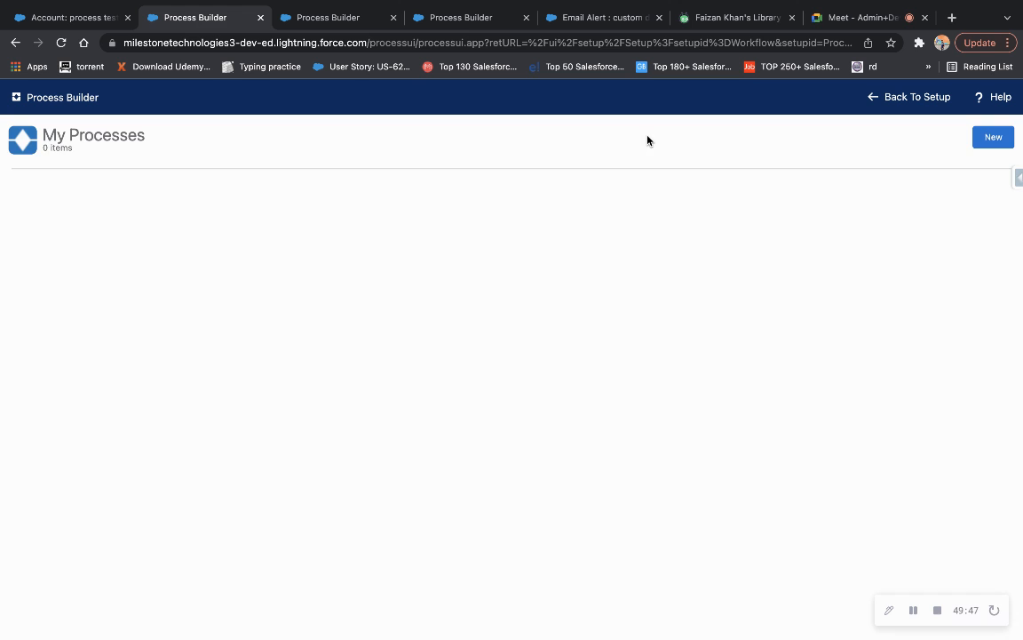
pyautogui.click(30, 245)
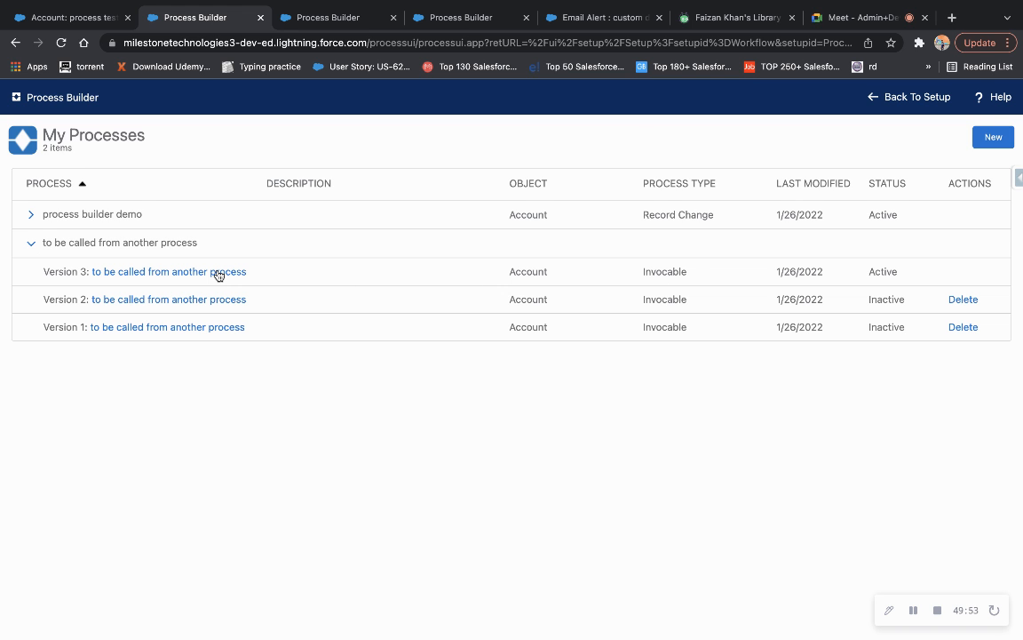
pyautogui.click(30, 243)
pyautogui.click(89, 244)
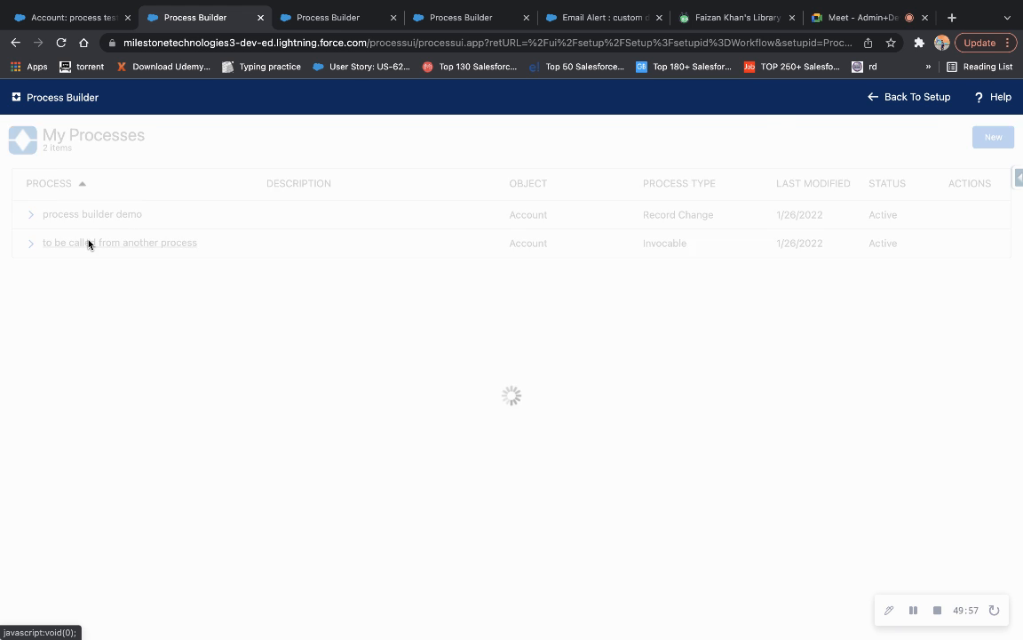
pyautogui.click(206, 339)
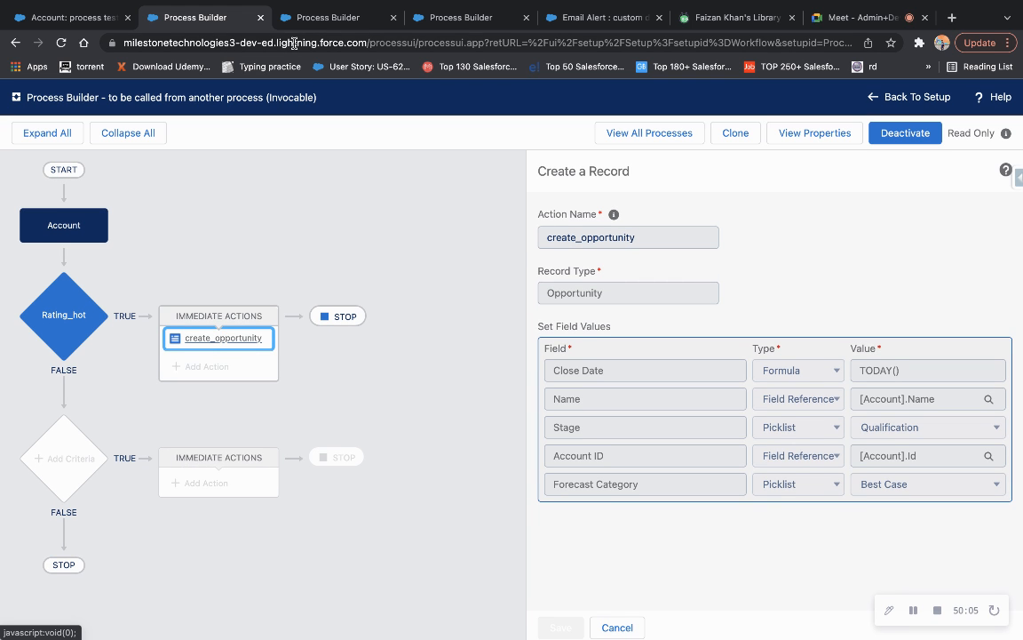
# Deactivate the process builder demo and inspect rating_cold's 'another process' action.
pyautogui.click(311, 22)
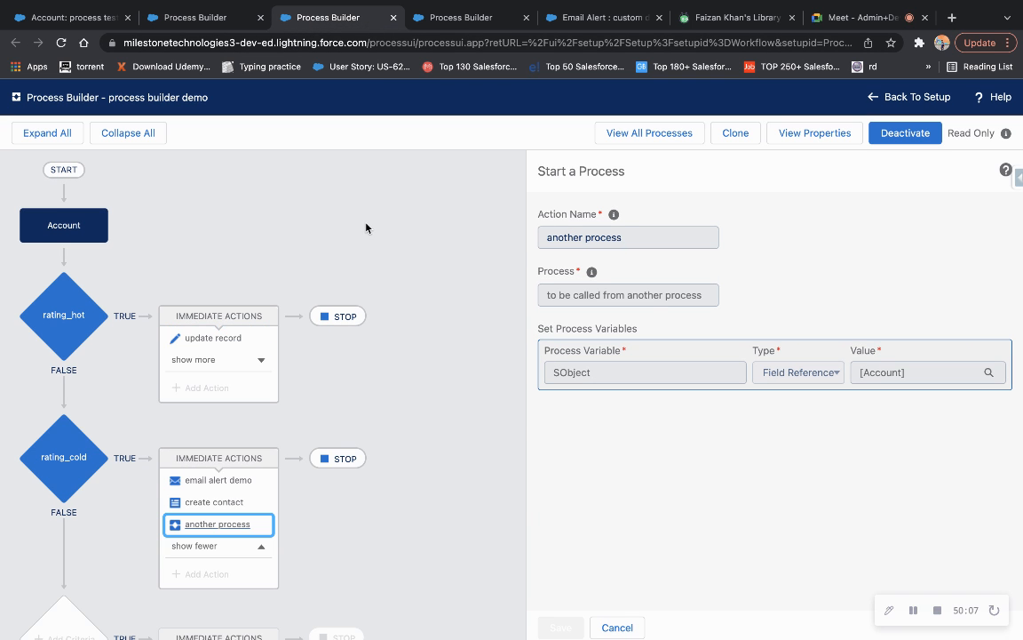
pyautogui.click(903, 133)
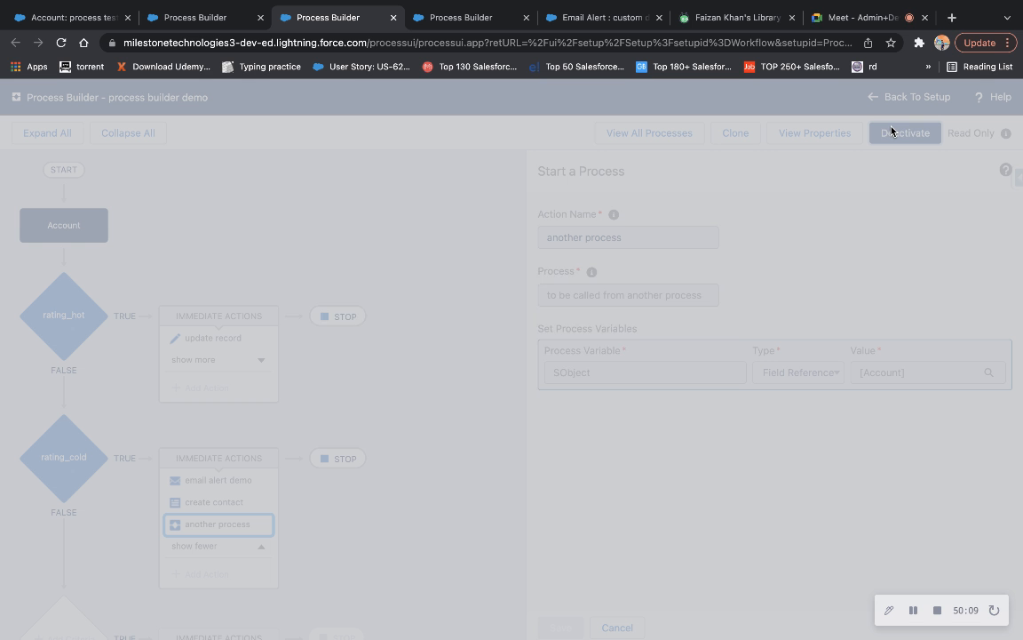
pyautogui.click(698, 430)
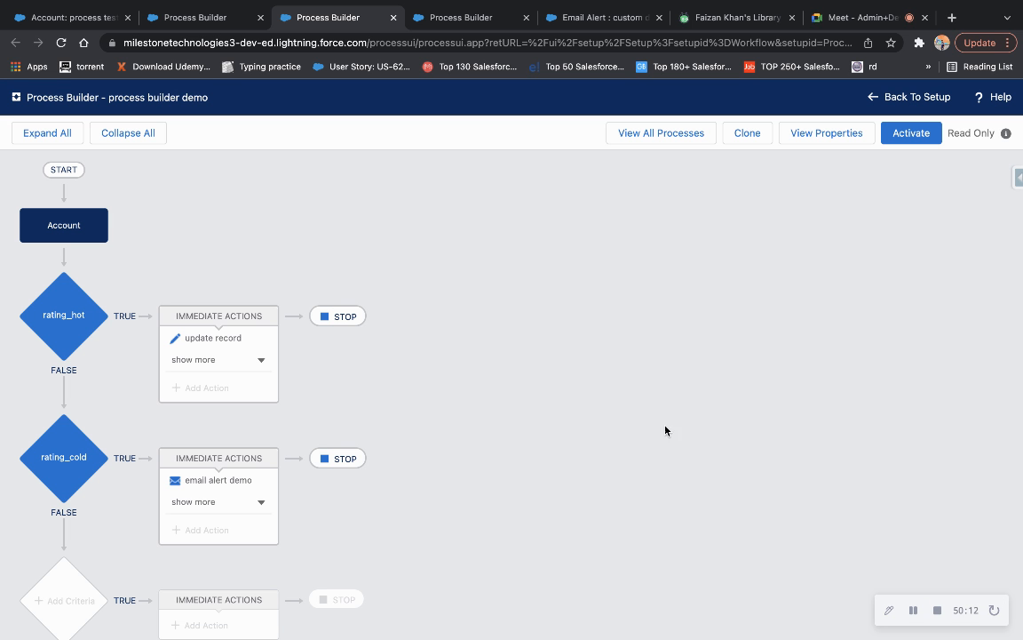
pyautogui.click(231, 501)
pyautogui.click(207, 532)
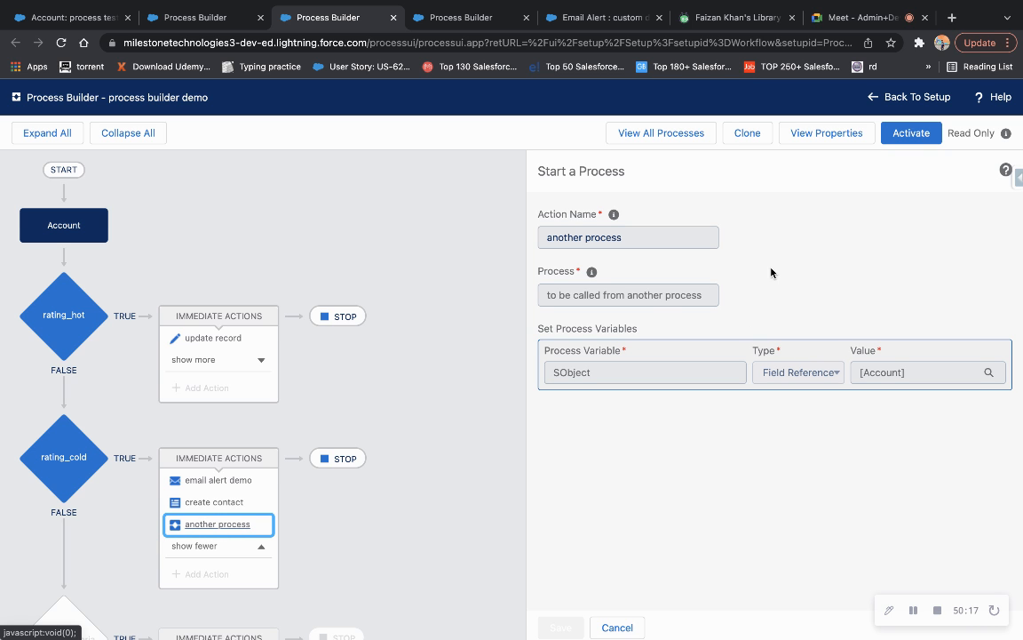
# Reactivate the process builder demo, recheck its 'another process' action, and go to the invocable process.
pyautogui.click(910, 133)
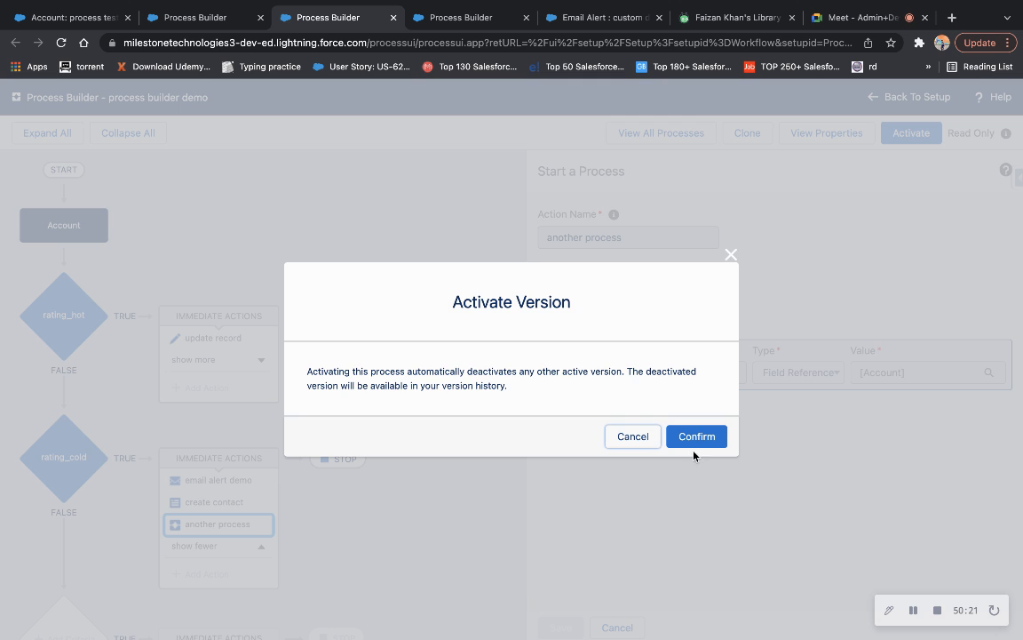
pyautogui.click(695, 439)
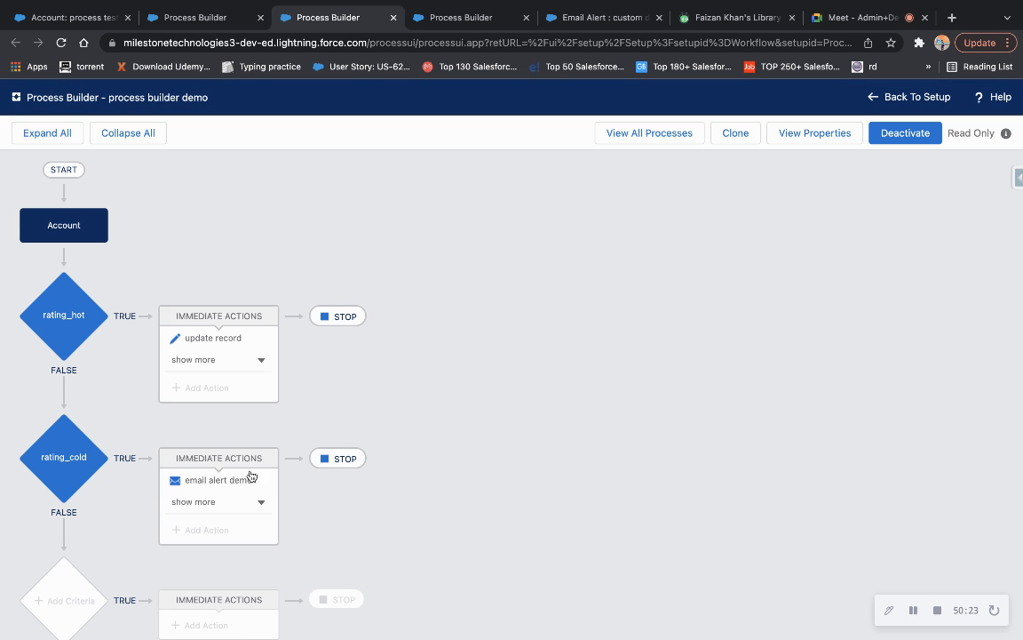
pyautogui.click(262, 502)
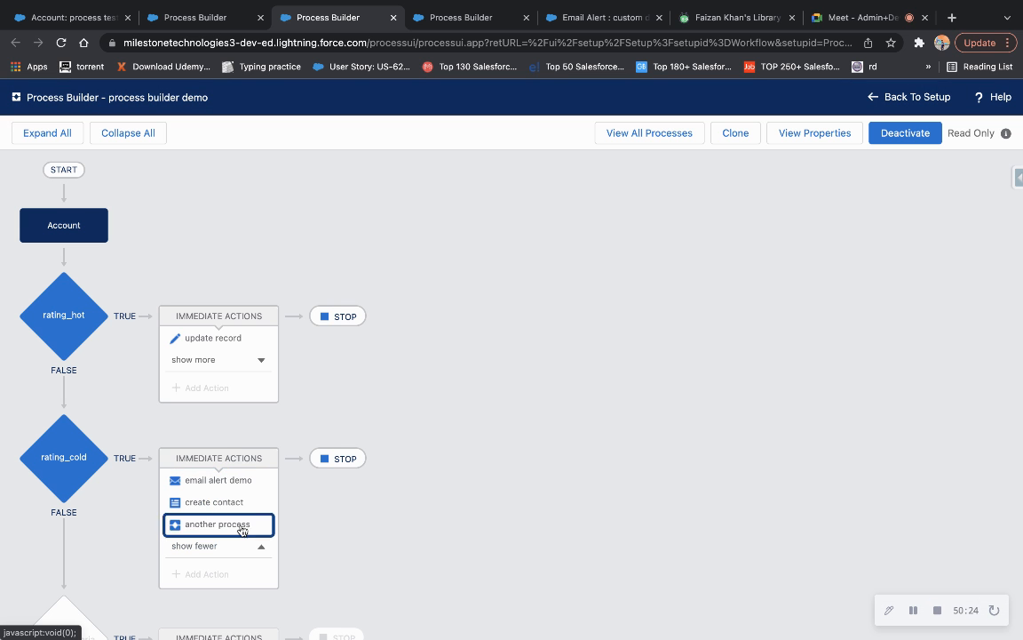
pyautogui.click(215, 526)
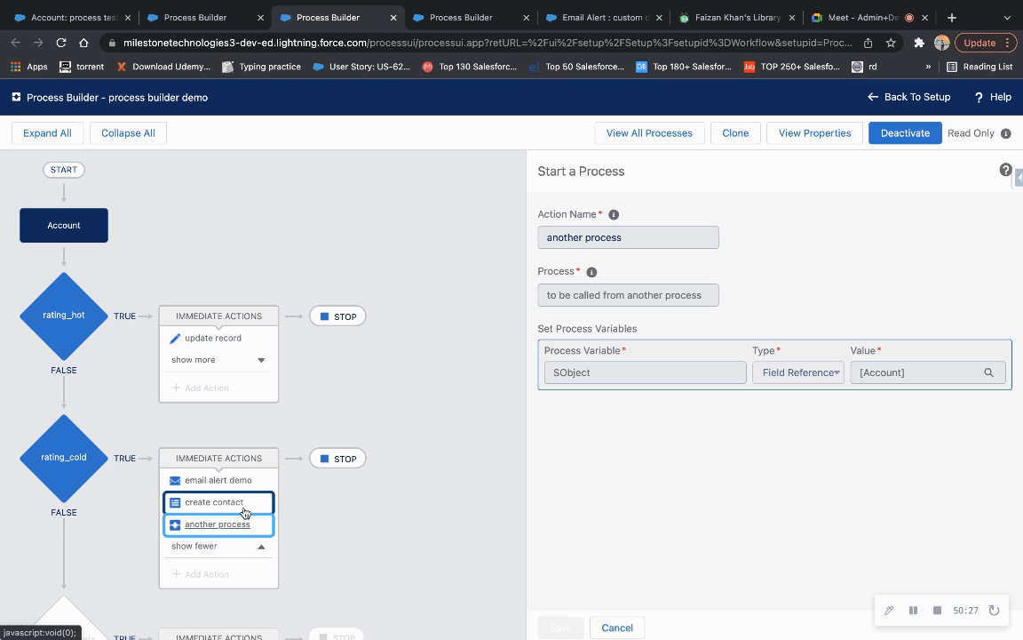
pyautogui.click(218, 32)
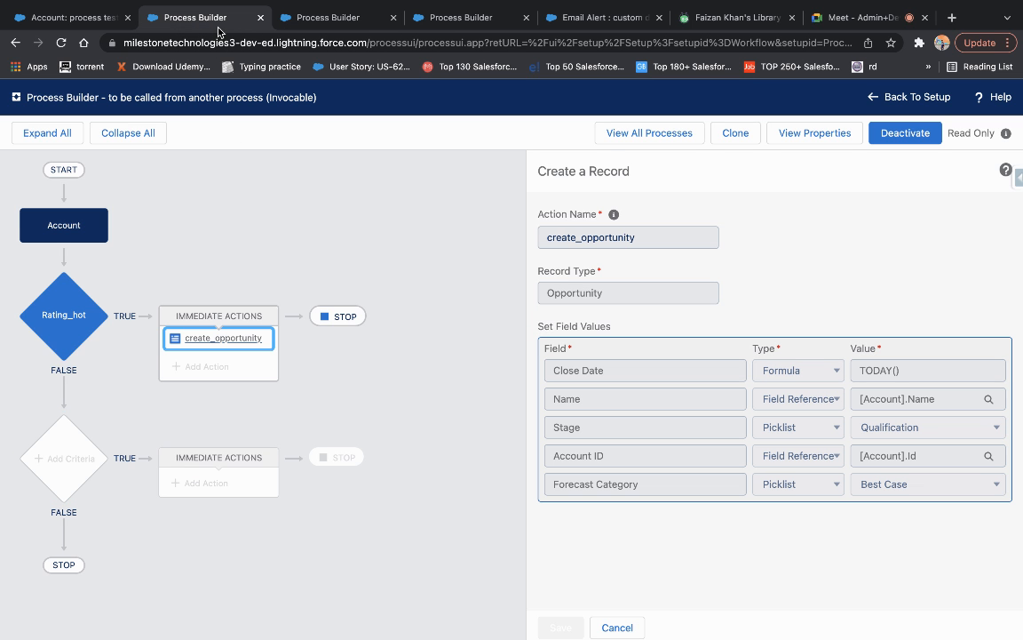
# Clone the invocable process and save the copy as a new version.
pyautogui.click(90, 300)
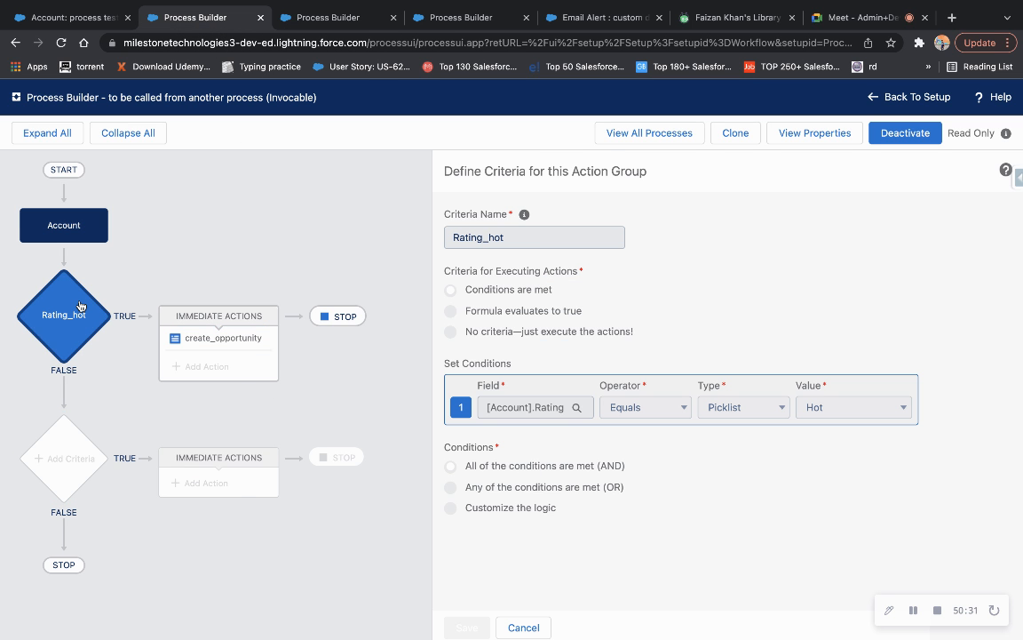
pyautogui.click(733, 133)
pyautogui.click(776, 542)
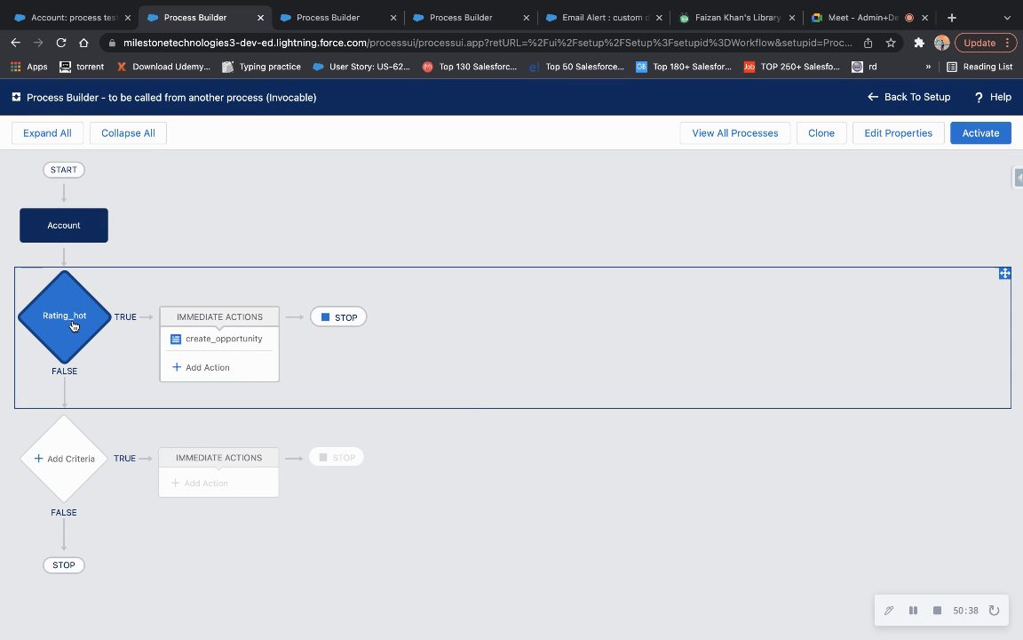
# Change the criteria value to Cold, rename it Rating_cold, and save it.
pyautogui.click(75, 324)
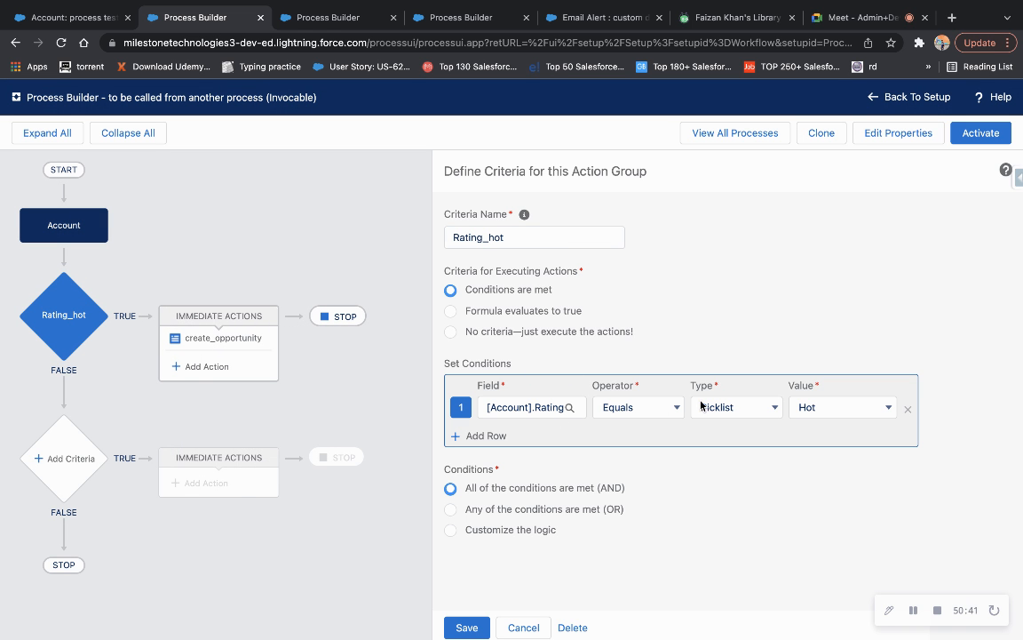
pyautogui.click(795, 409)
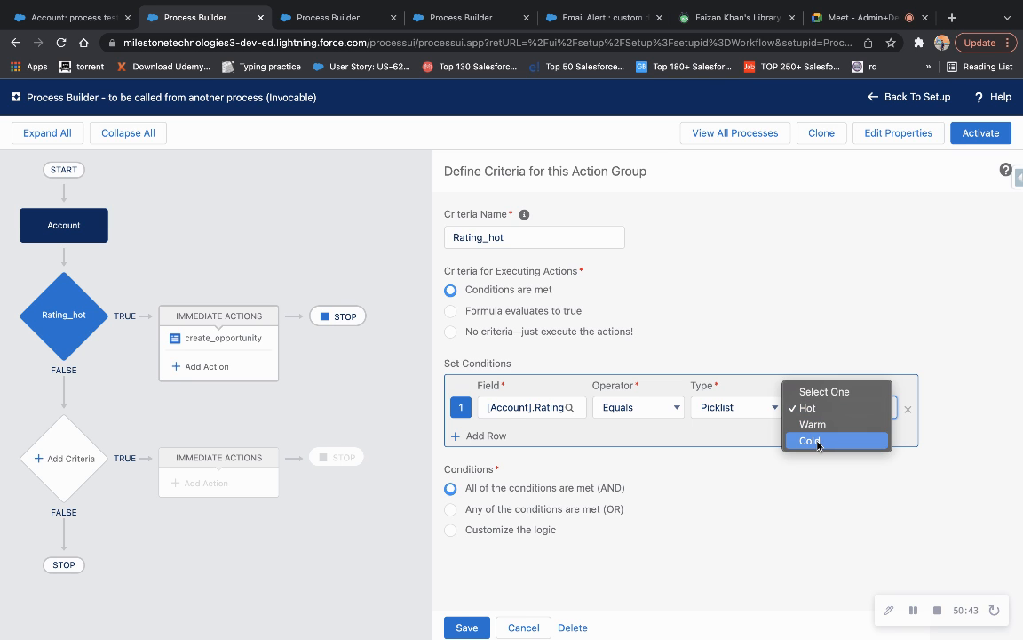
pyautogui.click(811, 443)
pyautogui.click(311, 17)
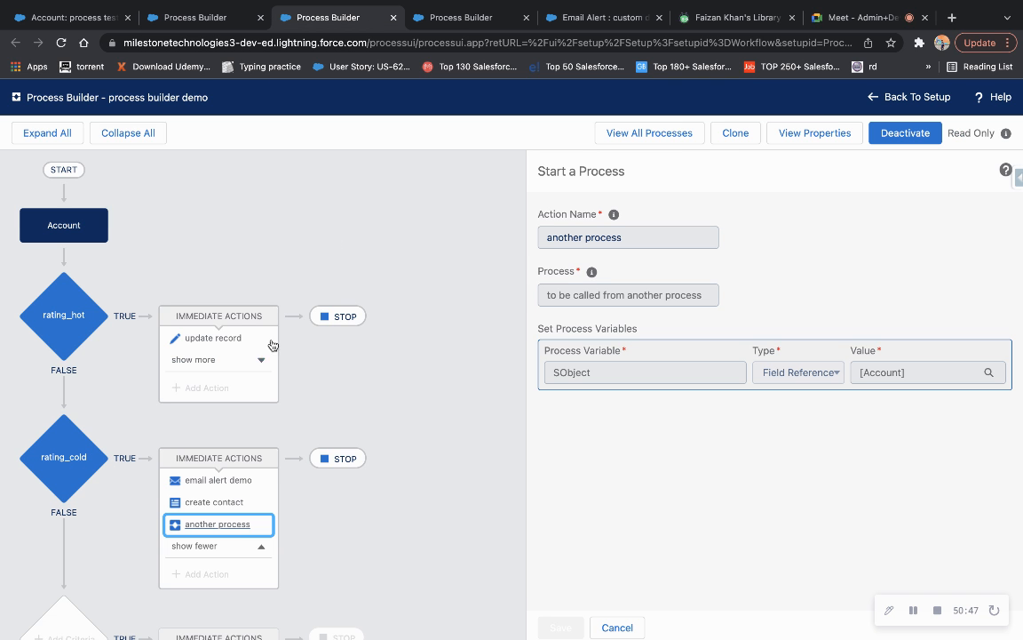
pyautogui.click(190, 17)
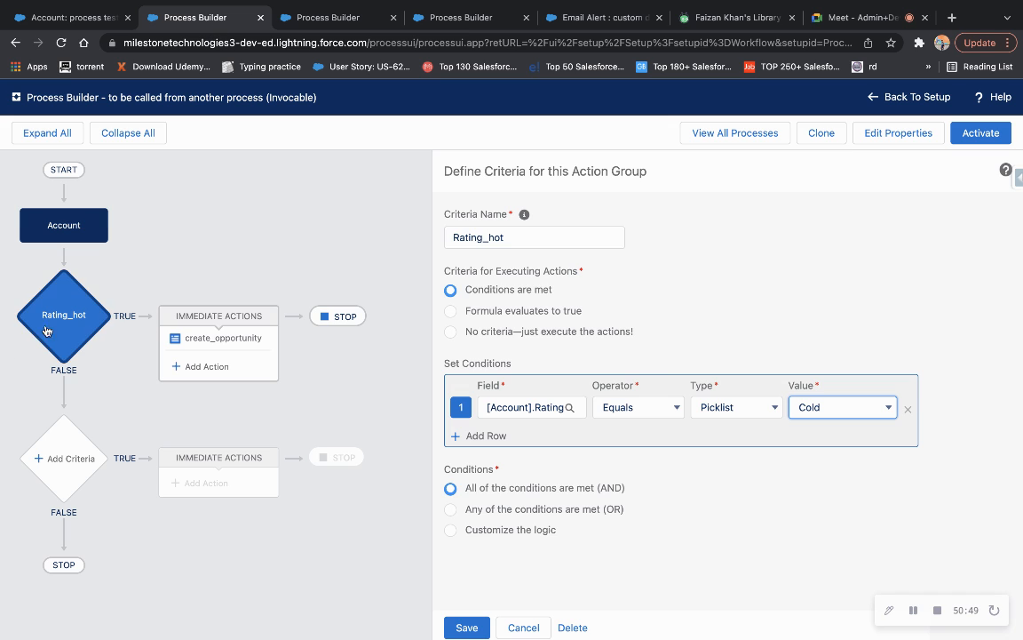
pyautogui.click(539, 238)
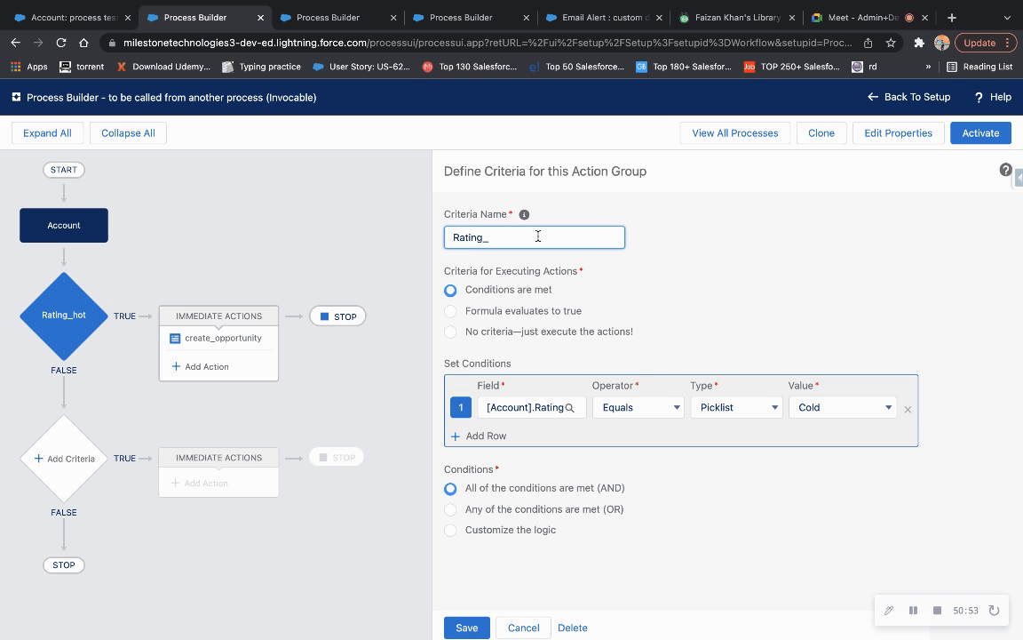
pyautogui.click(667, 368)
pyautogui.click(471, 625)
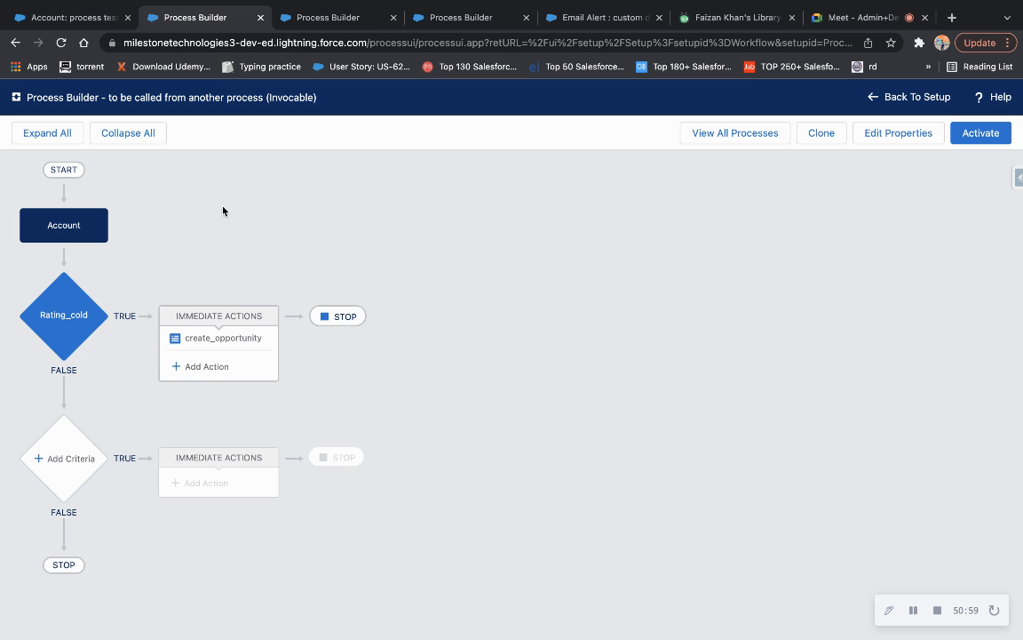
pyautogui.click(88, 18)
pyautogui.scroll(5, 434, 216)
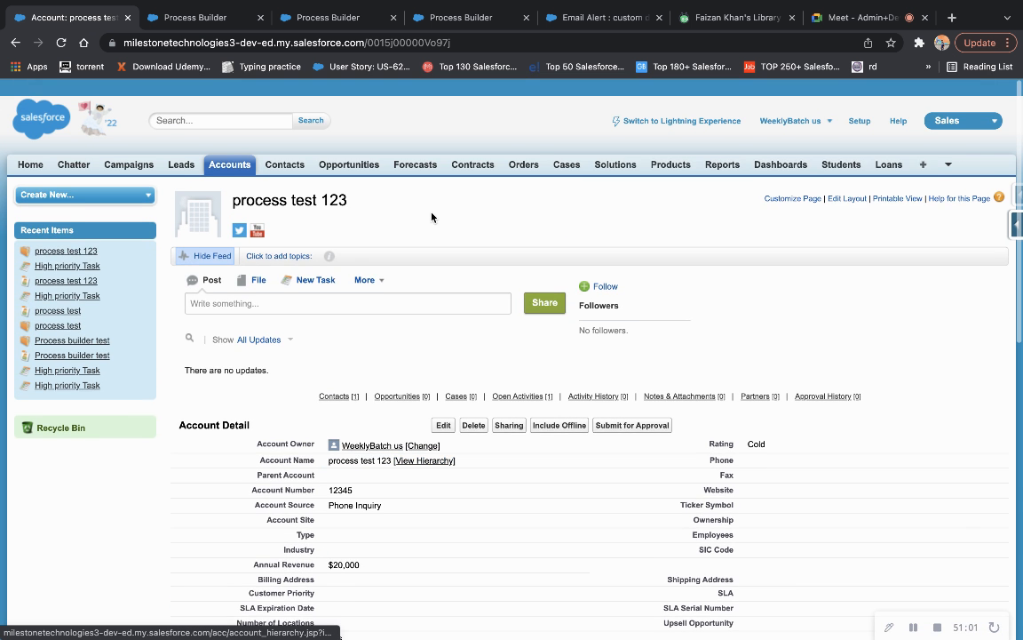
# Start a new account named 'process test 234' with an account number and source Purchased List.
pyautogui.click(245, 151)
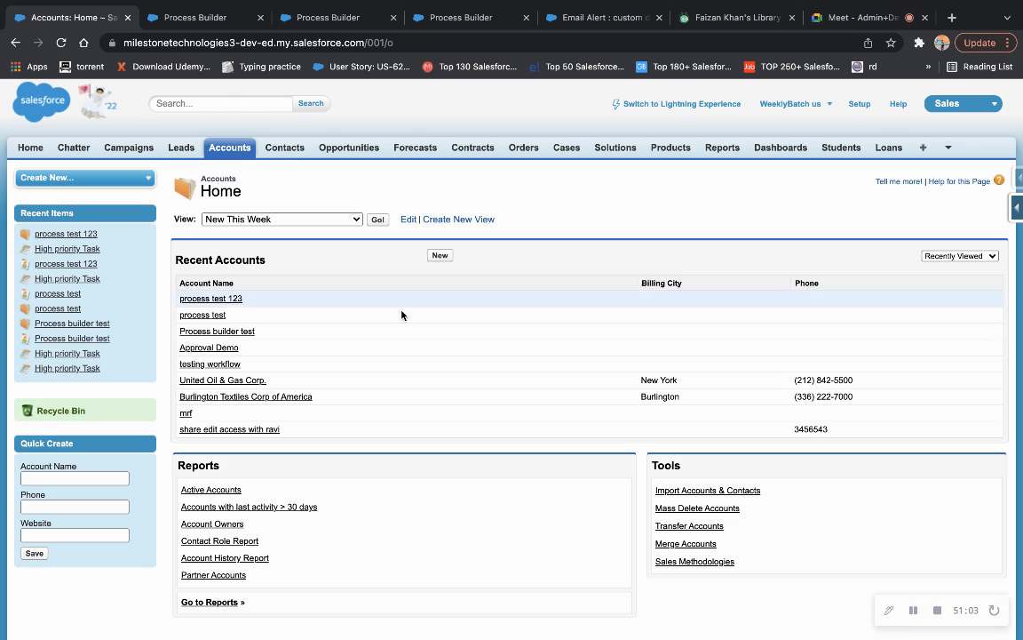
pyautogui.click(438, 258)
pyautogui.write('process test 234')
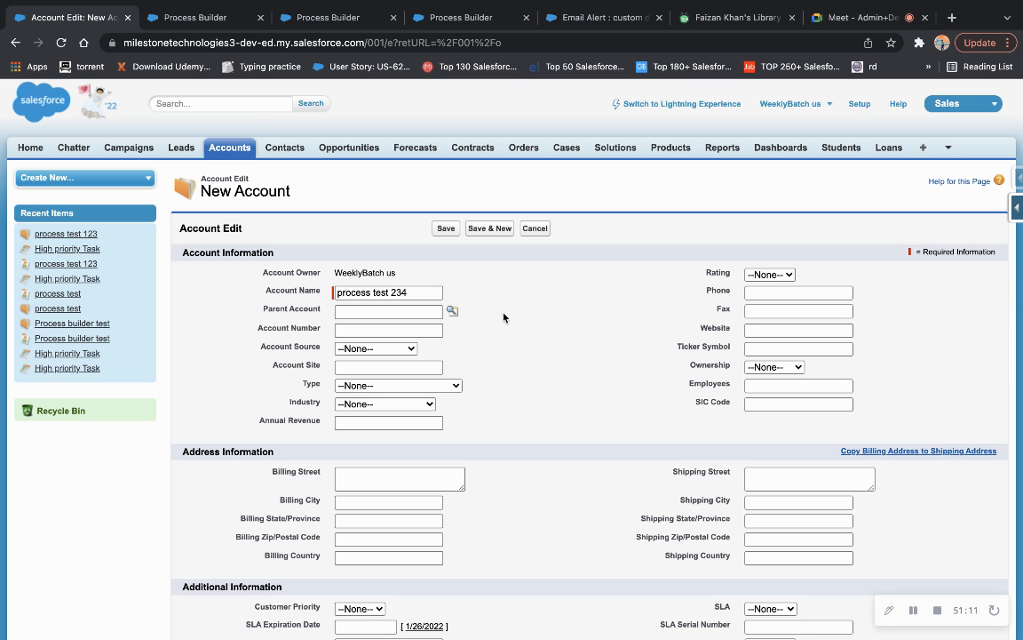
pyautogui.click(402, 330)
pyautogui.click(375, 357)
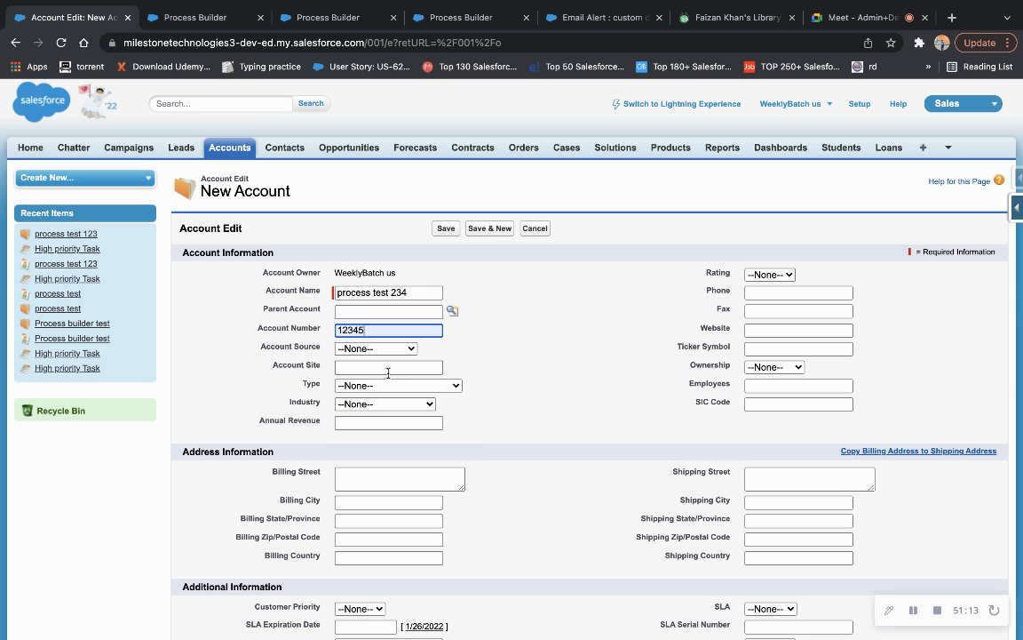
pyautogui.click(389, 349)
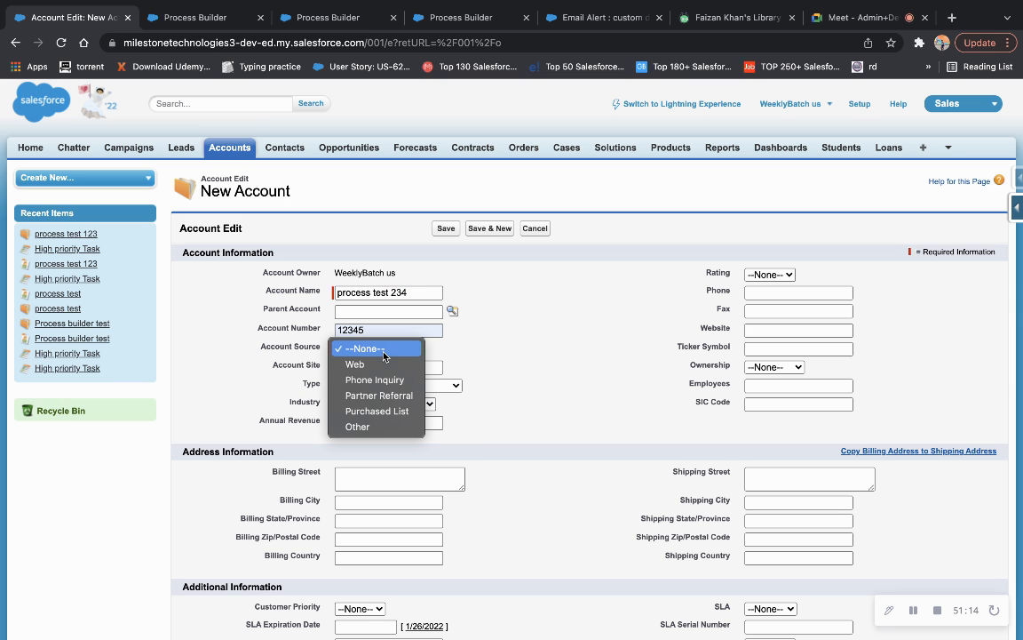
pyautogui.click(385, 412)
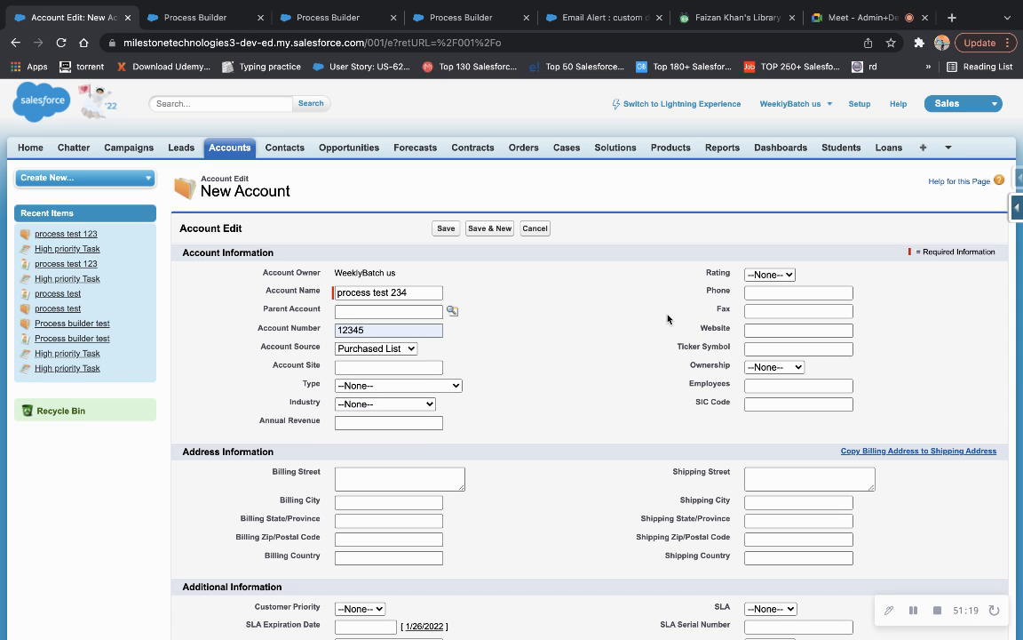
# Set Rating to Cold, Annual Revenue to 20000 and Active to Yes, then save.
pyautogui.click(777, 278)
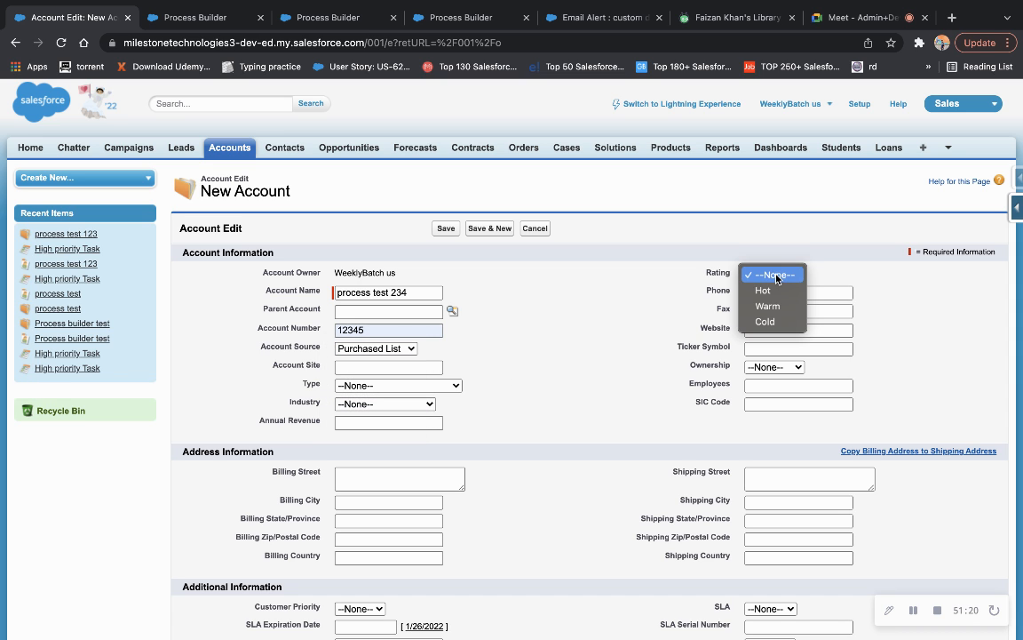
pyautogui.click(765, 322)
pyautogui.click(377, 421)
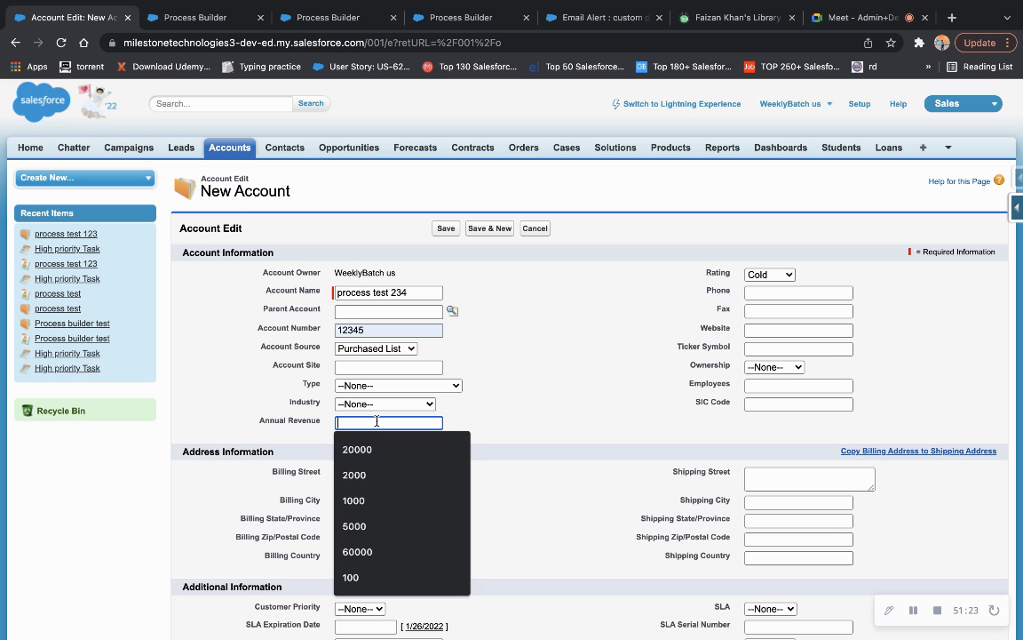
pyautogui.click(368, 449)
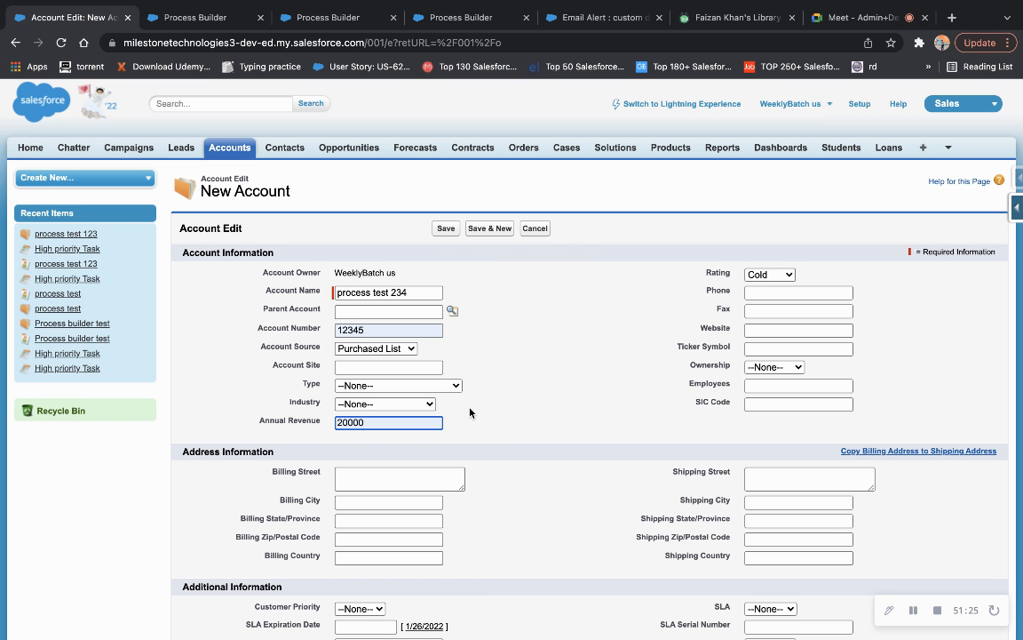
pyautogui.scroll(-5, 470, 411)
pyautogui.click(363, 431)
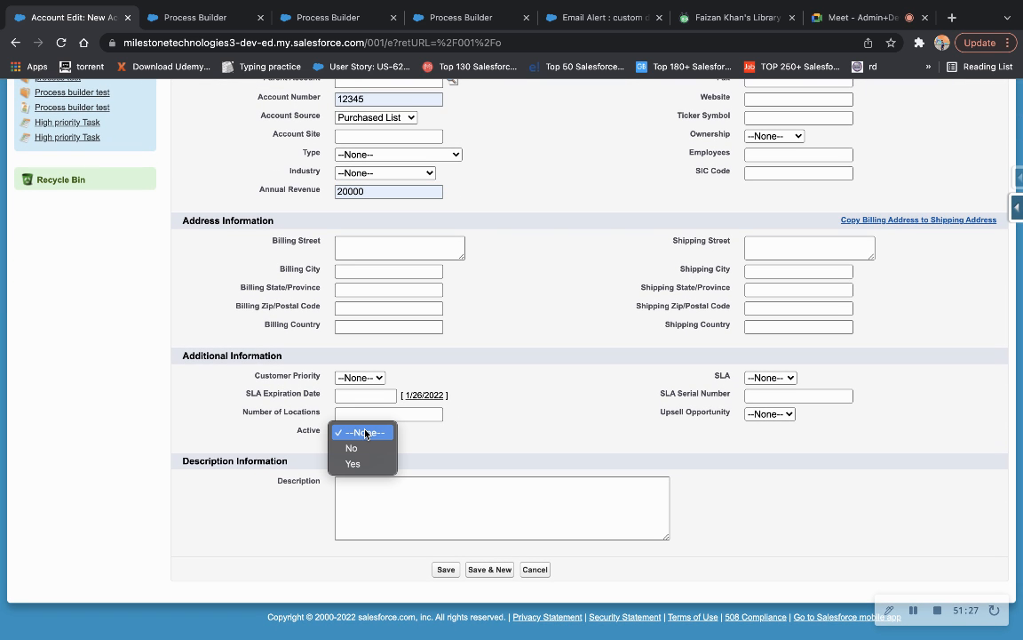
pyautogui.click(354, 464)
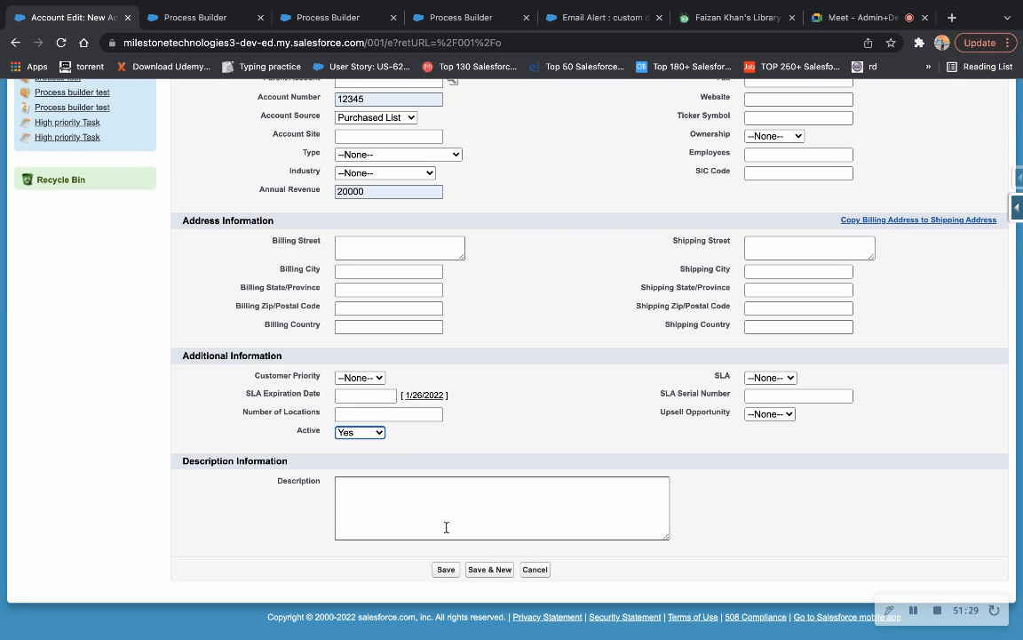
pyautogui.click(445, 569)
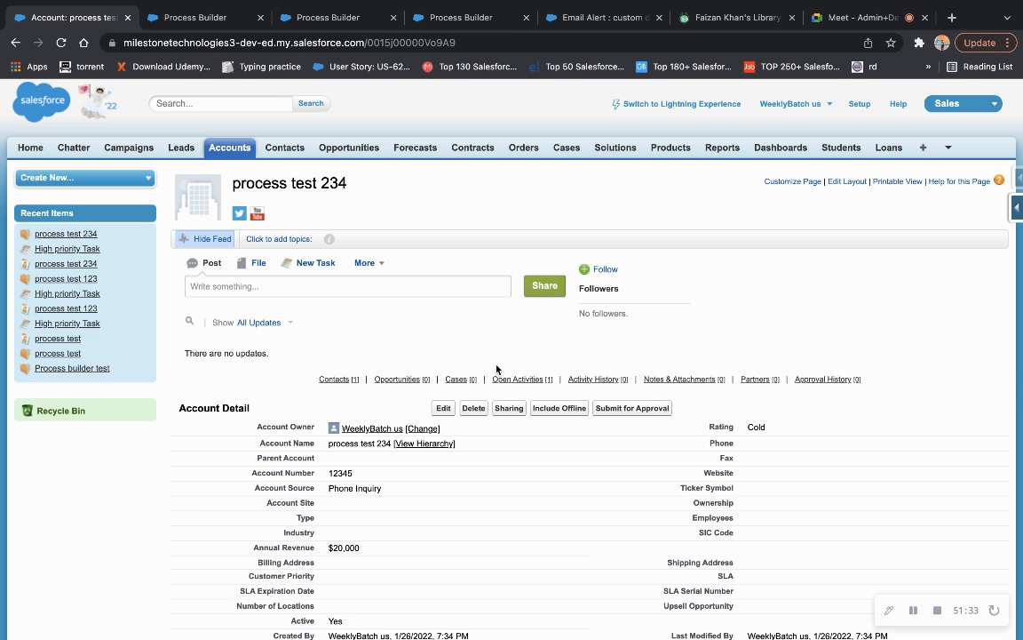
# Review the invocable process's create_opportunity action and Rating_cold criteria.
pyautogui.scroll(-5, 496, 369)
pyautogui.scroll(-5, 496, 369)
pyautogui.scroll(3, 489, 362)
pyautogui.click(231, 26)
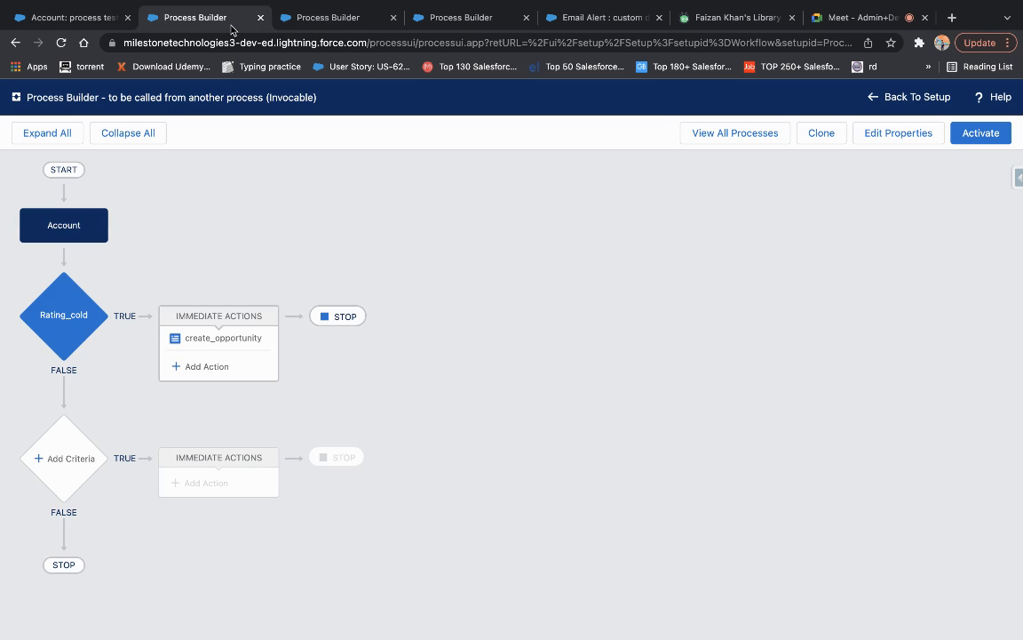
pyautogui.click(220, 340)
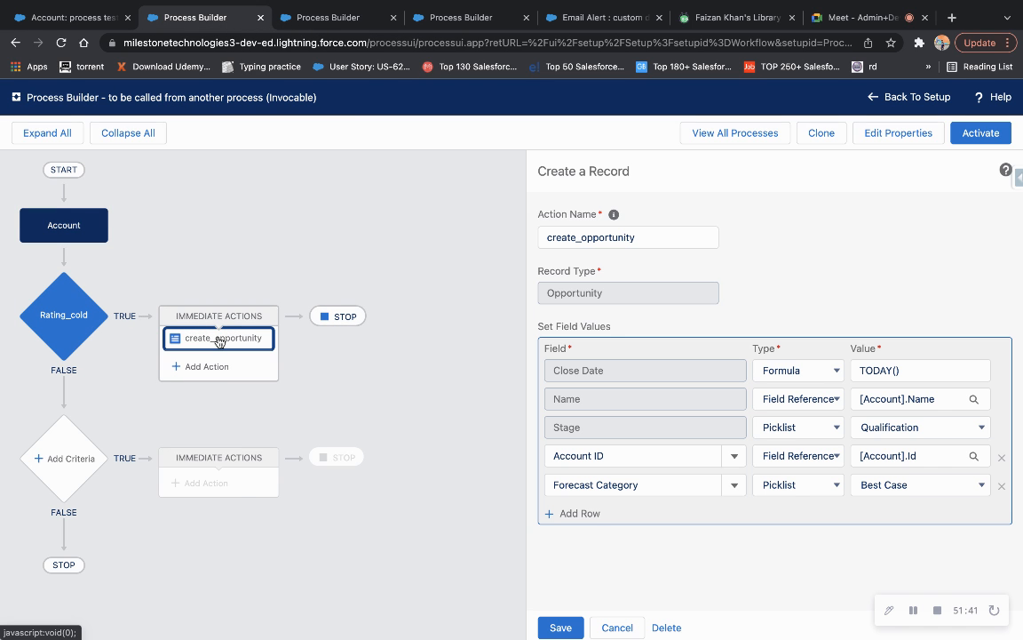
pyautogui.click(59, 292)
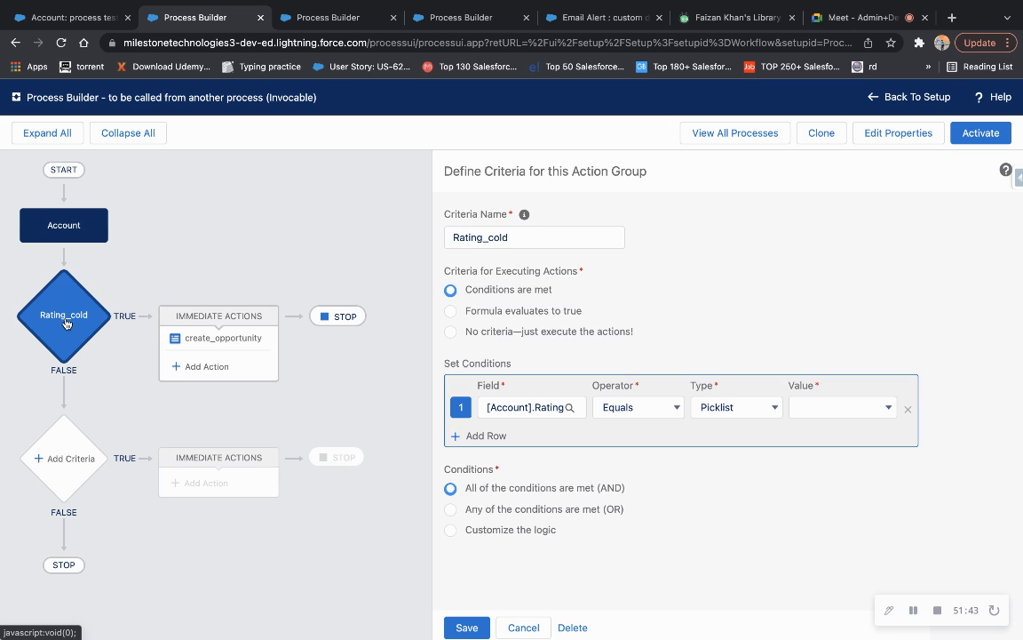
# Check the Opportunities home page and its view list for a new opportunity.
pyautogui.click(88, 18)
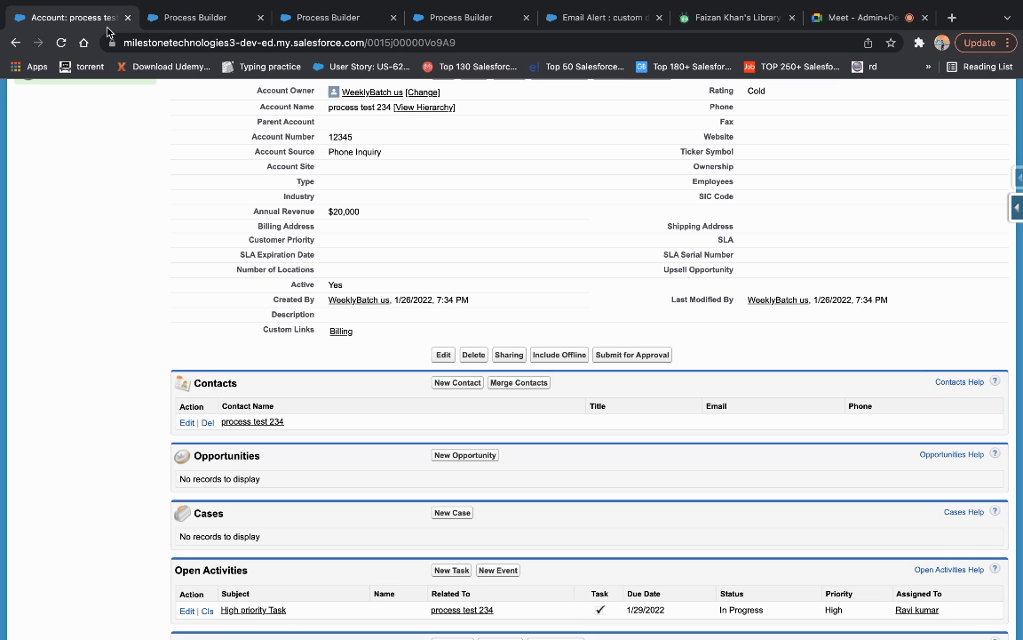
pyautogui.scroll(2, 412, 298)
pyautogui.scroll(-3, 411, 298)
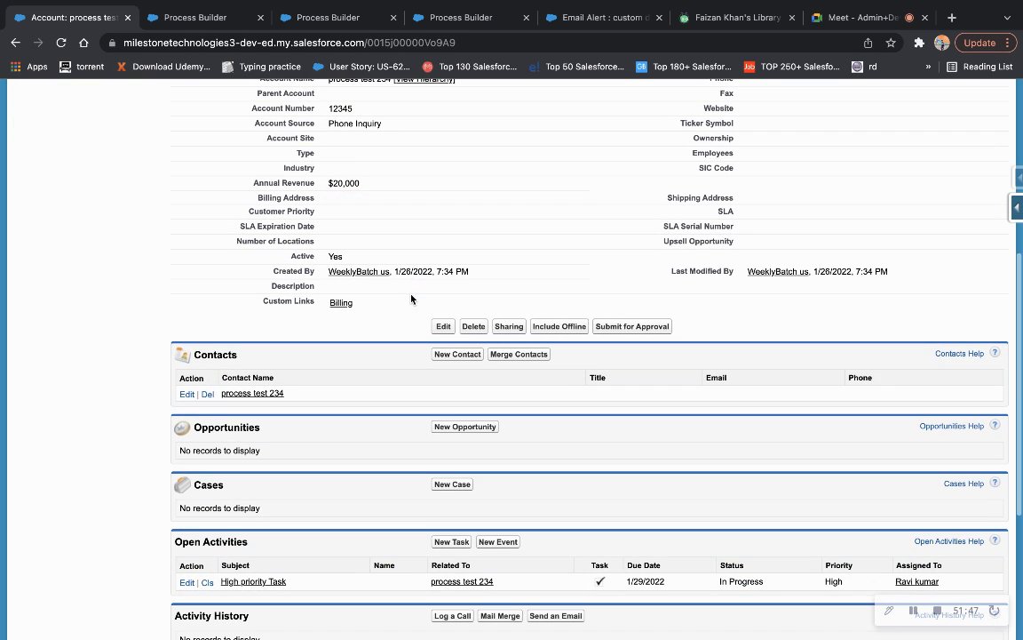
pyautogui.scroll(10, 373, 356)
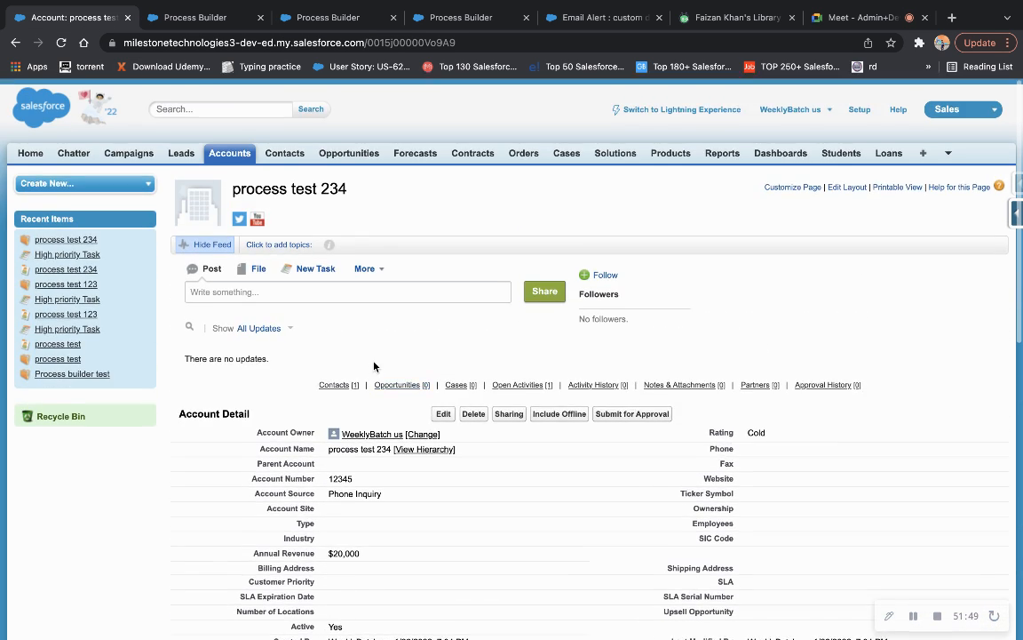
pyautogui.middleClick(352, 157)
pyautogui.click(196, 25)
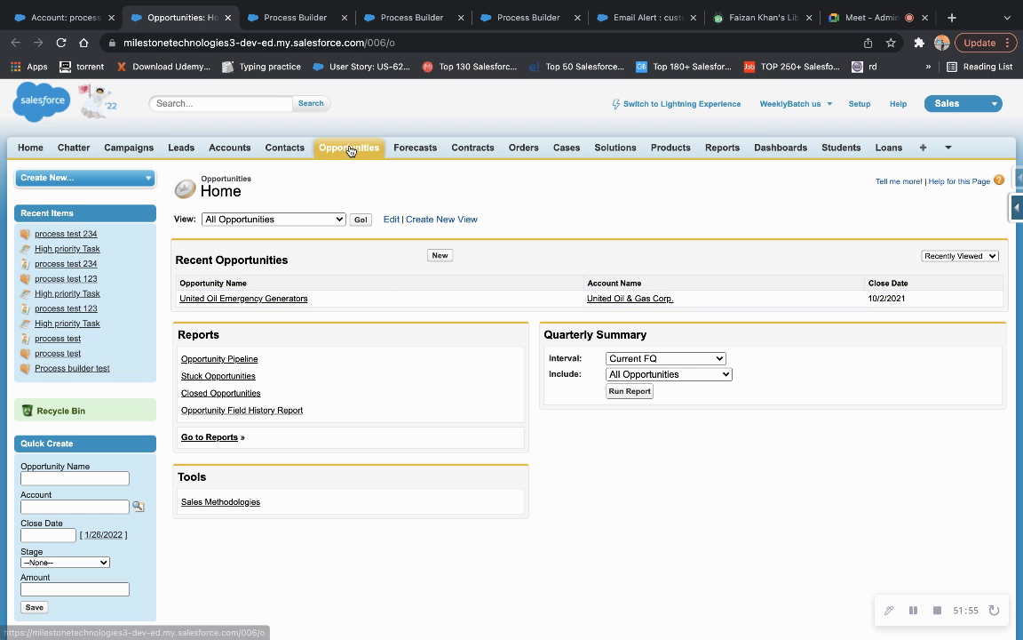
pyautogui.click(311, 219)
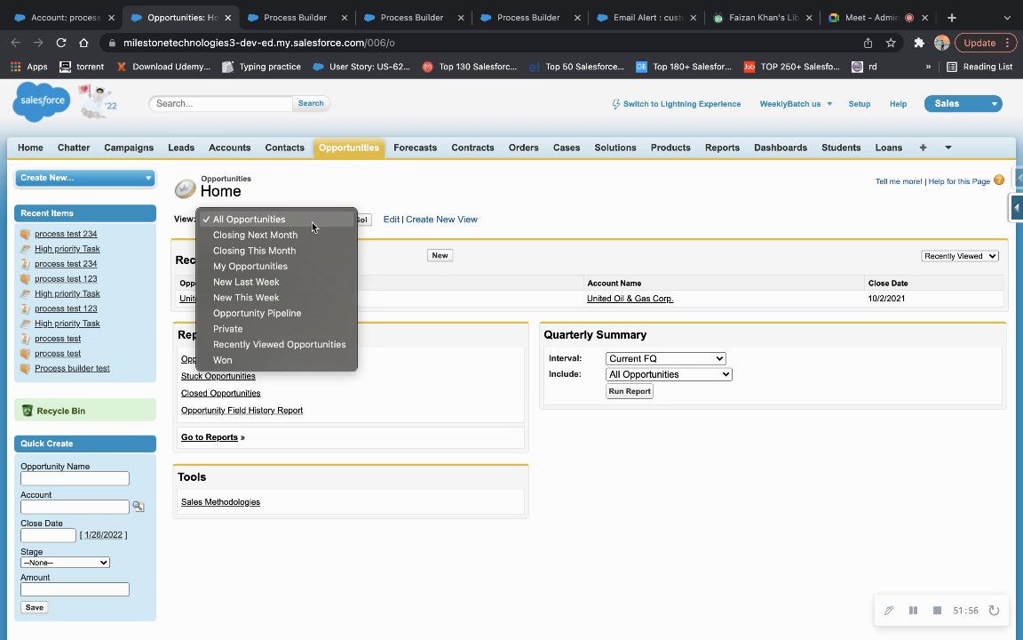
pyautogui.click(490, 203)
# Confirm the 'process test 234' account has no related opportunities, then return to the process.
pyautogui.click(92, 18)
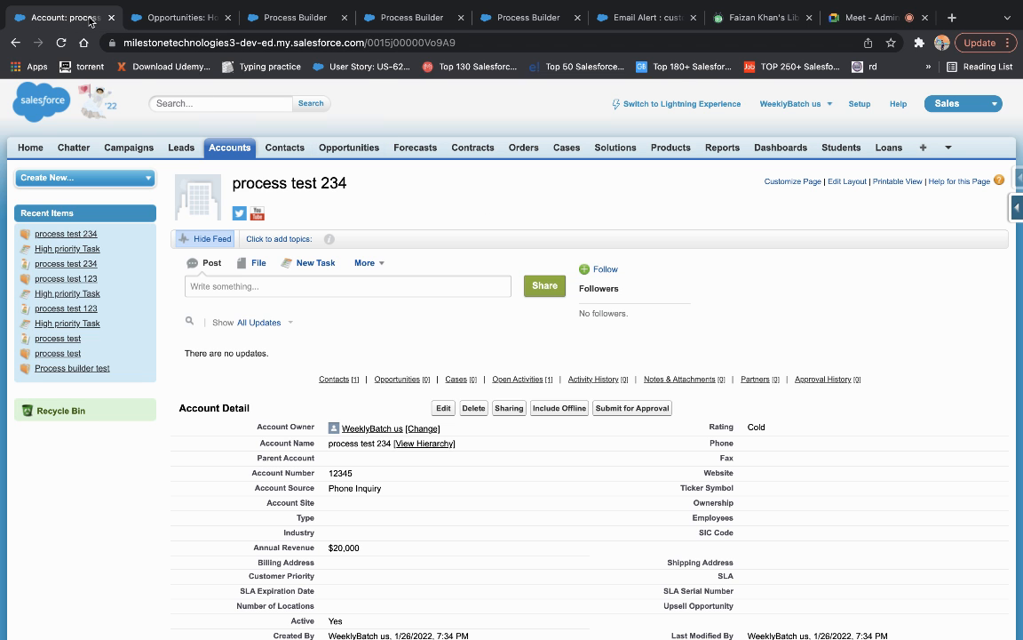
pyautogui.scroll(-5, 376, 369)
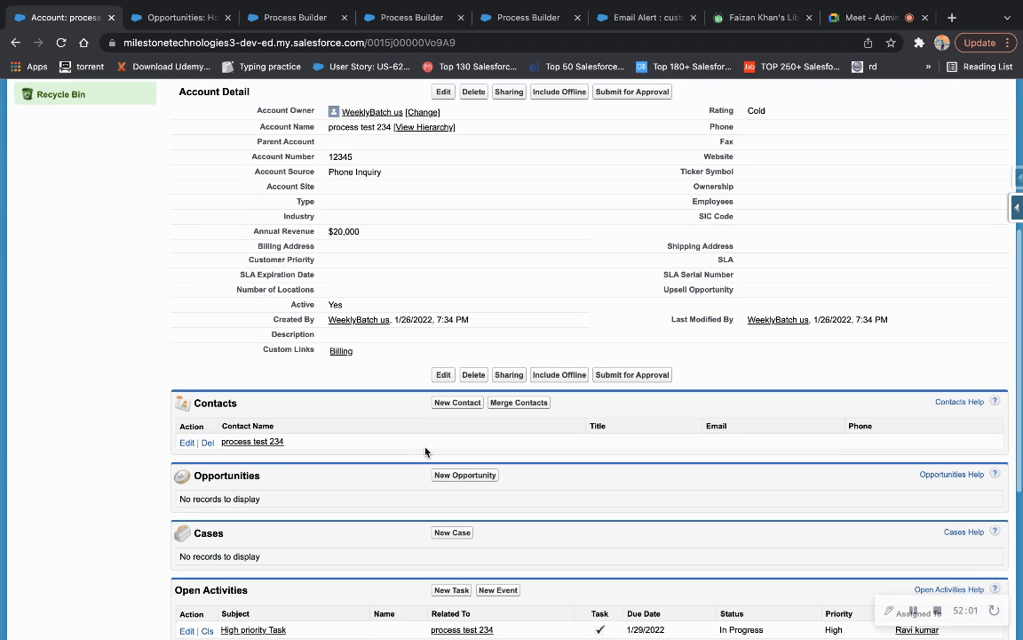
pyautogui.scroll(-2, 426, 451)
pyautogui.scroll(3, 428, 447)
pyautogui.scroll(-2, 427, 450)
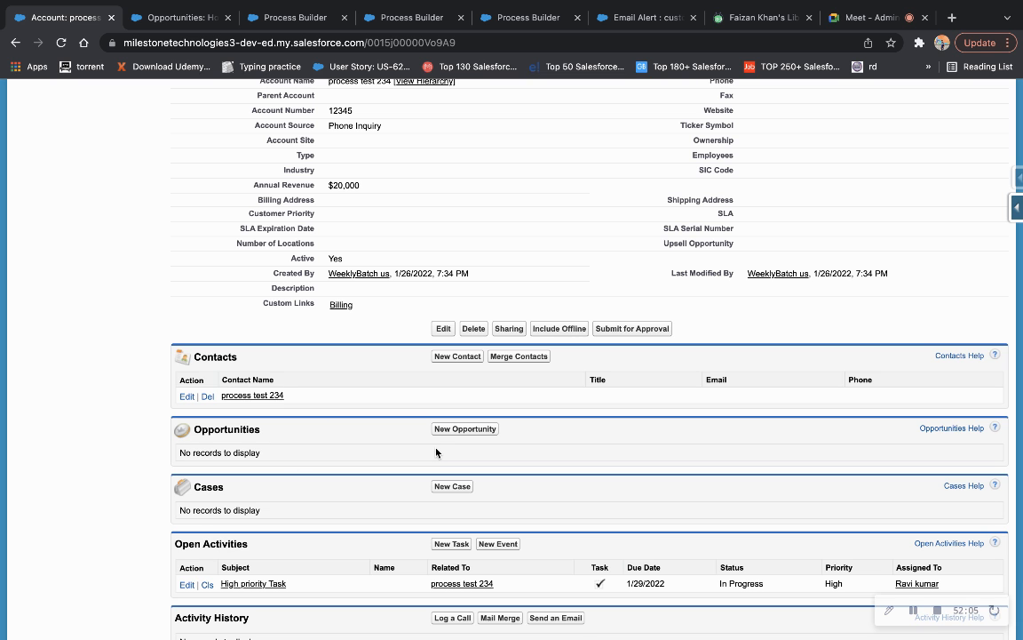
pyautogui.scroll(2, 435, 453)
pyautogui.click(293, 14)
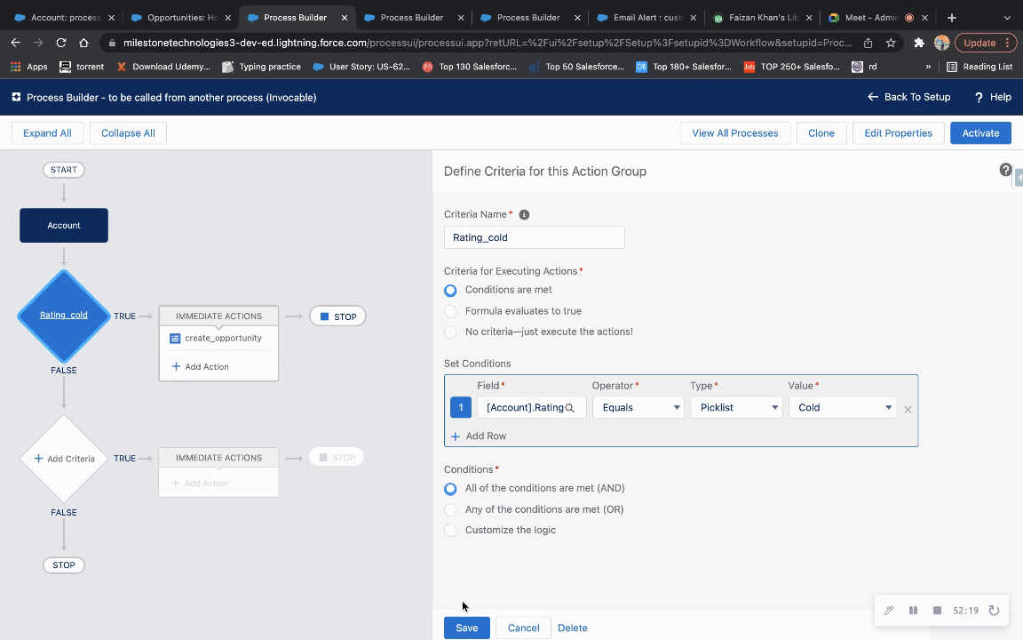
# Save the Rating_cold criteria, then activate and confirm this process version.
pyautogui.click(466, 627)
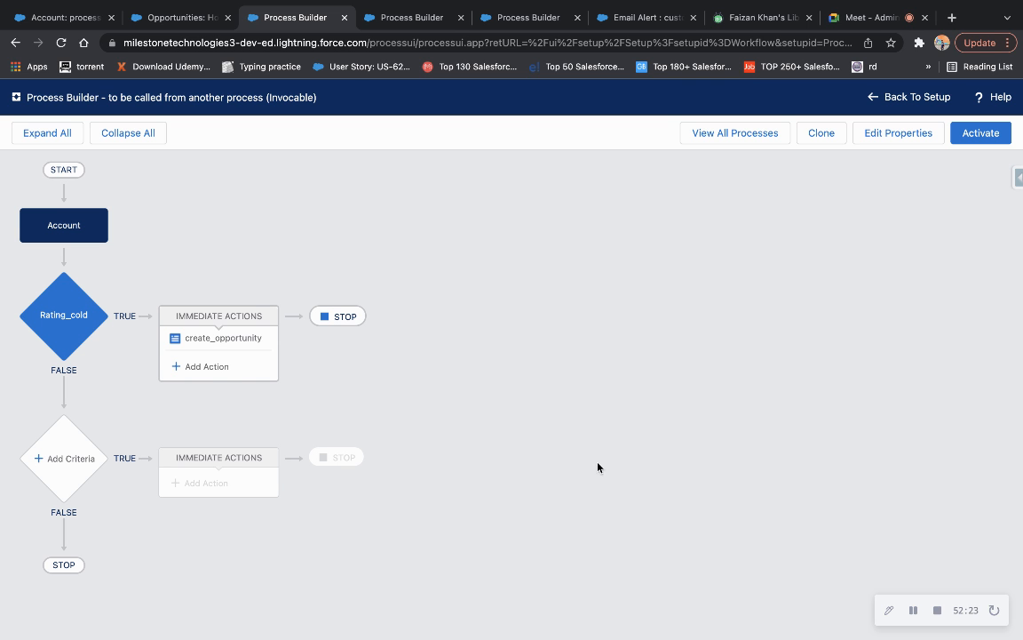
pyautogui.click(266, 347)
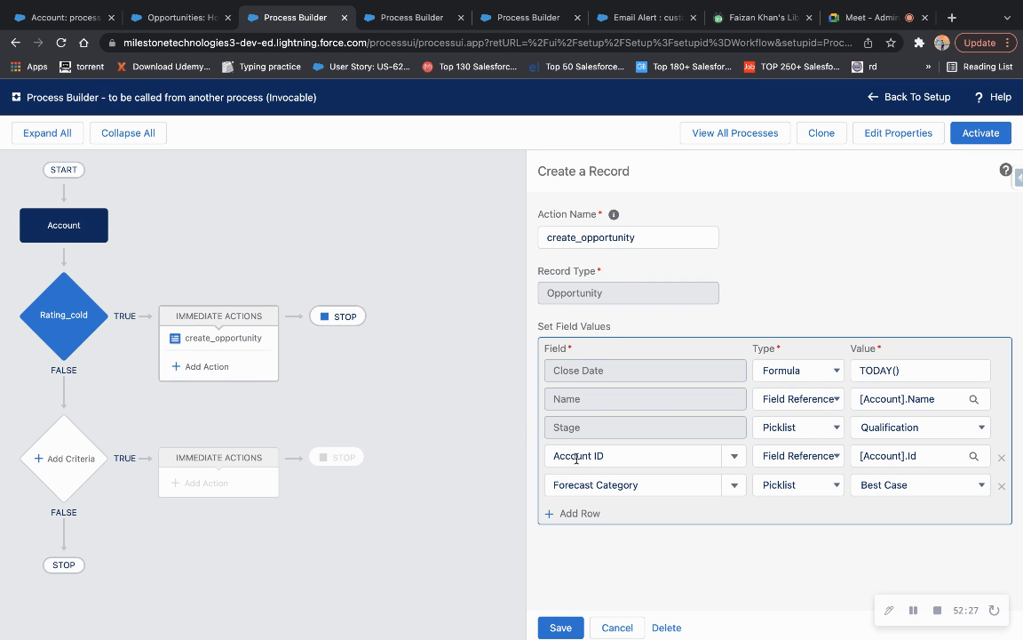
pyautogui.click(49, 284)
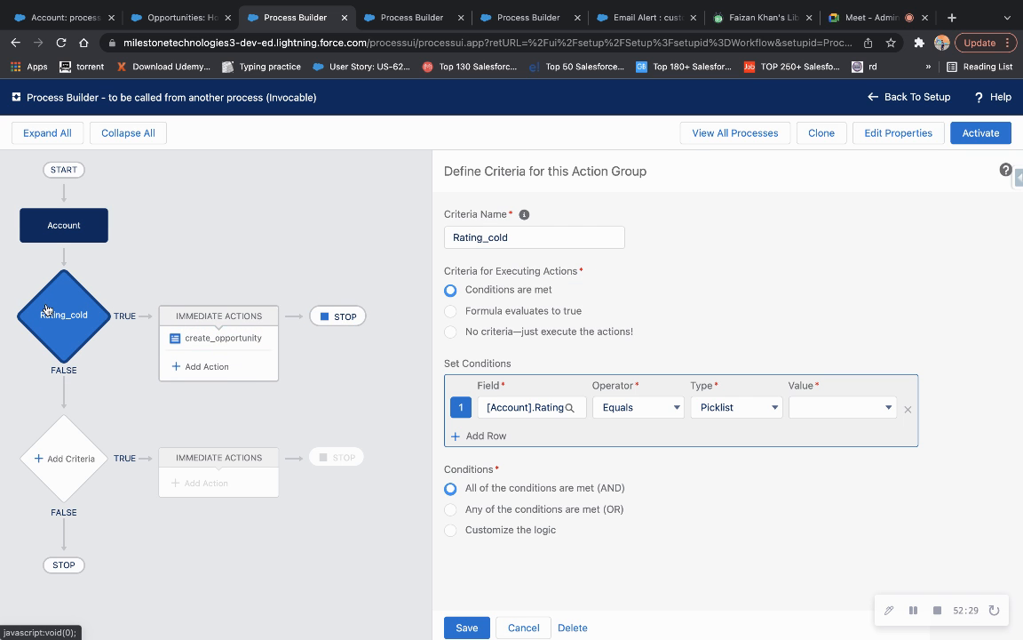
pyautogui.click(986, 133)
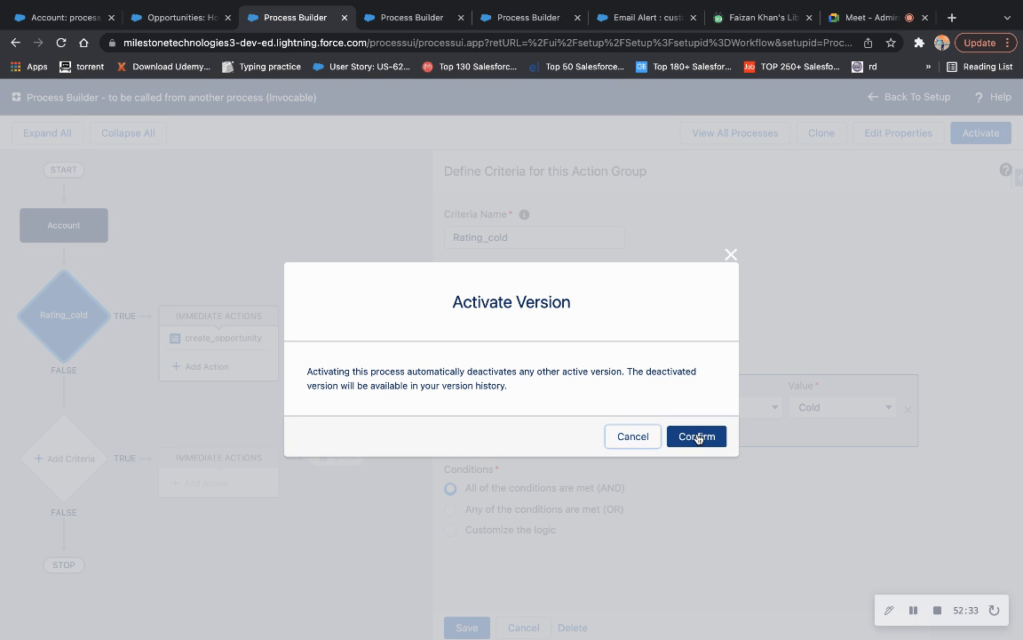
pyautogui.click(697, 436)
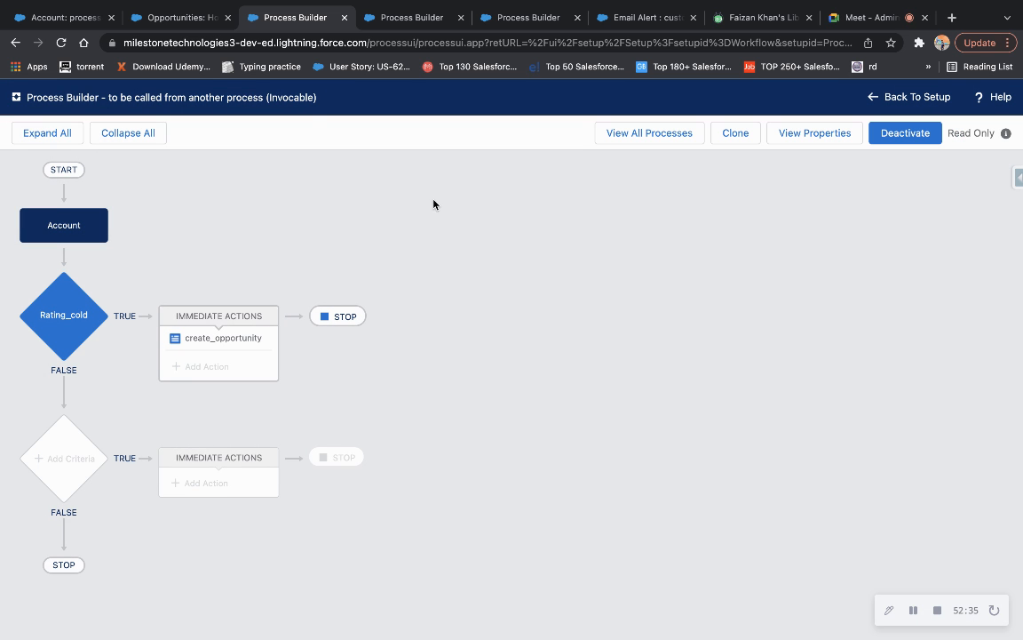
pyautogui.click(174, 25)
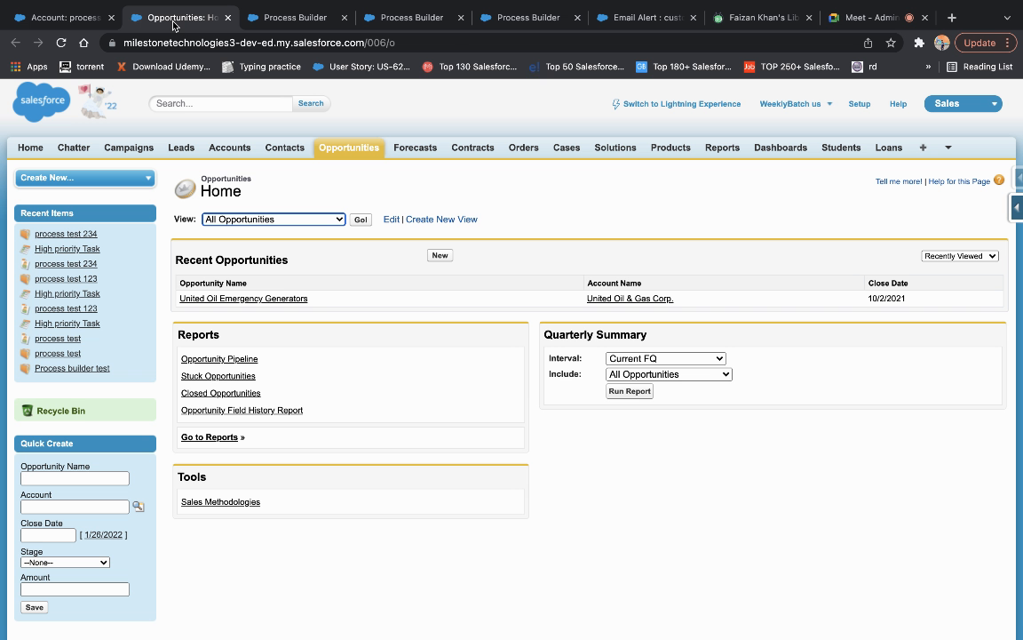
# Start a new account named 'process test 456' and fill in its account number.
pyautogui.click(73, 17)
pyautogui.scroll(3, 396, 312)
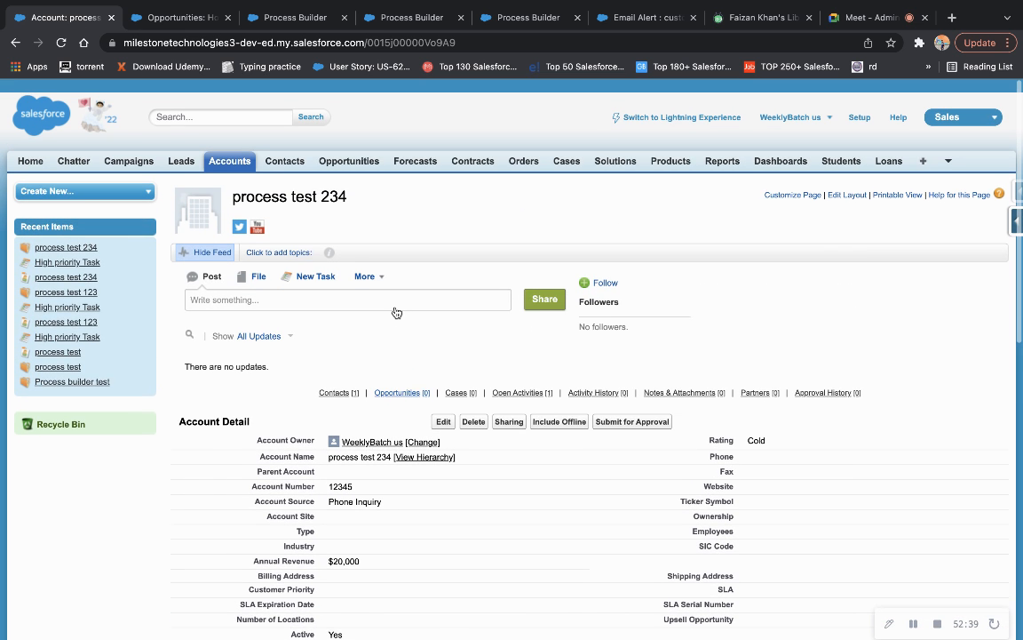
pyautogui.scroll(-1, 397, 312)
pyautogui.click(242, 150)
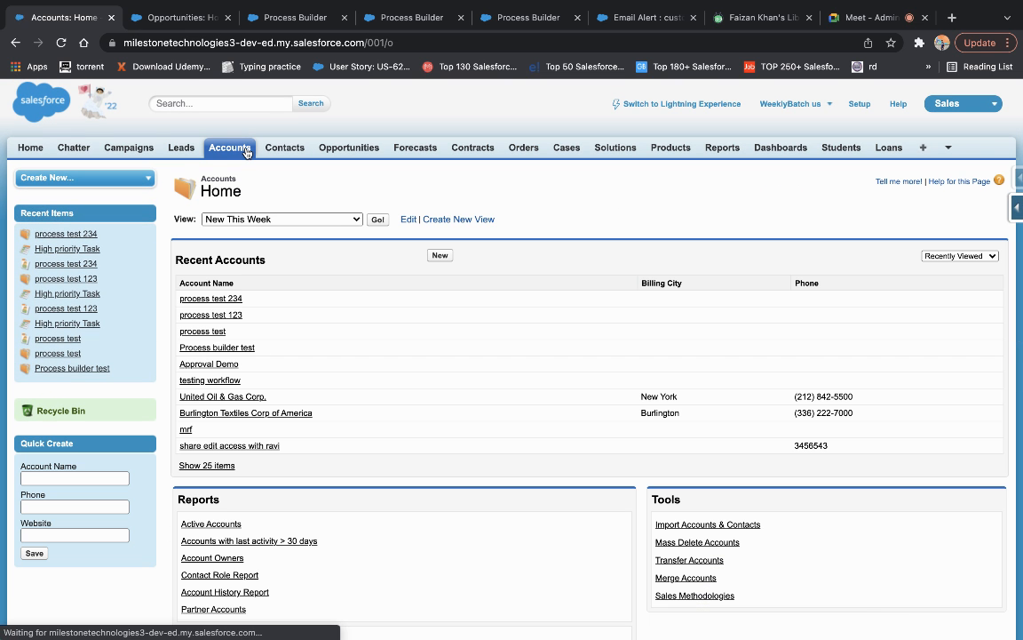
pyautogui.click(439, 256)
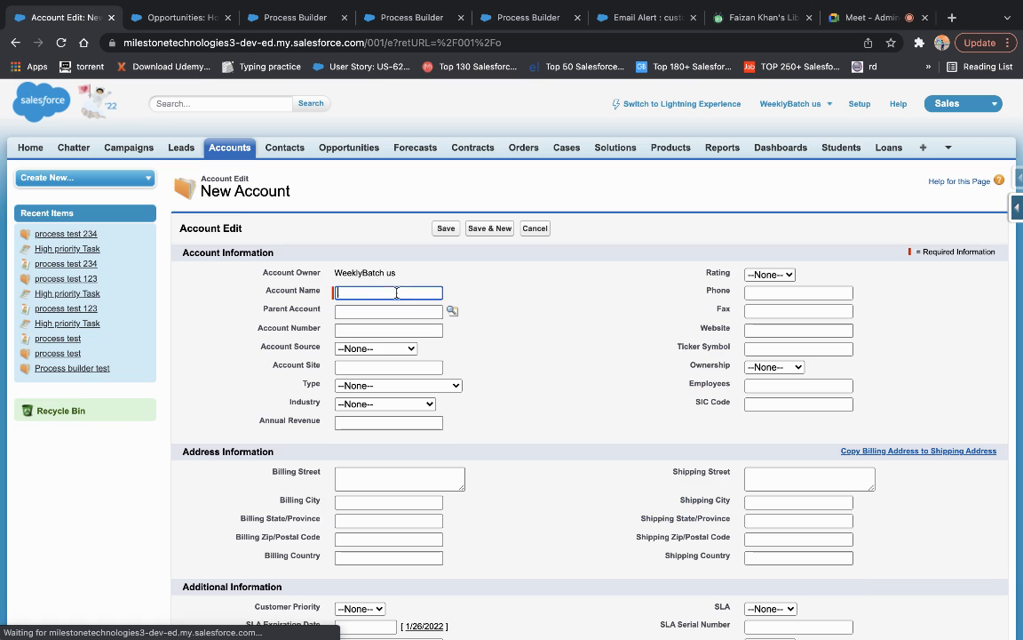
pyautogui.write('proce')
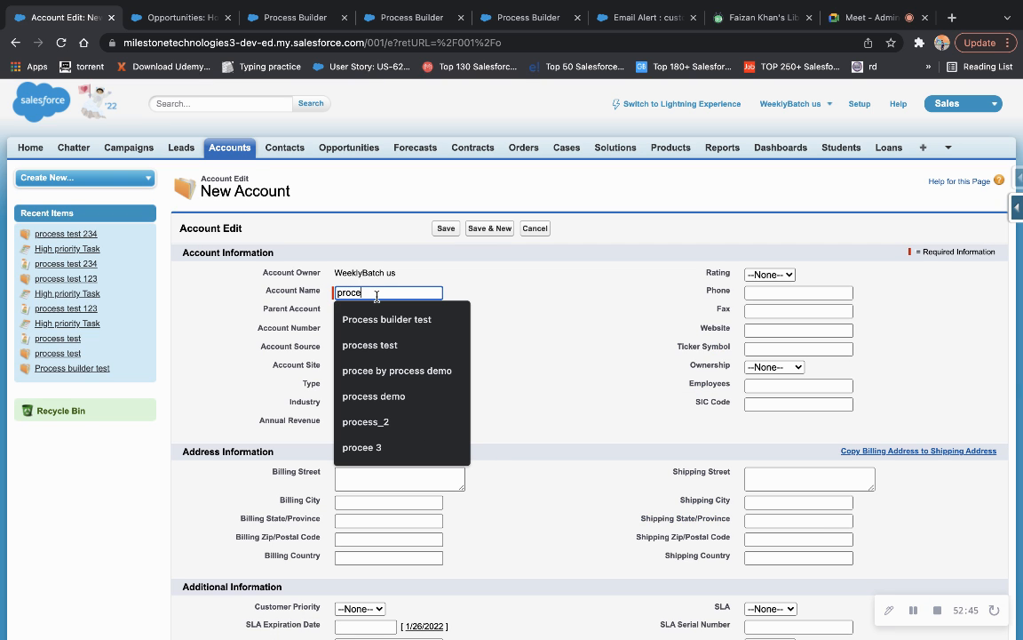
pyautogui.write('ss test')
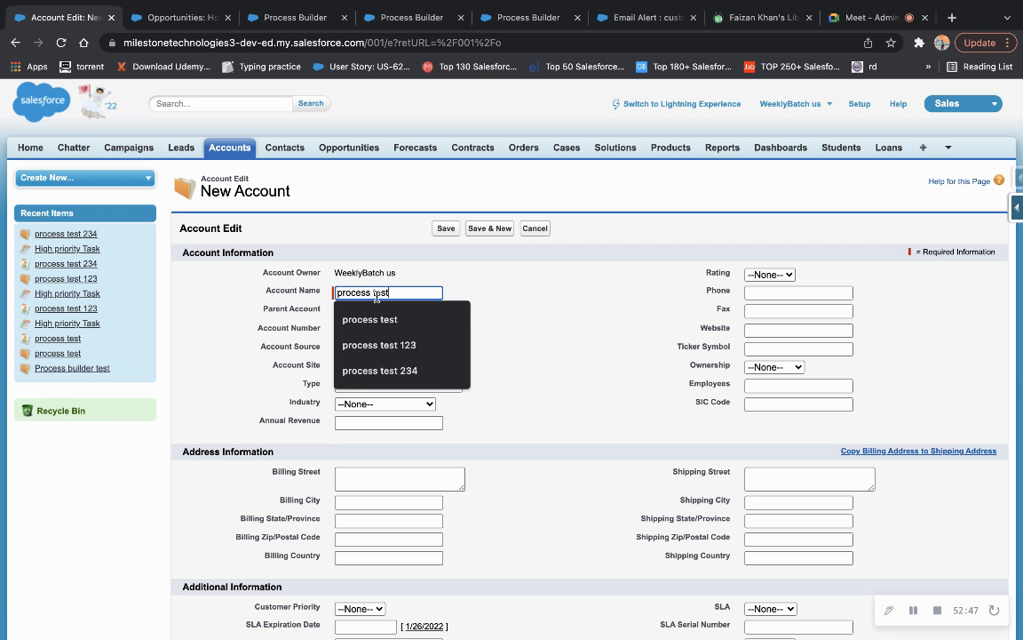
pyautogui.write(' 456')
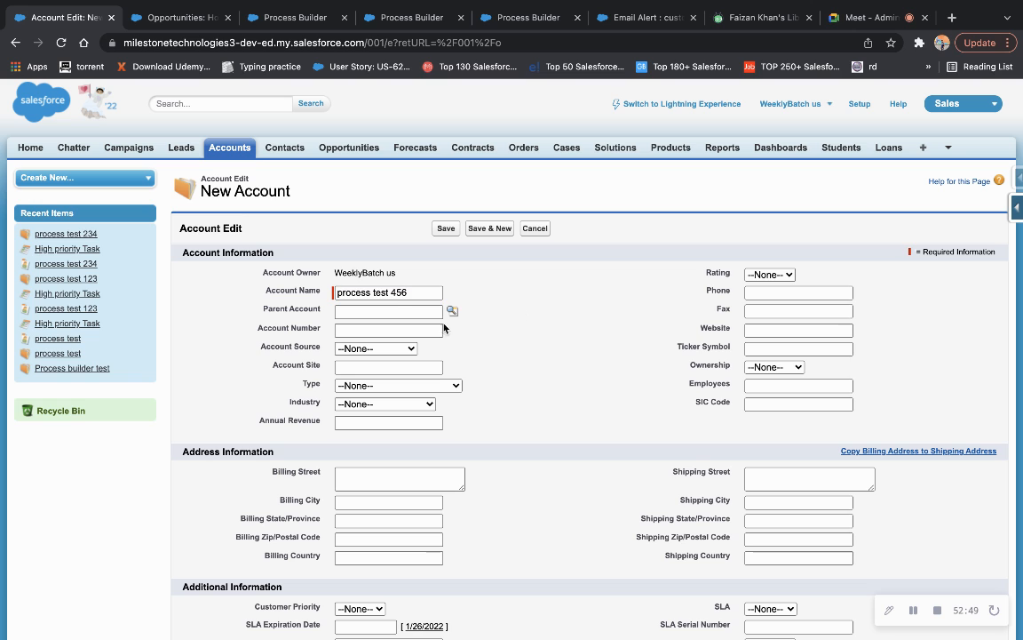
pyautogui.click(397, 331)
pyautogui.click(379, 358)
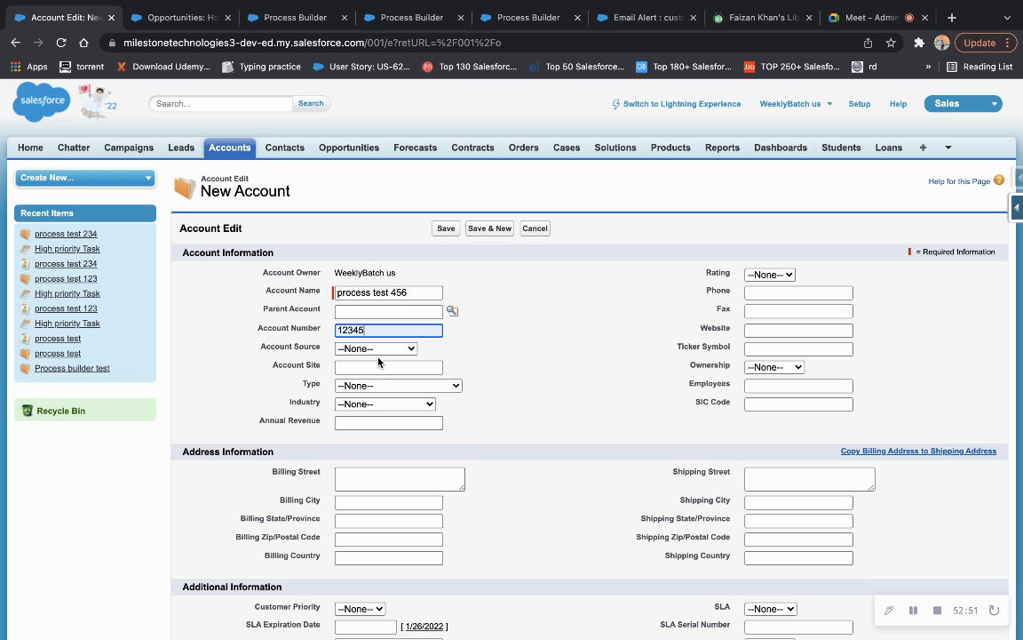
# Set Annual Revenue 20000, Rating Cold and Active Yes, save, and check the new Qualification opportunity.
pyautogui.click(371, 423)
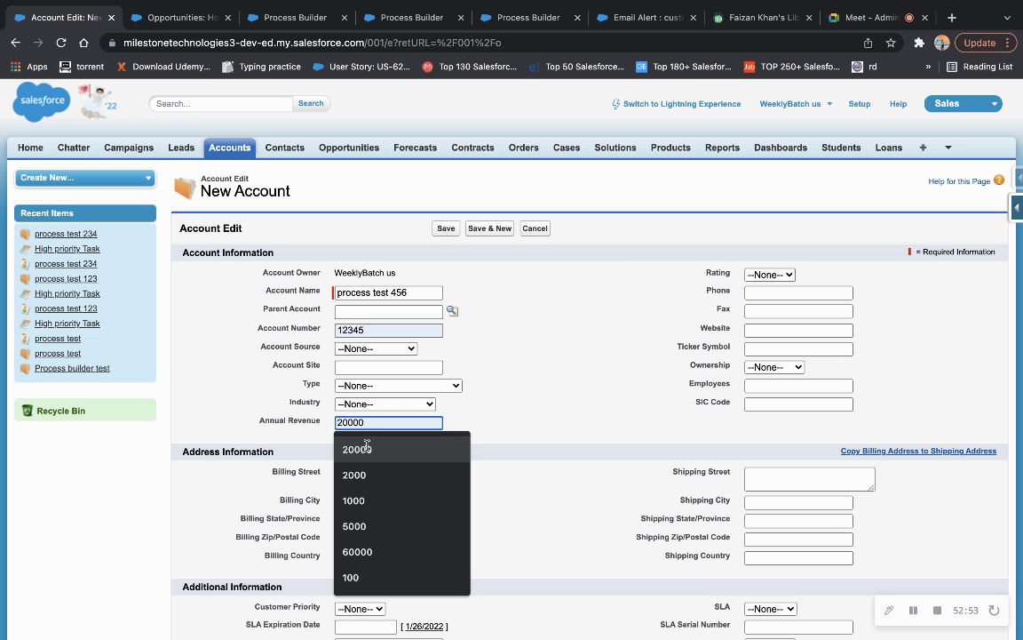
pyautogui.click(359, 449)
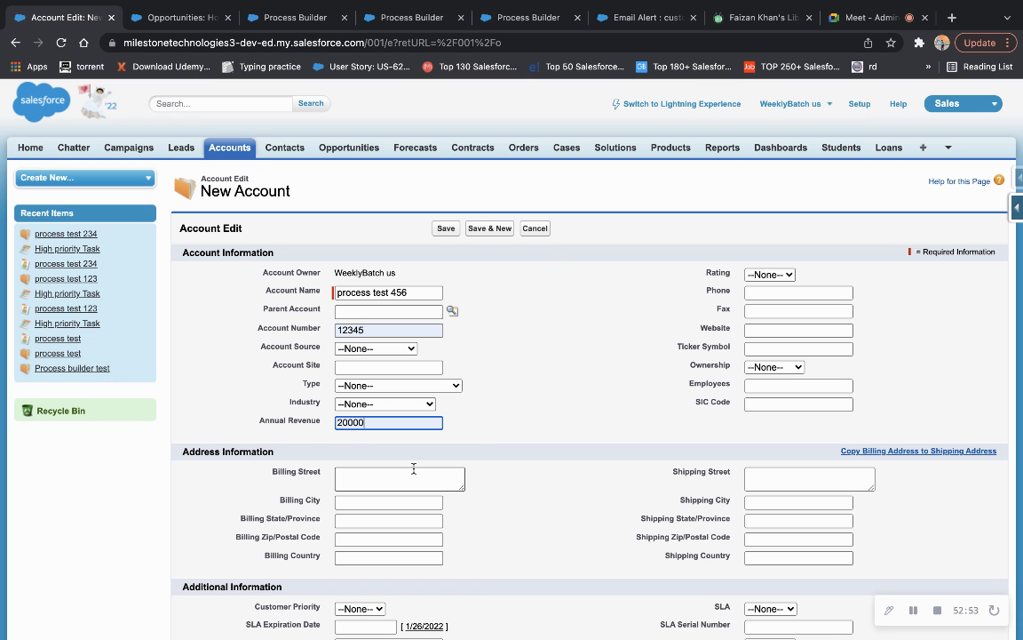
pyautogui.click(769, 275)
pyautogui.click(766, 323)
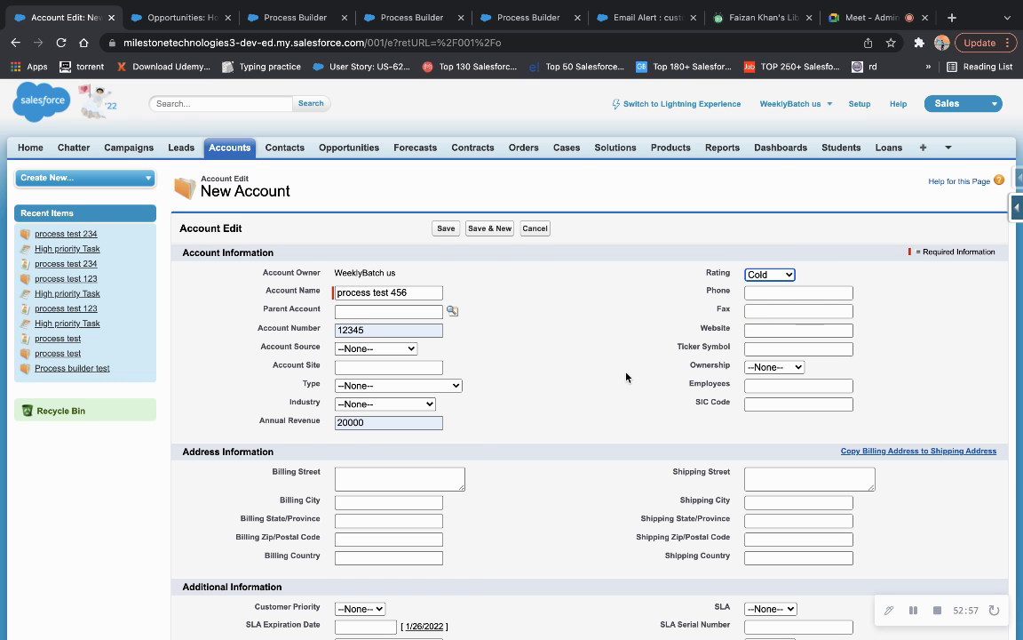
pyautogui.scroll(-3, 626, 377)
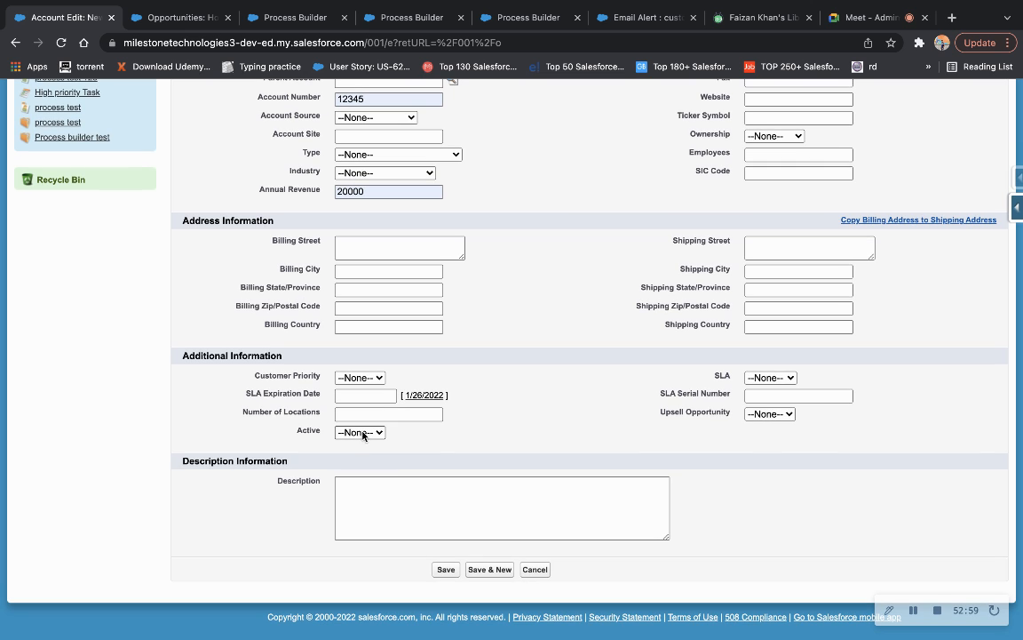
pyautogui.click(361, 431)
pyautogui.click(355, 464)
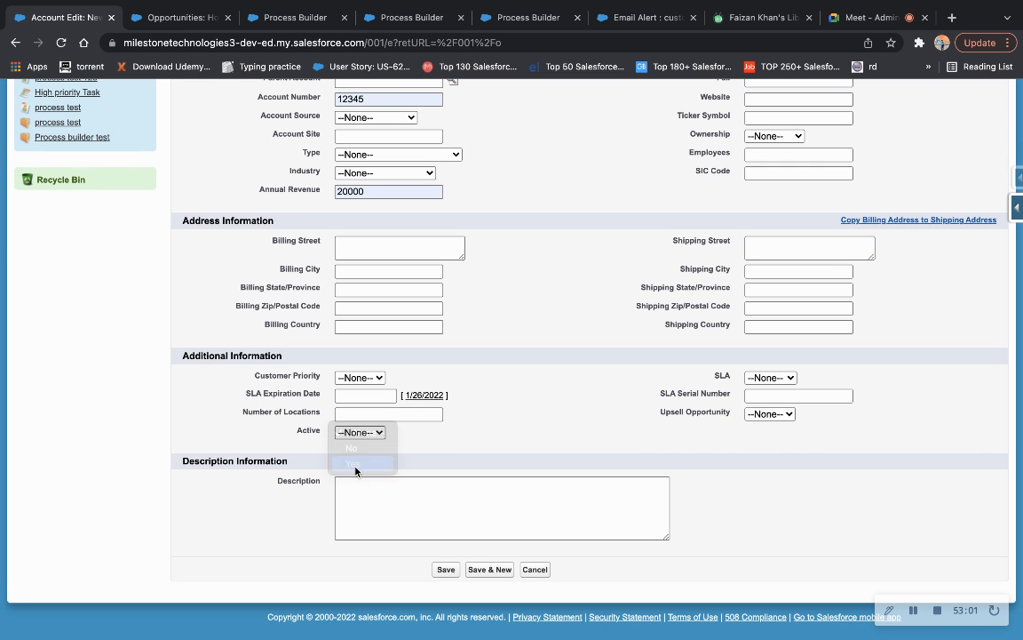
pyautogui.click(445, 569)
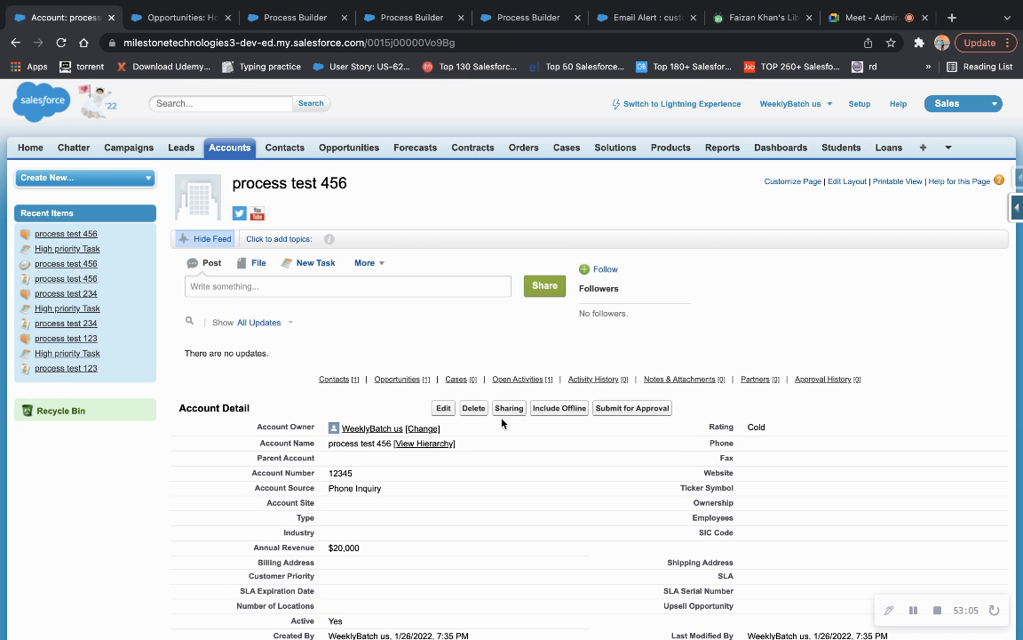
pyautogui.scroll(-5, 502, 423)
pyautogui.scroll(-2, 502, 423)
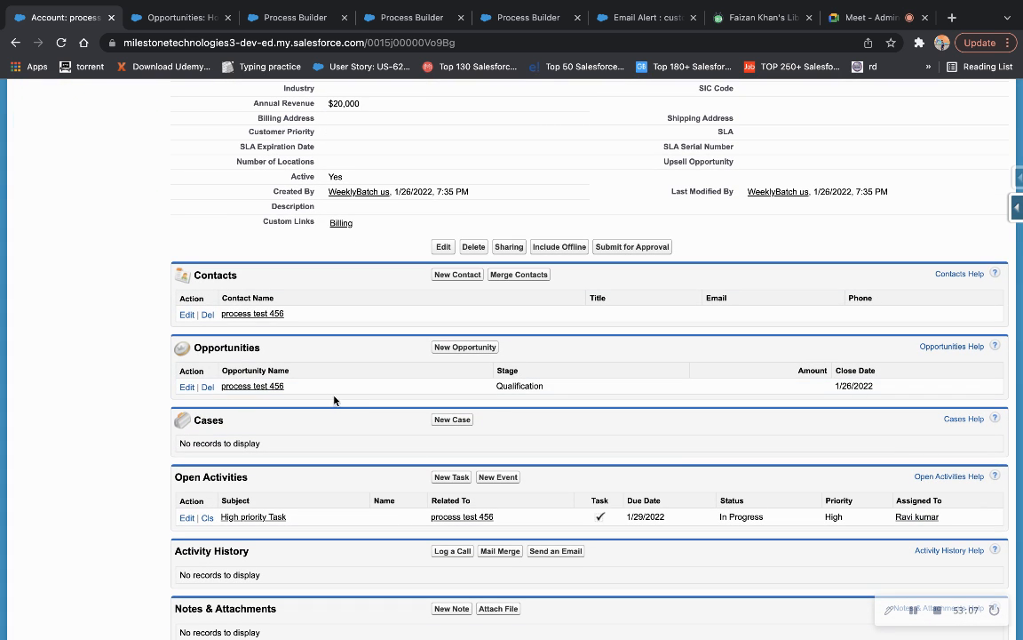